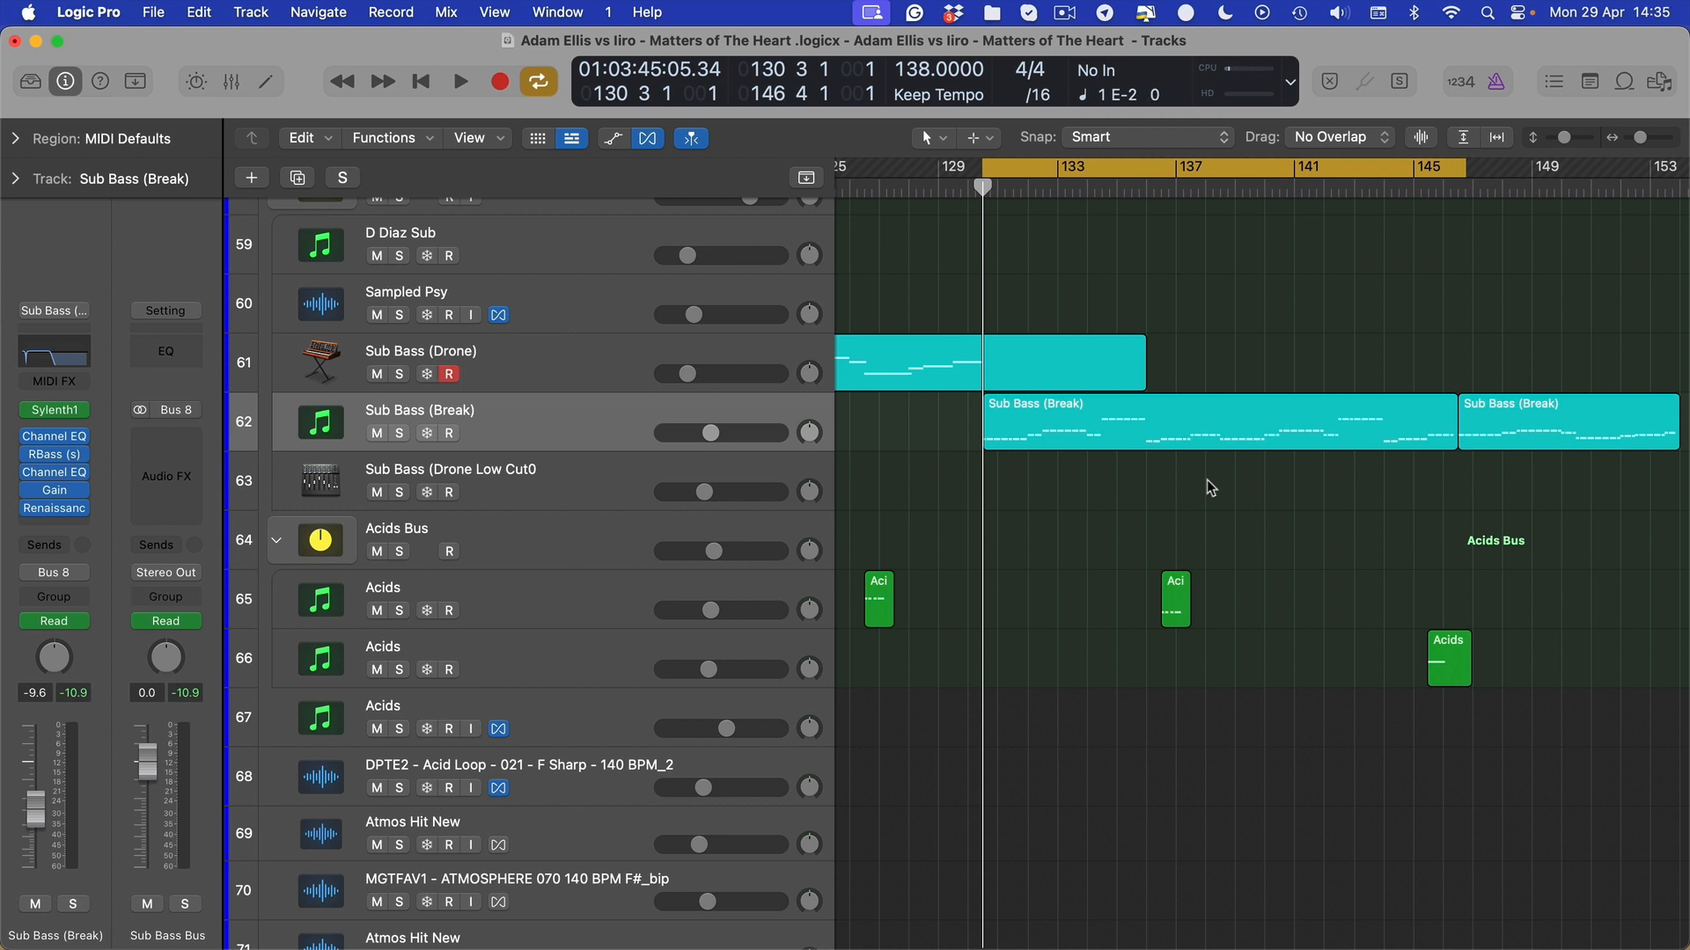
# Solo the Sub Bass (Break) track and open its first region in the Piano Roll
pyautogui.press('s')
pyautogui.press('super+Right')
pyautogui.press('super+Right')
pyautogui.press('super+Right')
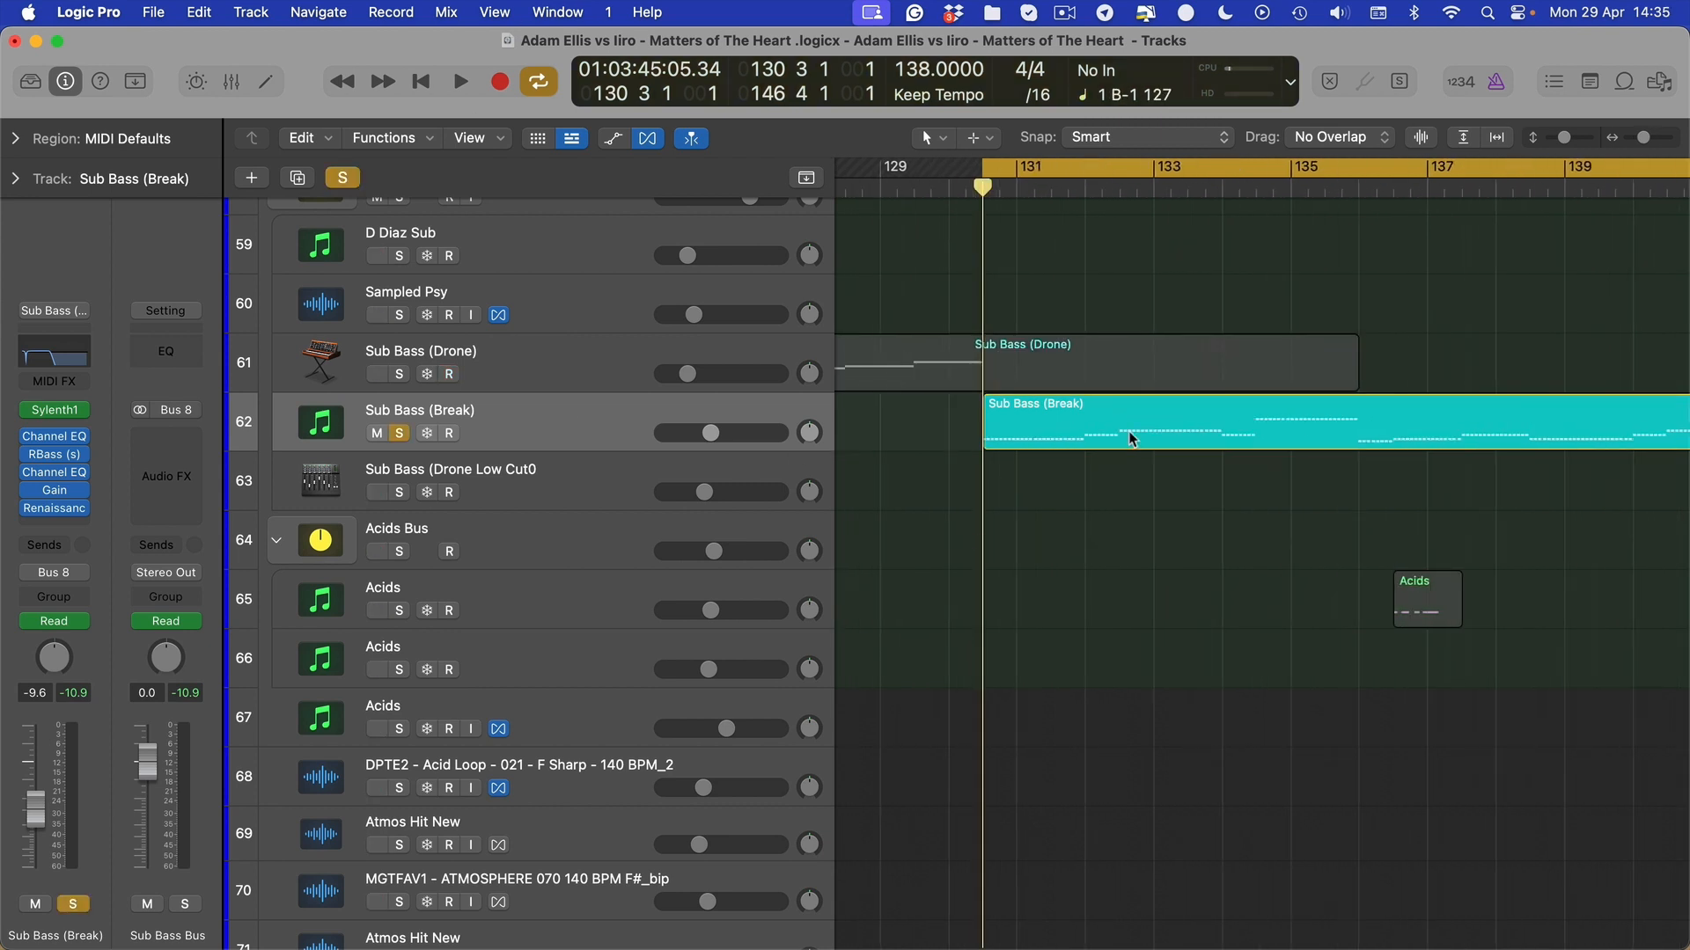
pyautogui.press('super+Right')
pyautogui.press('super+Right')
pyautogui.press('super+Right')
pyautogui.click(1038, 445)
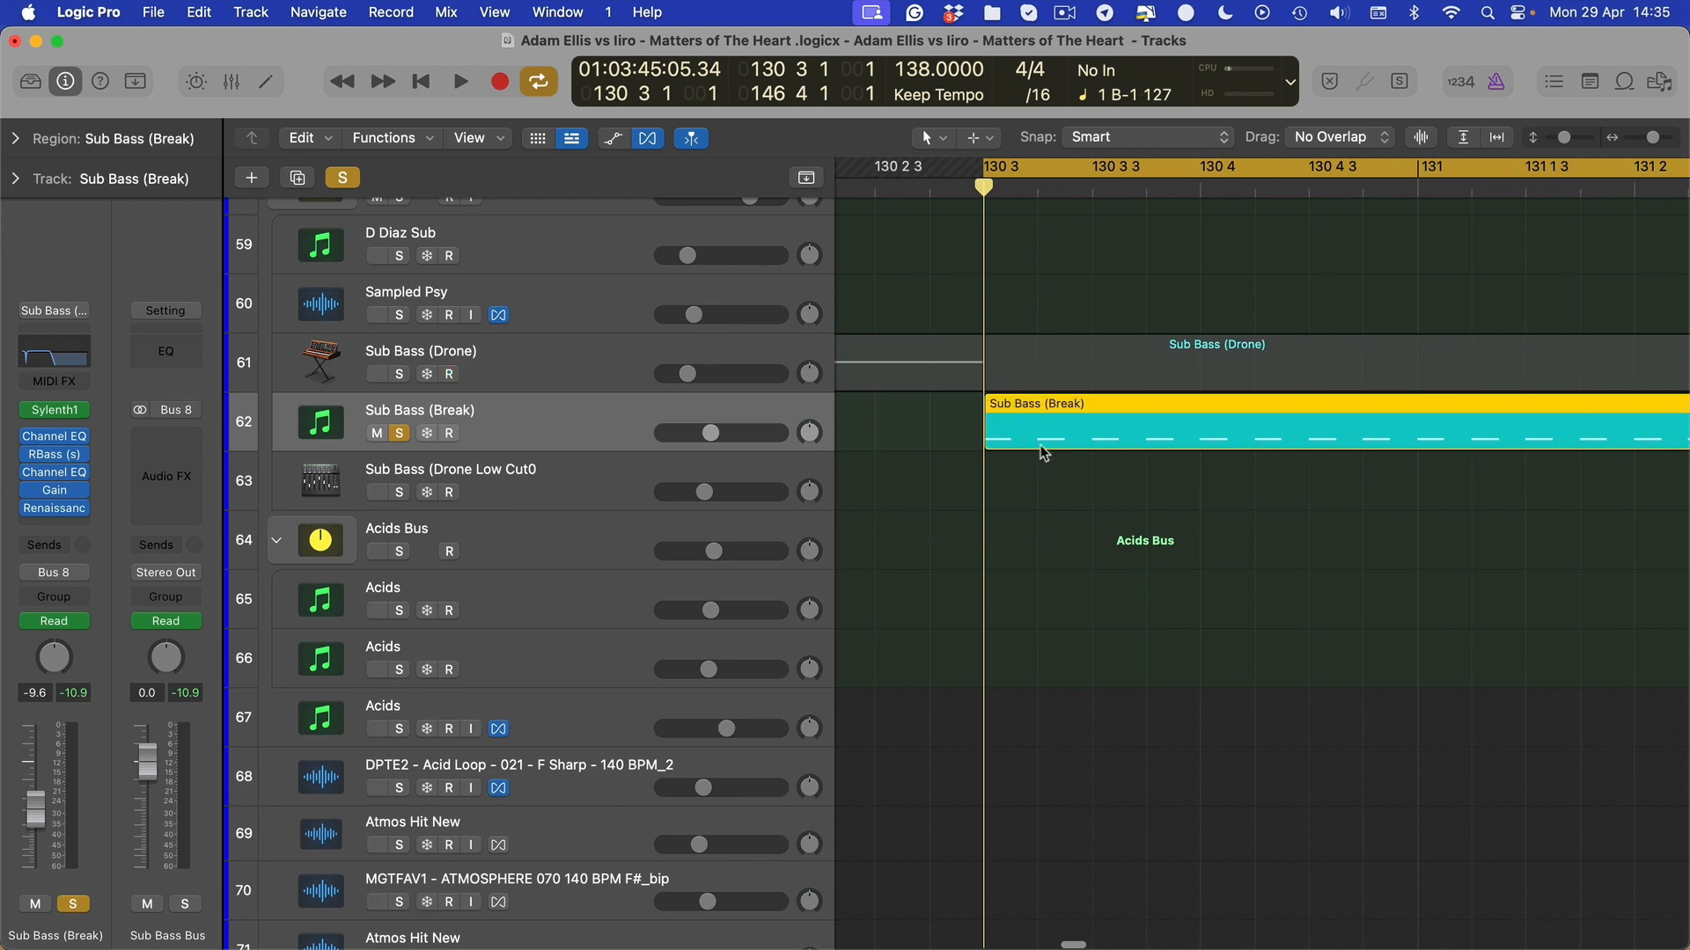
pyautogui.doubleClick(1040, 445)
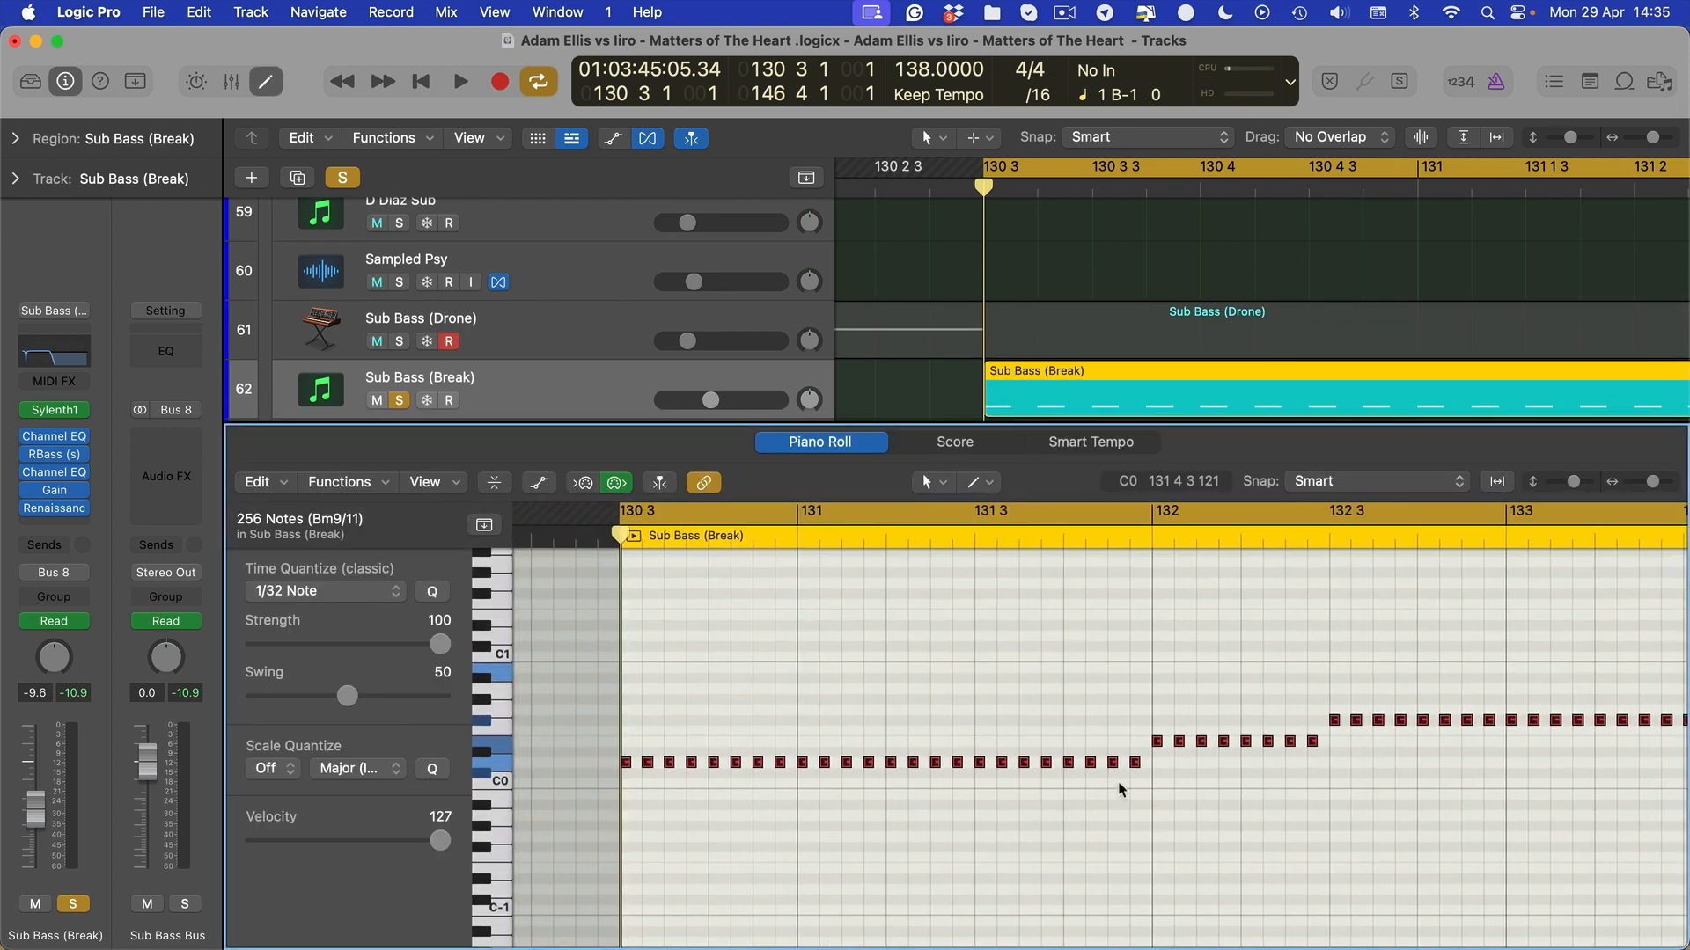
# Examine the full note pattern of the Sub Bass (Break) region in the Piano Roll
pyautogui.press('super+Left')
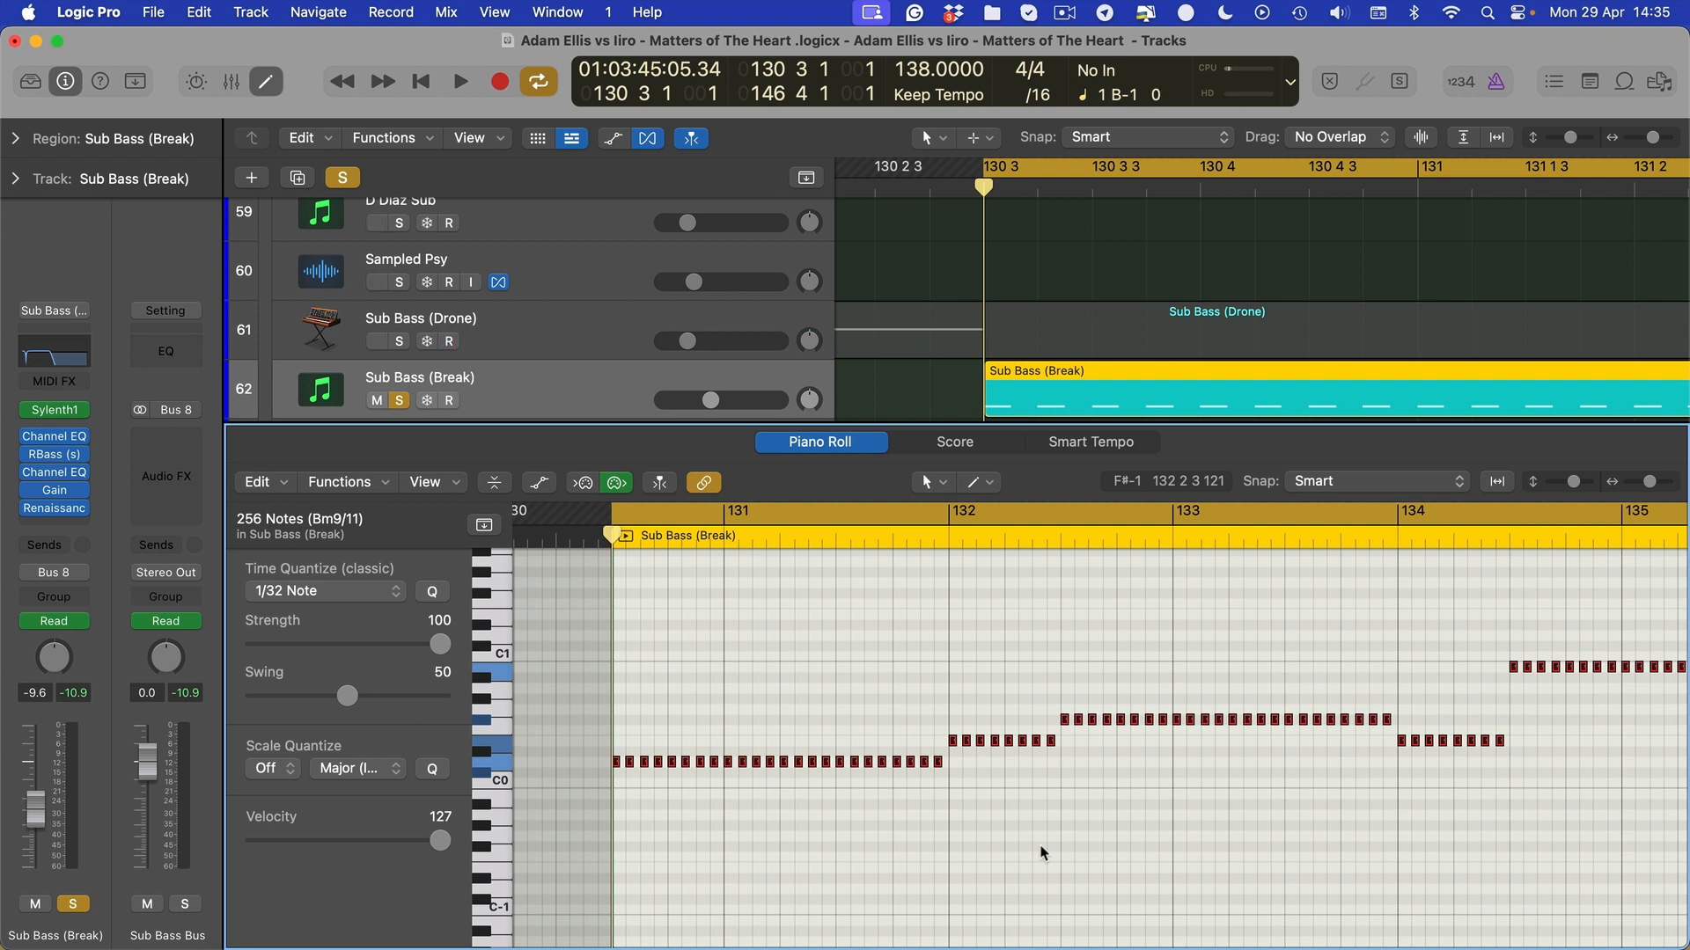
pyautogui.press('super+Left')
pyautogui.press('super+Left')
pyautogui.click(1041, 854)
pyautogui.hscroll(2, 1041, 853)
pyautogui.scroll(-1, 1041, 854)
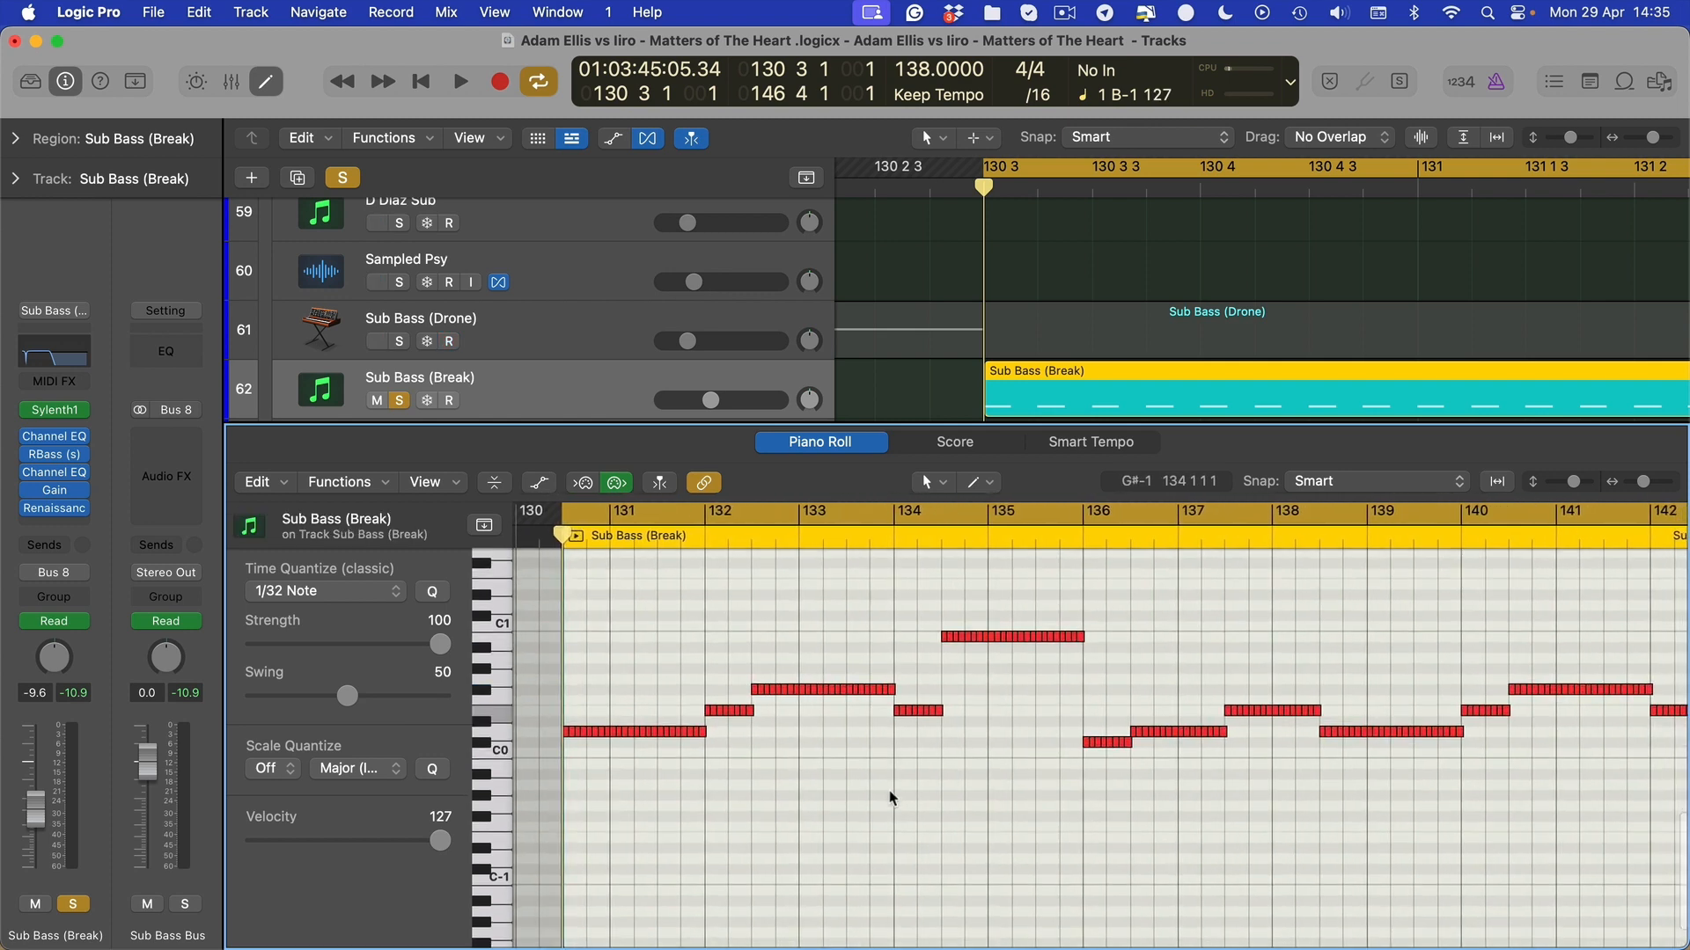
pyautogui.scroll(2, 880, 811)
pyautogui.press('super+Right')
pyautogui.press('super+Right')
pyautogui.scroll(1, 880, 774)
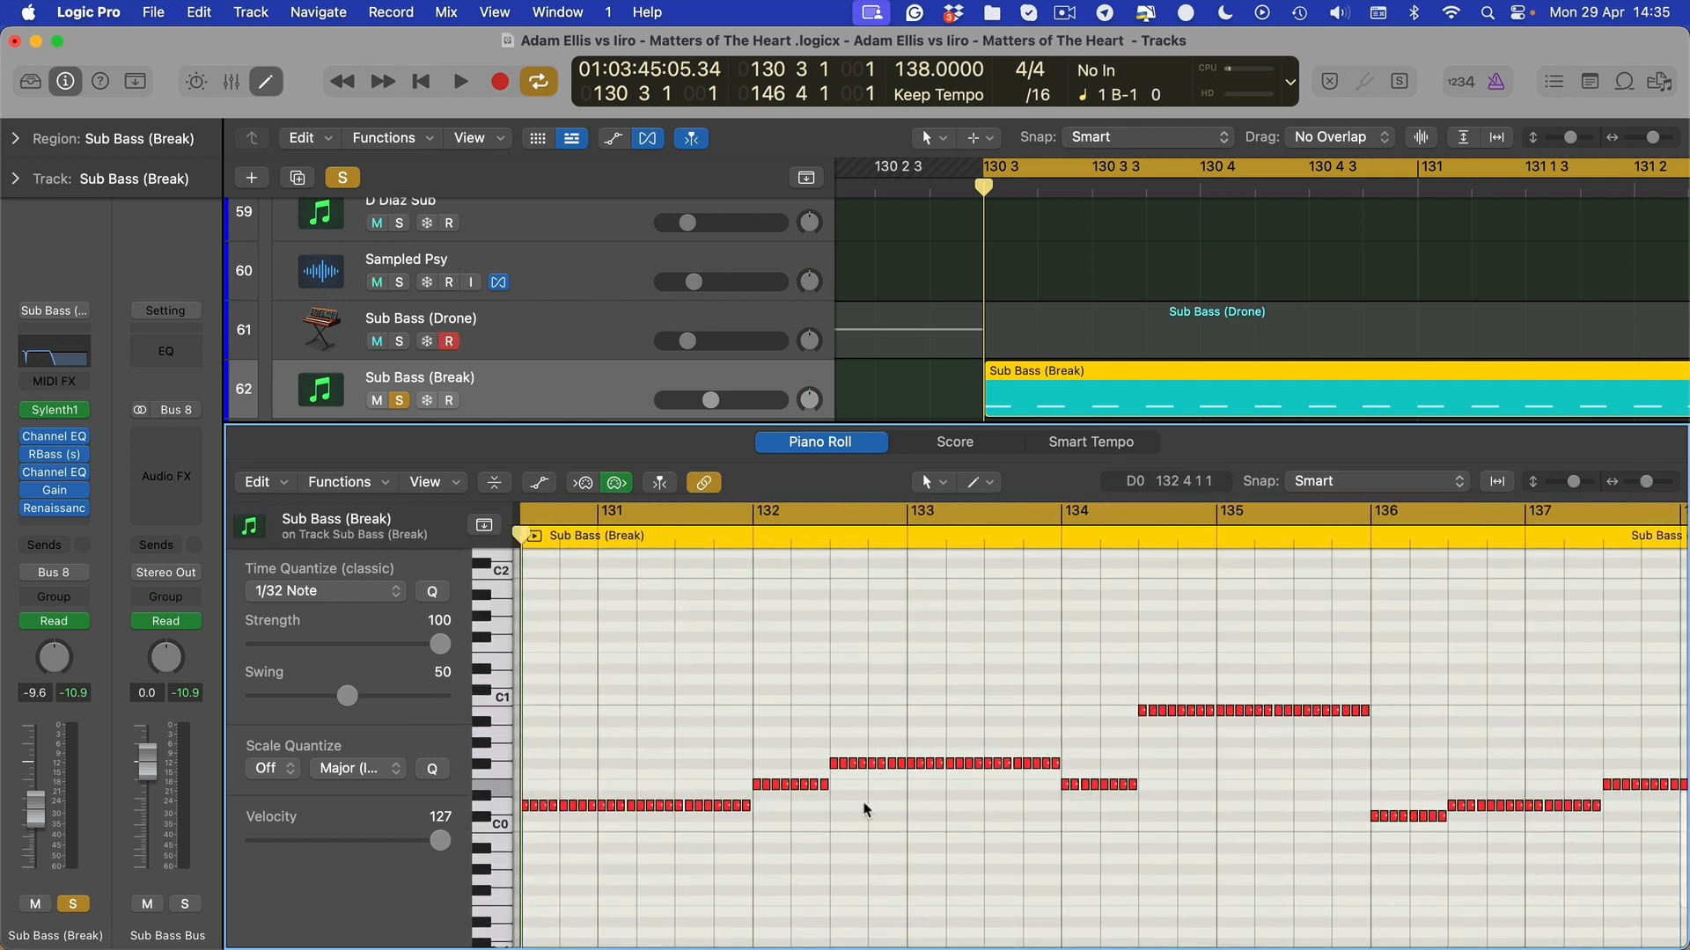
pyautogui.press('super+Right')
pyautogui.press('super+Right')
pyautogui.press('super+Left')
pyautogui.press('super+Left')
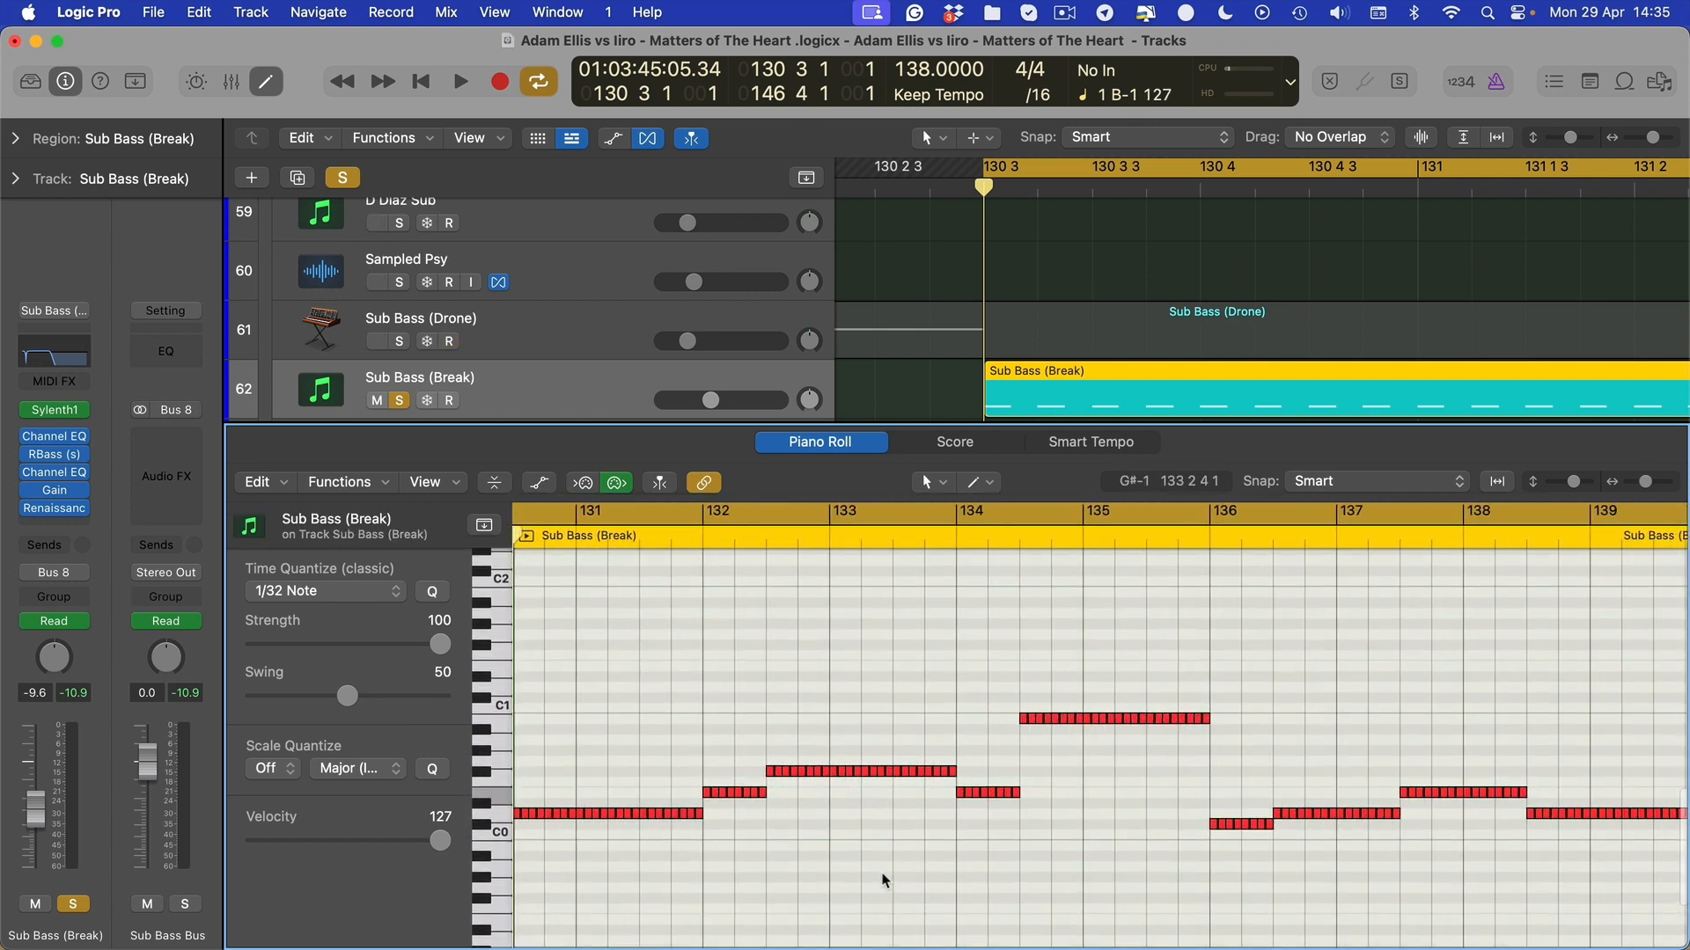
pyautogui.hotkey('ctrl', 'Left')
pyautogui.press('super+Left')
pyautogui.press('super+Left')
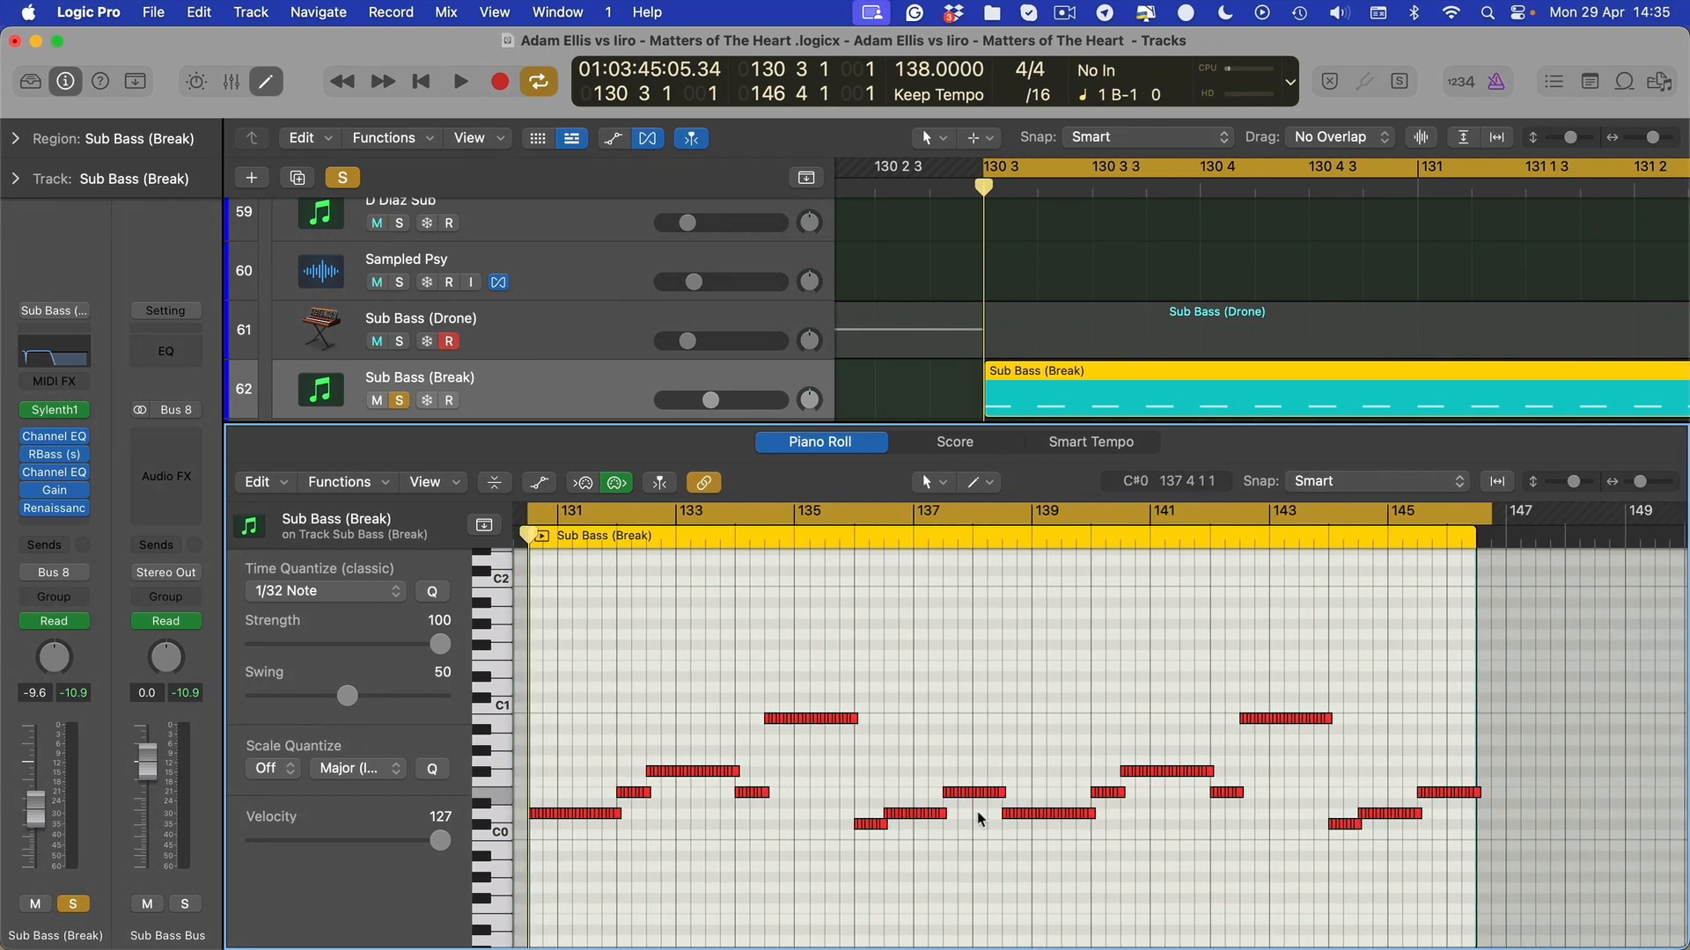
# Play back the soloed Sub Bass (Break) region and close the Piano Roll
pyautogui.scroll(-5, 1412, 324)
pyautogui.hscroll(5, 1381, 248)
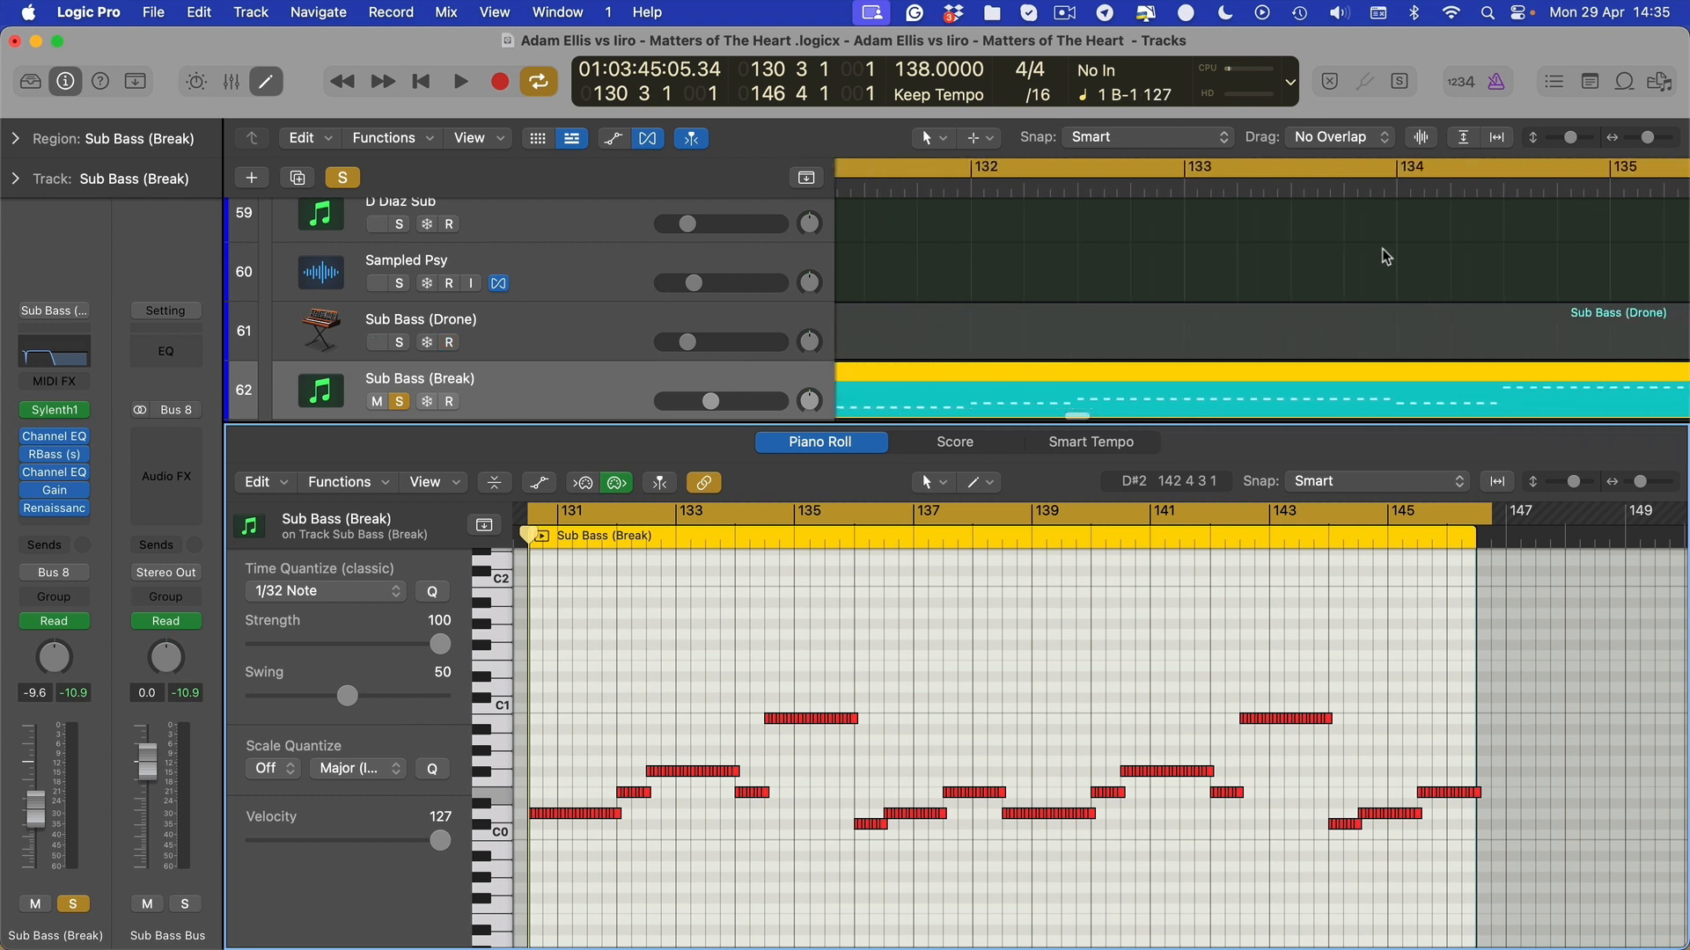
pyautogui.scroll(-5, 1313, 301)
pyautogui.press('space')
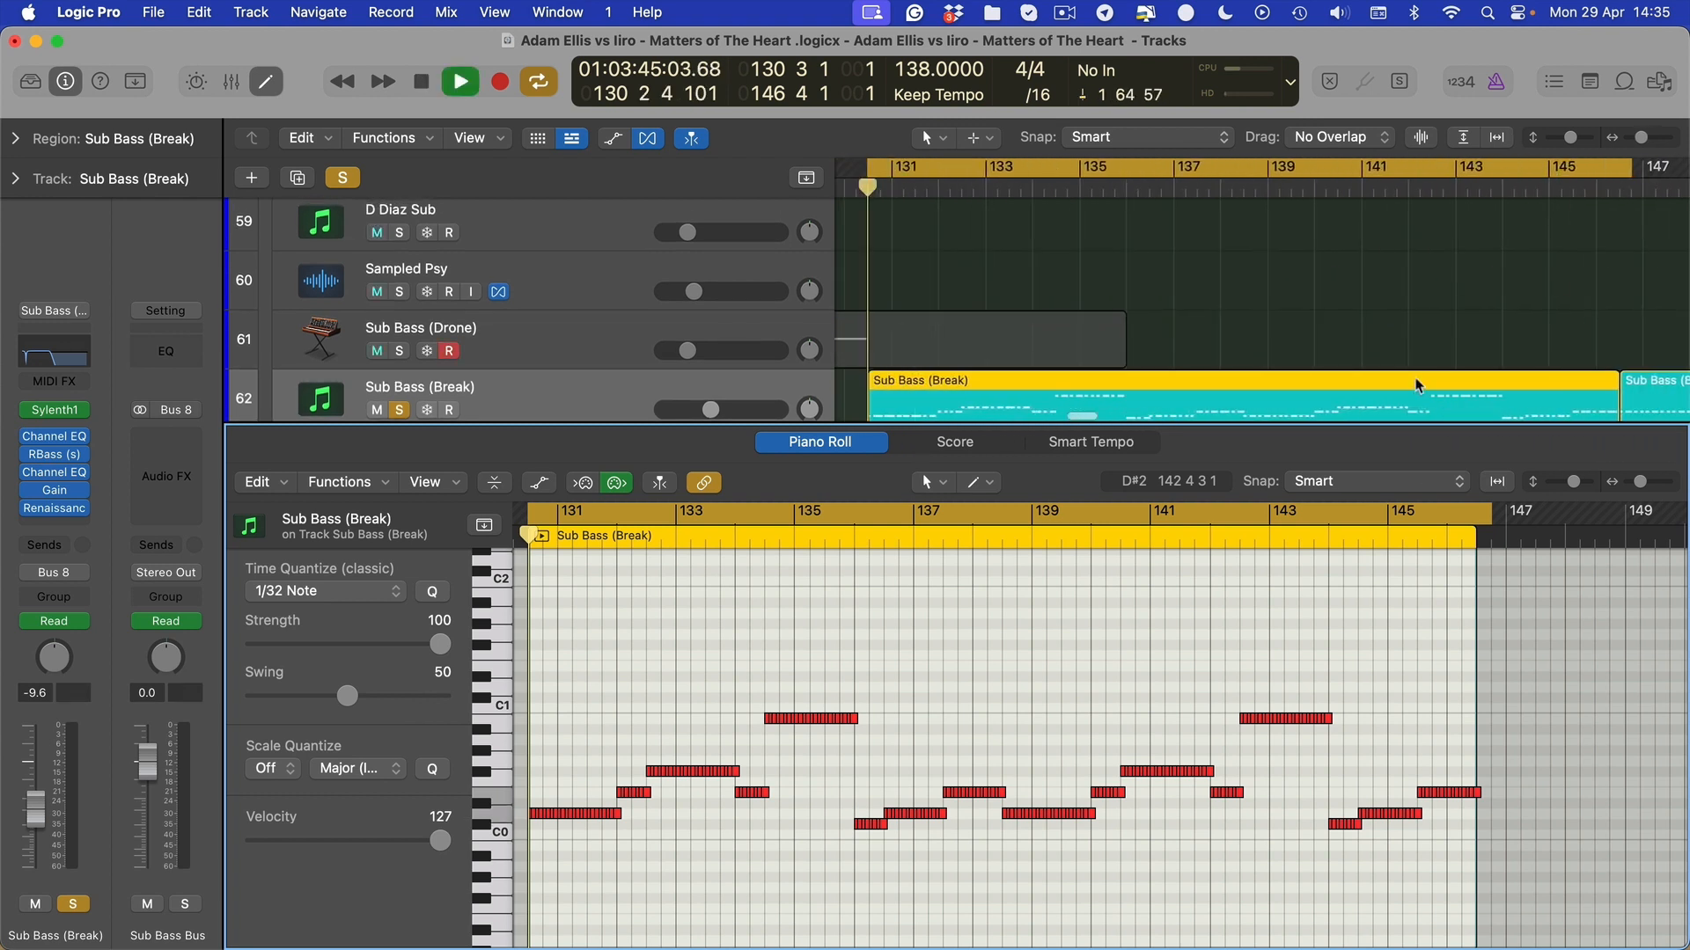
pyautogui.press('p')
pyautogui.scroll(3, 1252, 584)
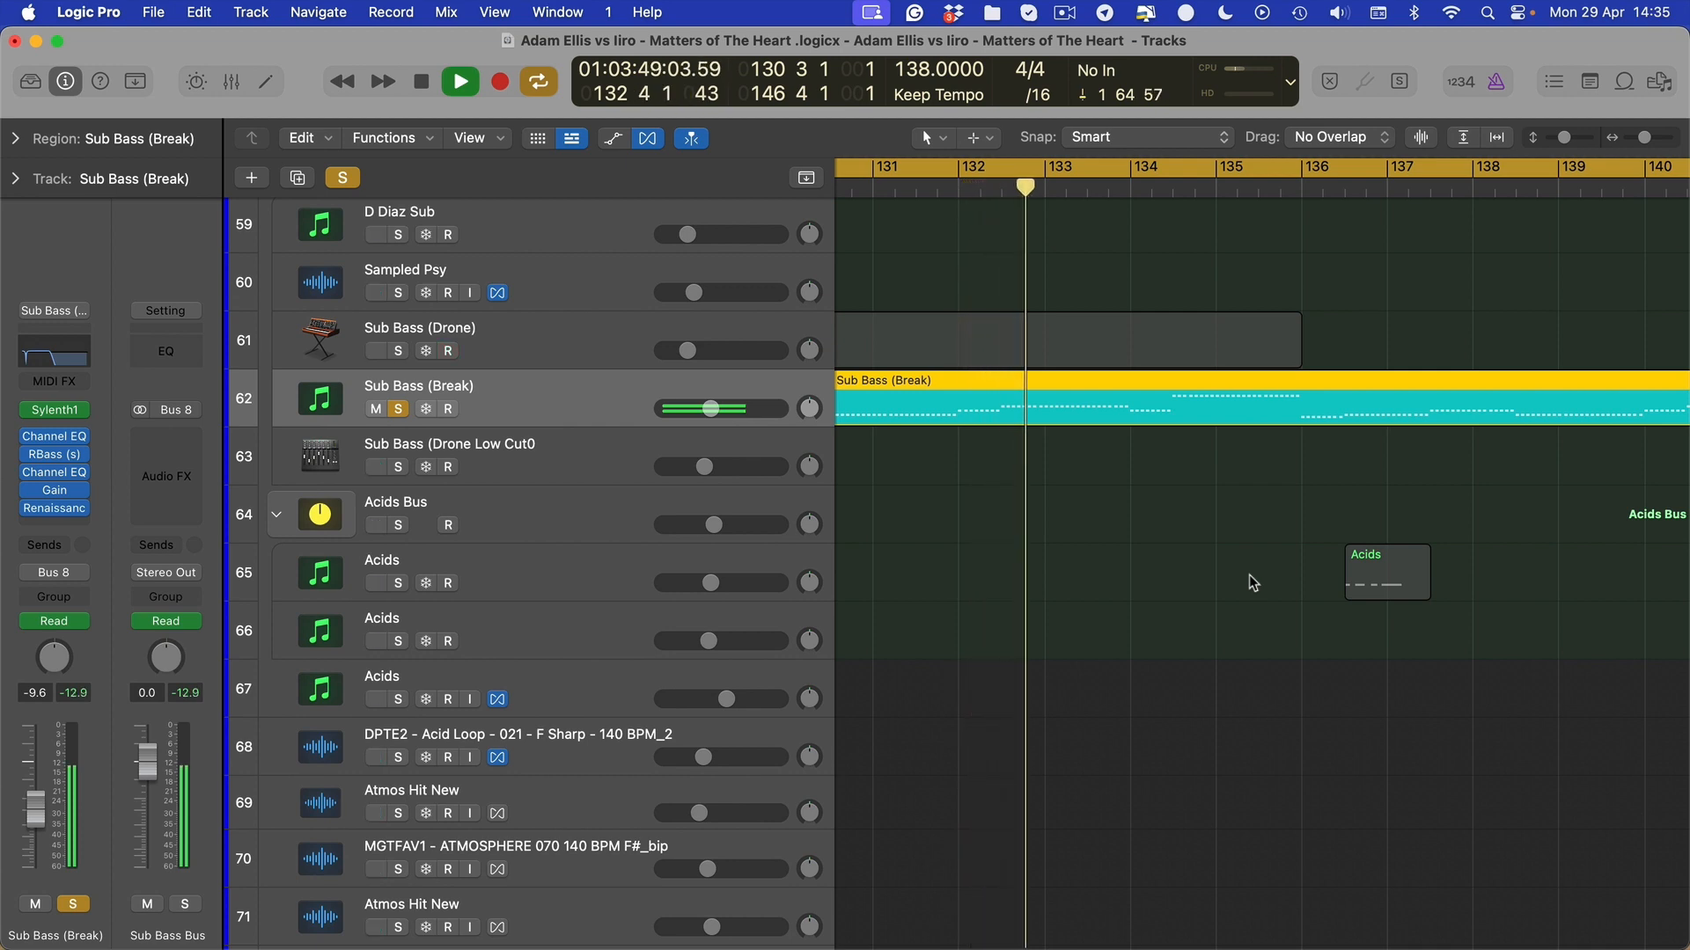
pyautogui.scroll(-2, 1248, 573)
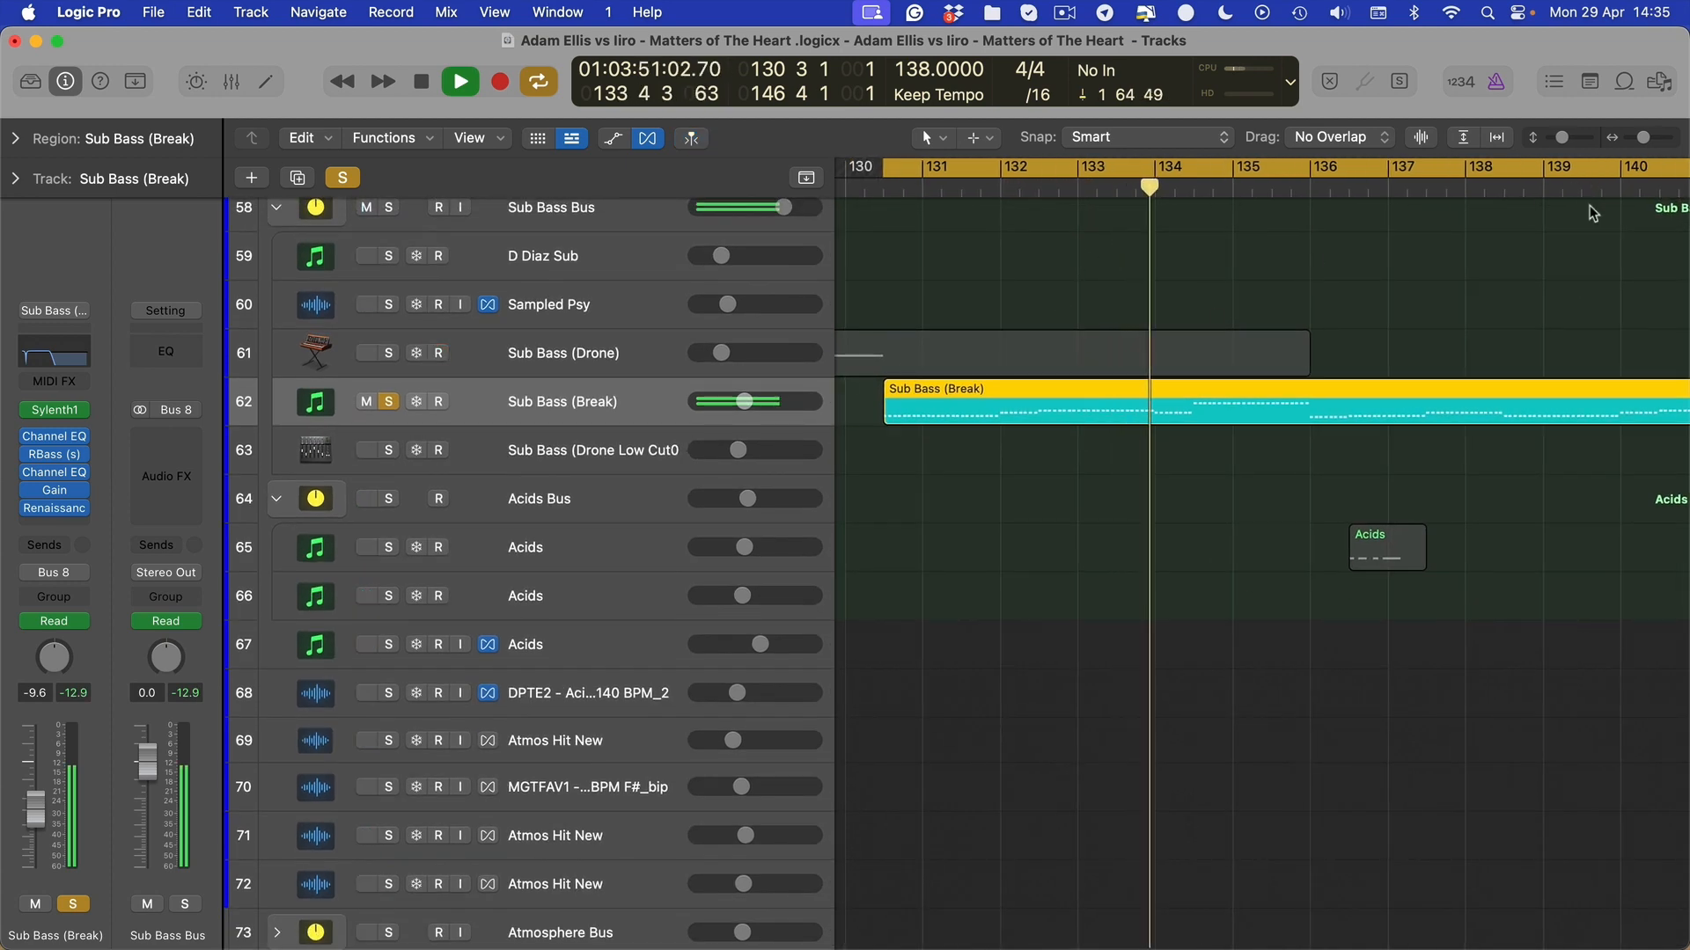
# Shorten the cycle range so that it ends at 138 3 1 1
pyautogui.scroll(-4, 1577, 193)
pyautogui.moveTo(1576, 190); pyautogui.dragTo(1272, 223)
pyautogui.scroll(4, 1273, 229)
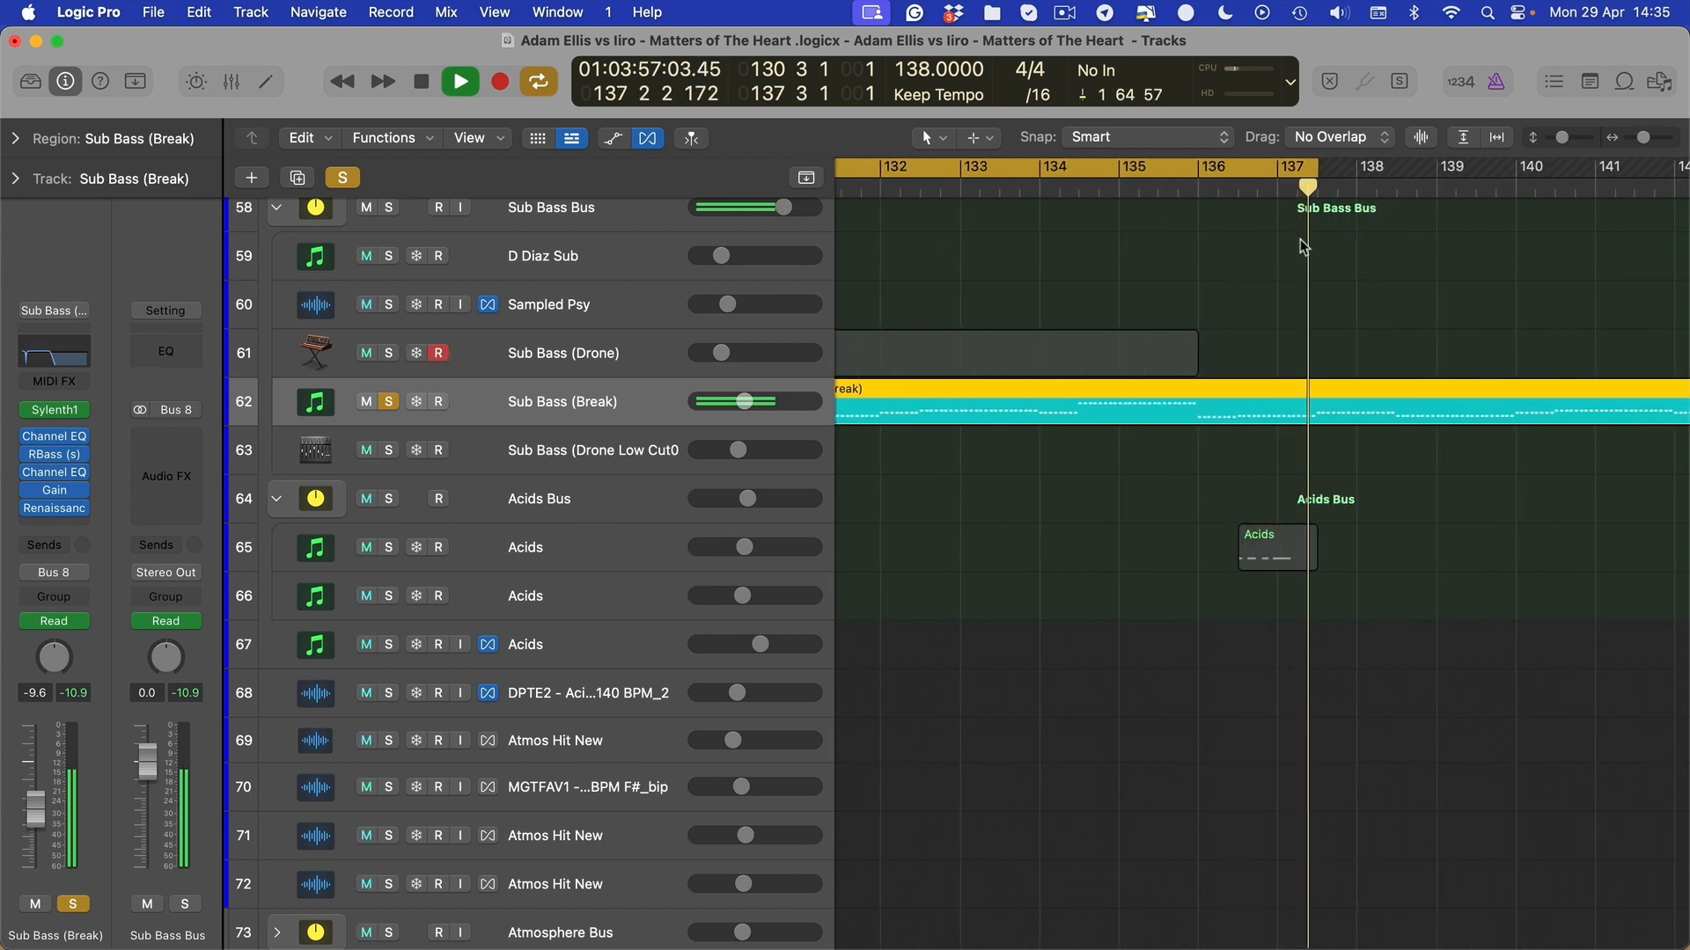
pyautogui.moveTo(1317, 189); pyautogui.dragTo(1398, 189)
pyautogui.scroll(-4, 1056, 295)
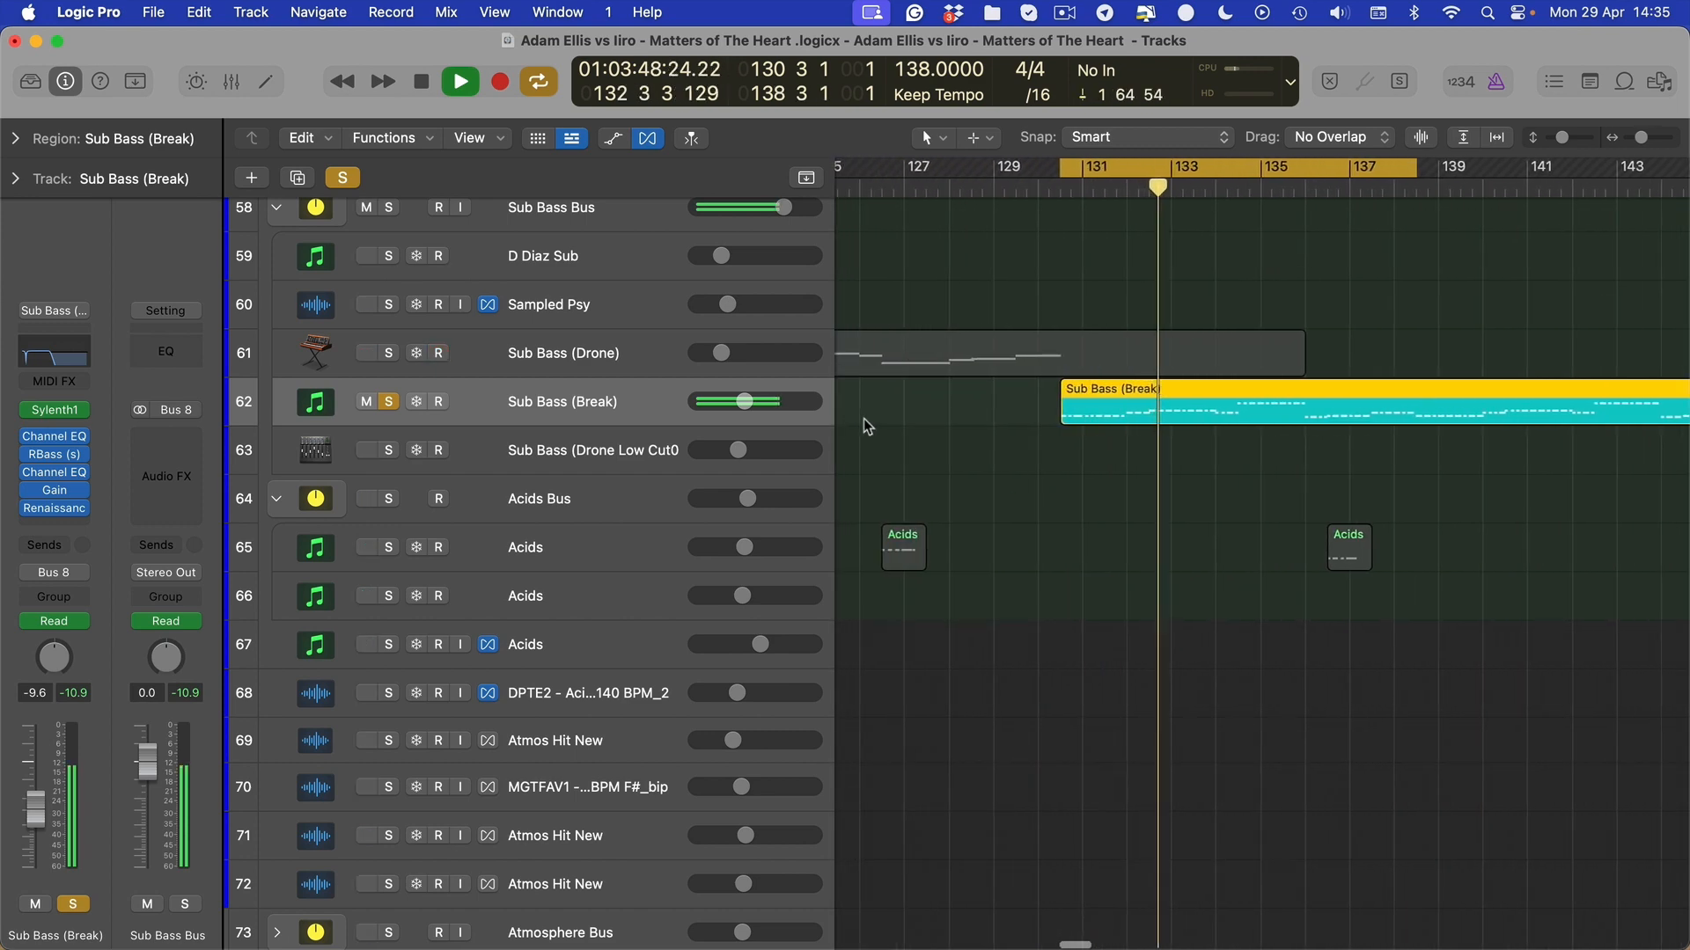
# Solo the Pads Bus to hear the pads together with the Sub Bass (Break) track
pyautogui.scroll(10, 890, 505)
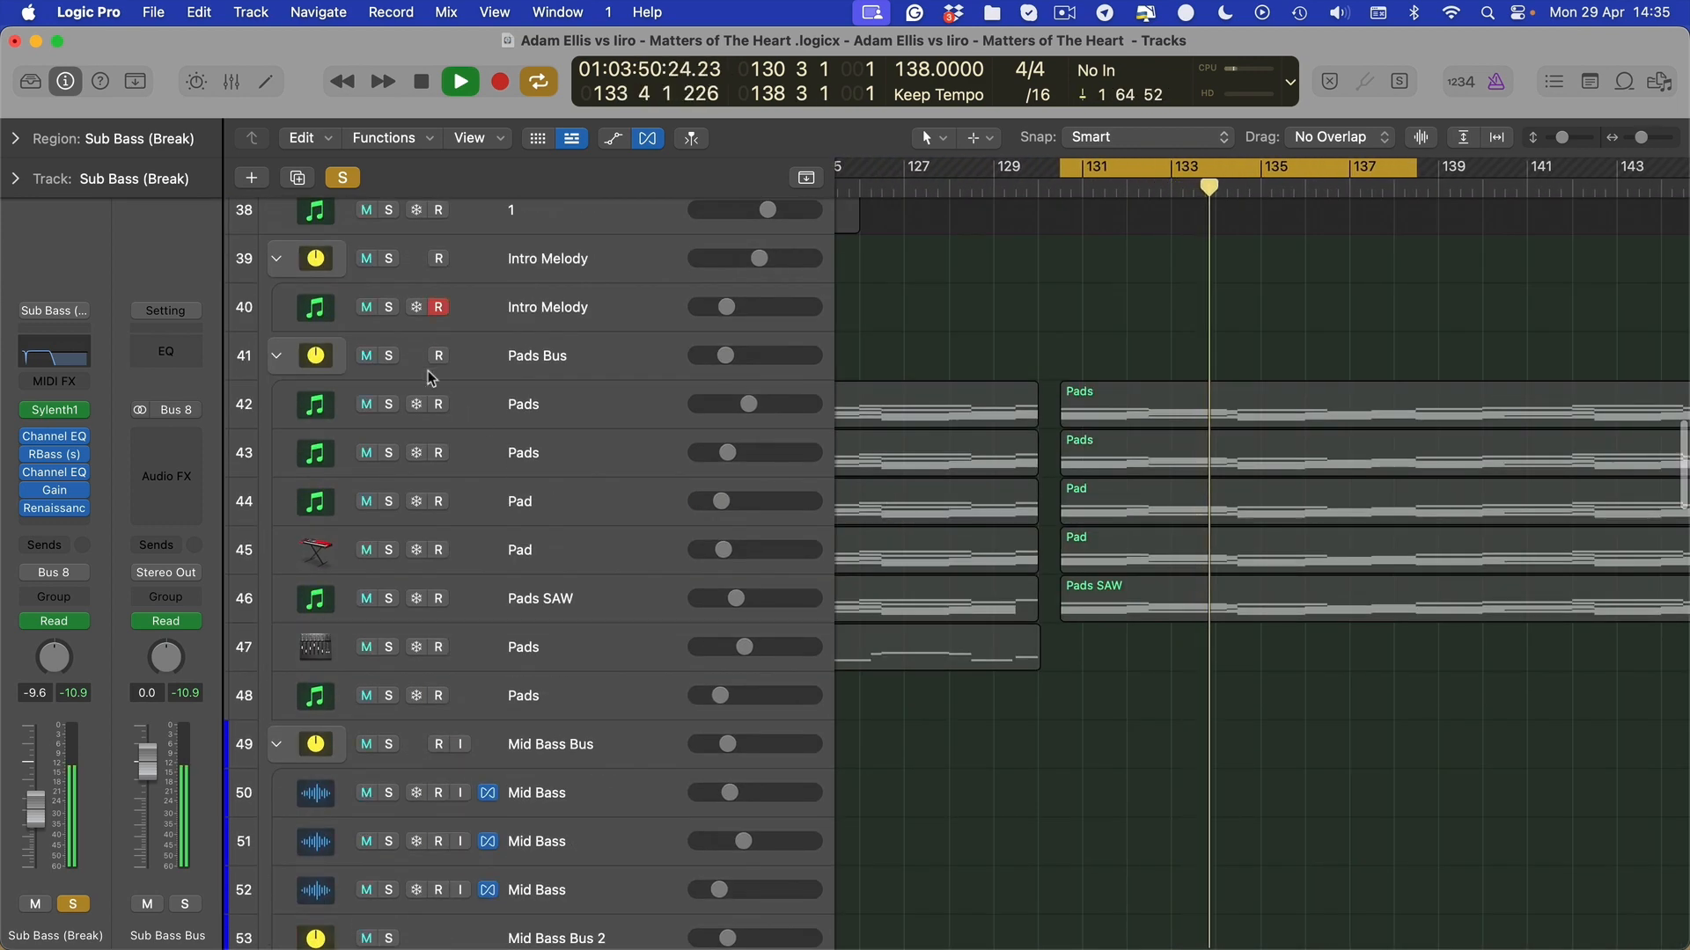
pyautogui.click(389, 356)
pyautogui.hscroll(2, 1001, 535)
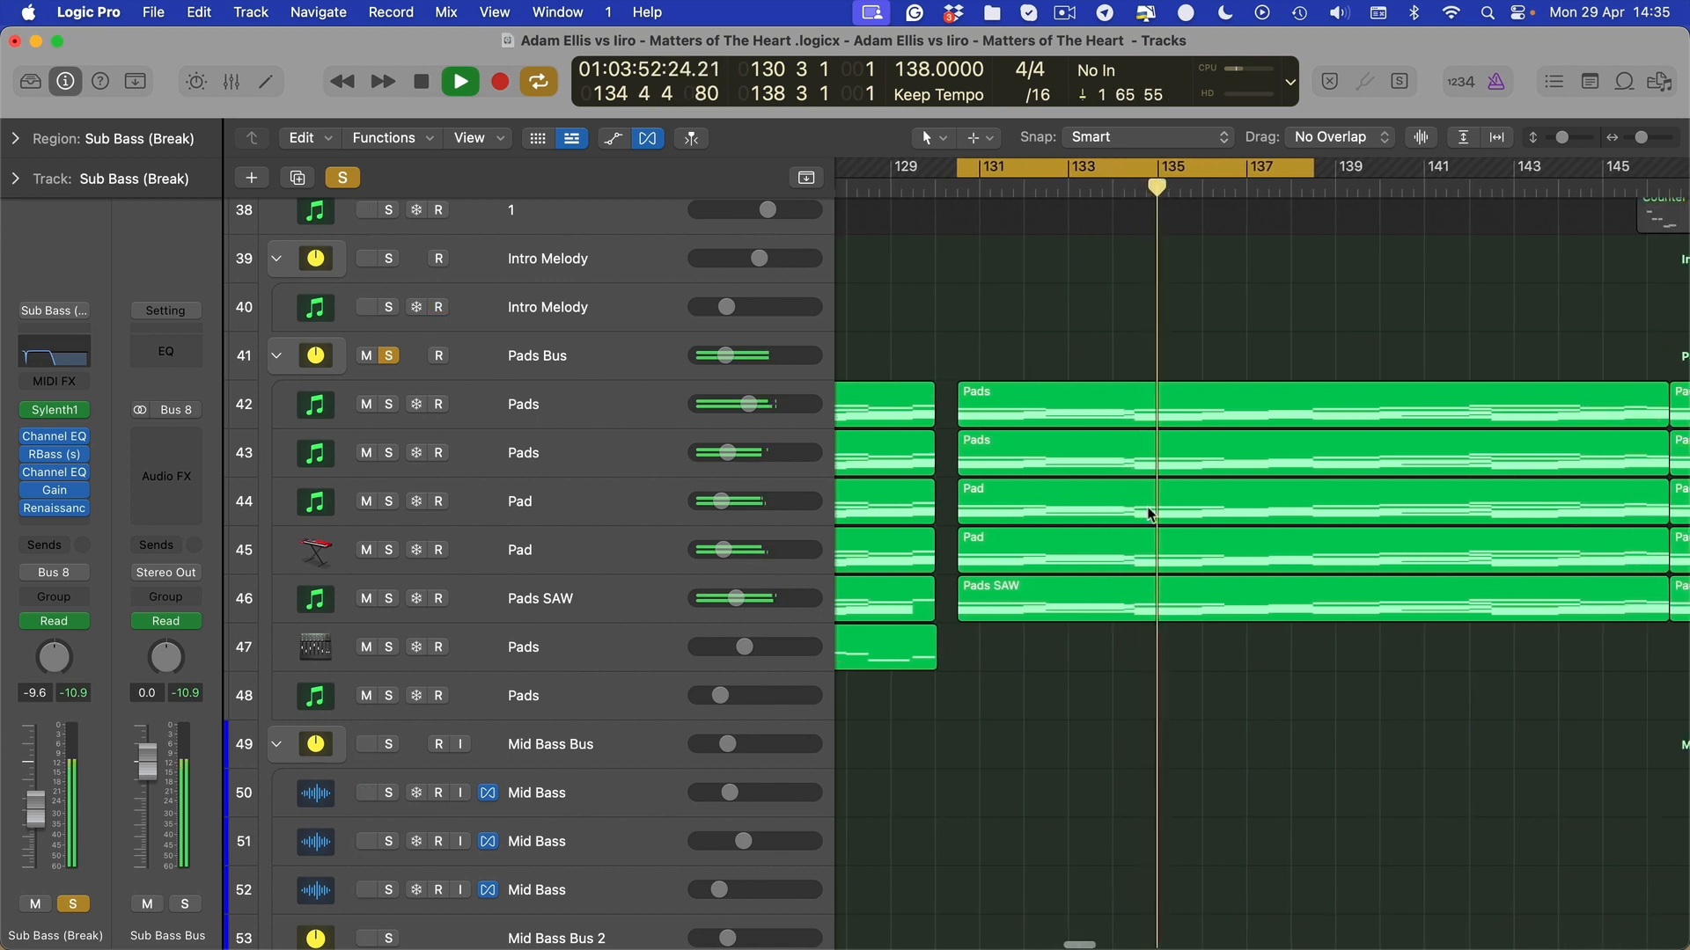
pyautogui.scroll(-5, 1016, 513)
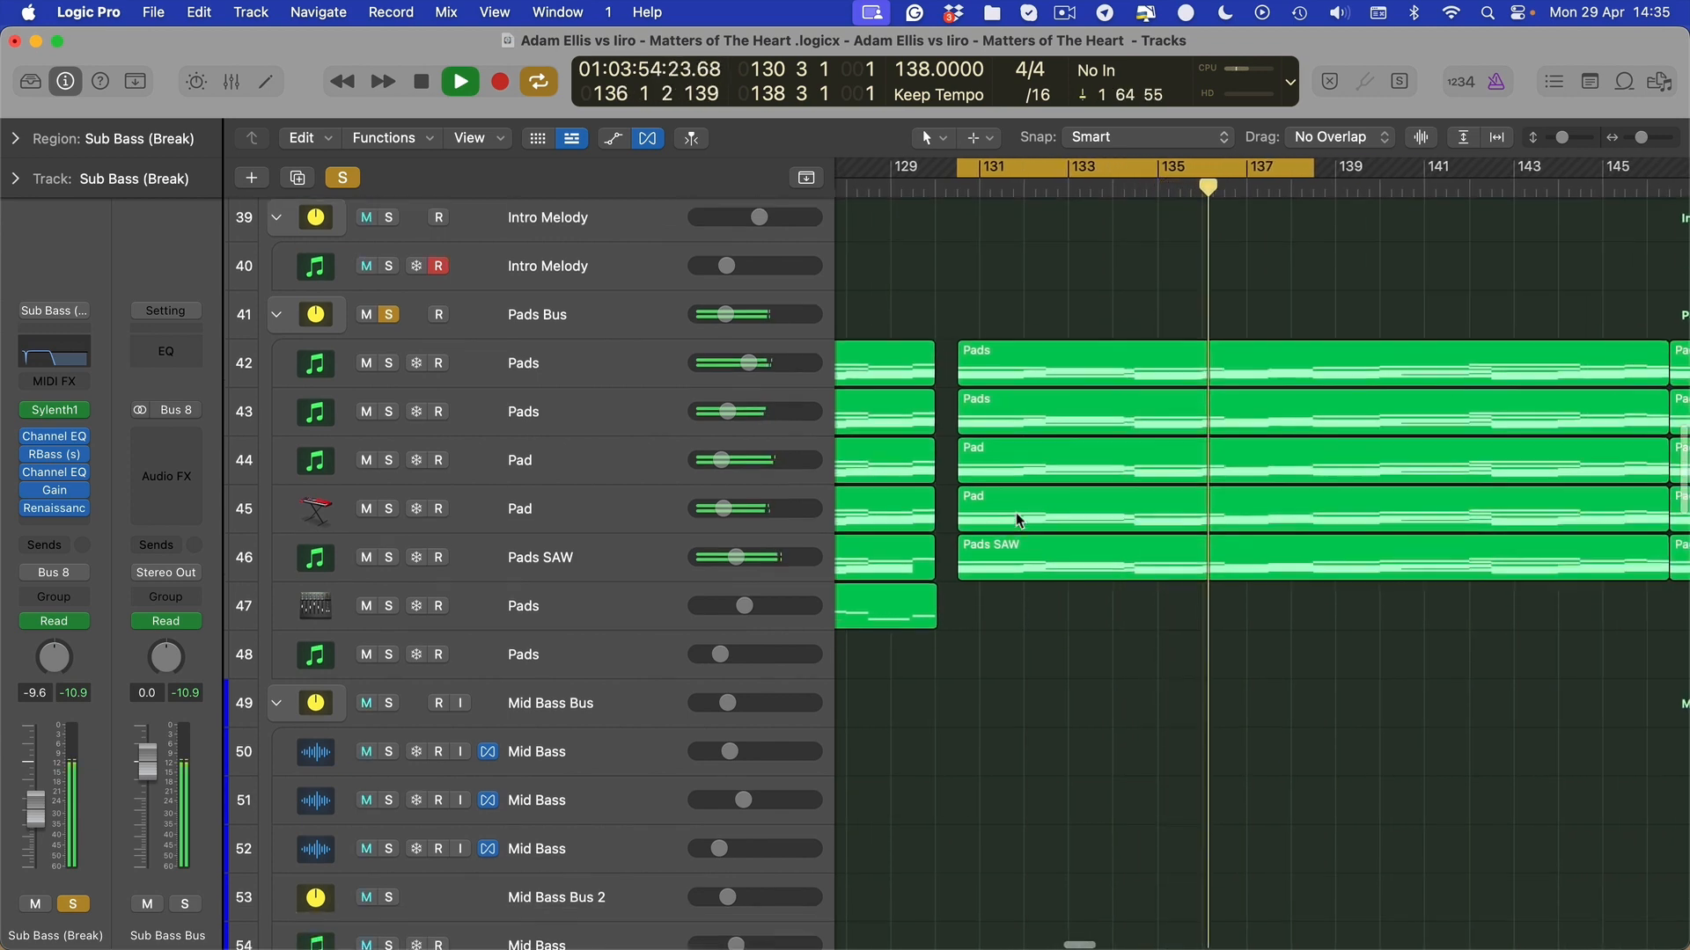
pyautogui.scroll(-3, 1016, 513)
pyautogui.press('super+Right')
pyautogui.press('super+Right')
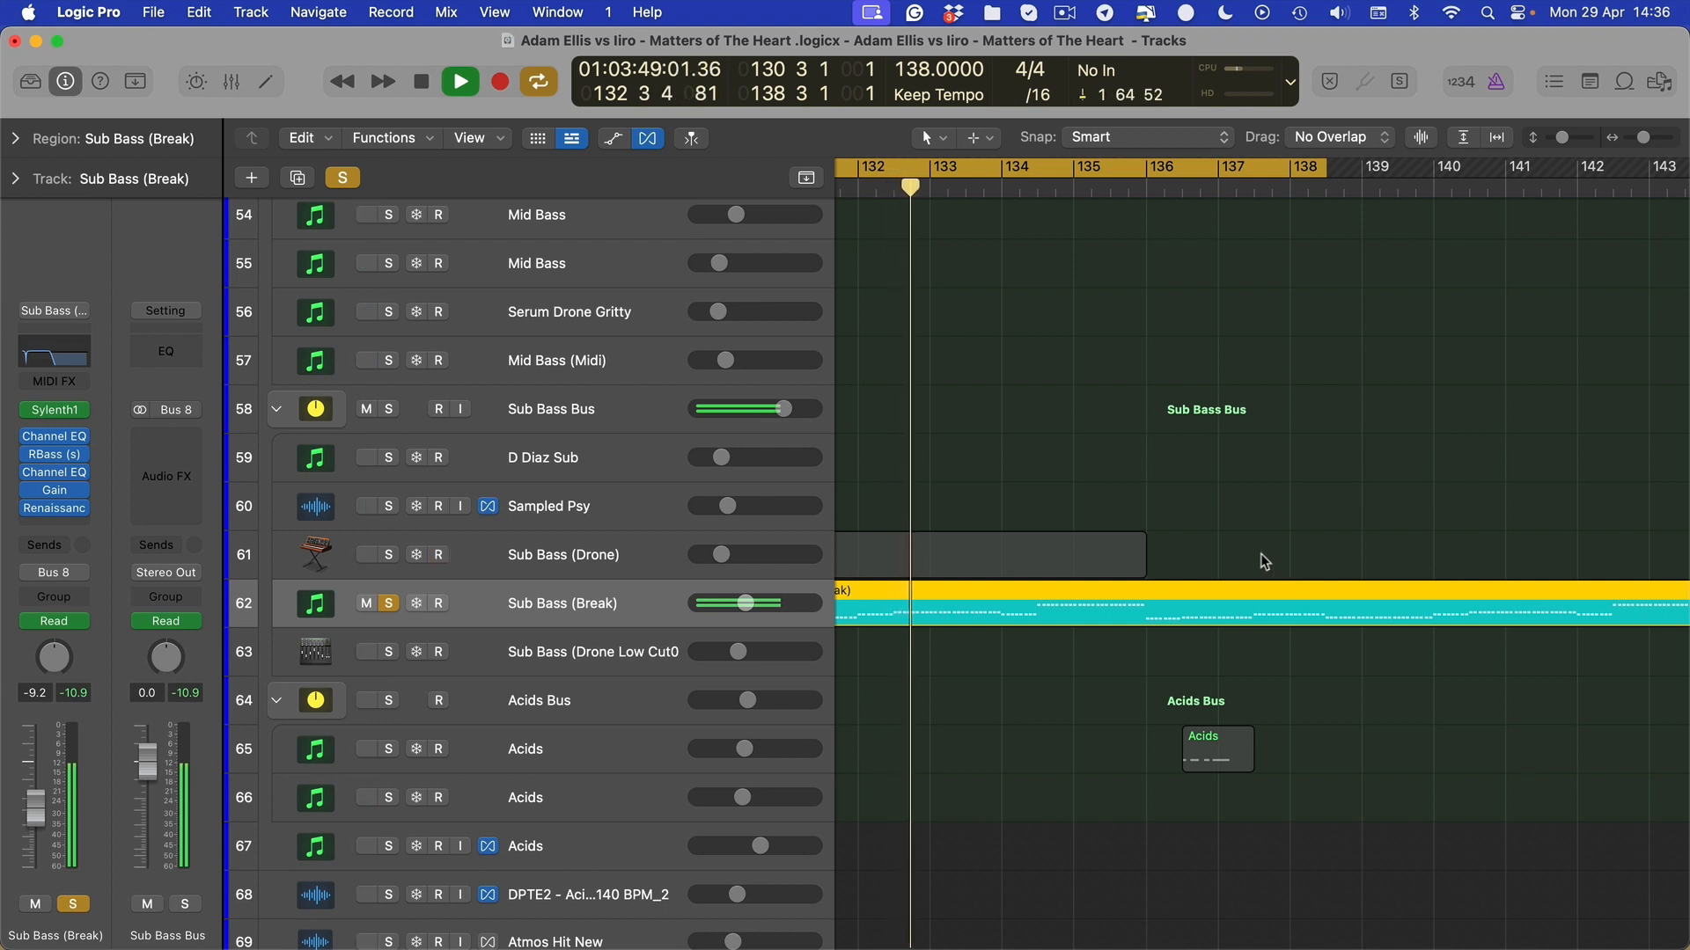
# Stop playback, turn off the solo on the Sub Bass (Break) track and mute that track
pyautogui.press('space')
pyautogui.click(388, 604)
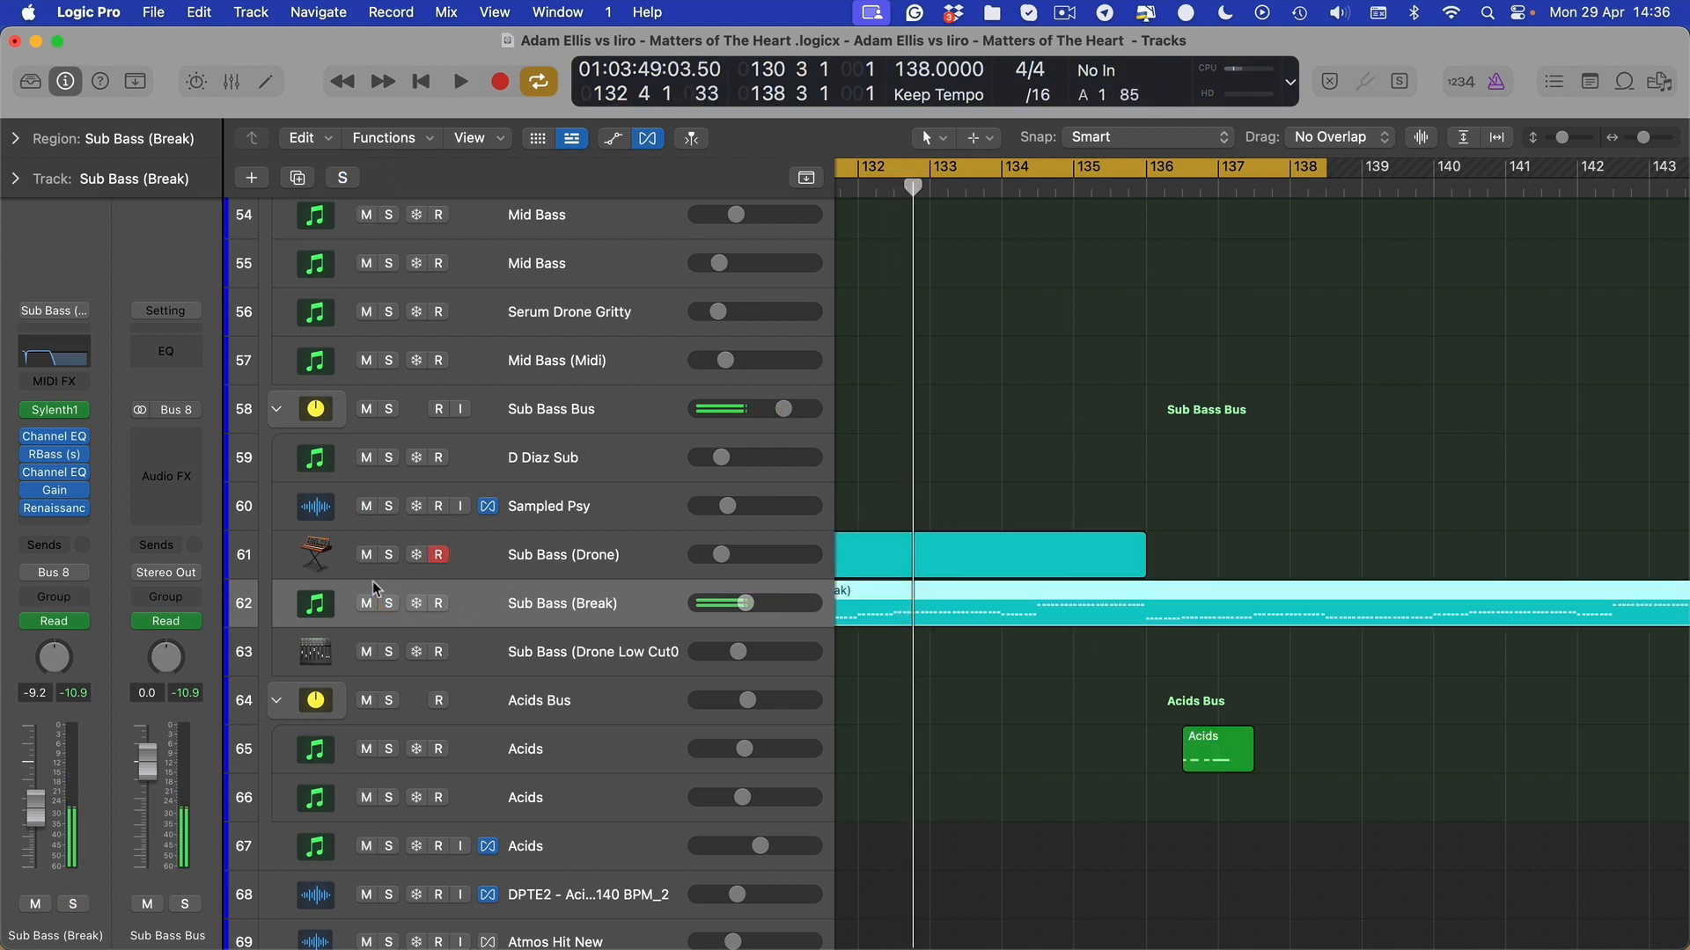
pyautogui.click(366, 604)
pyautogui.hscroll(-4, 1081, 559)
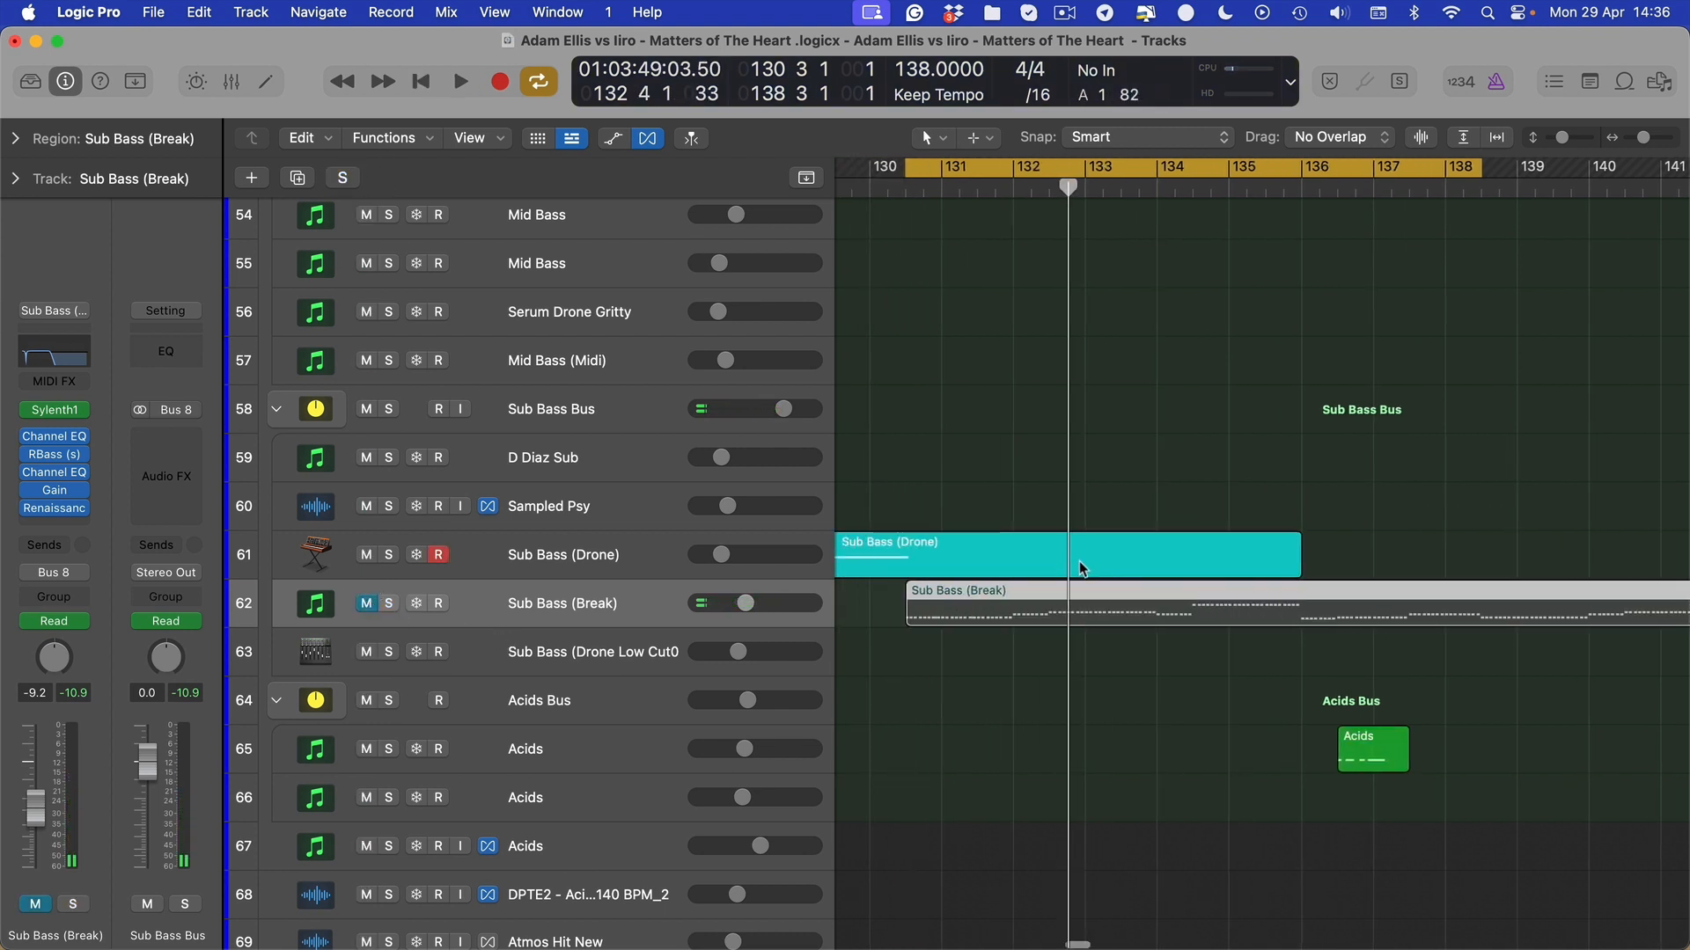
pyautogui.press('space')
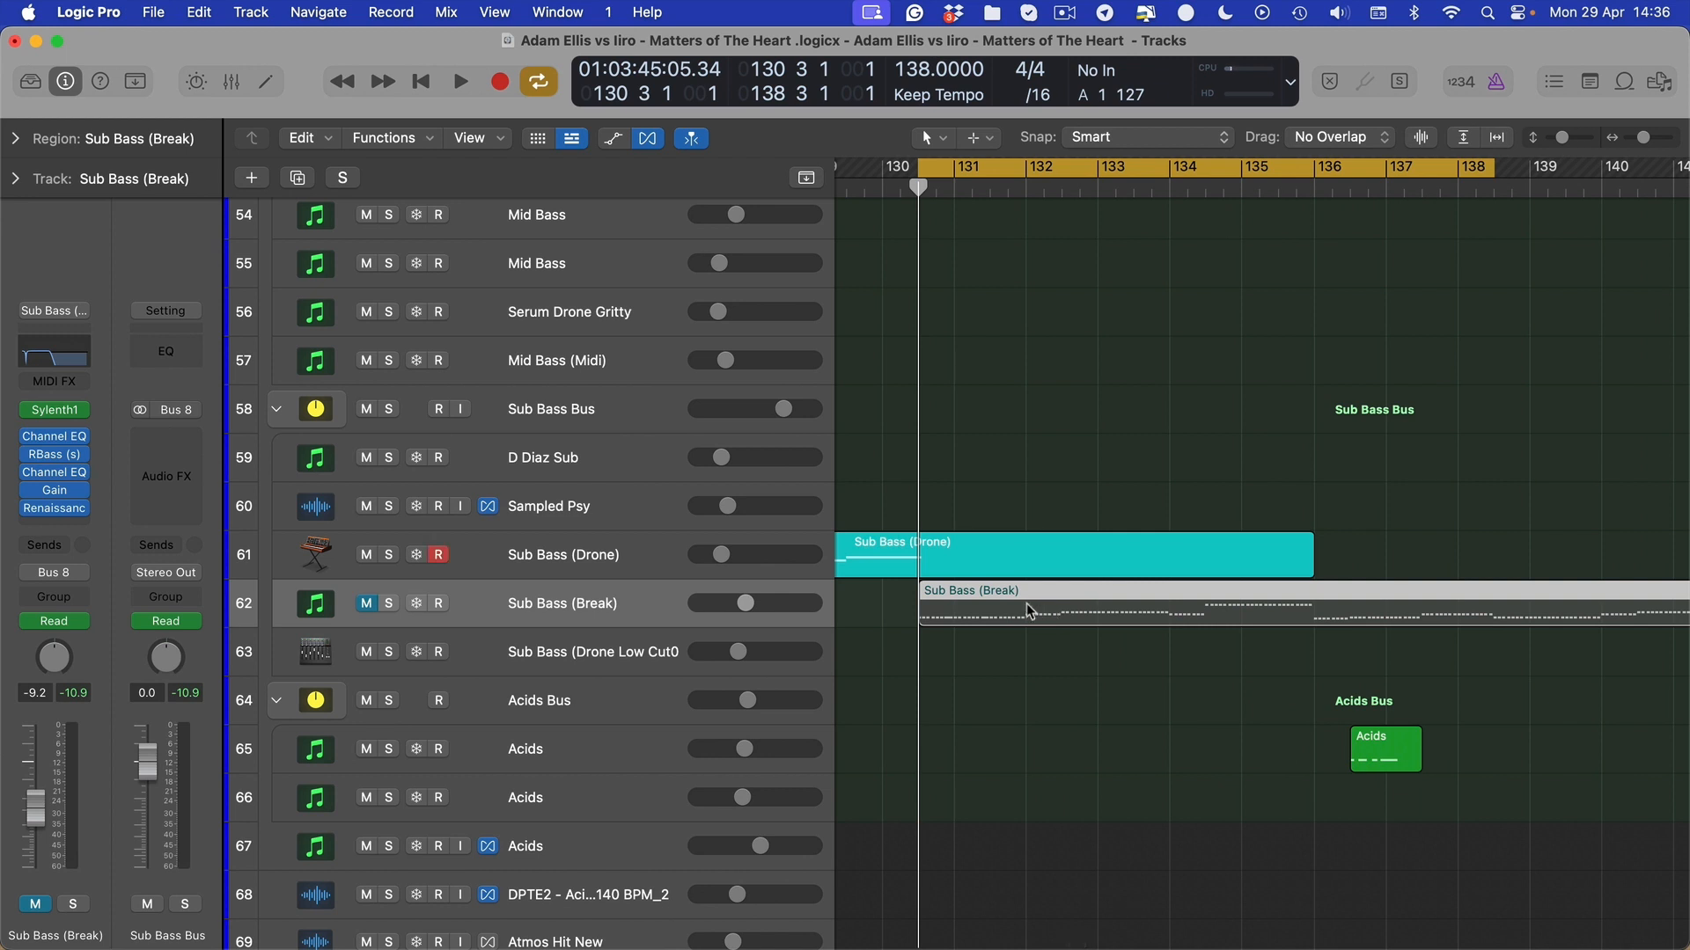
pyautogui.press('super+Down')
pyautogui.press('super+Down')
pyautogui.press('super+Down')
pyautogui.press('super+Right')
pyautogui.press('super+Right')
pyautogui.press('super+Right')
pyautogui.press('super+Right')
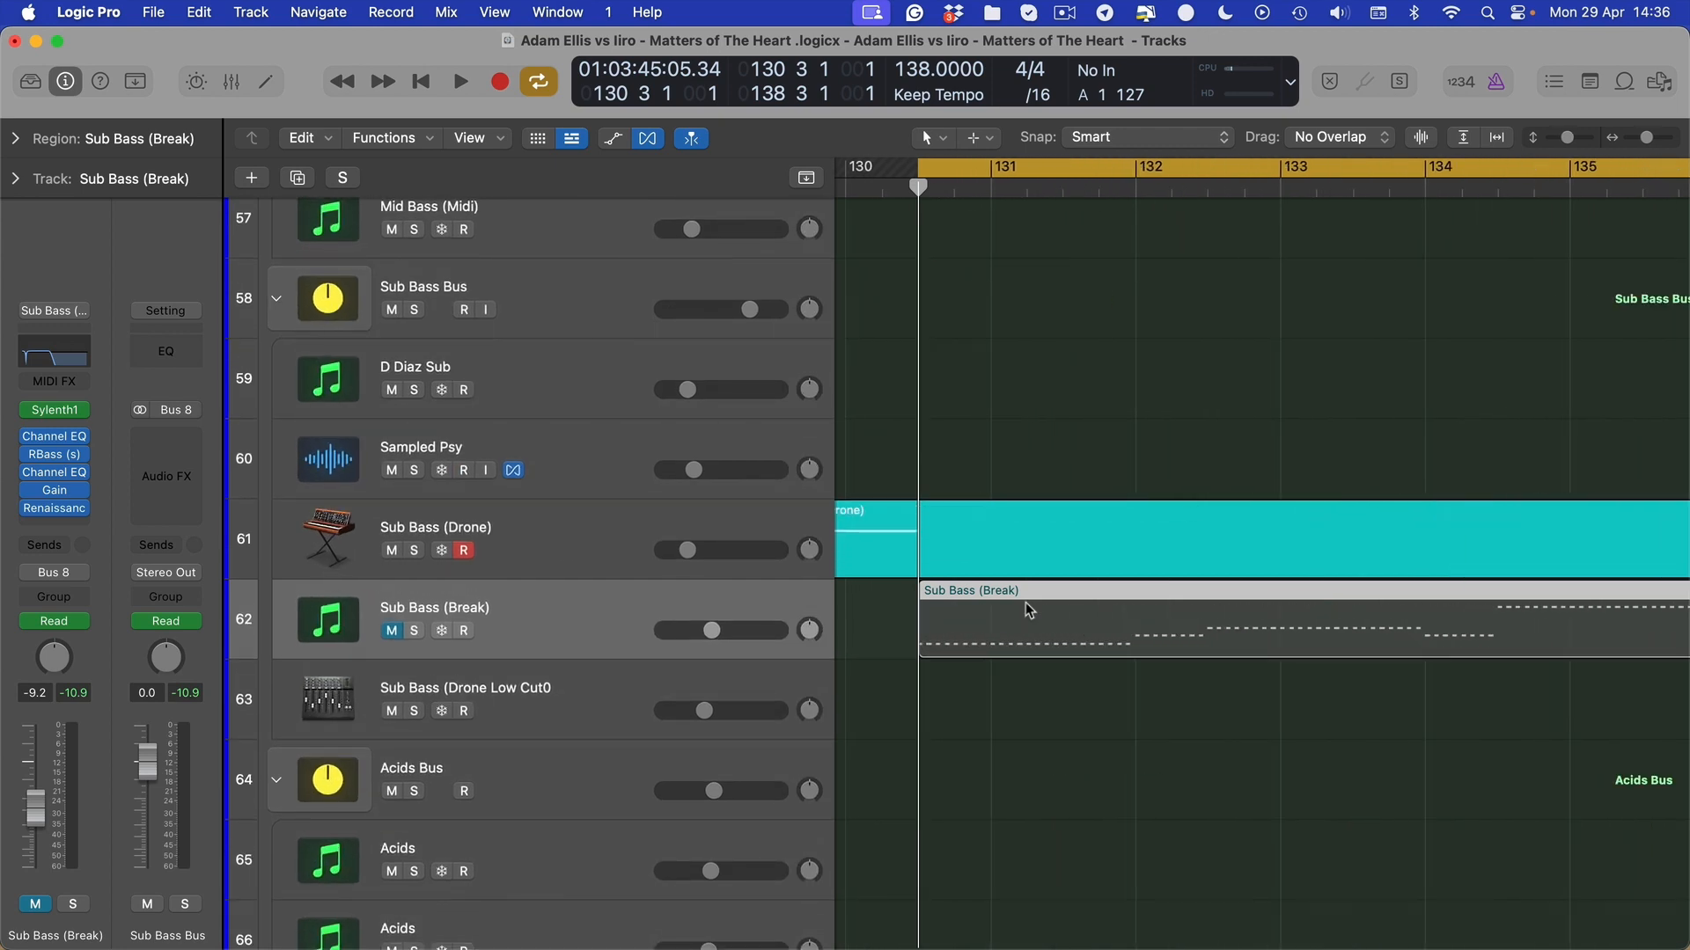
pyautogui.press('a')
pyautogui.press('a')
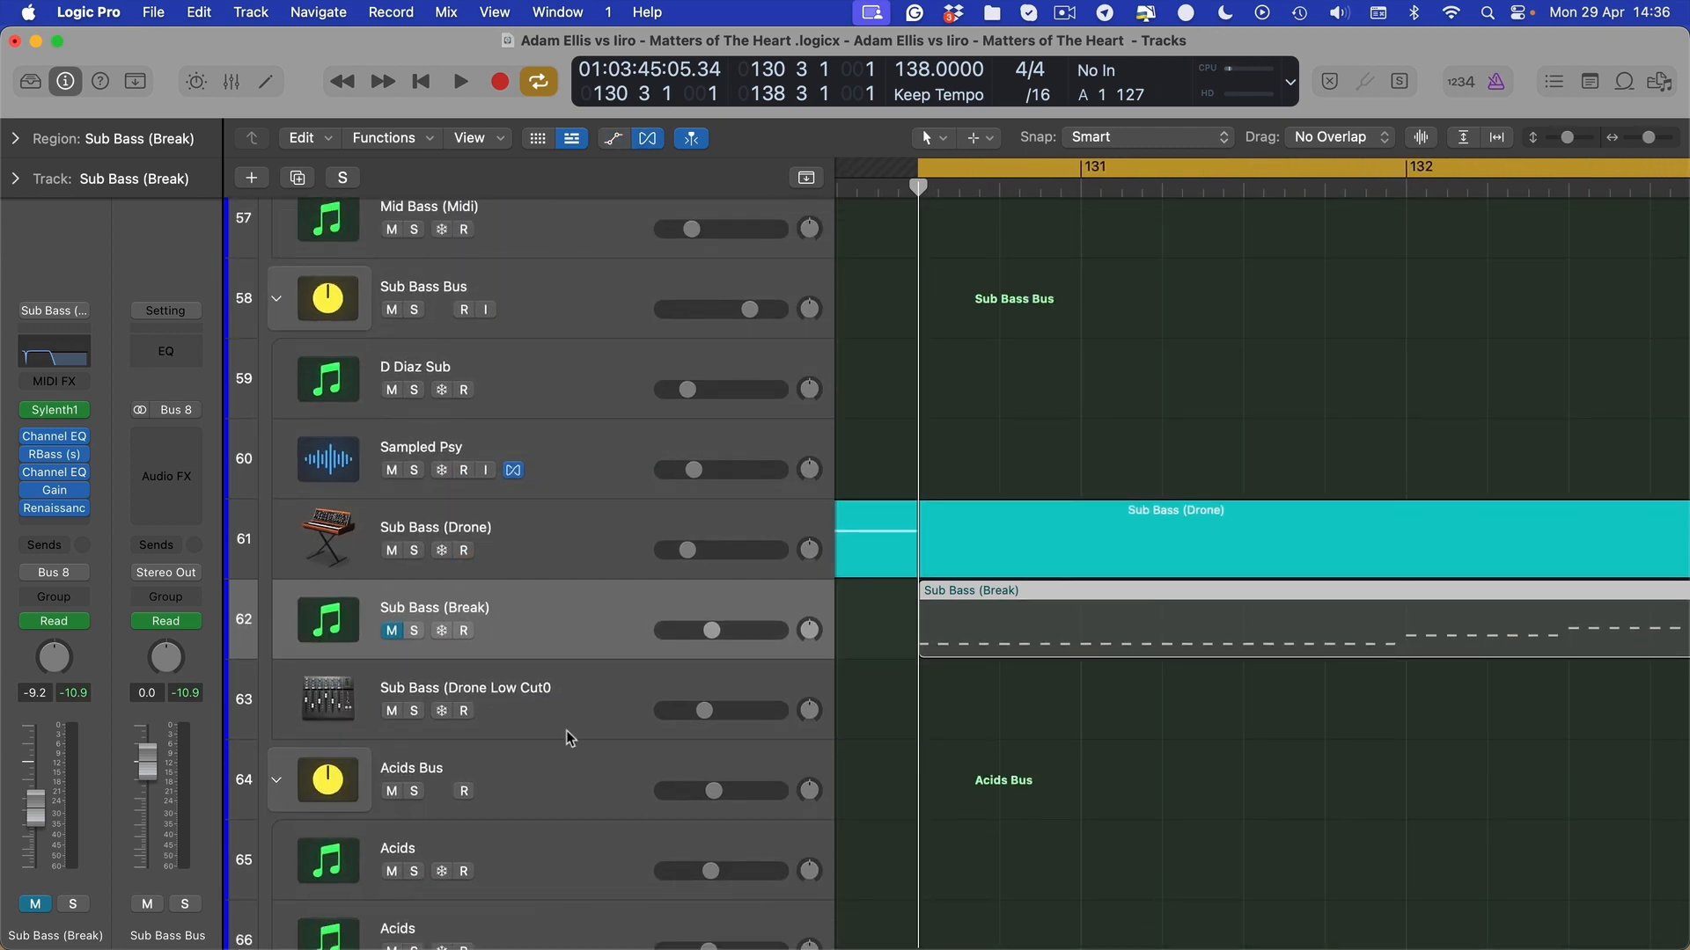
pyautogui.press('alt+super+n')
pyautogui.press('Escape')
# Try to divide the Sub Bass (Break) region with the Scissors tool at 130 3 2 1
pyautogui.scroll(5, 974, 708)
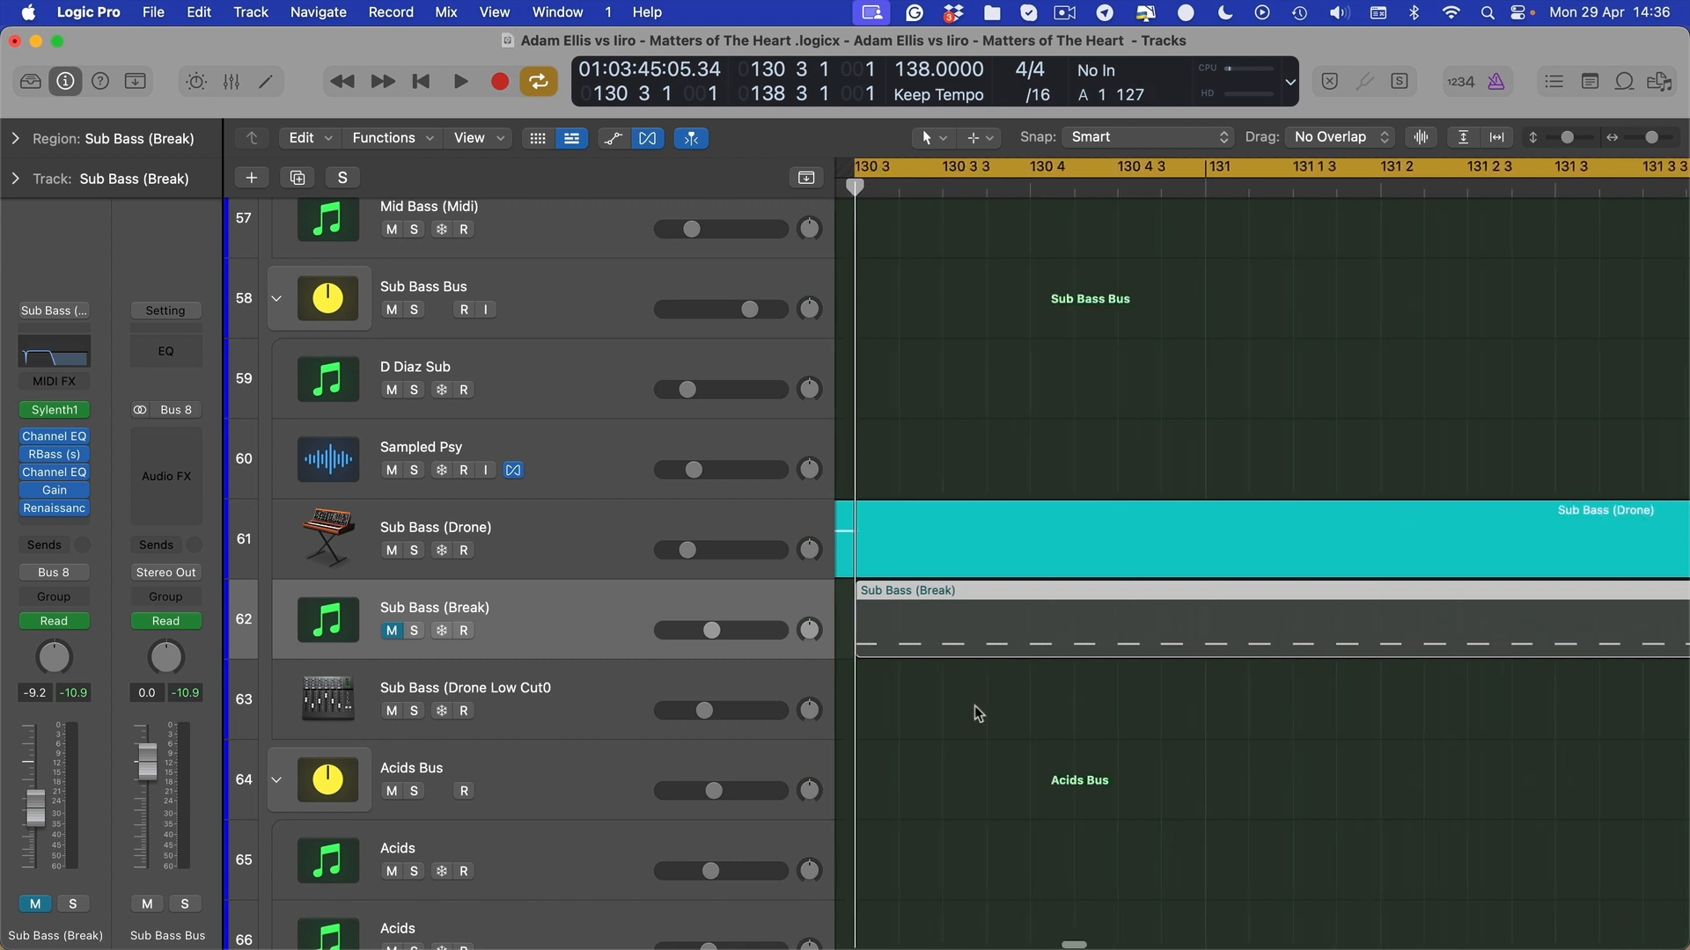
pyautogui.hscroll(-4, 973, 708)
pyautogui.click(971, 710)
pyautogui.hscroll(3, 1228, 711)
pyautogui.press('t')
pyautogui.press('i')
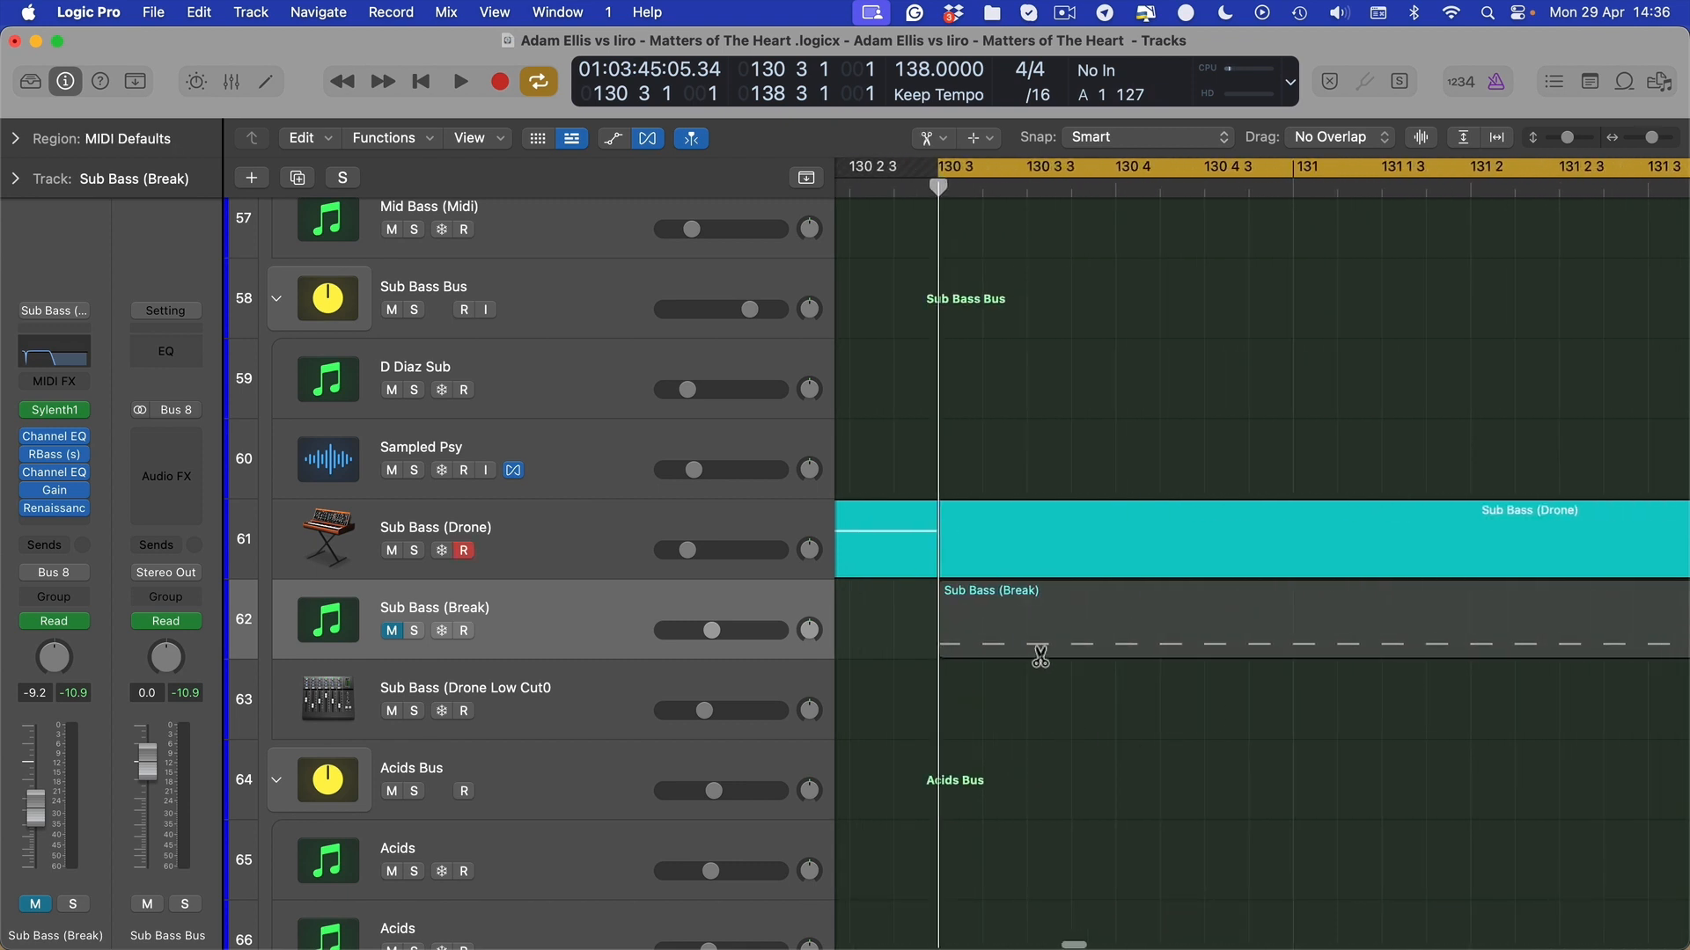
pyautogui.click(982, 651)
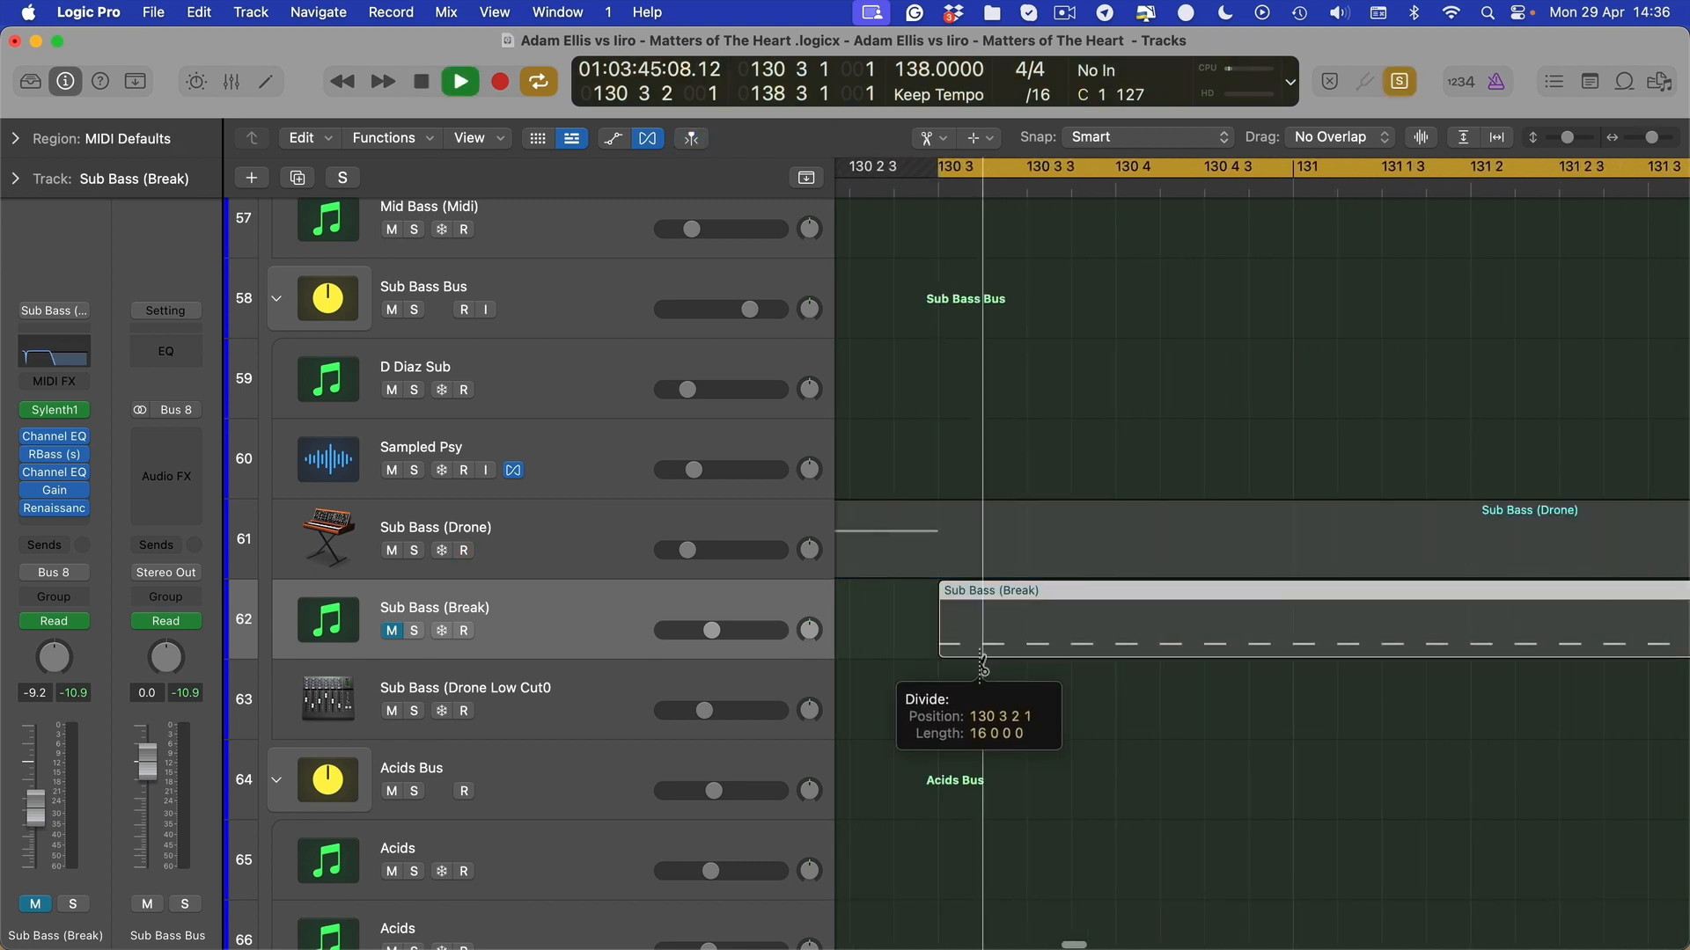
pyautogui.press('t')
pyautogui.press('t')
pyautogui.click(967, 605)
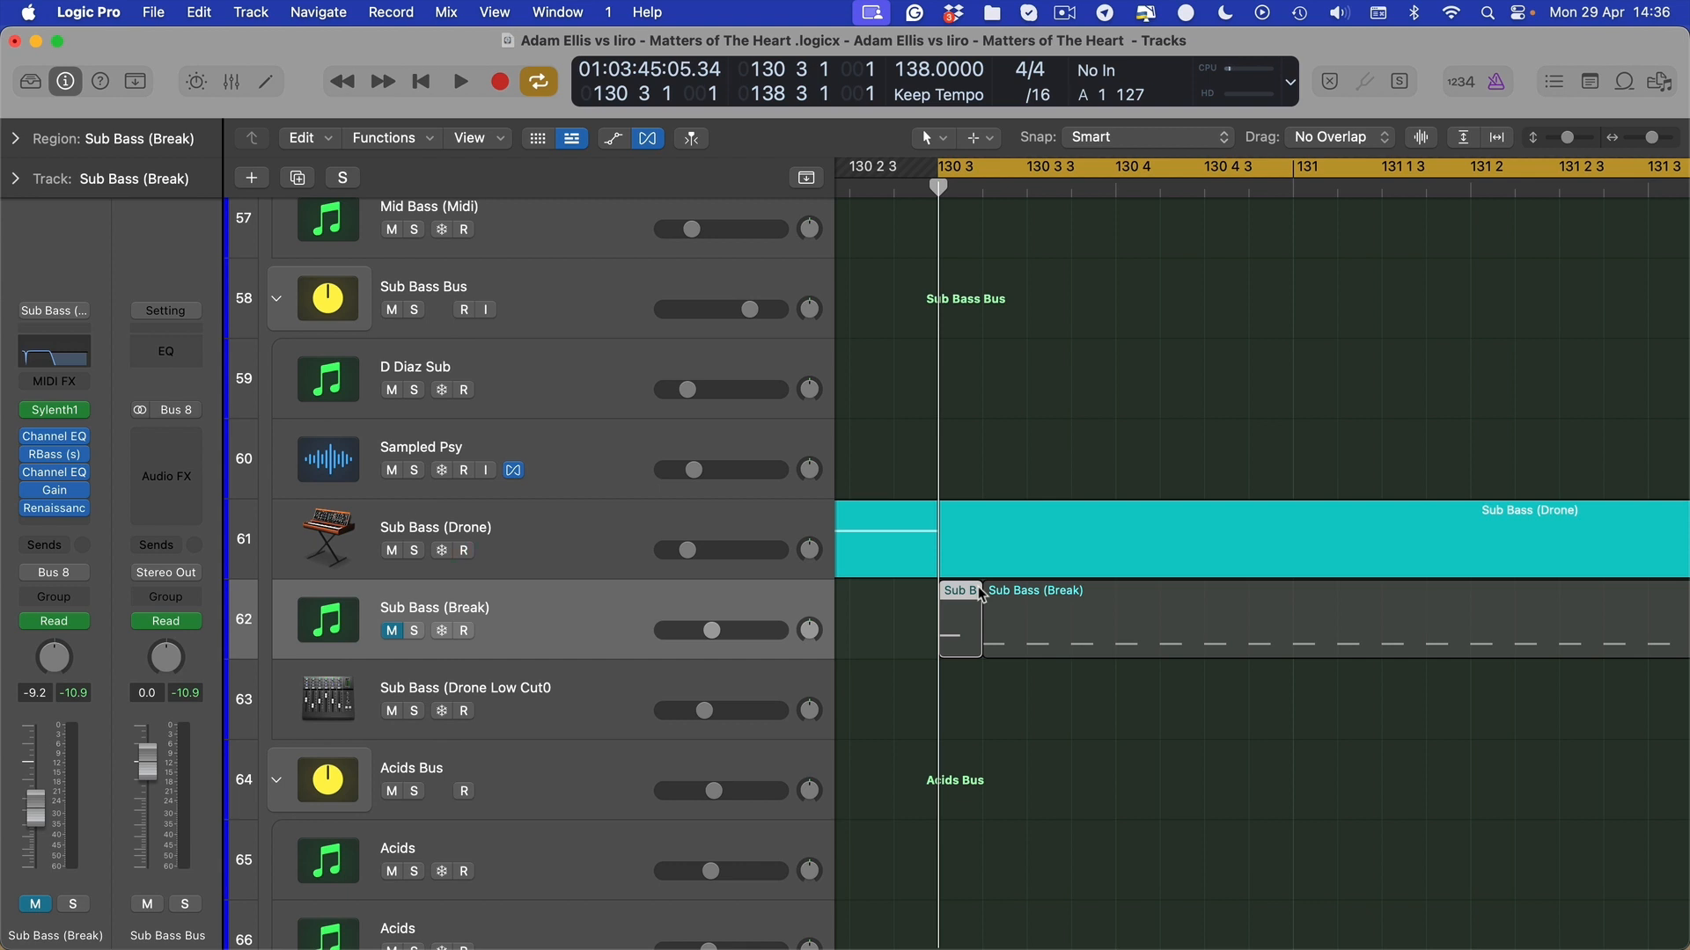
pyautogui.click(641, 627)
pyautogui.click(620, 671)
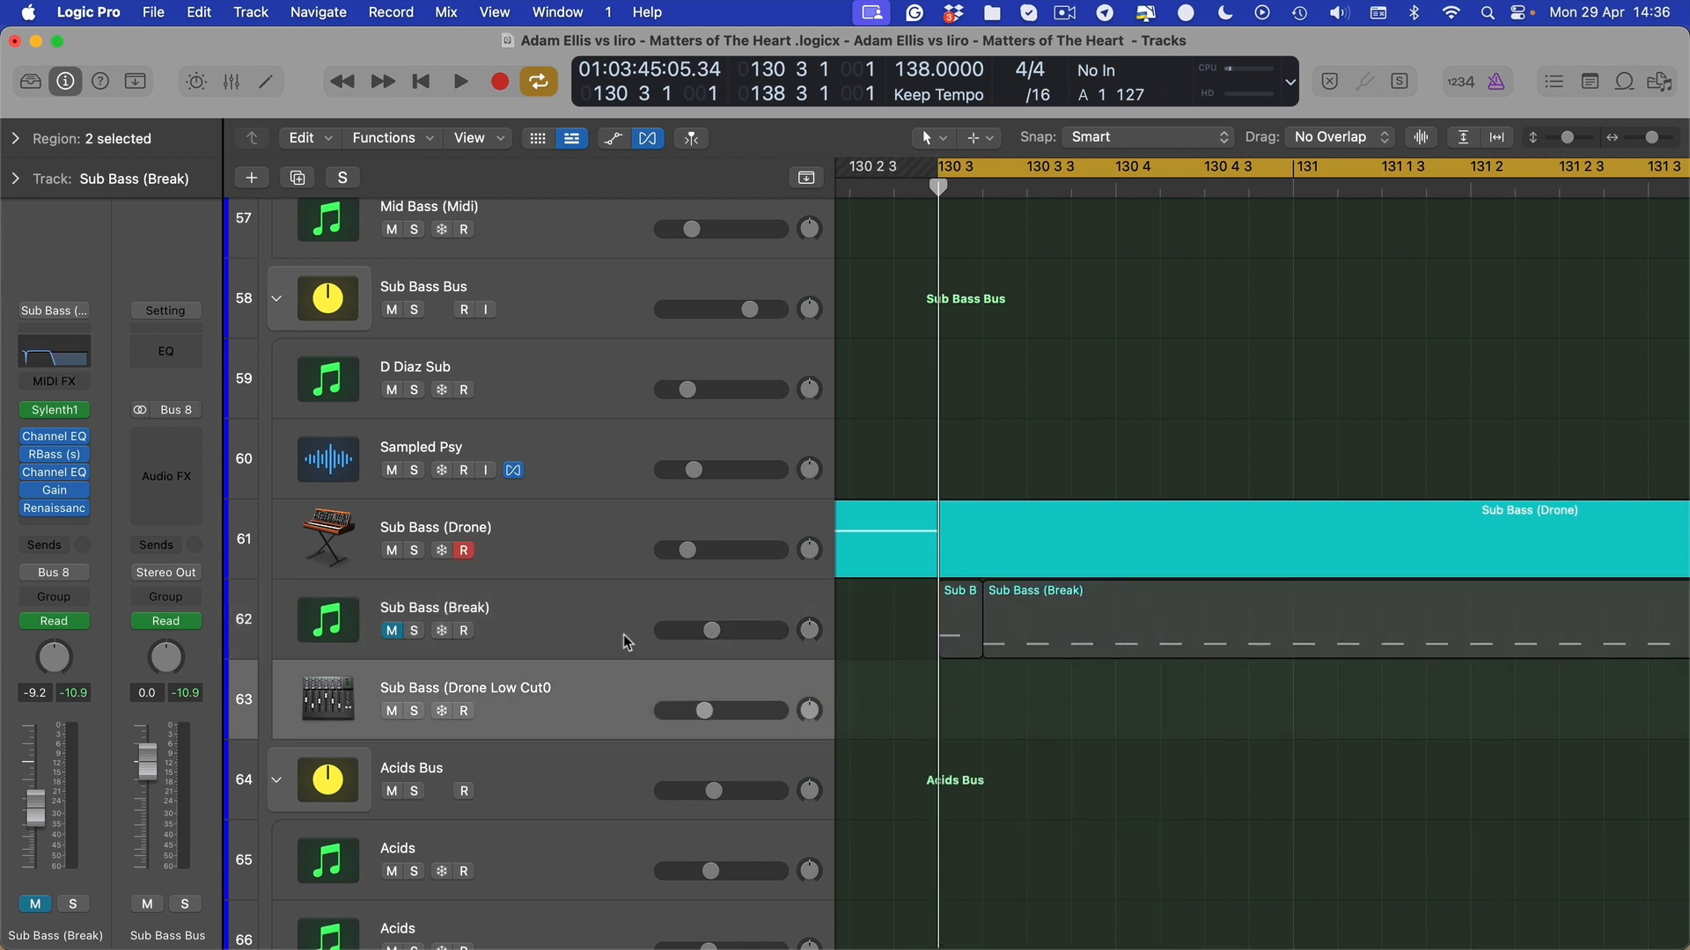
pyautogui.click(647, 623)
pyautogui.scroll(5, 951, 618)
pyautogui.hscroll(-1, 956, 644)
pyautogui.click(990, 697)
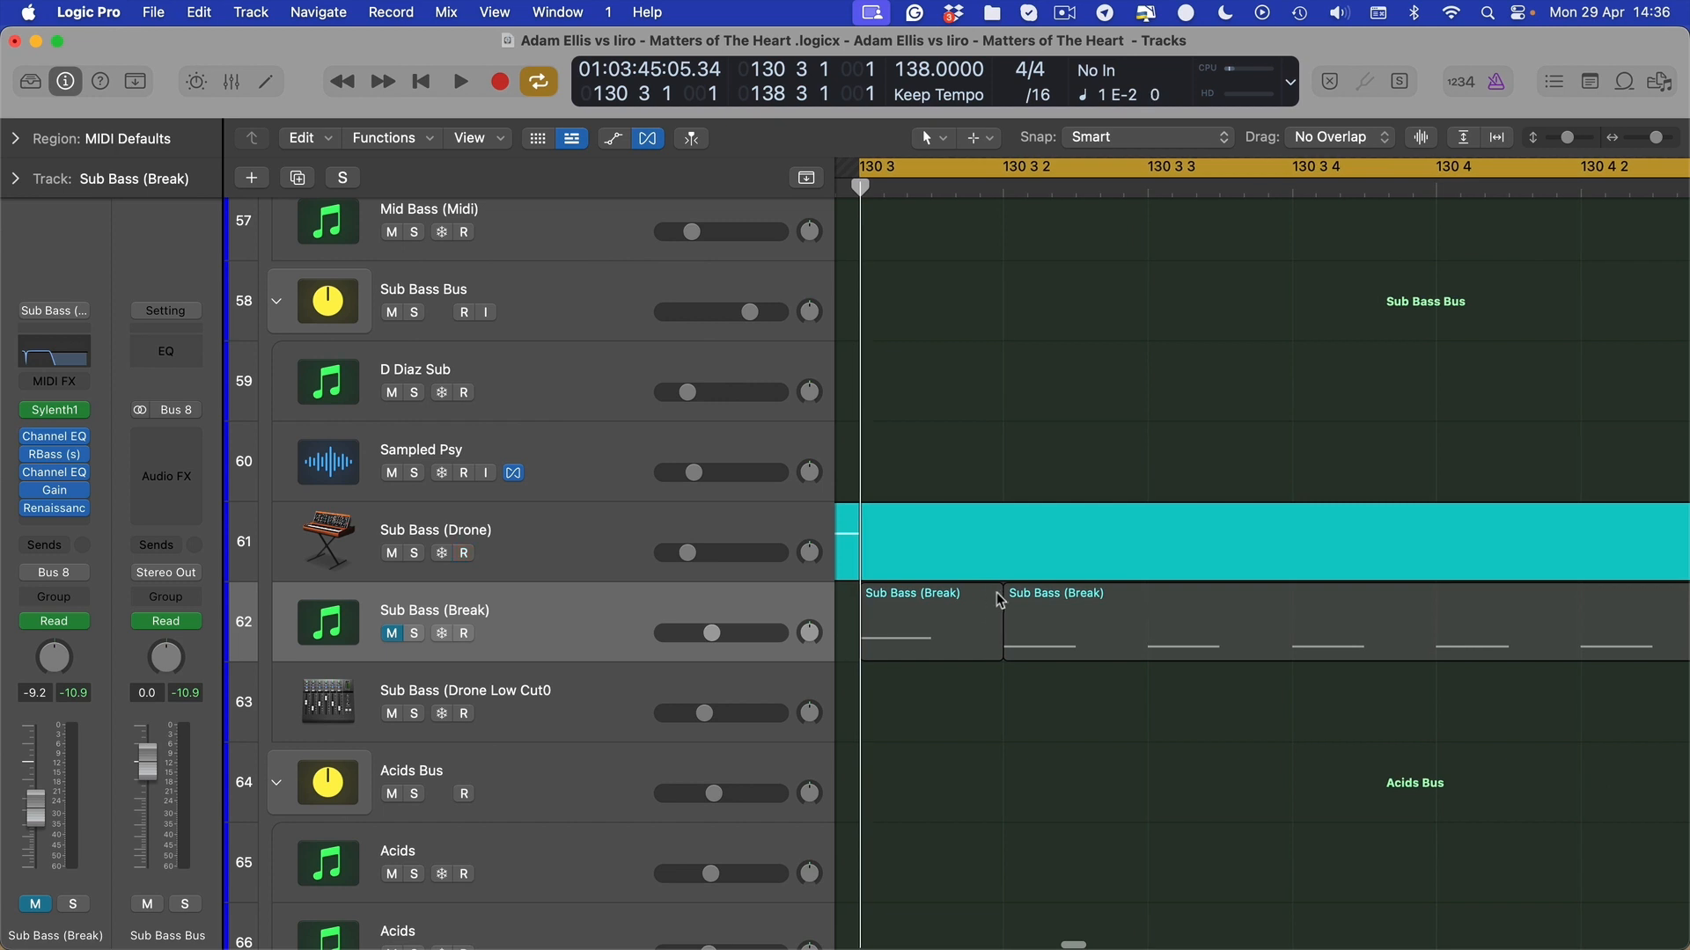
pyautogui.press('t')
pyautogui.press('p')
pyautogui.moveTo(1003, 592)
pyautogui.mouseDown()
pyautogui.moveTo(977, 594)
pyautogui.moveTo(1021, 595)
pyautogui.moveTo(1001, 595)
pyautogui.mouseUp()
pyautogui.click(988, 707)
pyautogui.scroll(-5, 987, 707)
pyautogui.hscroll(-1, 933, 710)
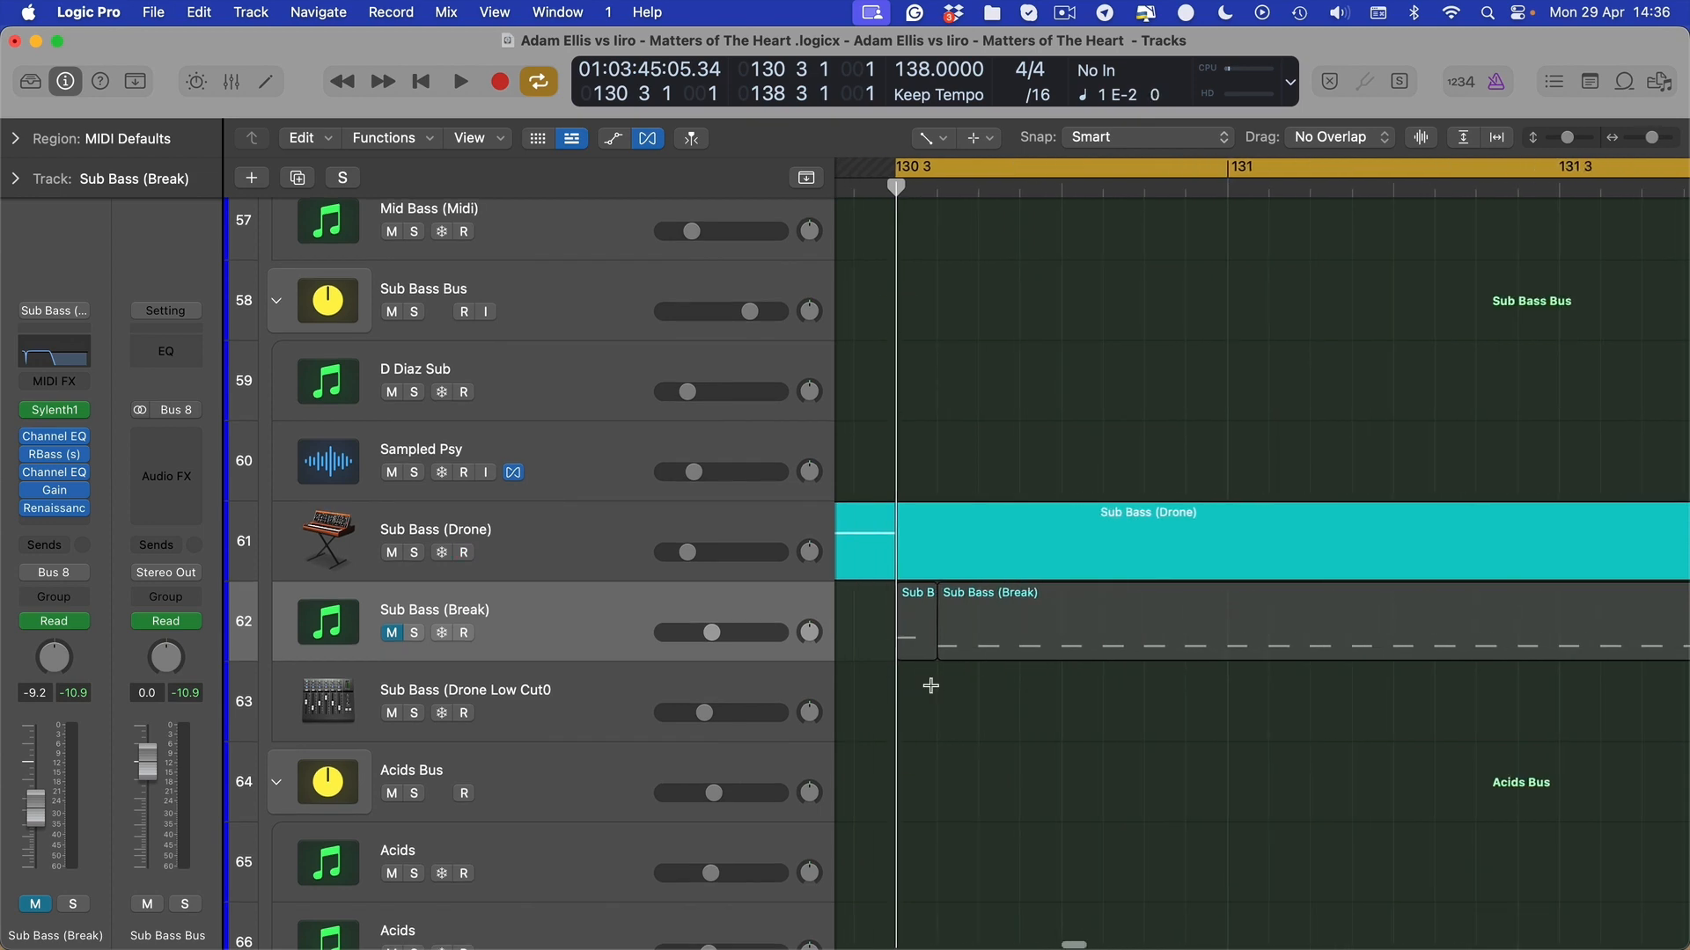
# Undo the division of the Sub Bass (Break) region and recall screenset 1
pyautogui.press('super+z')
pyautogui.press('super+z')
pyautogui.press('super+z')
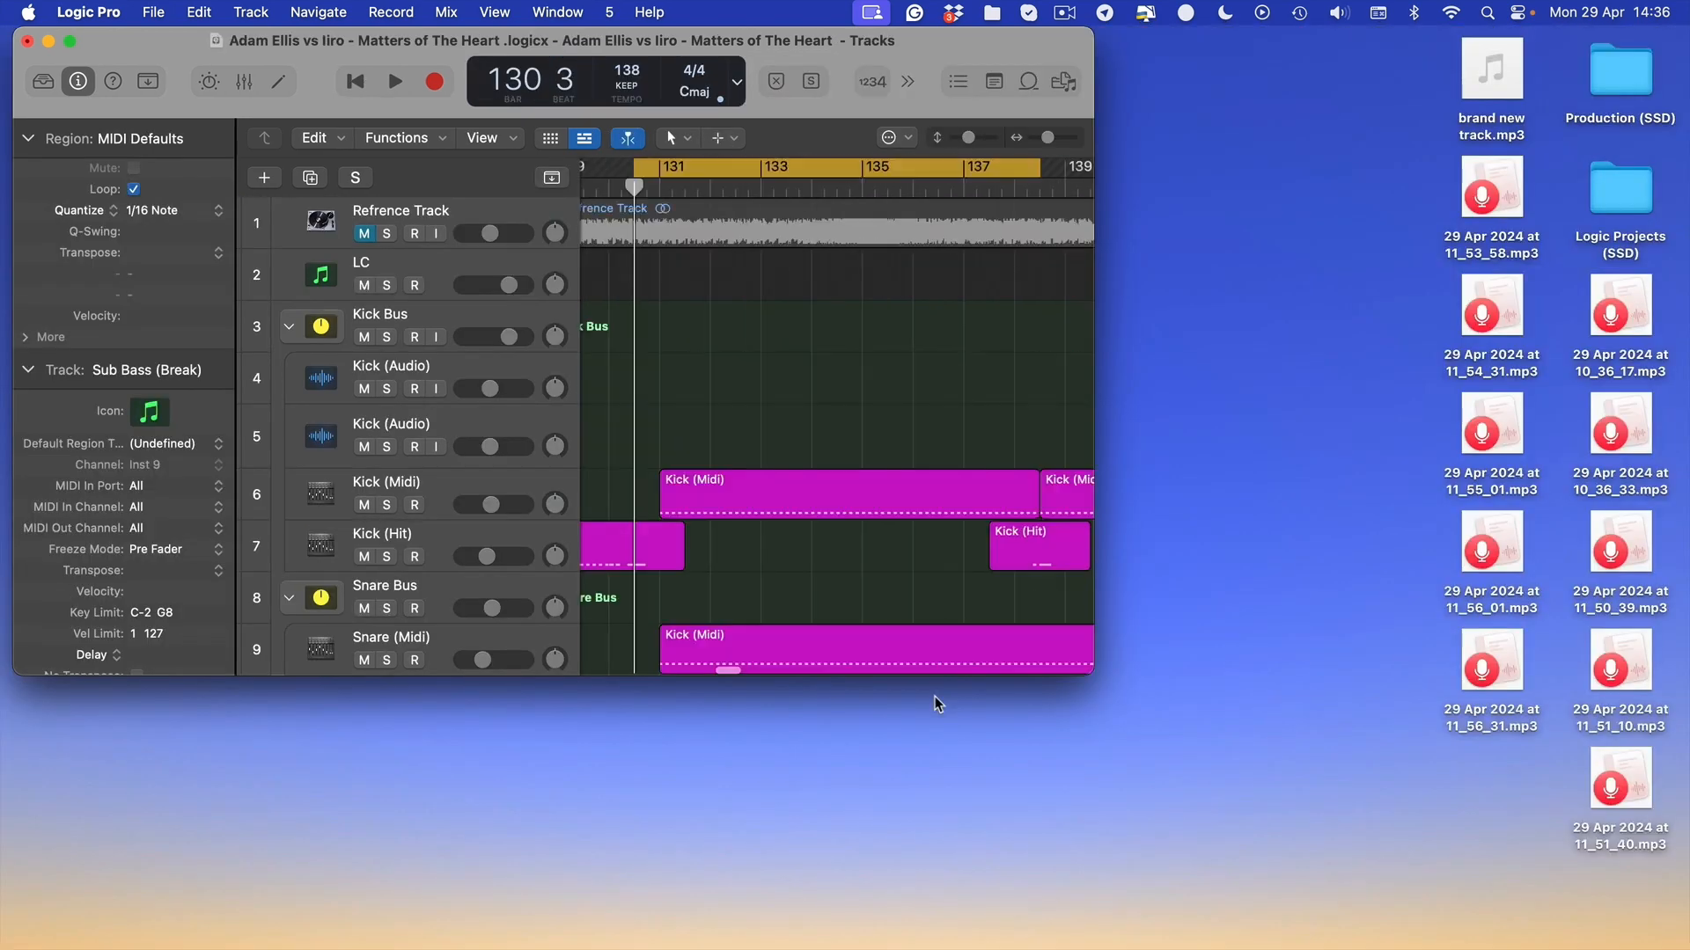
pyautogui.press('t')
pyautogui.press('i')
pyautogui.press('1')
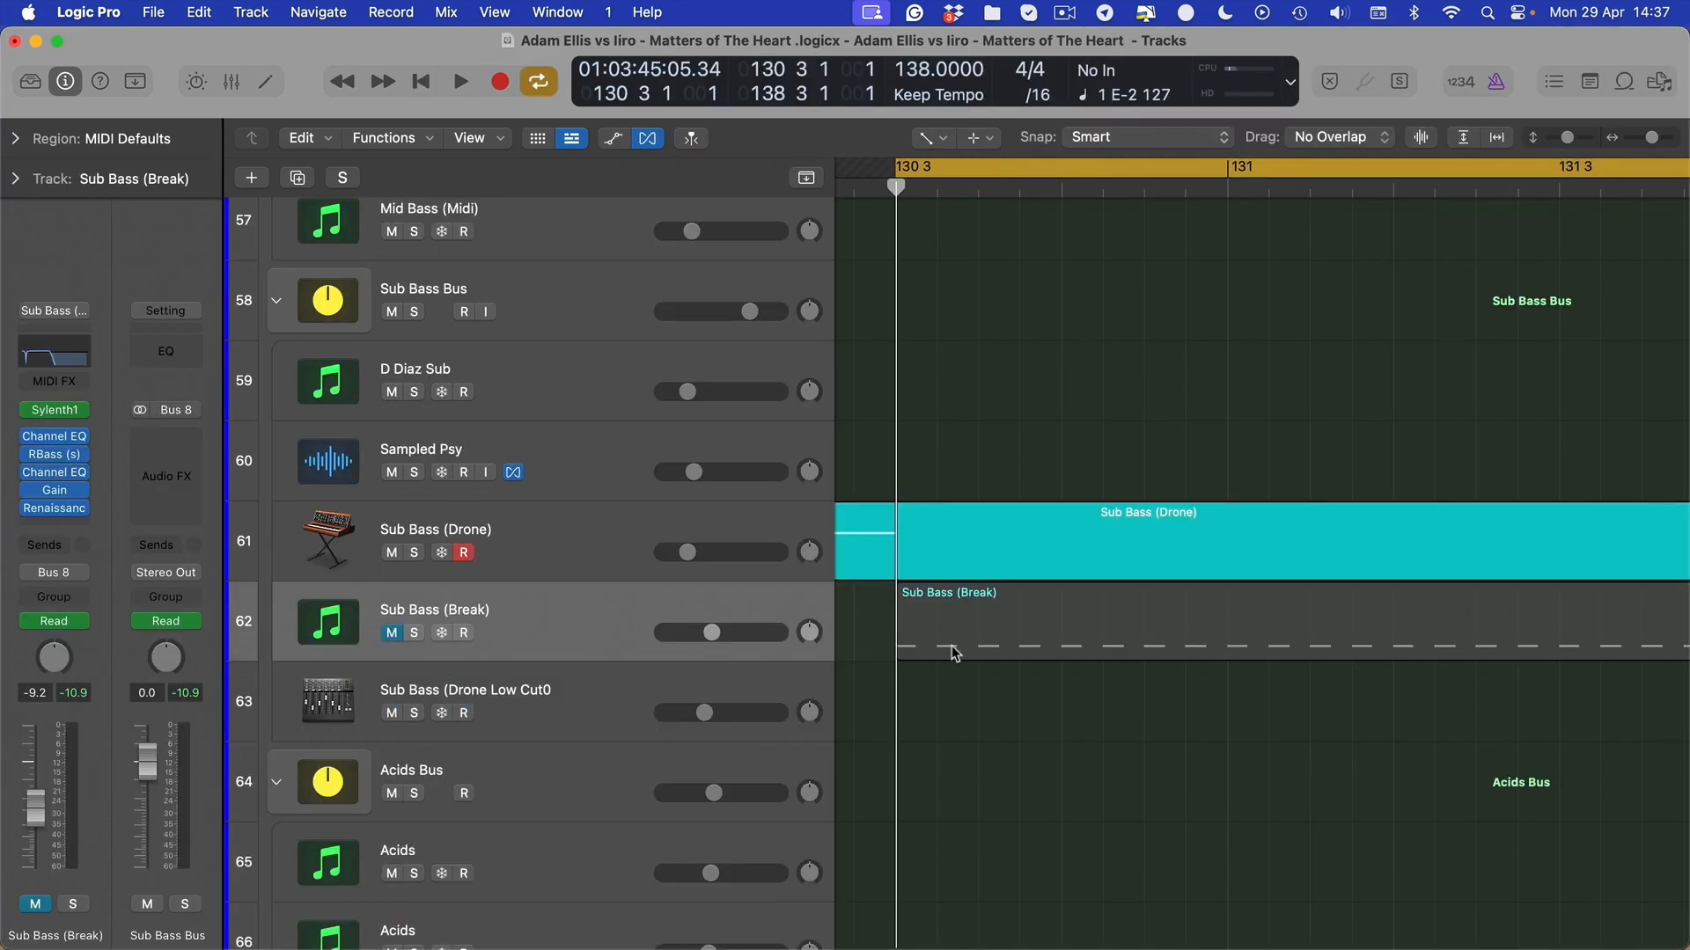
# Divide the Sub Bass (Break) region with the Scissors tool at 132 1 1 1
pyautogui.press('t')
pyautogui.press('i')
pyautogui.moveTo(940, 658); pyautogui.dragTo(939, 662)
pyautogui.press('super+z')
pyautogui.press('super+Left')
pyautogui.press('super+Left')
pyautogui.press('super+Left')
pyautogui.press('super+Left')
pyautogui.hscroll(1, 1056, 666)
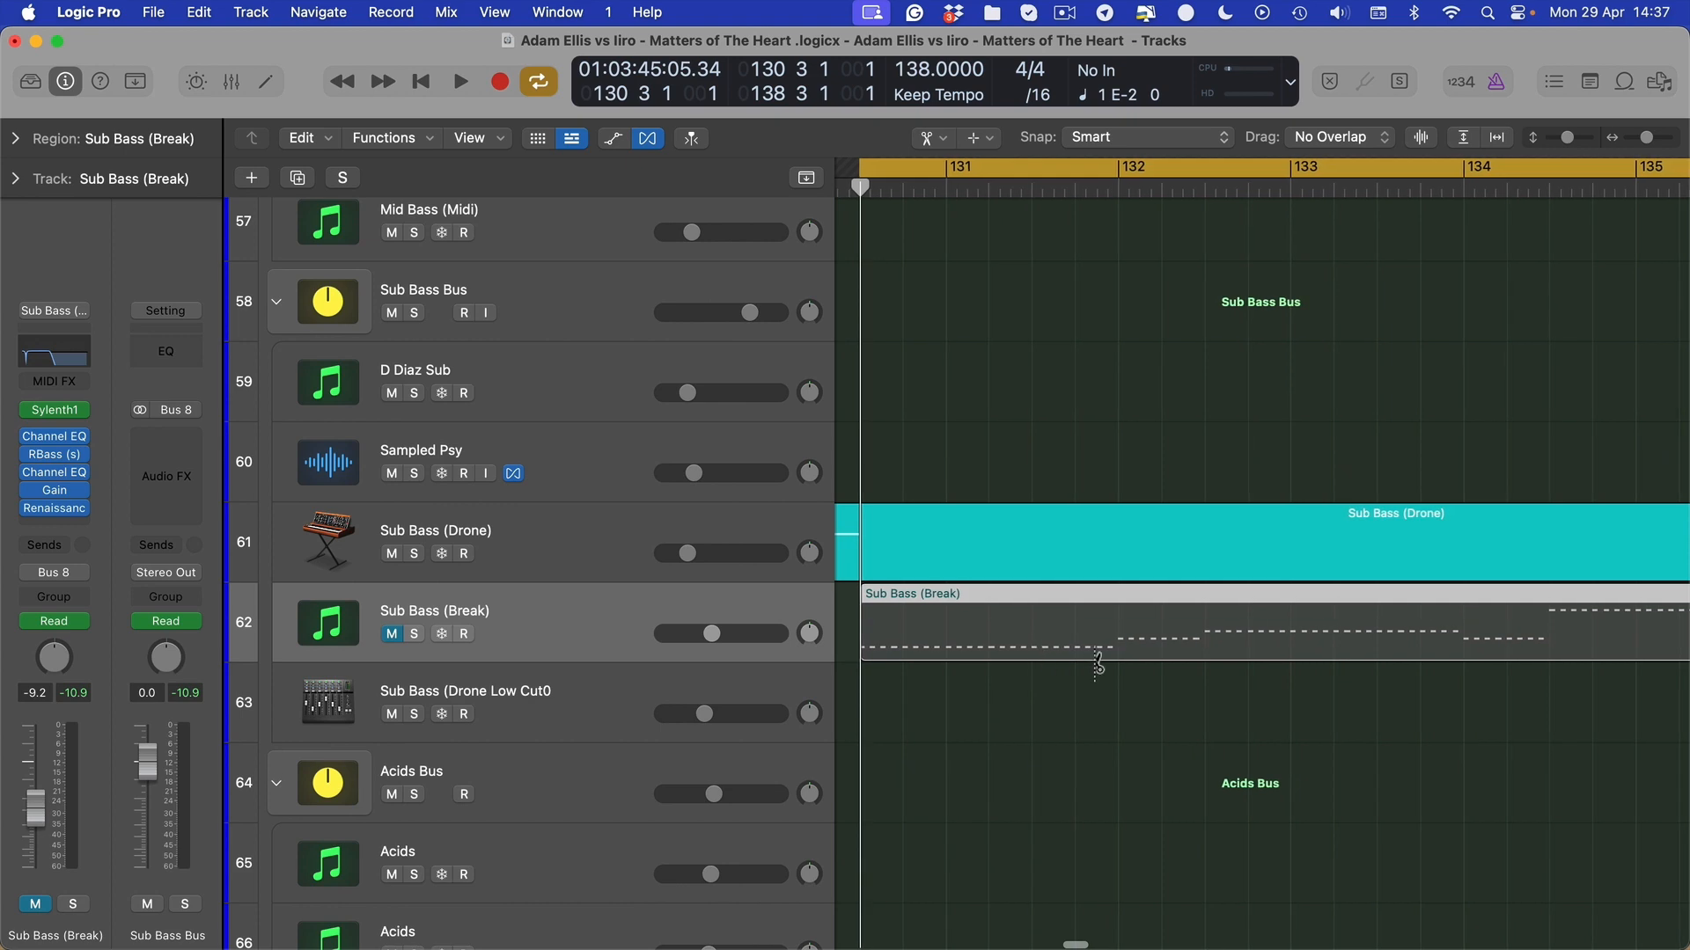
pyautogui.moveTo(1098, 664); pyautogui.dragTo(1111, 666)
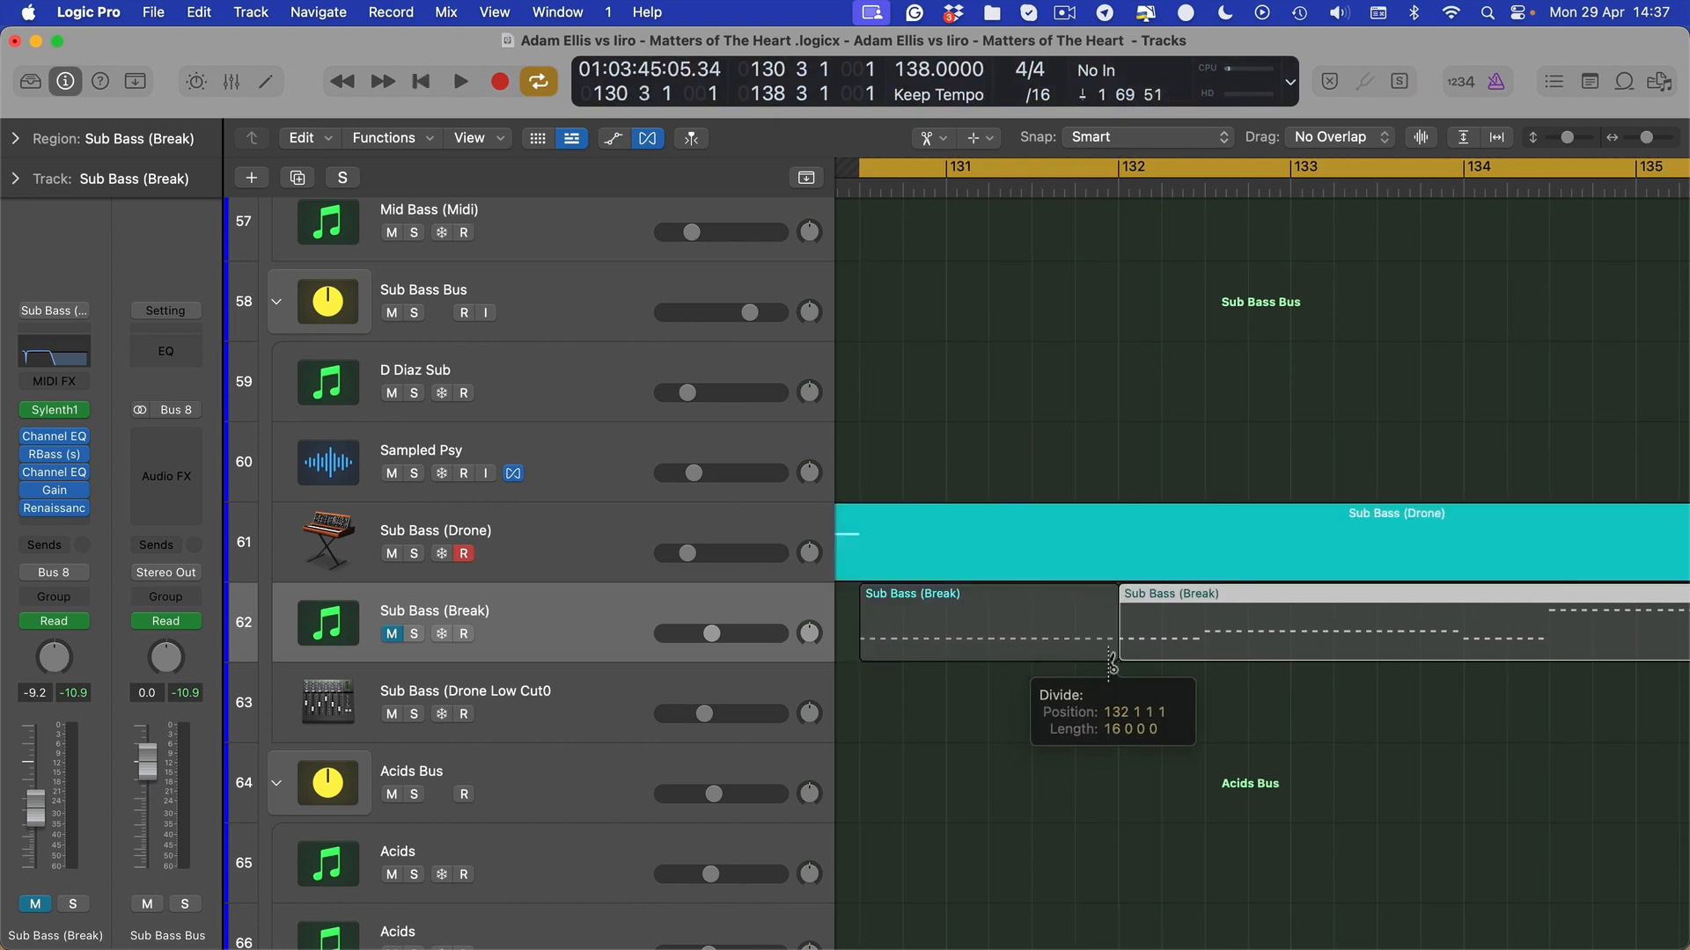
# Restore the Pointer tool and open the first part of the divided Sub Bass (Break) region in the Piano Roll
pyautogui.press('t')
pyautogui.press('t')
pyautogui.doubleClick(939, 631)
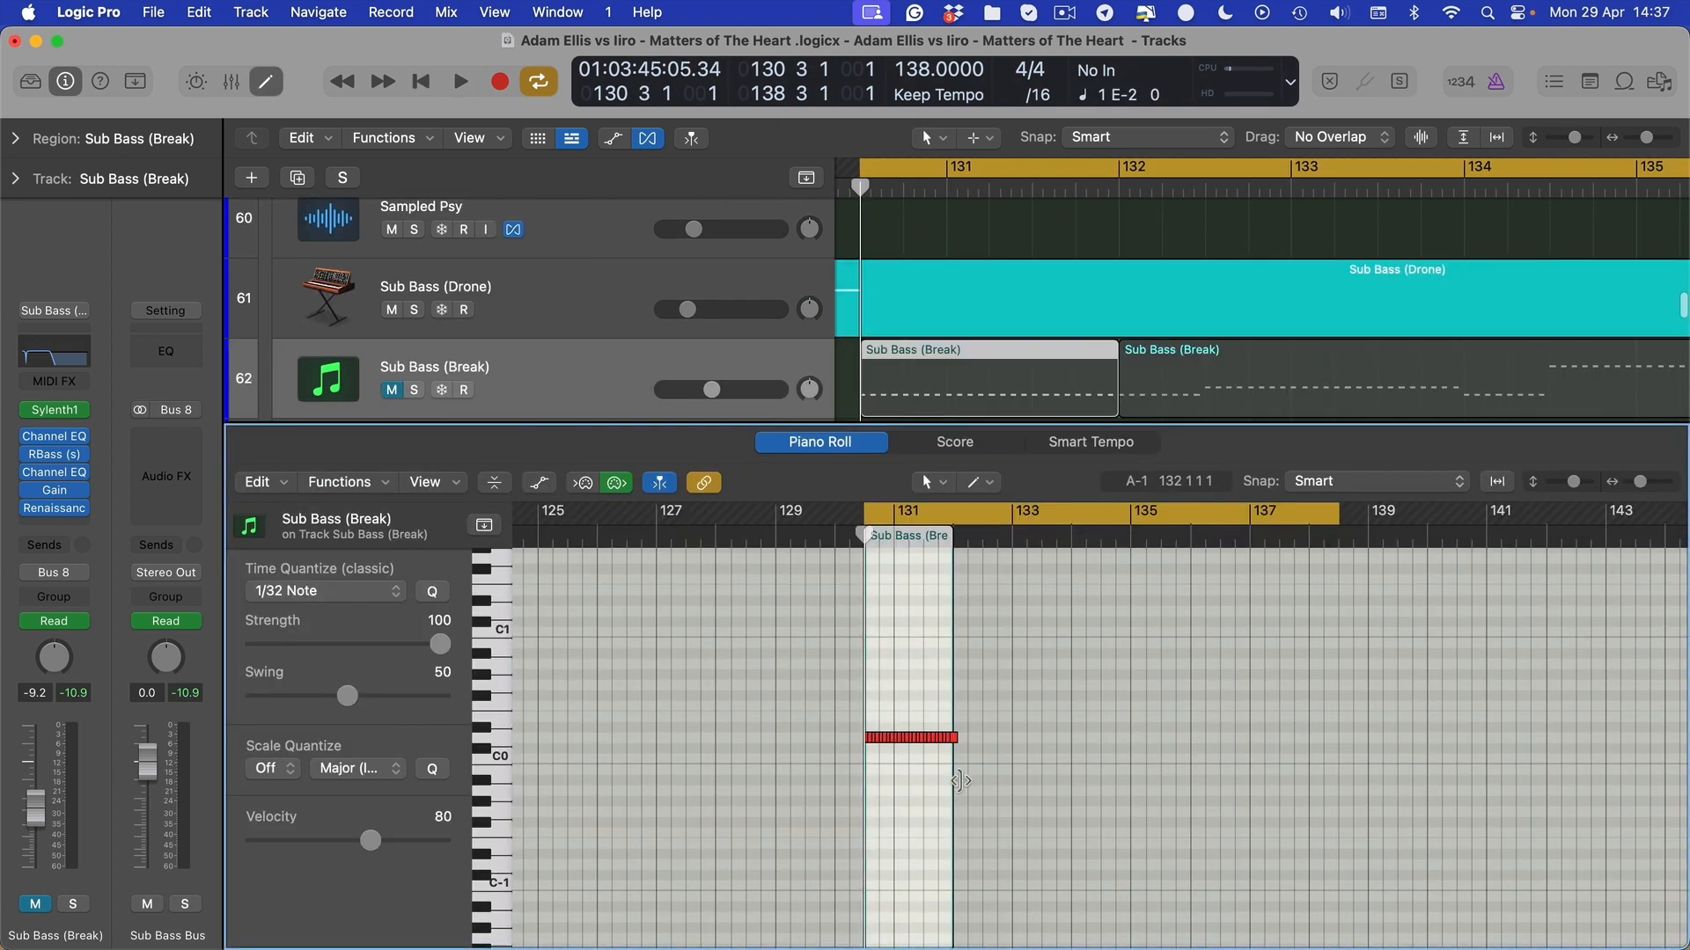
# Rename the first part of the divided Sub Bass (Break) region, which ends at bar 132, as D
pyautogui.hscroll(10, 984, 724)
pyautogui.scroll(5, 969, 729)
pyautogui.hscroll(-3, 961, 727)
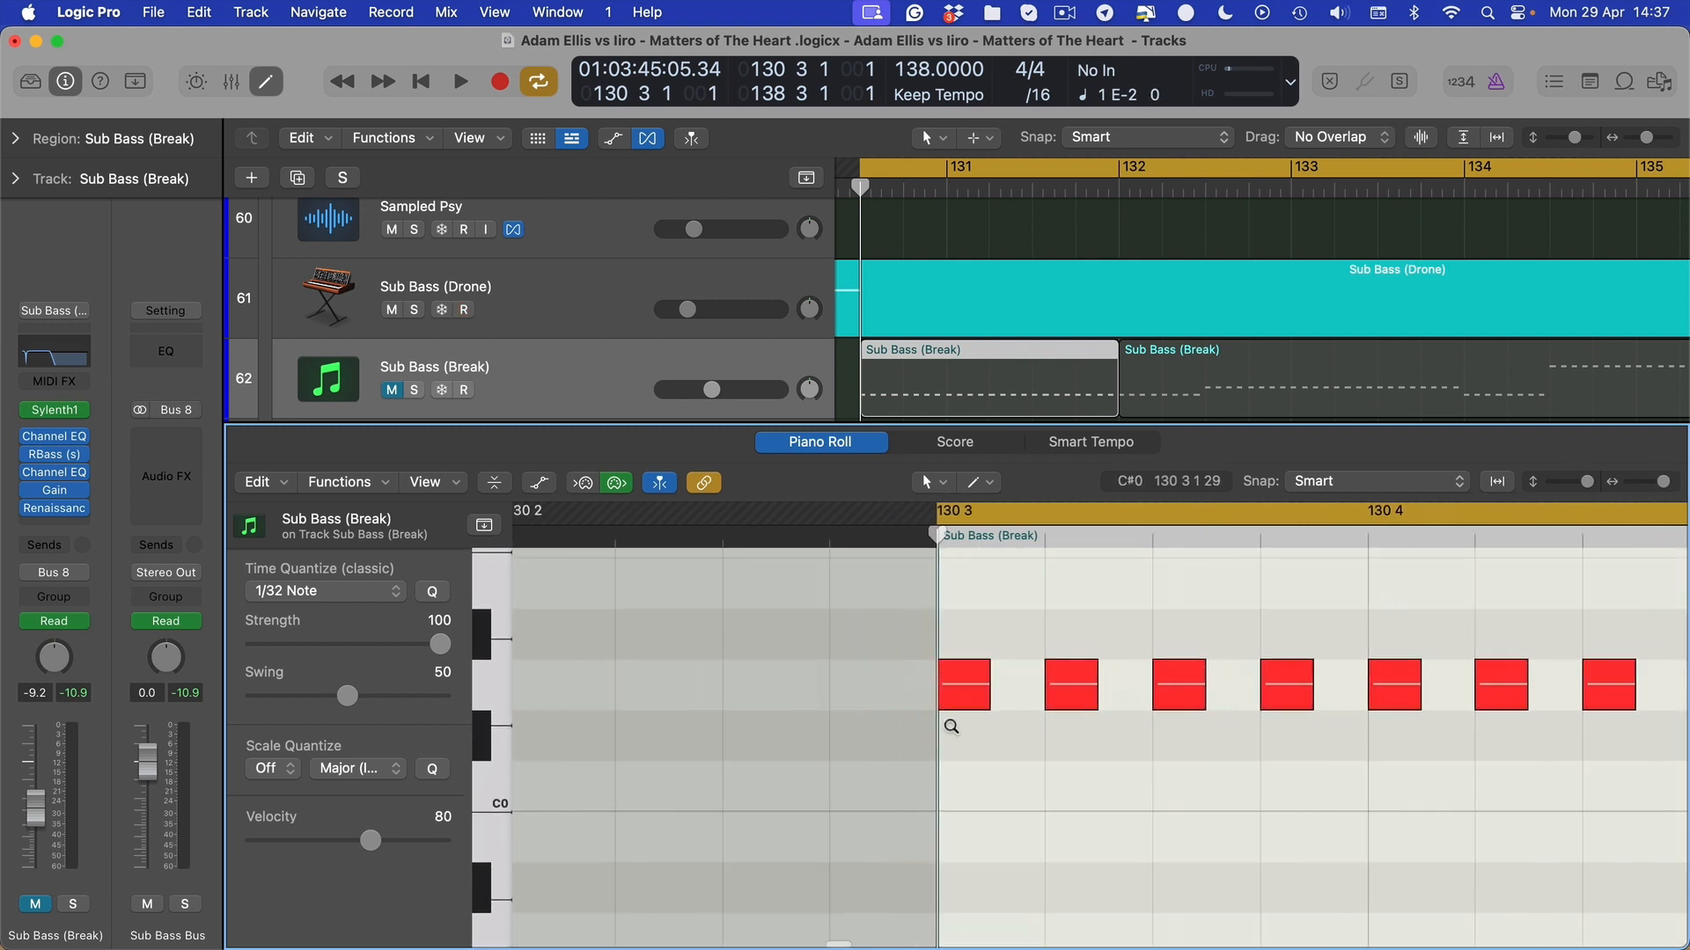
pyautogui.hscroll(-4, 951, 727)
pyautogui.scroll(1, 955, 725)
pyautogui.click(915, 368)
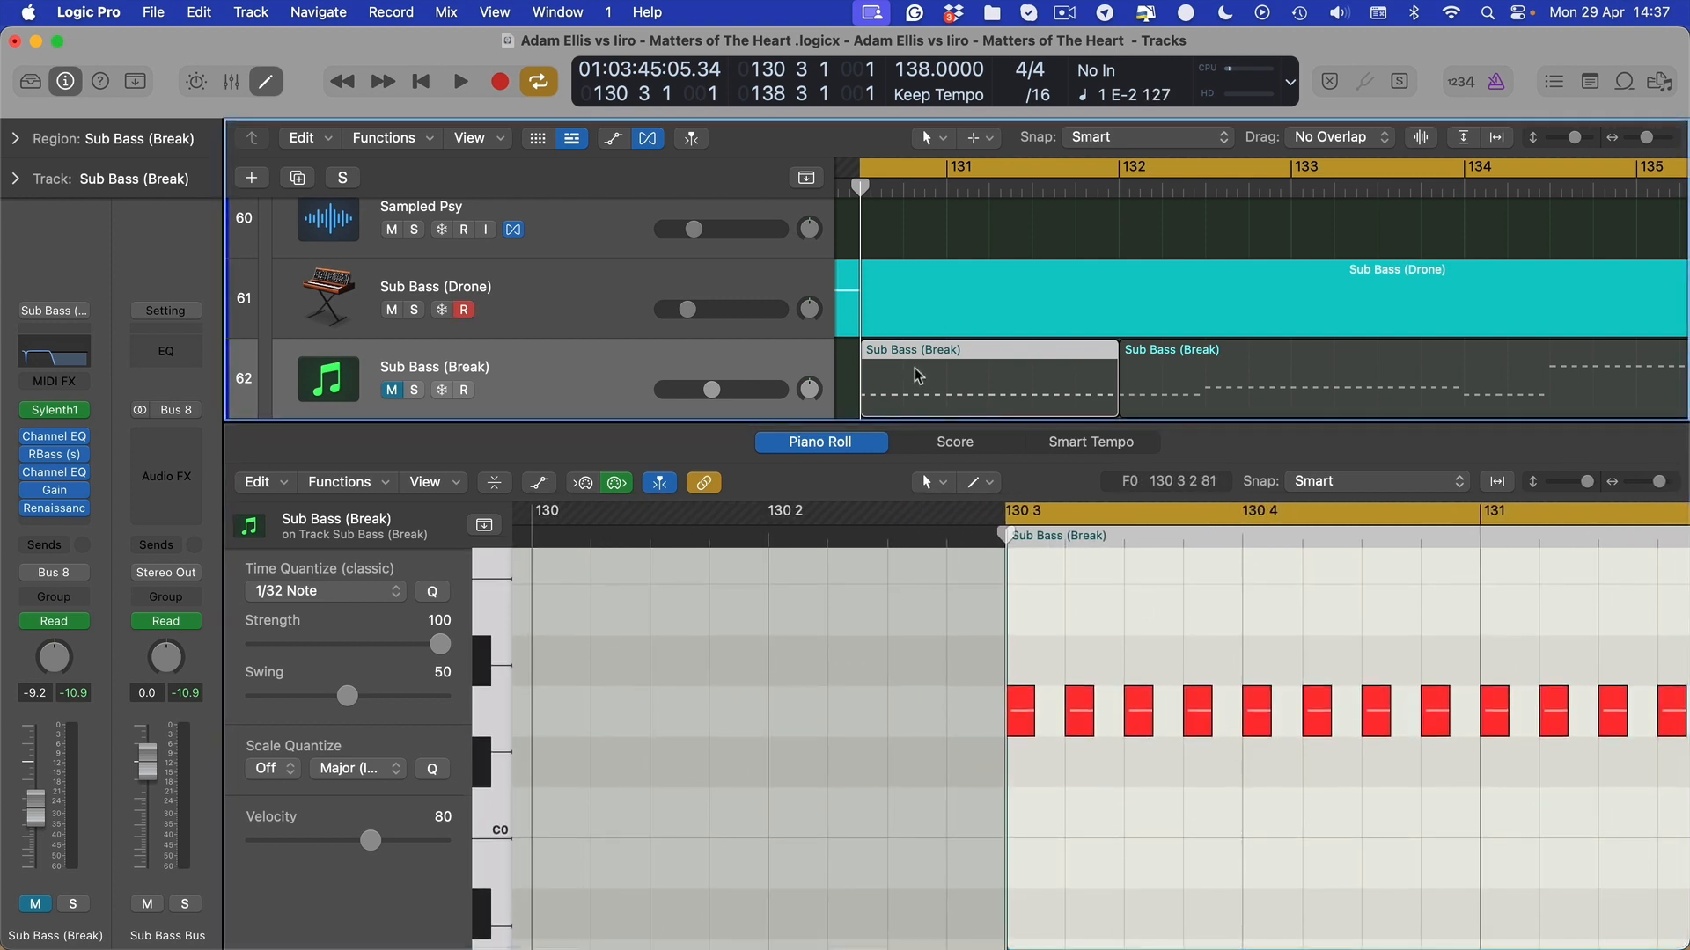
pyautogui.press('t')
pyautogui.press('x')
pyautogui.click(918, 366)
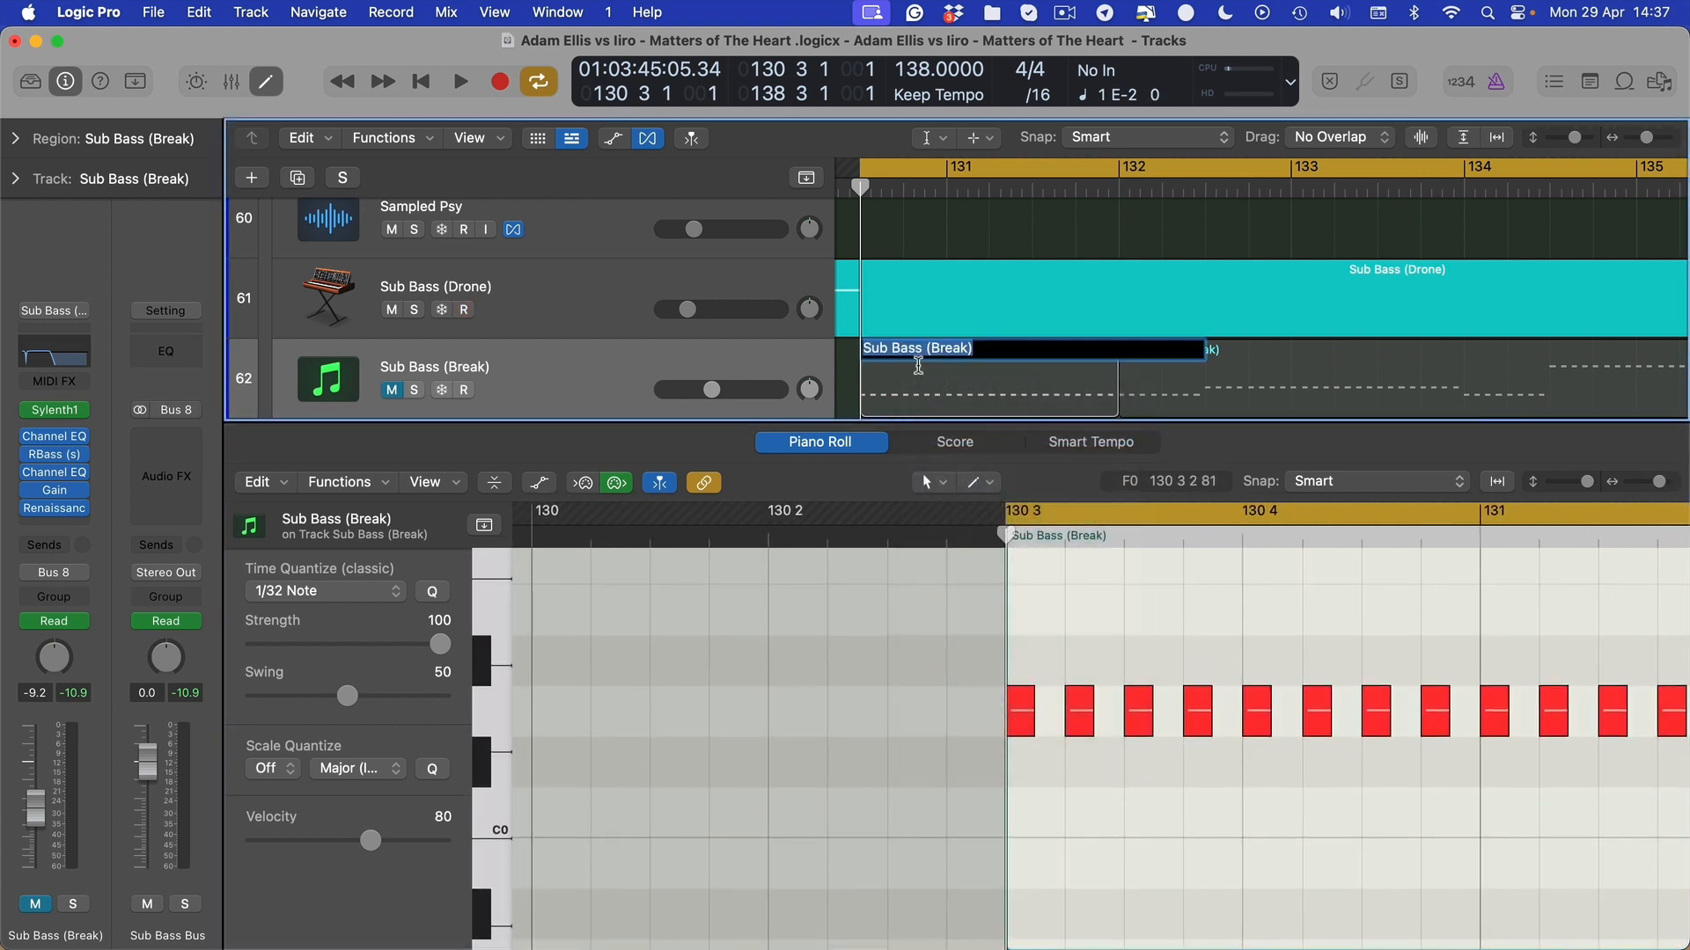
pyautogui.write('D')
pyautogui.press('Return')
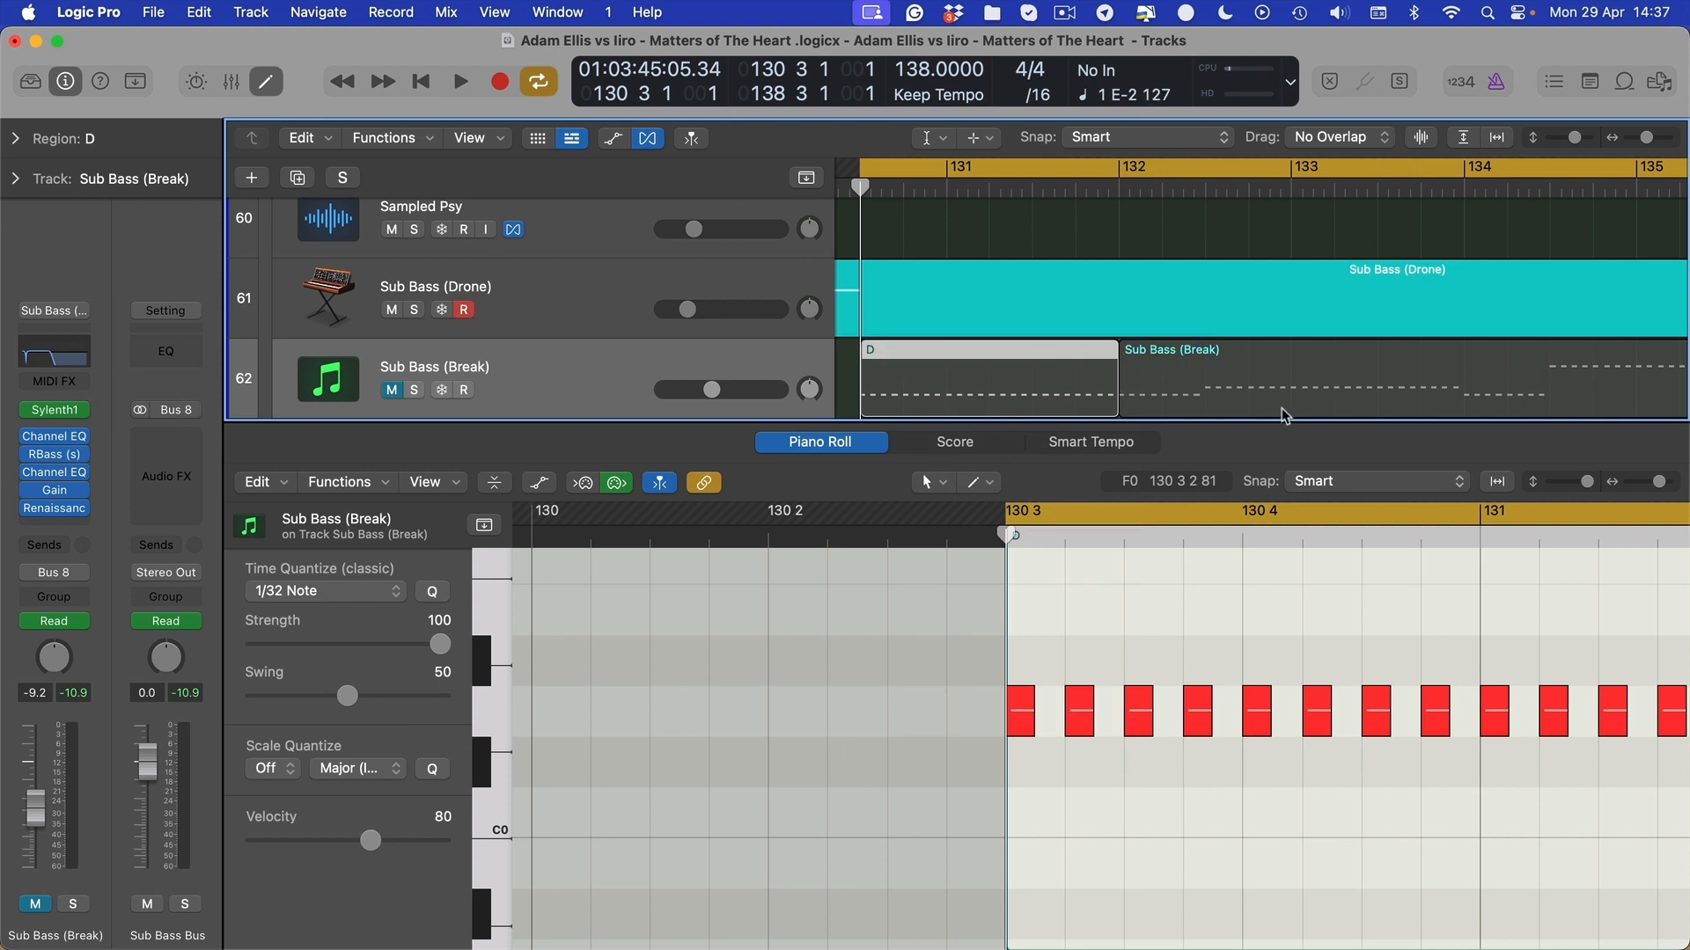
# Divide the Sub Bass (Break) region following D at 132 3 and restore the Pointer tool
pyautogui.moveTo(1225, 407); pyautogui.dragTo(1207, 404)
pyautogui.press('t')
pyautogui.press('t')
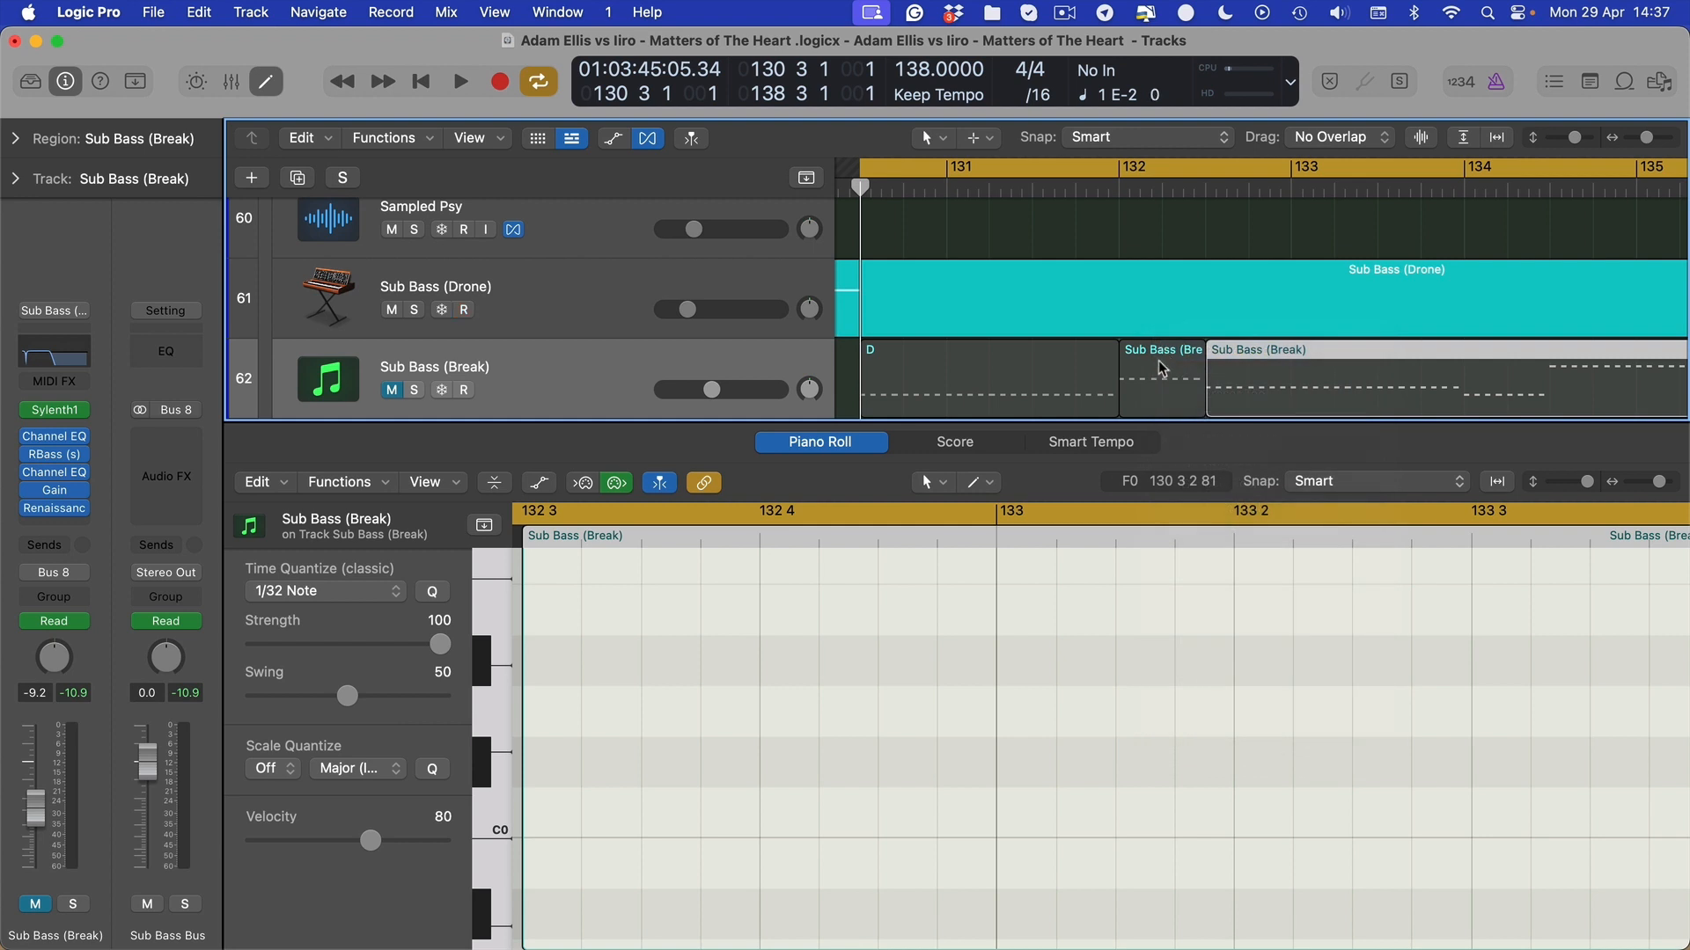
# Rename the short Sub Bass (Break) region between bar 132 and 132 3 as E
pyautogui.click(1163, 368)
pyautogui.scroll(1, 1104, 784)
pyautogui.press('t')
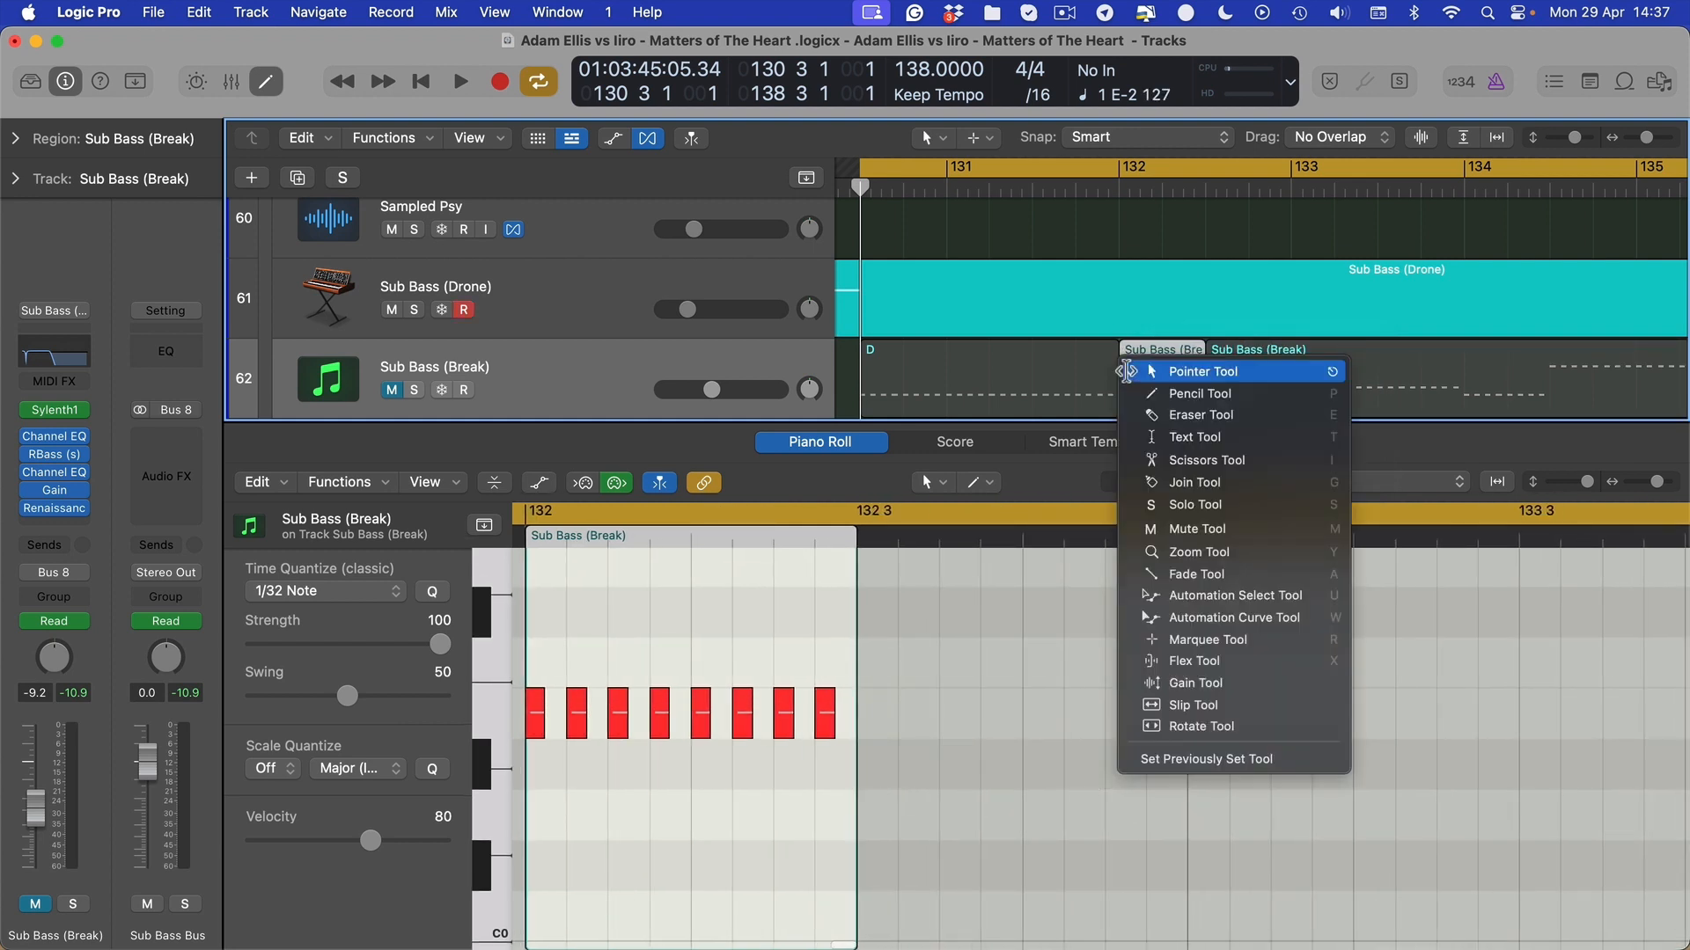
pyautogui.press('x')
pyautogui.click(1161, 356)
pyautogui.write('R')
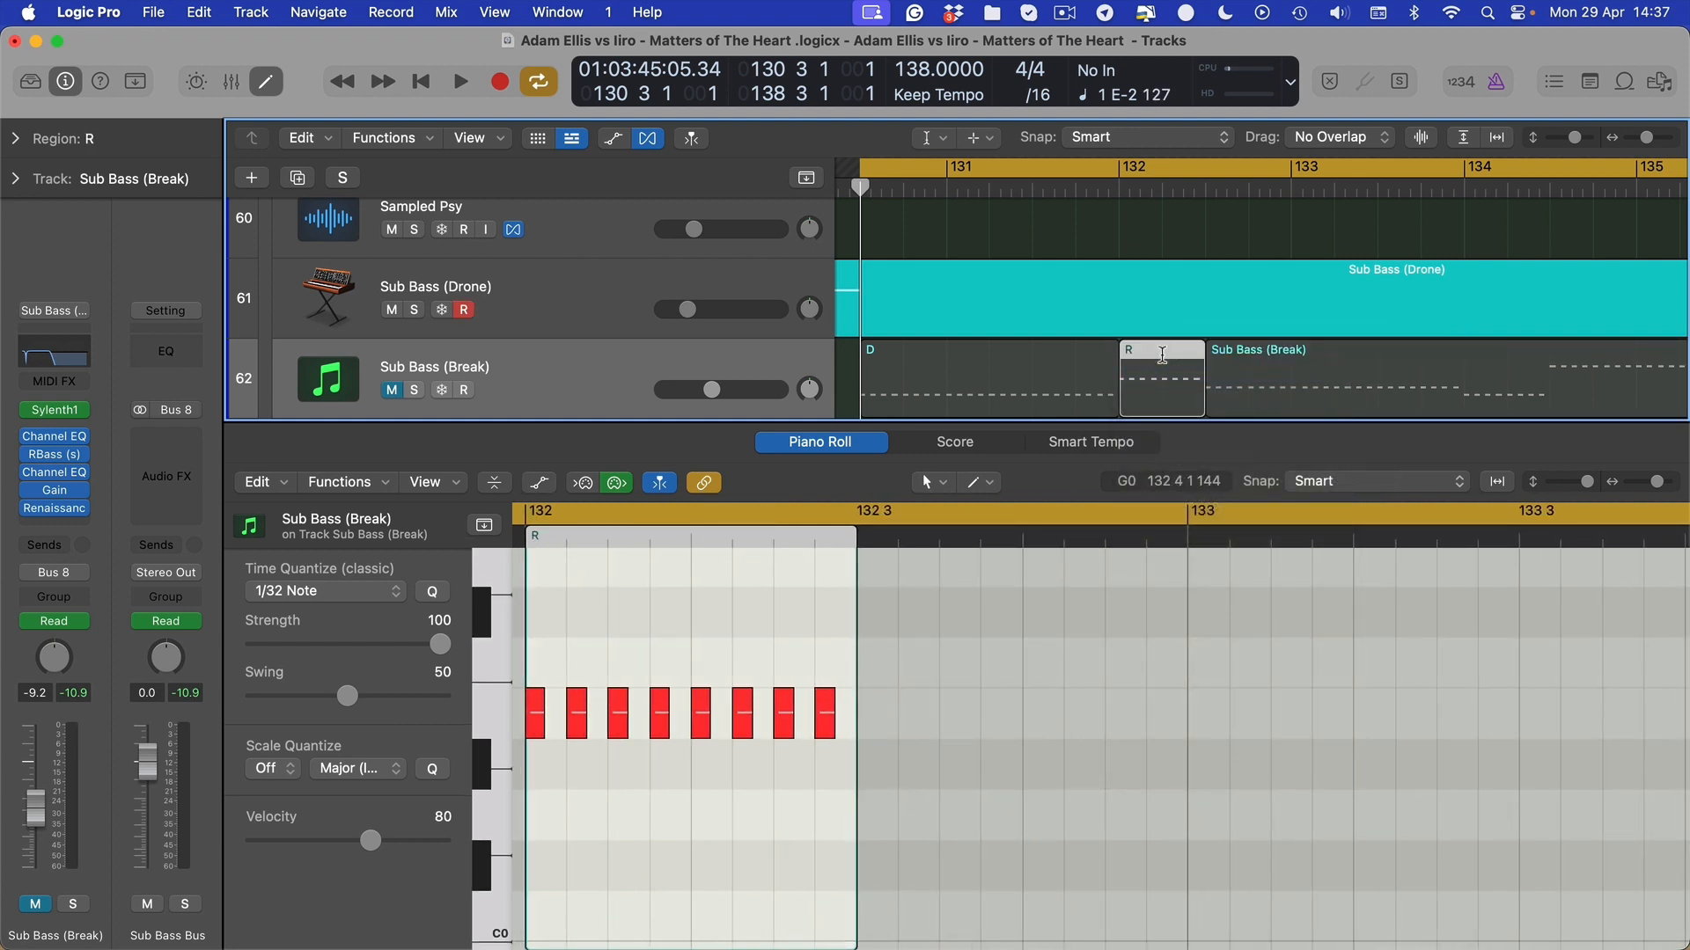
pyautogui.write('E')
pyautogui.press('Return')
pyautogui.click(1254, 353)
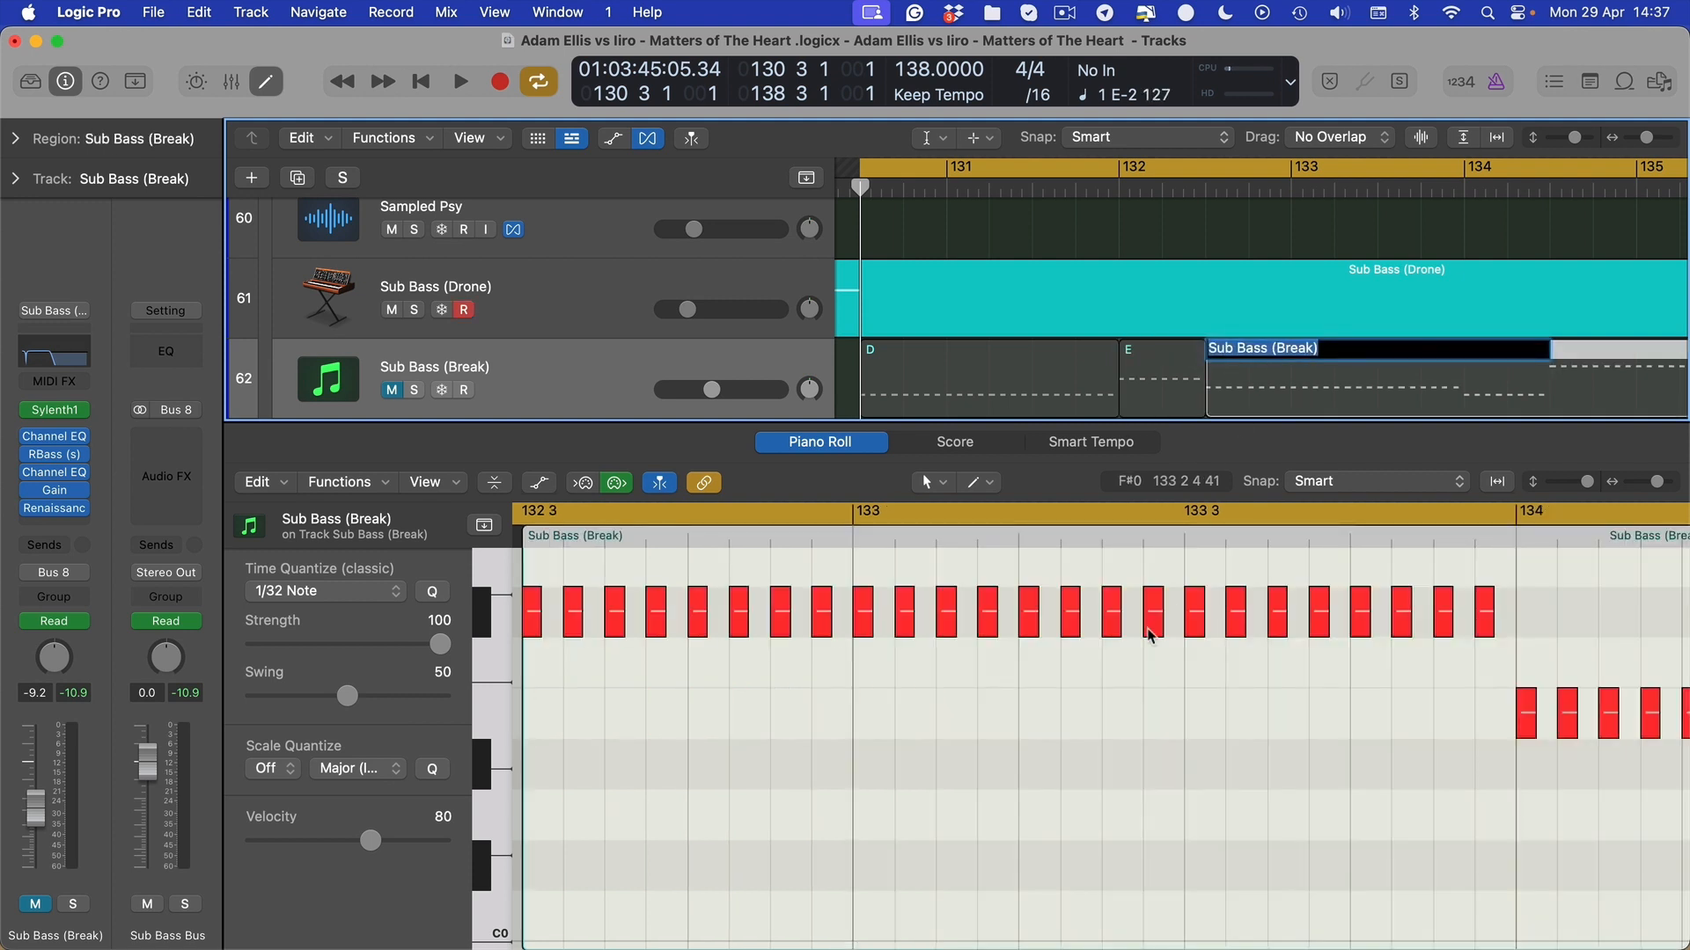
pyautogui.hscroll(-2, 1003, 769)
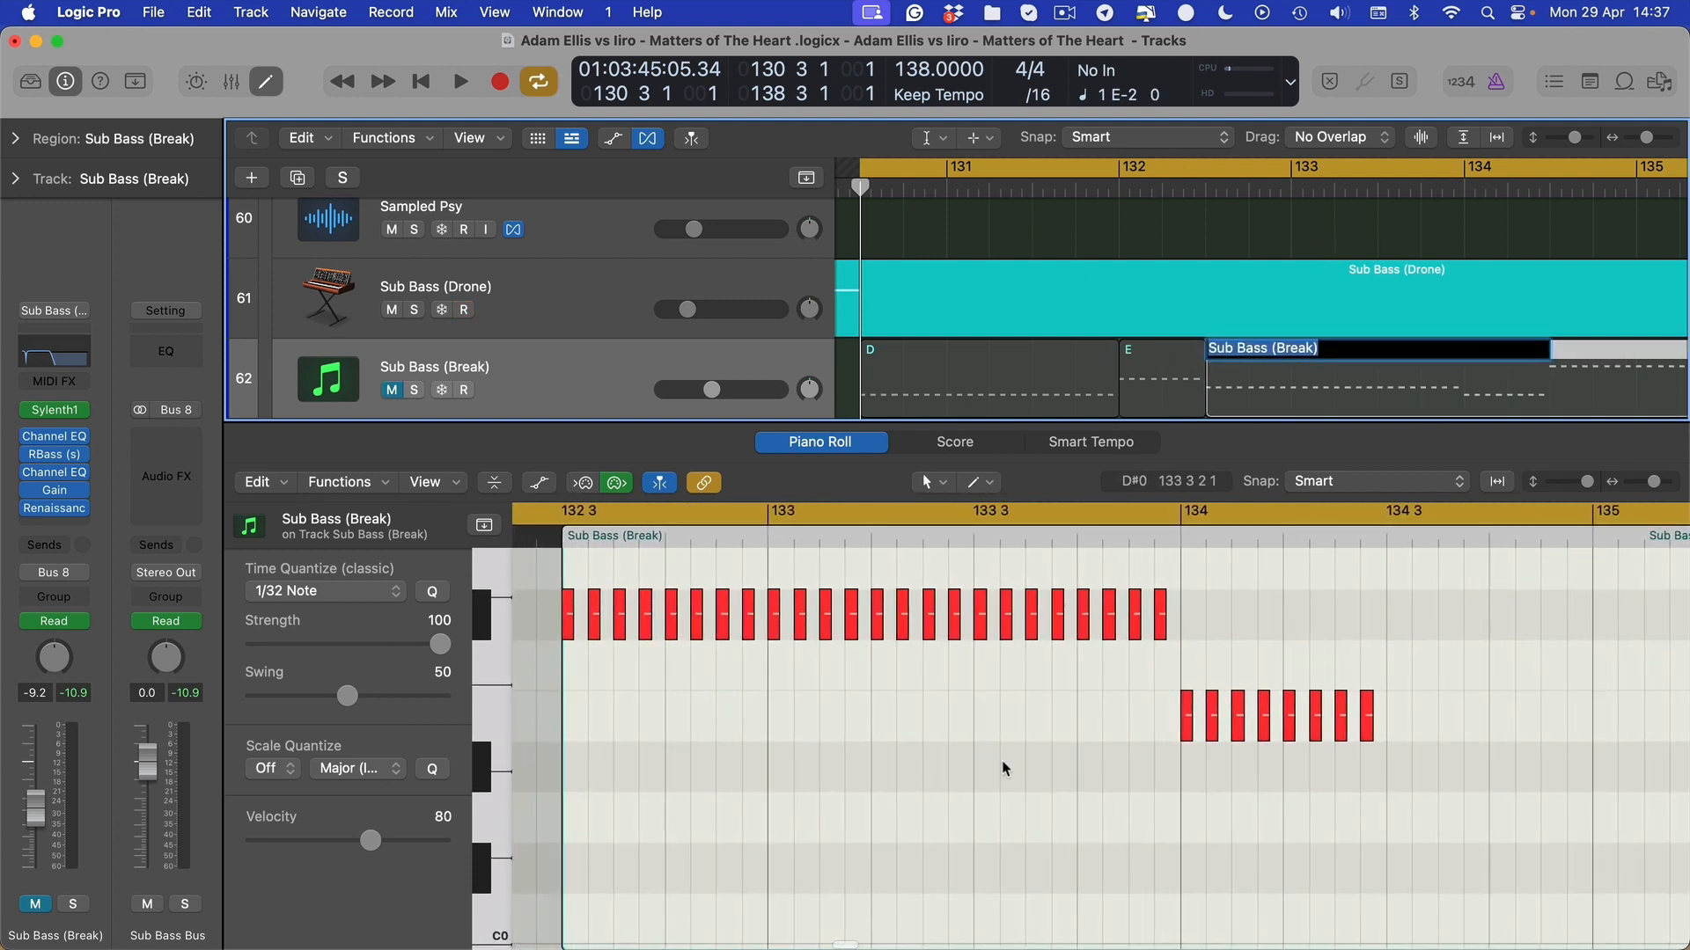
pyautogui.scroll(3, 1004, 769)
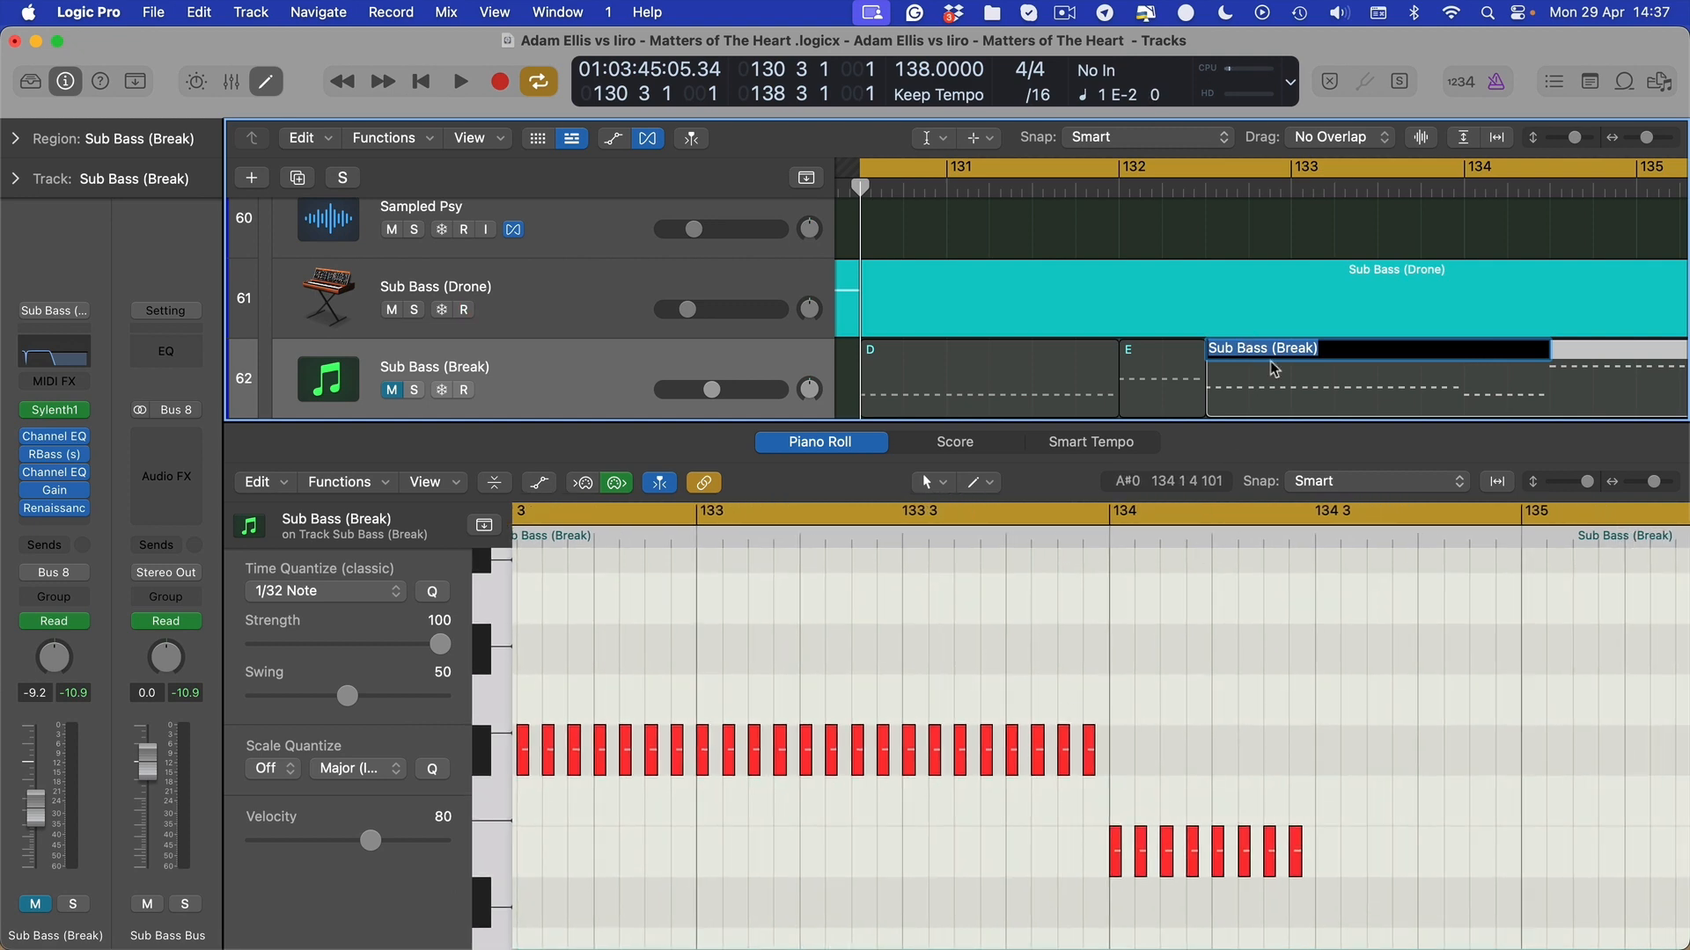
pyautogui.click(1369, 232)
# Divide the remaining Sub Bass (Break) region with the Scissors tool at bar 134, 134 3 and bar 136
pyautogui.press('t')
pyautogui.press('i')
pyautogui.click(1463, 400)
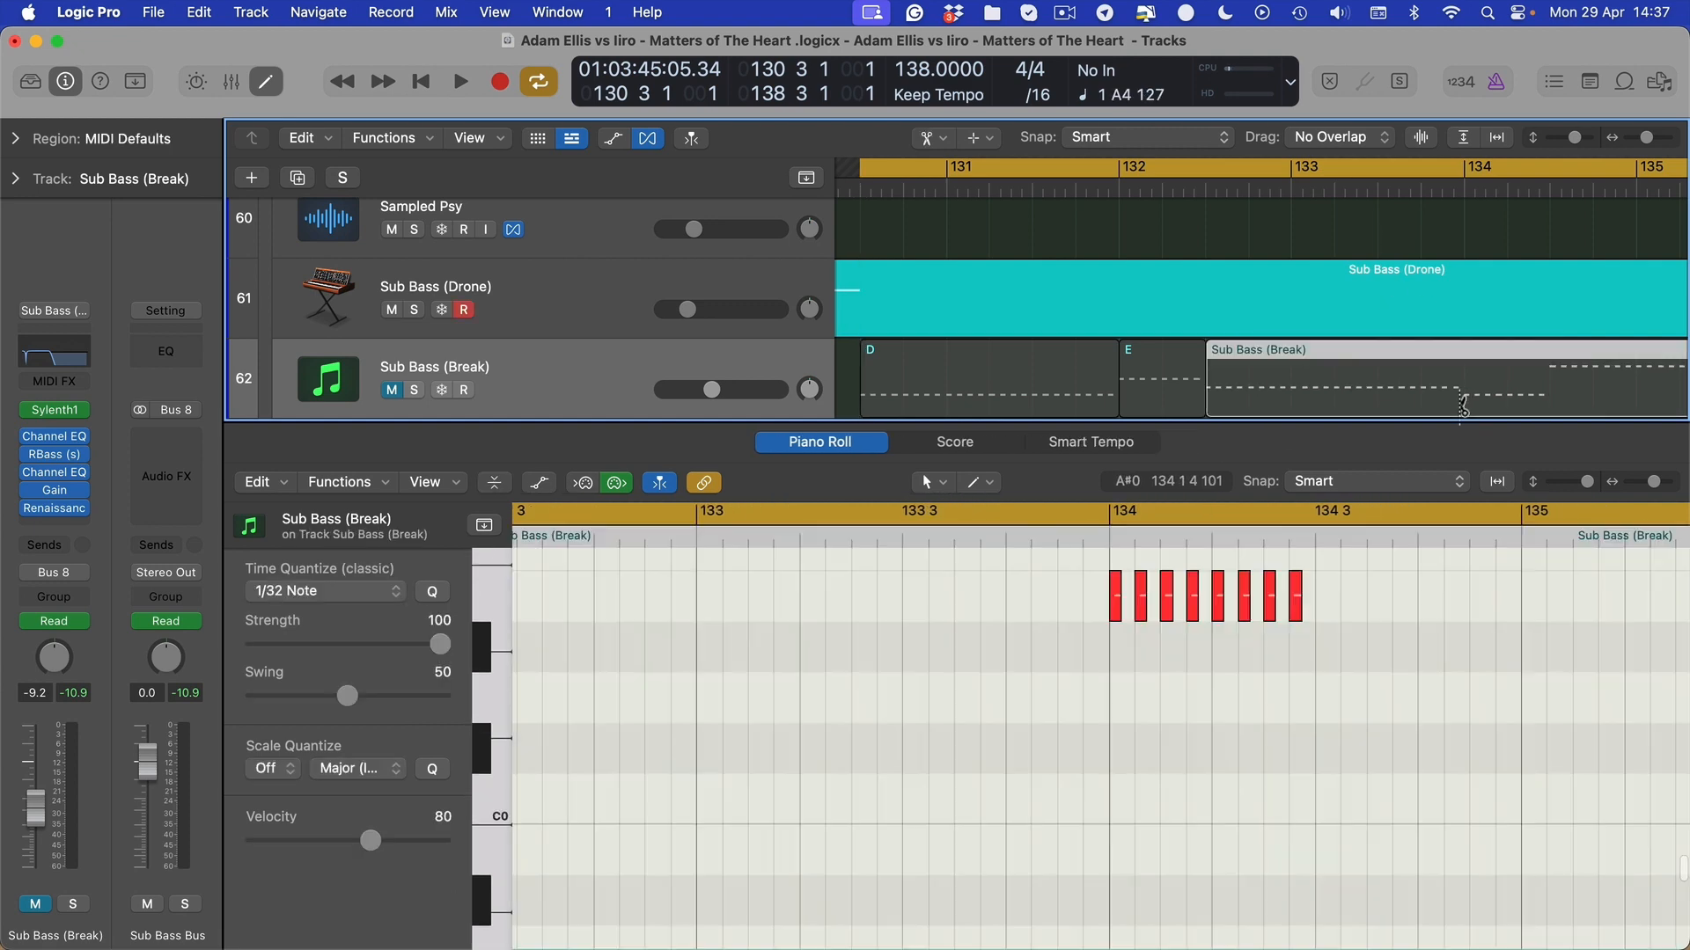
pyautogui.click(1549, 400)
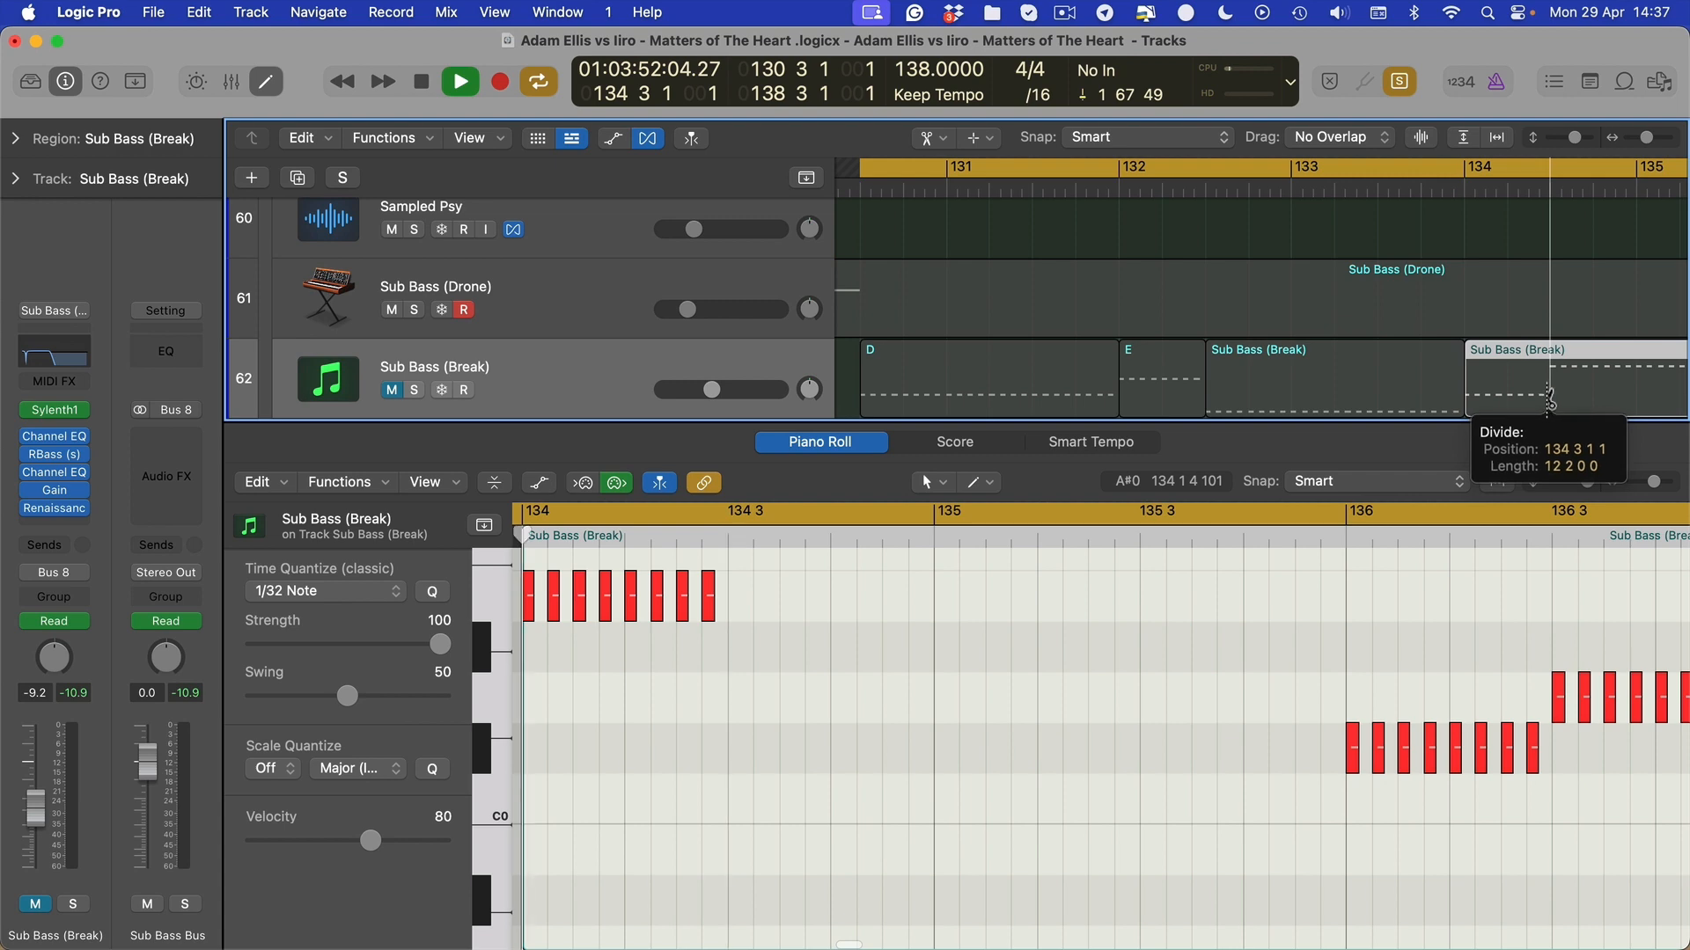
pyautogui.hscroll(3, 1545, 401)
pyautogui.click(1528, 402)
pyautogui.moveTo(1527, 402); pyautogui.dragTo(1538, 403)
pyautogui.hscroll(-4, 965, 398)
# Rename the Sub Bass (Break) region between 132 3 and bar 134 as F# with the Text tool
pyautogui.press('t')
pyautogui.press('t')
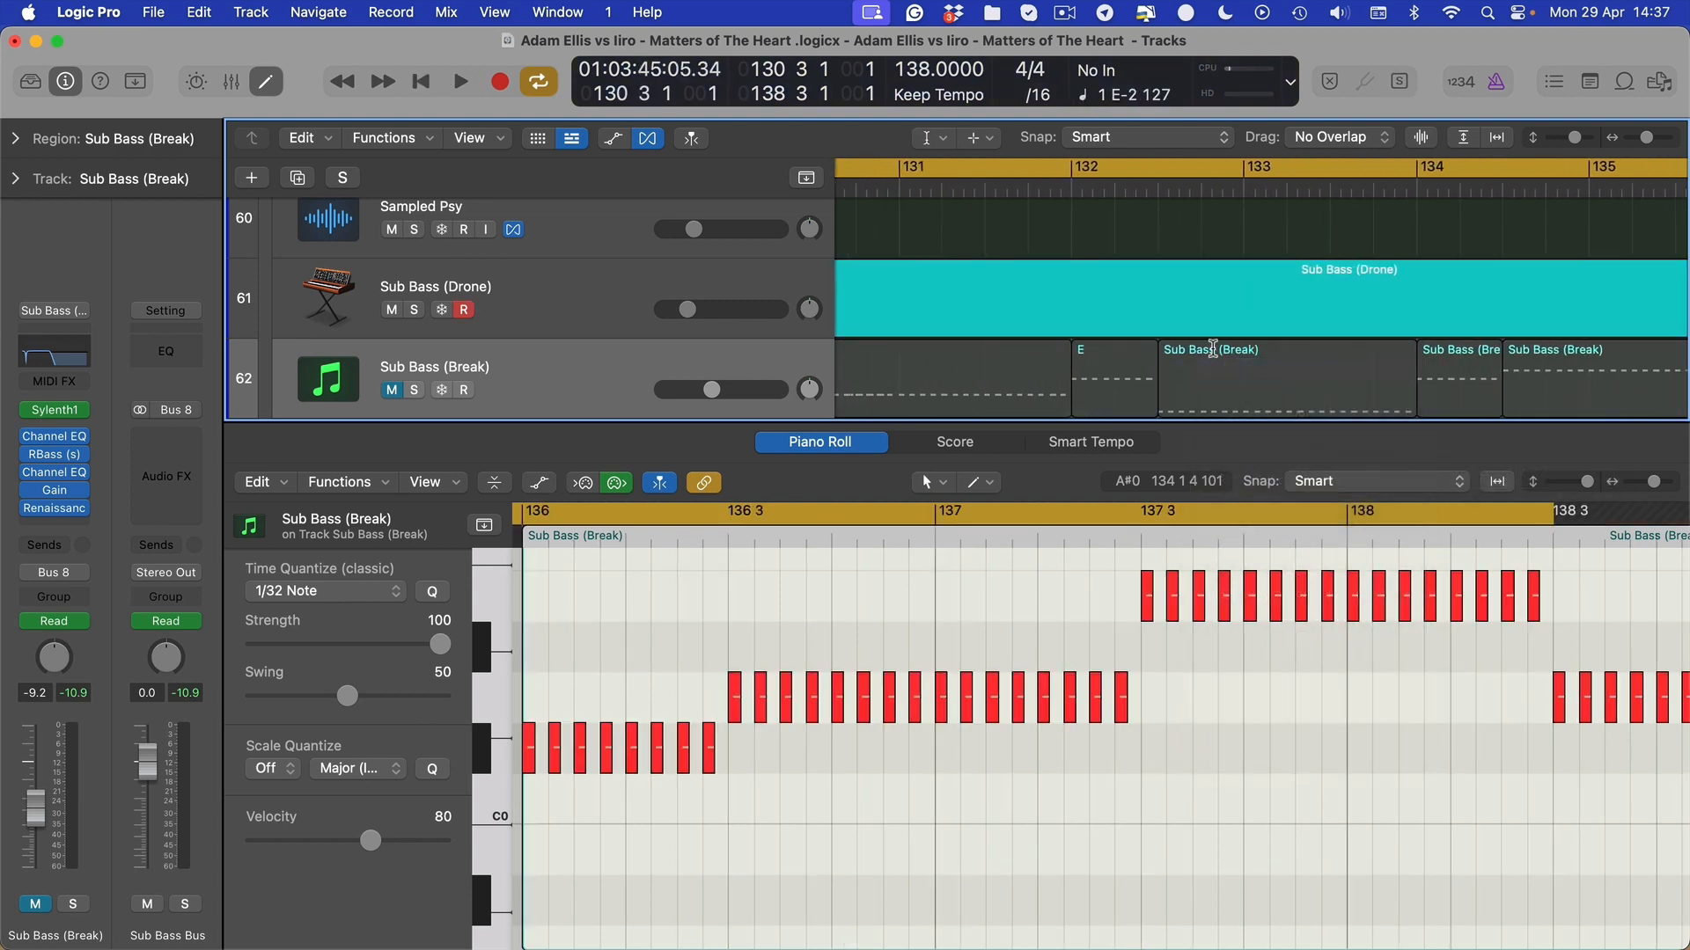
pyautogui.click(1212, 349)
pyautogui.write('F#')
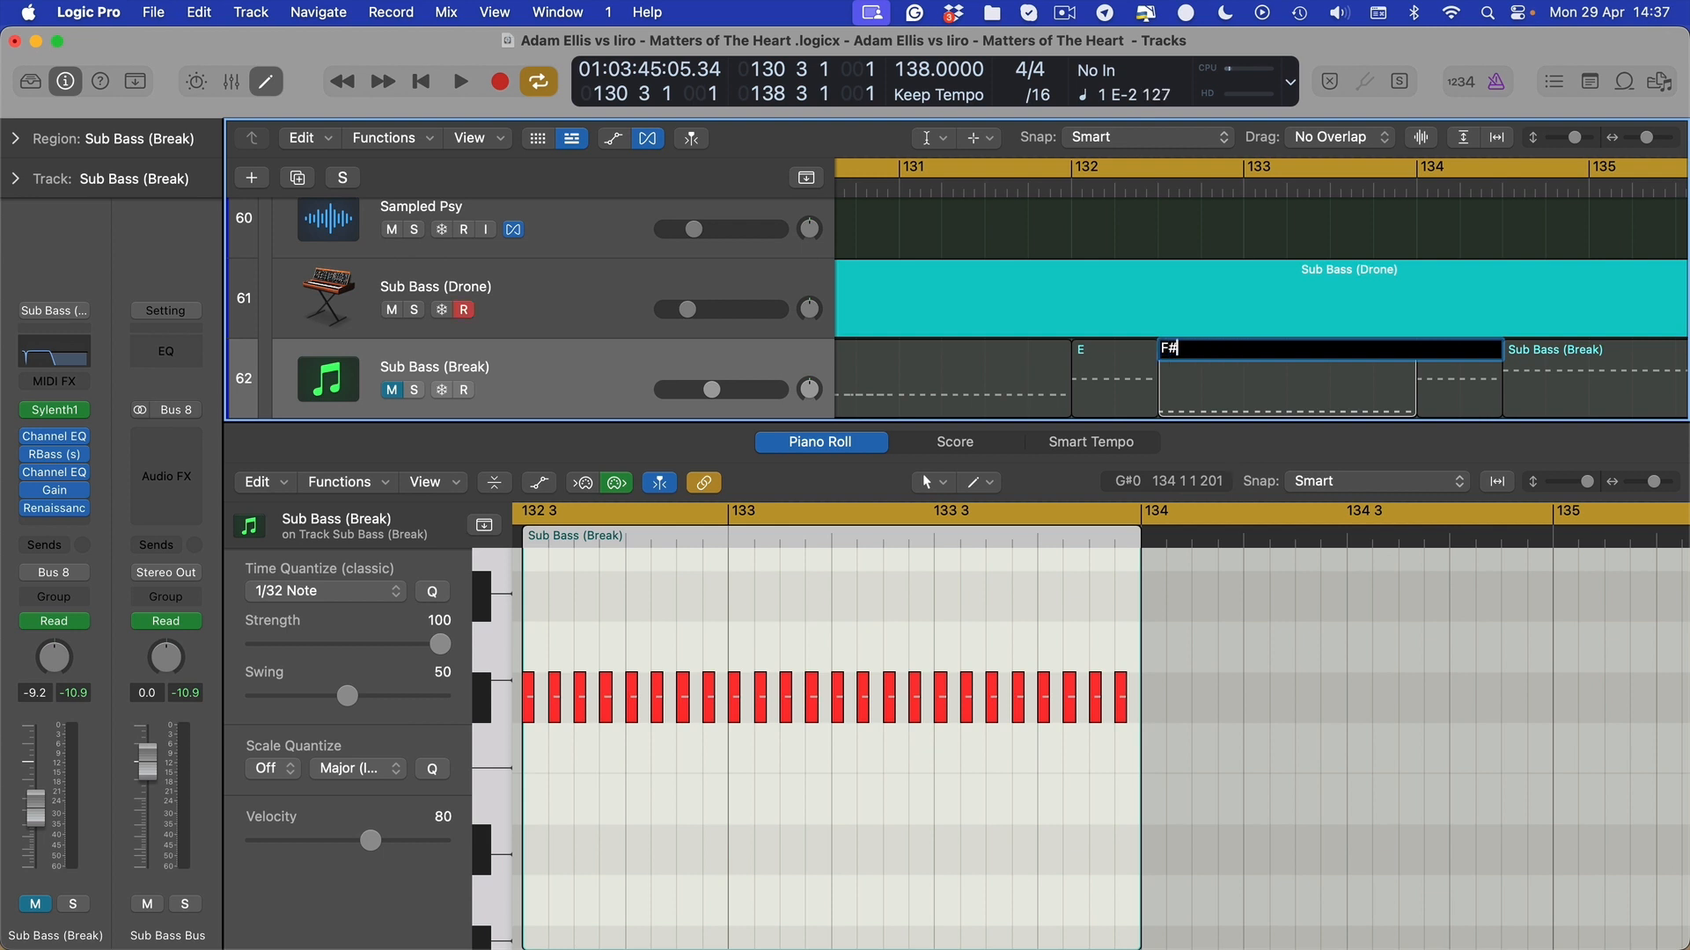
pyautogui.press('Return')
# Check the note of the short region between bar 134 and 134 3 and rename that region as E
pyautogui.click(1496, 383)
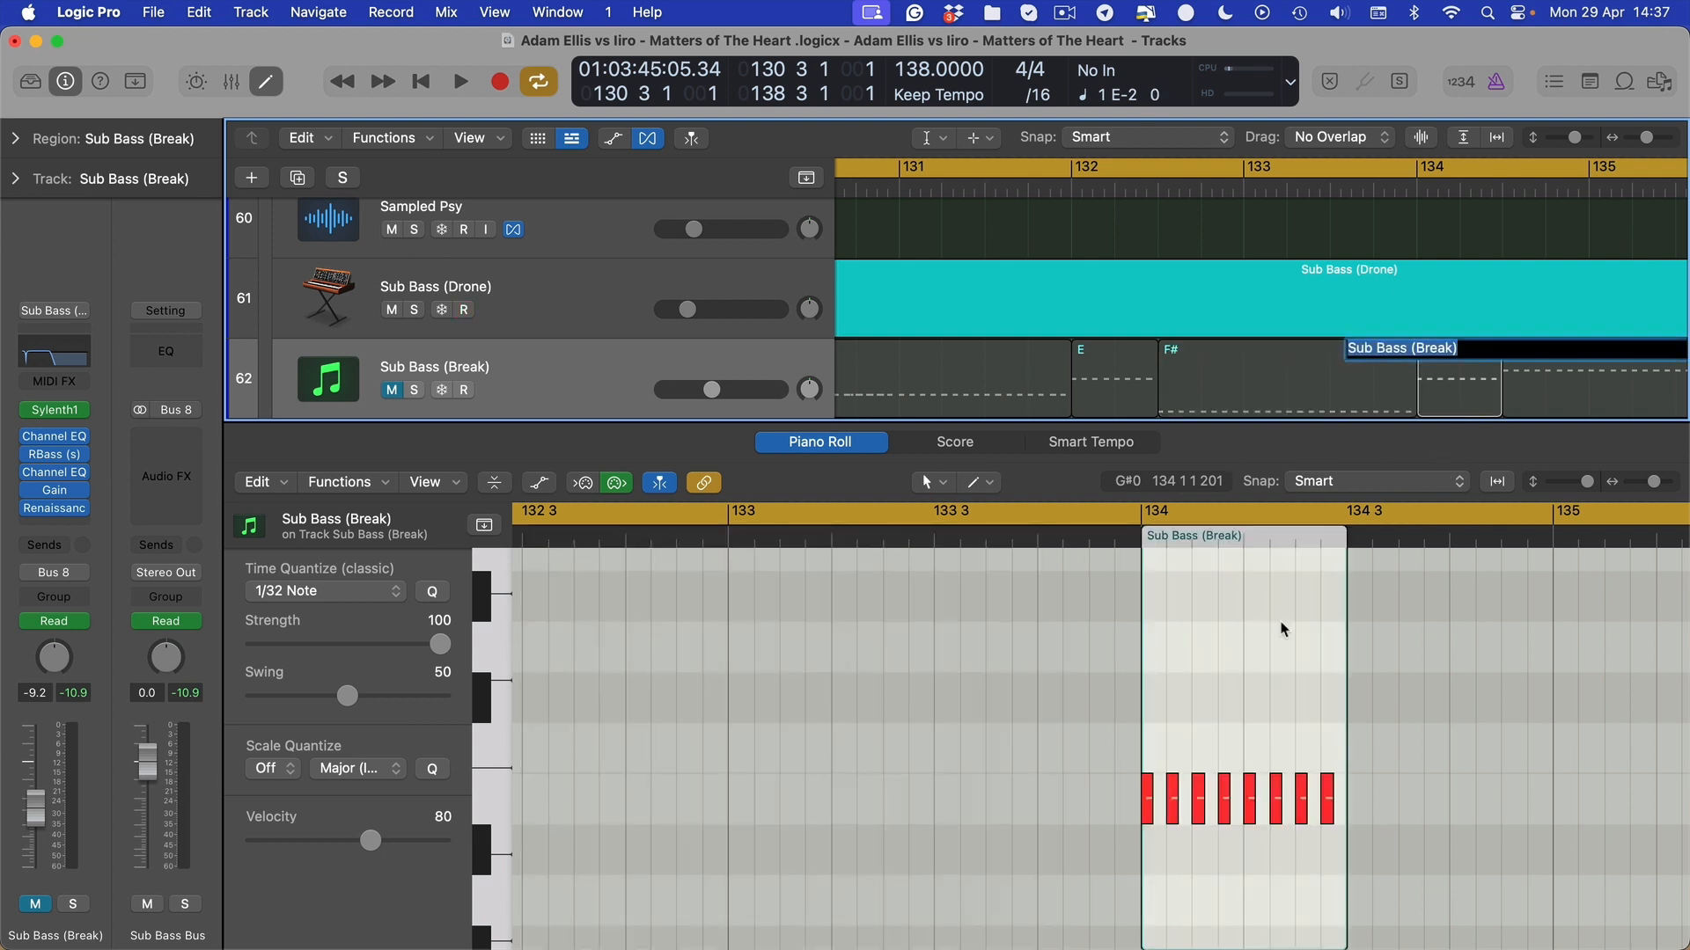
pyautogui.hscroll(4, 1285, 632)
pyautogui.scroll(-1, 1047, 808)
pyautogui.scroll(-4, 1047, 806)
pyautogui.hscroll(-1, 1047, 804)
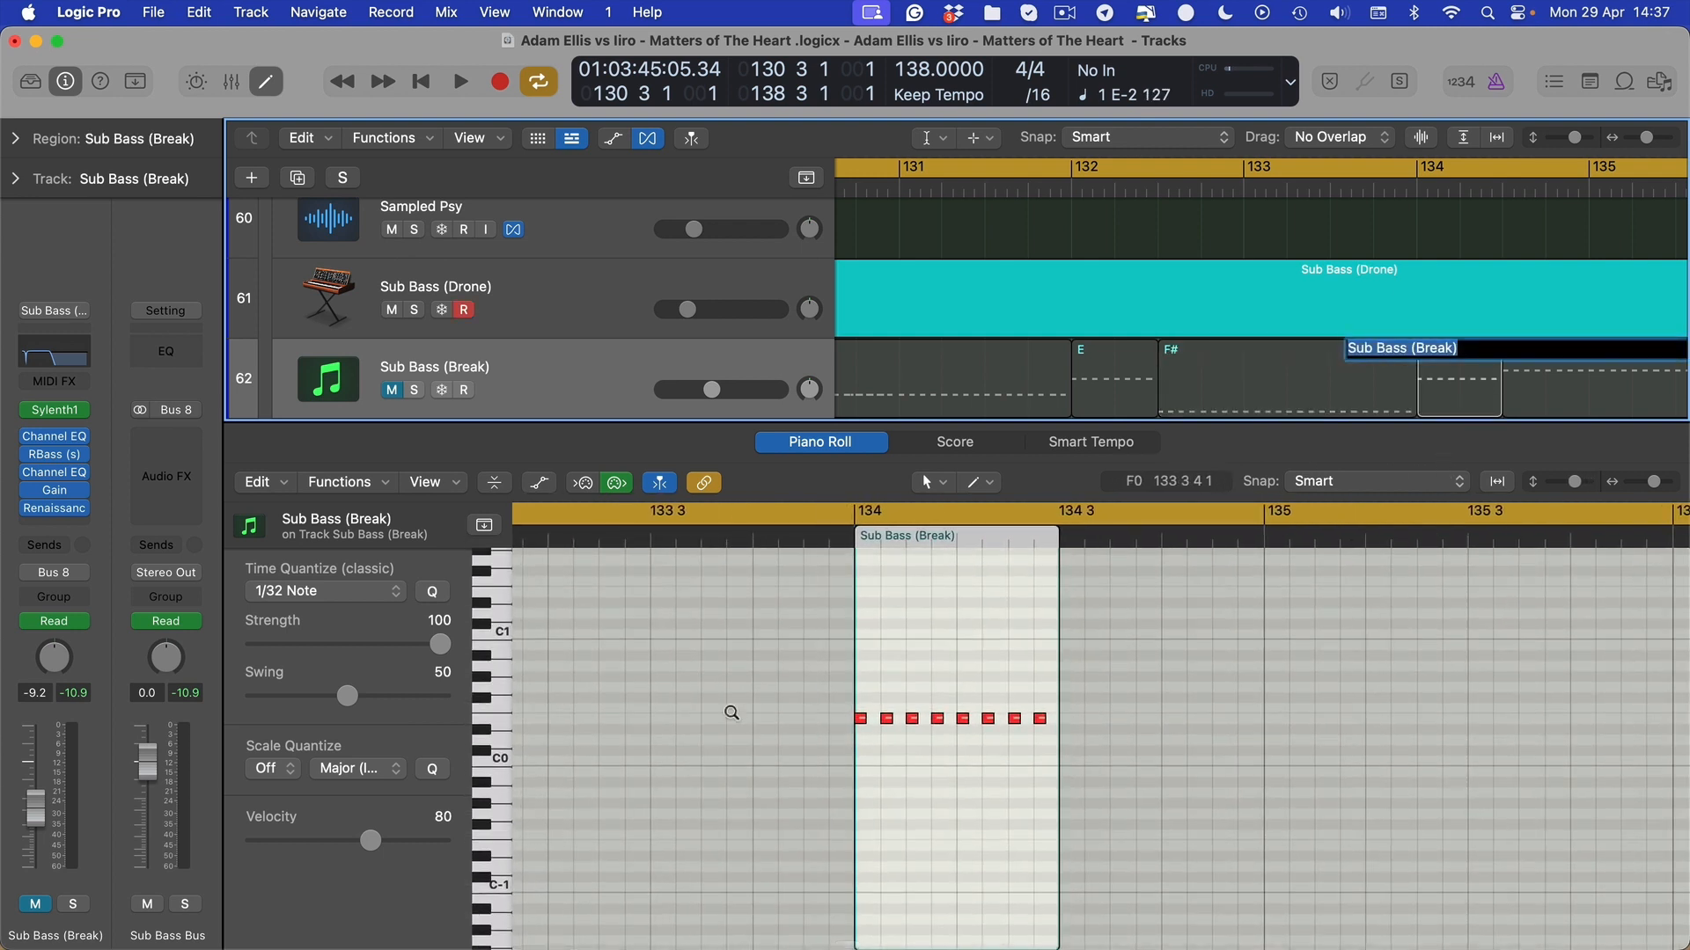
pyautogui.scroll(2, 731, 713)
pyautogui.write('R')
pyautogui.press('Return')
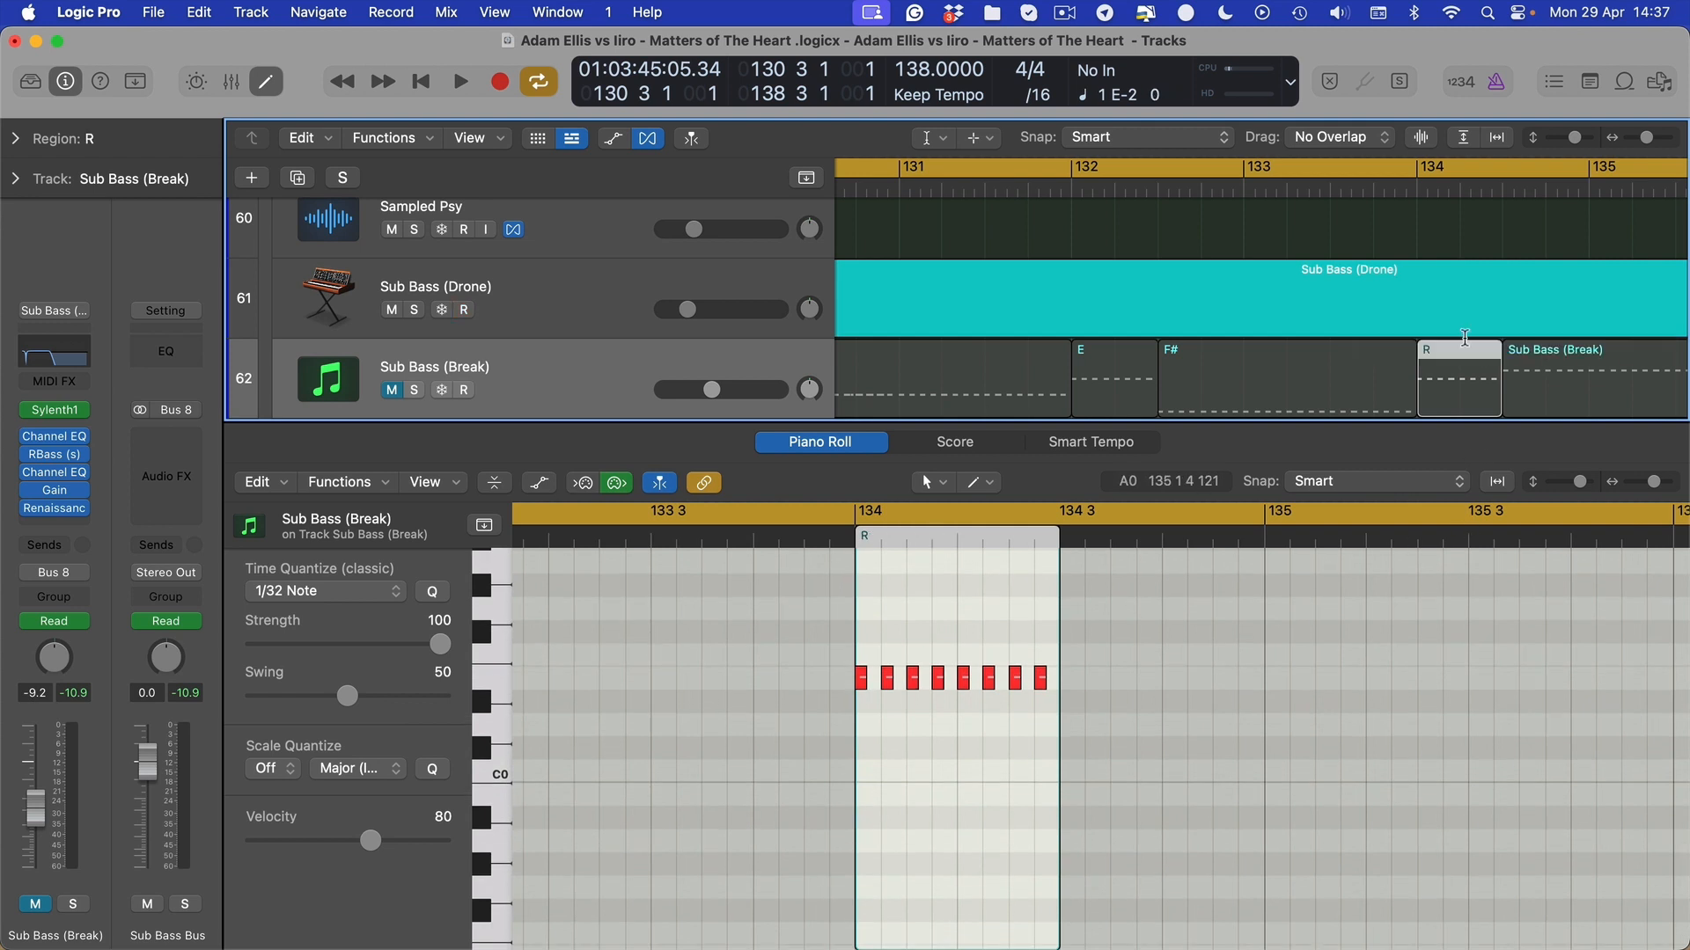
pyautogui.click(1467, 345)
# Rename the Sub Bass (Break) region between 134 3 and bar 136 as B and restore the Pointer tool
pyautogui.press('Tab')
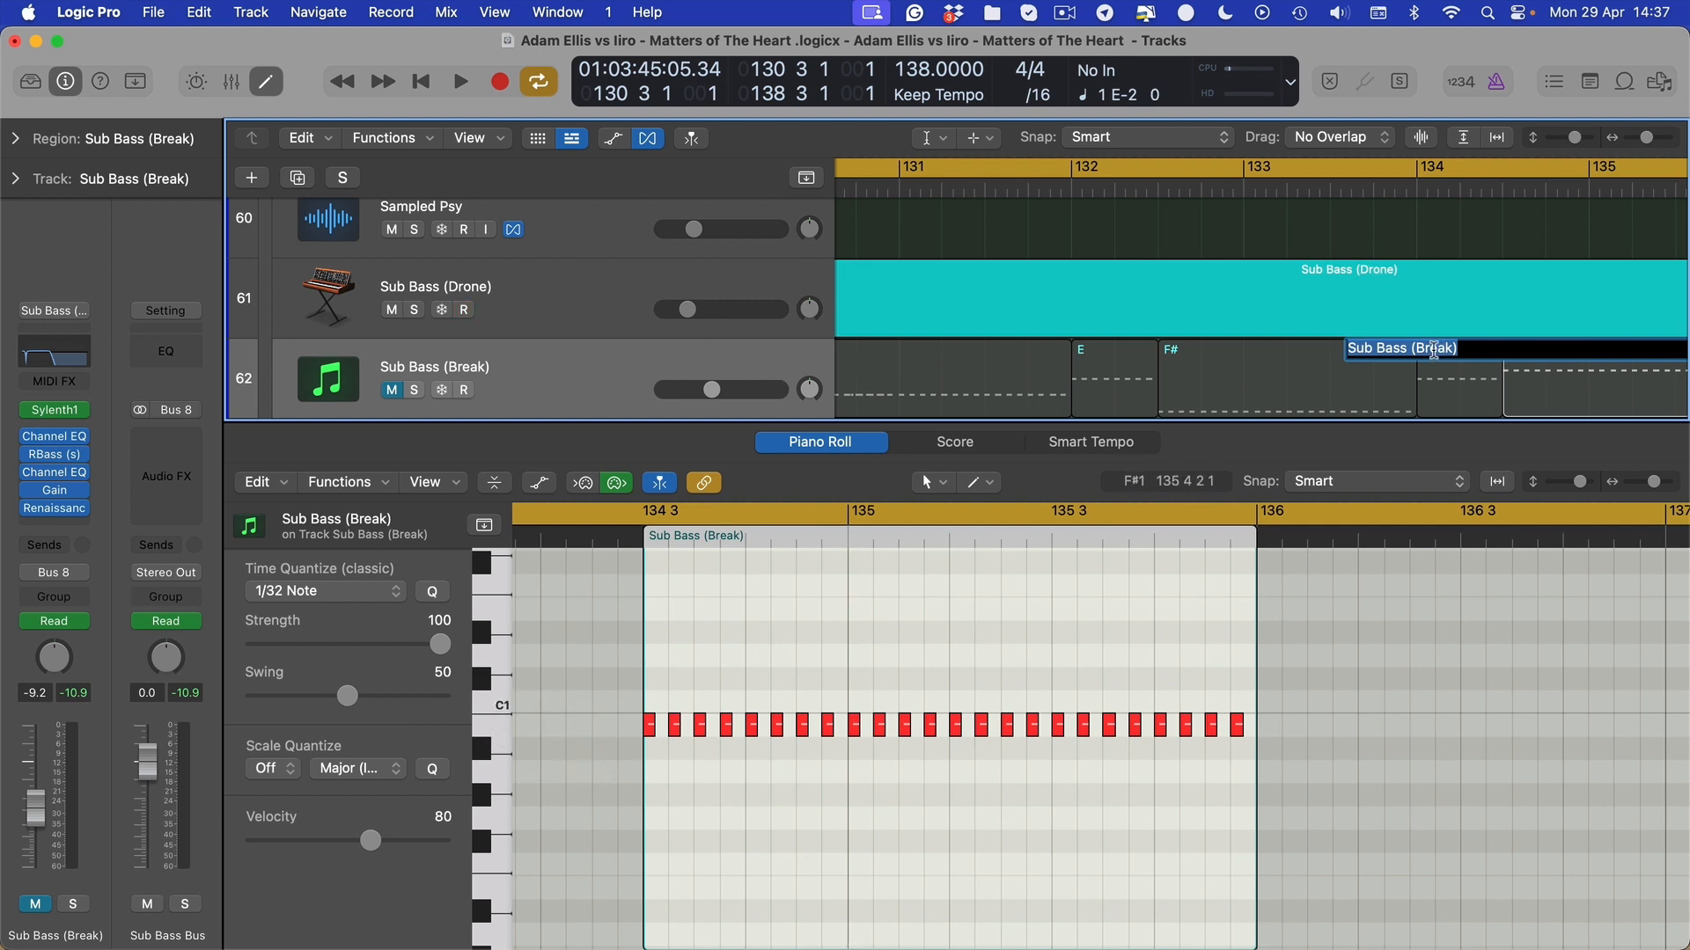
pyautogui.write('B')
pyautogui.press('Return')
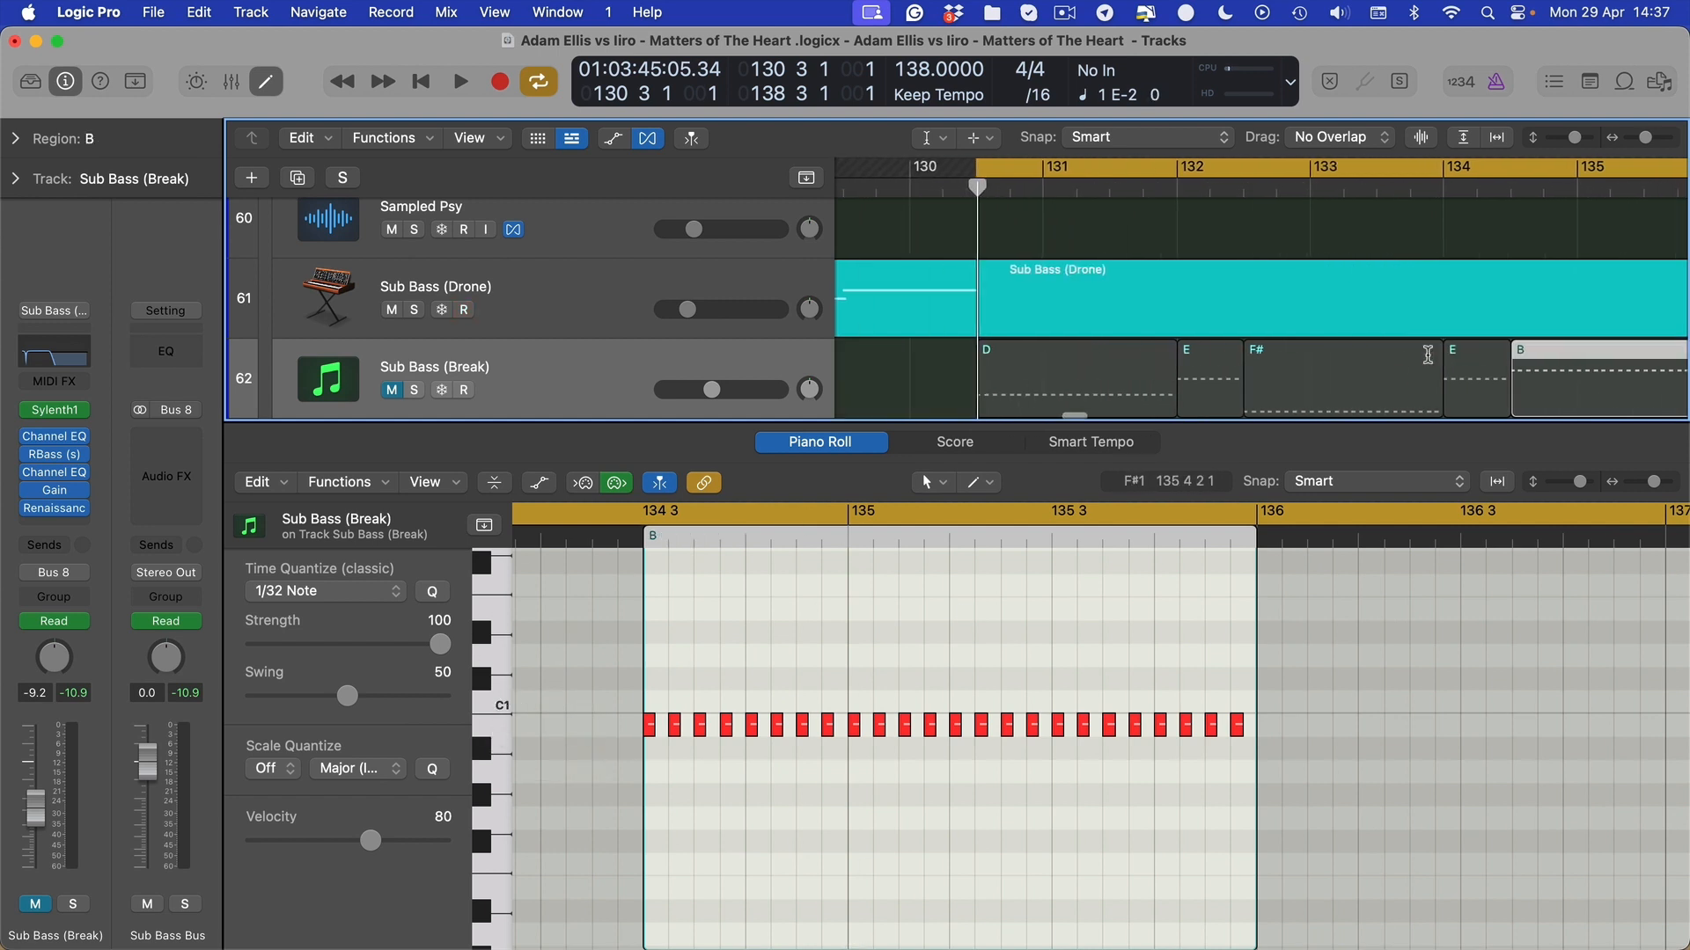
pyautogui.press('super+Left')
pyautogui.hscroll(-5, 1365, 384)
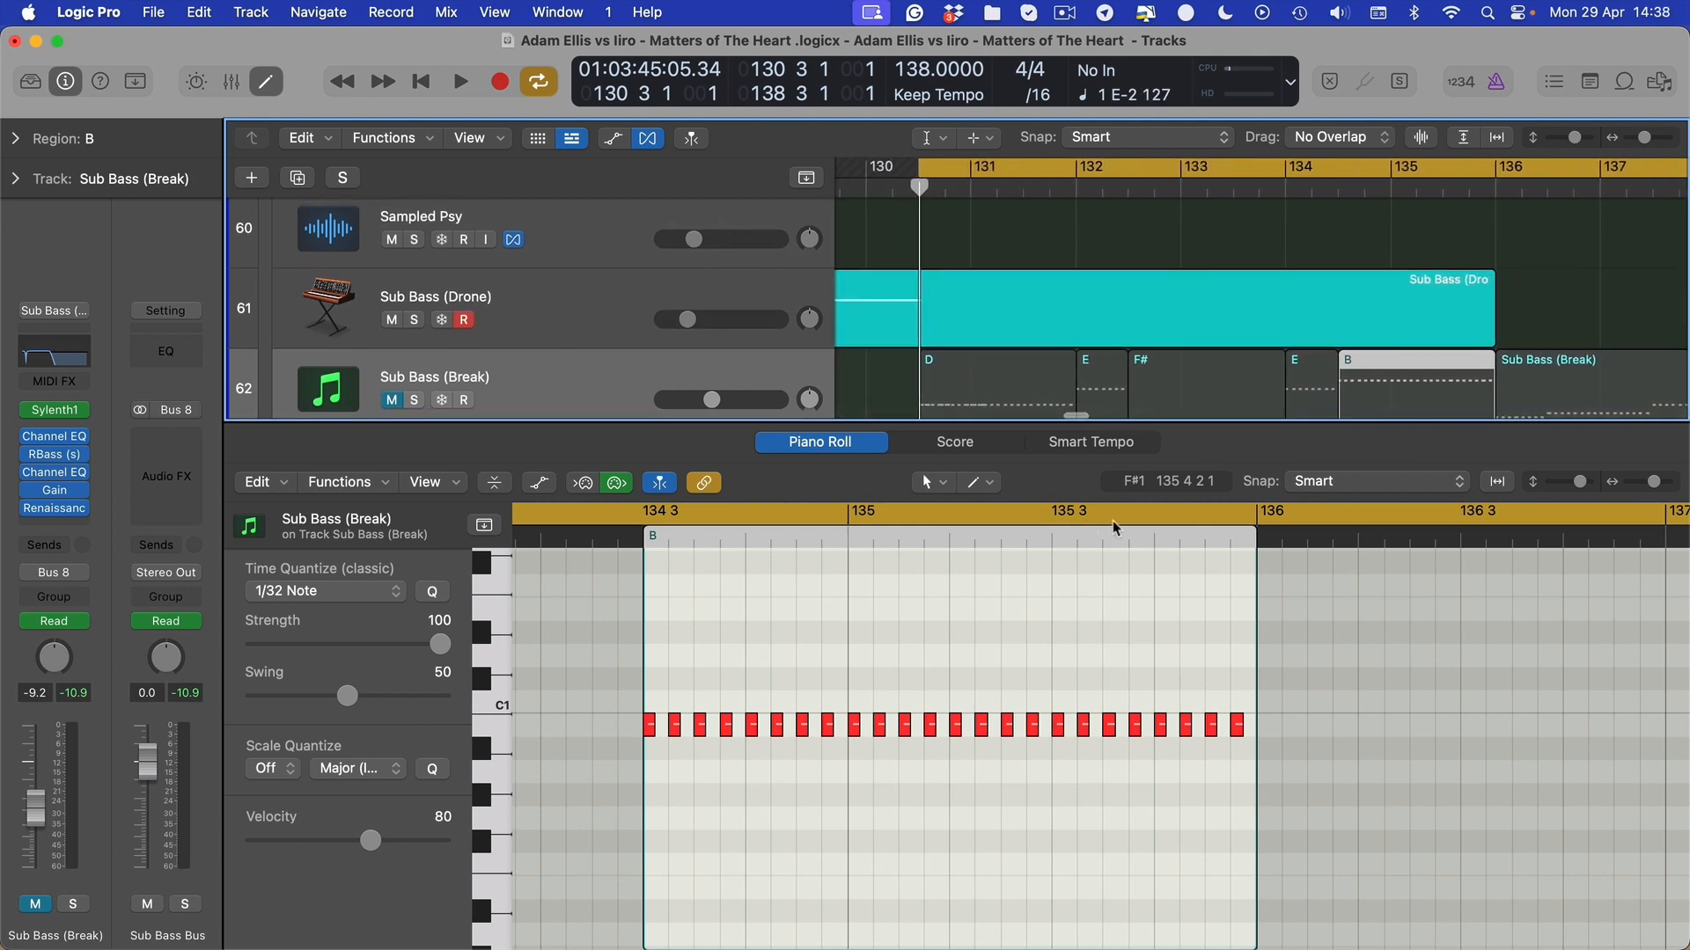
pyautogui.press('t')
pyautogui.press('t')
# Close the editor below the tracks and solo the Sub Bass (Break) track
pyautogui.press('alt+super+s')
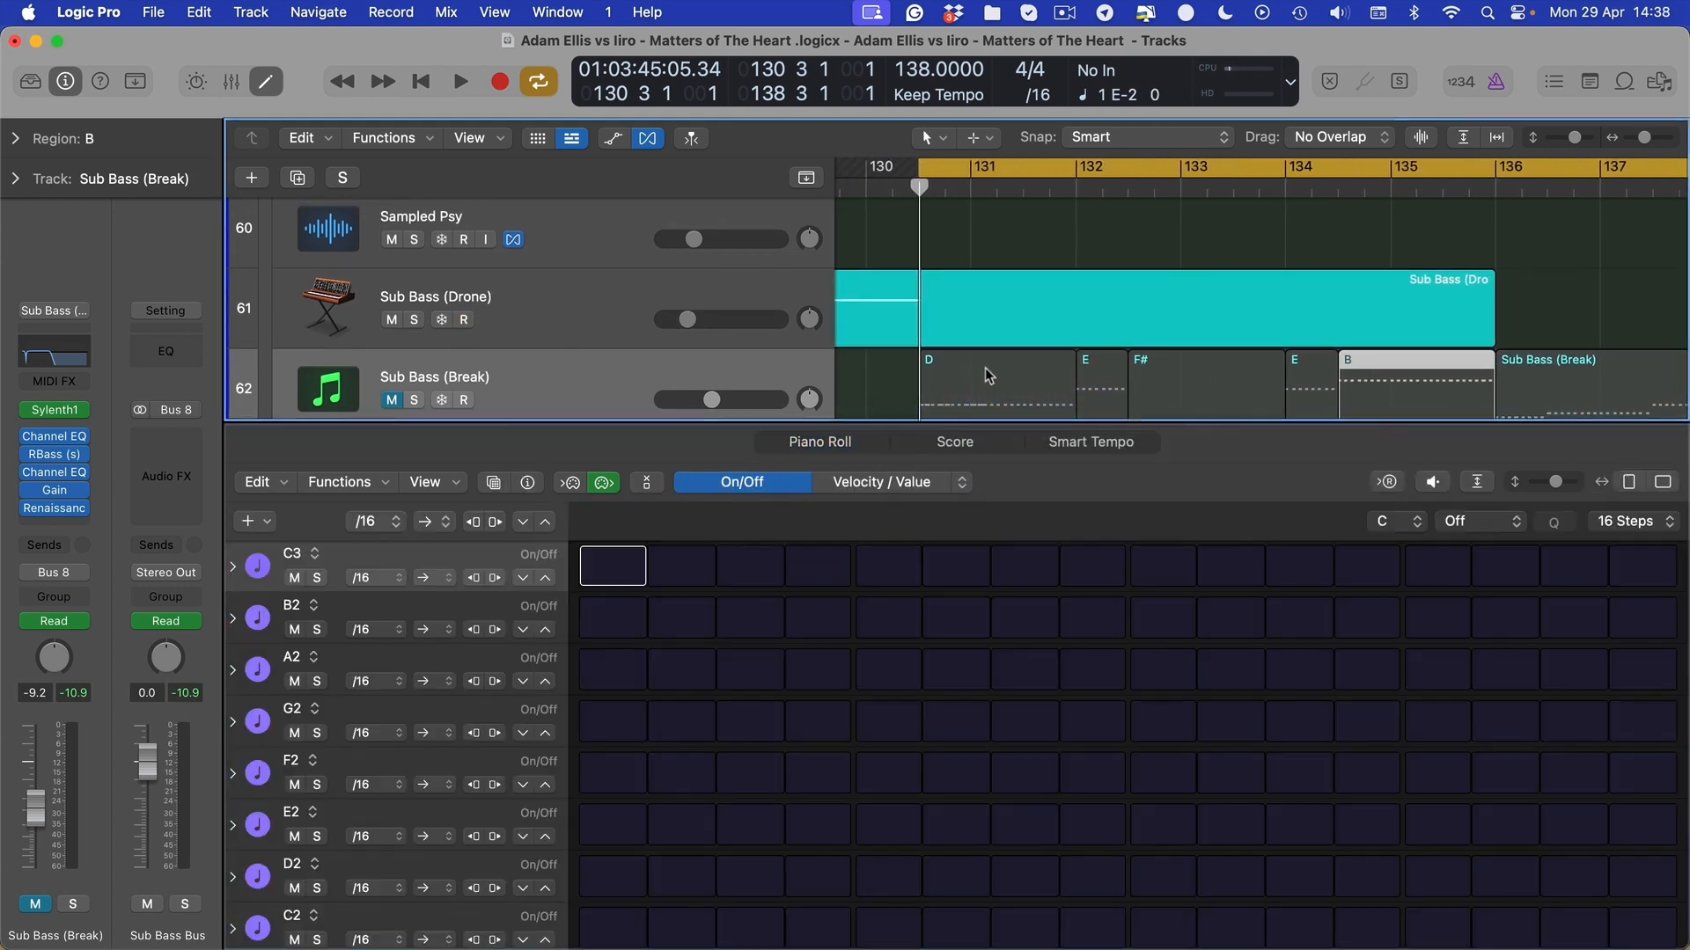
pyautogui.press('p')
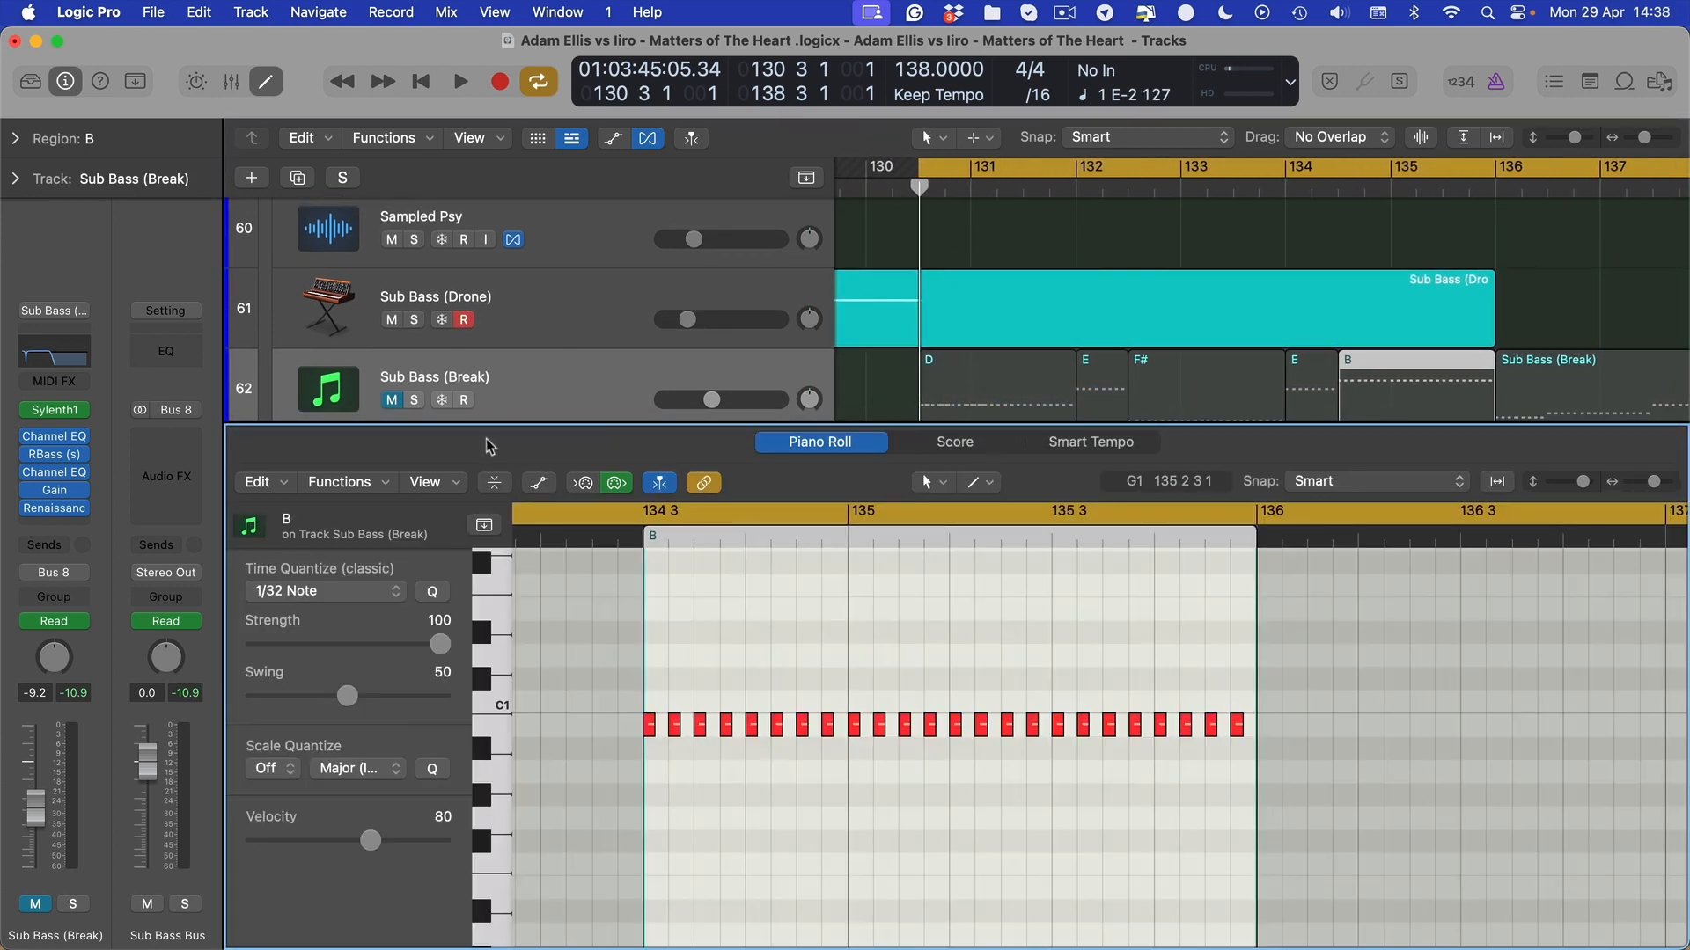
pyautogui.press('p')
pyautogui.press('s')
pyautogui.press('super+Right')
pyautogui.press('super+Right')
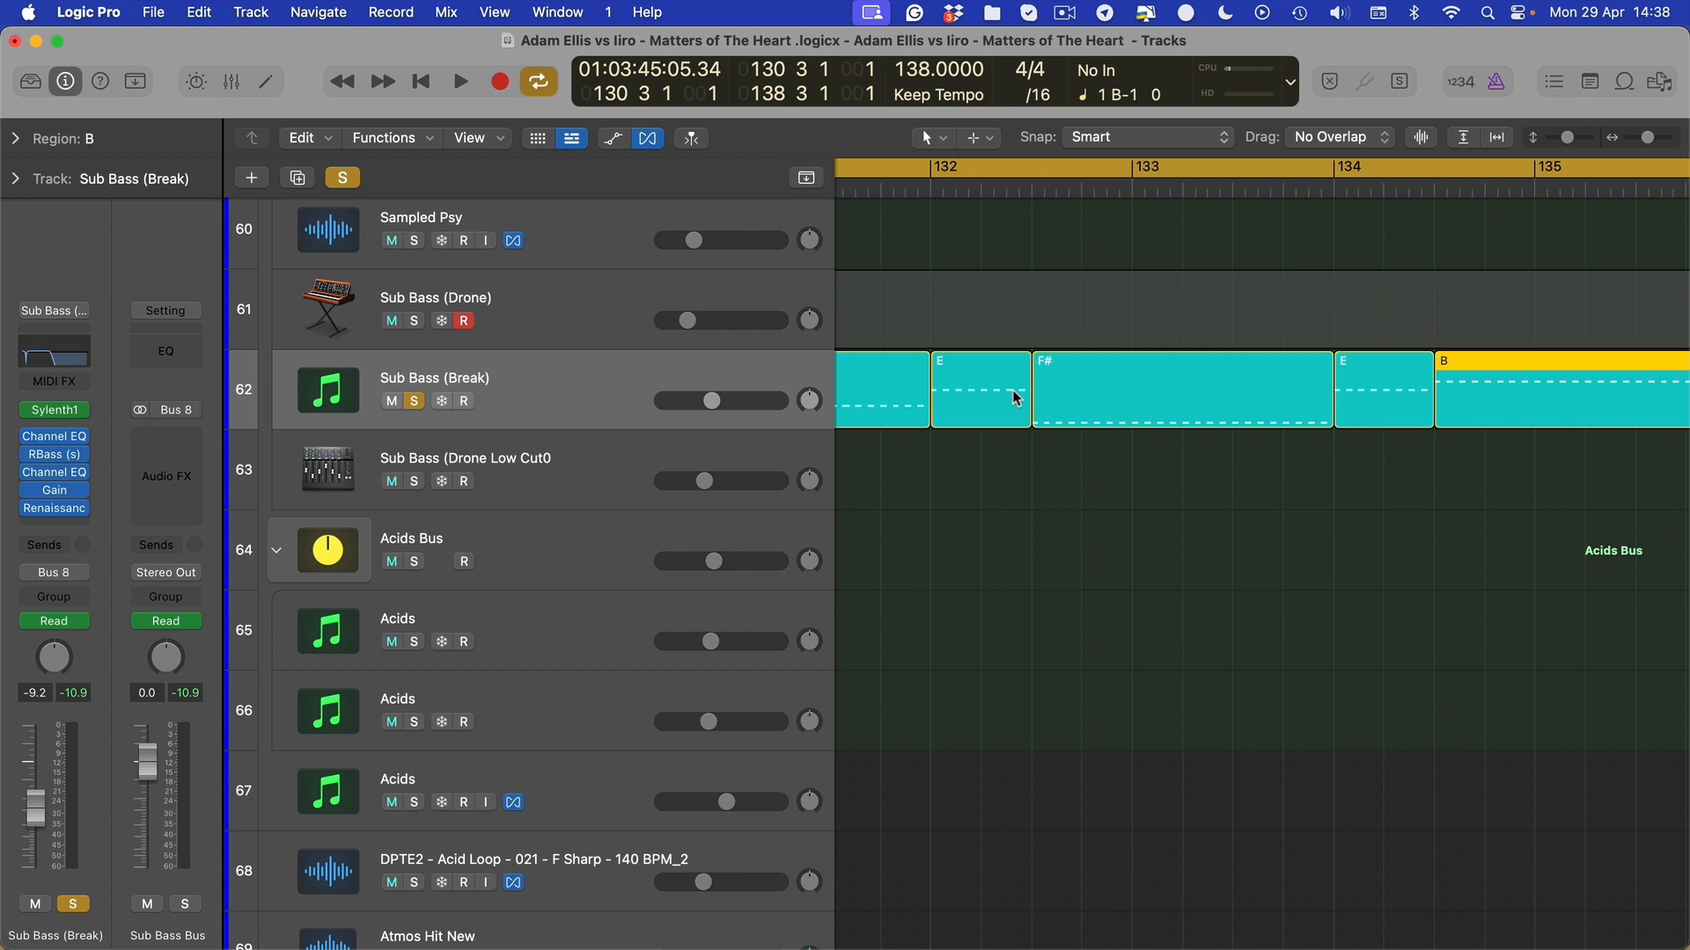
pyautogui.hscroll(-5, 897, 505)
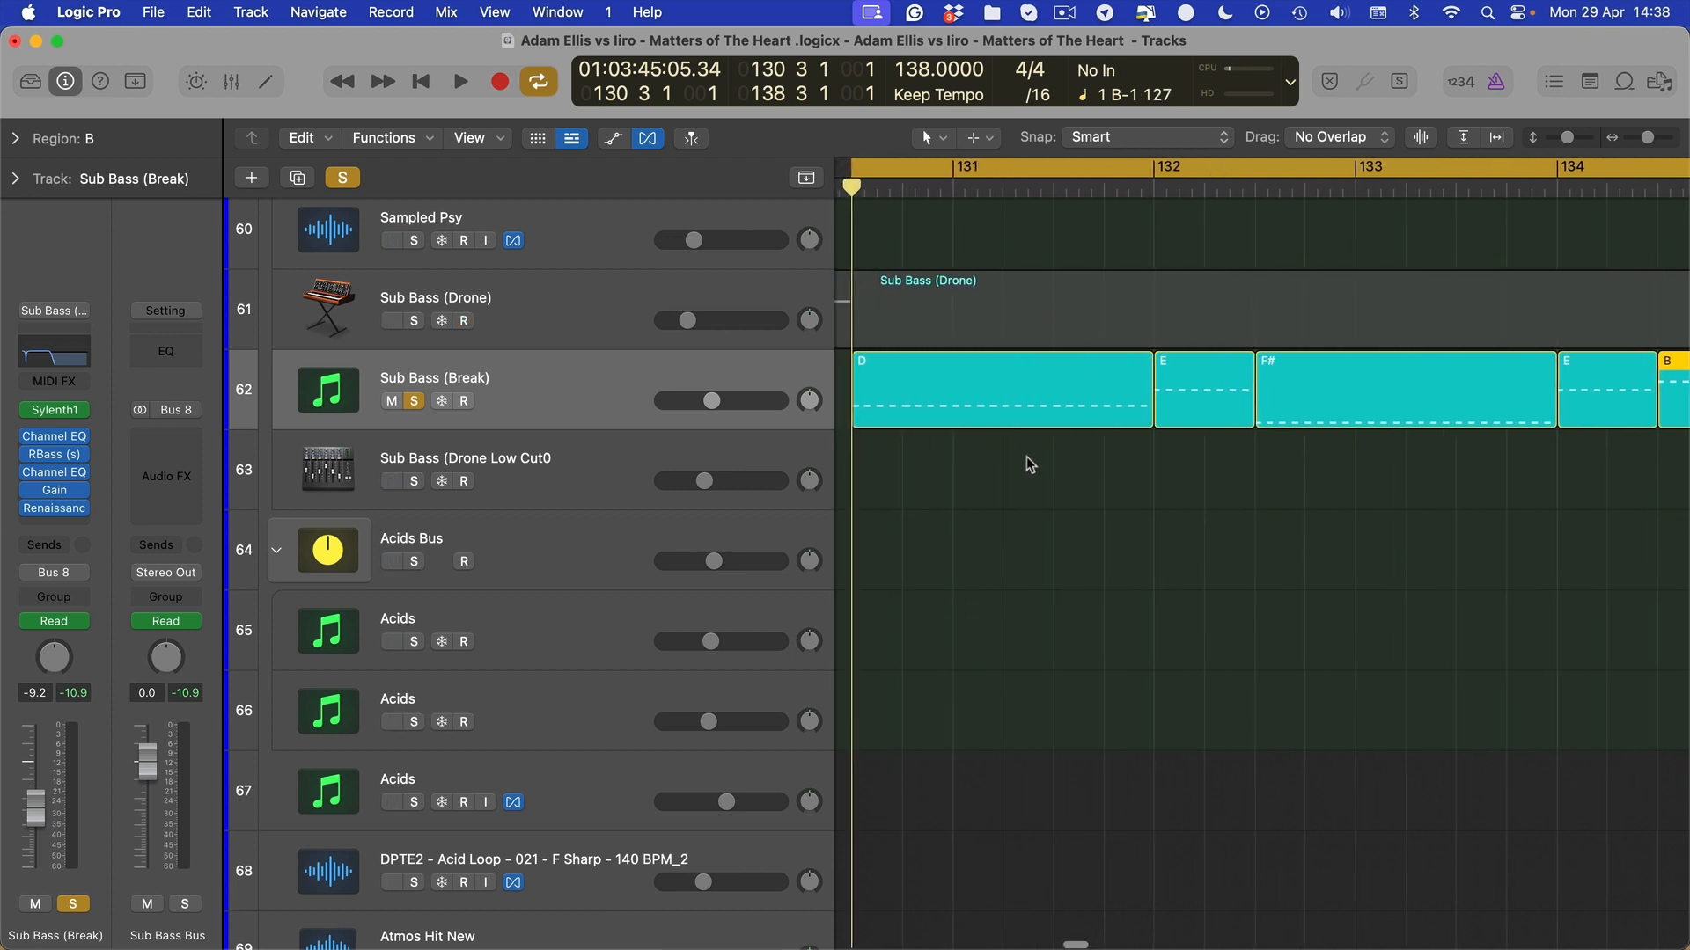
pyautogui.hscroll(-5, 1030, 464)
pyautogui.click(1153, 472)
pyautogui.click(1162, 403)
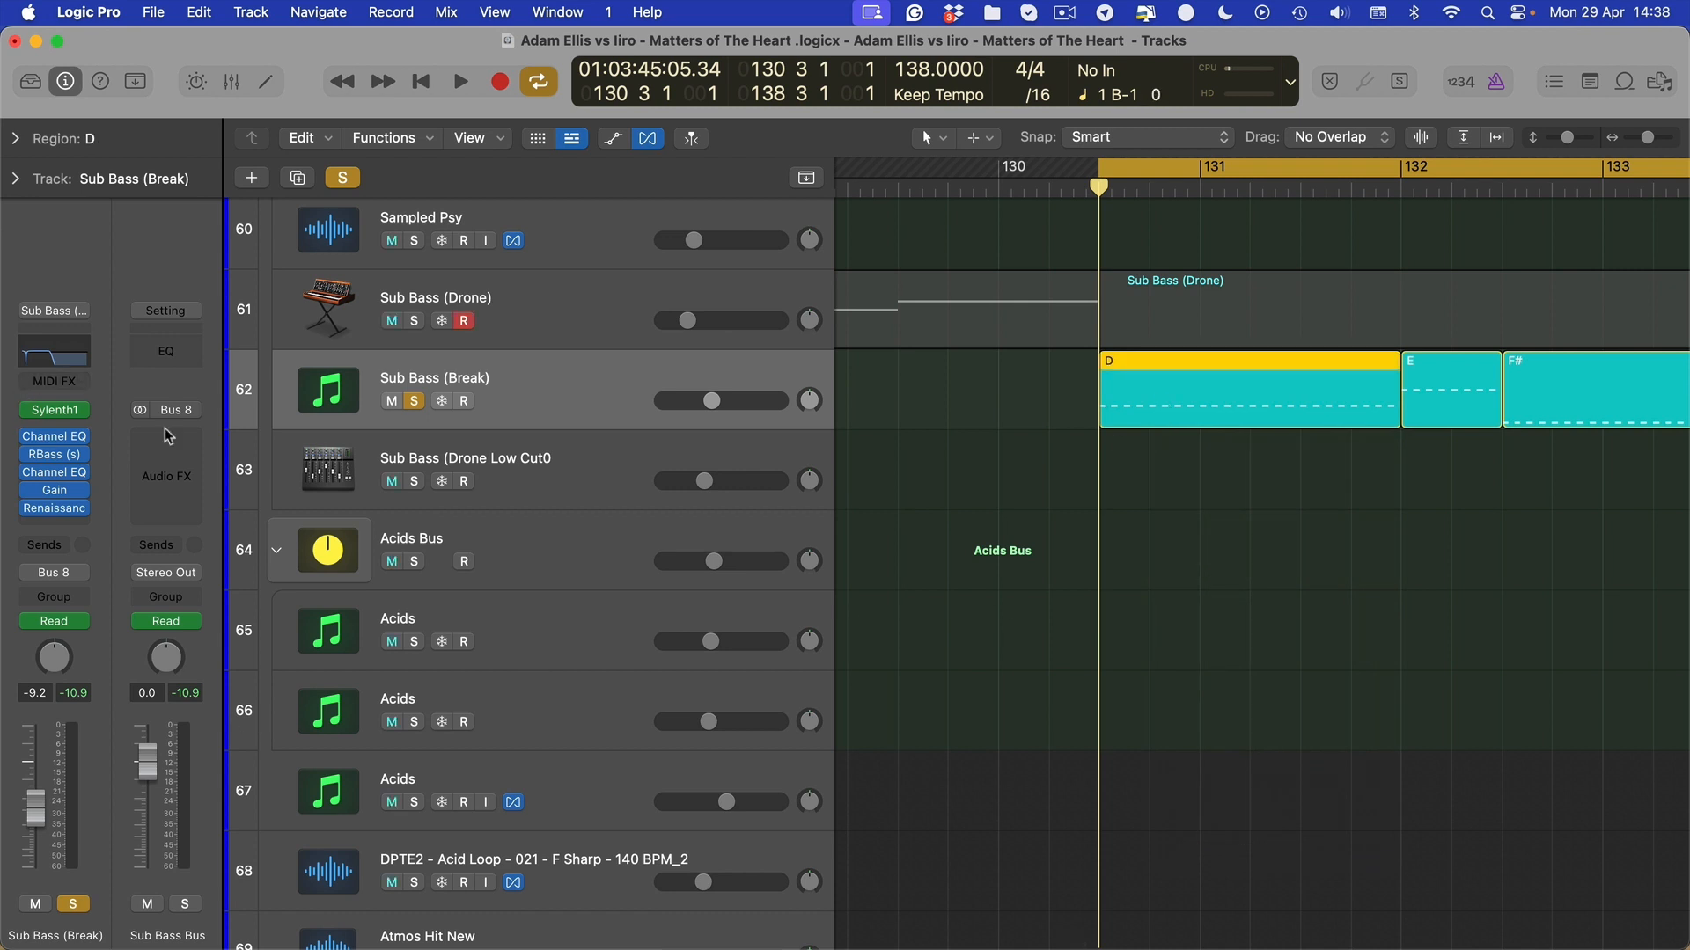
pyautogui.hscroll(2, 1225, 423)
pyautogui.rightClick(1072, 376)
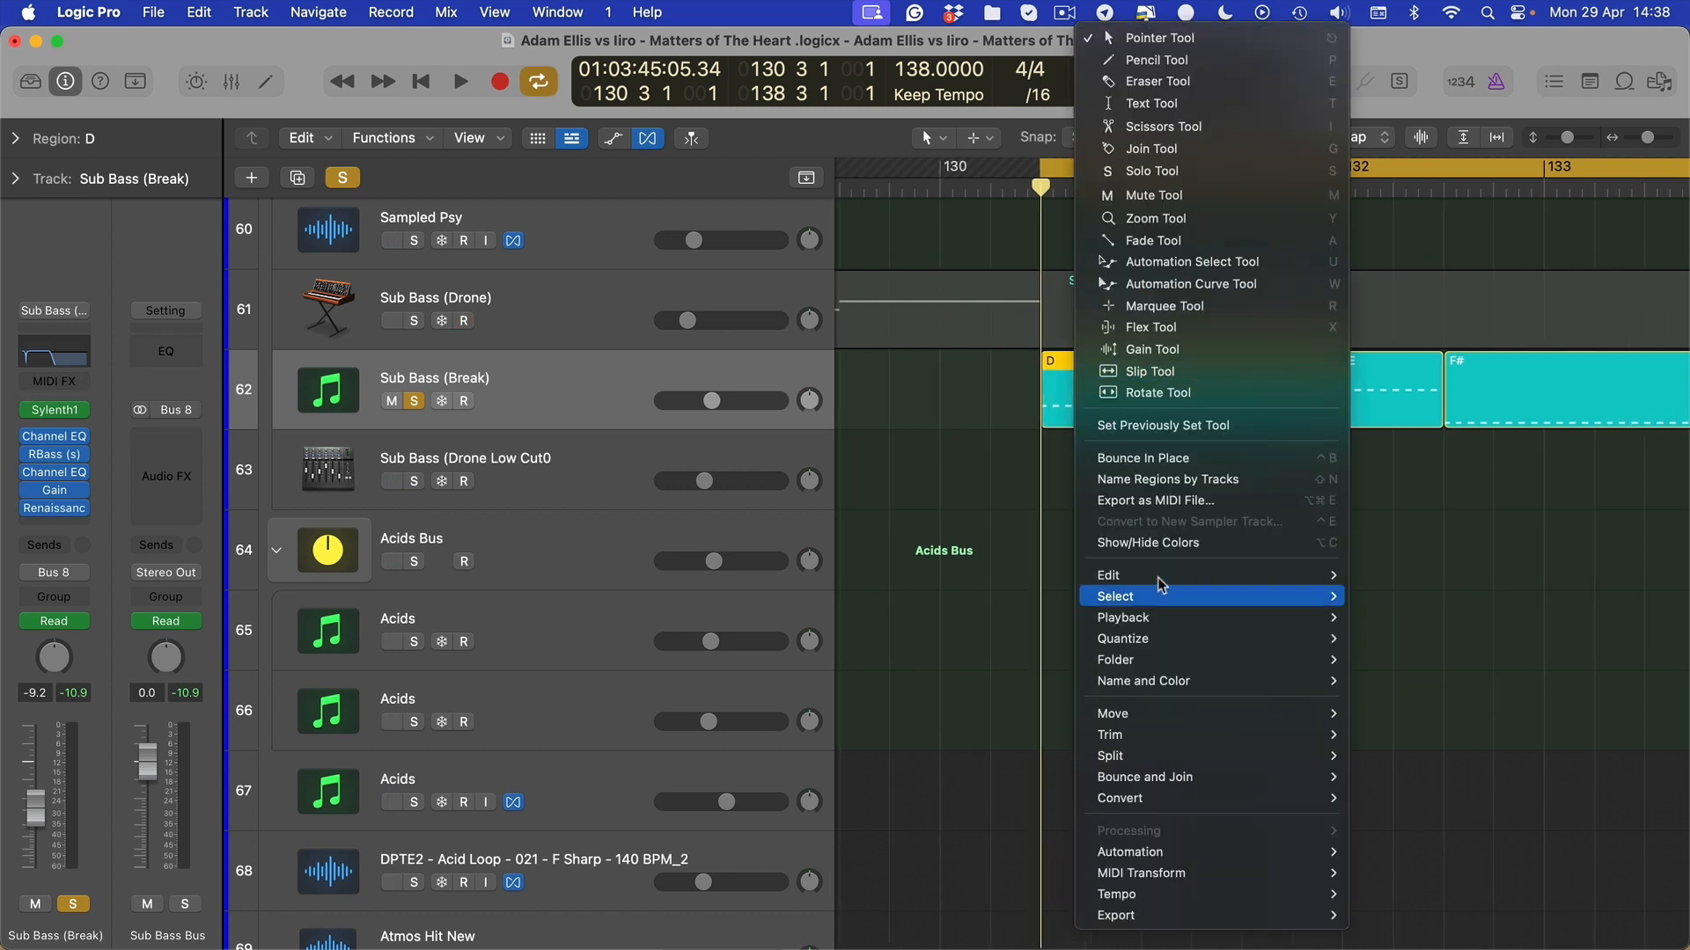
pyautogui.click(1003, 453)
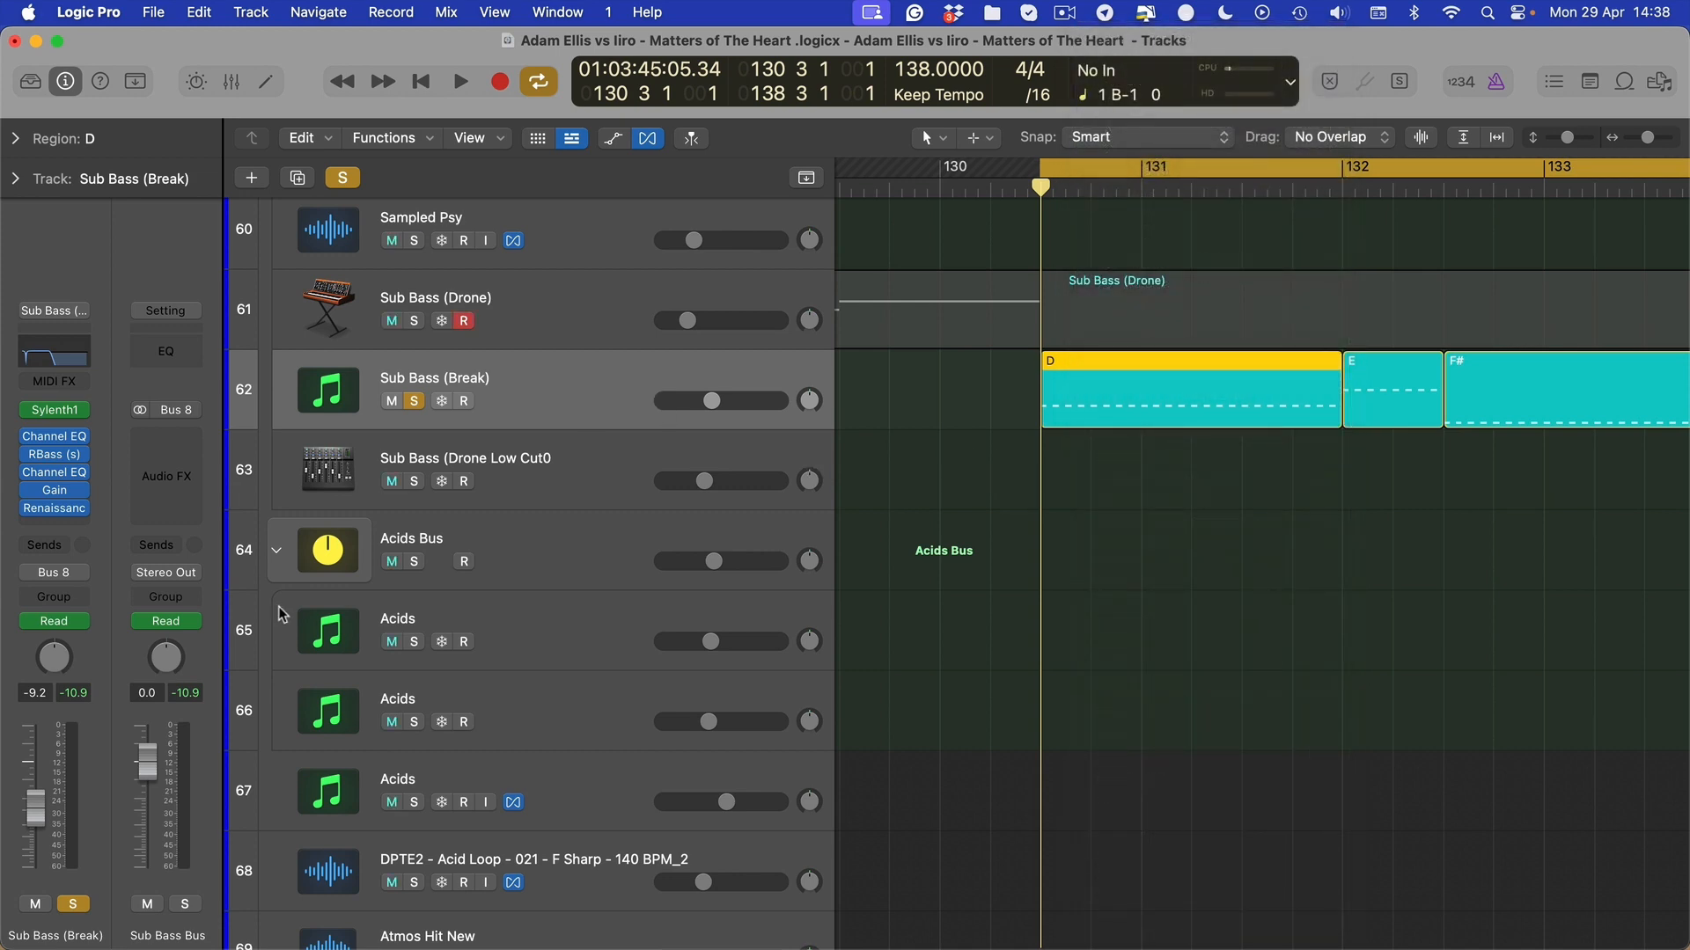
# Select the Stereo Out track at the end of the track list and bypass its AdLimit plug-in
pyautogui.scroll(1, 281, 613)
pyautogui.scroll(-20, 563, 880)
pyautogui.scroll(-15, 528, 827)
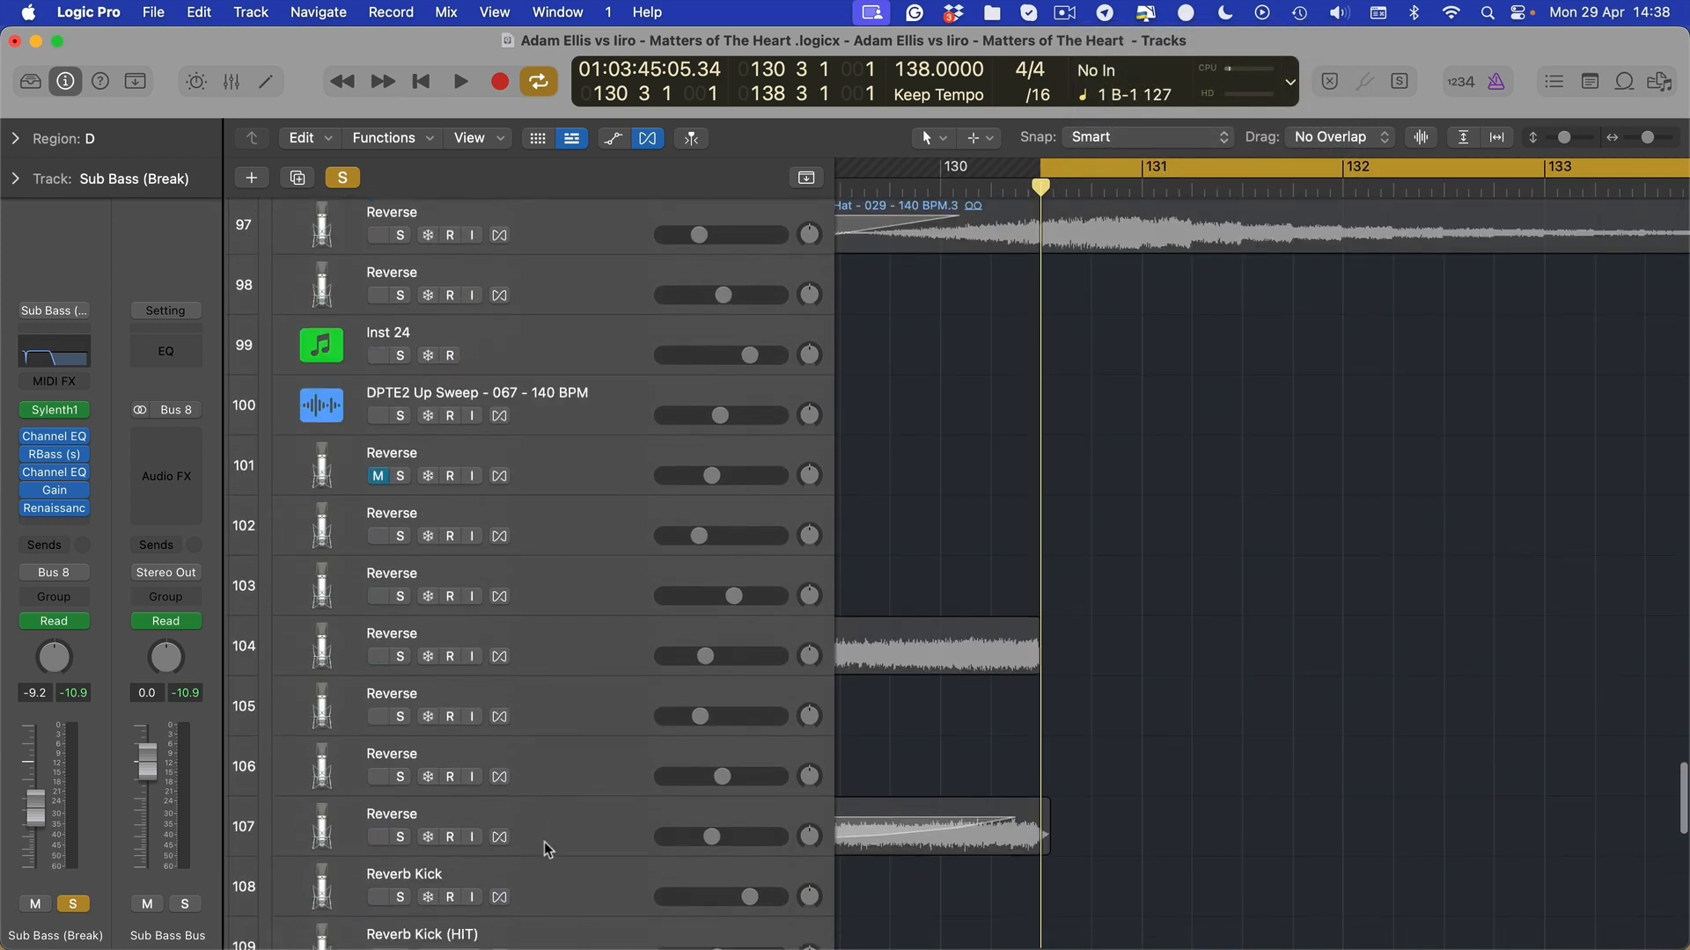
pyautogui.click(555, 818)
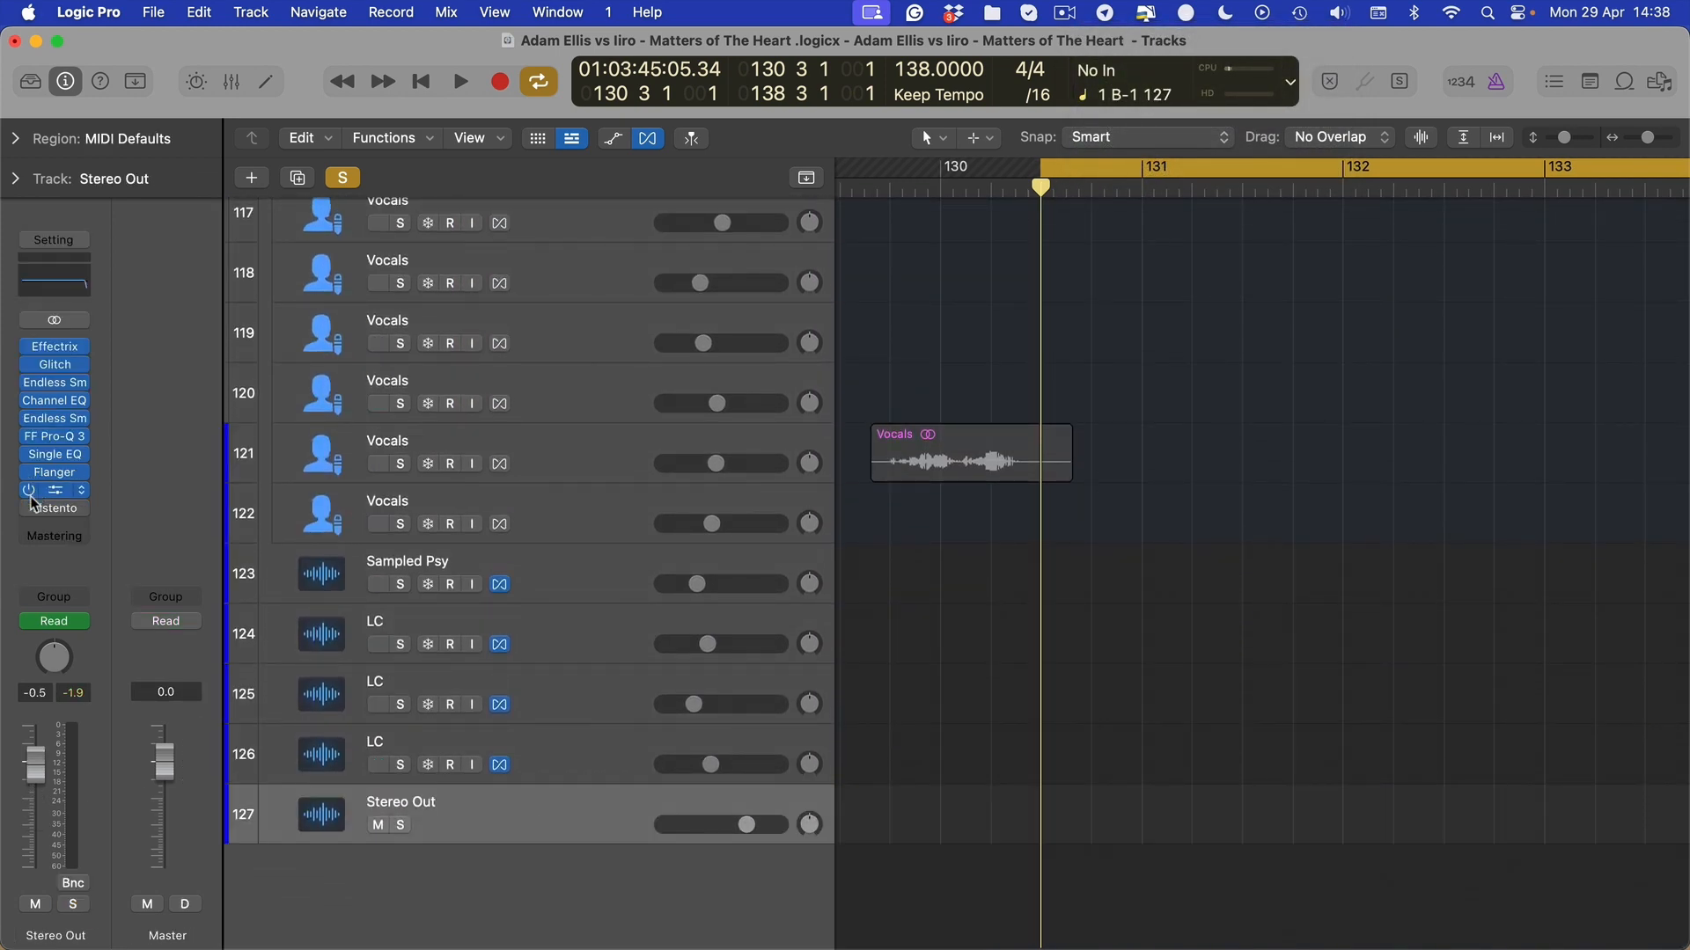
# Bounce the D region in place to a new track with Source Leave and Normalize Off, and trim the bounced region's loops back to bar 132
pyautogui.scroll(20, 893, 645)
pyautogui.scroll(-10, 894, 648)
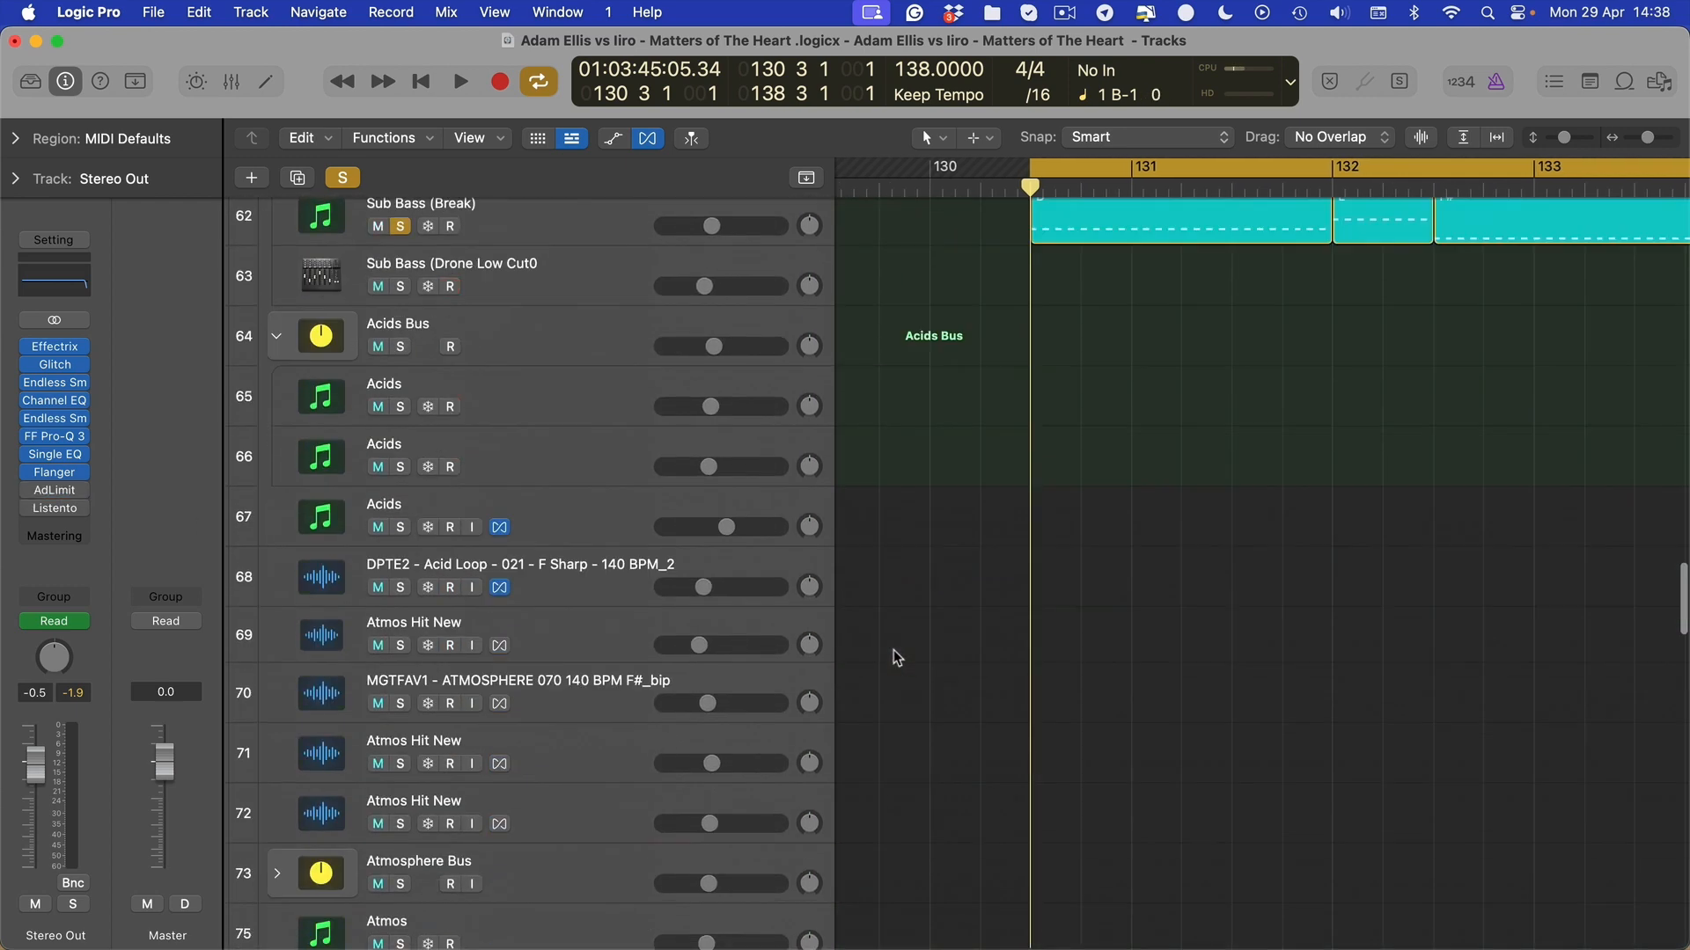
pyautogui.scroll(2, 900, 653)
pyautogui.click(1102, 437)
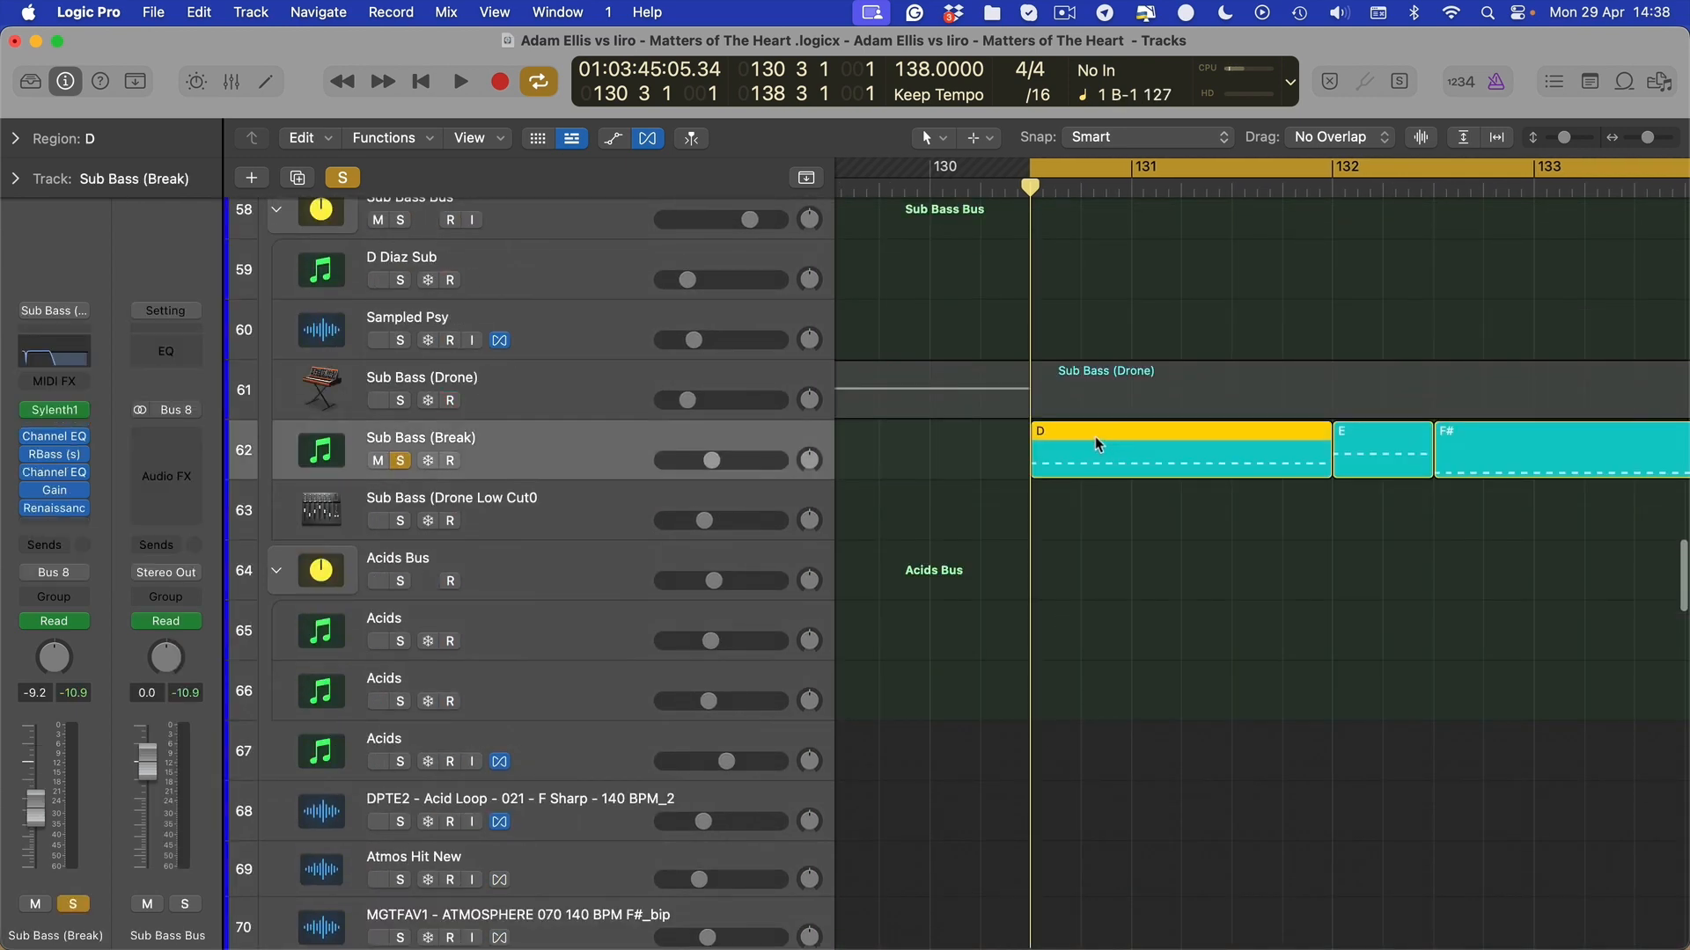
pyautogui.rightClick(1097, 437)
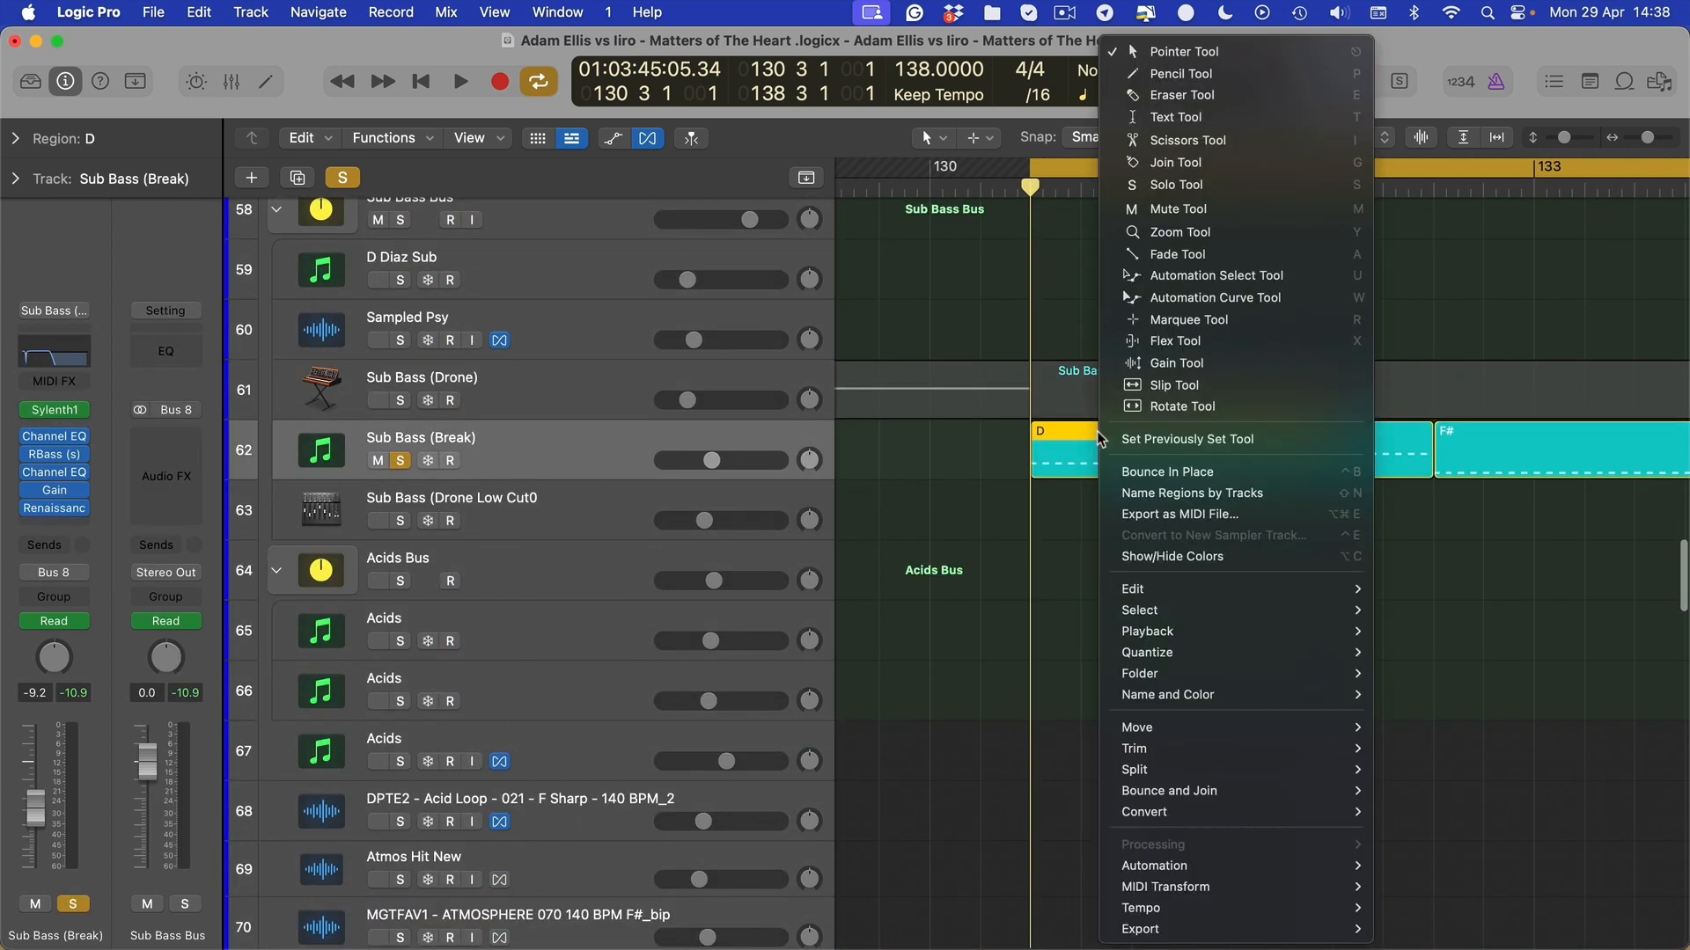
pyautogui.click(1153, 473)
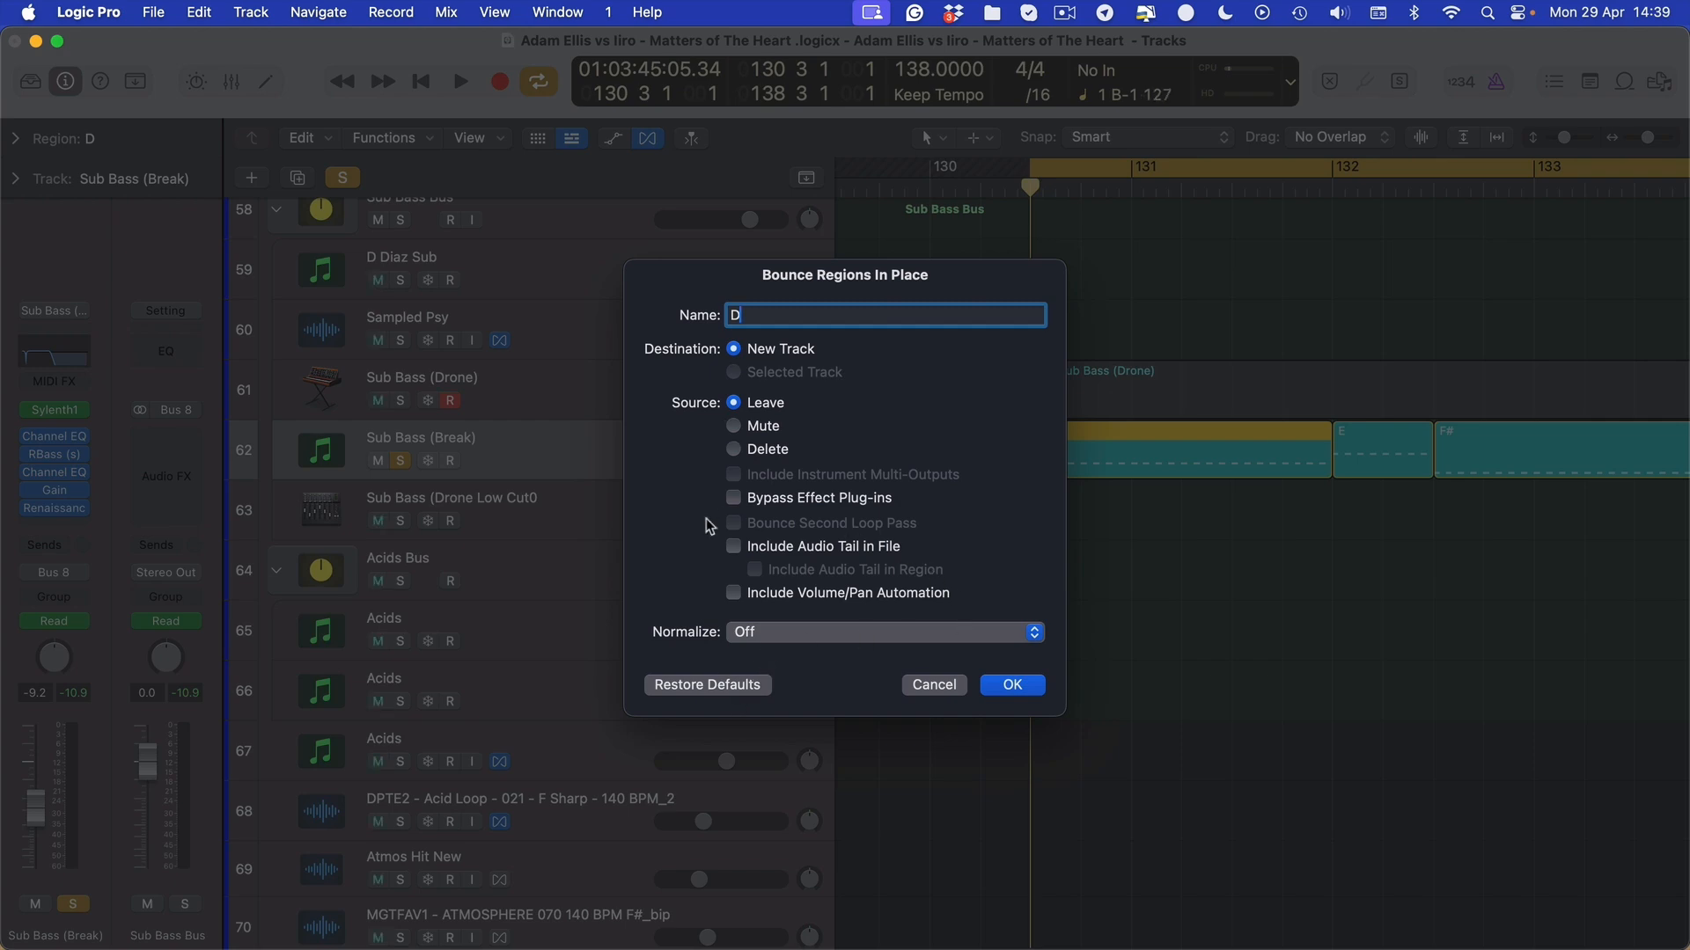
pyautogui.click(1016, 686)
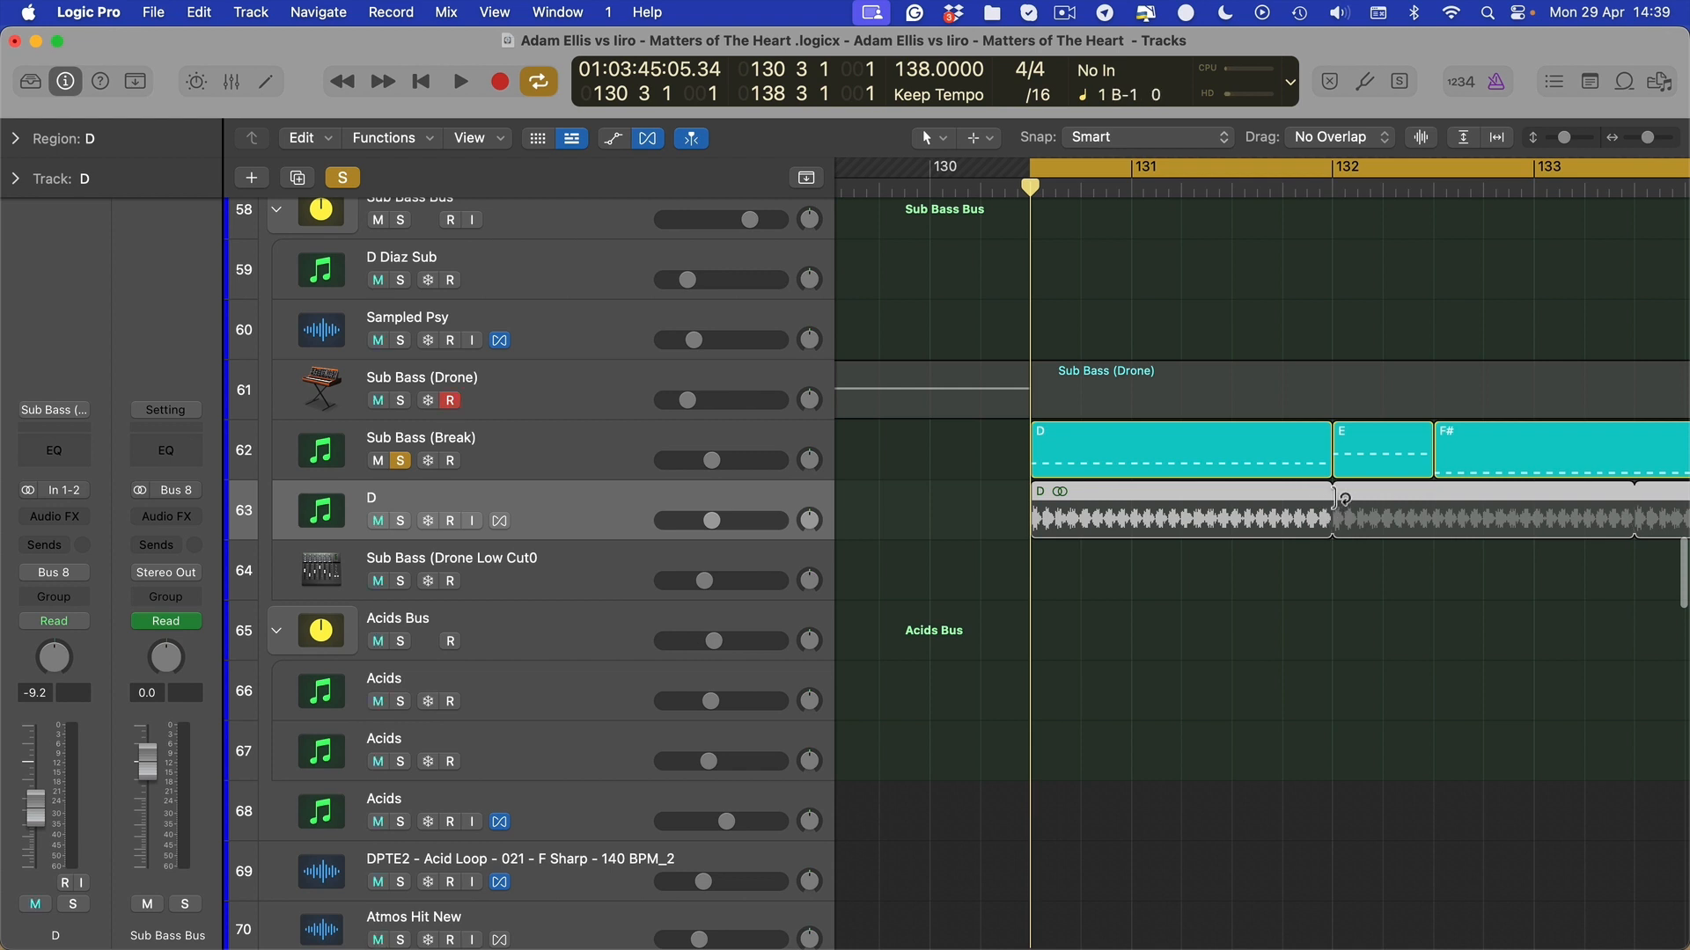
pyautogui.moveTo(1341, 497); pyautogui.dragTo(1329, 499)
pyautogui.hscroll(1, 1249, 520)
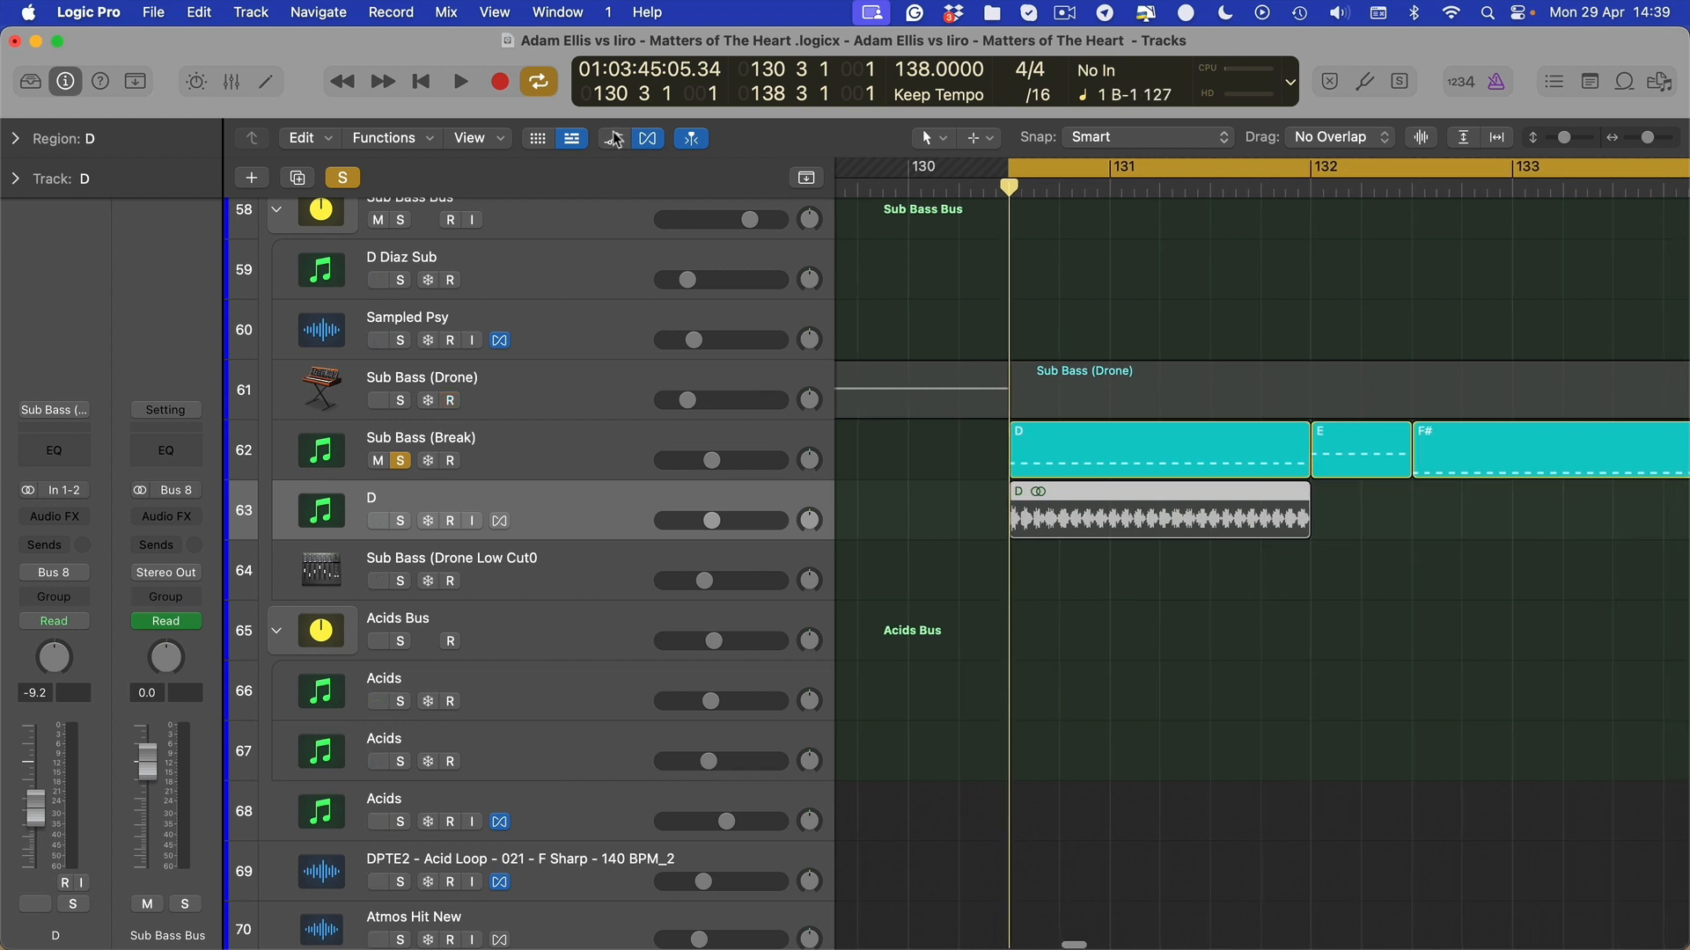
# Turn off cycle mode and select the E region that starts at bar 132 on the Sub Bass (Break) track
pyautogui.click(537, 93)
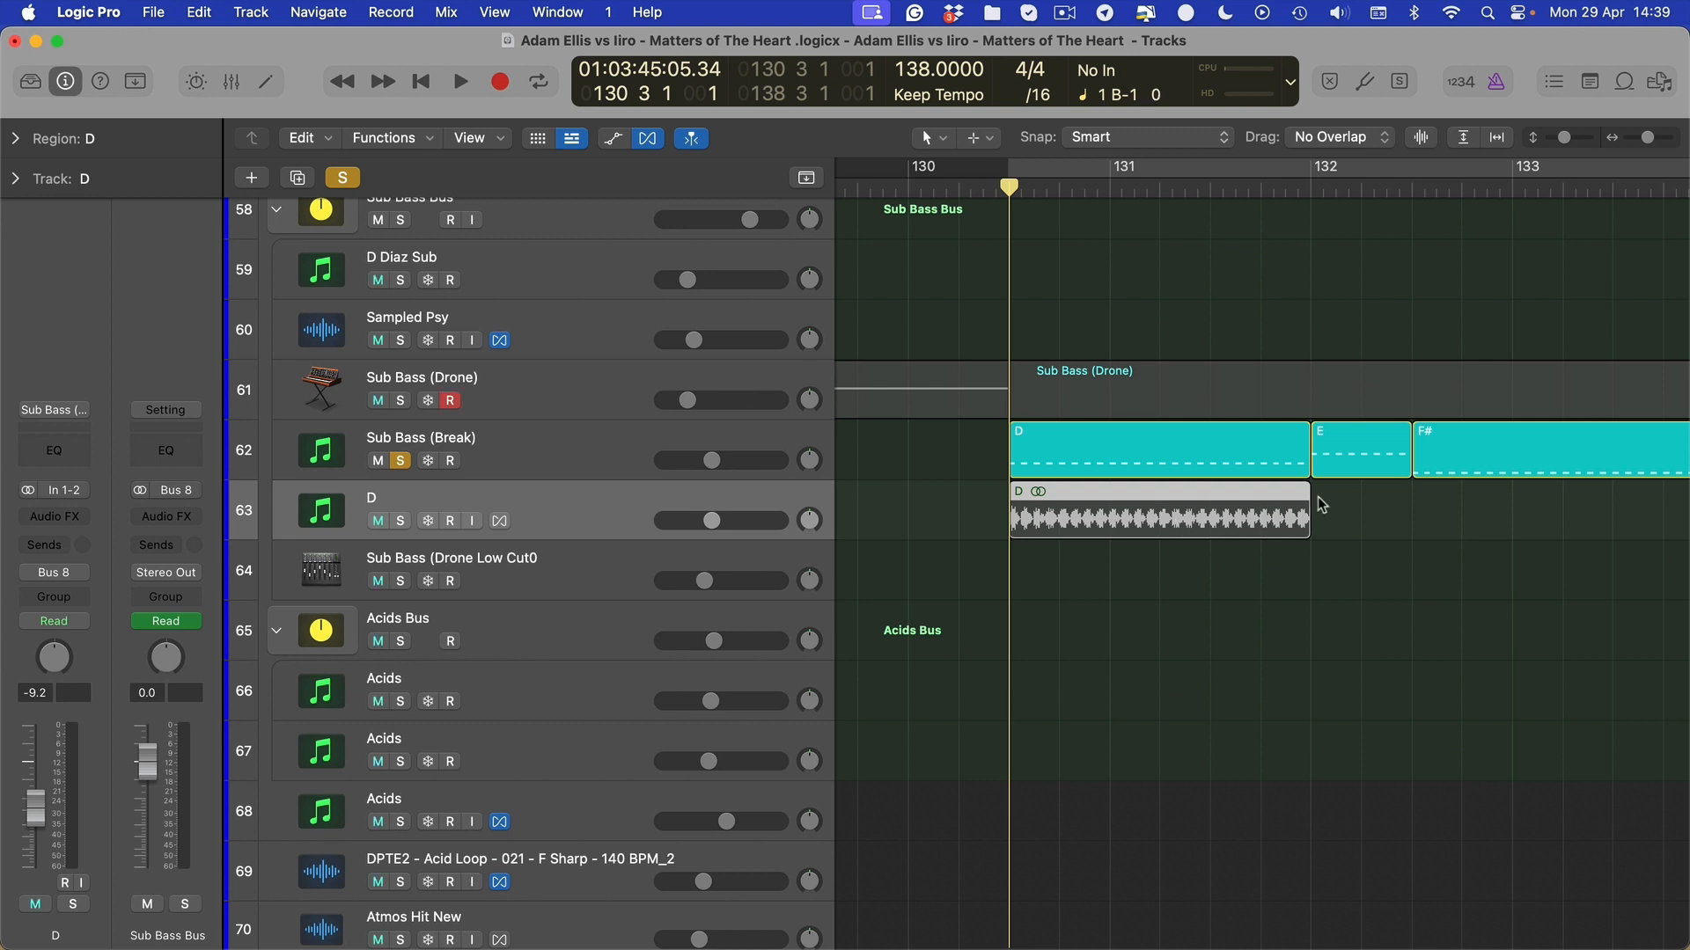
pyautogui.hscroll(5, 1252, 519)
pyautogui.click(1232, 438)
pyautogui.rightClick(1232, 439)
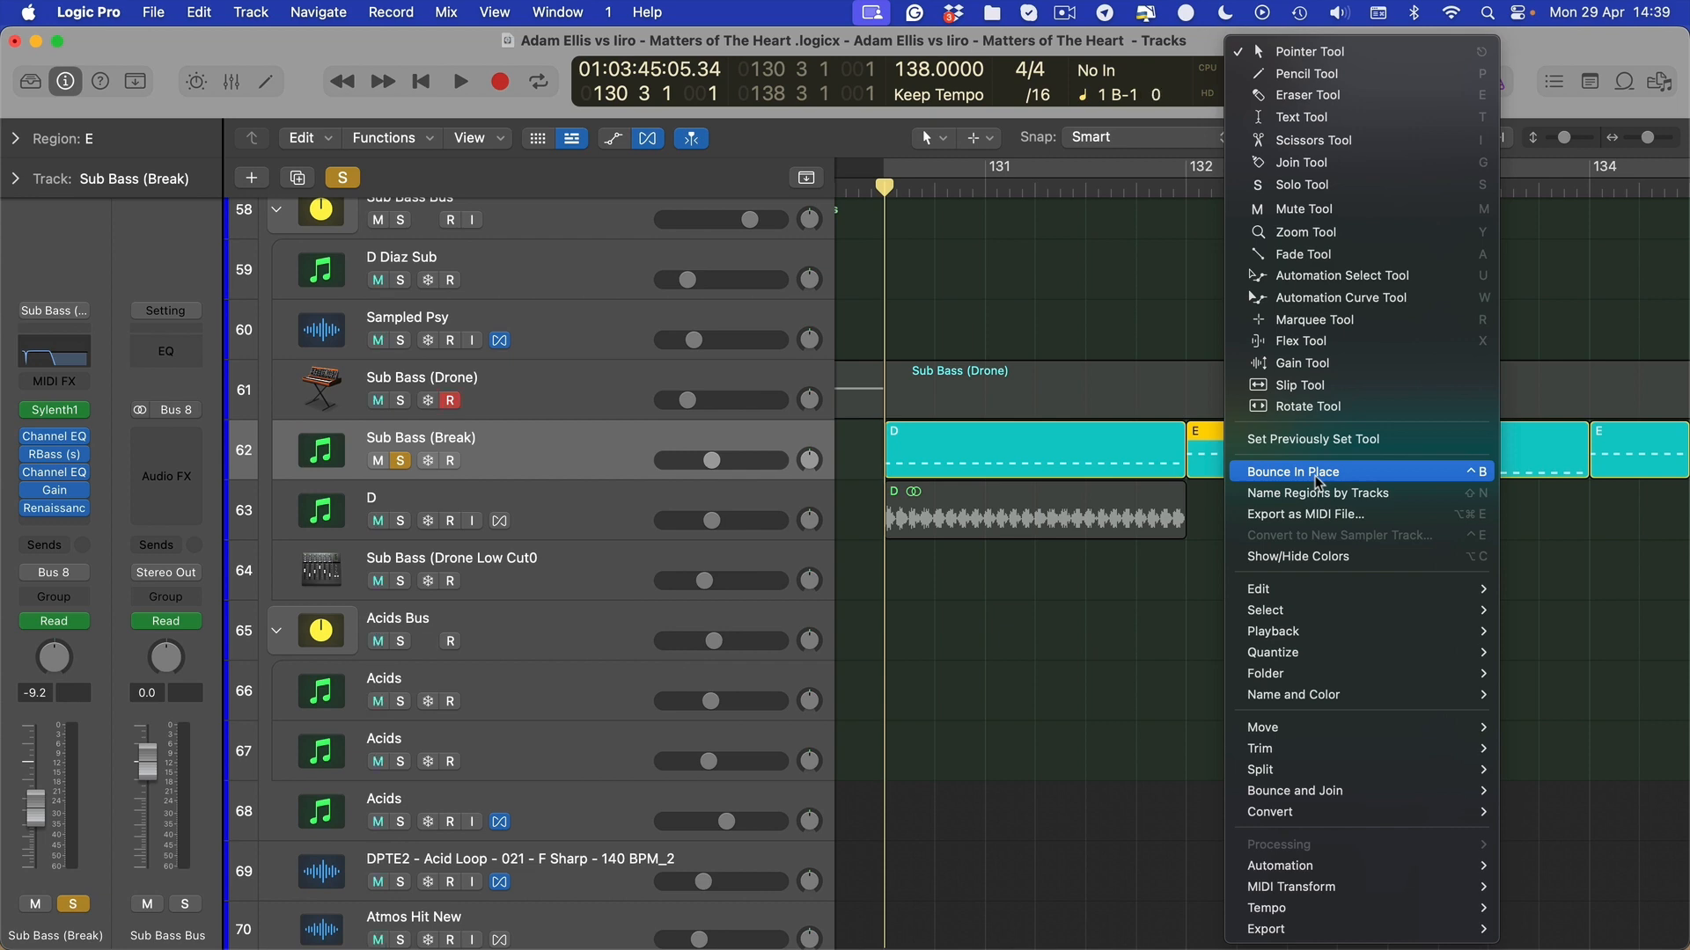
pyautogui.click(616, 509)
pyautogui.click(1225, 576)
pyautogui.click(1219, 432)
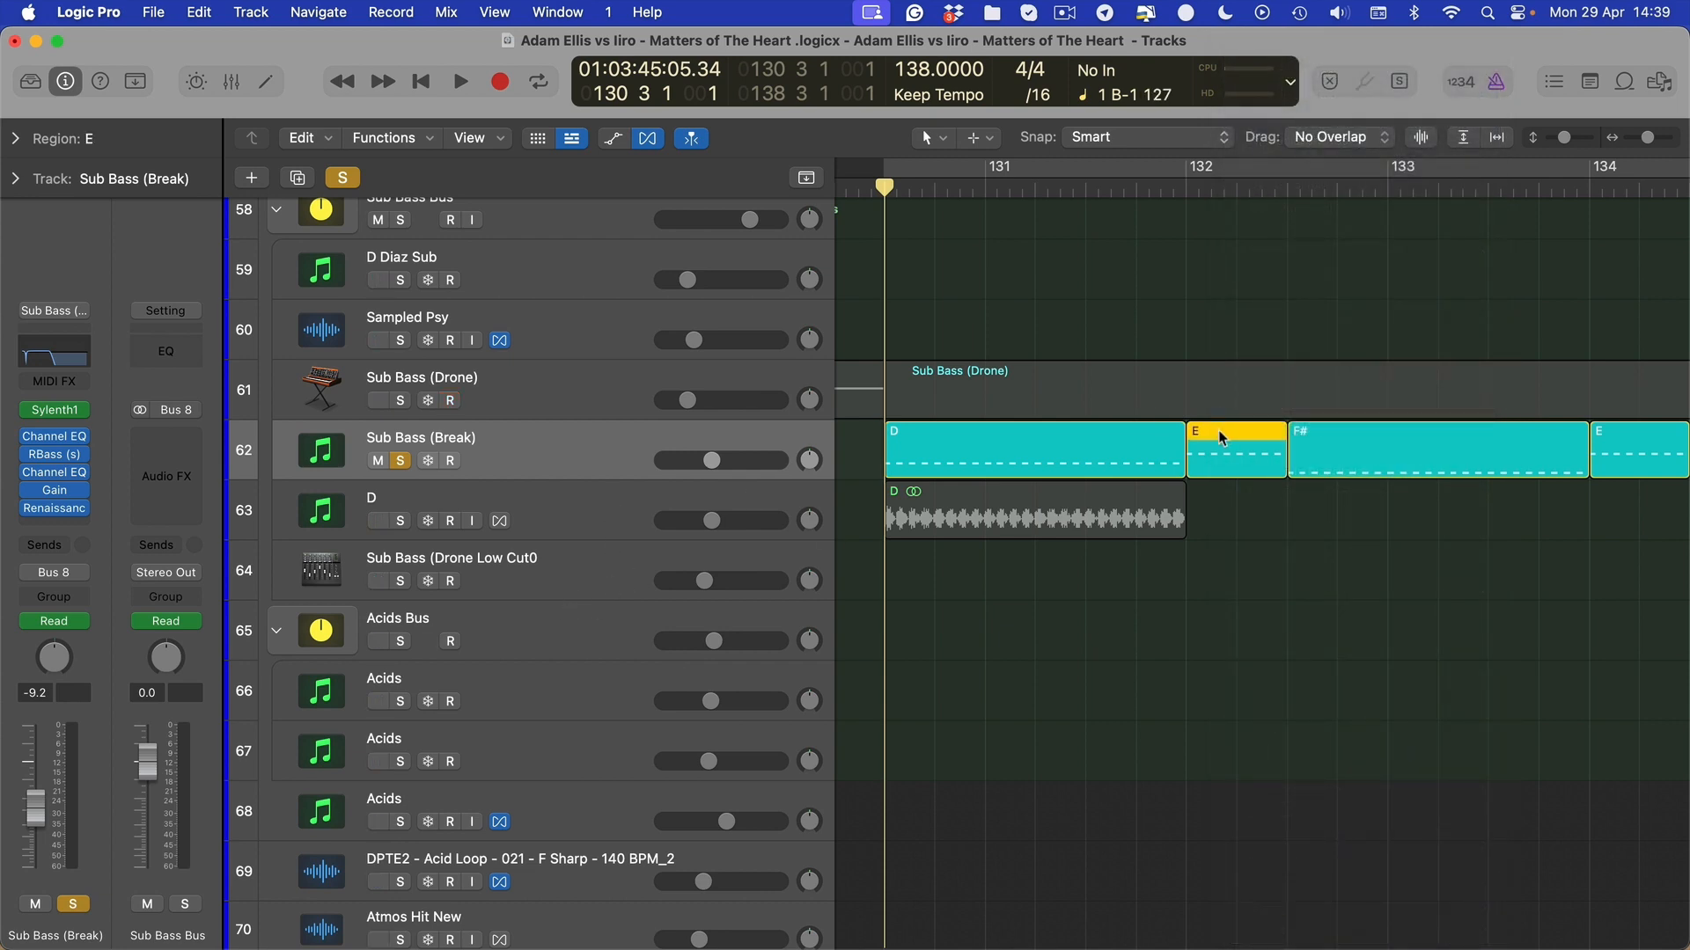
# Bounce the first E region in place to a new track named E, with Source Leave and Normalize Off
pyautogui.rightClick(1218, 433)
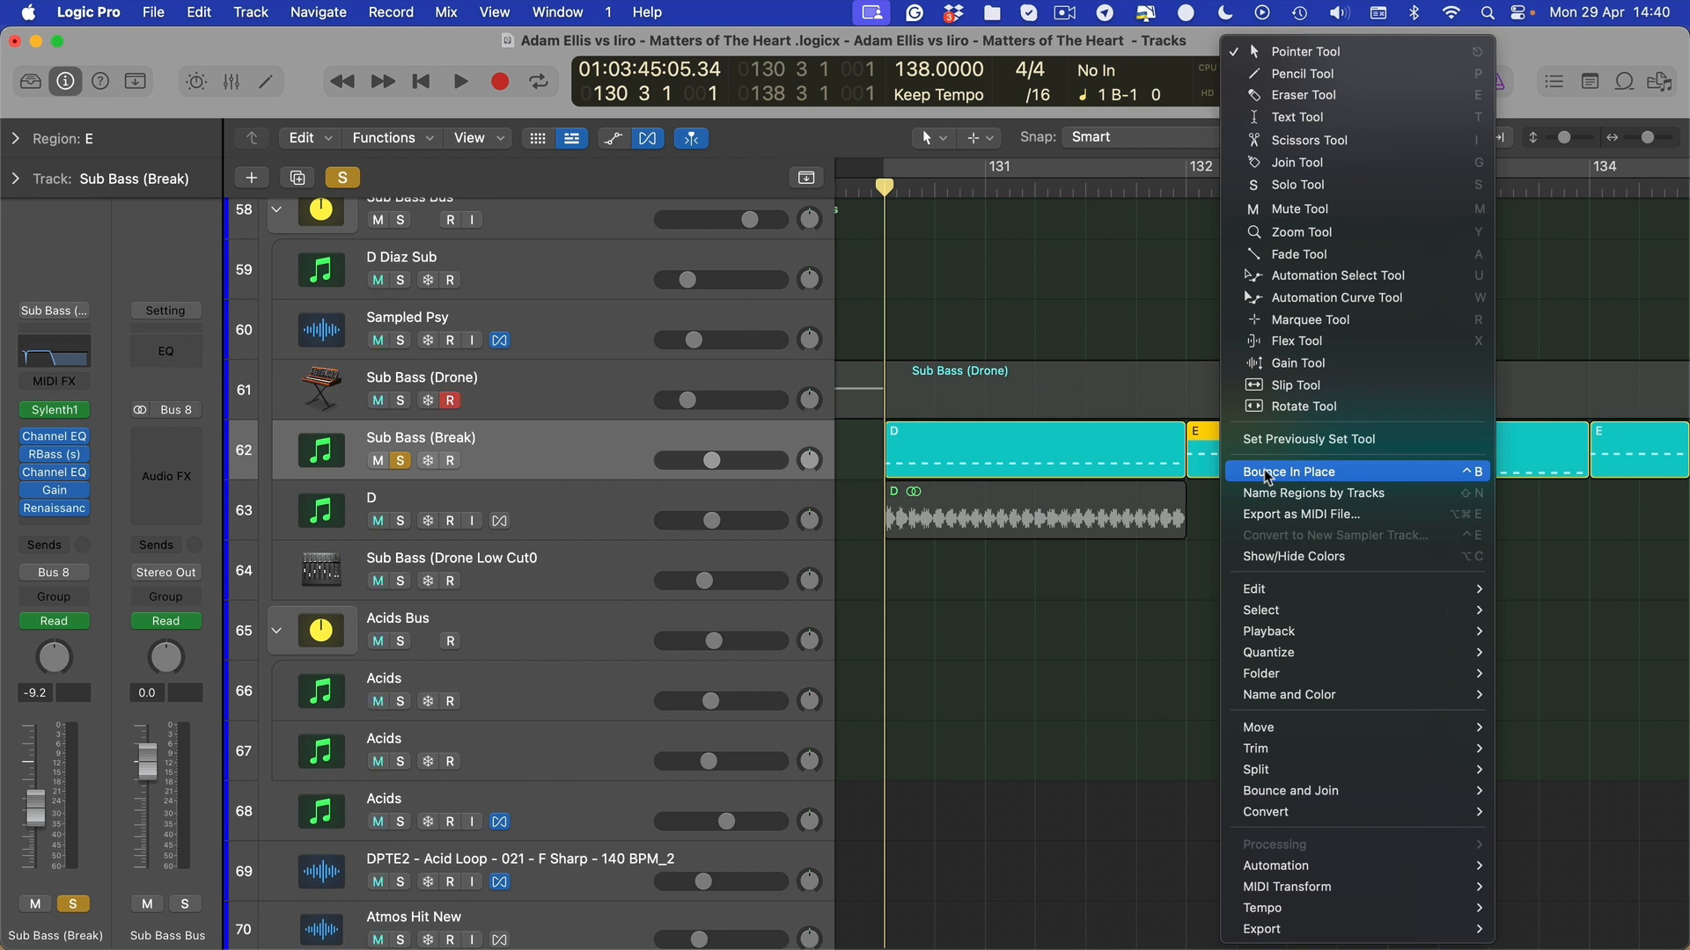
pyautogui.click(1267, 476)
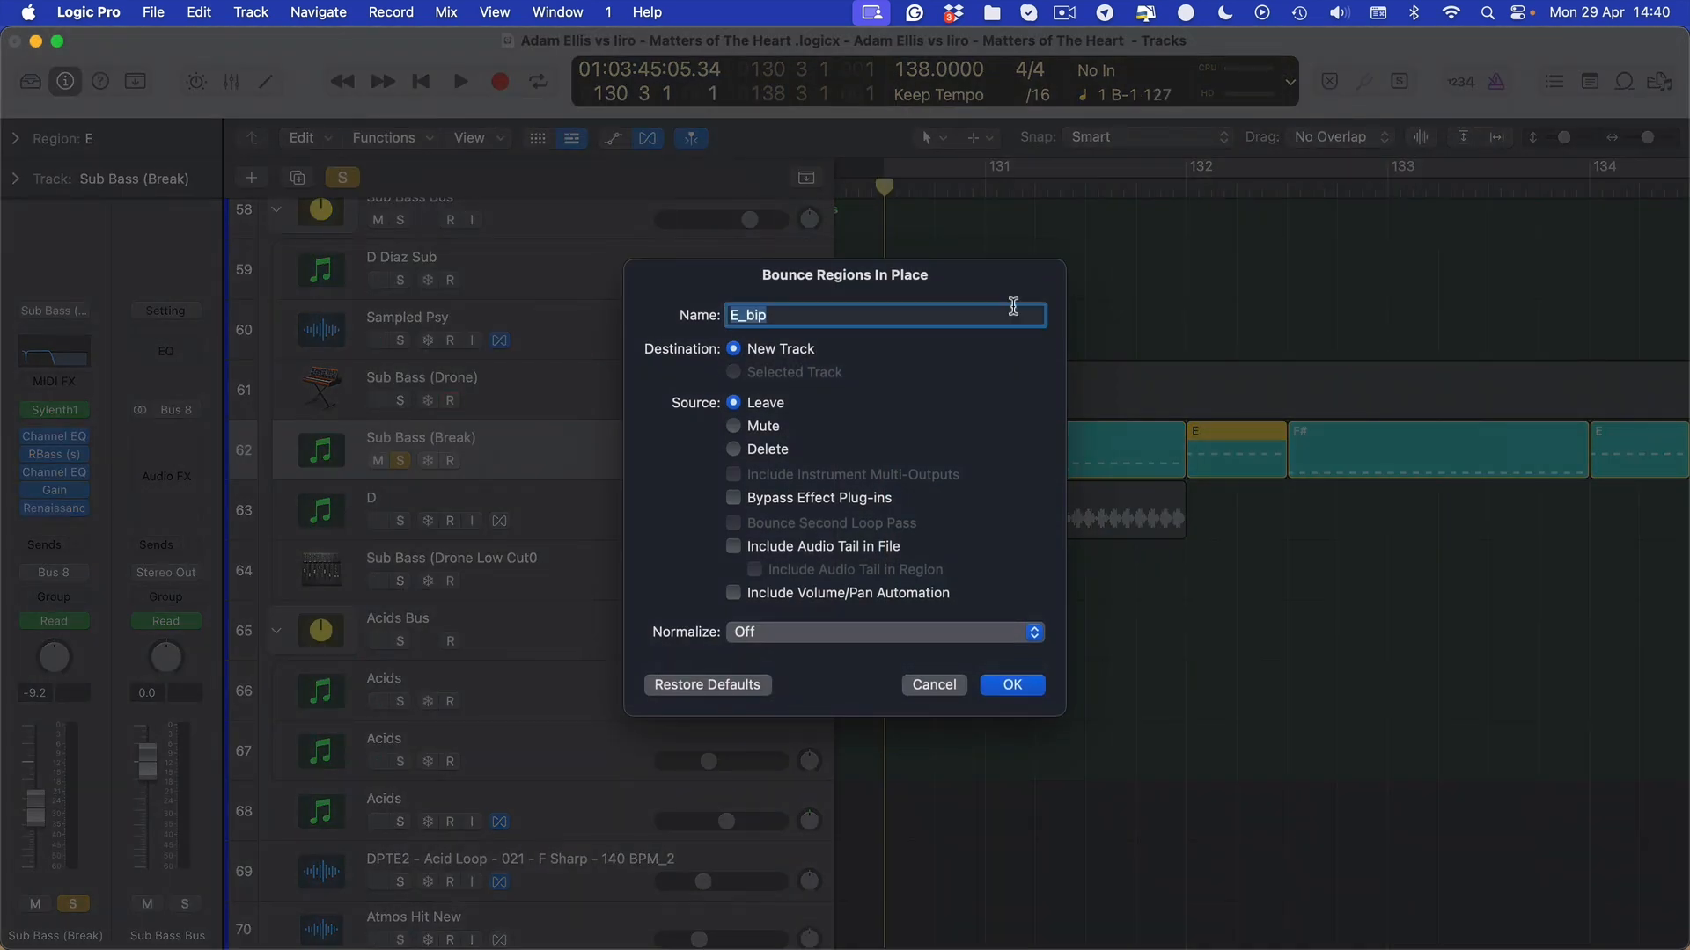
pyautogui.write('E')
pyautogui.click(1012, 684)
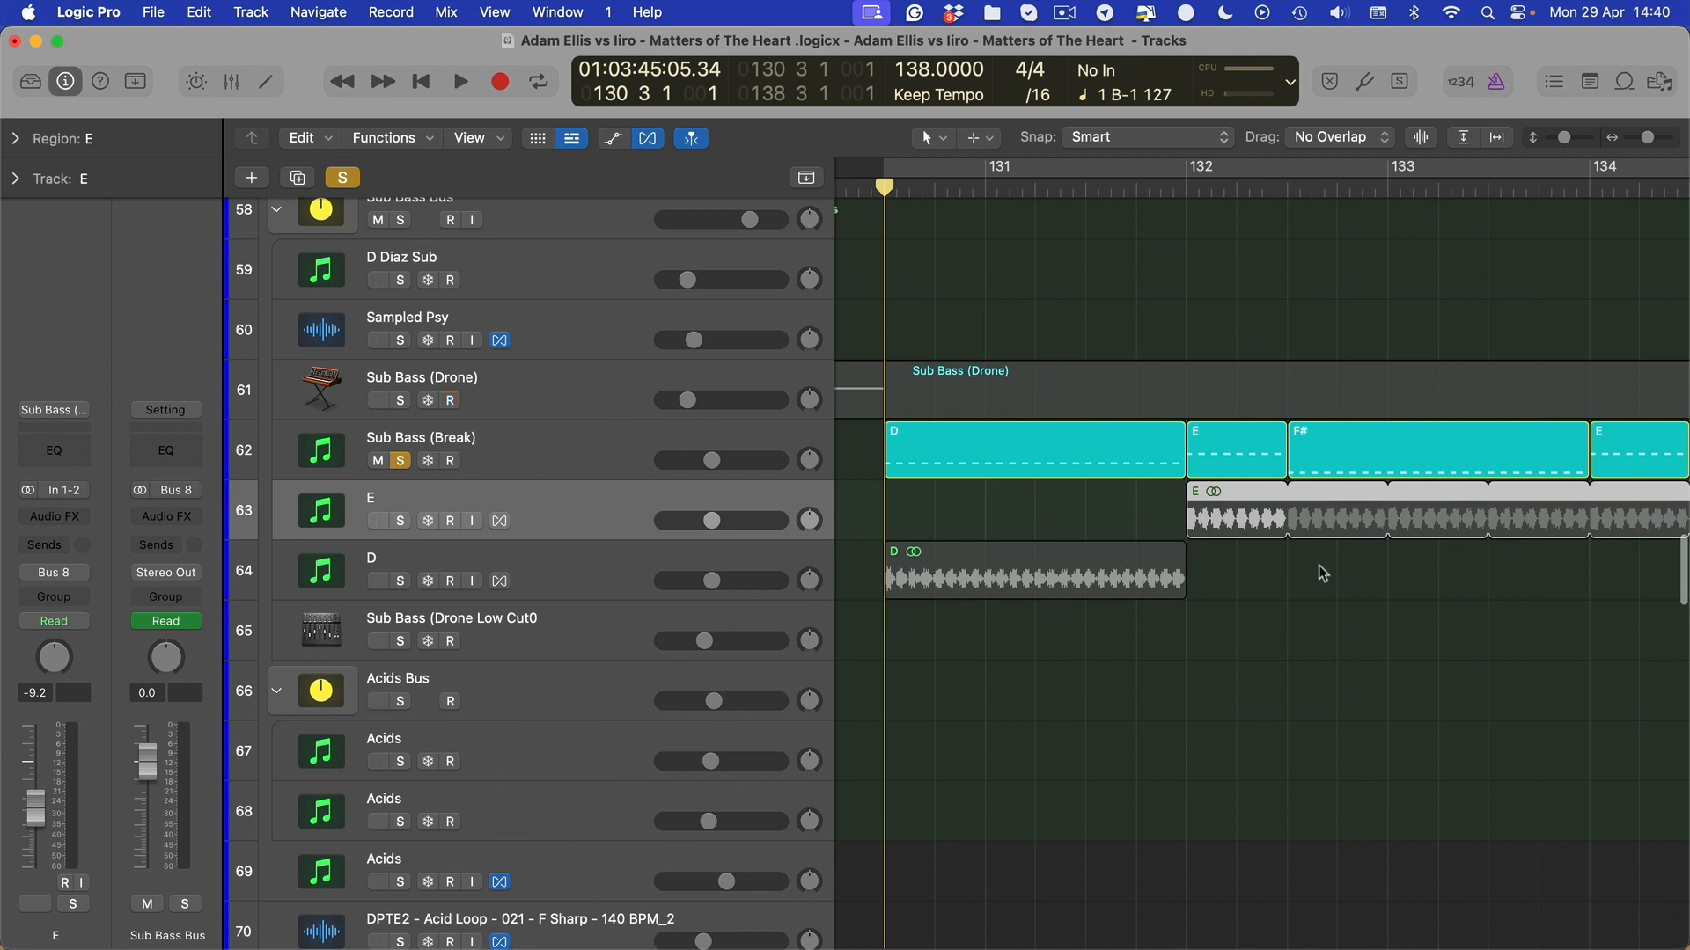
# Trim the bounced E region's loops back to the end of its source region and place the E track below D
pyautogui.click(1320, 570)
pyautogui.click(1290, 491)
pyautogui.moveTo(550, 570); pyautogui.dragTo(554, 509)
# Bounce the F# region in place to a new track named F#, with Source Leave and Normalize Off
pyautogui.click(1357, 440)
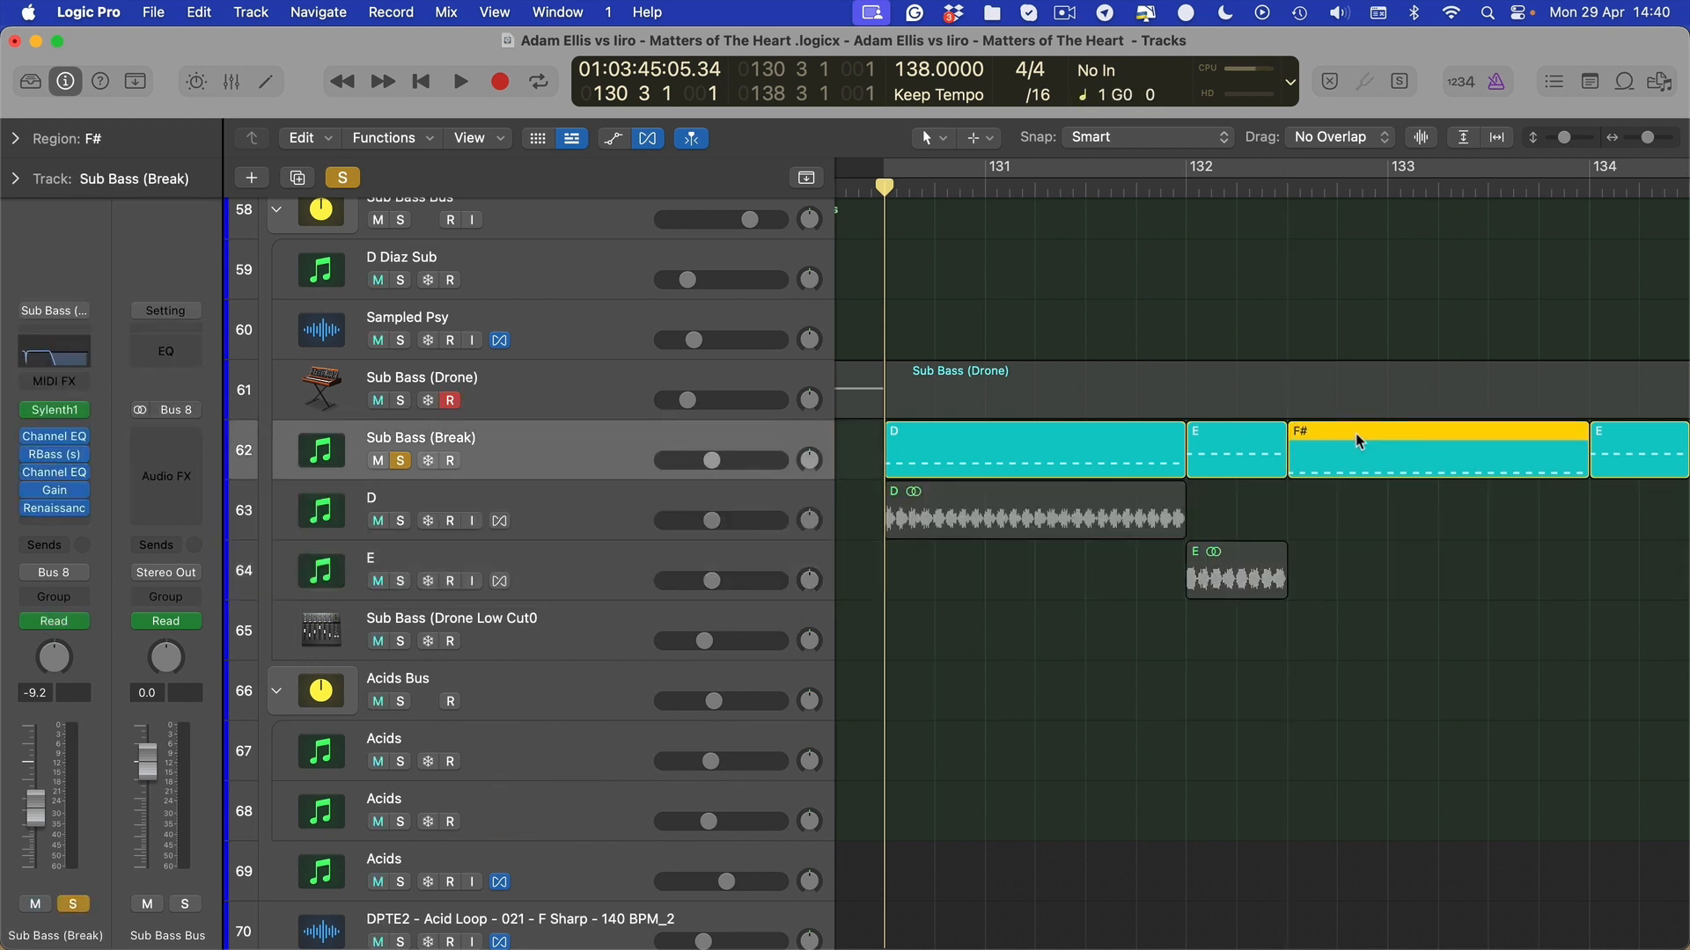
pyautogui.rightClick(1358, 440)
pyautogui.click(1425, 471)
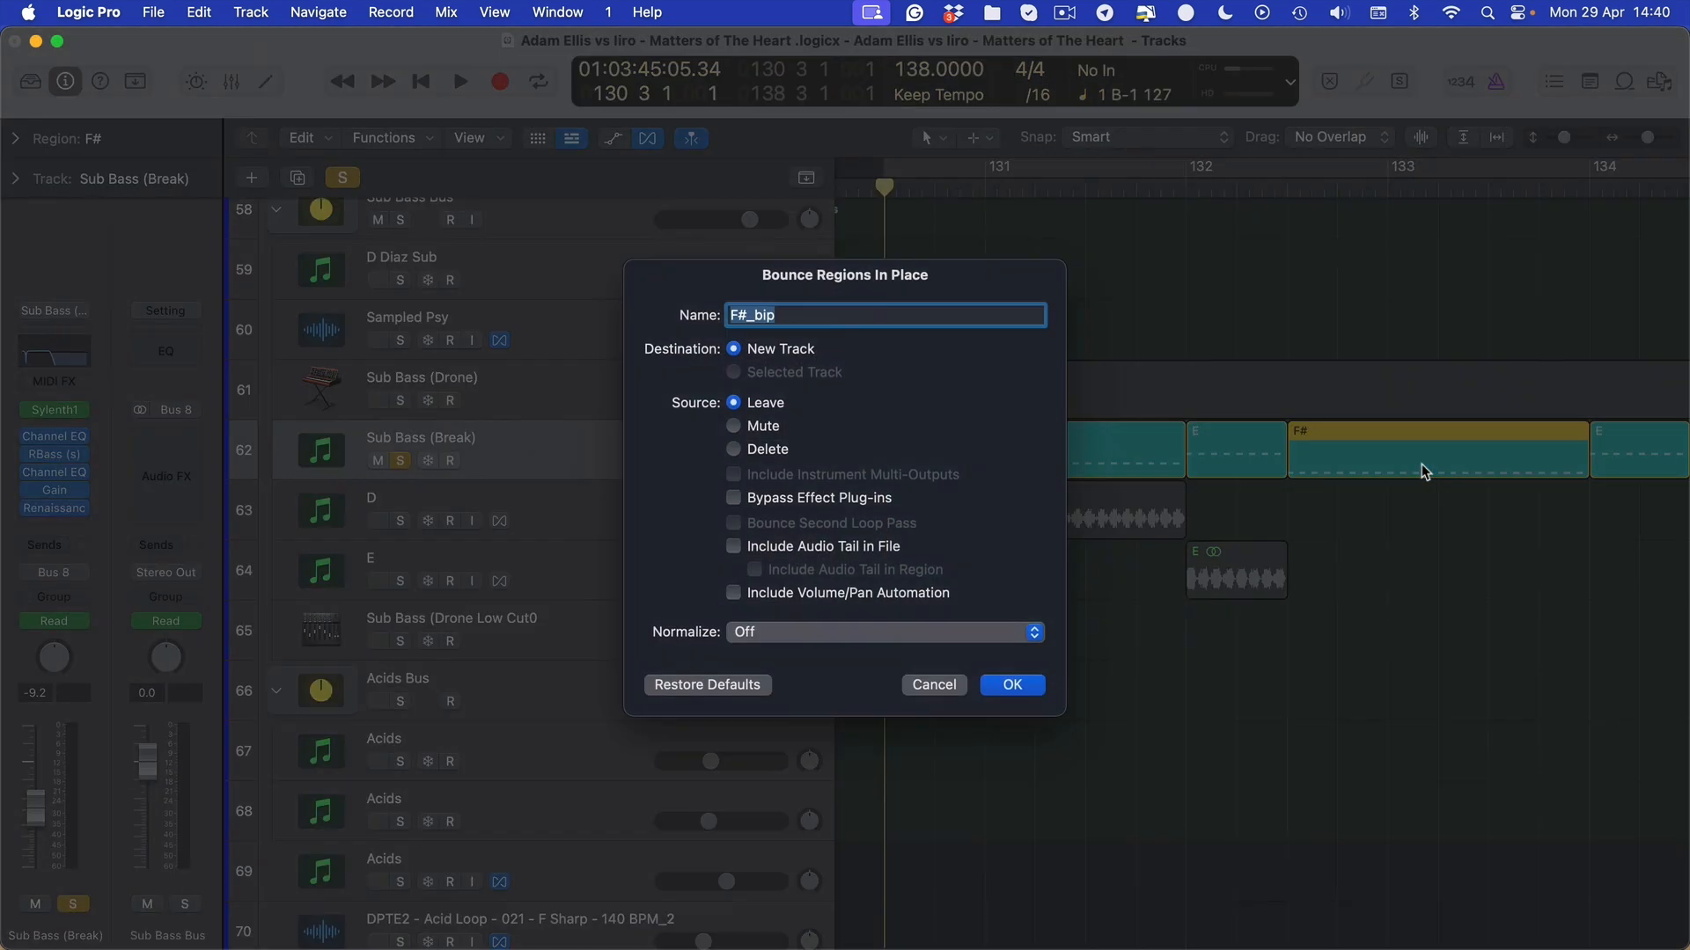
pyautogui.write('F#')
pyautogui.press('Return')
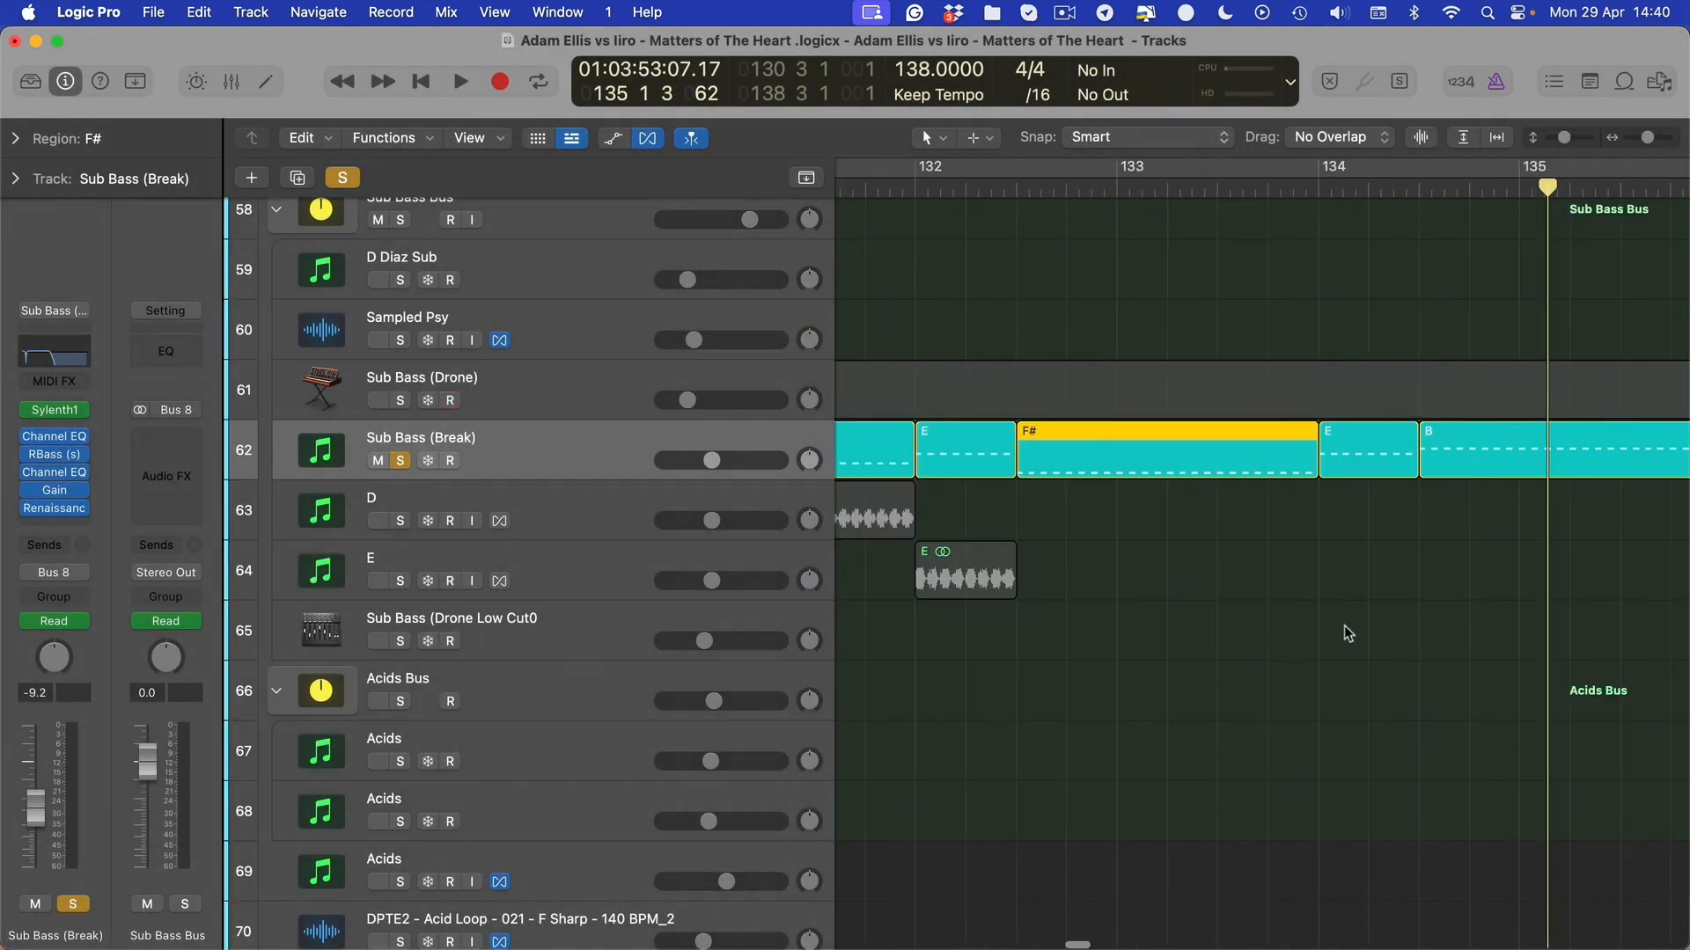
# Move the bounced F# track below the E track in the track list
pyautogui.press('super+Left')
pyautogui.hscroll(5, 986, 615)
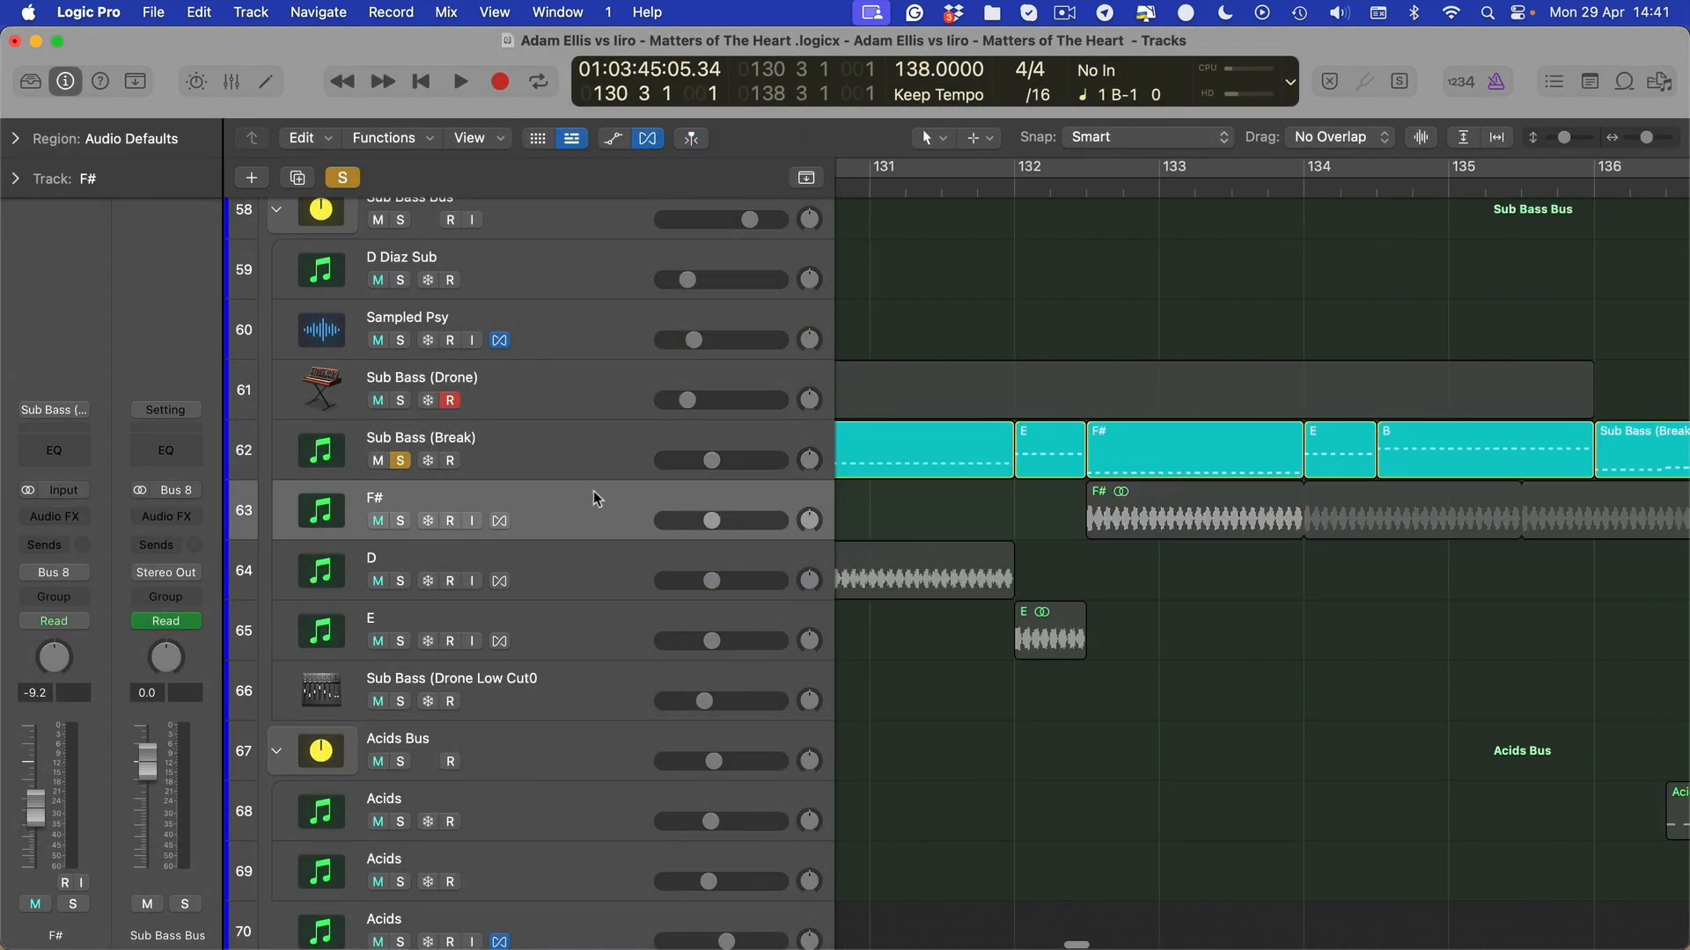
pyautogui.moveTo(593, 489); pyautogui.dragTo(616, 637)
pyautogui.hscroll(-5, 946, 615)
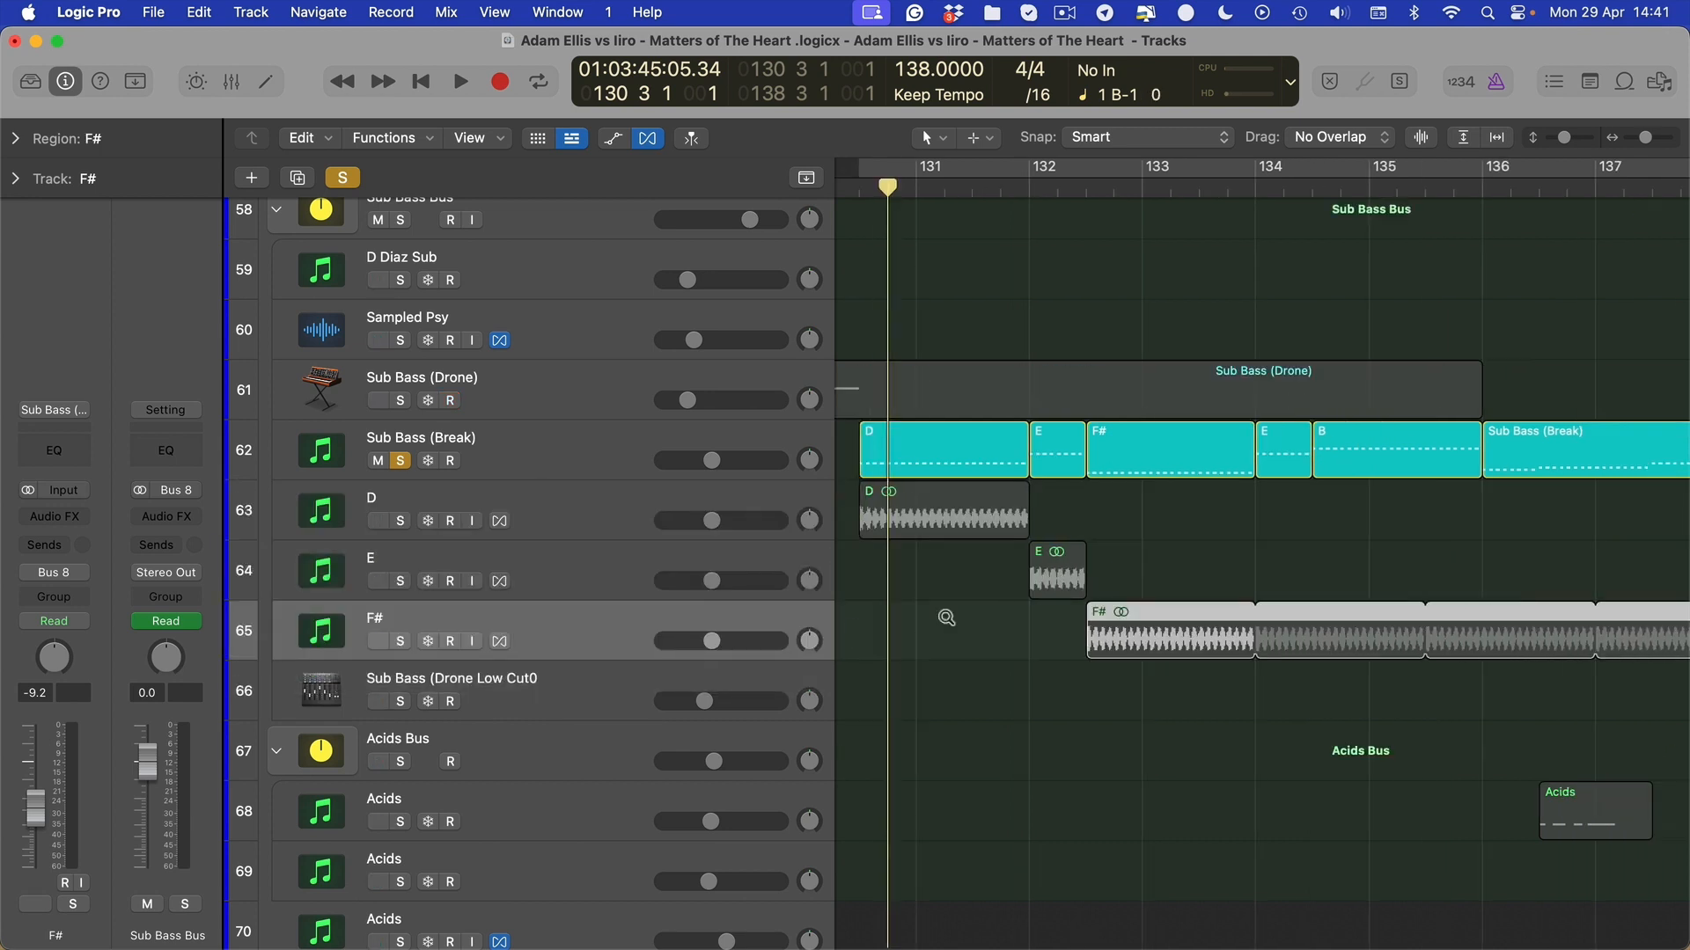
# Trim the bounced F# region's loops back to bar 134 and copy the E audio region to bar 134
pyautogui.moveTo(1265, 612); pyautogui.dragTo(1237, 613)
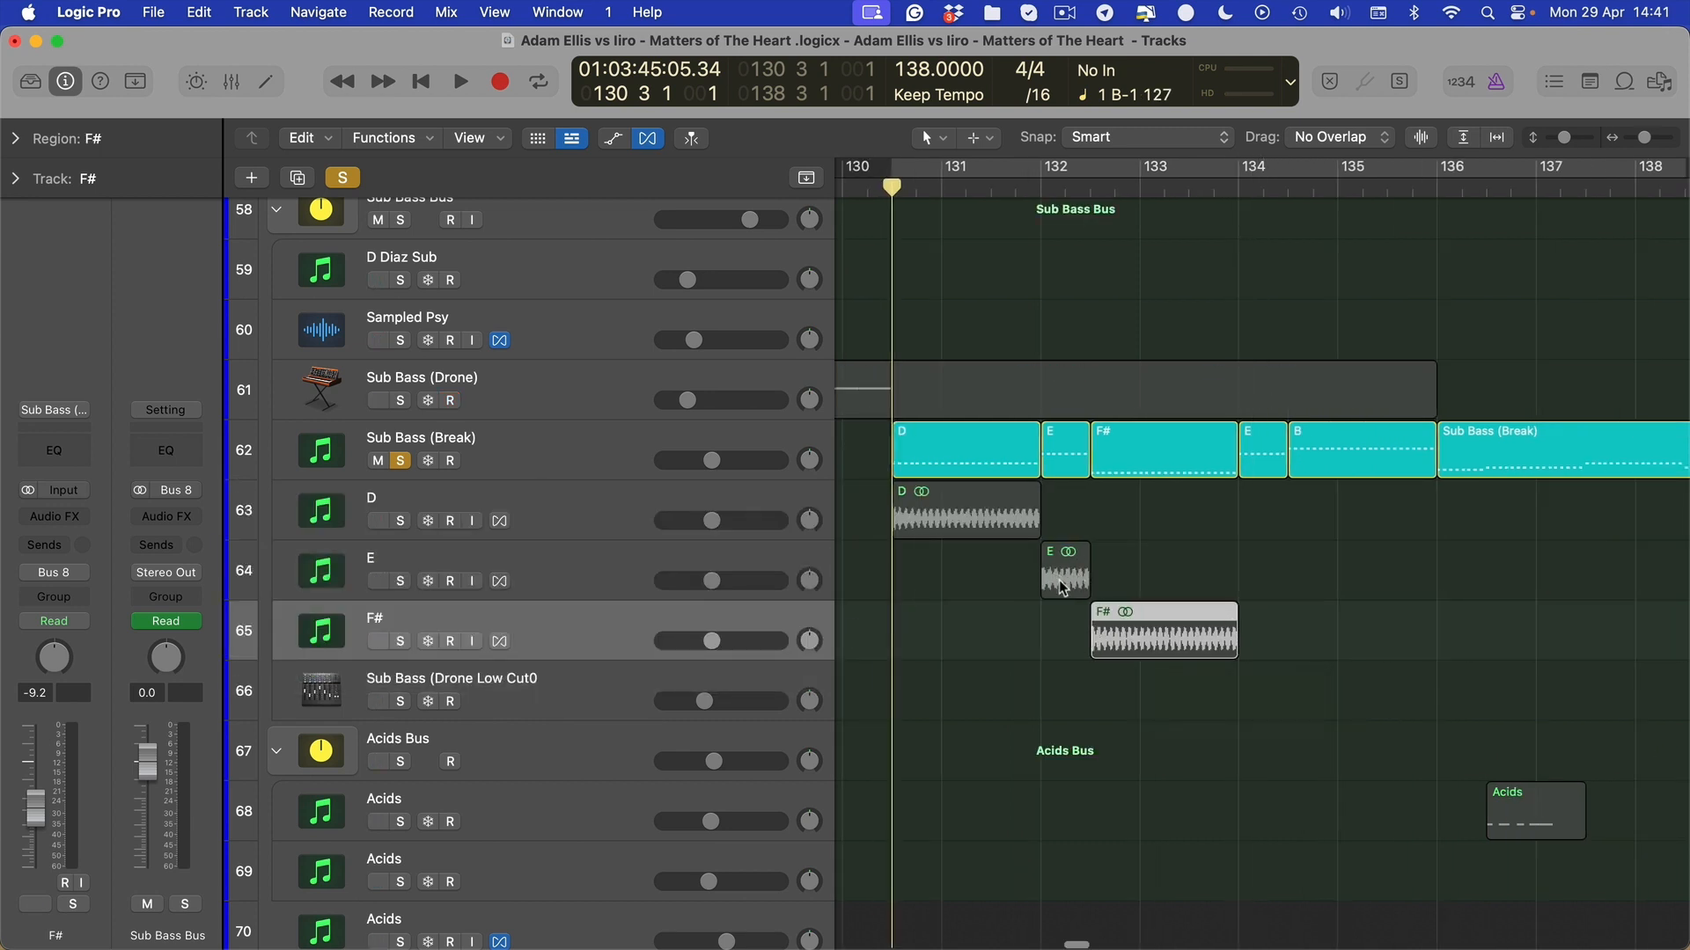
pyautogui.moveTo(1062, 588); pyautogui.dragTo(1285, 589)
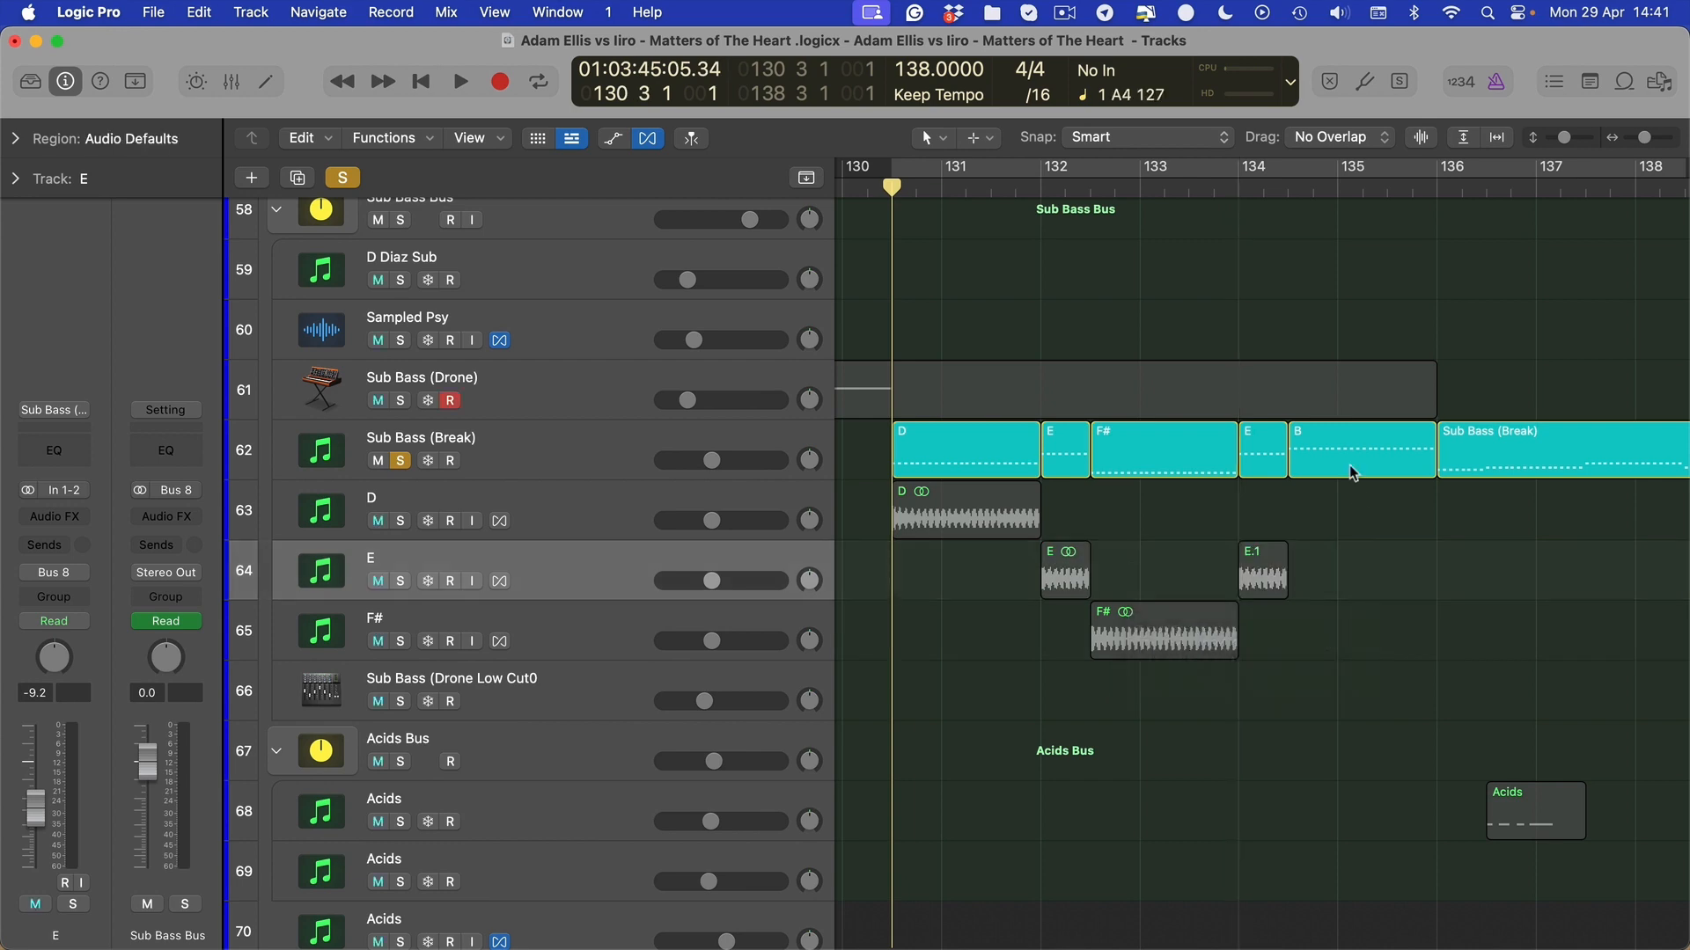
pyautogui.click(1334, 447)
pyautogui.rightClick(1334, 447)
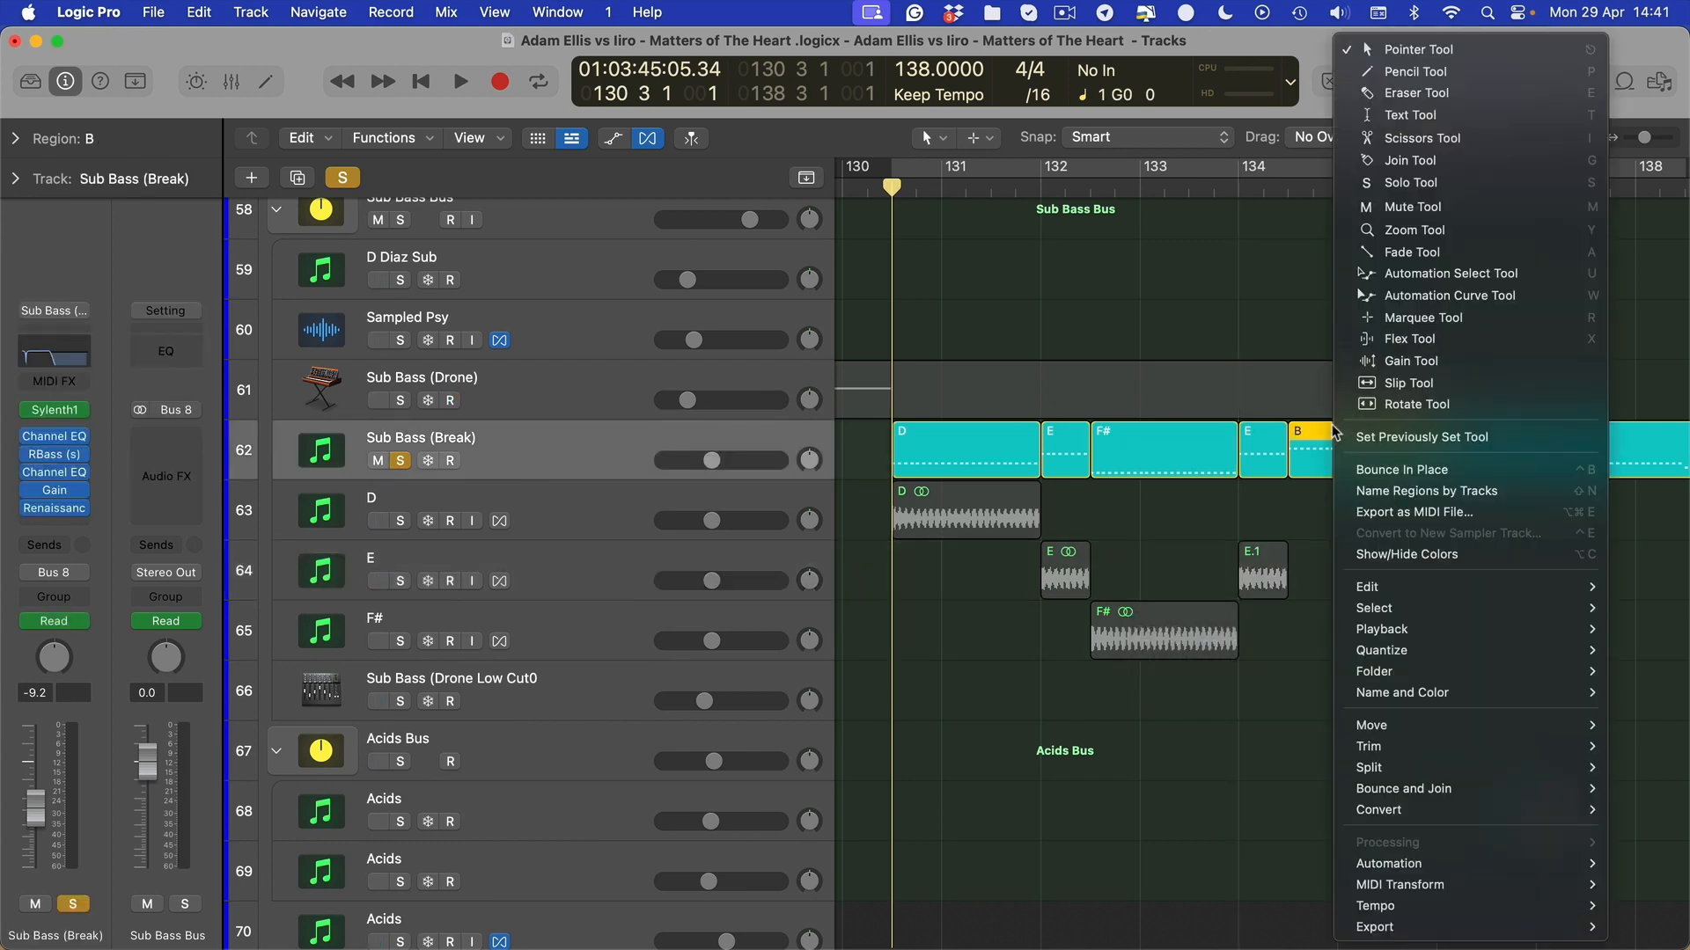
pyautogui.click(1379, 472)
pyautogui.press('Escape')
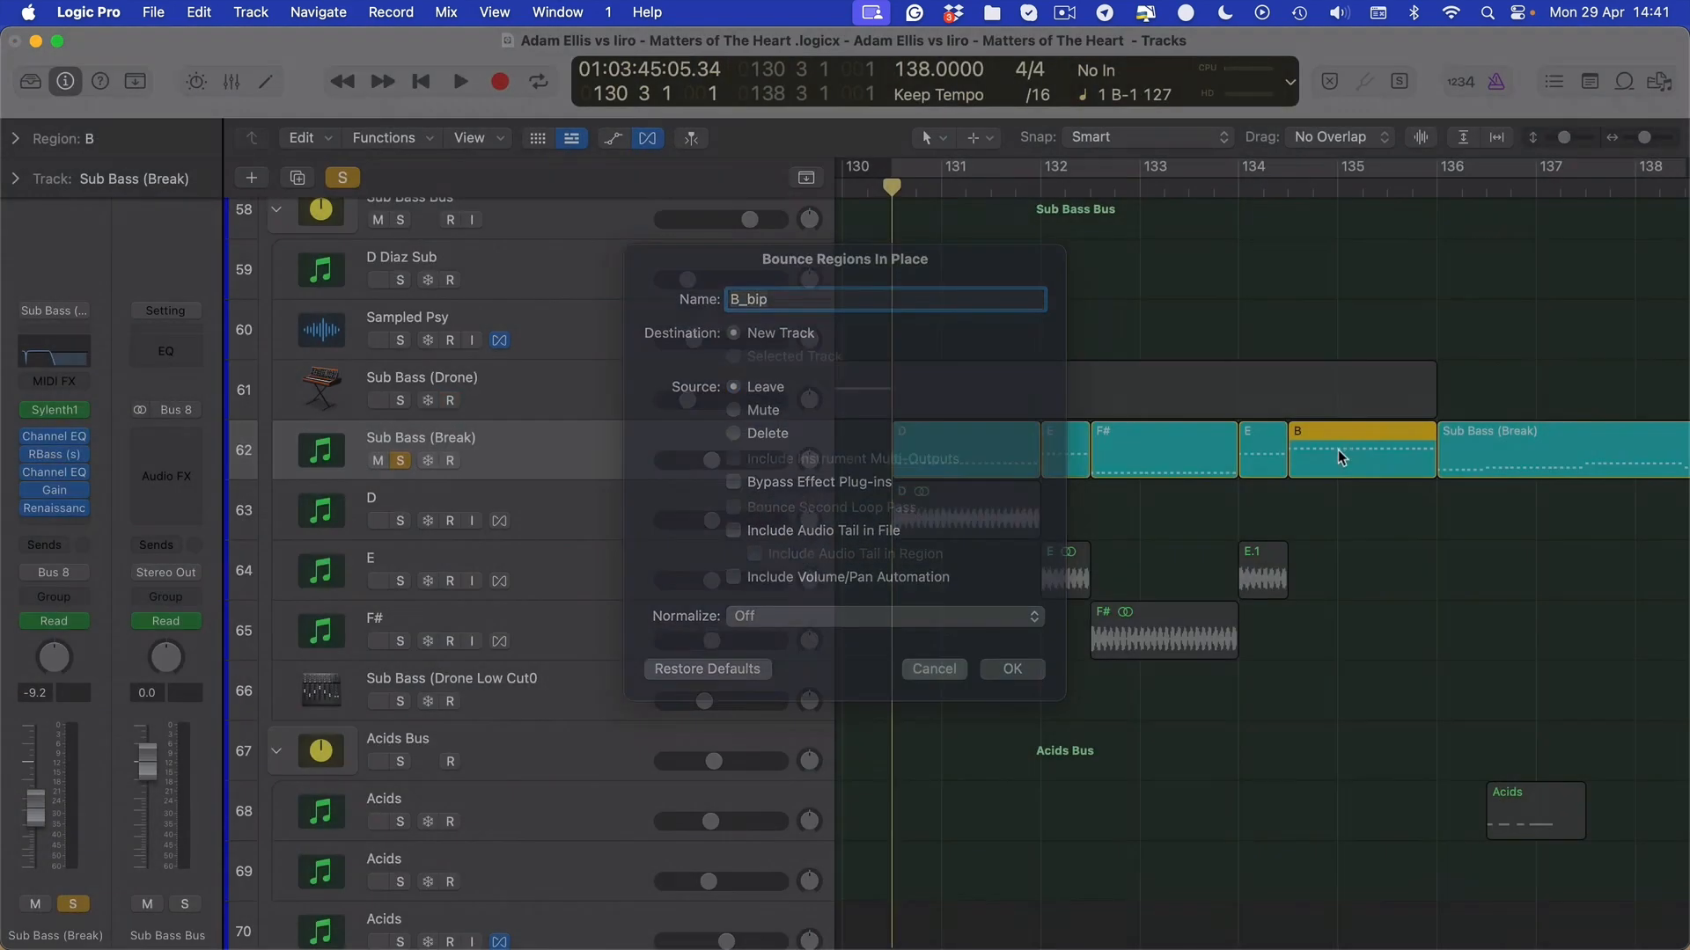
# Bounce the B region in place to a new track named B and trim its loops back to bar 136
pyautogui.rightClick(1344, 449)
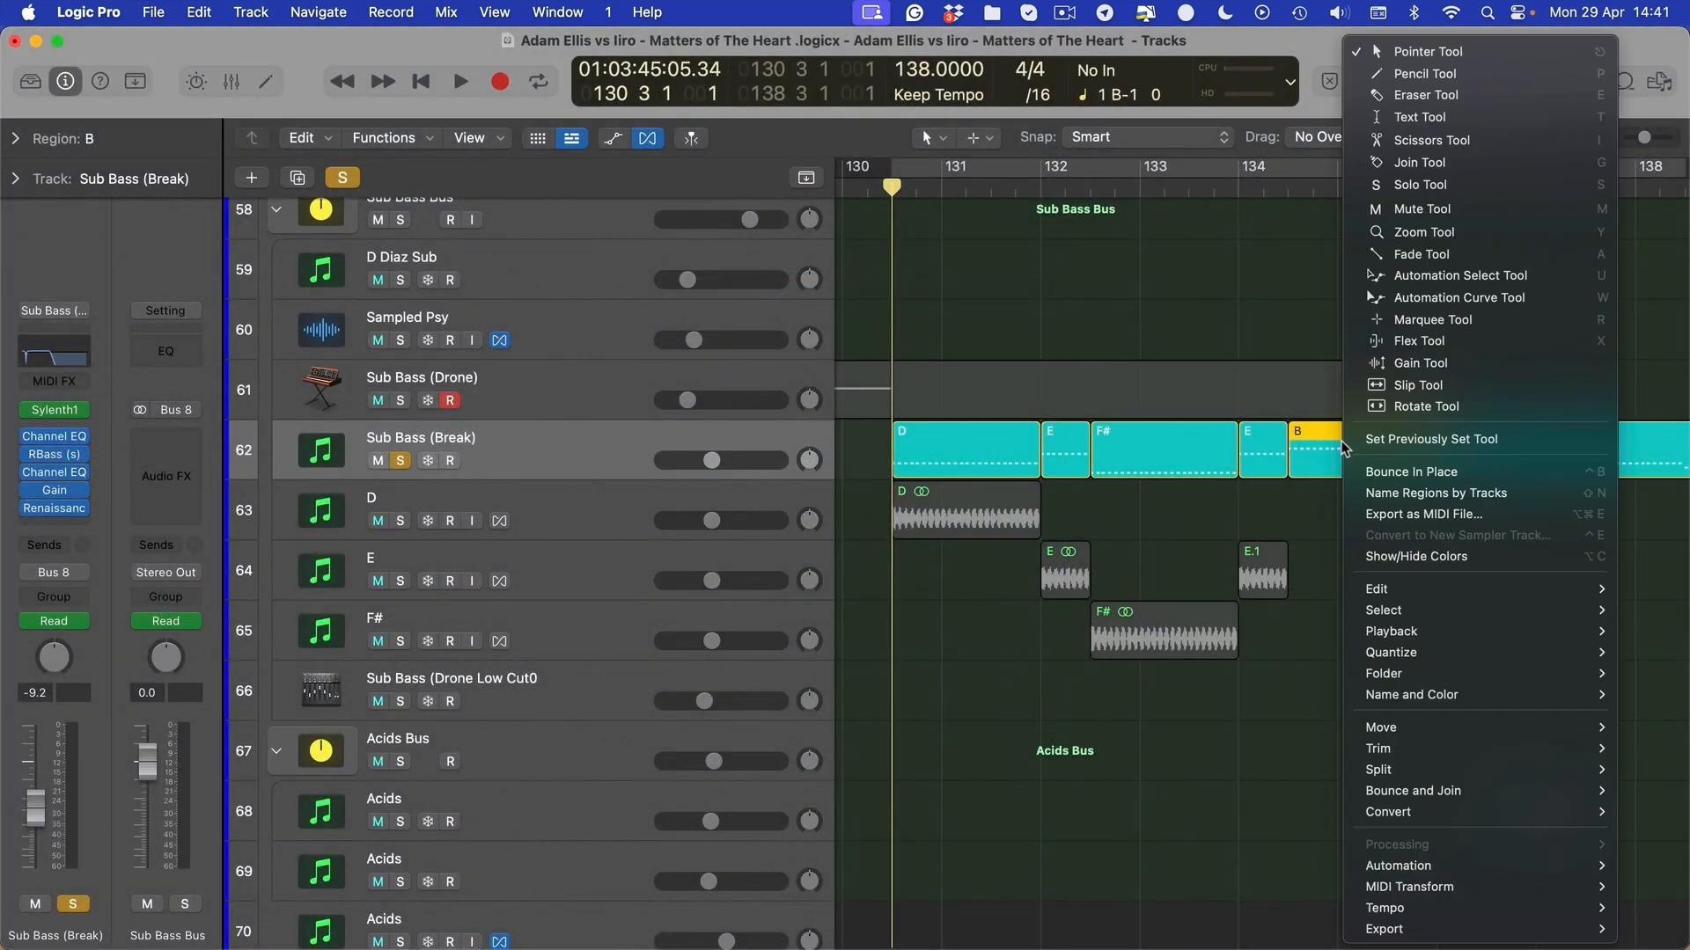
pyautogui.click(1412, 470)
pyautogui.press('Return')
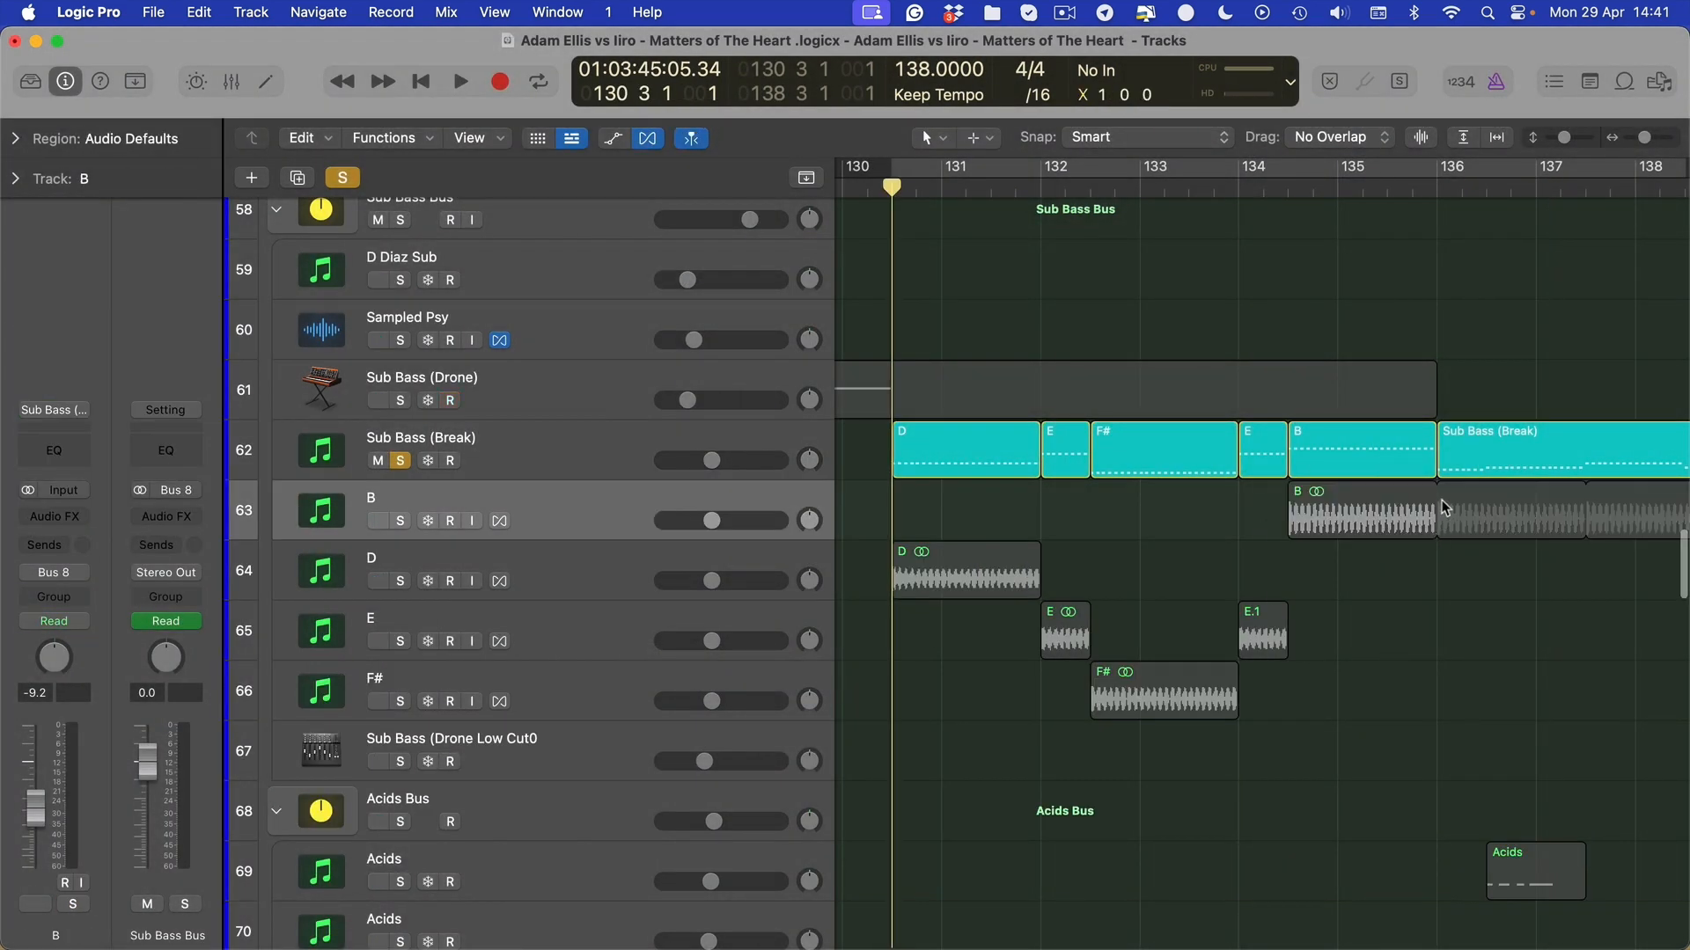
pyautogui.moveTo(1440, 498); pyautogui.dragTo(1434, 506)
# Set the cycle range from bar 131 to bar 136 over the bounced bass regions
pyautogui.scroll(-5, 1377, 585)
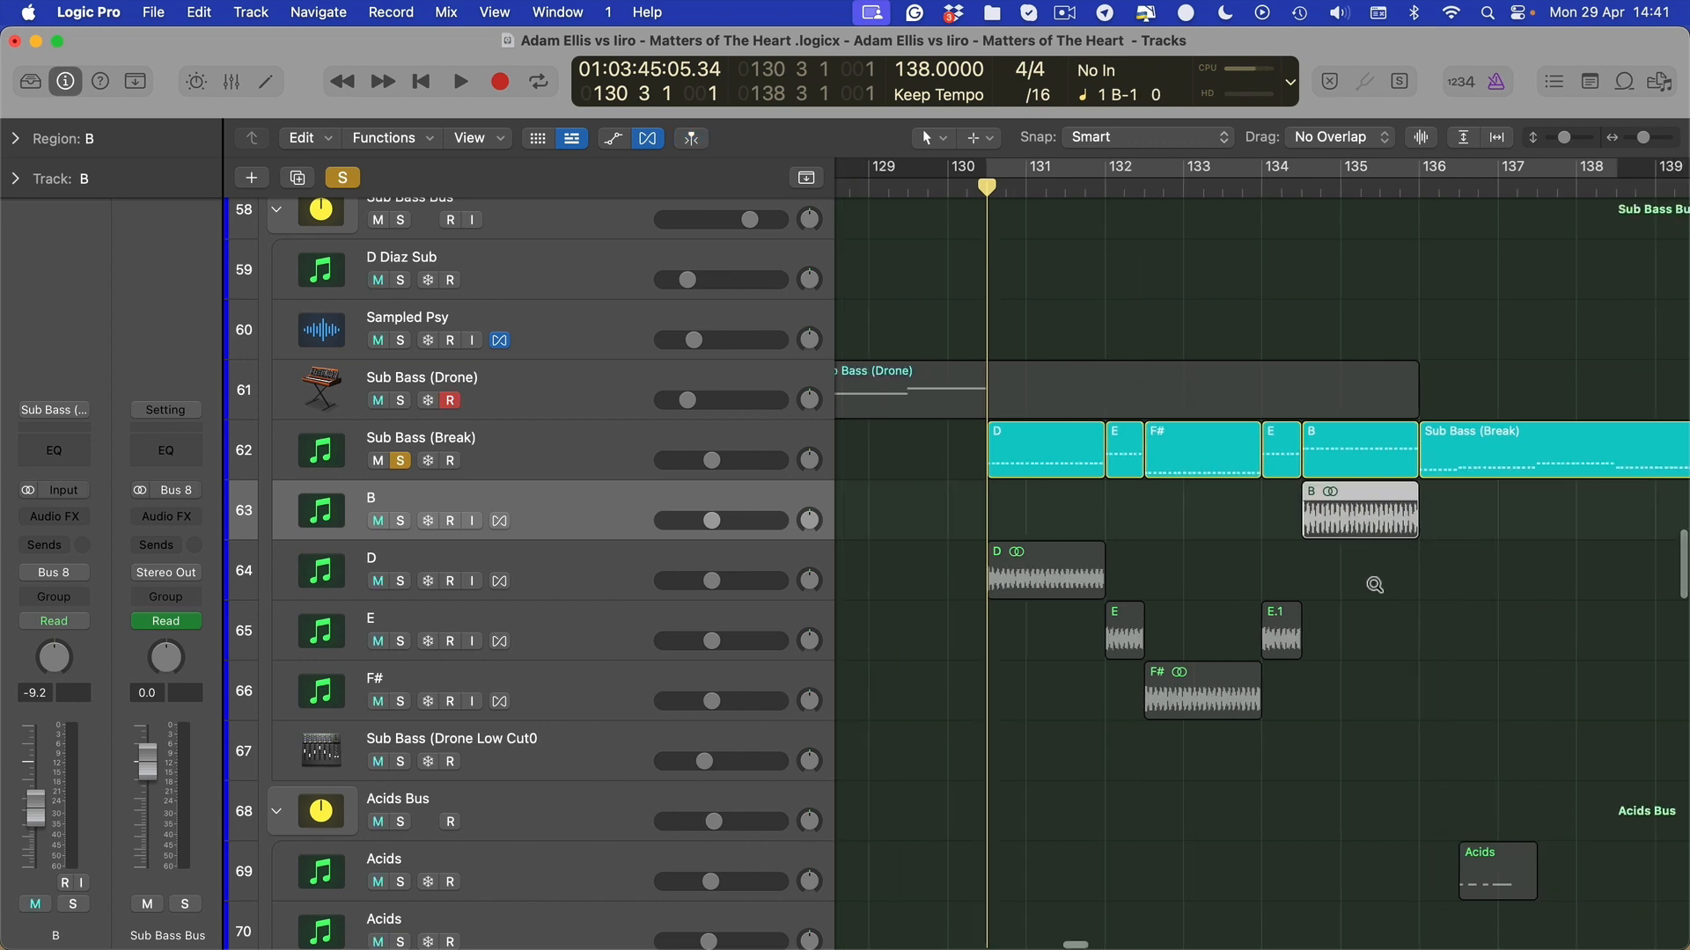
pyautogui.hscroll(5, 1364, 604)
pyautogui.scroll(-3, 1275, 621)
pyautogui.hscroll(-4, 1275, 617)
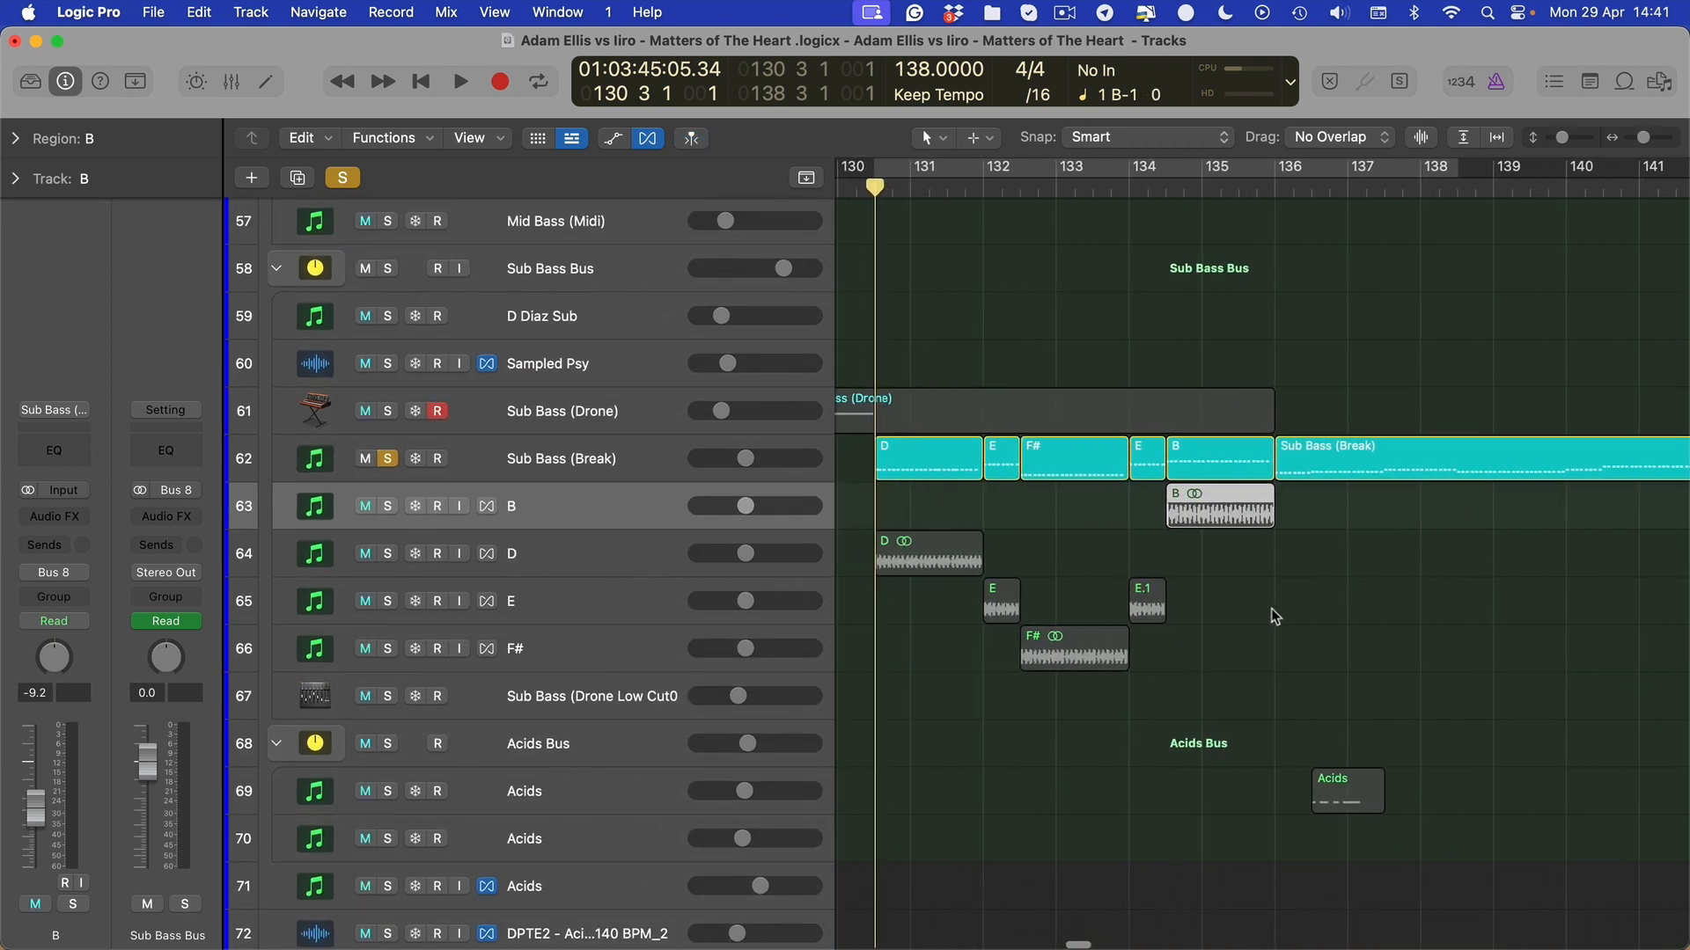
pyautogui.click(892, 183)
pyautogui.moveTo(895, 183); pyautogui.dragTo(1283, 183)
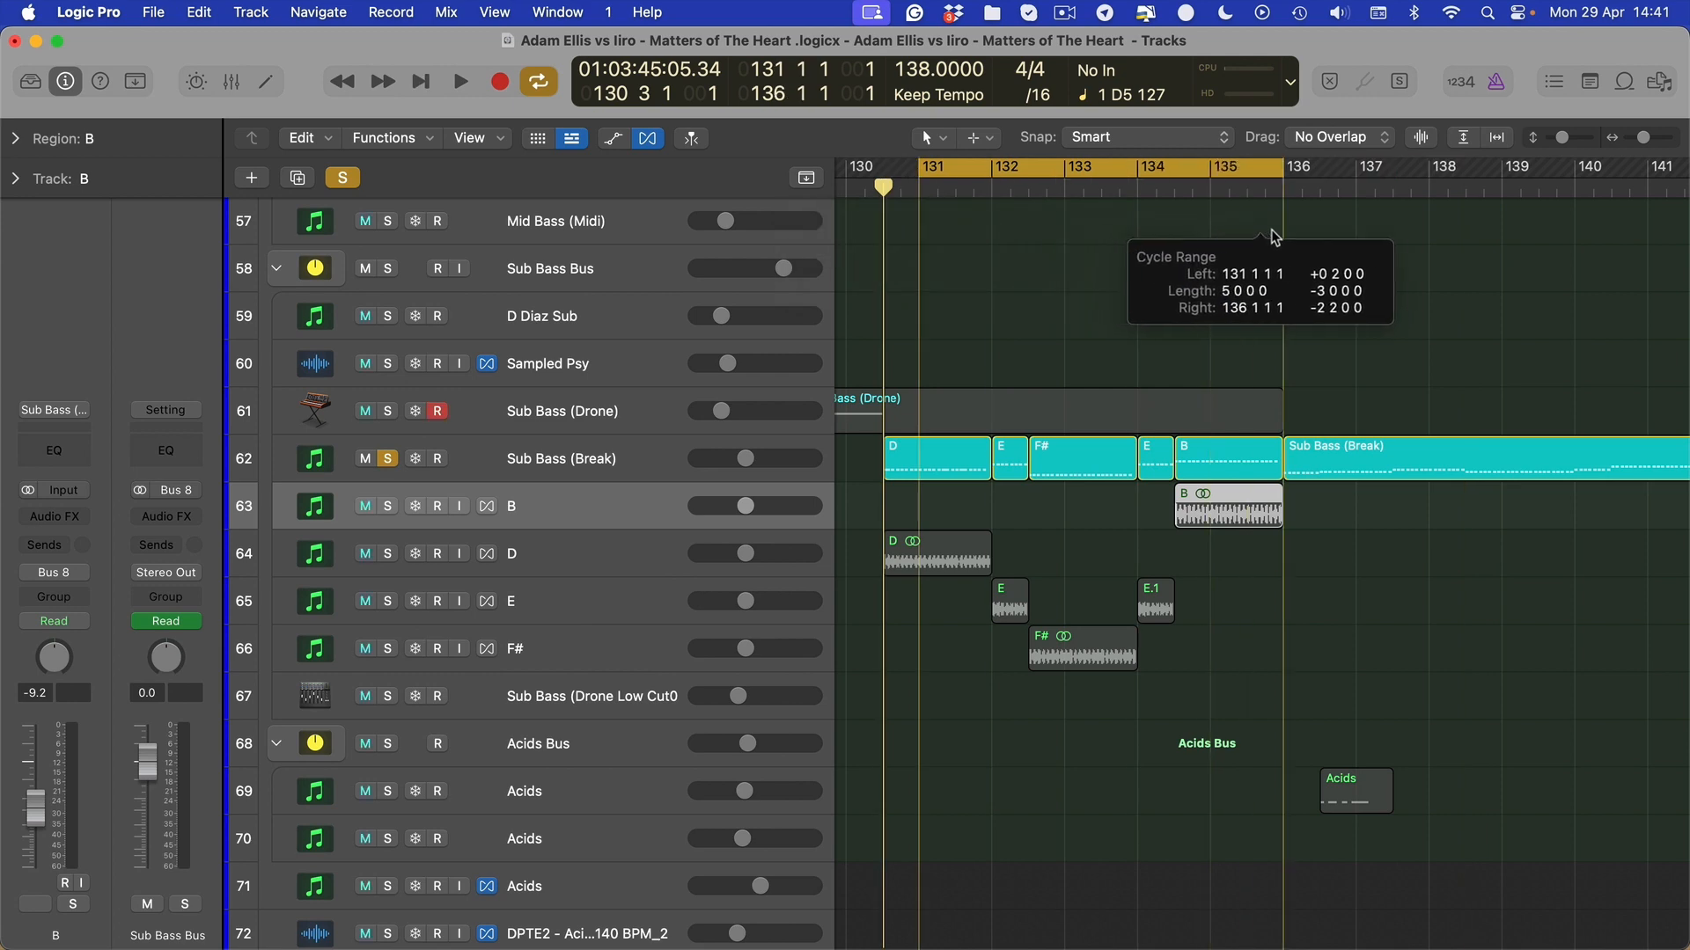
pyautogui.scroll(5, 1131, 596)
pyautogui.scroll(-5, 1130, 595)
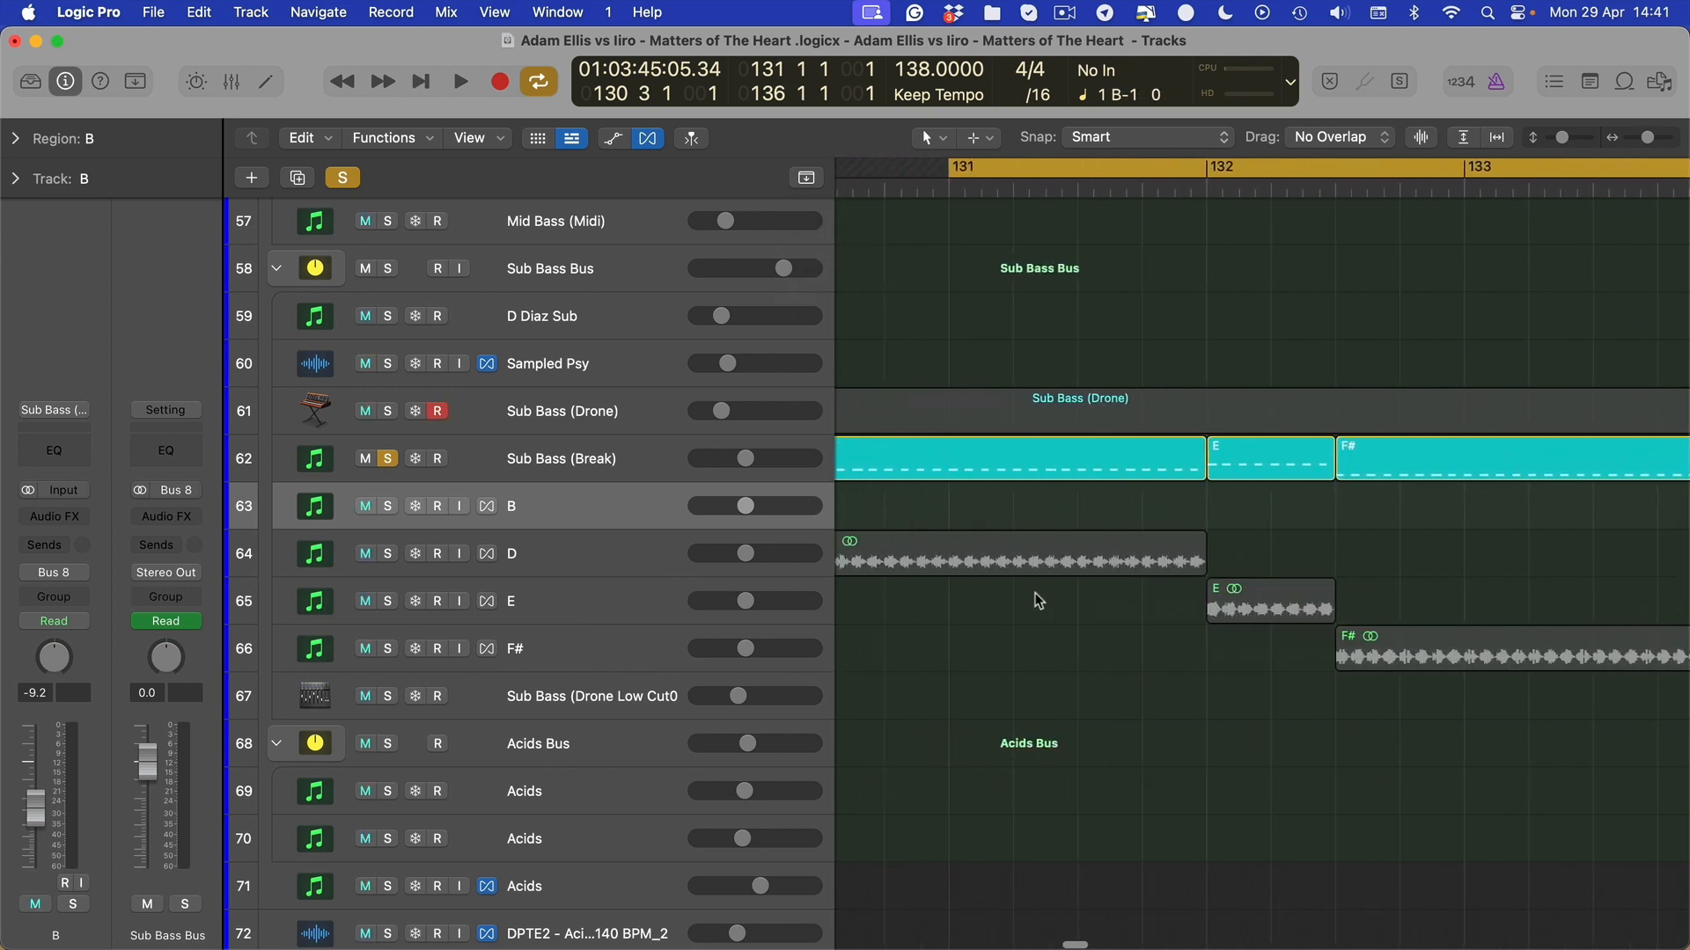
pyautogui.hscroll(-4, 1037, 584)
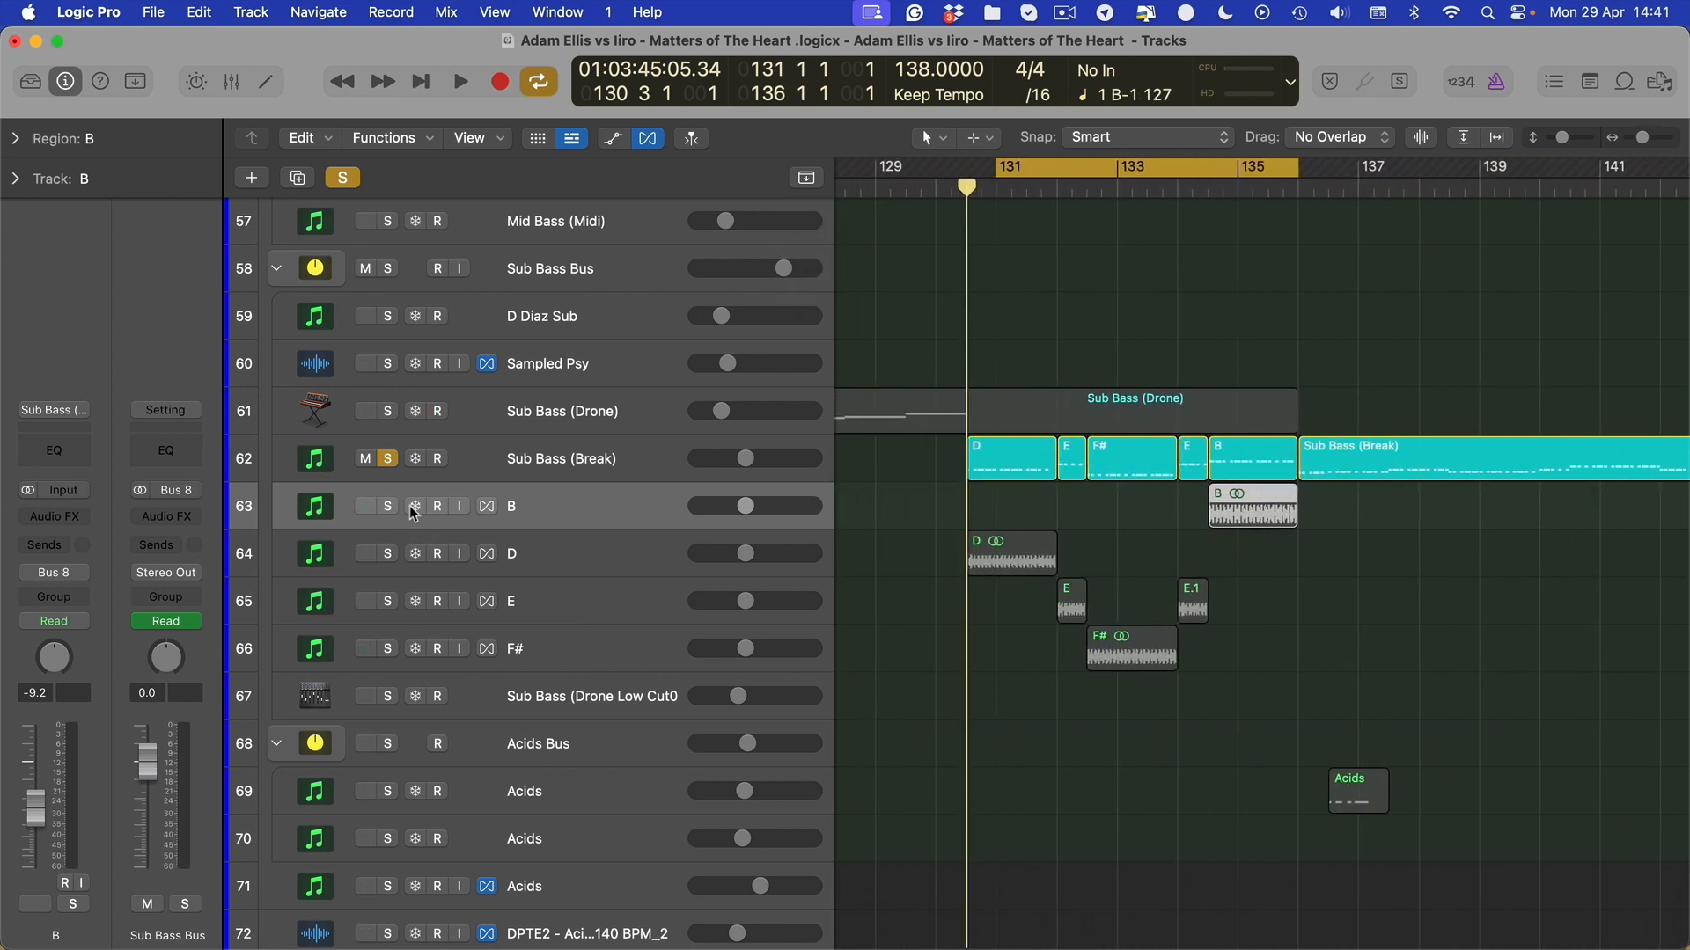
# Solo the bounced B track, and mute and unsolo the Sub Bass (Break) track
pyautogui.click(388, 506)
pyautogui.click(365, 458)
pyautogui.click(387, 459)
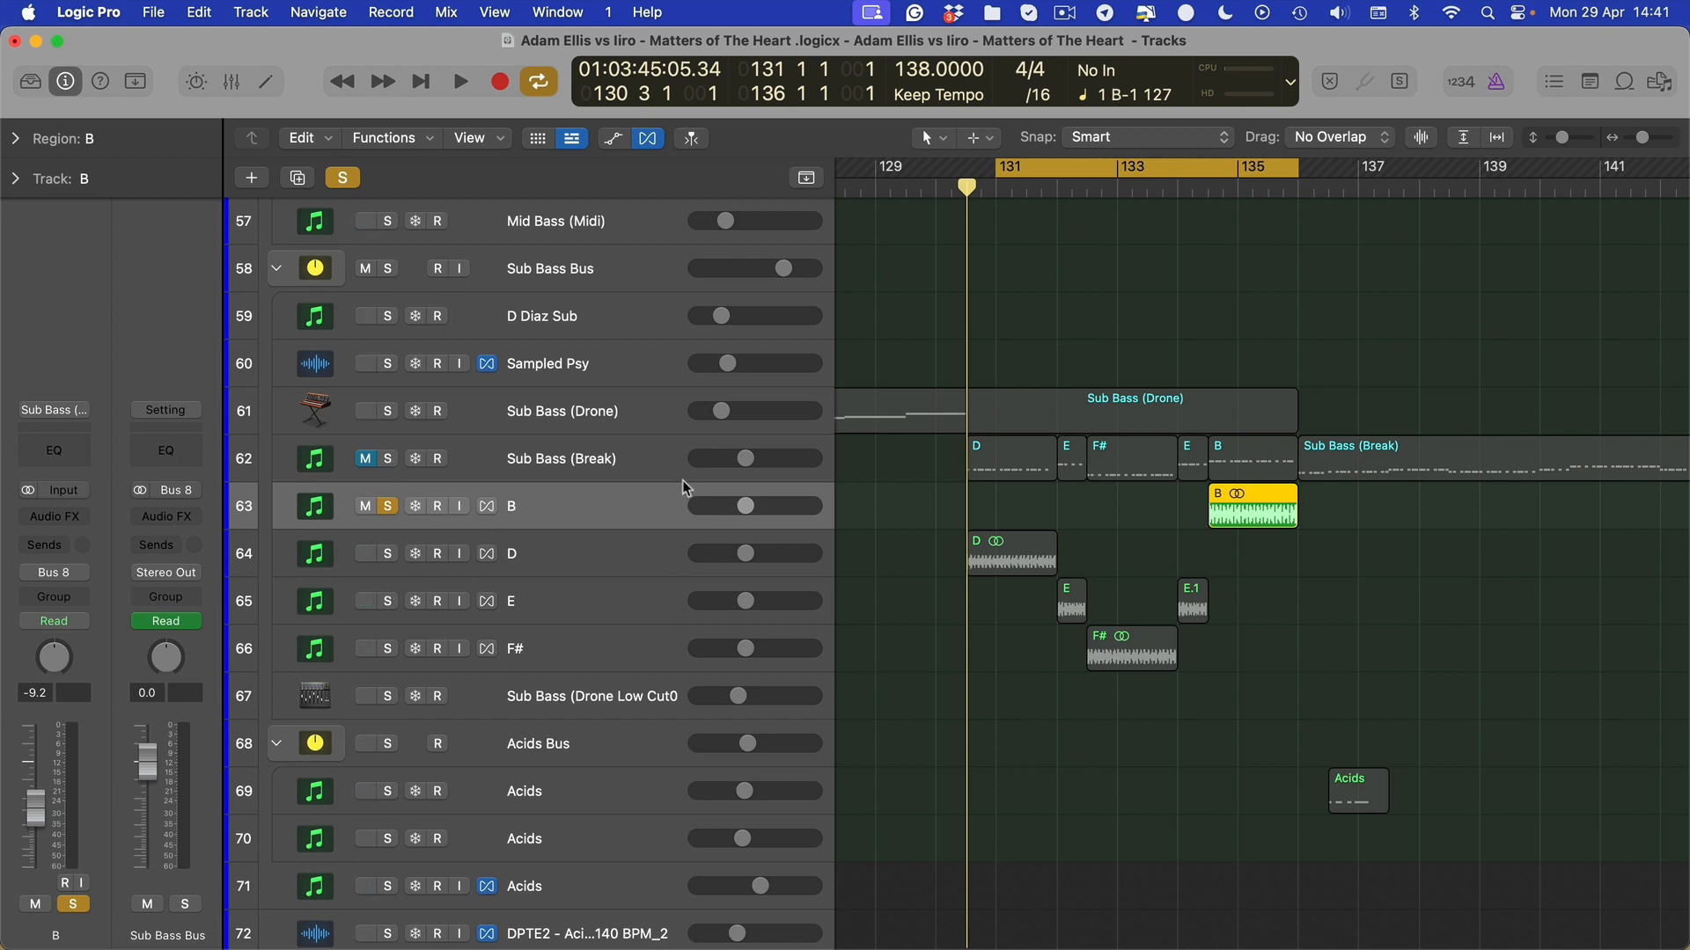
# Unsolo the B track and move it below the F# track
pyautogui.hscroll(-1, 444, 541)
pyautogui.press('s')
pyautogui.moveTo(533, 502); pyautogui.dragTo(721, 673)
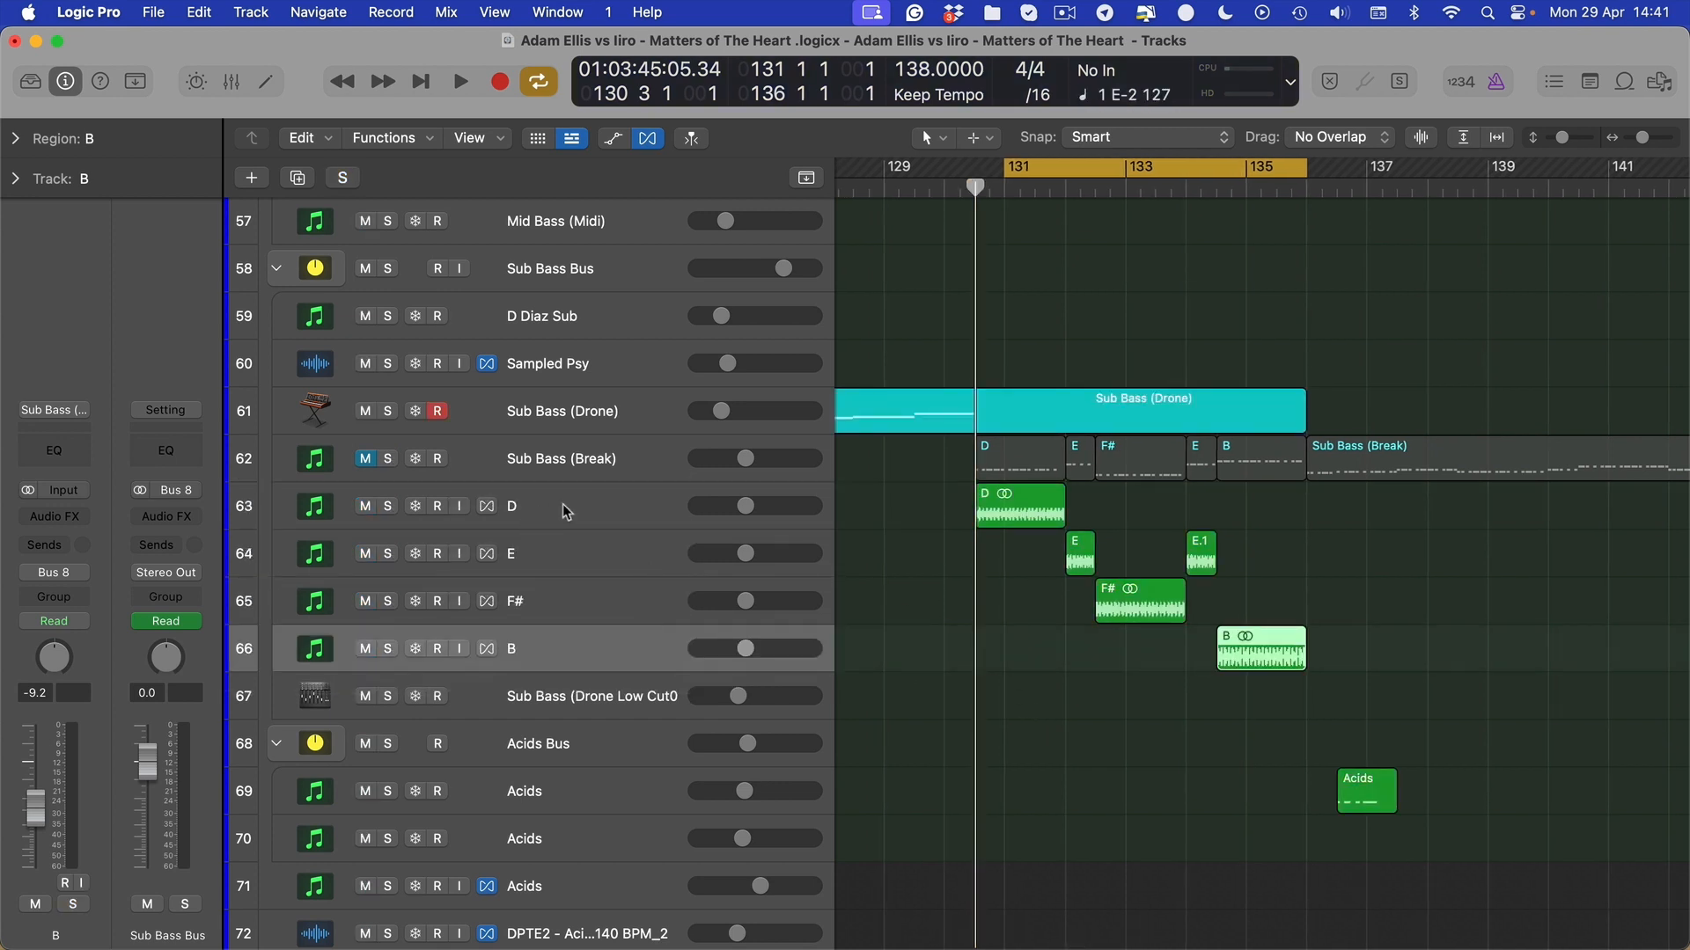
# Solo the bounced D track and select the Refrence Track to bring up the Stereo Out channel strip
pyautogui.click(569, 505)
pyautogui.press('s')
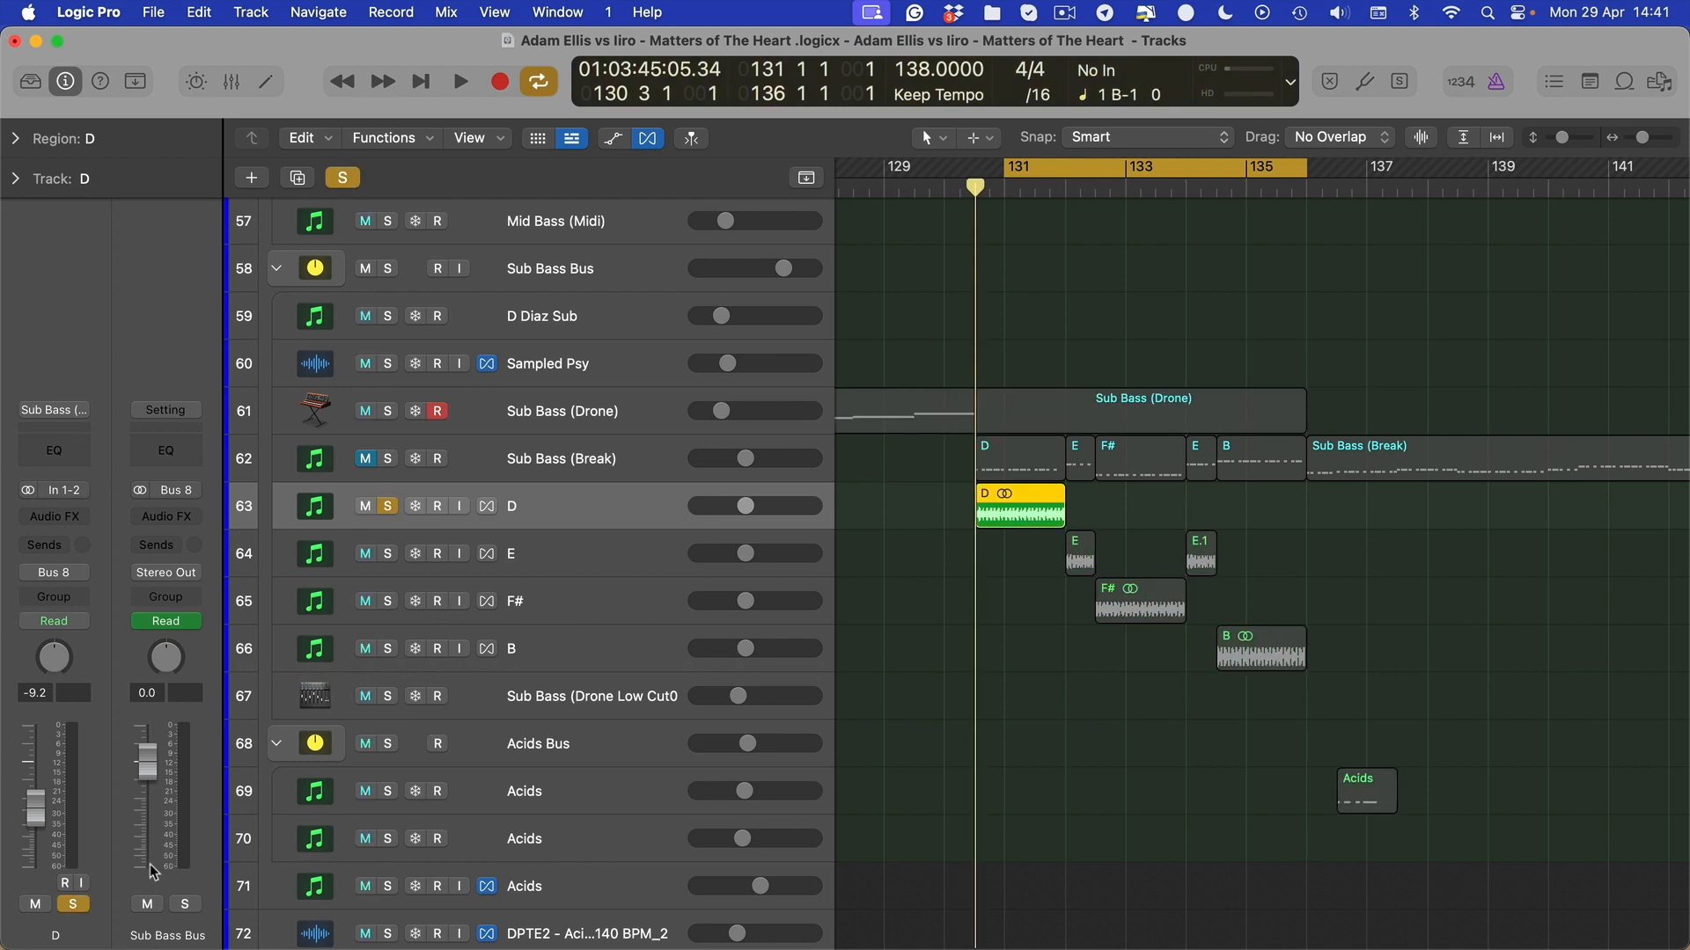
pyautogui.scroll(10, 763, 307)
pyautogui.scroll(15, 763, 307)
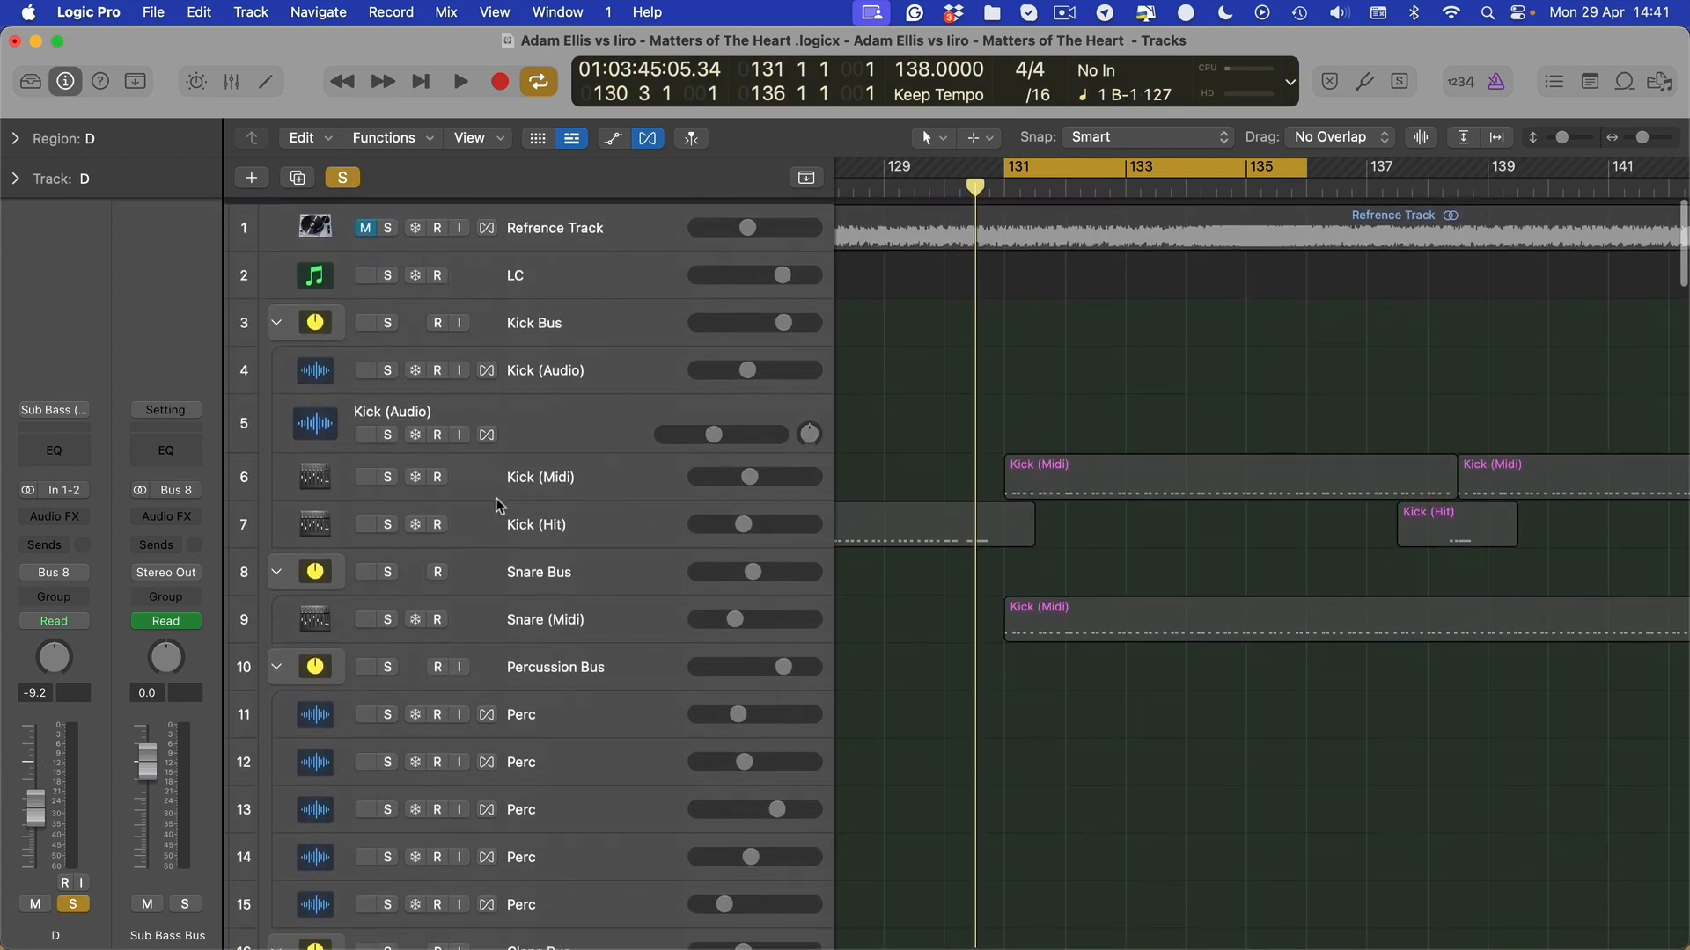
pyautogui.click(609, 220)
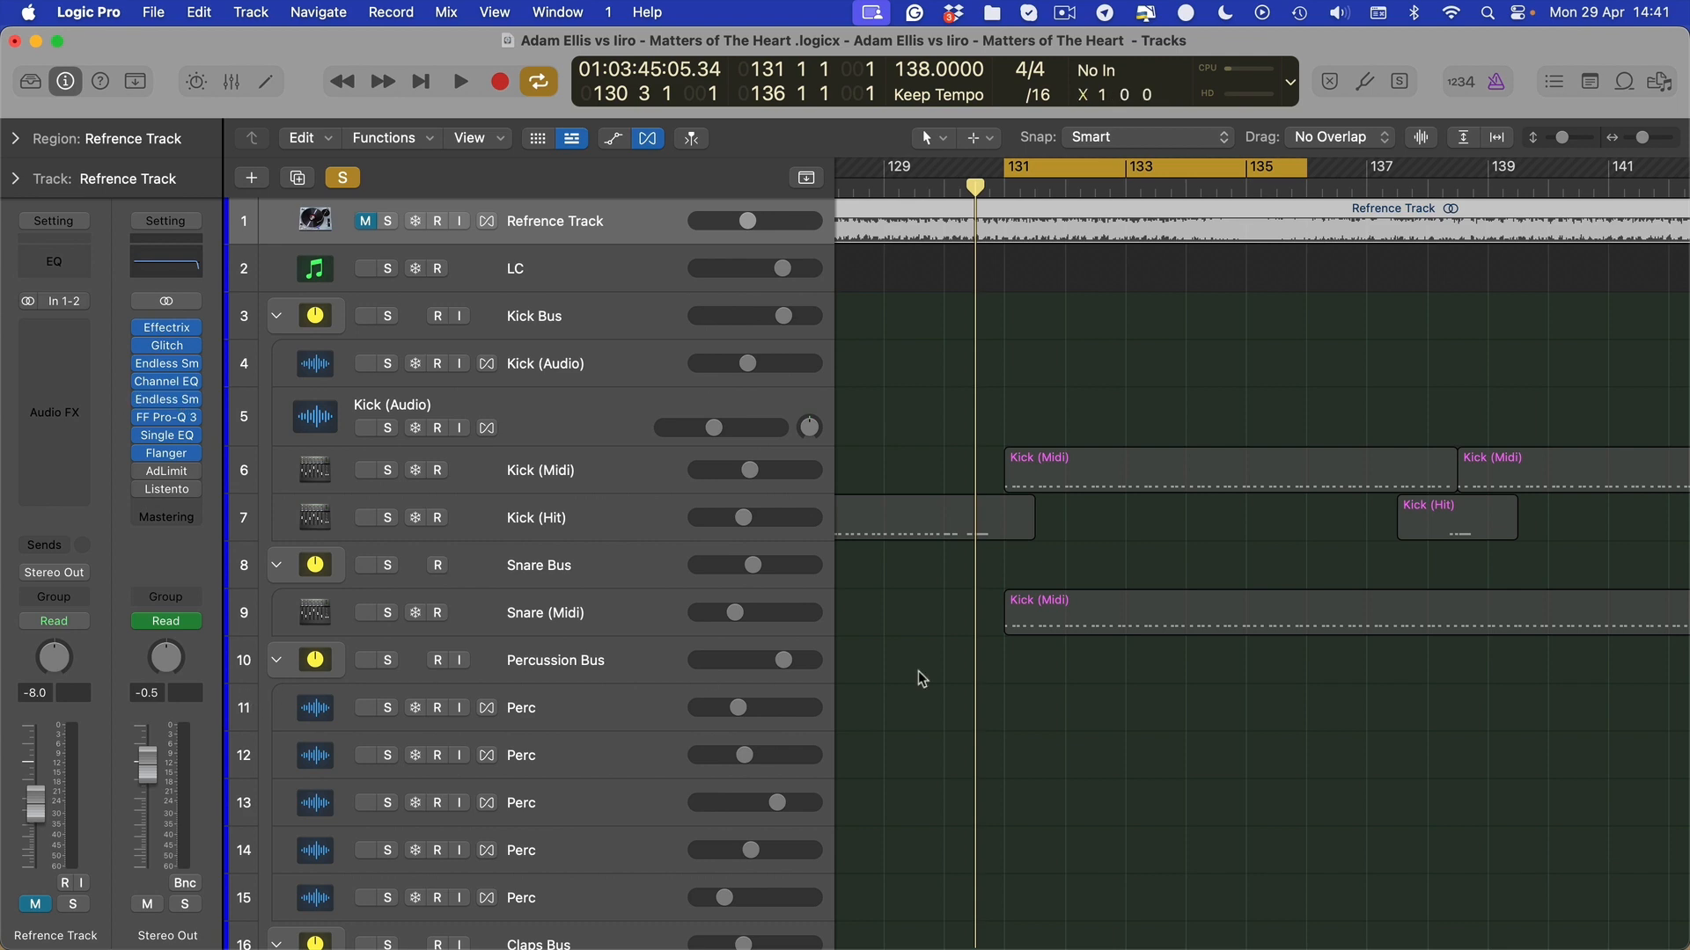
# Set the cycle range to the bounced D region and play it back soloed
pyautogui.scroll(-20, 868, 623)
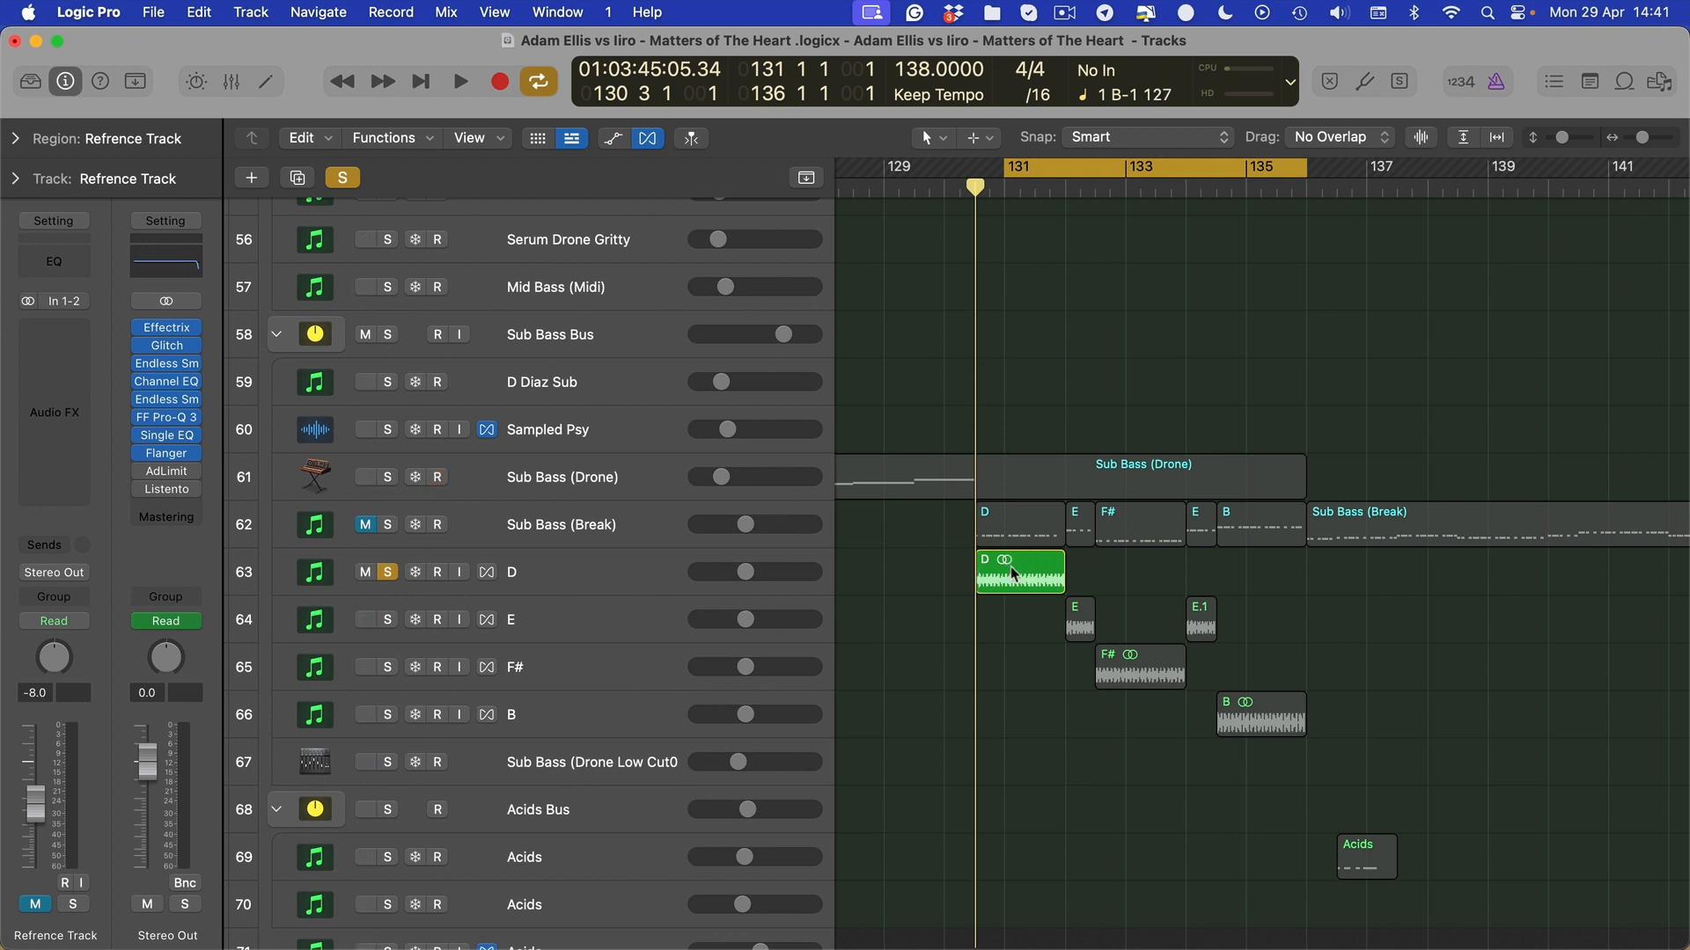
pyautogui.press('super+u')
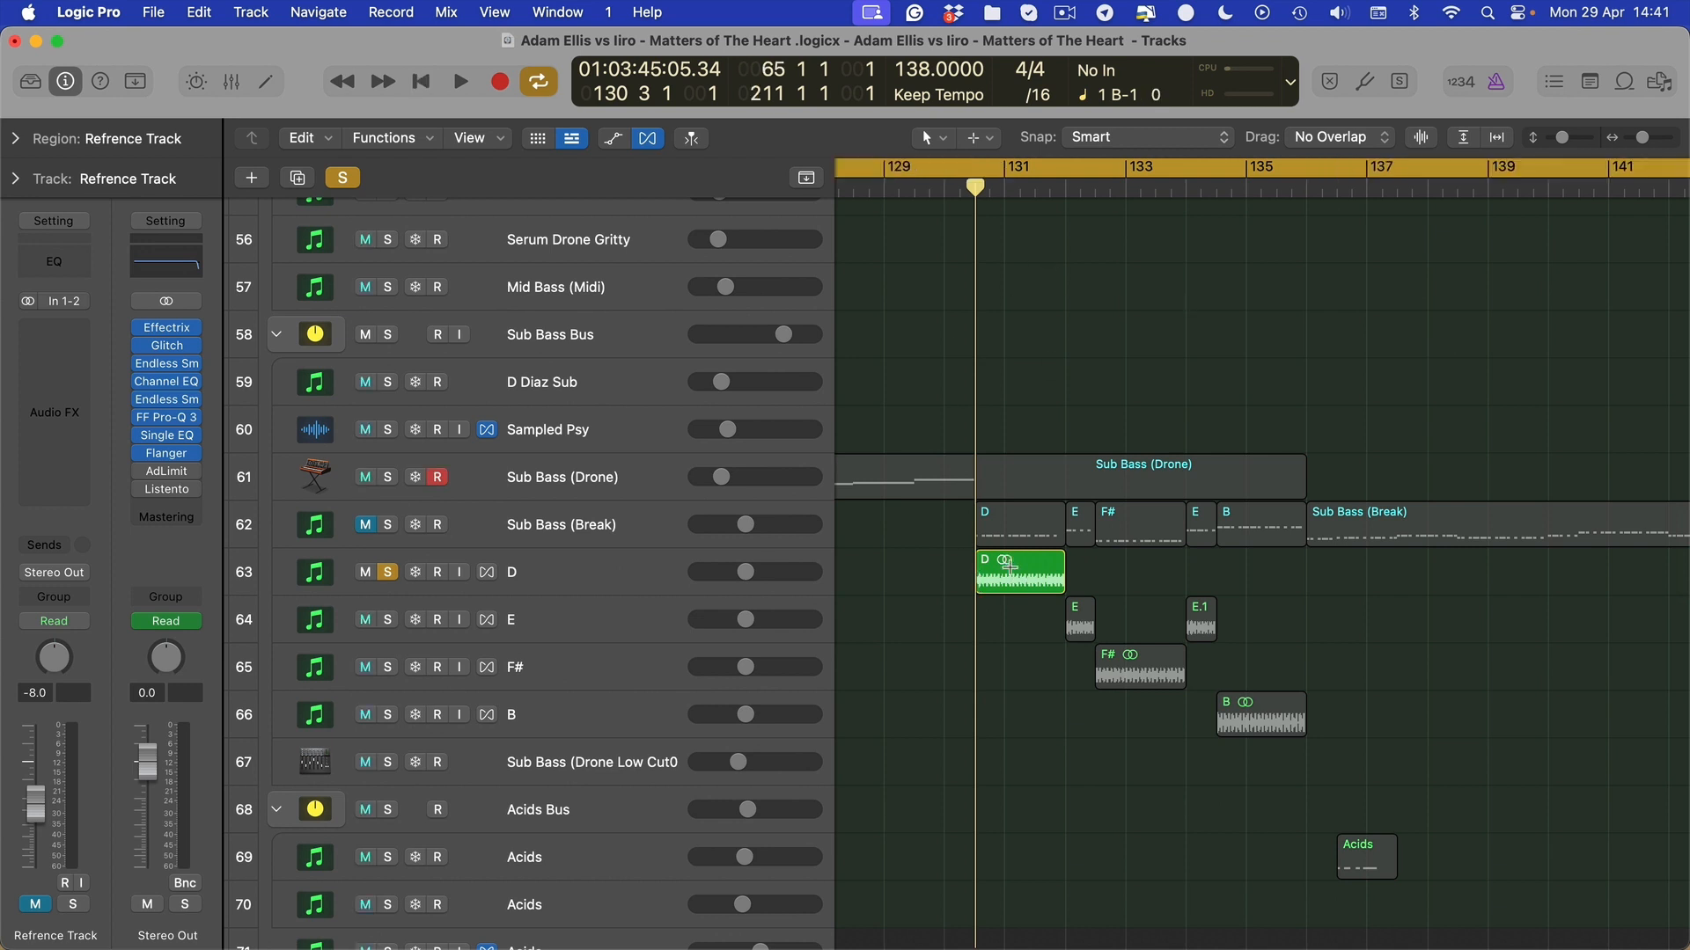
pyautogui.moveTo(1084, 572); pyautogui.dragTo(984, 568)
pyautogui.press('super+u')
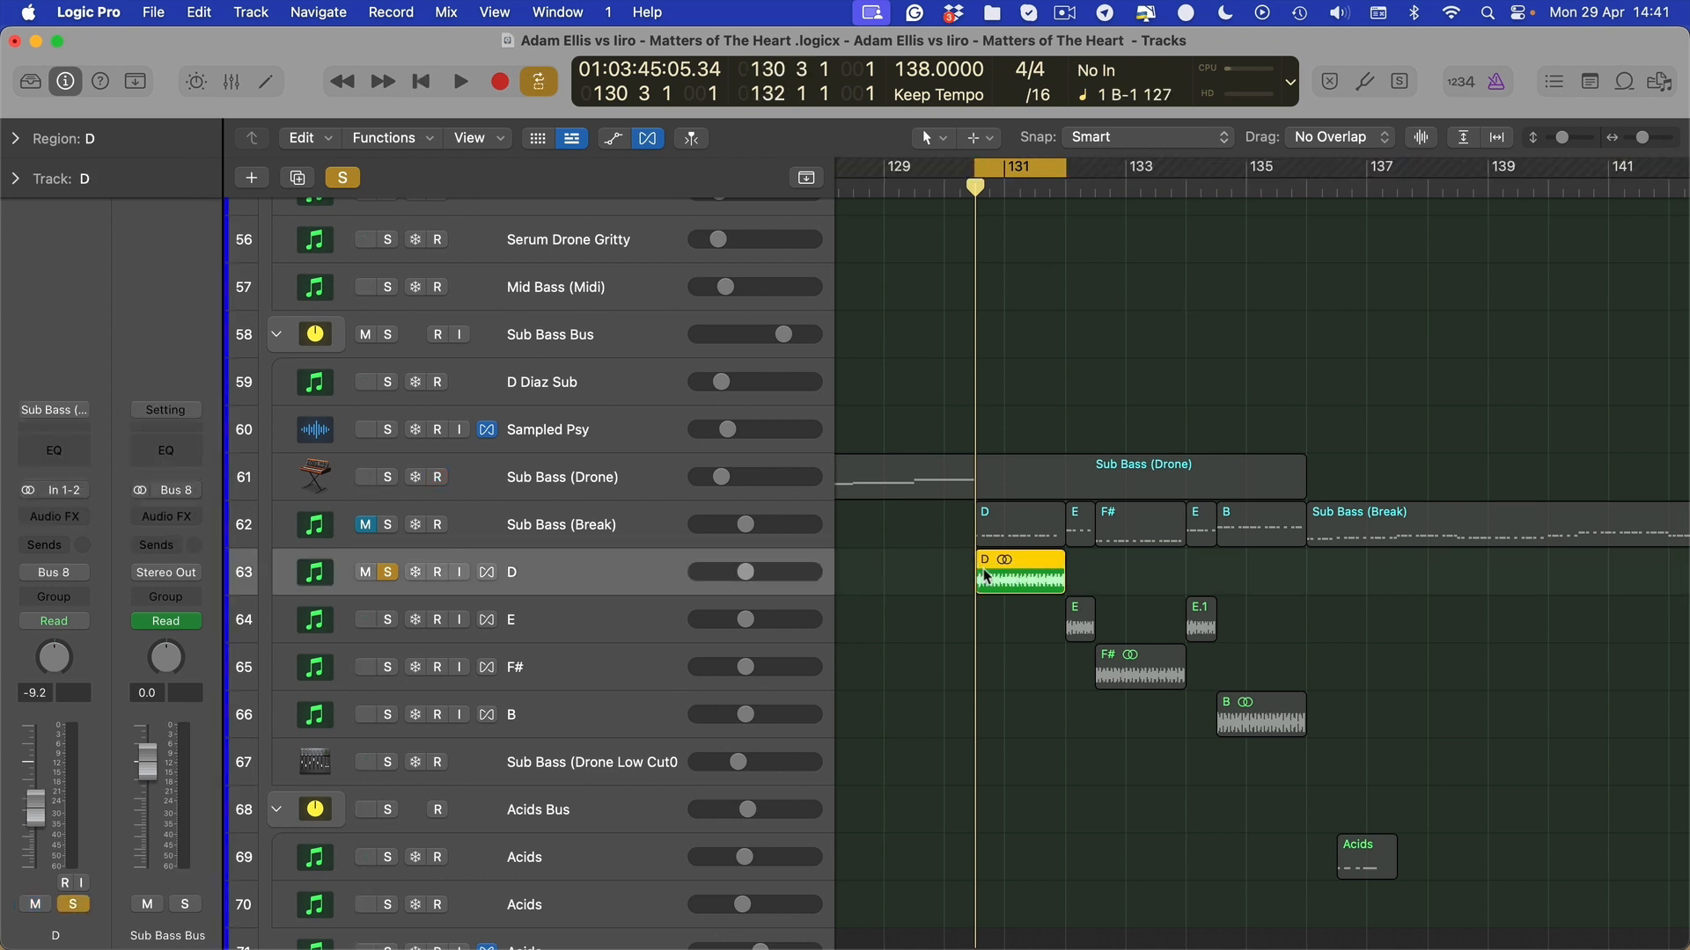
pyautogui.press('space')
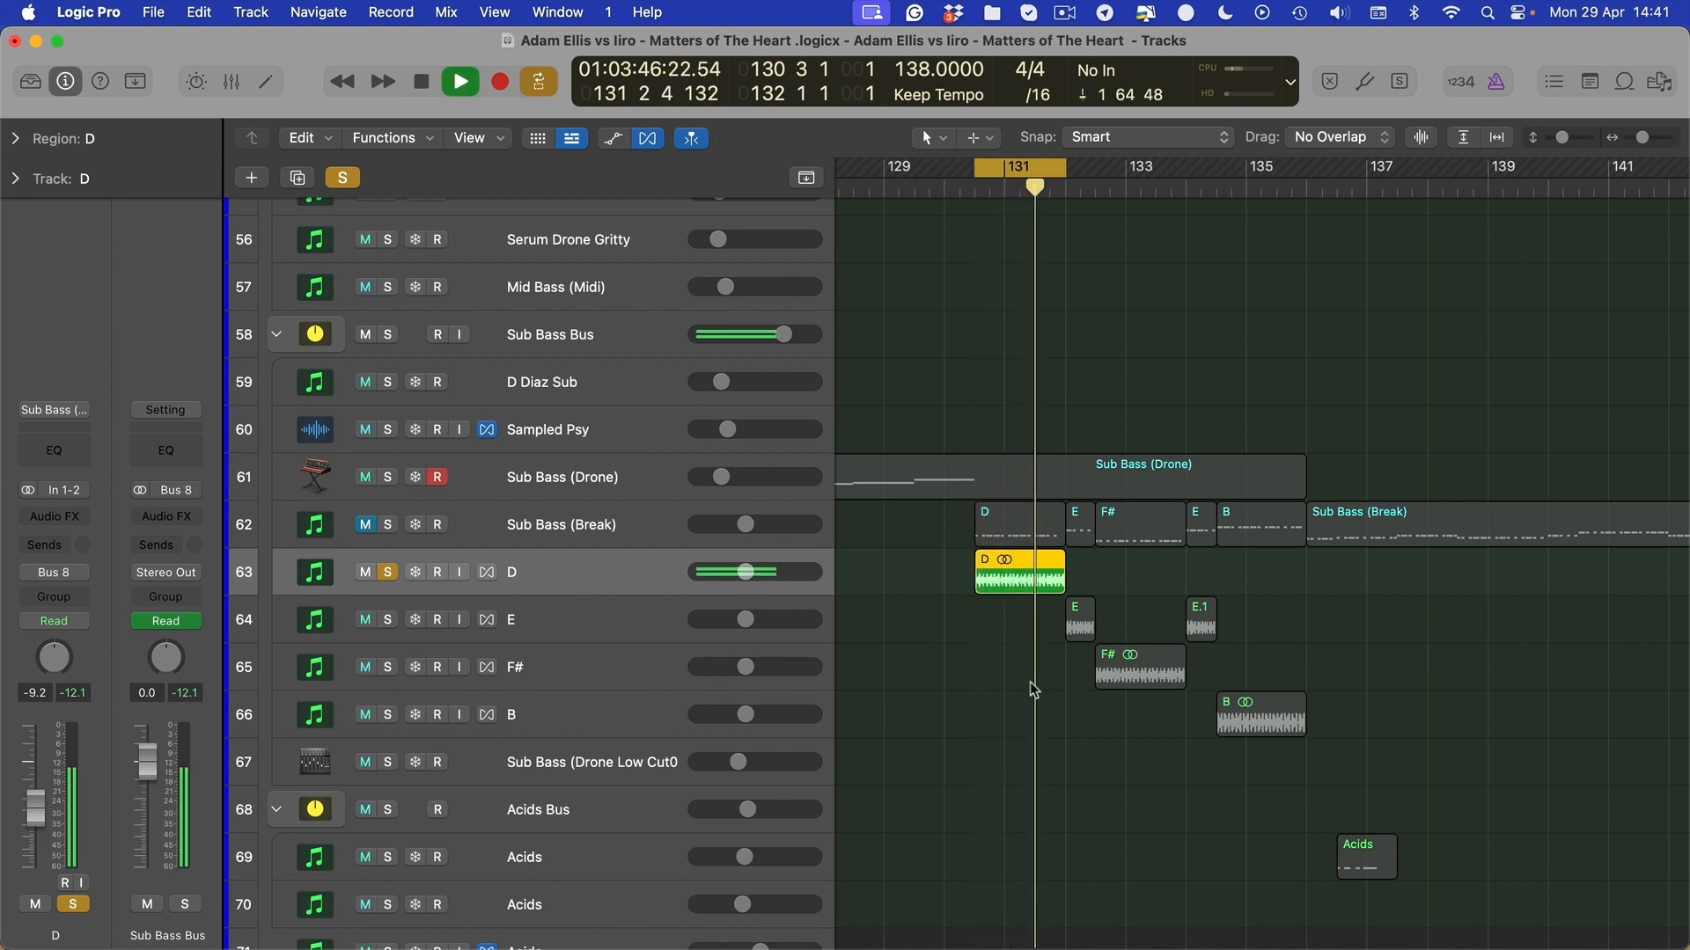
pyautogui.press('space')
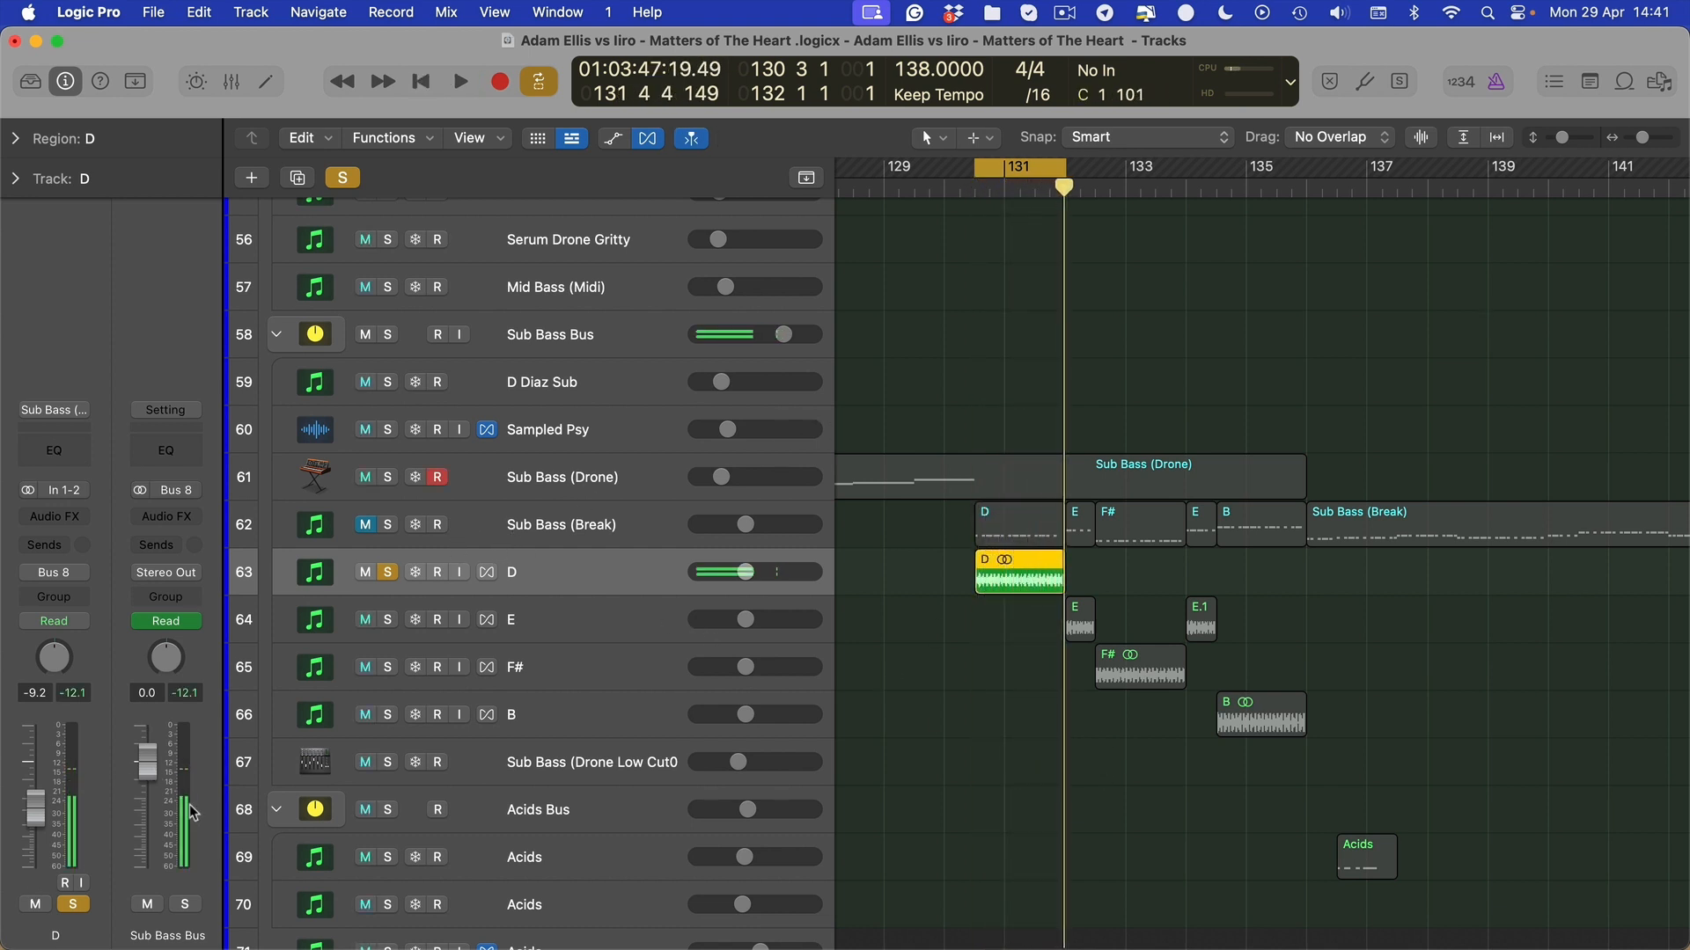
# Select the Refrence Track to check the Stereo Out peak level of the D note, and return to the bass tracks
pyautogui.scroll(20, 579, 224)
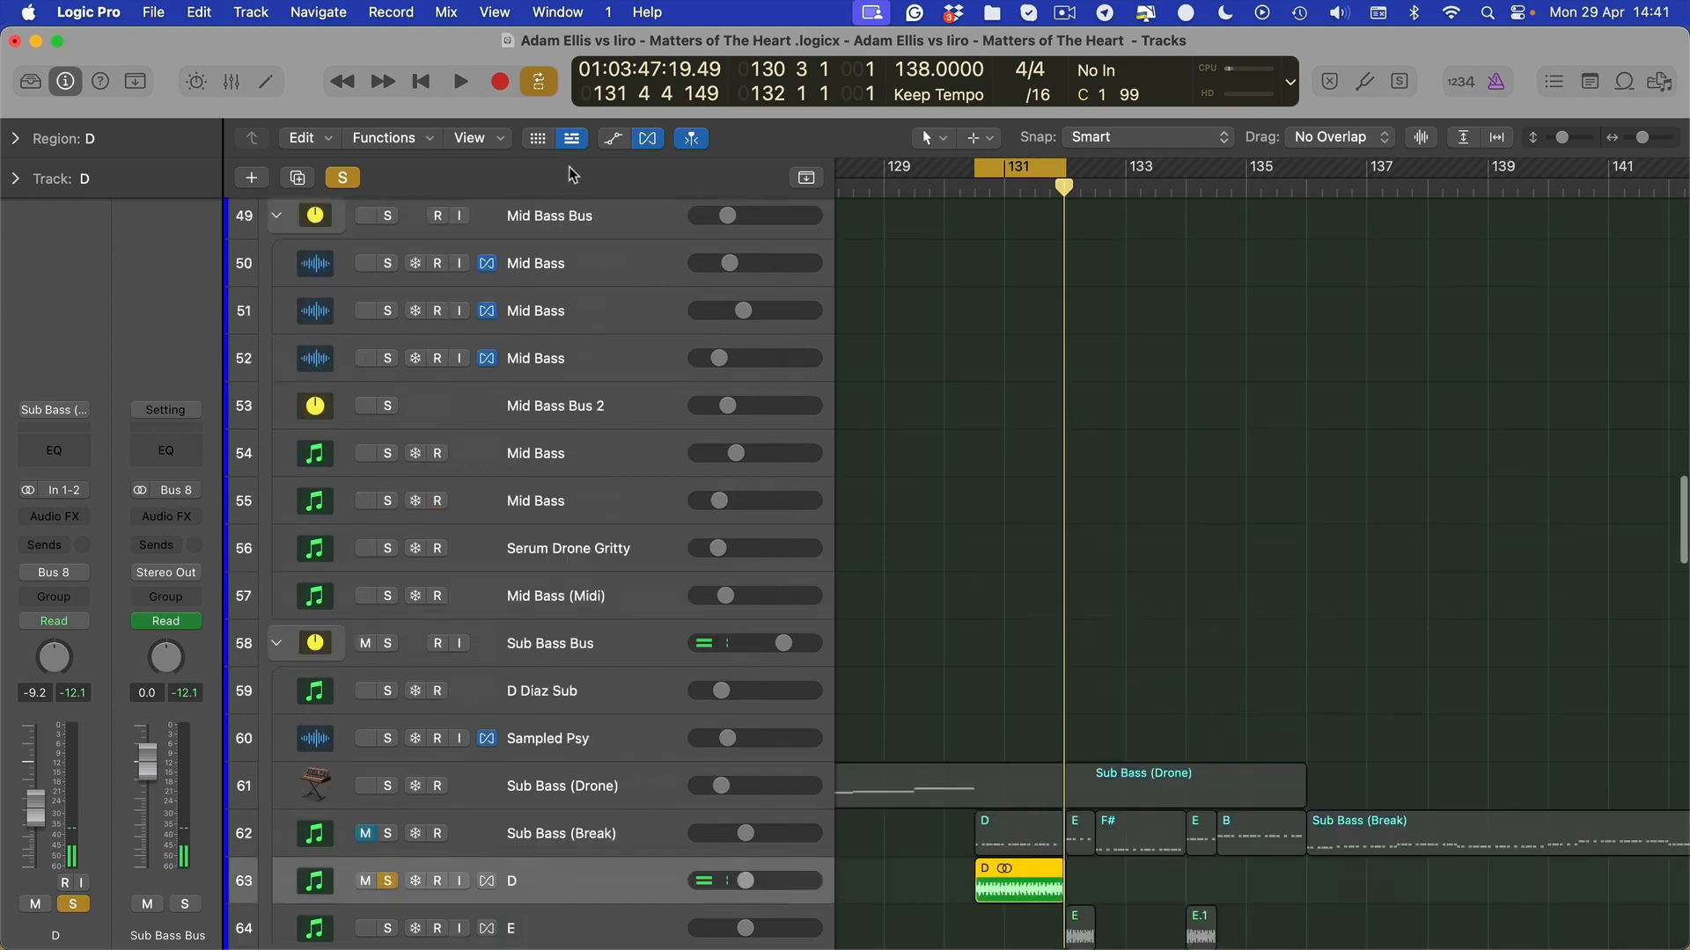
pyautogui.click(647, 228)
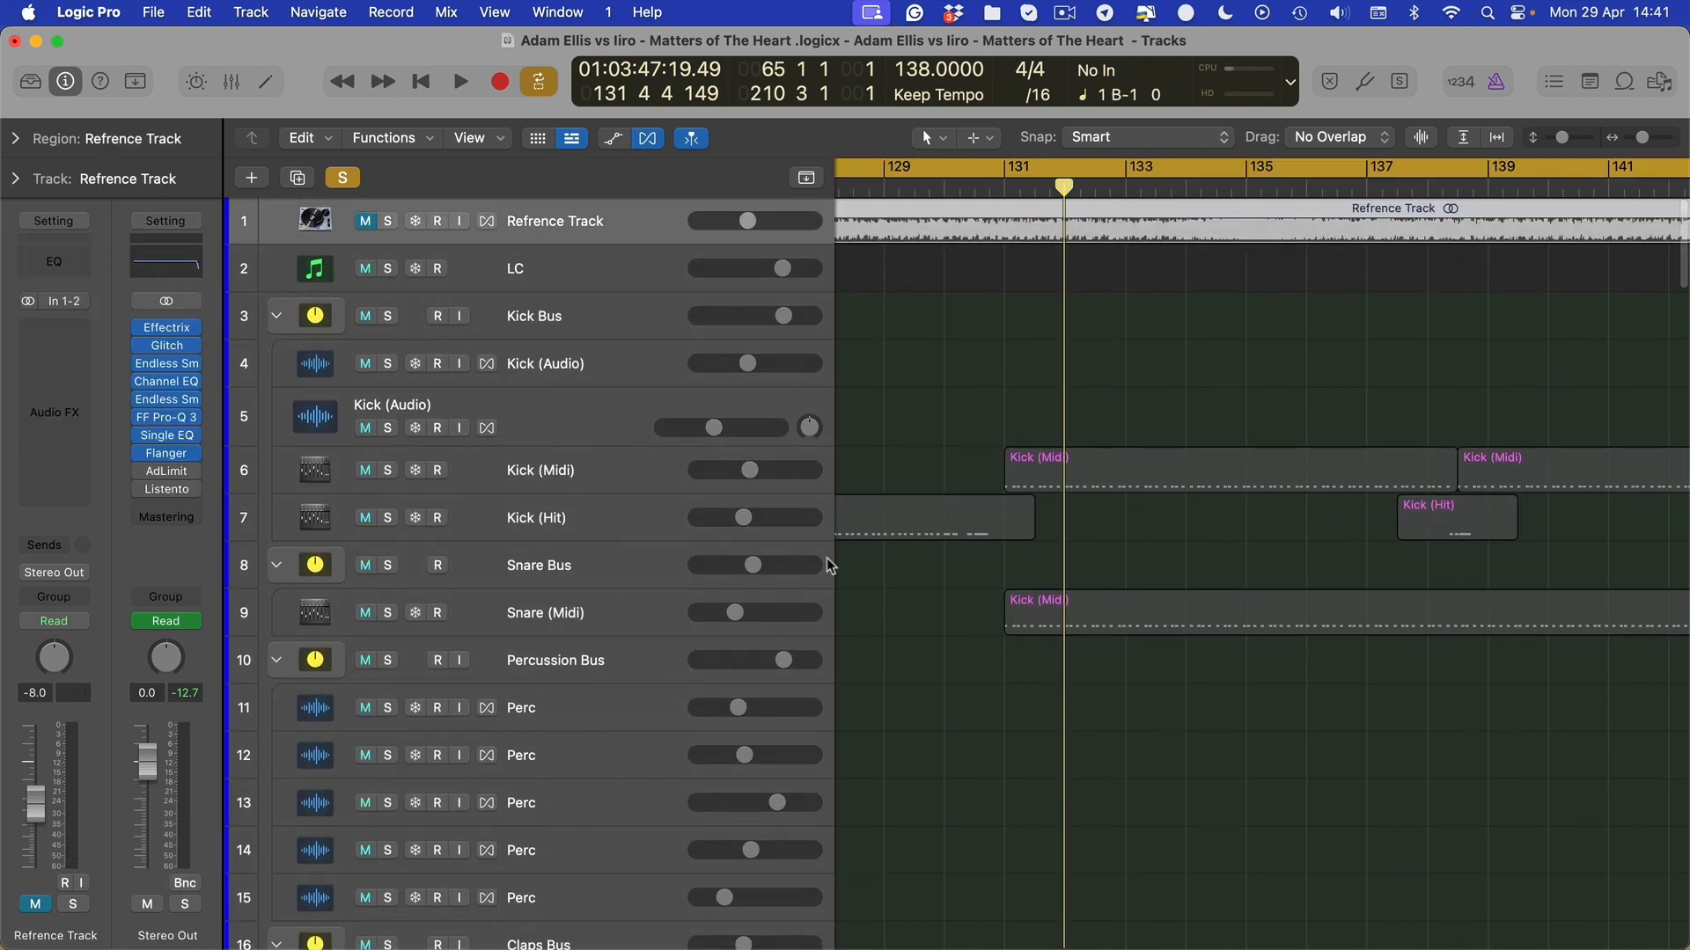
pyautogui.scroll(-20, 1006, 273)
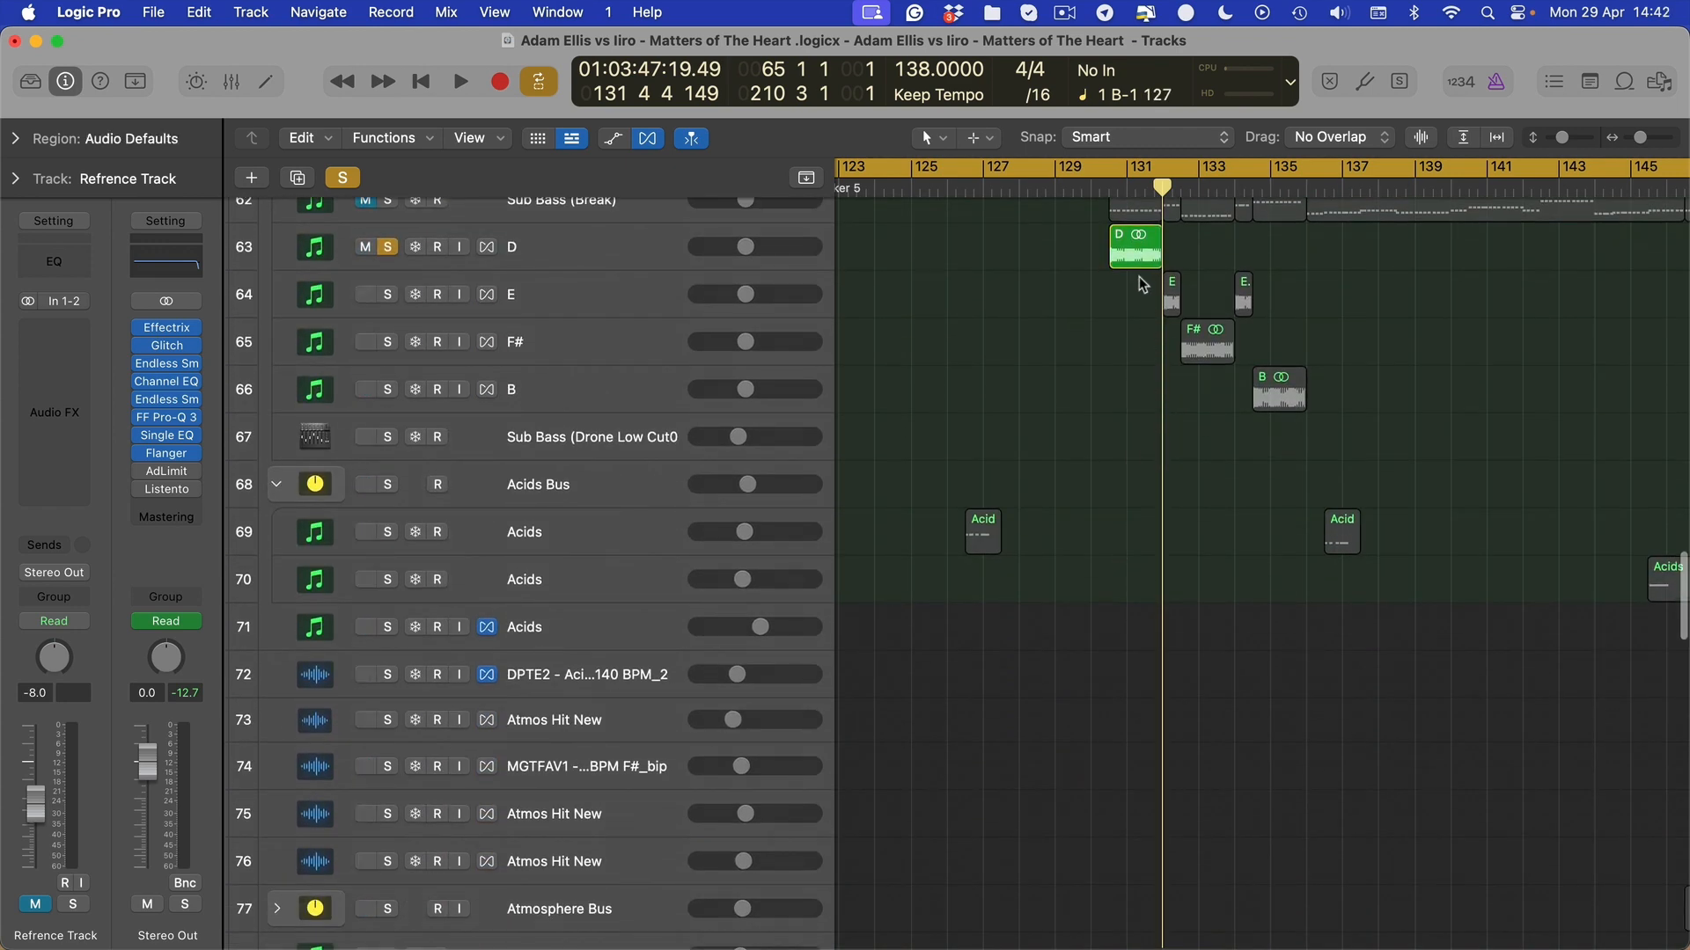
# Set the cycle range to the bounced D region and play it soloed to check the D track's level
pyautogui.click(1140, 263)
pyautogui.press('space')
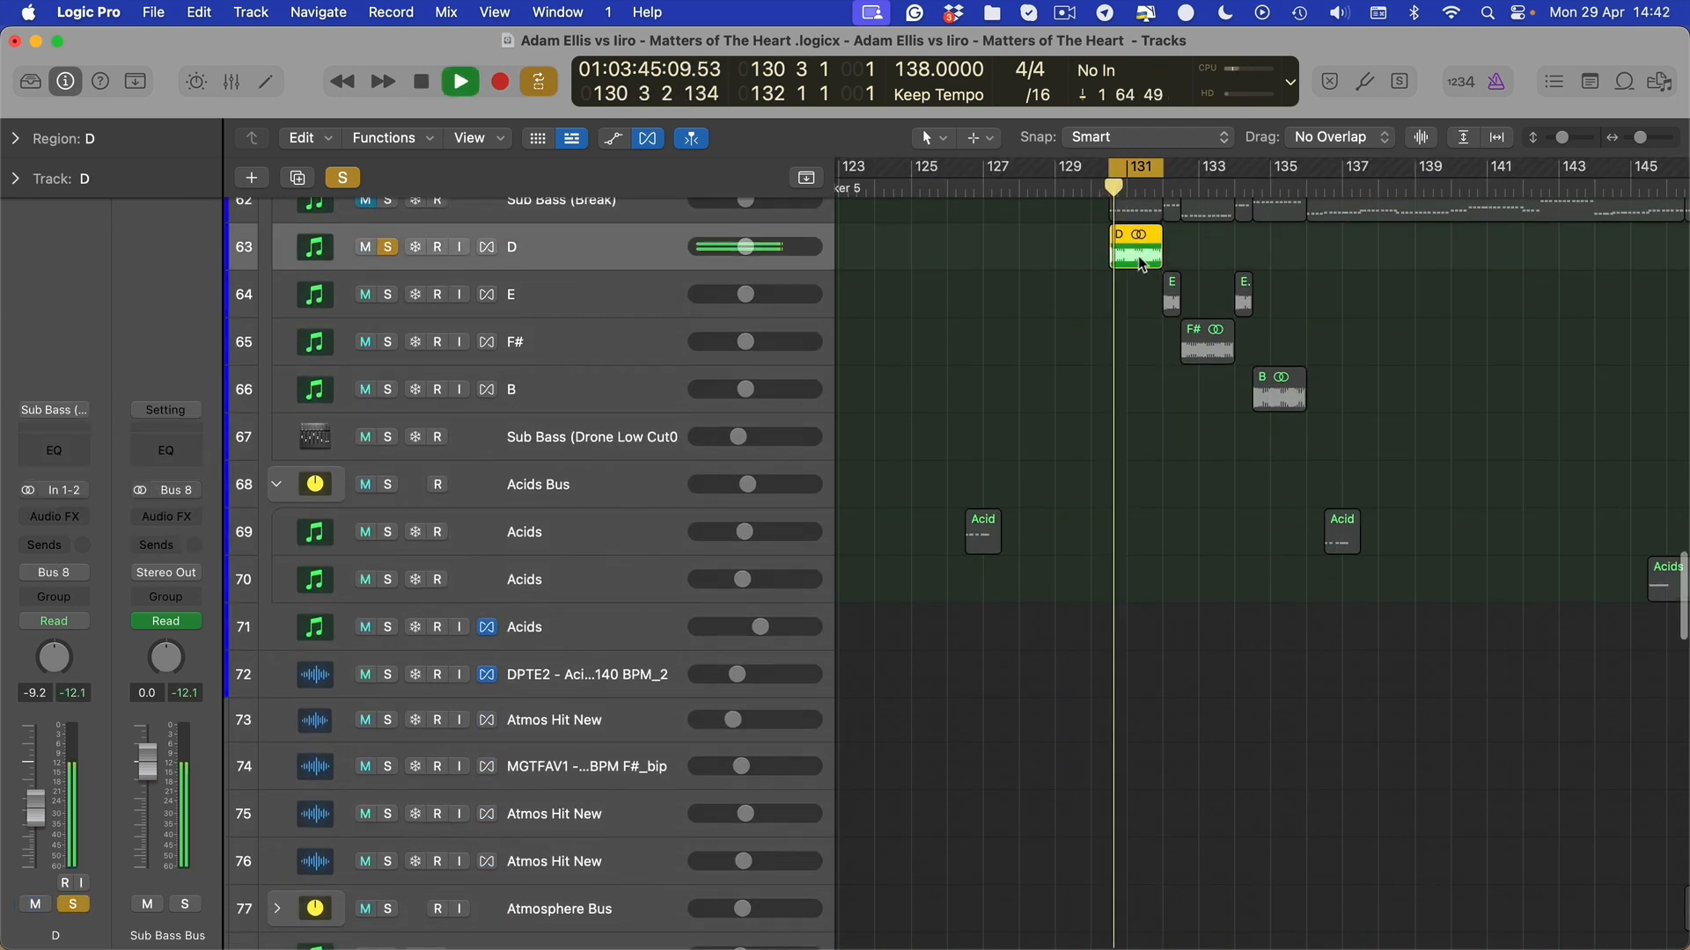
pyautogui.press('space')
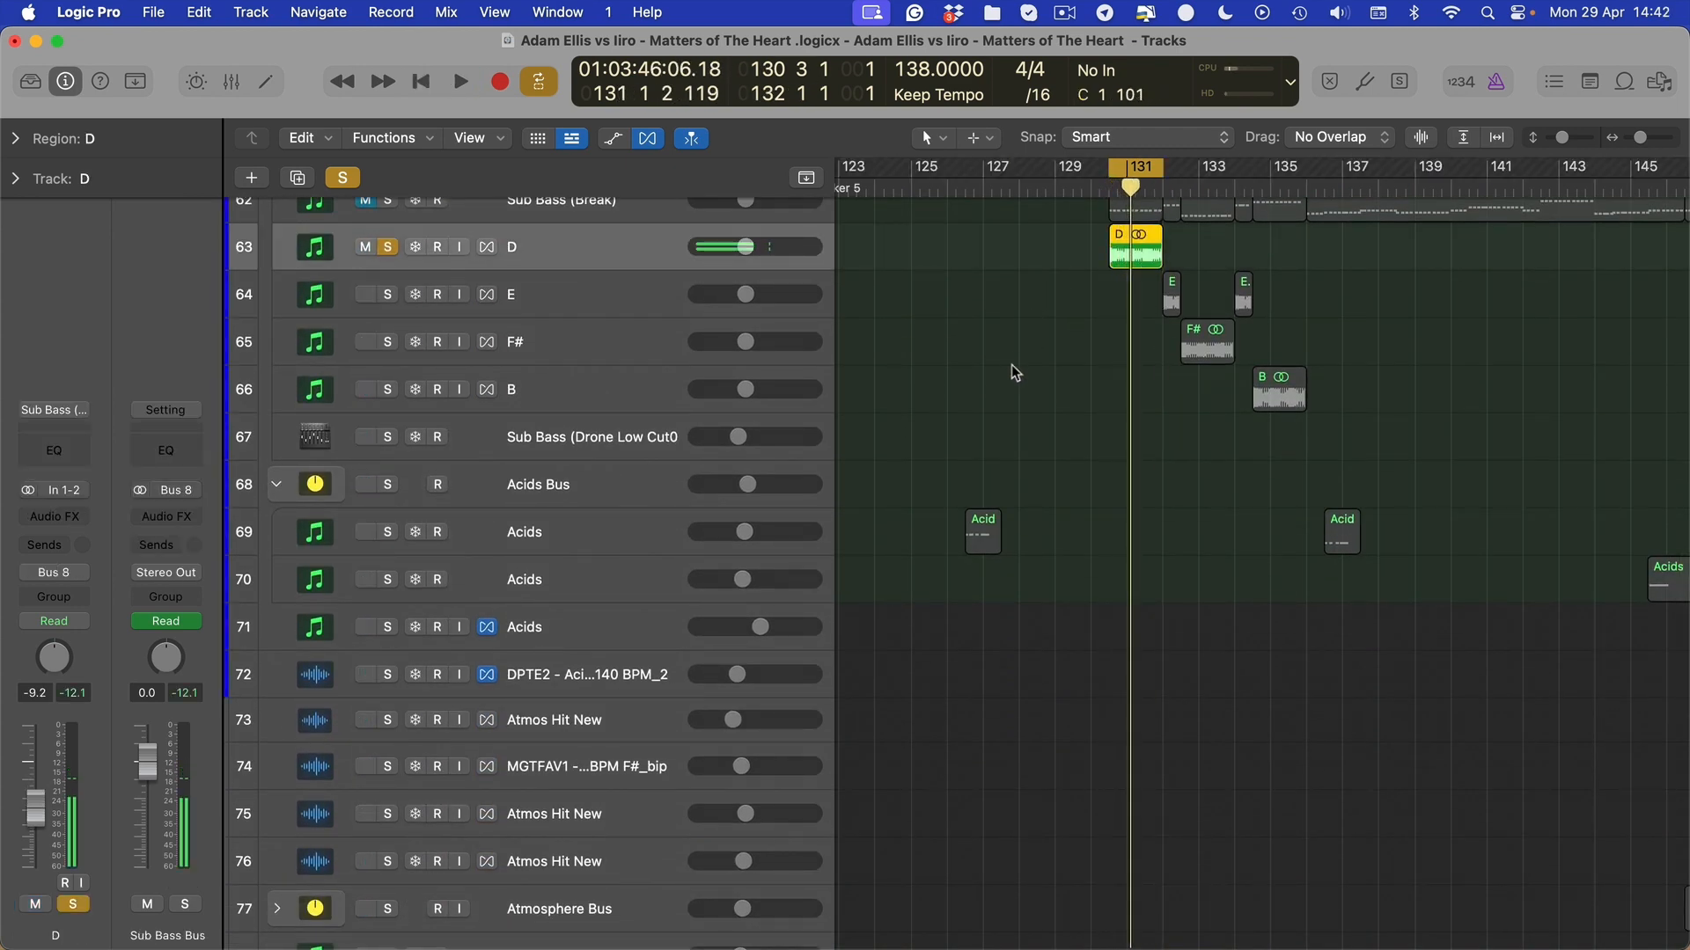
pyautogui.press('space')
pyautogui.press('super+Right')
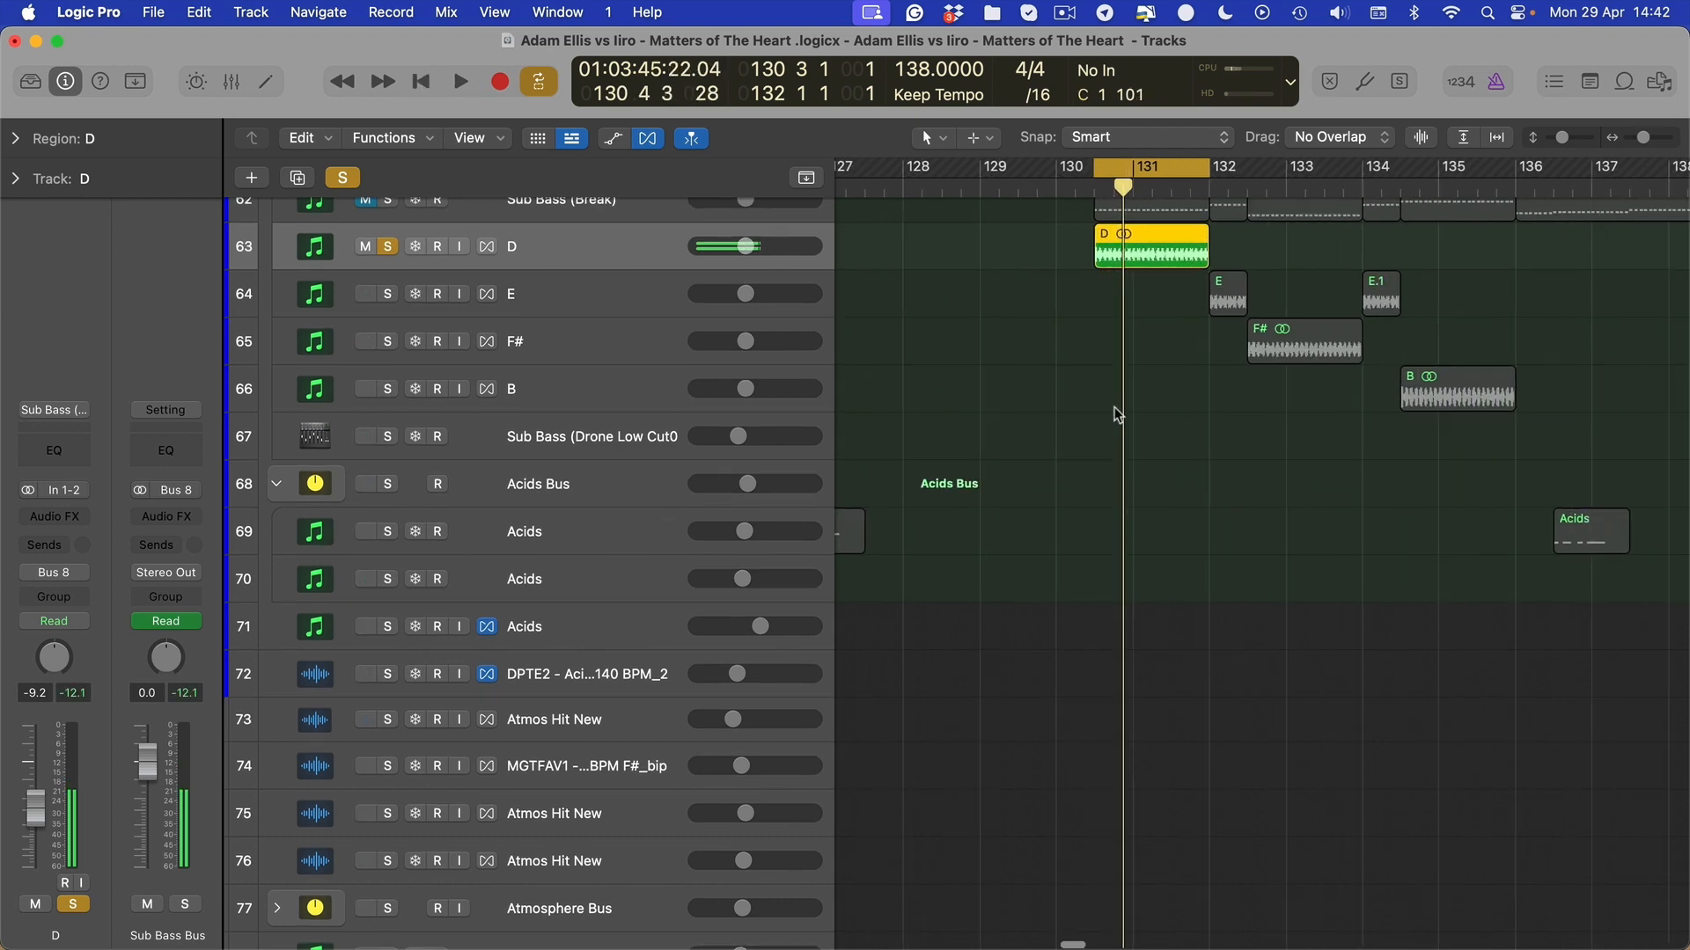
# Select the Refrence Track and start playback to check the level on the Stereo Out channel strip
pyautogui.scroll(5, 1116, 415)
pyautogui.scroll(20, 1123, 423)
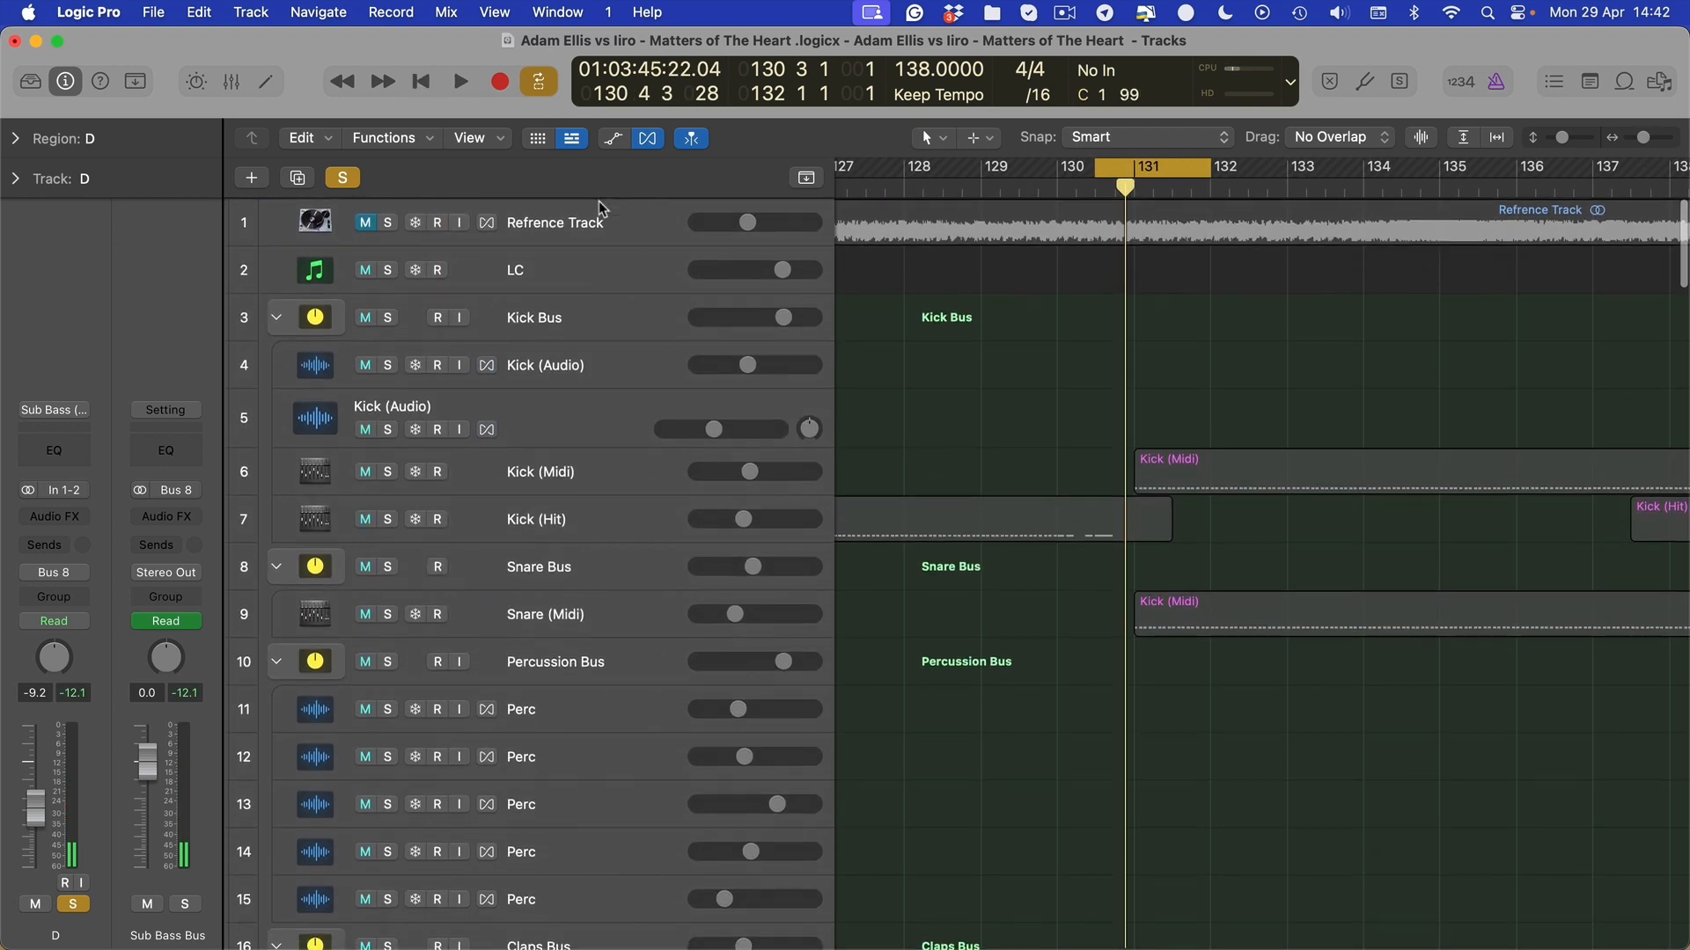
pyautogui.click(656, 222)
pyautogui.press('space')
pyautogui.press('space')
pyautogui.hscroll(2, 1043, 417)
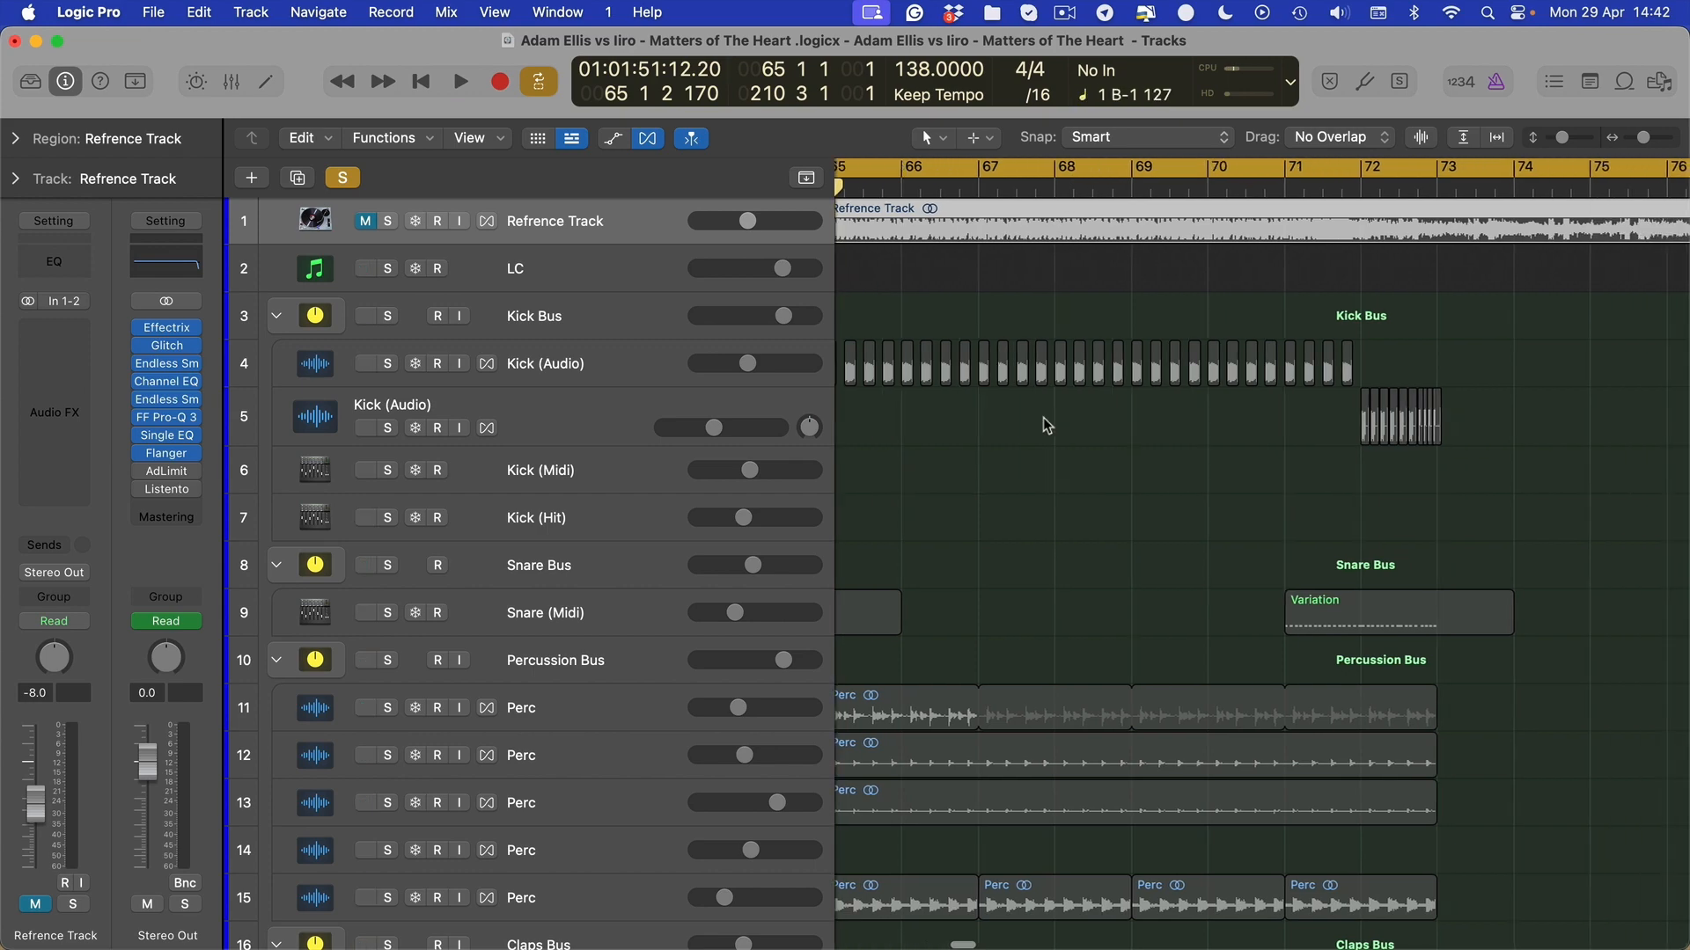
# Locate the bounced D, E, F# and B regions beneath the Sub Bass (Break) track around bars 130 to 136
pyautogui.scroll(-15, 1043, 418)
pyautogui.press('super+Left')
pyautogui.scroll(-20, 1035, 405)
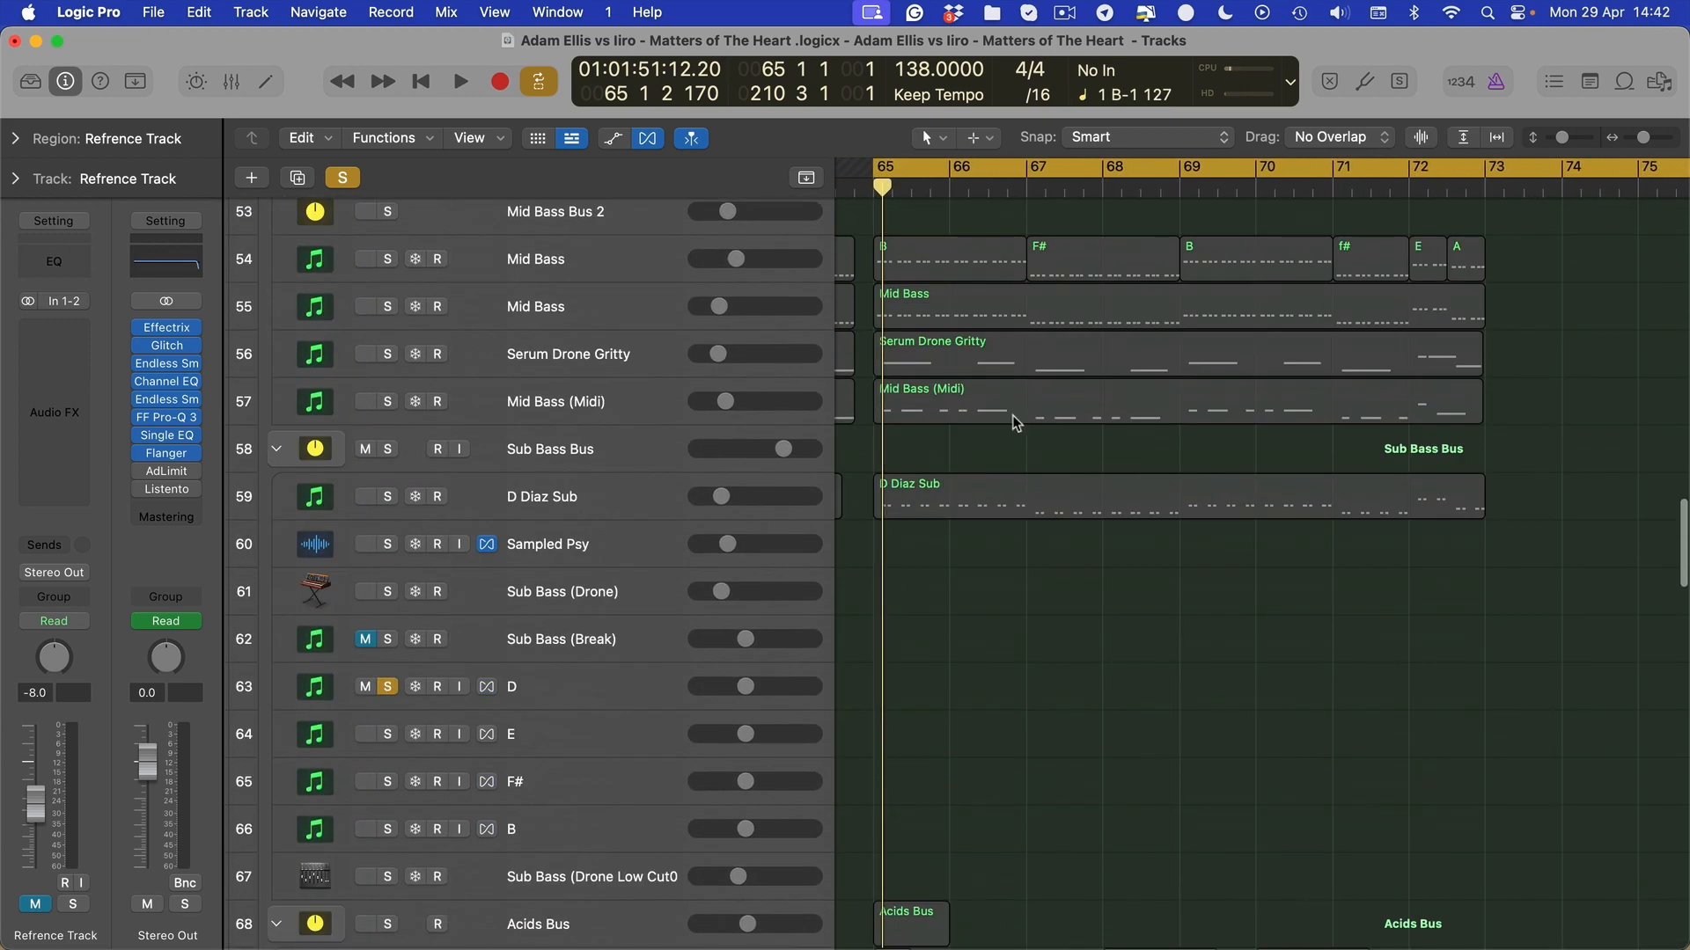
pyautogui.scroll(-20, 973, 507)
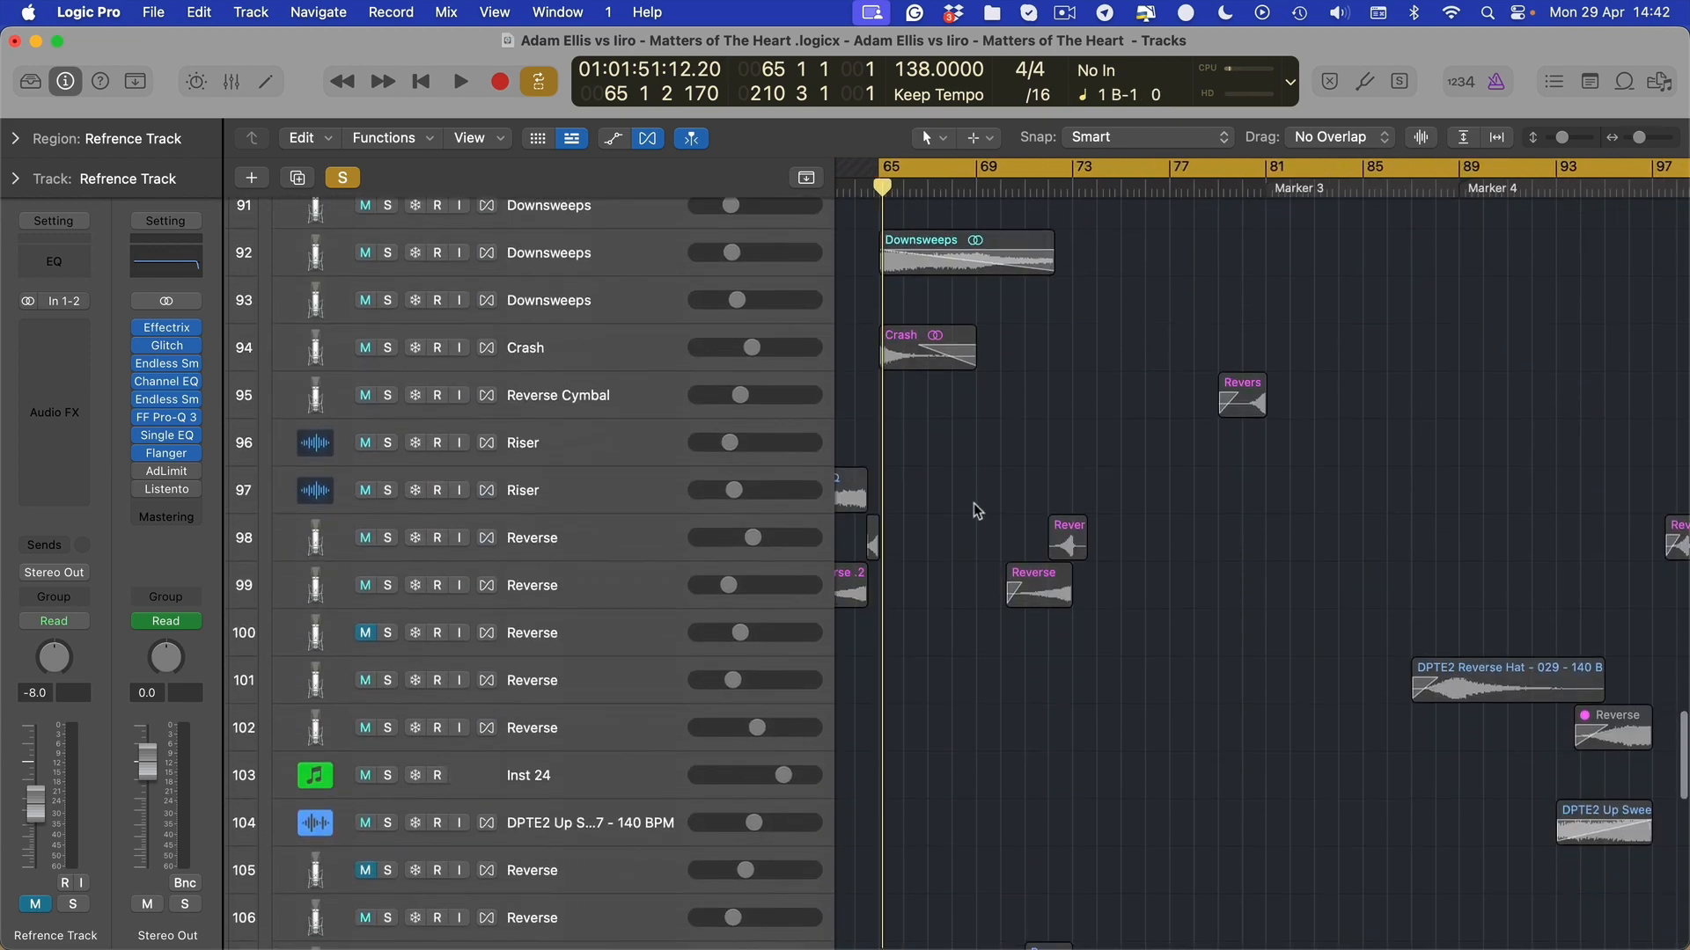
pyautogui.scroll(-5, 936, 493)
pyautogui.scroll(20, 930, 496)
pyautogui.hscroll(-2, 932, 502)
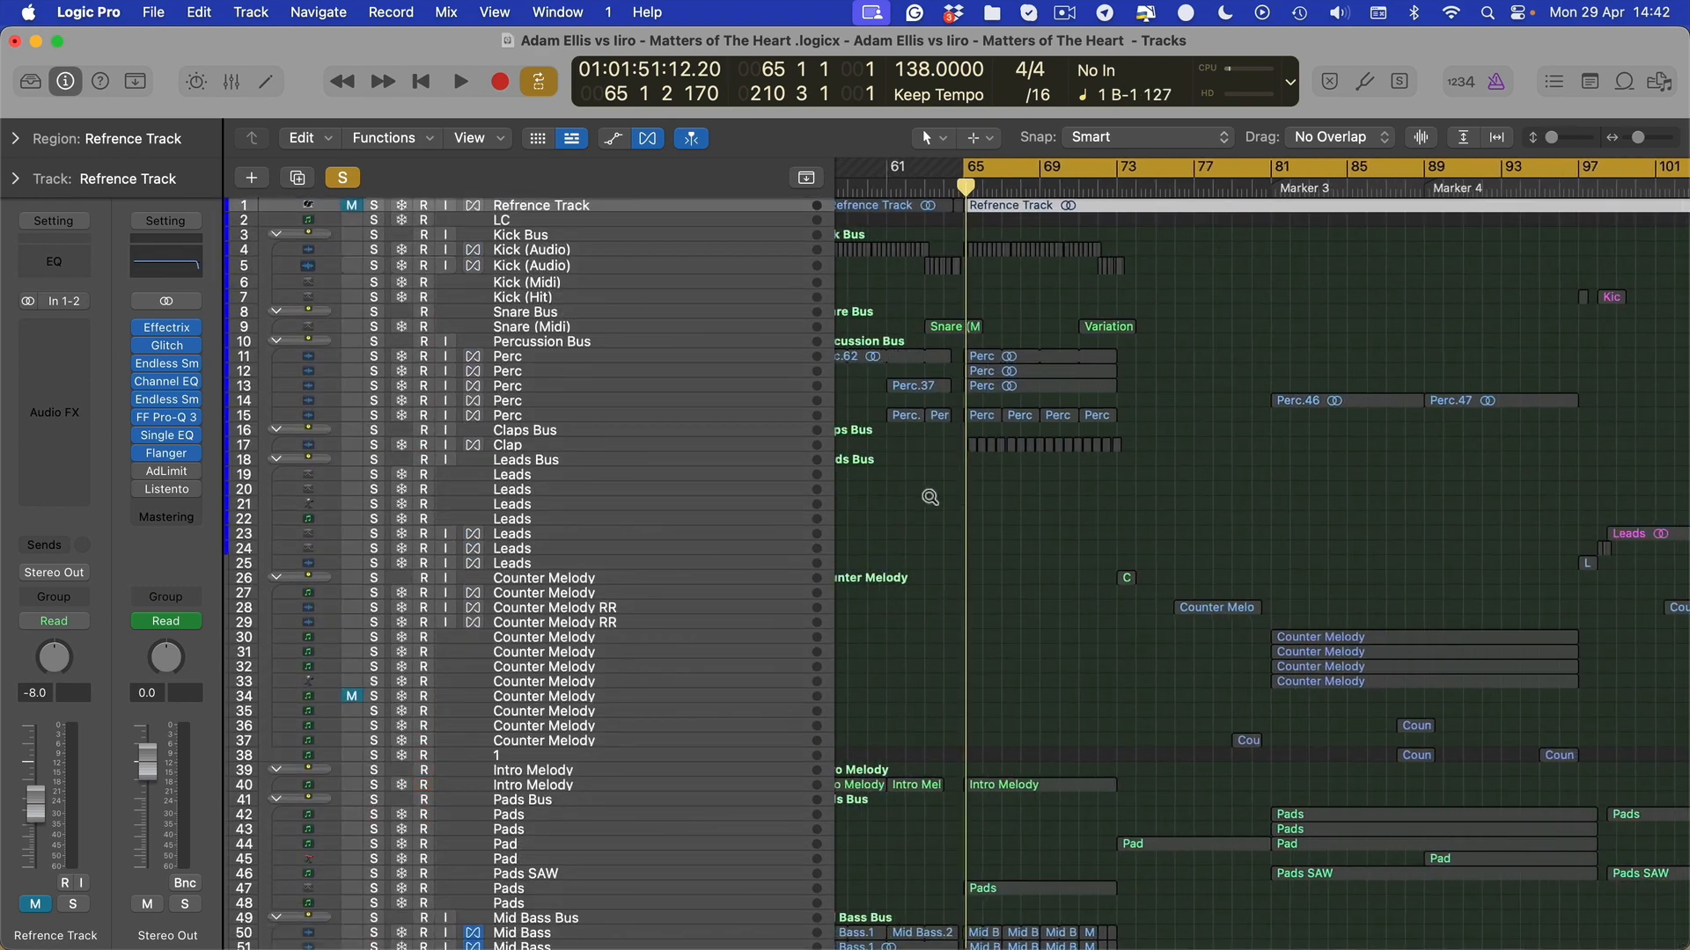
pyautogui.scroll(6, 932, 503)
pyautogui.hscroll(4, 931, 502)
pyautogui.scroll(-8, 932, 502)
pyautogui.scroll(-10, 928, 495)
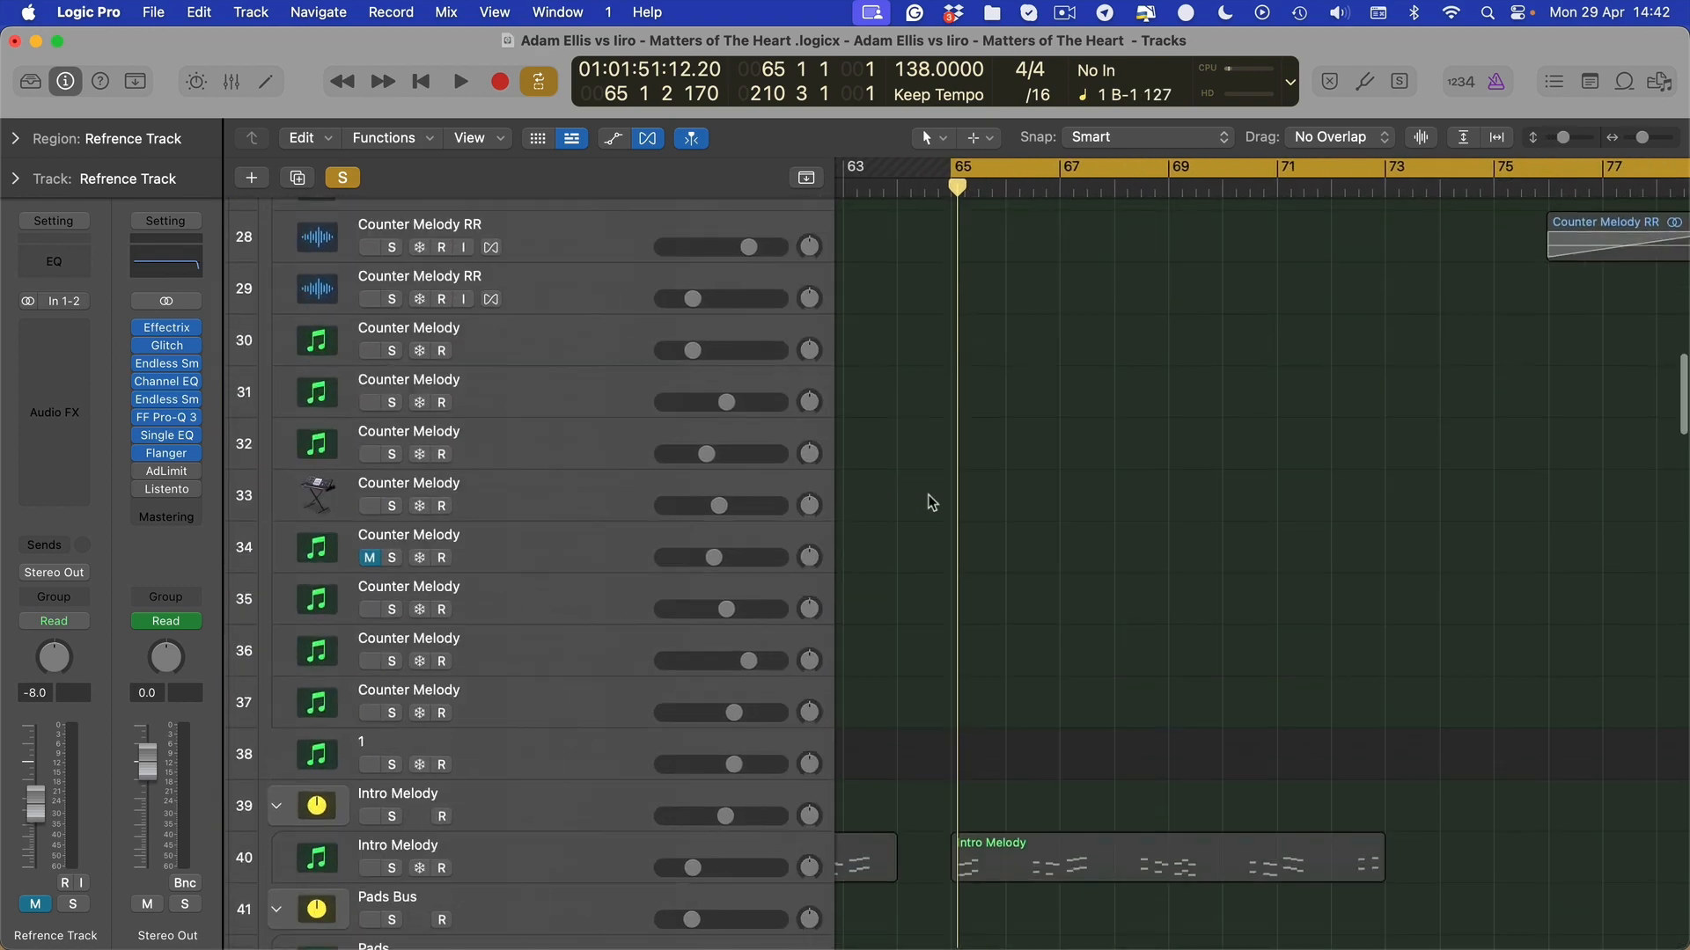
pyautogui.scroll(-5, 928, 495)
pyautogui.hscroll(-5, 929, 495)
pyautogui.scroll(1, 929, 495)
pyautogui.hscroll(5, 1163, 386)
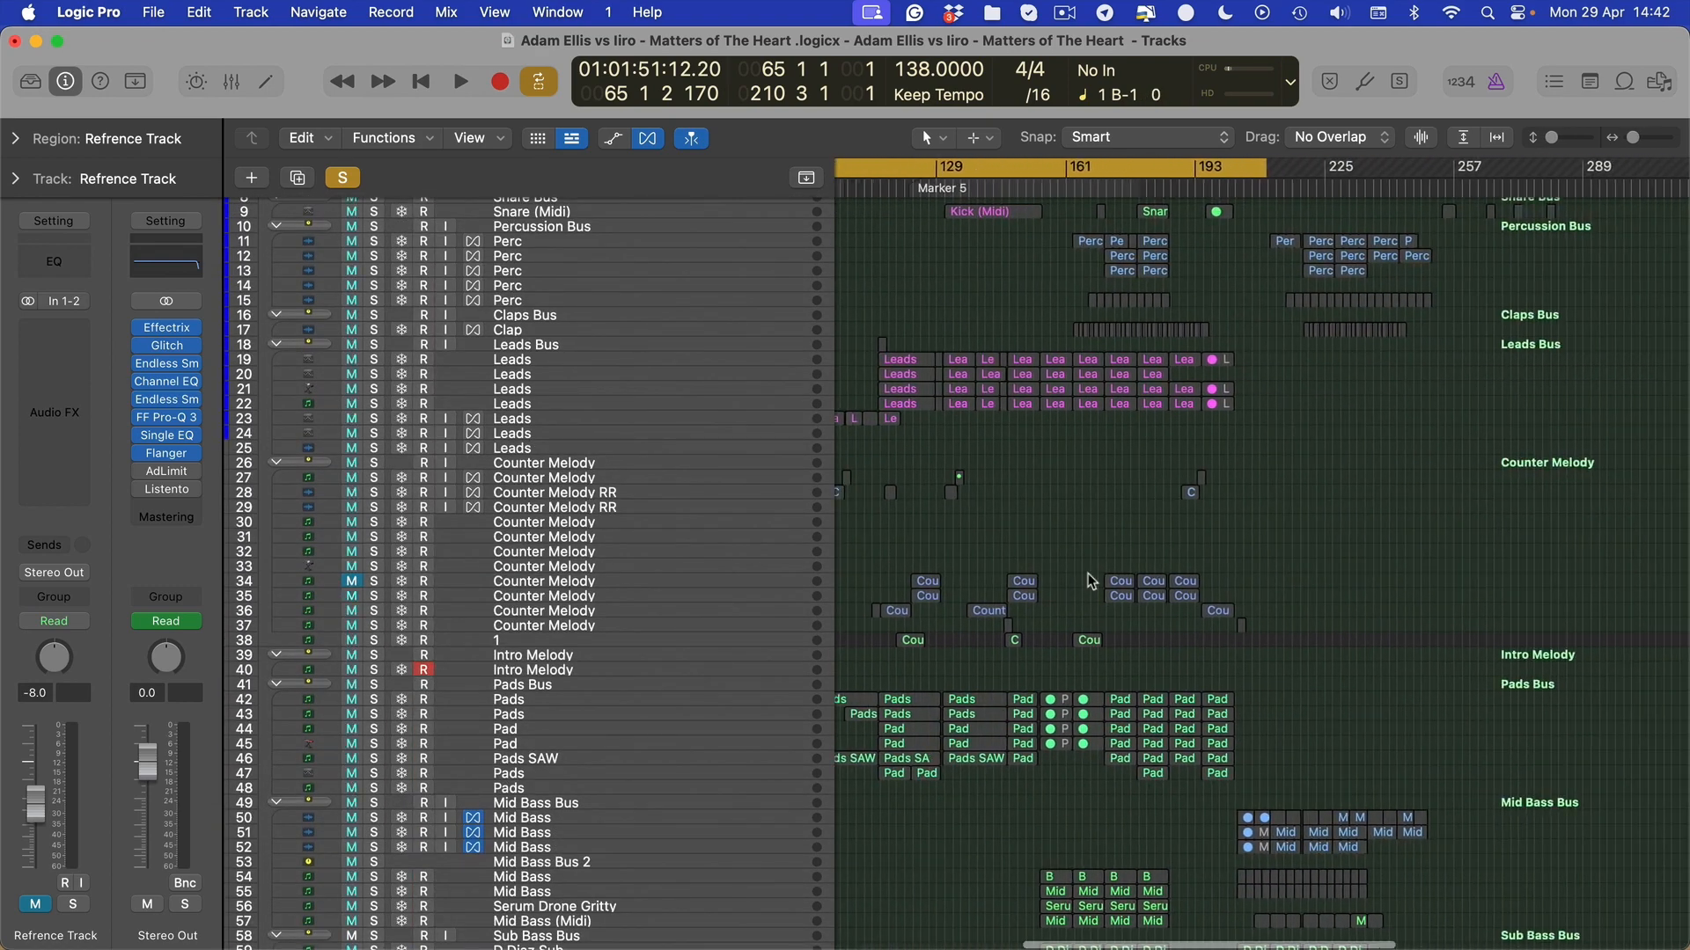
pyautogui.scroll(-10, 1126, 646)
pyautogui.hscroll(4, 1048, 573)
pyautogui.scroll(4, 1048, 573)
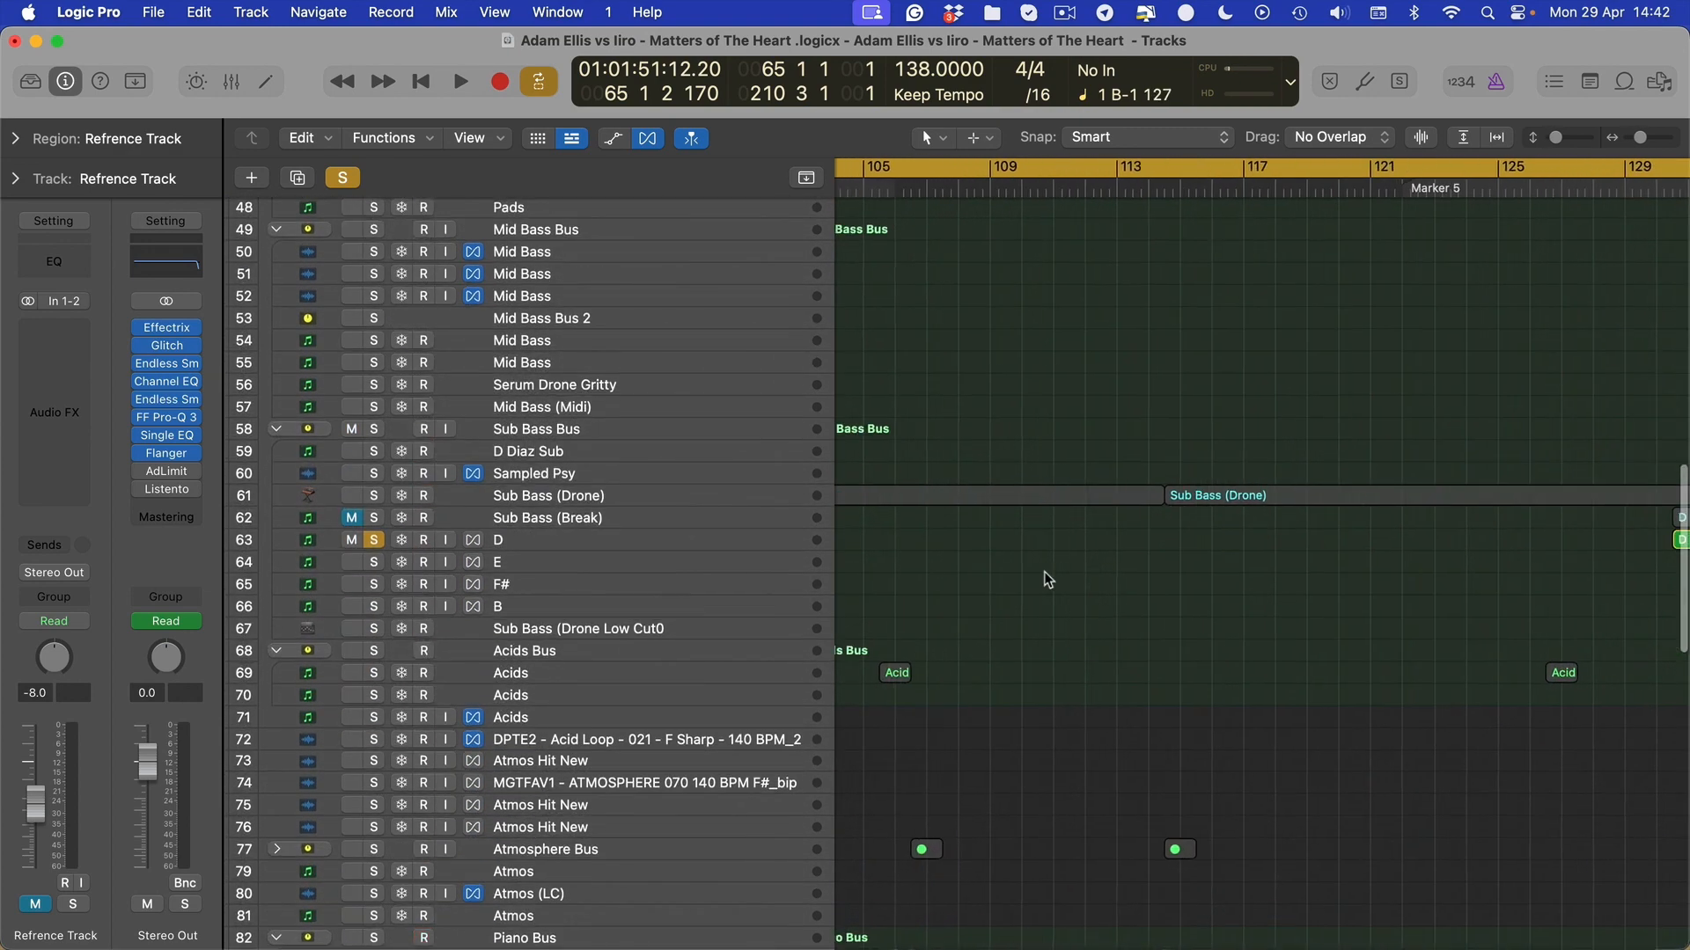
pyautogui.hscroll(4, 1105, 582)
pyautogui.scroll(3, 1105, 583)
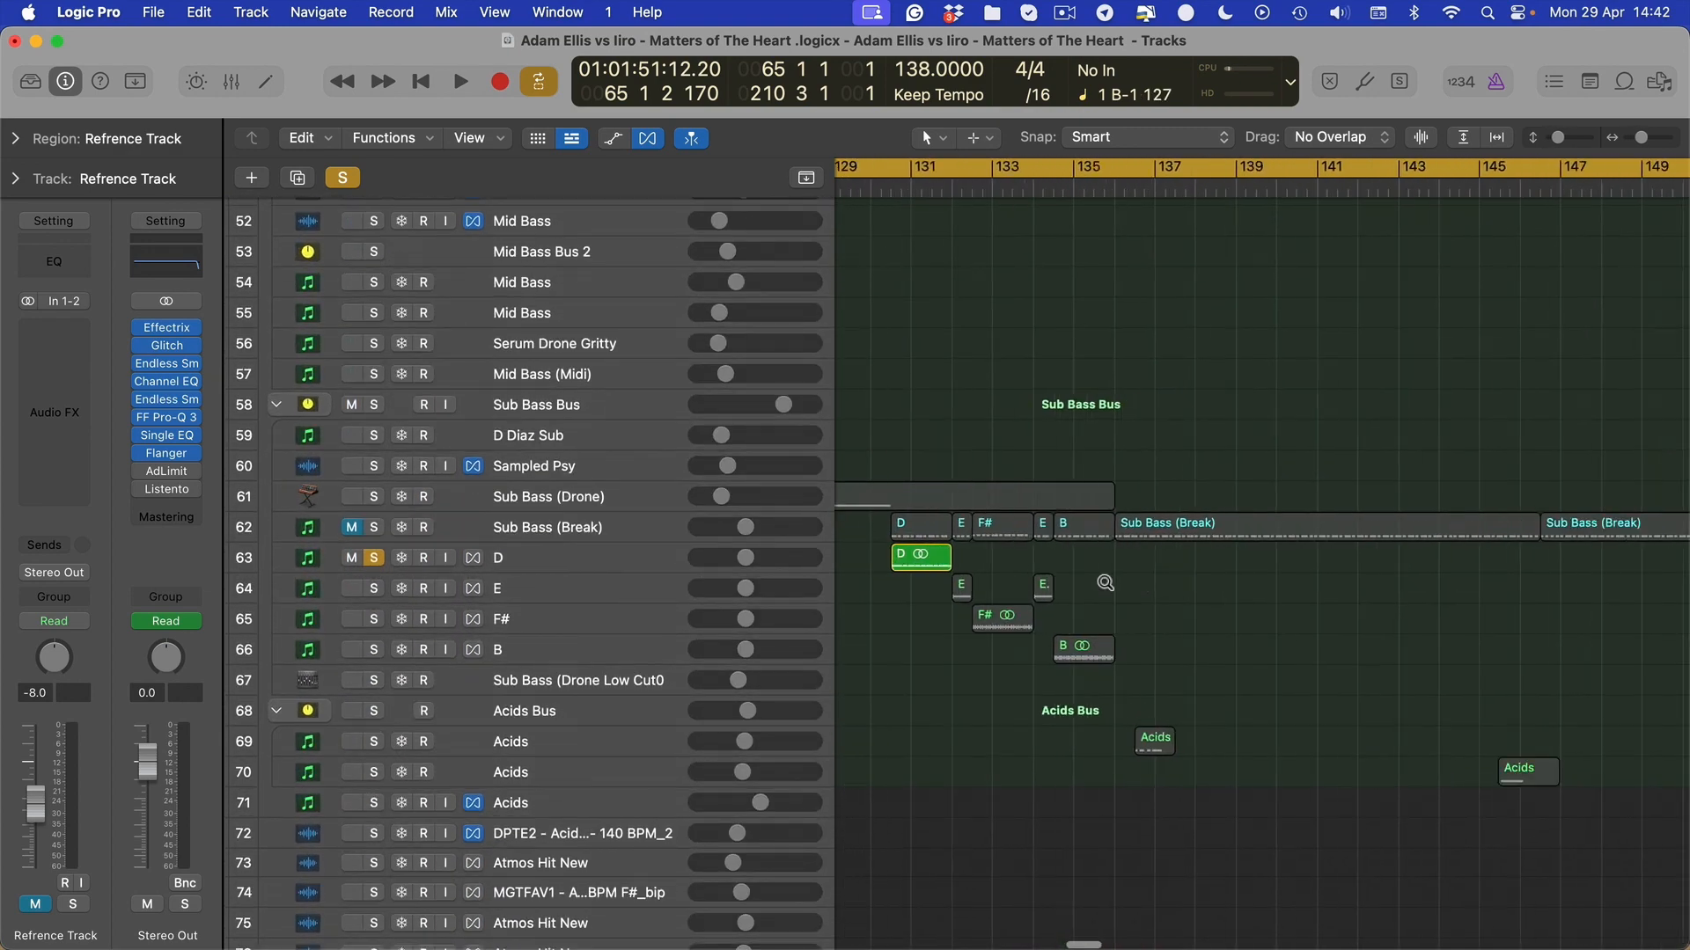
pyautogui.hscroll(4, 957, 596)
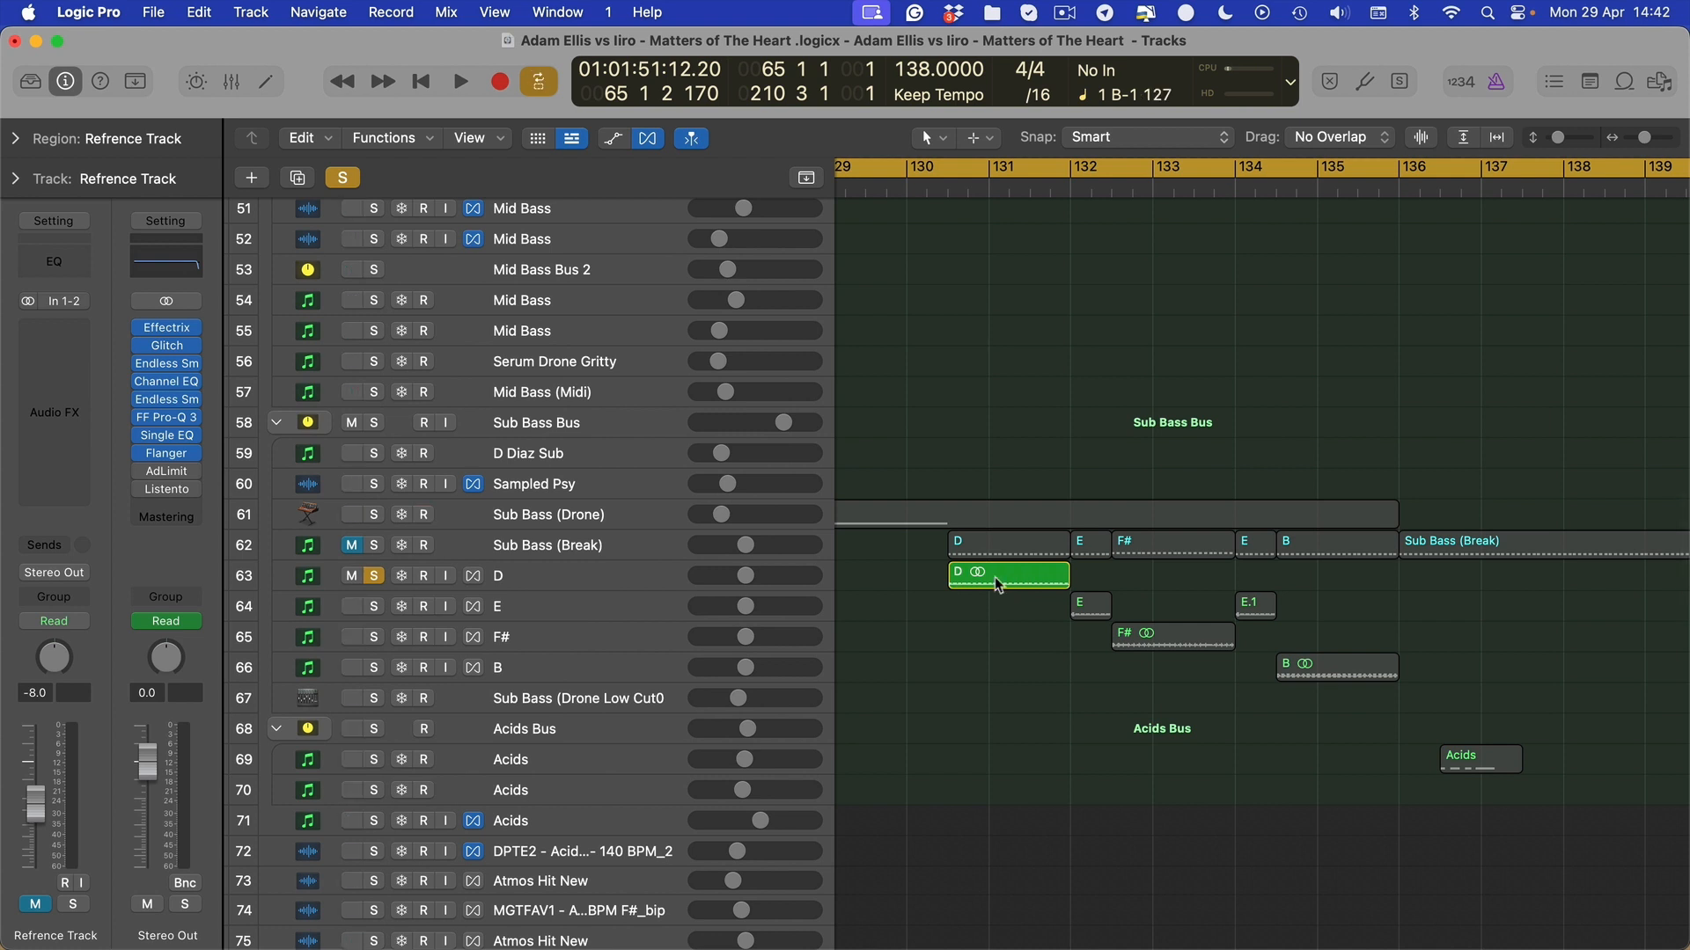
# Set the cycle range to the D region again and play it back soloed
pyautogui.click(994, 578)
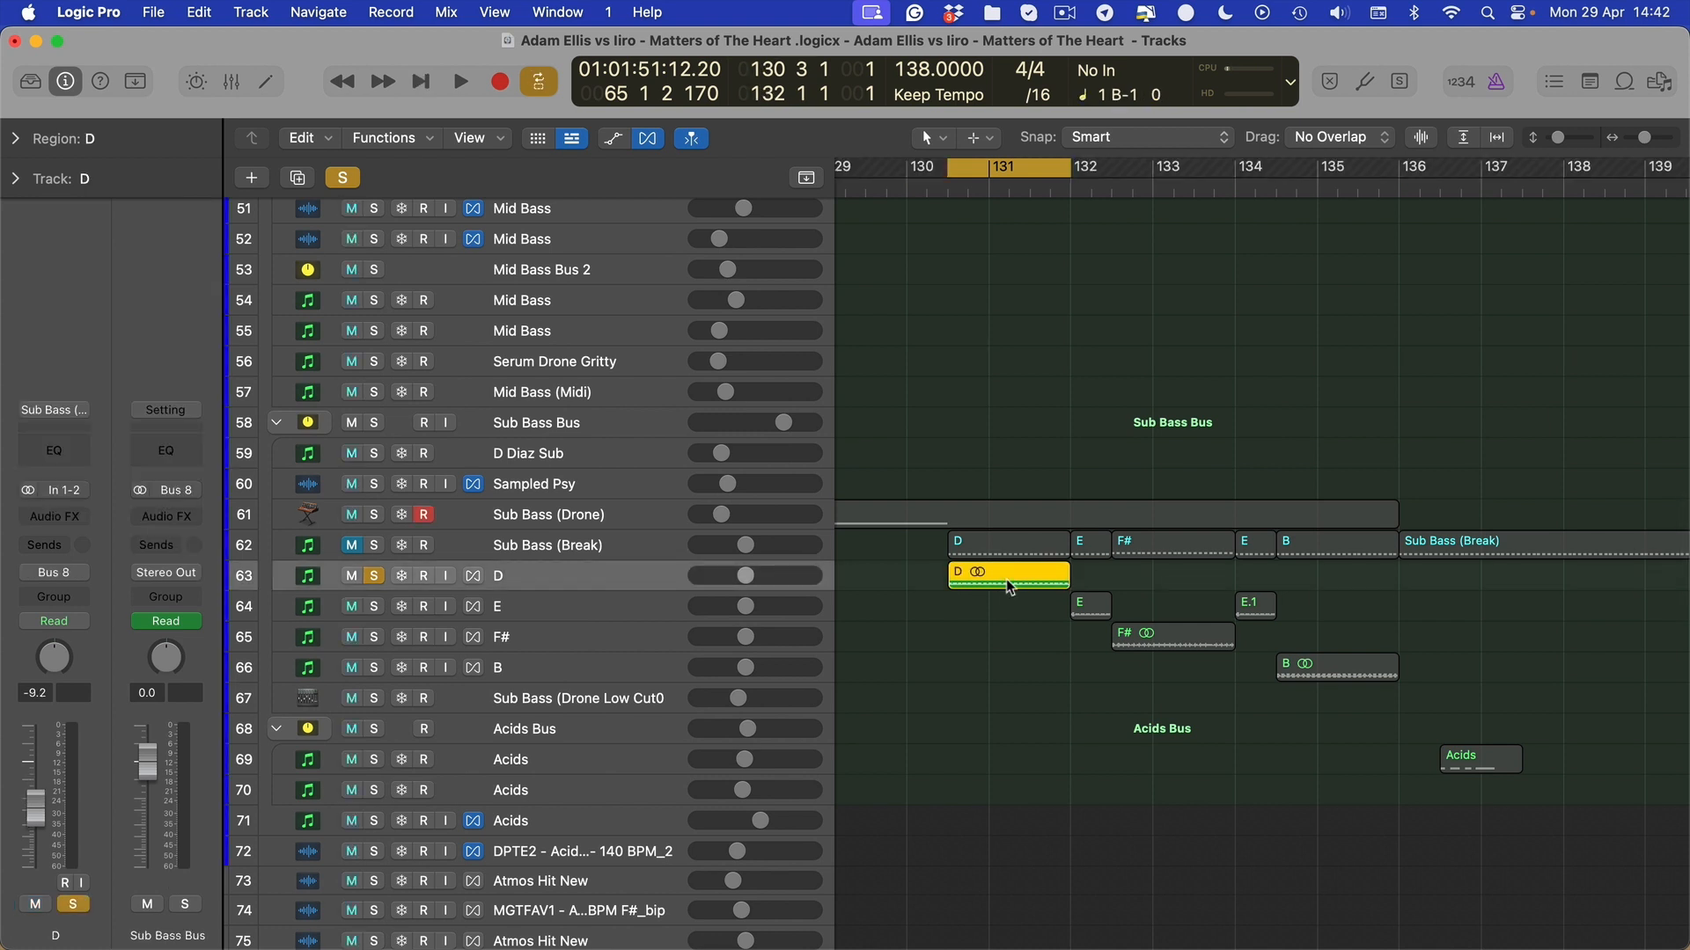
pyautogui.hscroll(1, 1009, 588)
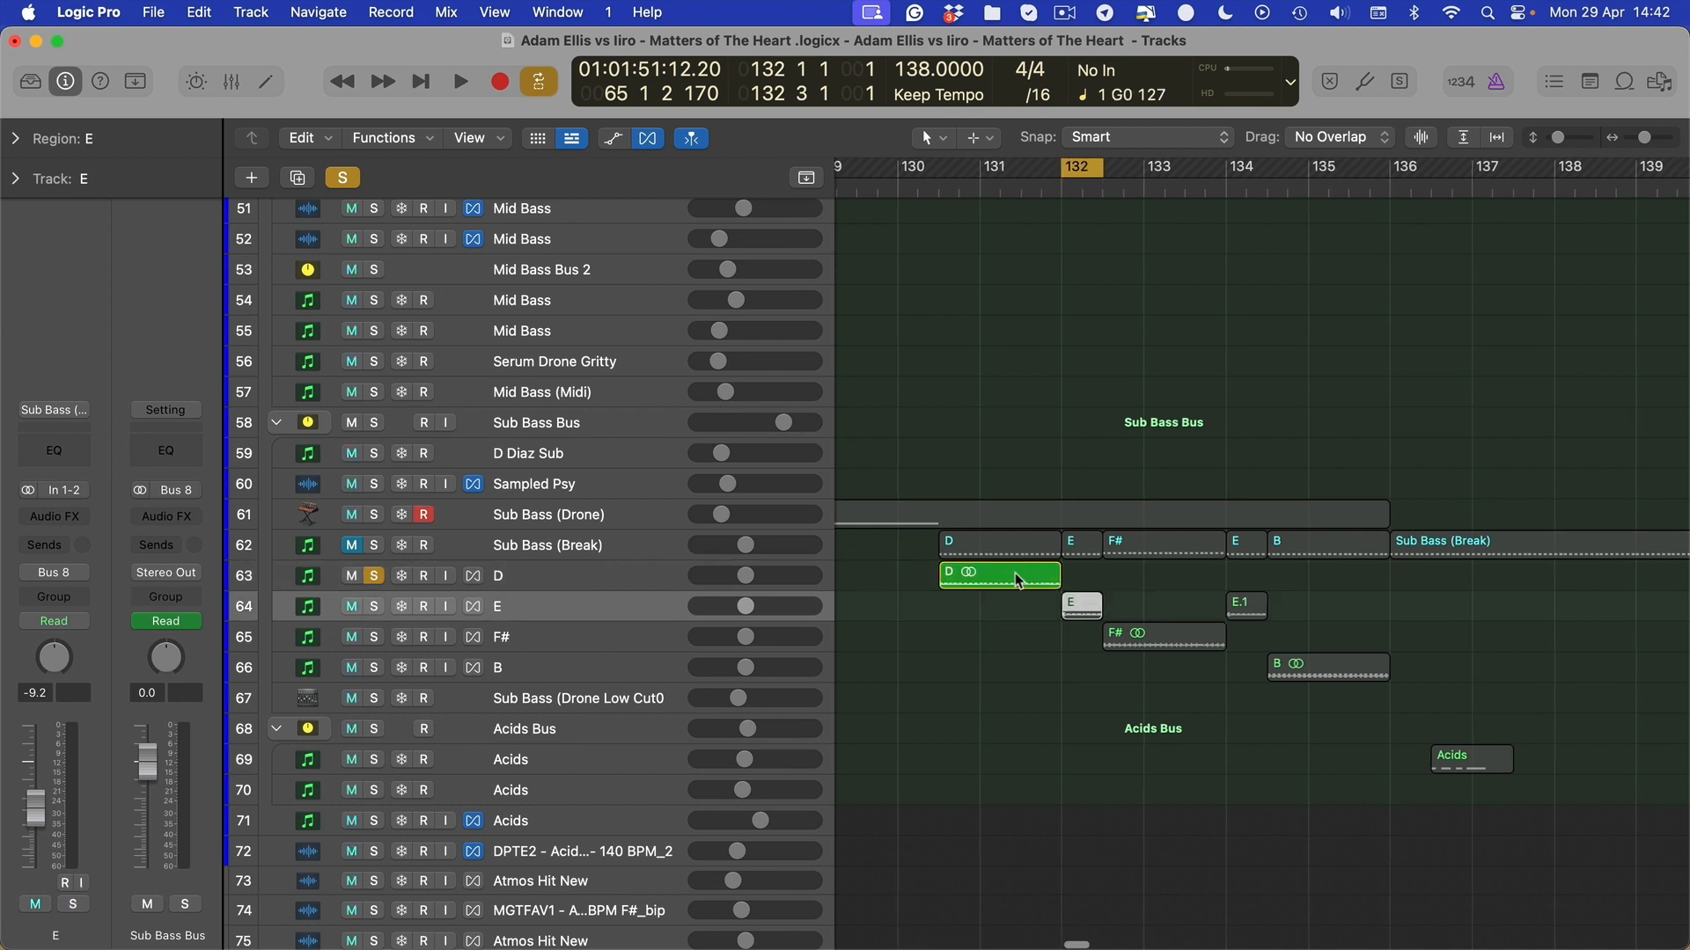
pyautogui.click(1074, 614)
pyautogui.click(996, 584)
pyautogui.press('space')
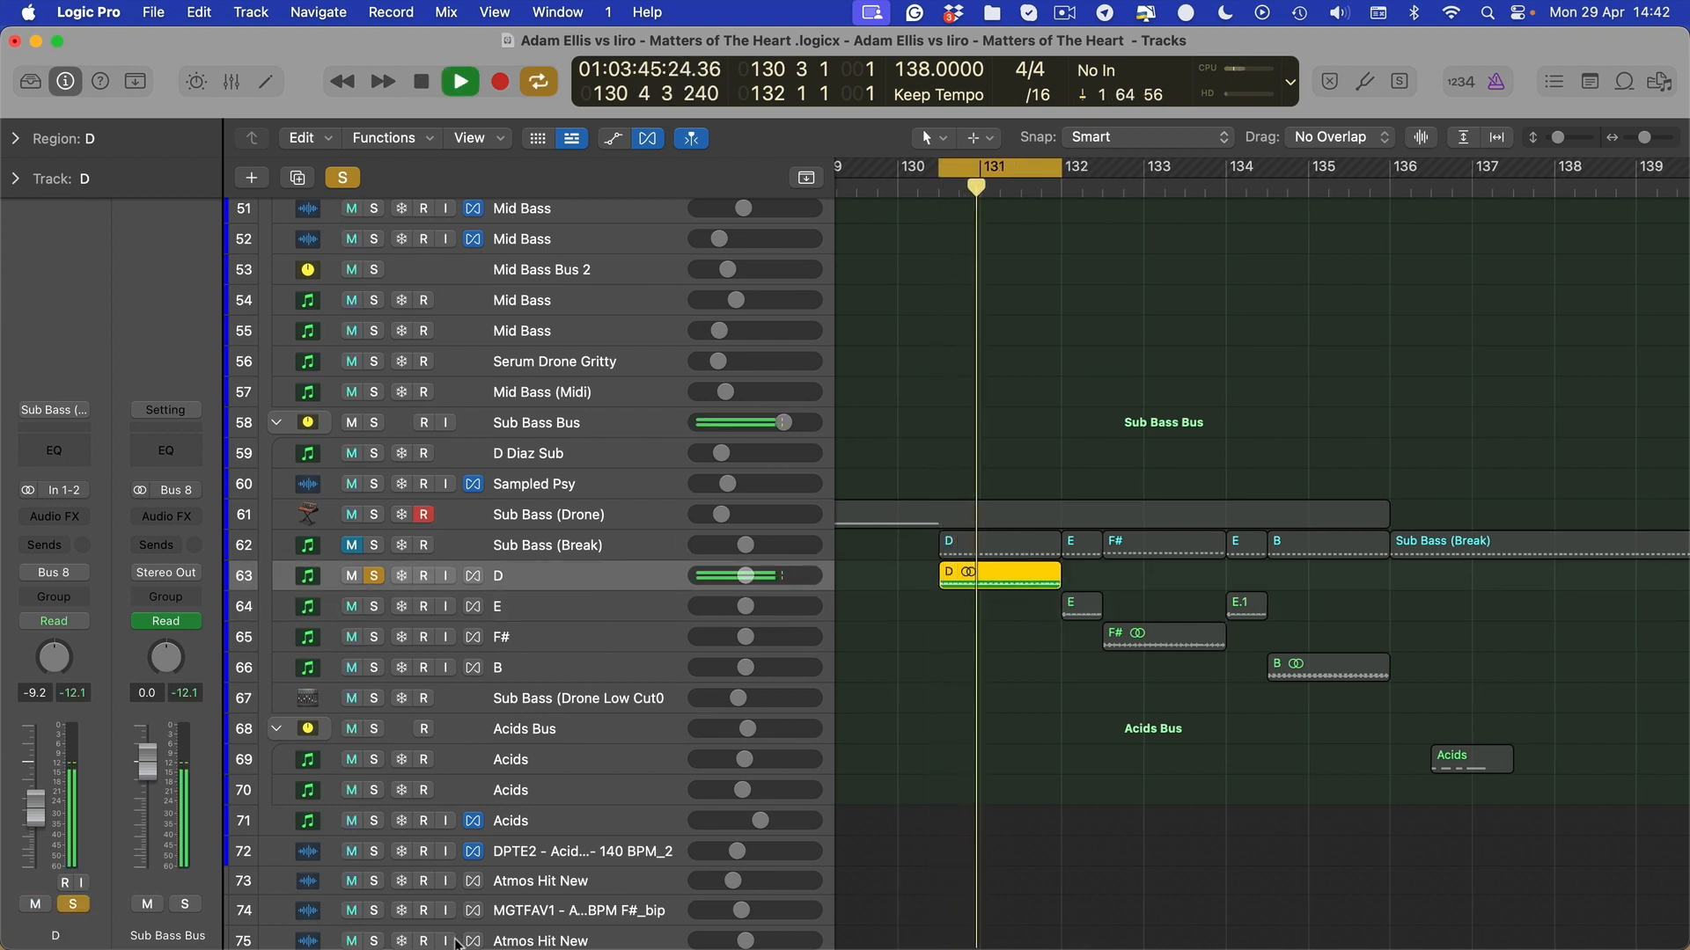
pyautogui.press('space')
# Select the Stereo Out track and check the D note's peak level there
pyautogui.scroll(-20, 630, 777)
pyautogui.click(527, 828)
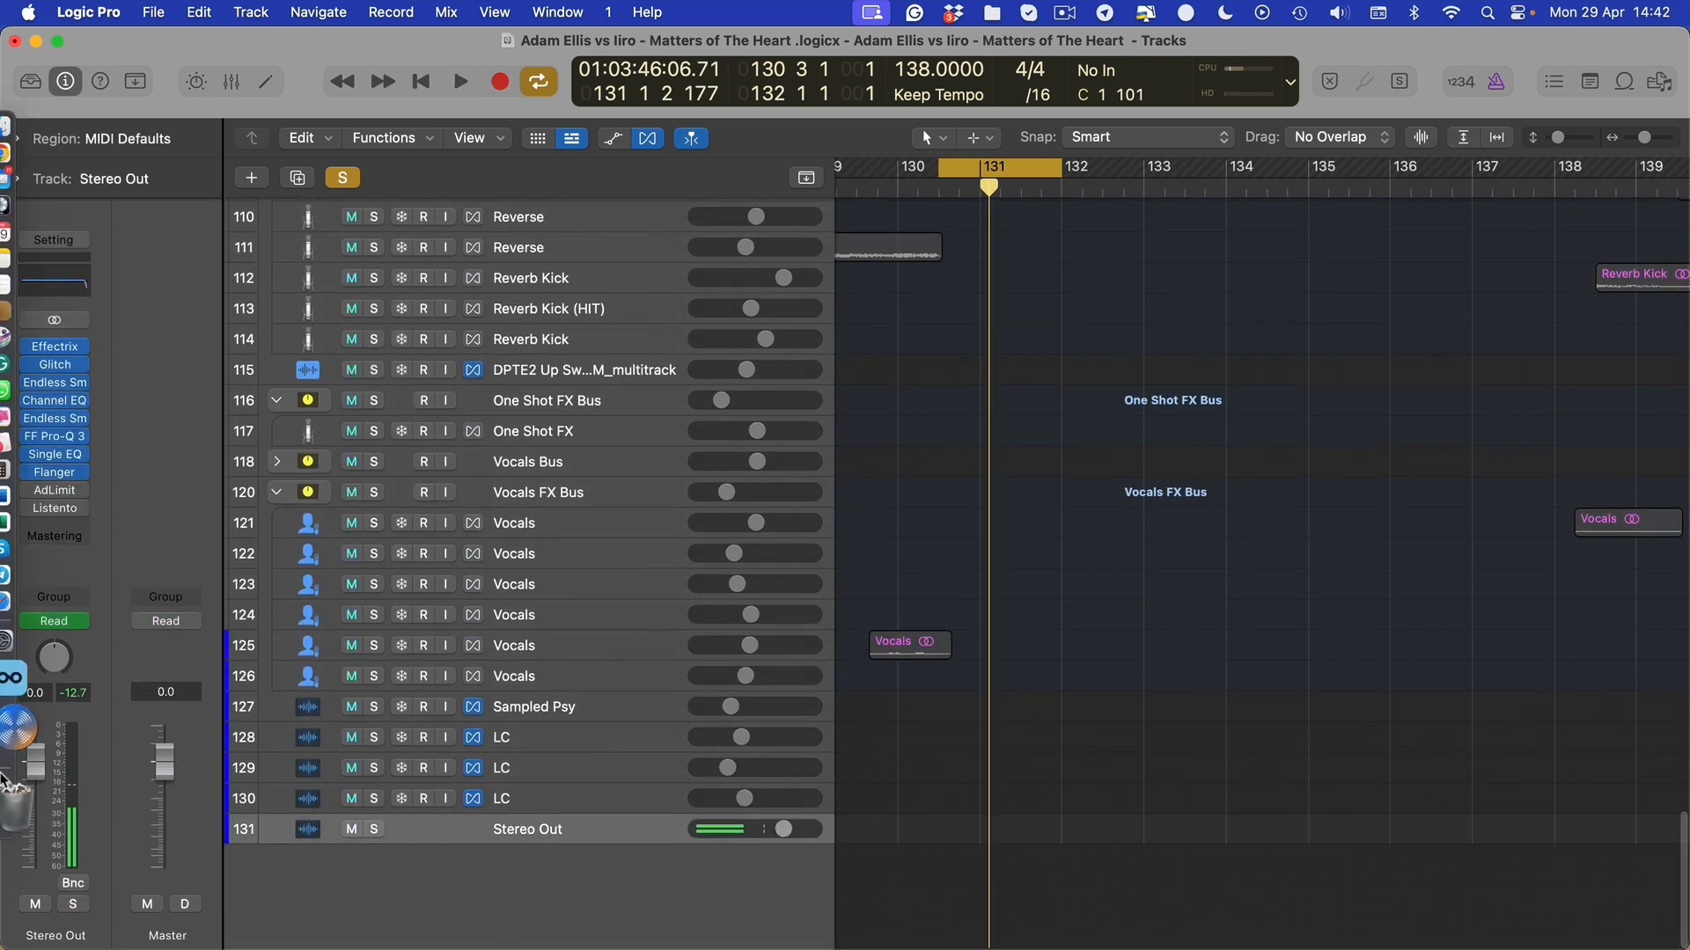
pyautogui.press('space')
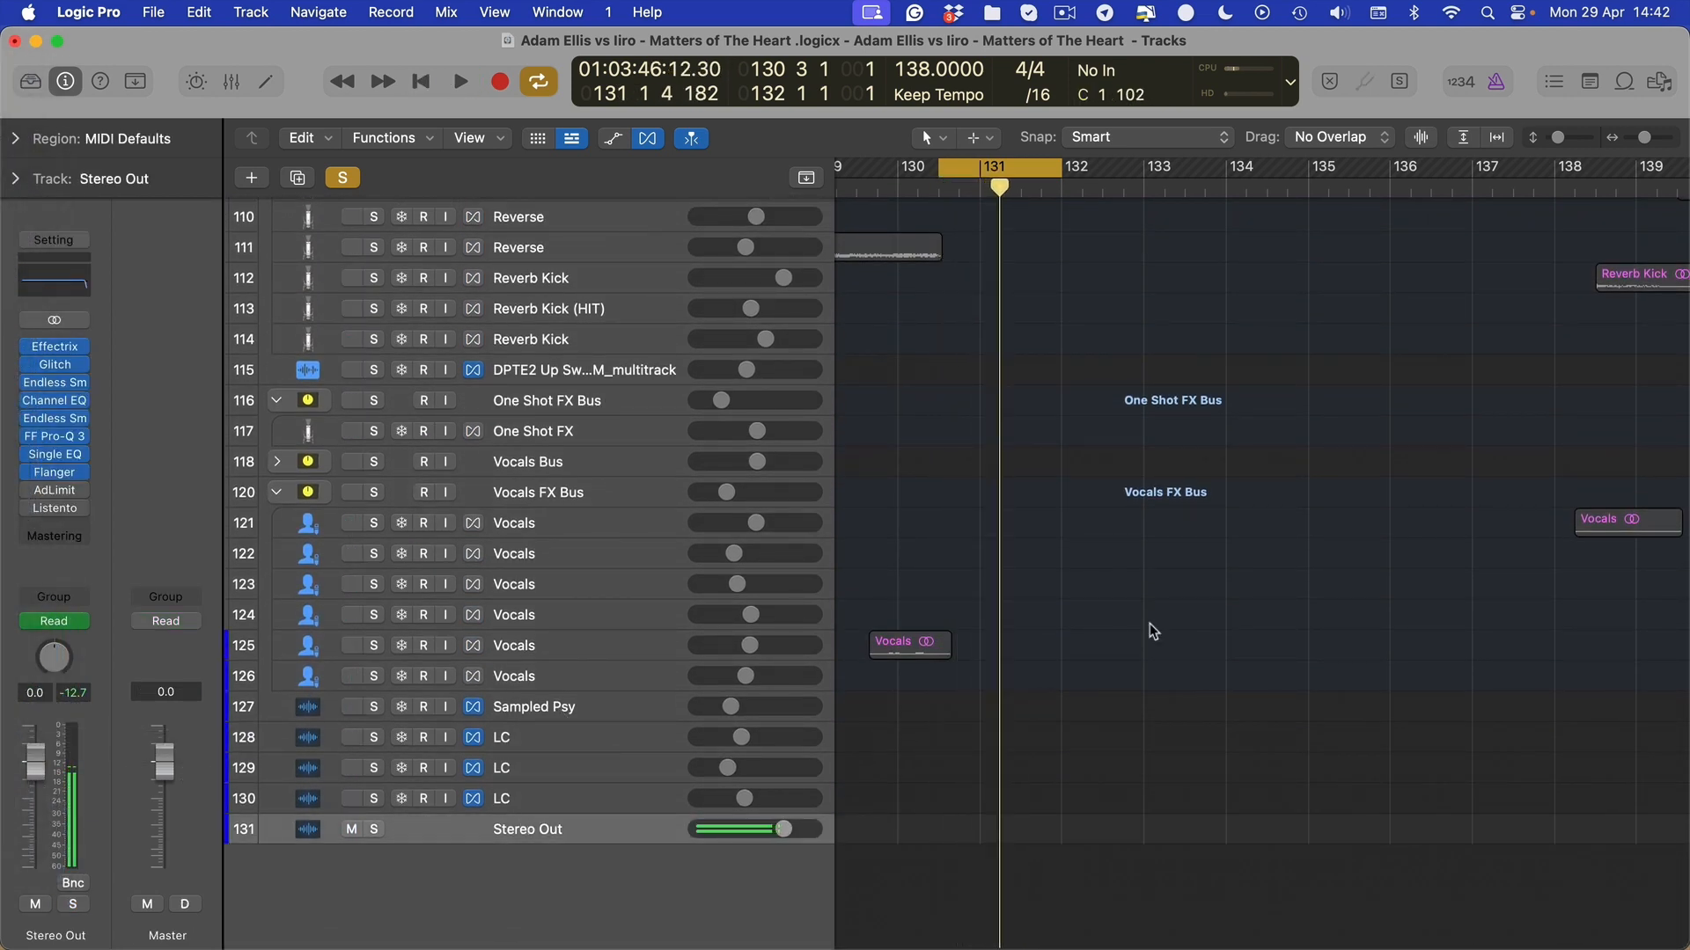
pyautogui.scroll(20, 1075, 760)
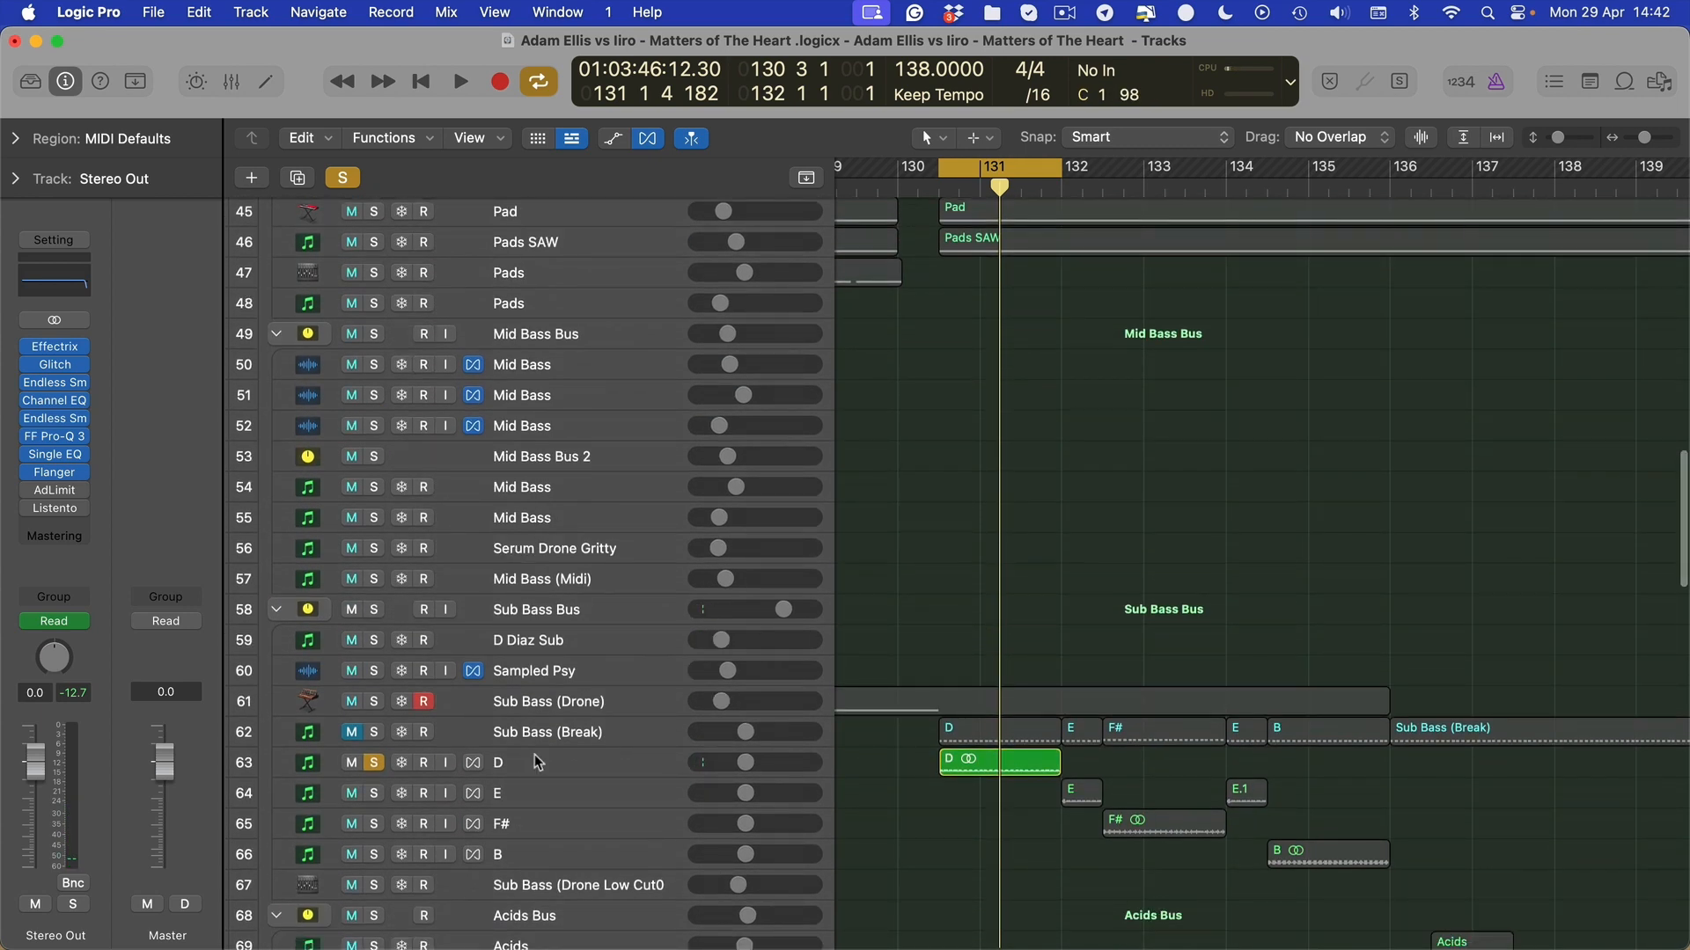
# Select the D track and examine its channel peak level as the reference for the other notes
pyautogui.click(536, 762)
pyautogui.scroll(-4, 958, 521)
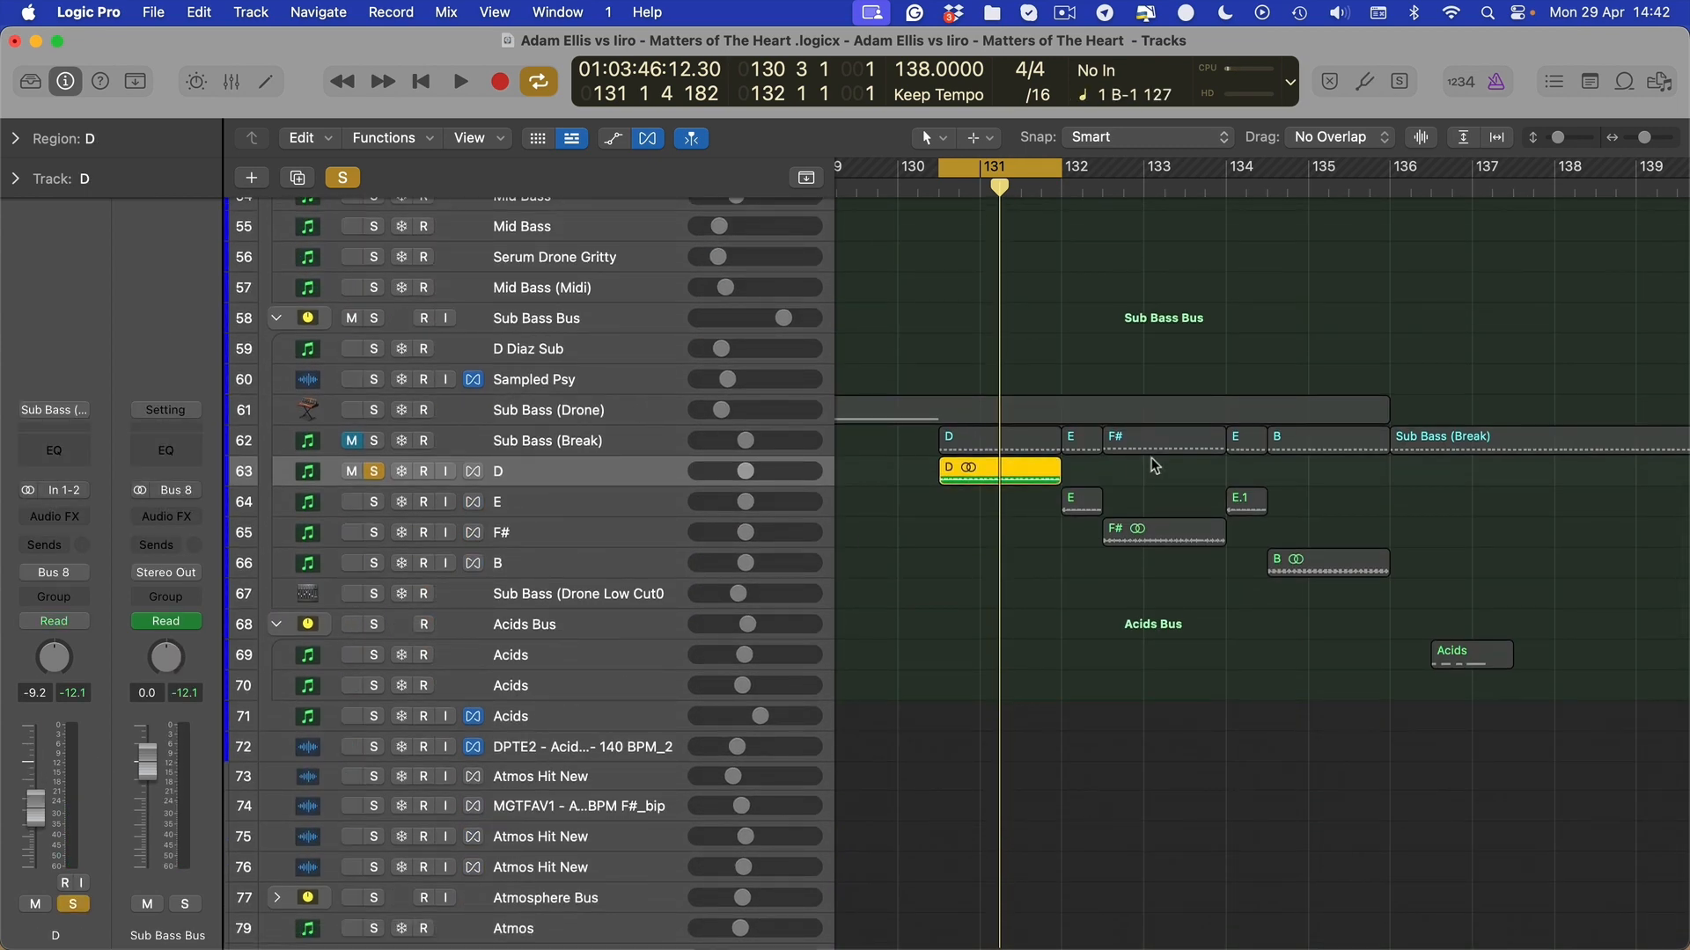
pyautogui.scroll(3, 1125, 474)
pyautogui.scroll(-5, 852, 425)
pyautogui.scroll(4, 843, 441)
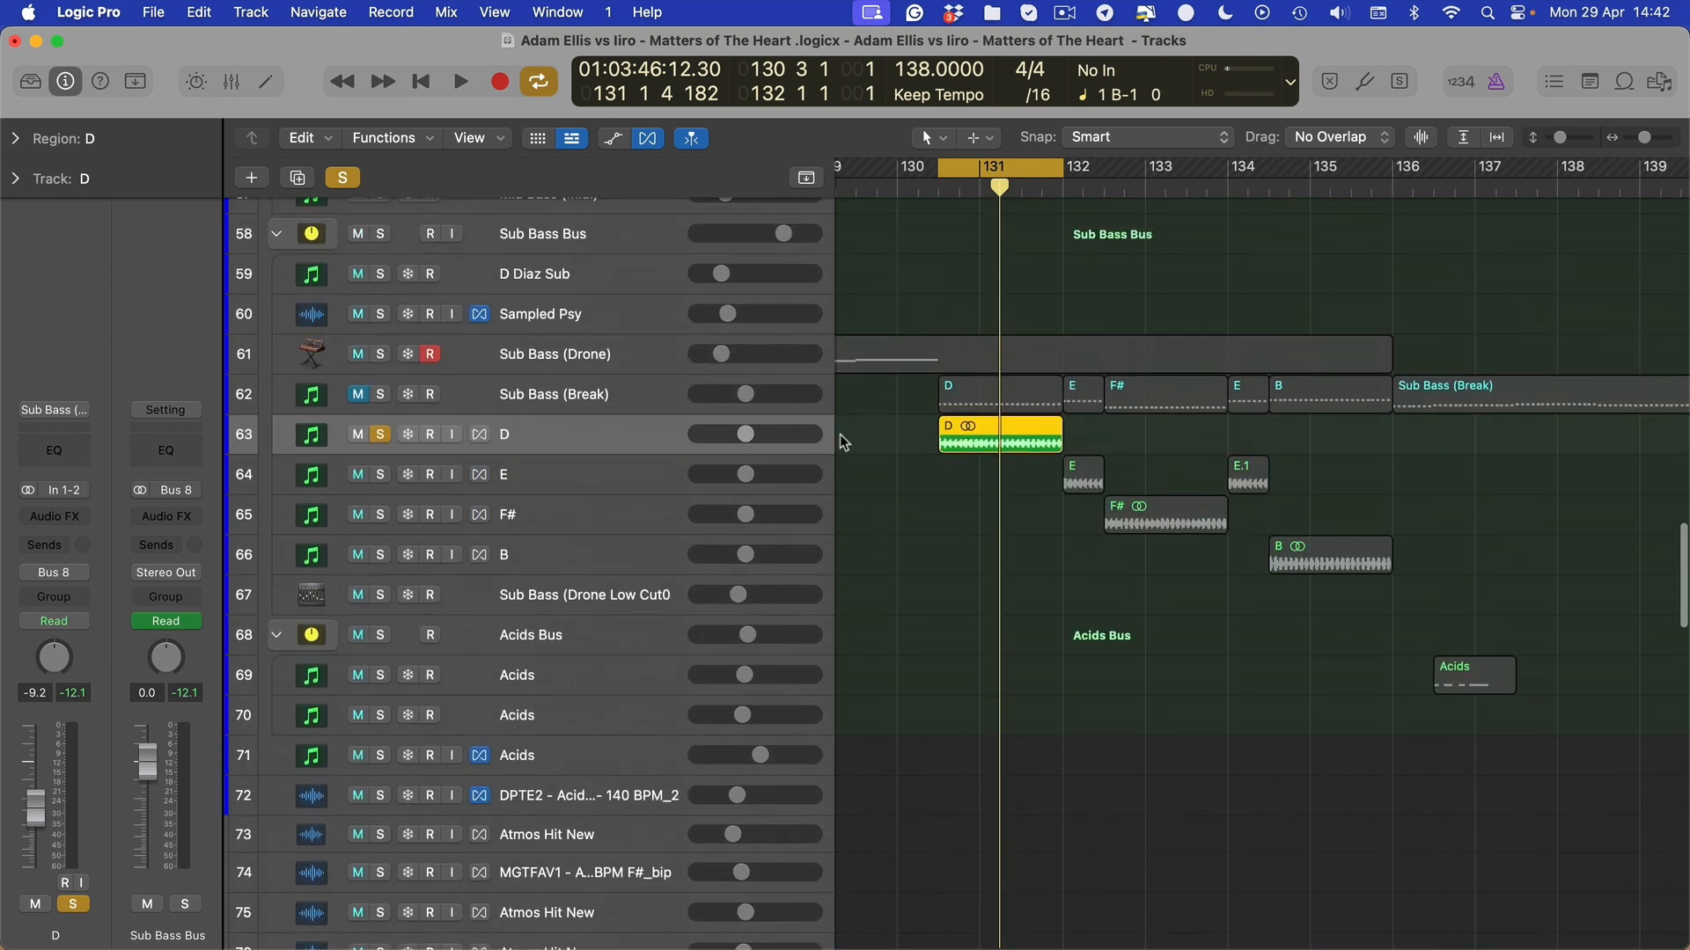
pyautogui.scroll(3, 980, 388)
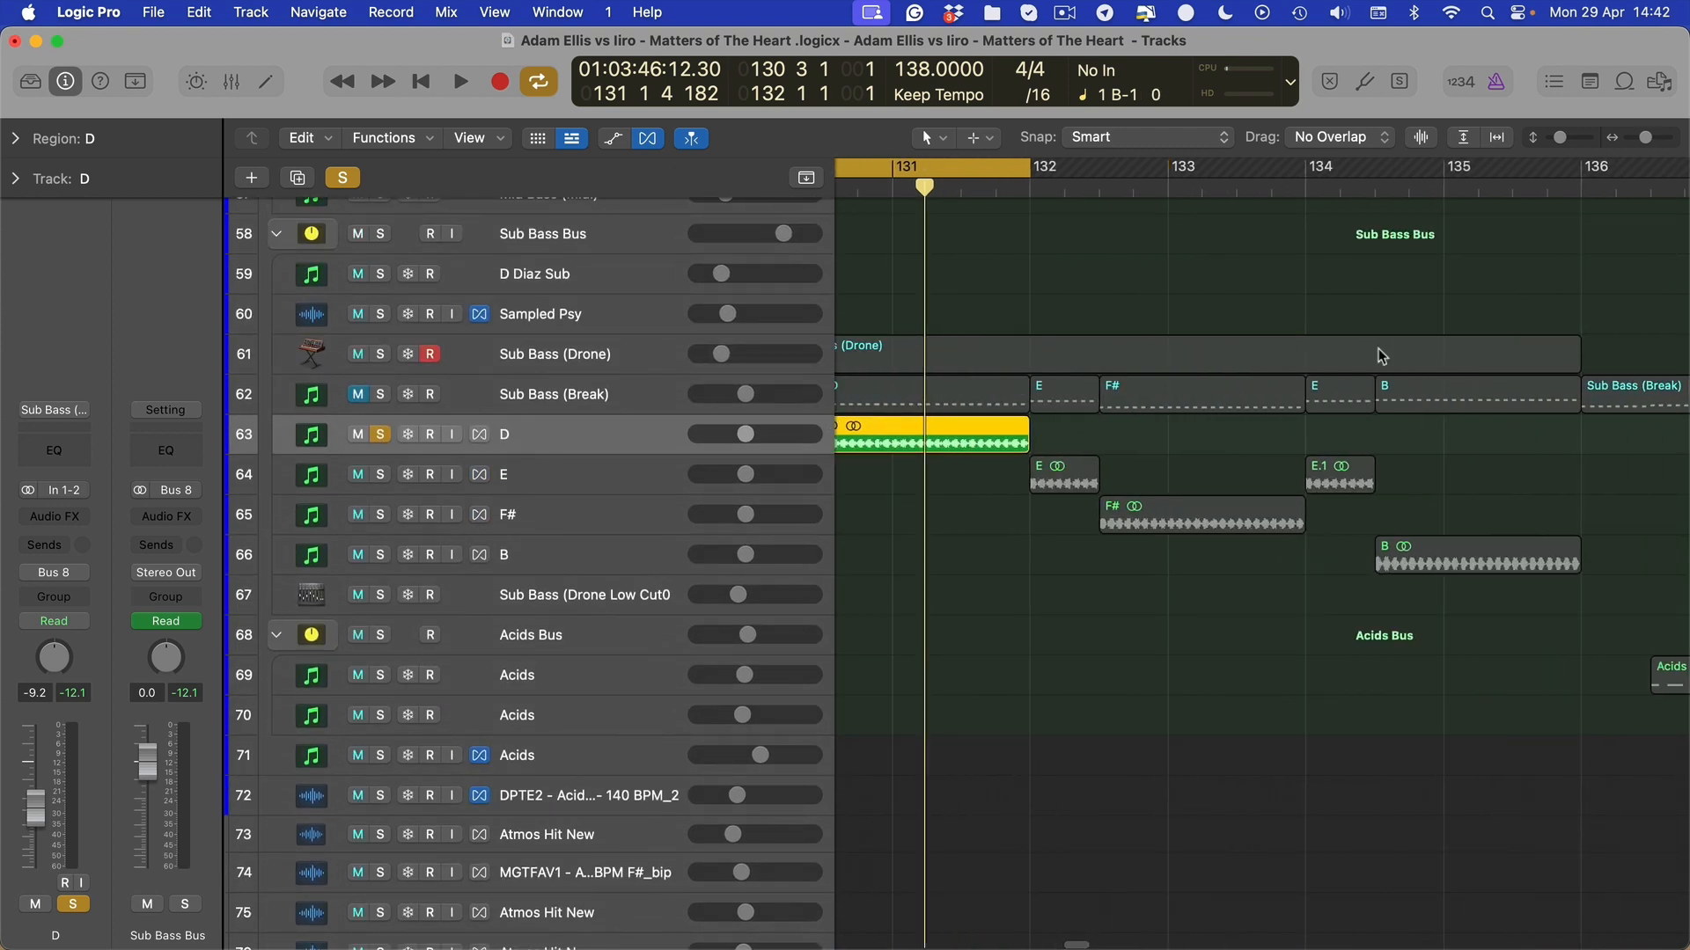
# Set the cycle range to the first E region, solo only the E track, and play it back
pyautogui.click(1064, 465)
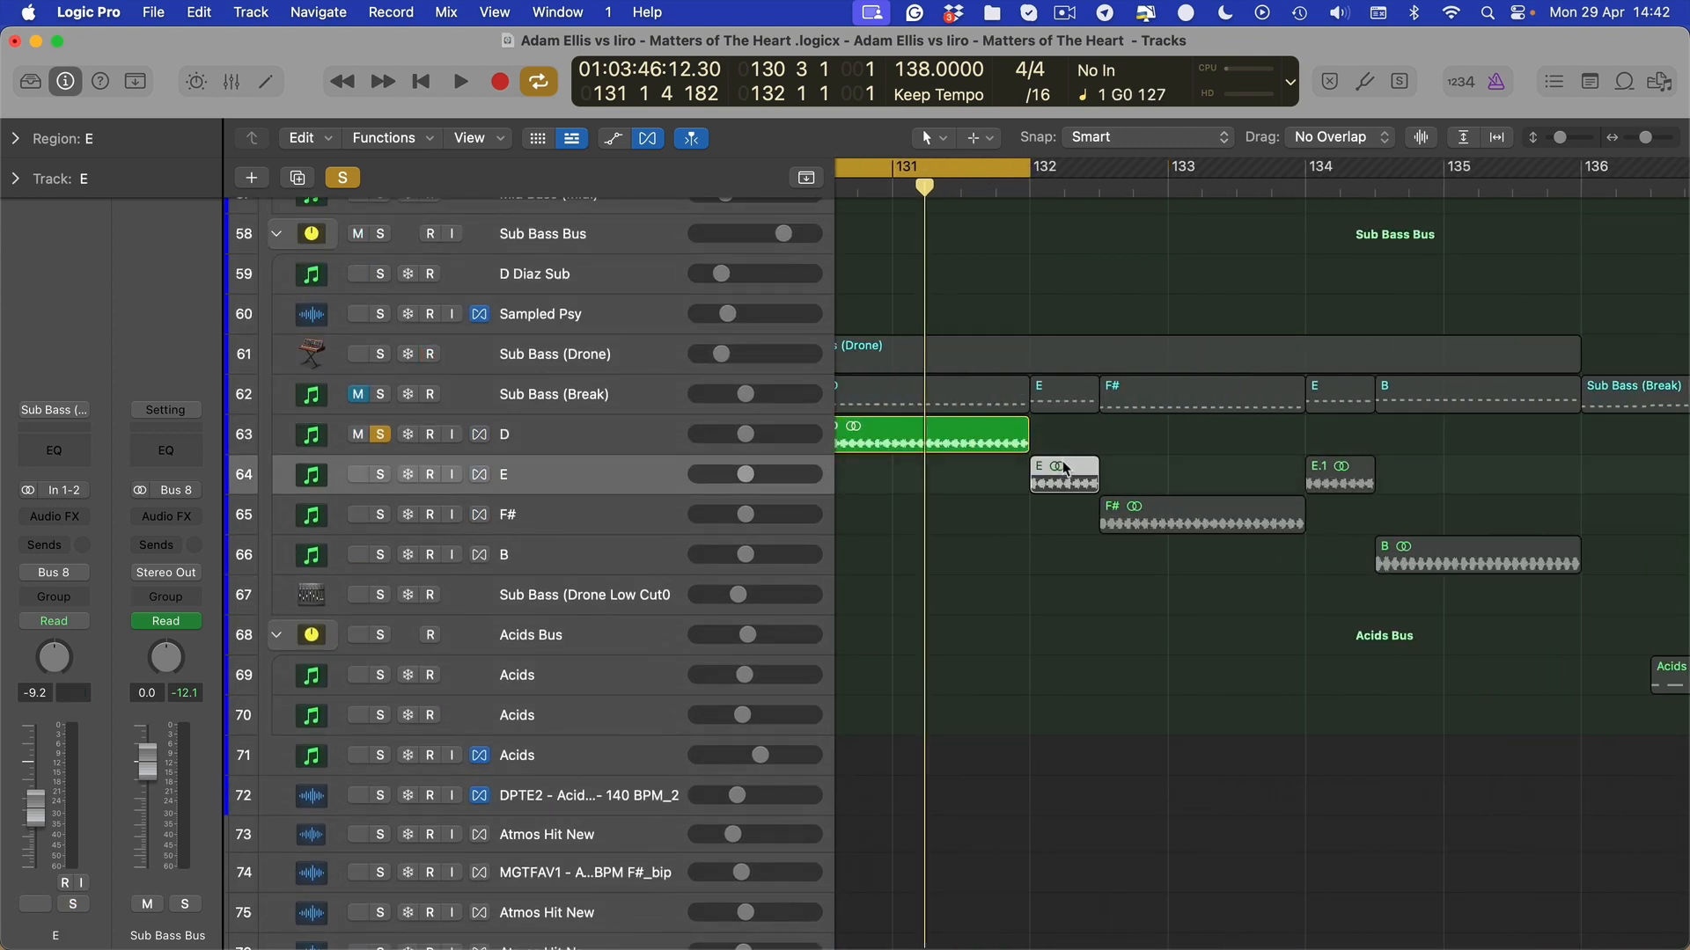
pyautogui.press('super+u')
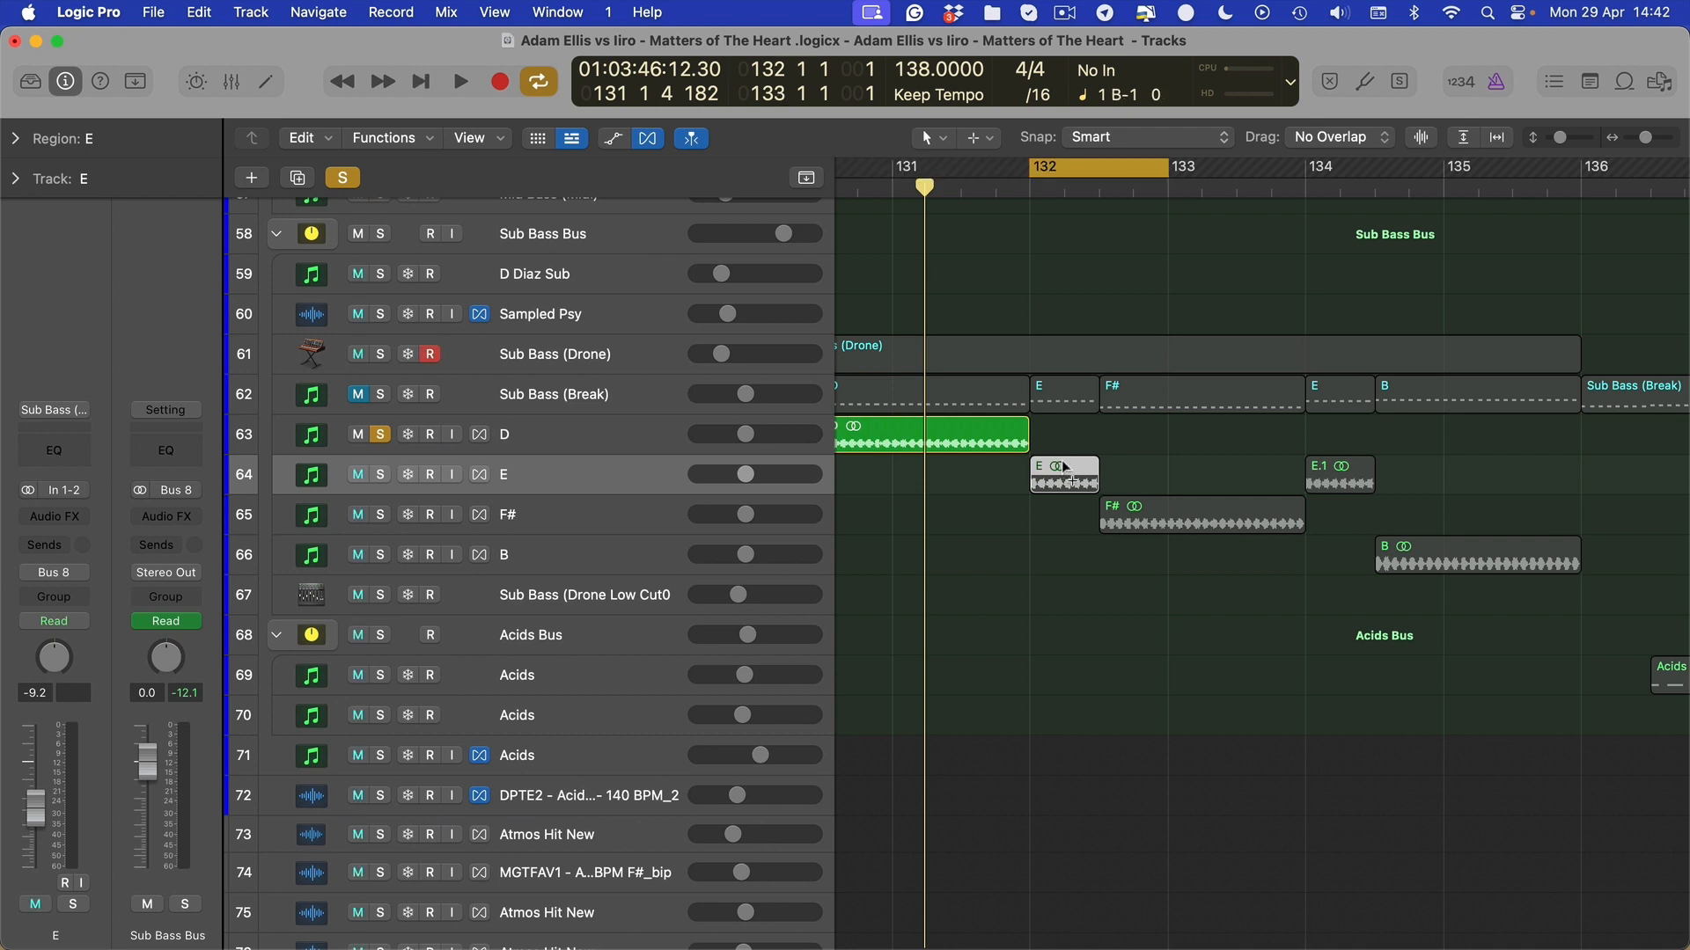
pyautogui.press('space')
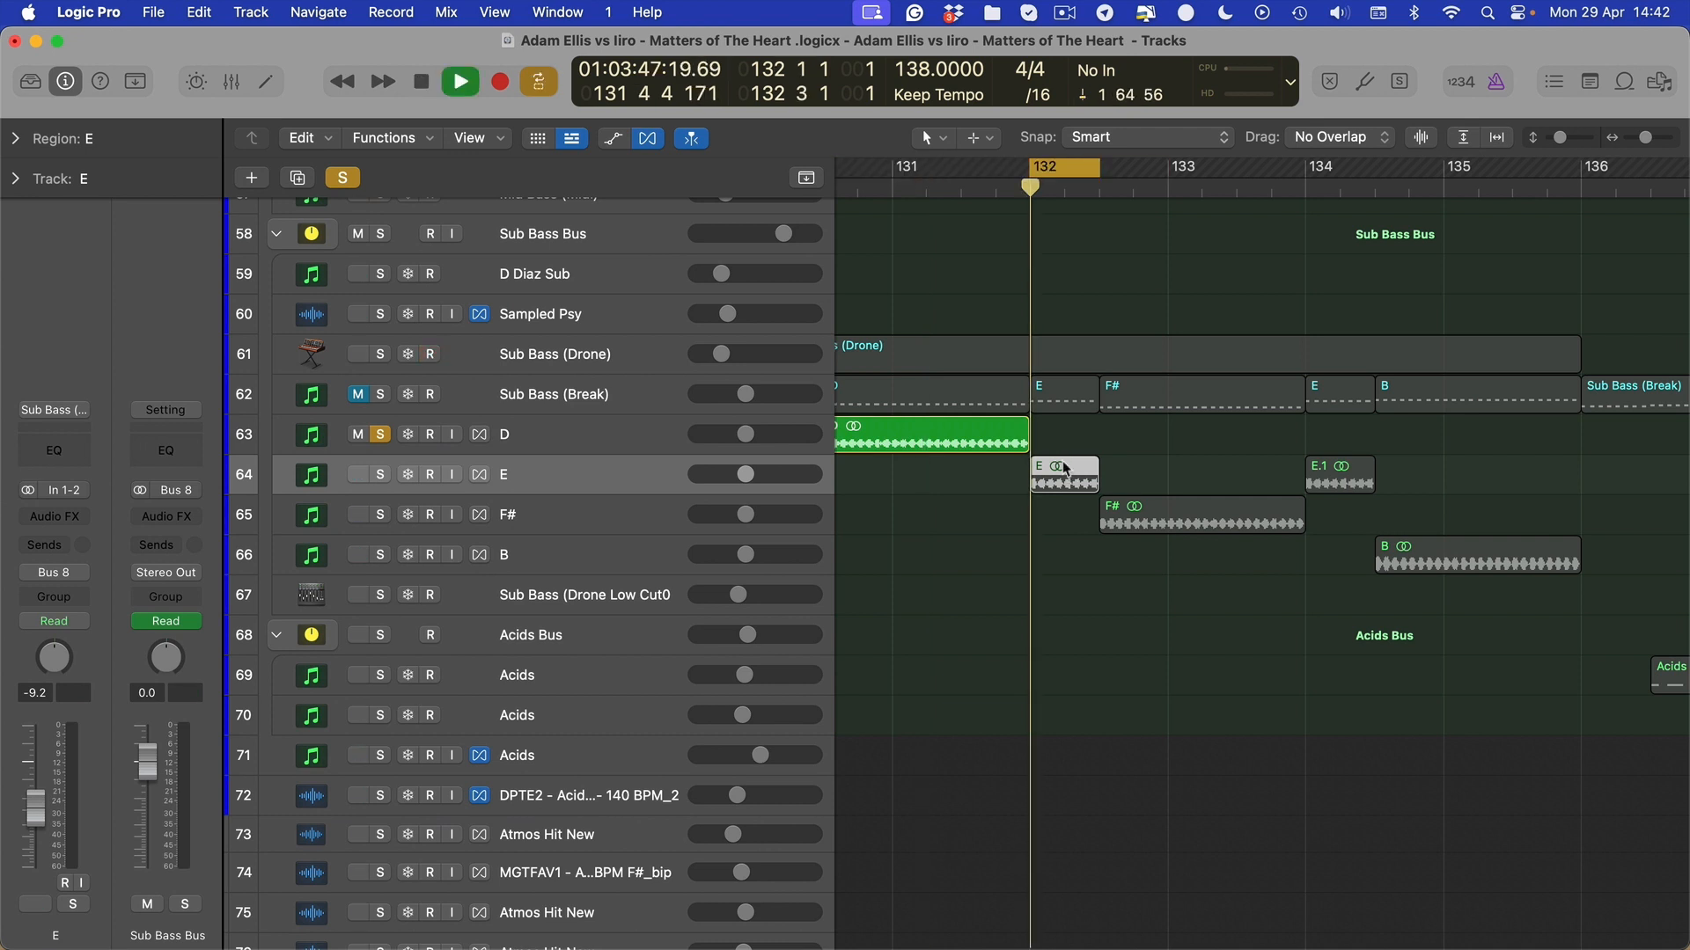
pyautogui.click(381, 475)
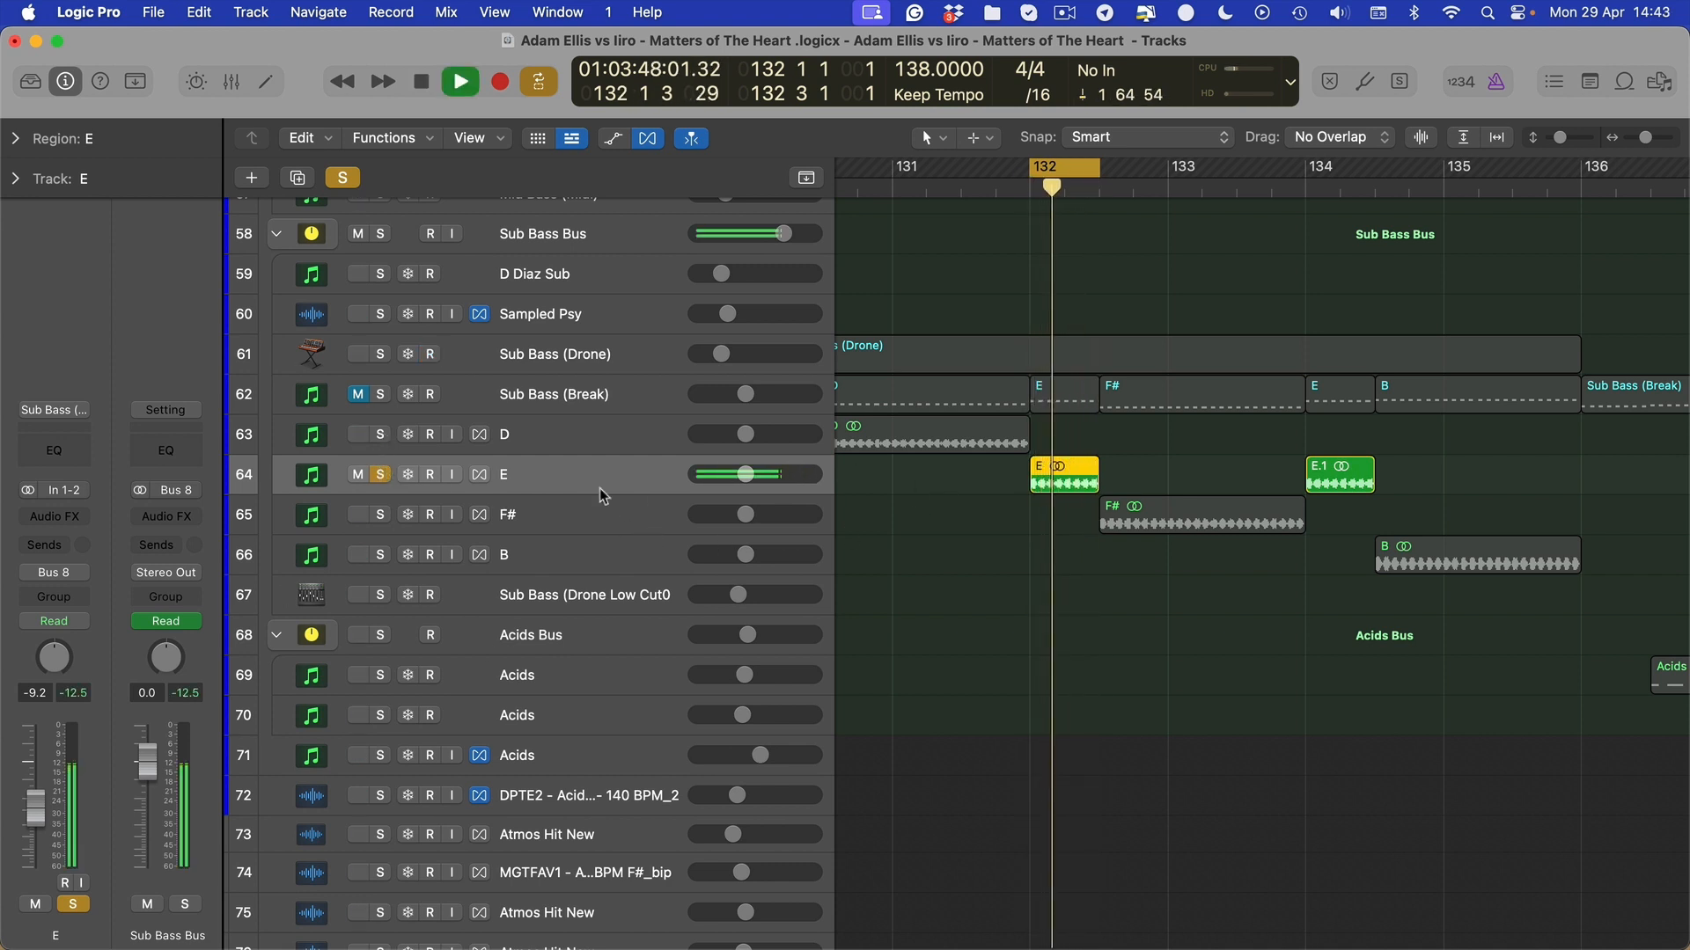
pyautogui.press('space')
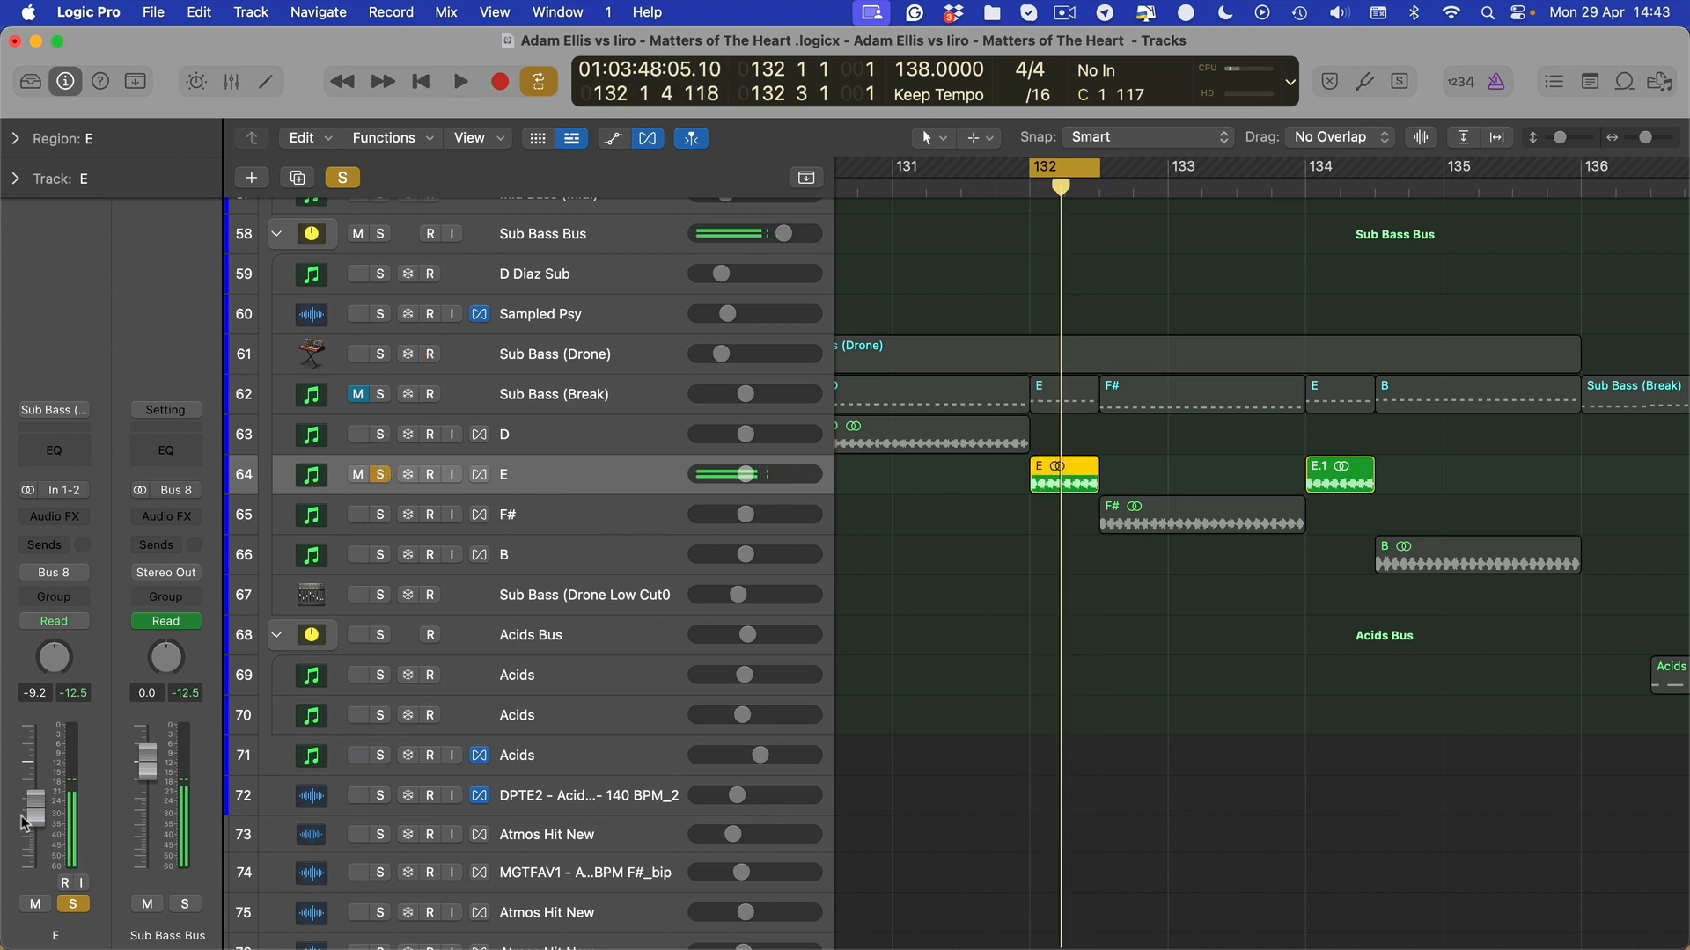
# Raise the E track's volume to -8.8 dB while checking its peak level during playback
pyautogui.press('space')
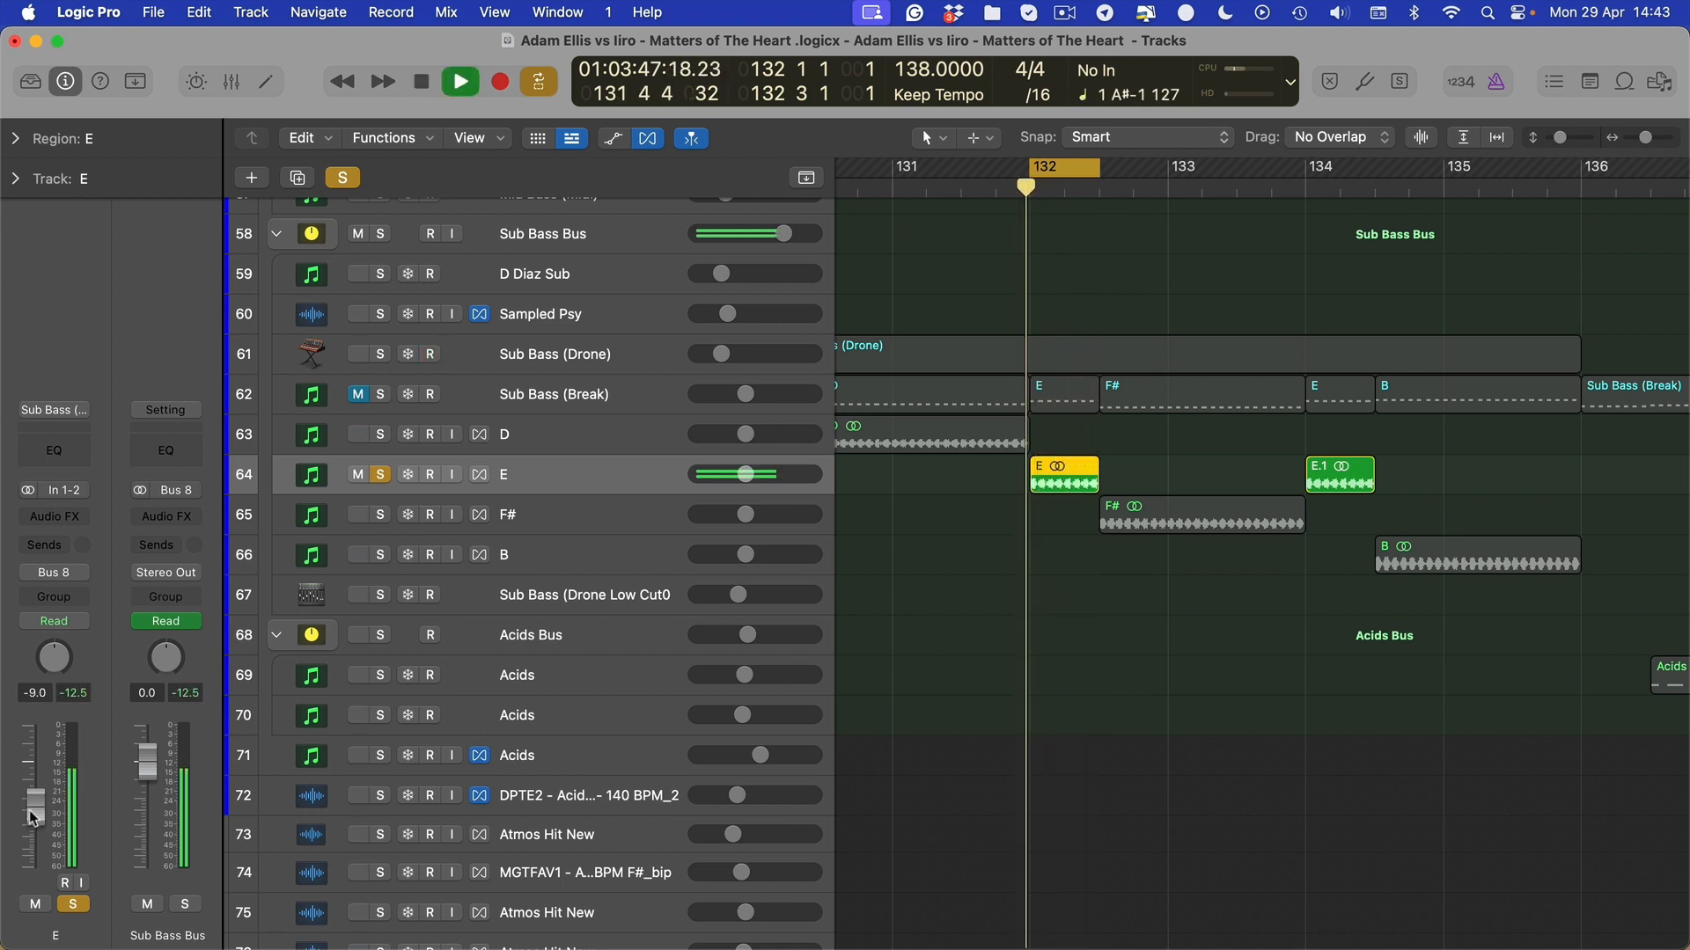
pyautogui.press('space')
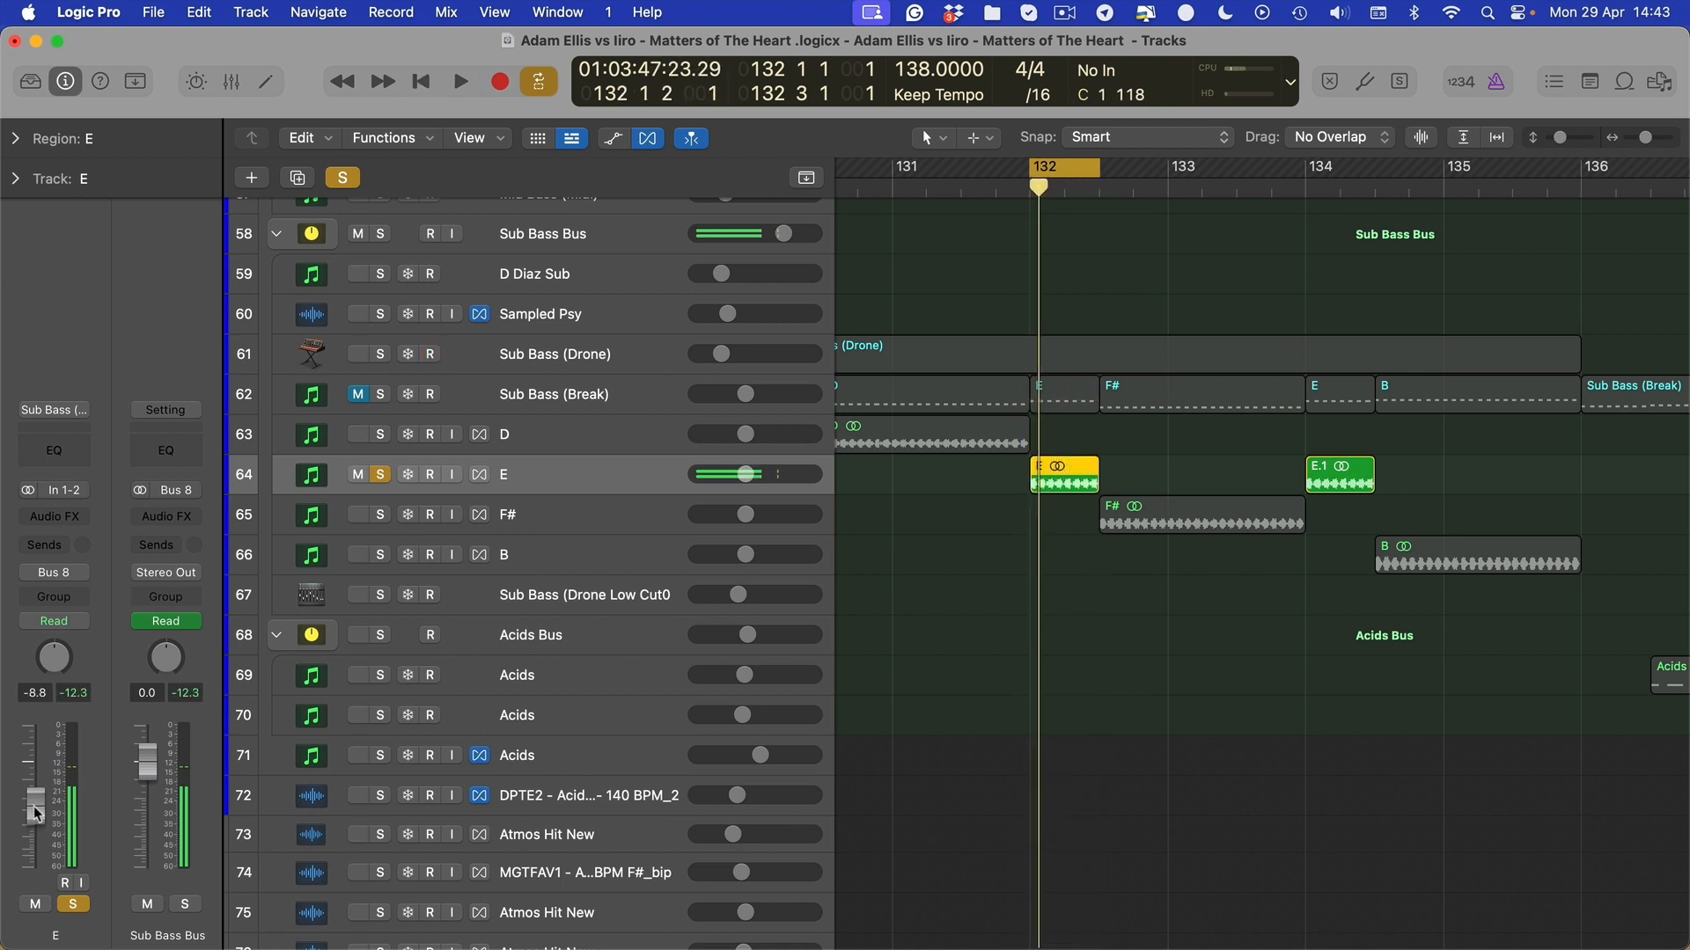
pyautogui.press('space')
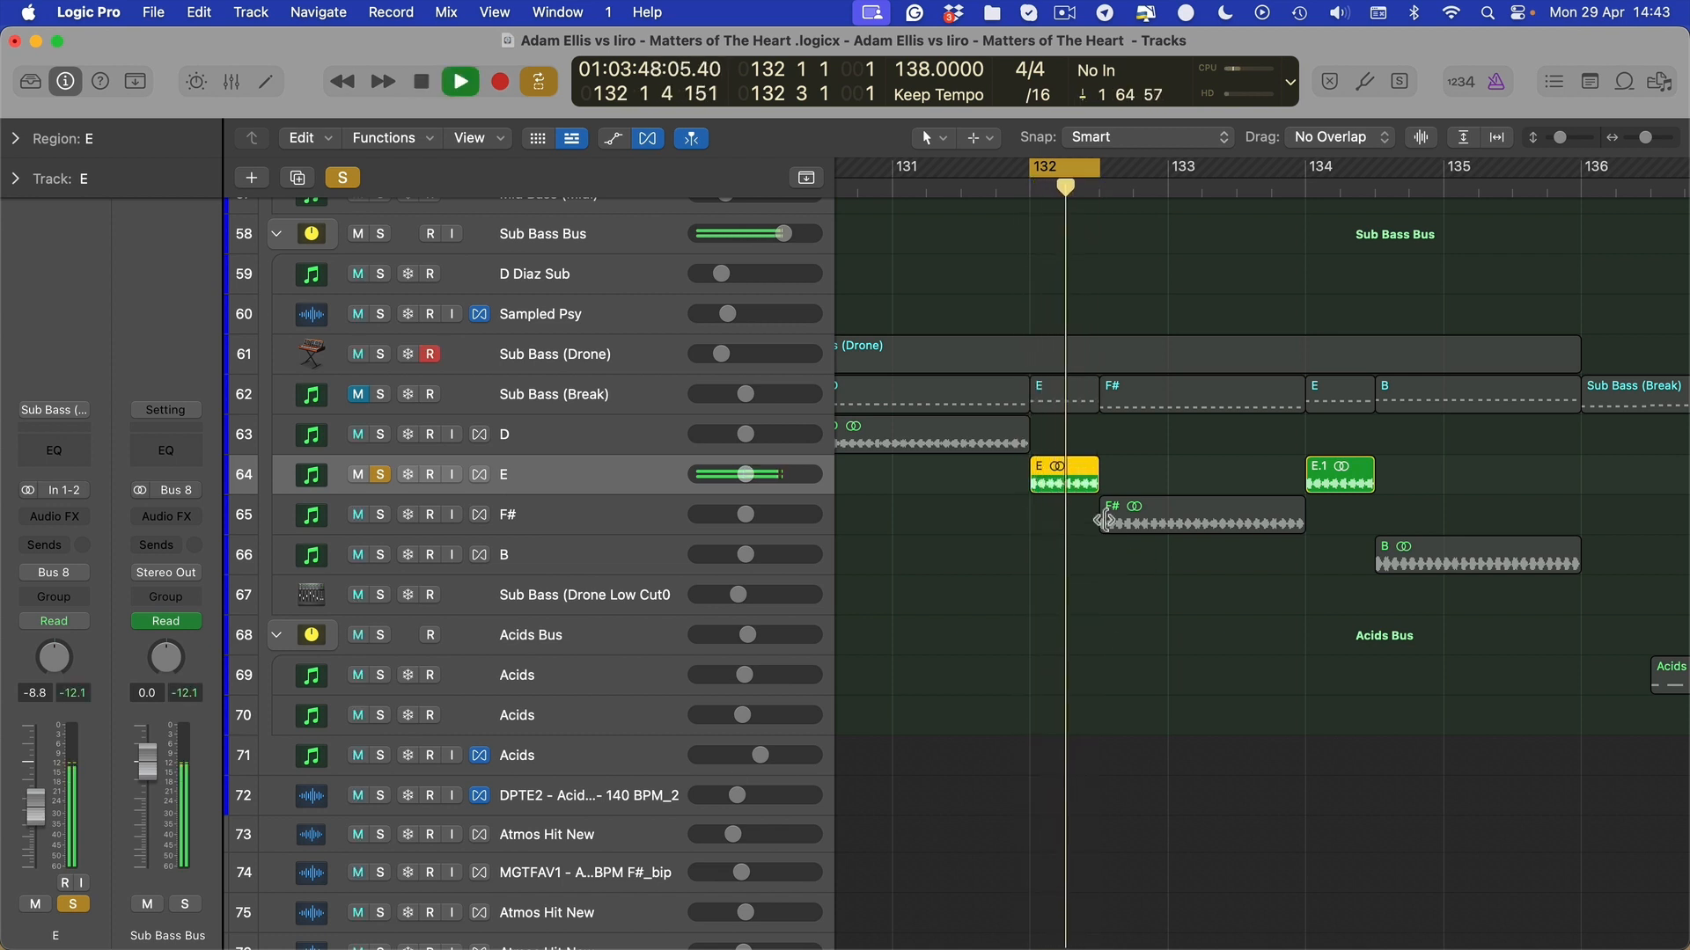
pyautogui.press('space')
# Solo the F# and B tracks, cycle the F# region, and set the F# track's volume to -9.4 dB during playback
pyautogui.click(1144, 509)
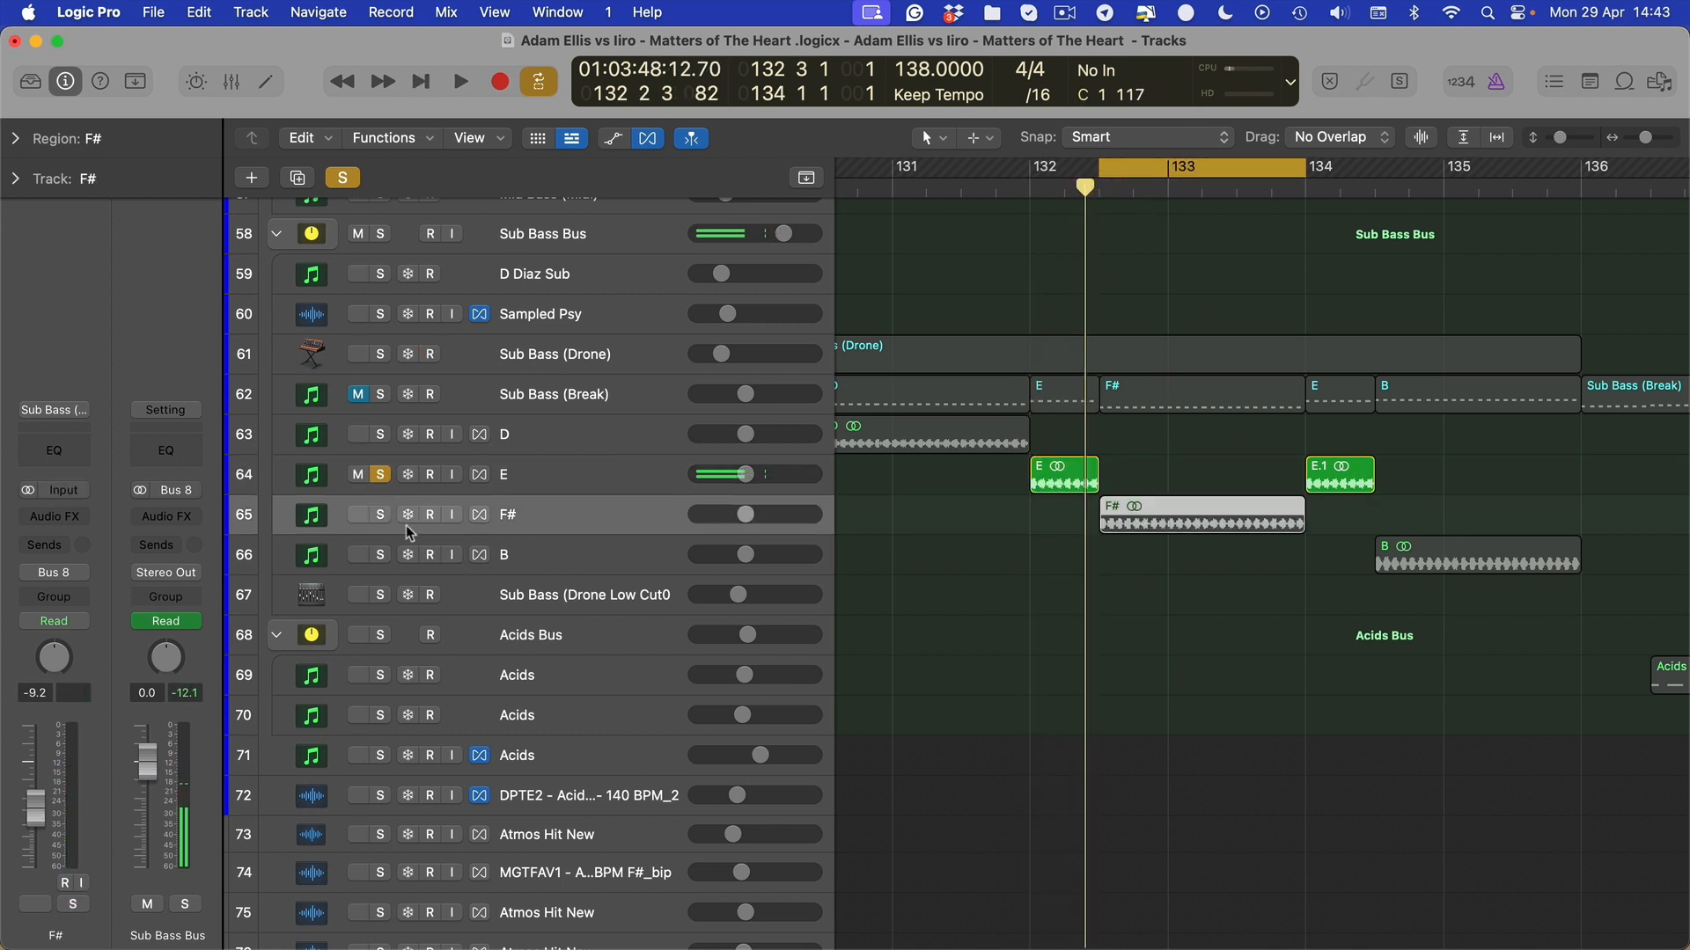
pyautogui.click(381, 514)
pyautogui.click(380, 554)
pyautogui.press('space')
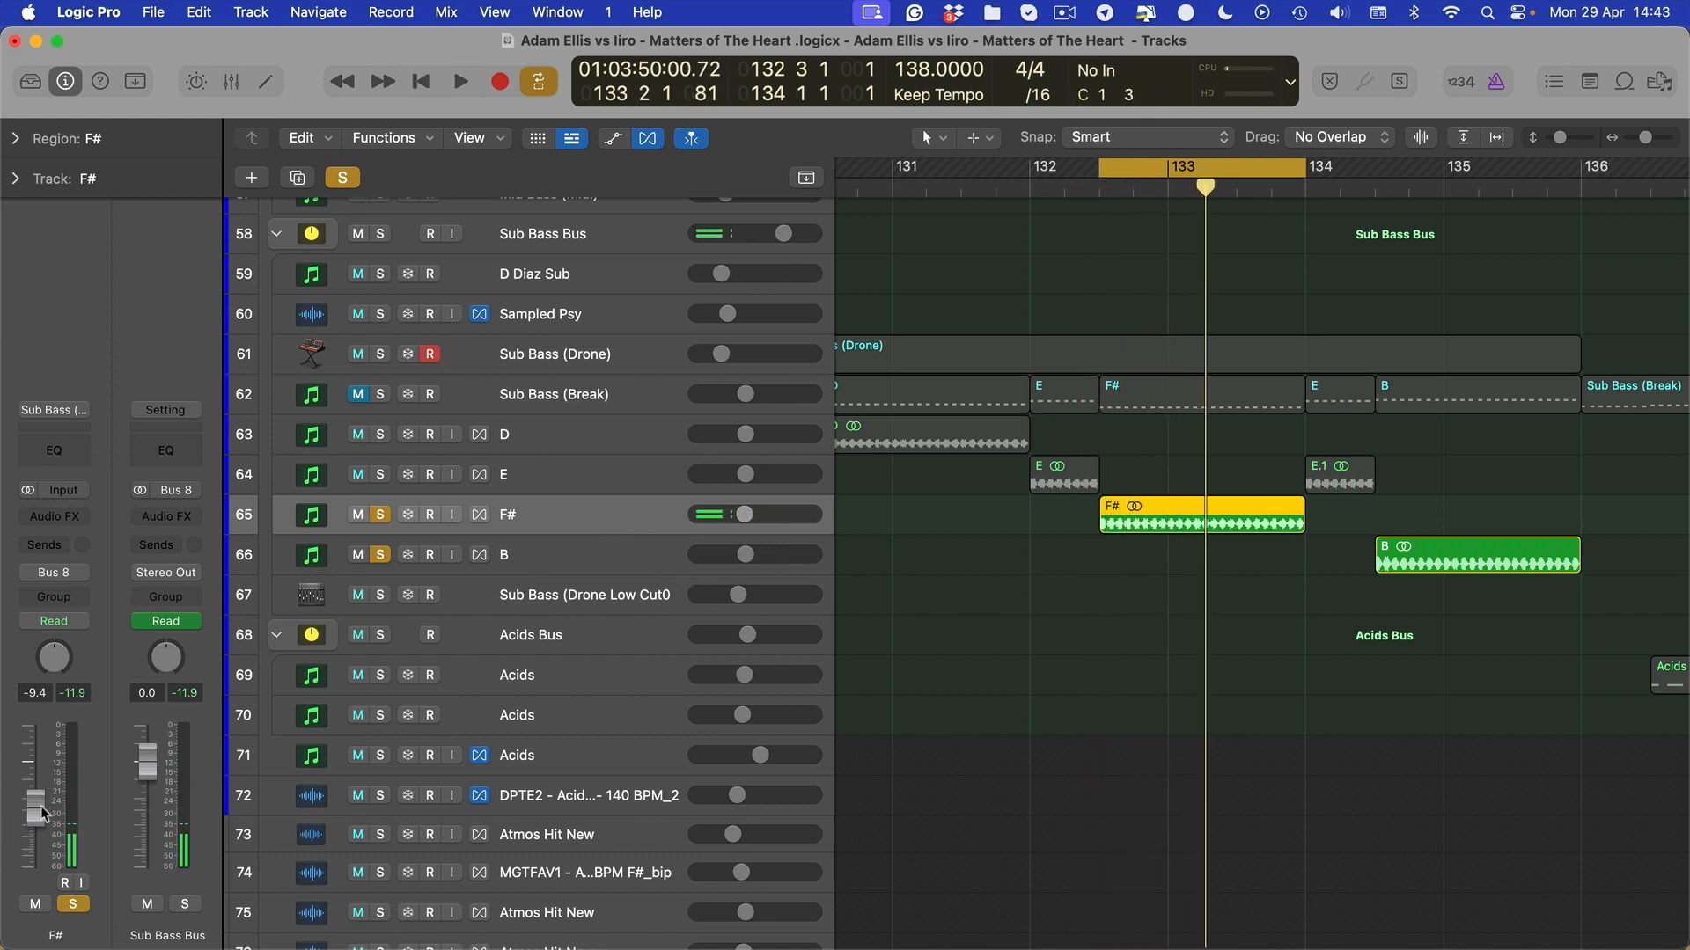
pyautogui.press('space')
pyautogui.press('space')
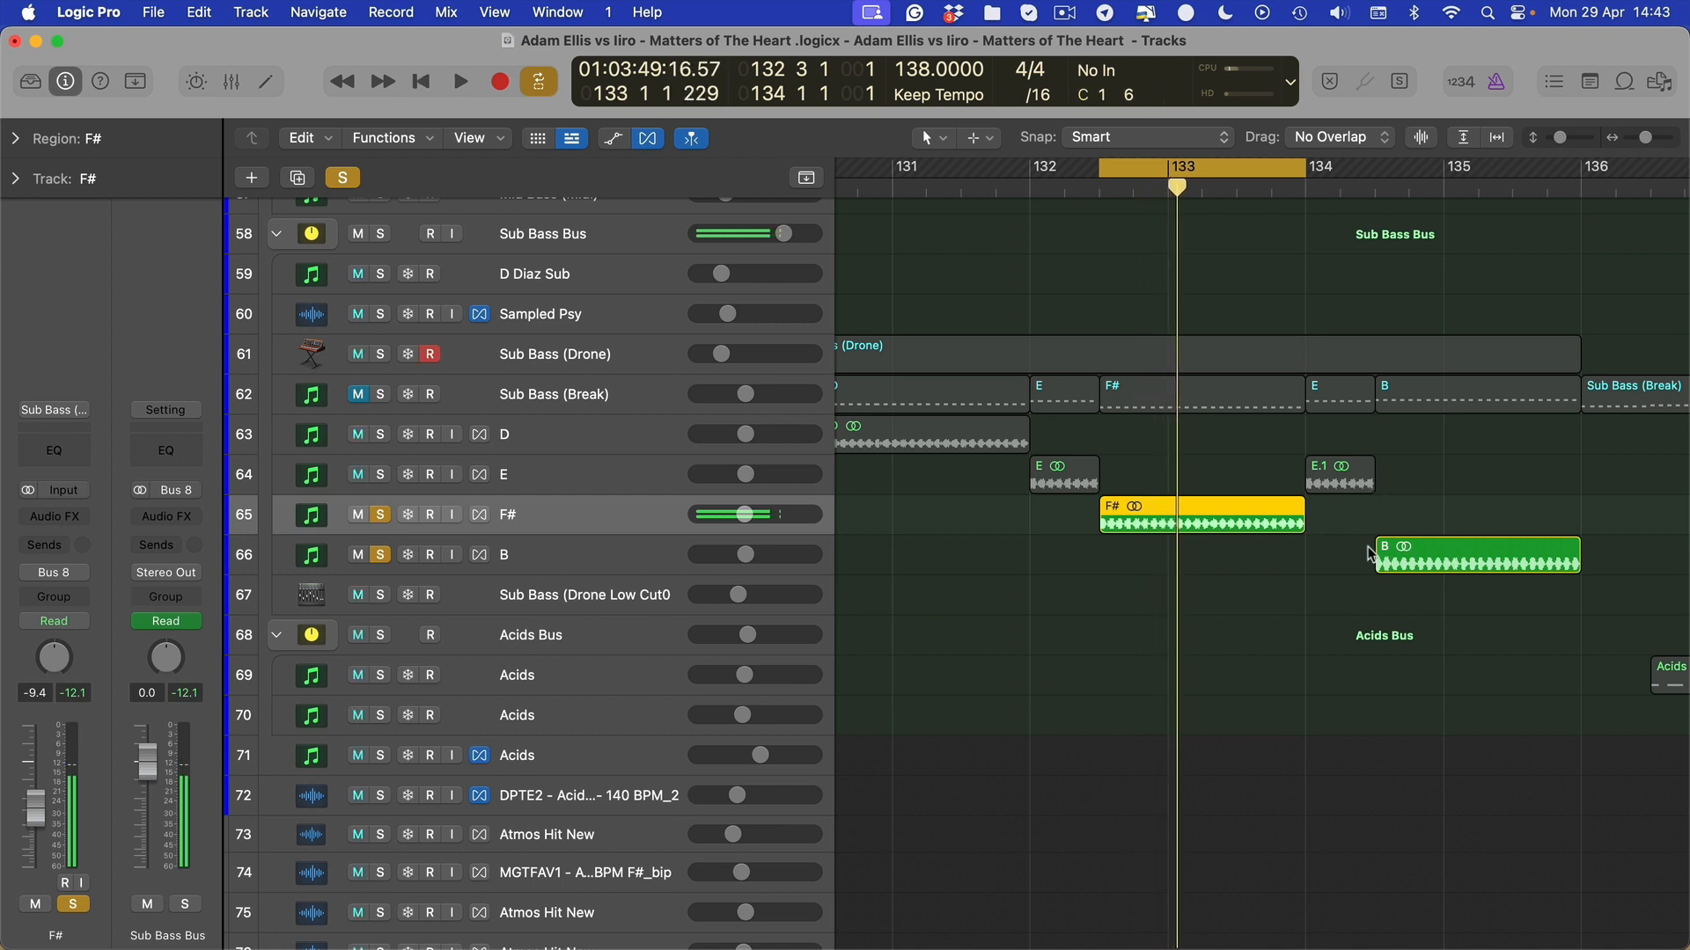
# Cycle the B region and lower the B track's volume to -12.1 dB while checking its peak level during playback
pyautogui.click(1426, 560)
pyautogui.press('space')
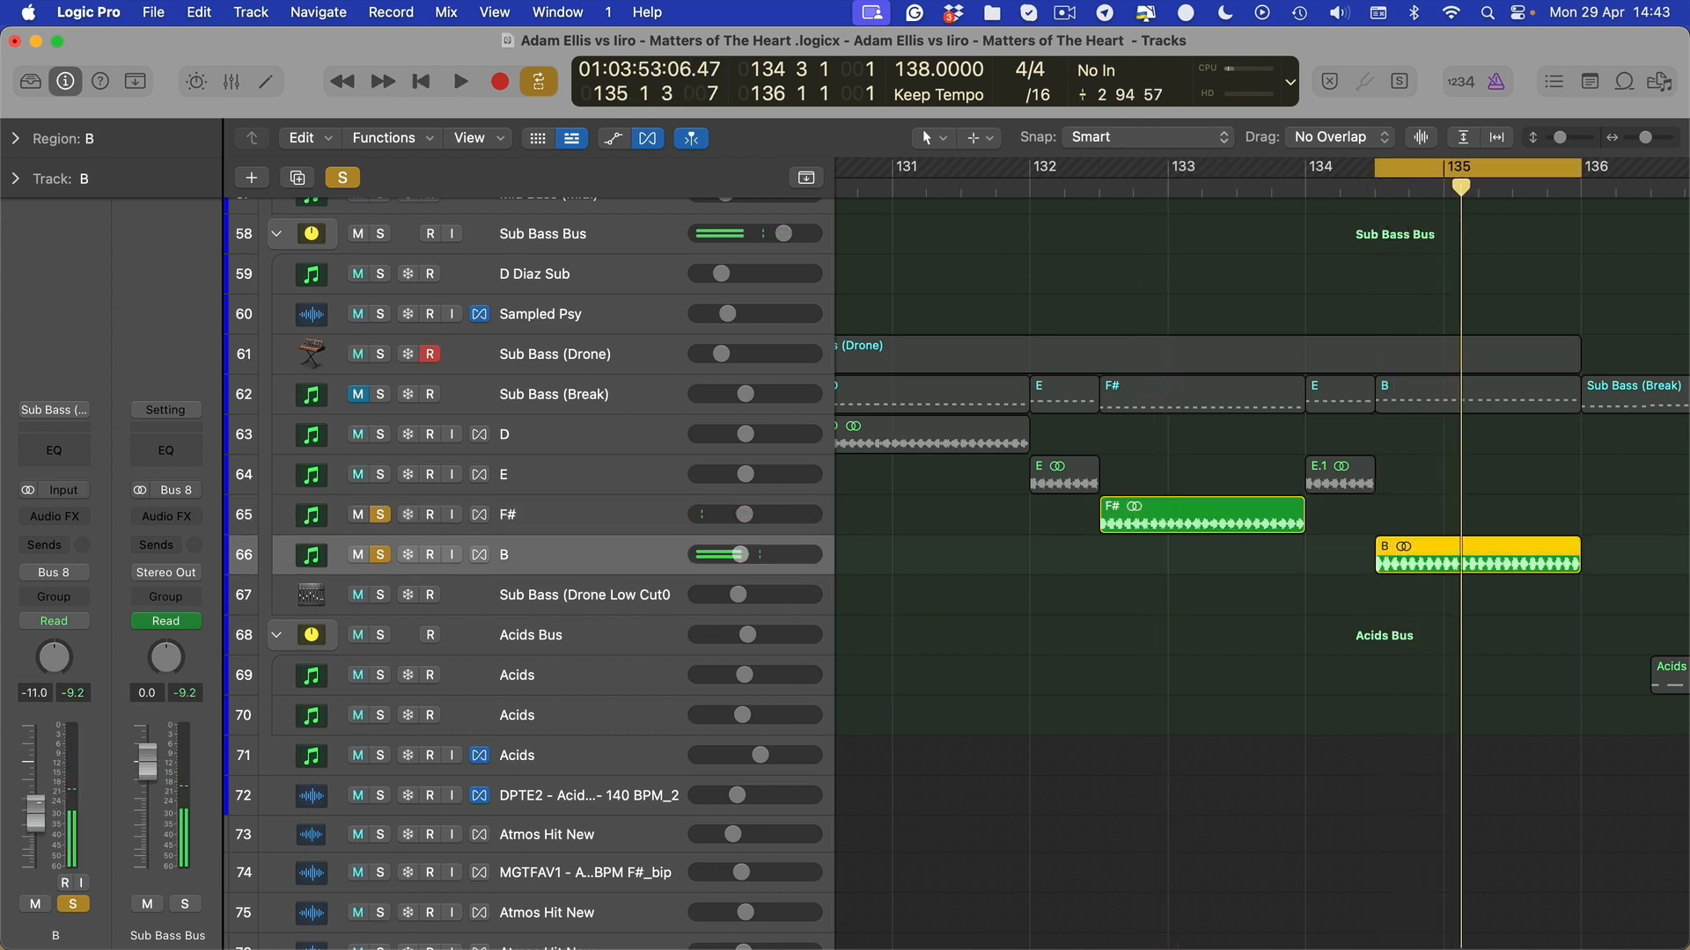
pyautogui.press('space')
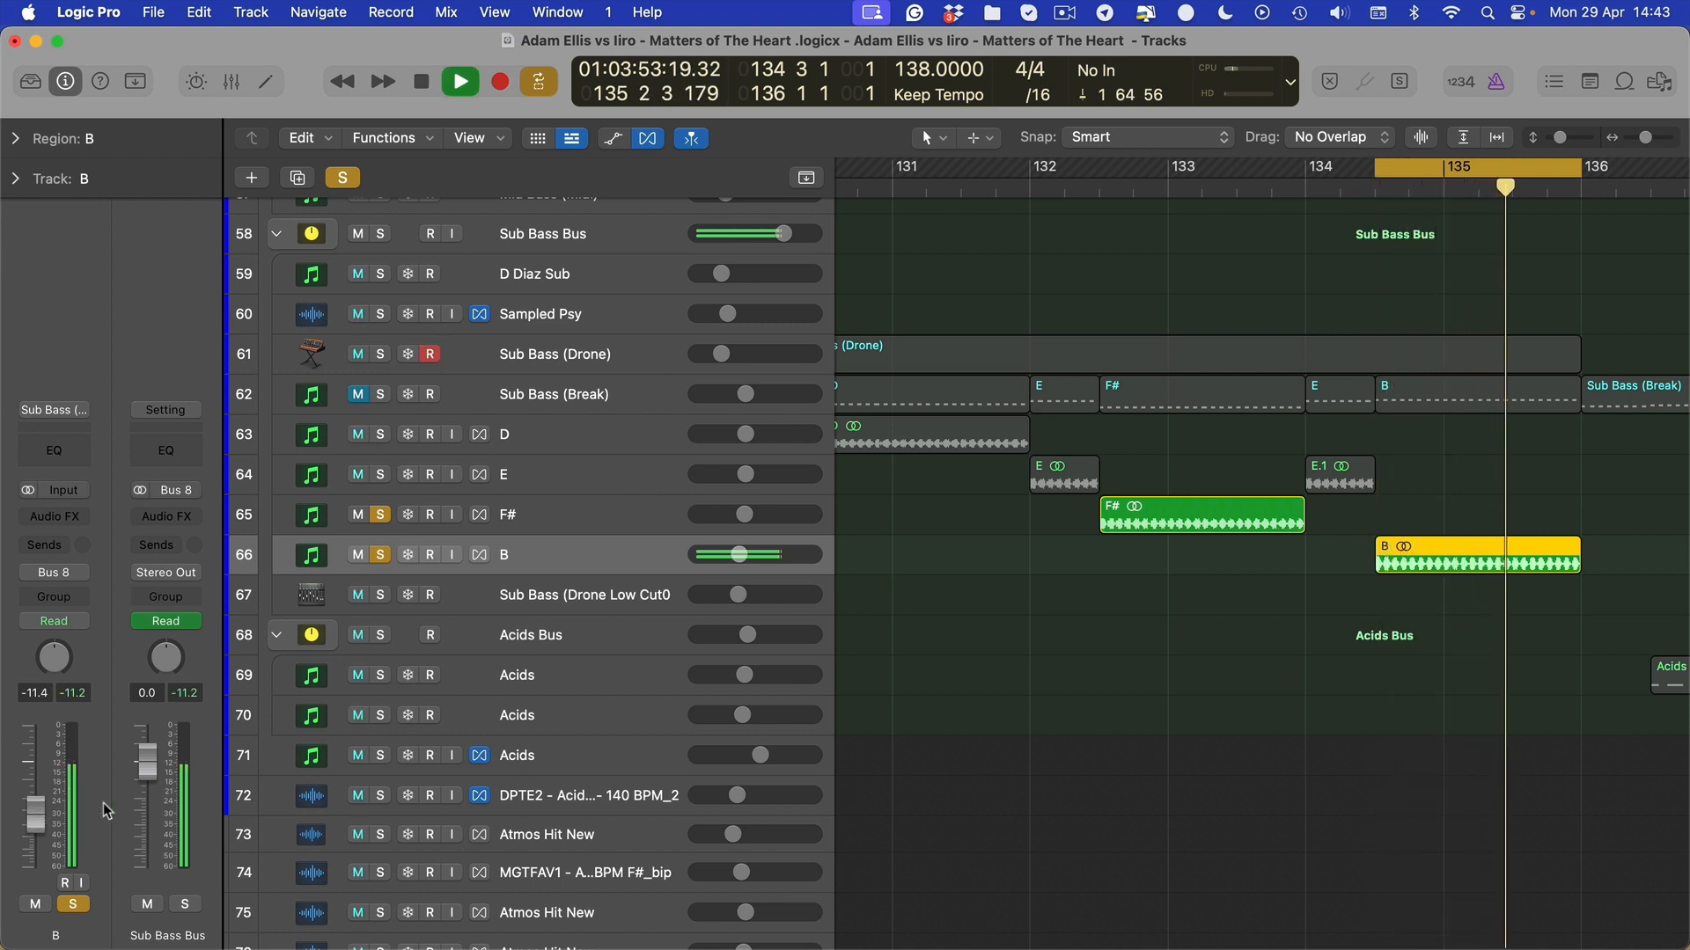
pyautogui.moveTo(35, 823); pyautogui.dragTo(35, 826)
pyautogui.press('space')
pyautogui.press('space')
pyautogui.press('space')
pyautogui.press('space')
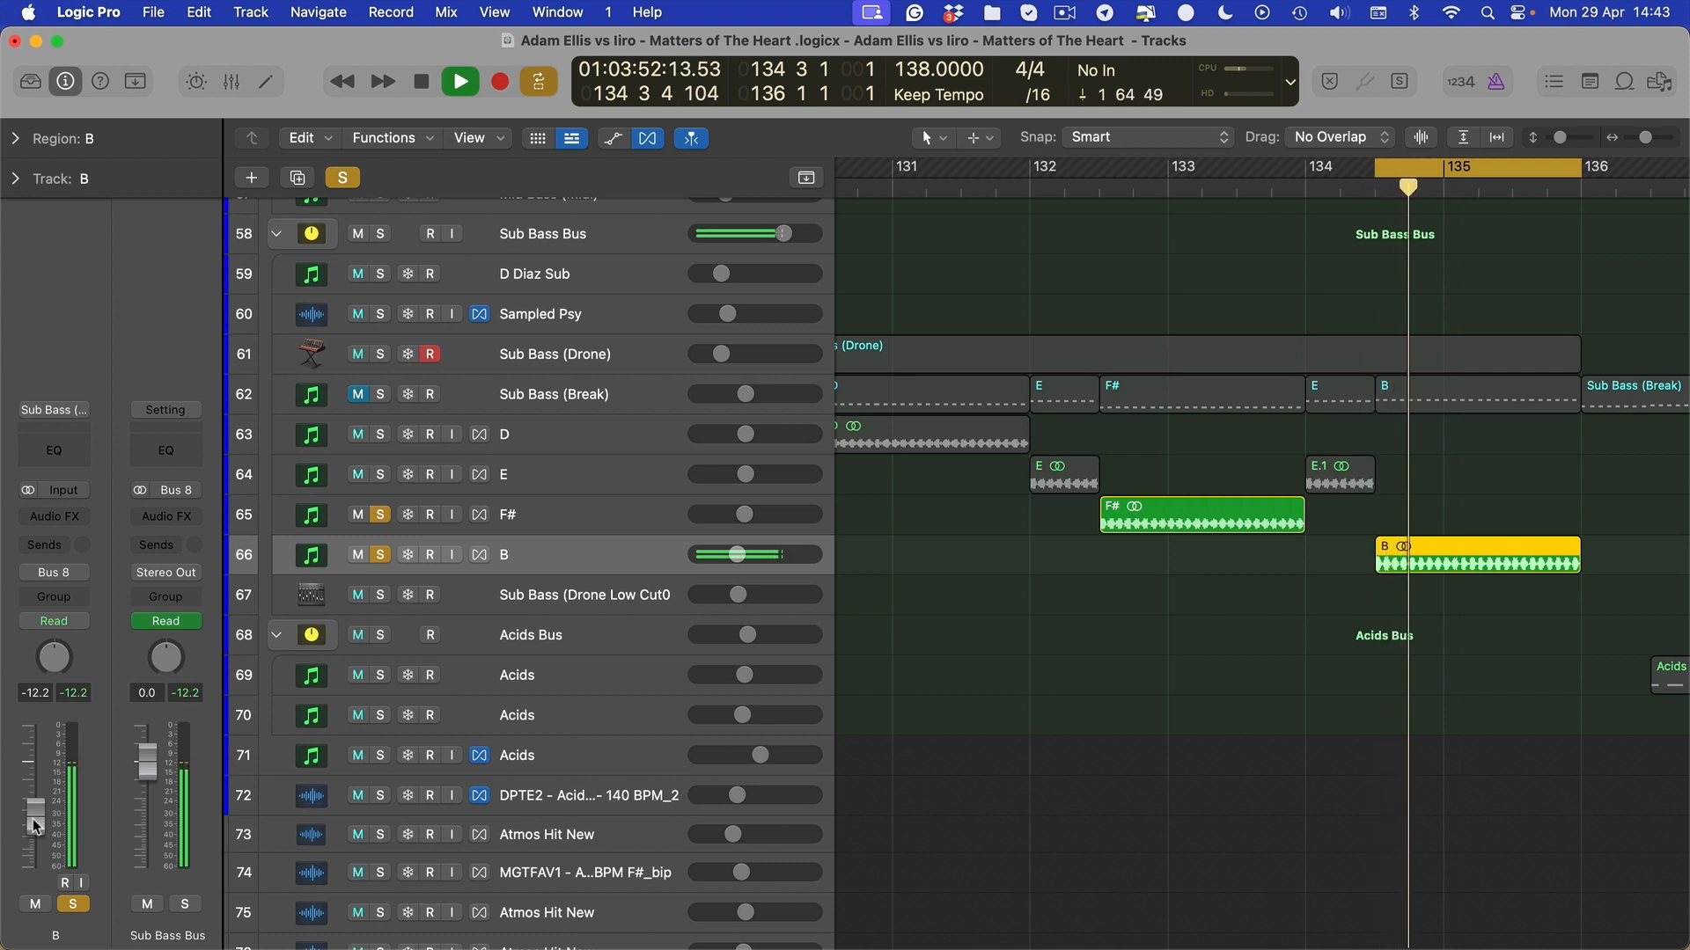
pyautogui.press('space')
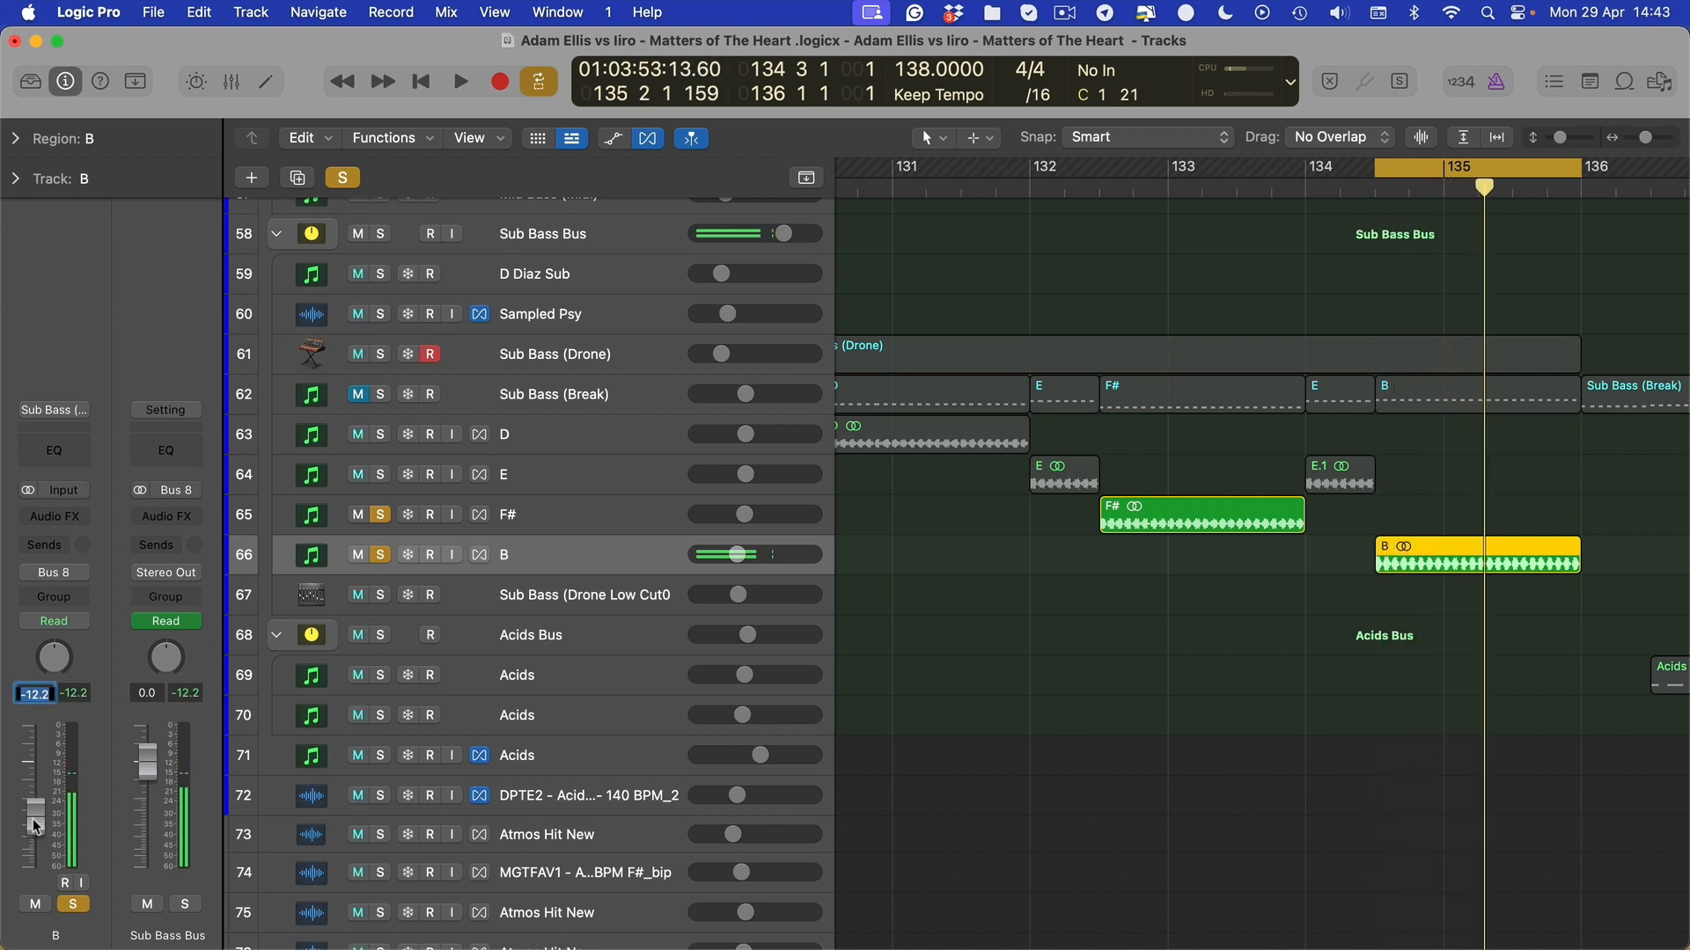
pyautogui.press('space')
pyautogui.press('super+Left')
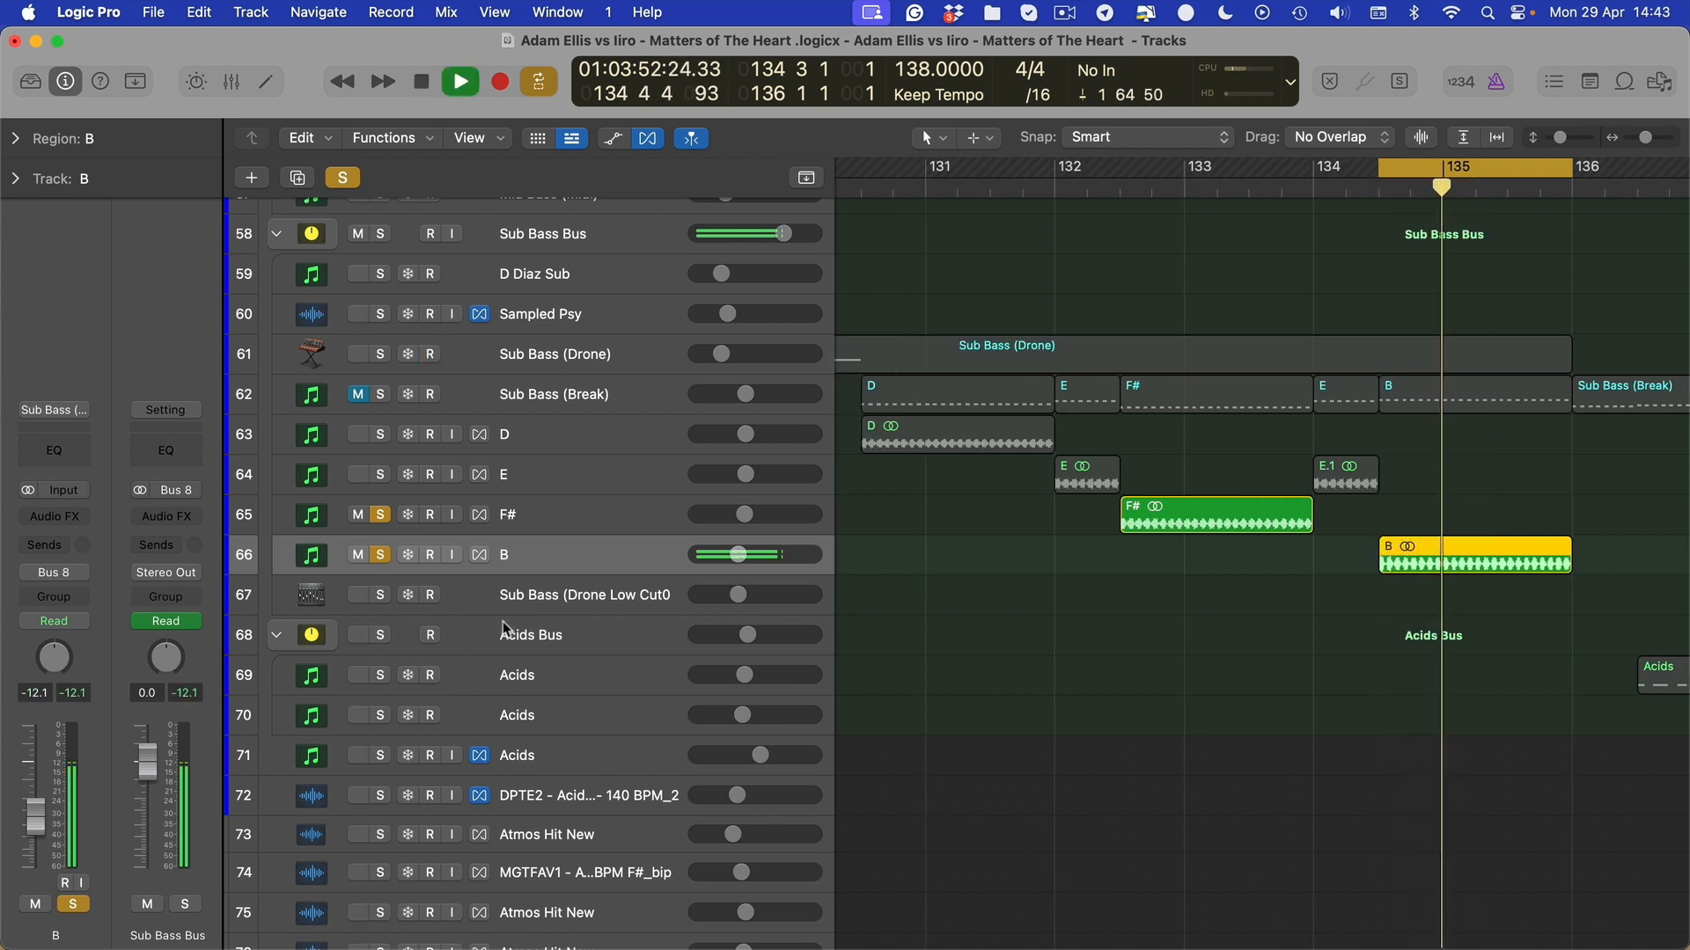
pyautogui.press('space')
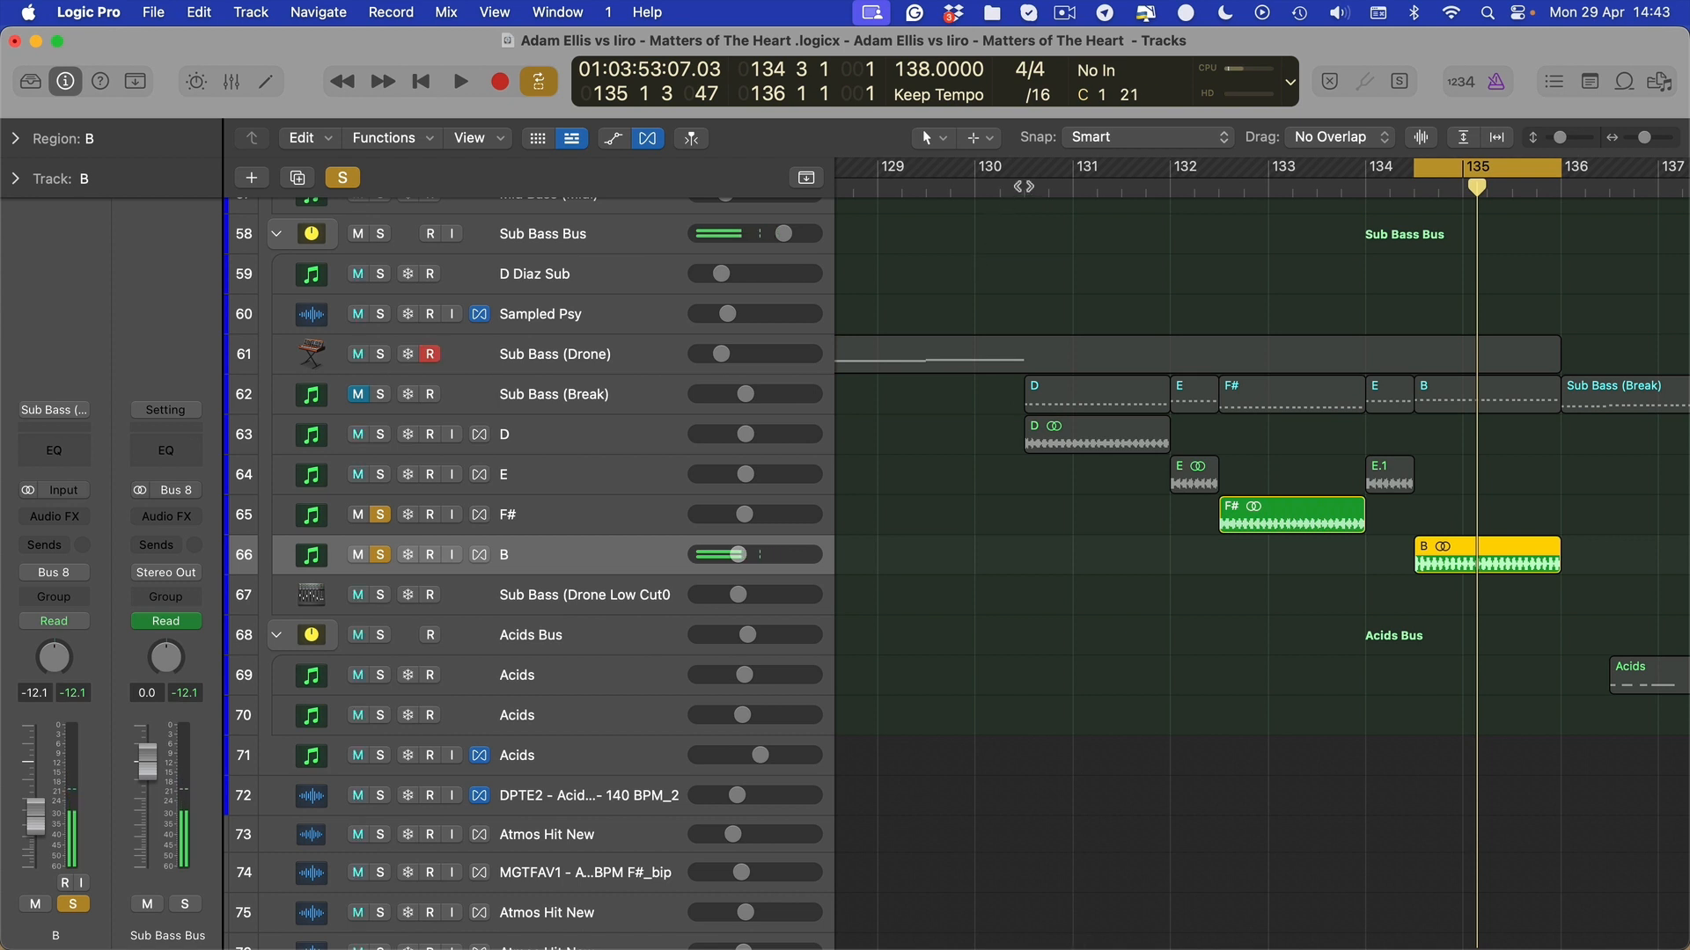
# Set the cycle range across all bounced note regions from 130 3 to bar 136, and also solo the D and E tracks
pyautogui.moveTo(1023, 183); pyautogui.dragTo(1553, 271)
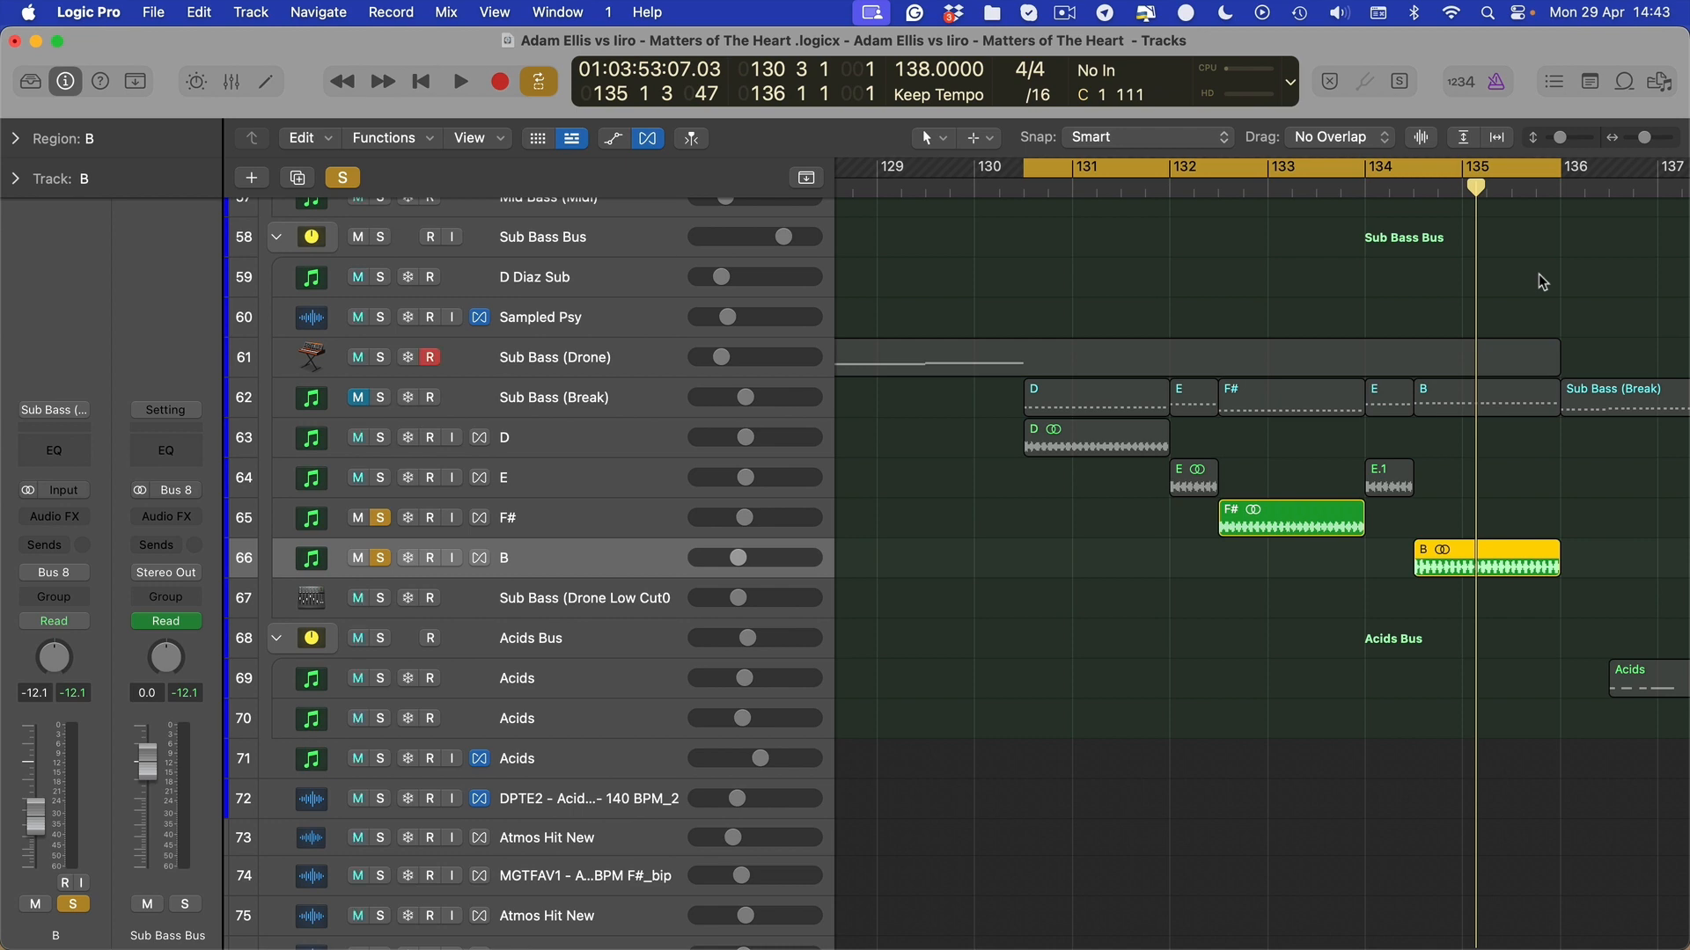
pyautogui.hscroll(2, 1264, 335)
pyautogui.press('space')
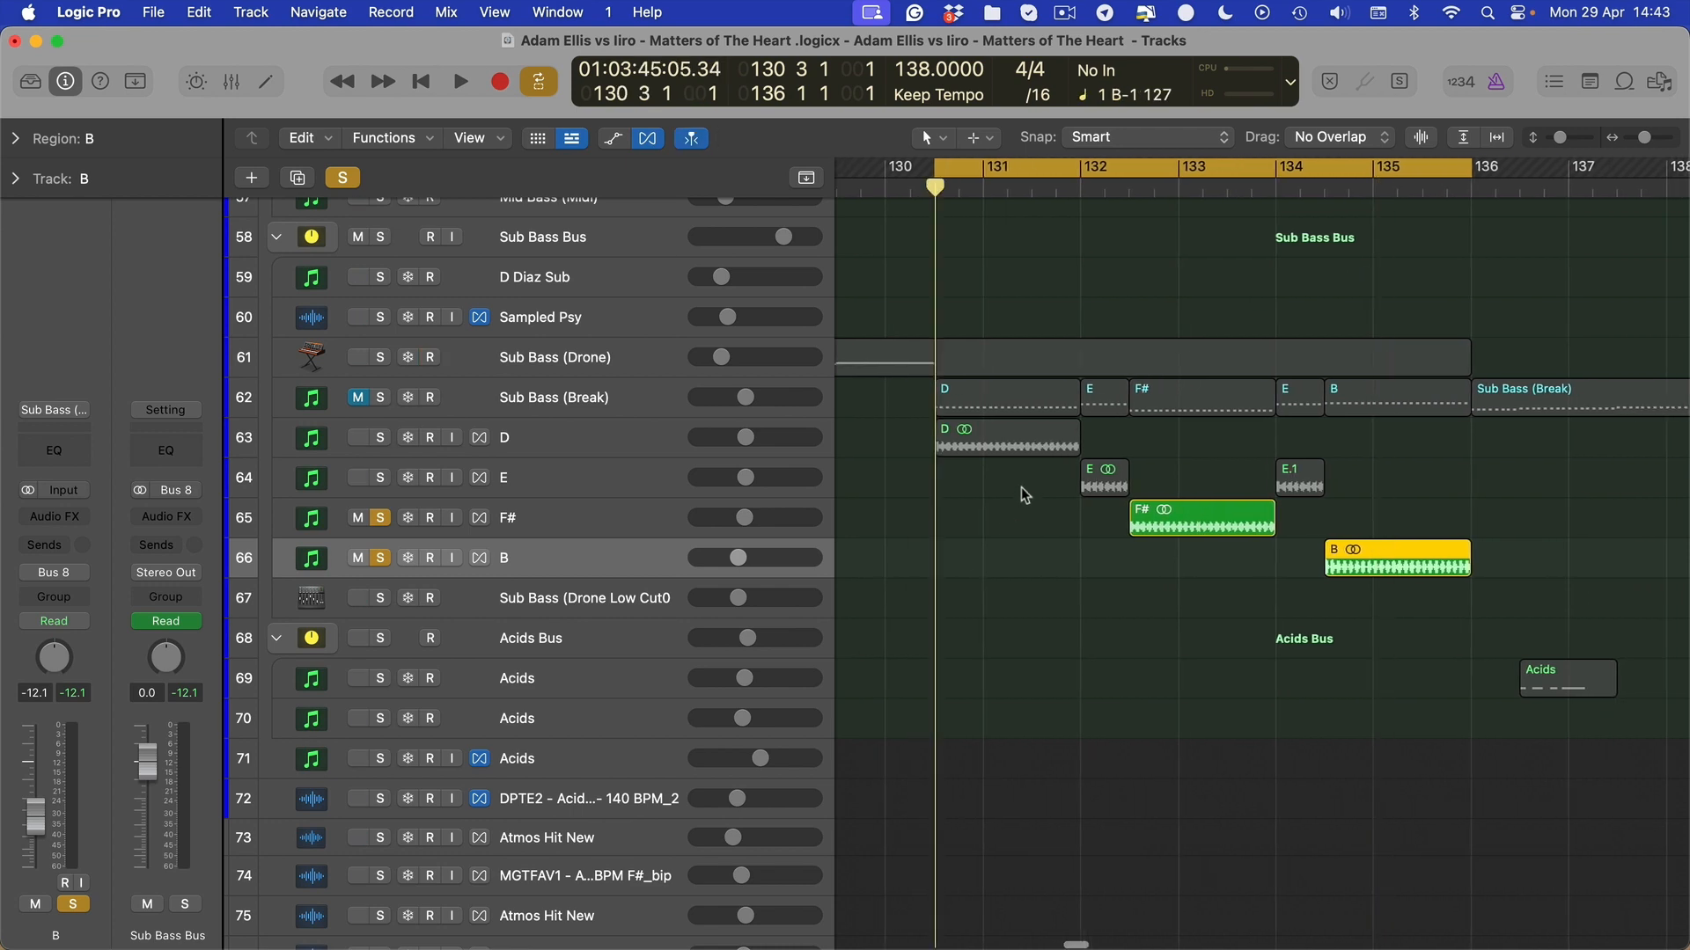
pyautogui.press('super+Down')
pyautogui.scroll(1, 991, 506)
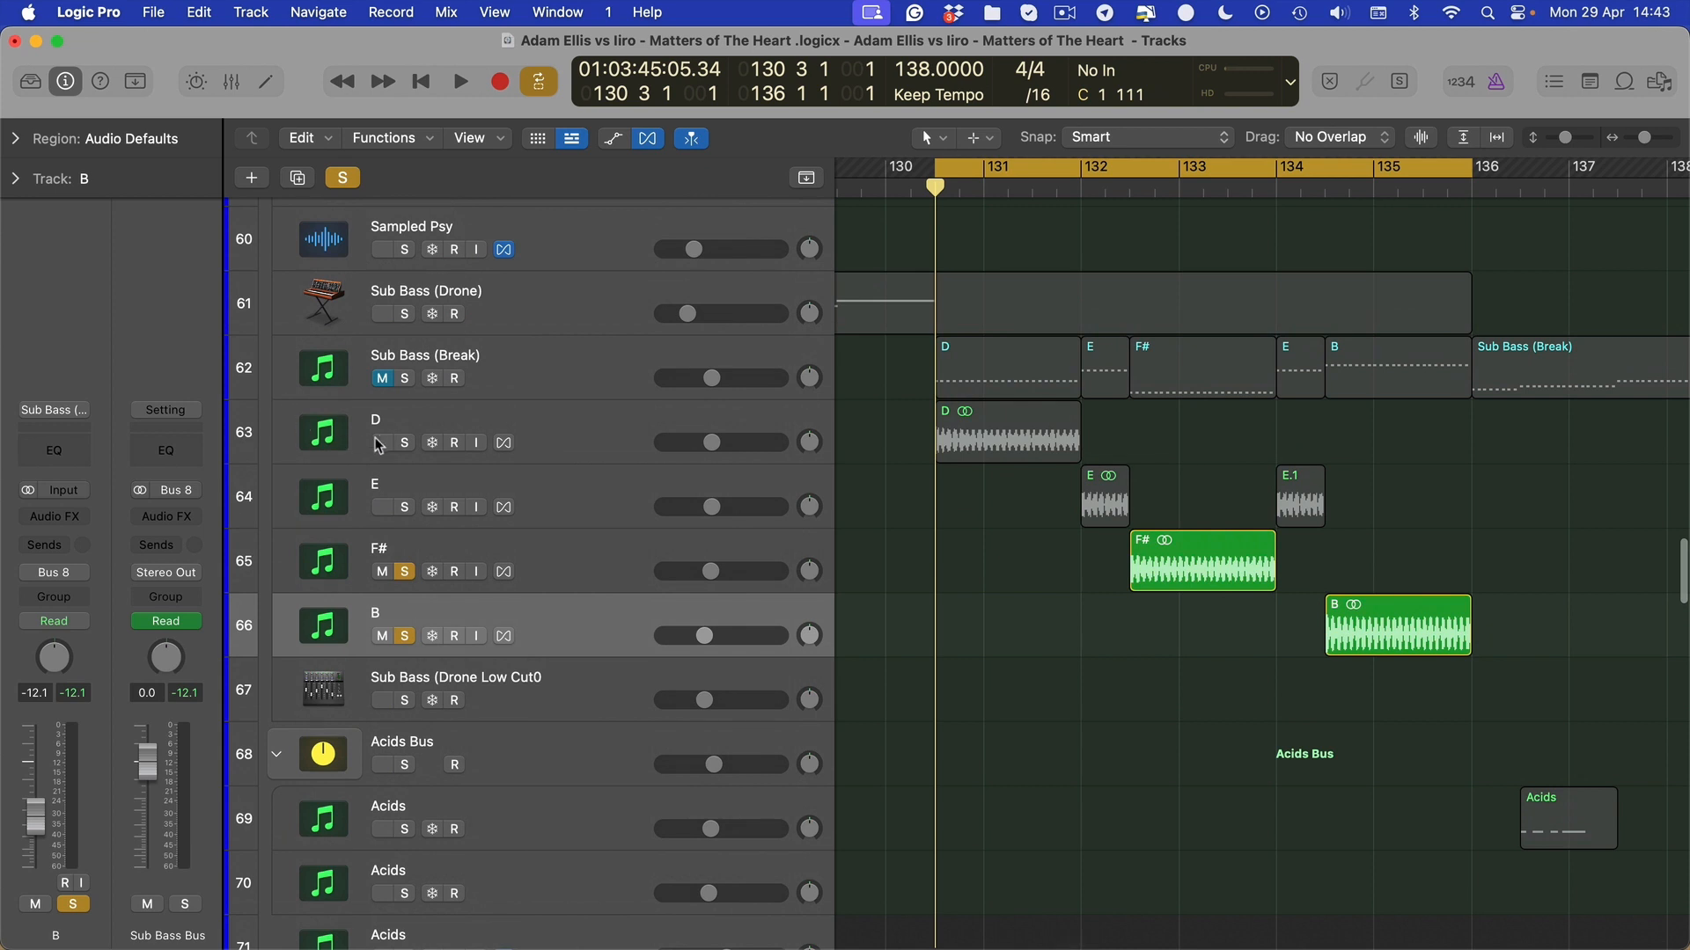
pyautogui.moveTo(401, 443); pyautogui.dragTo(401, 508)
pyautogui.scroll(8, 1149, 436)
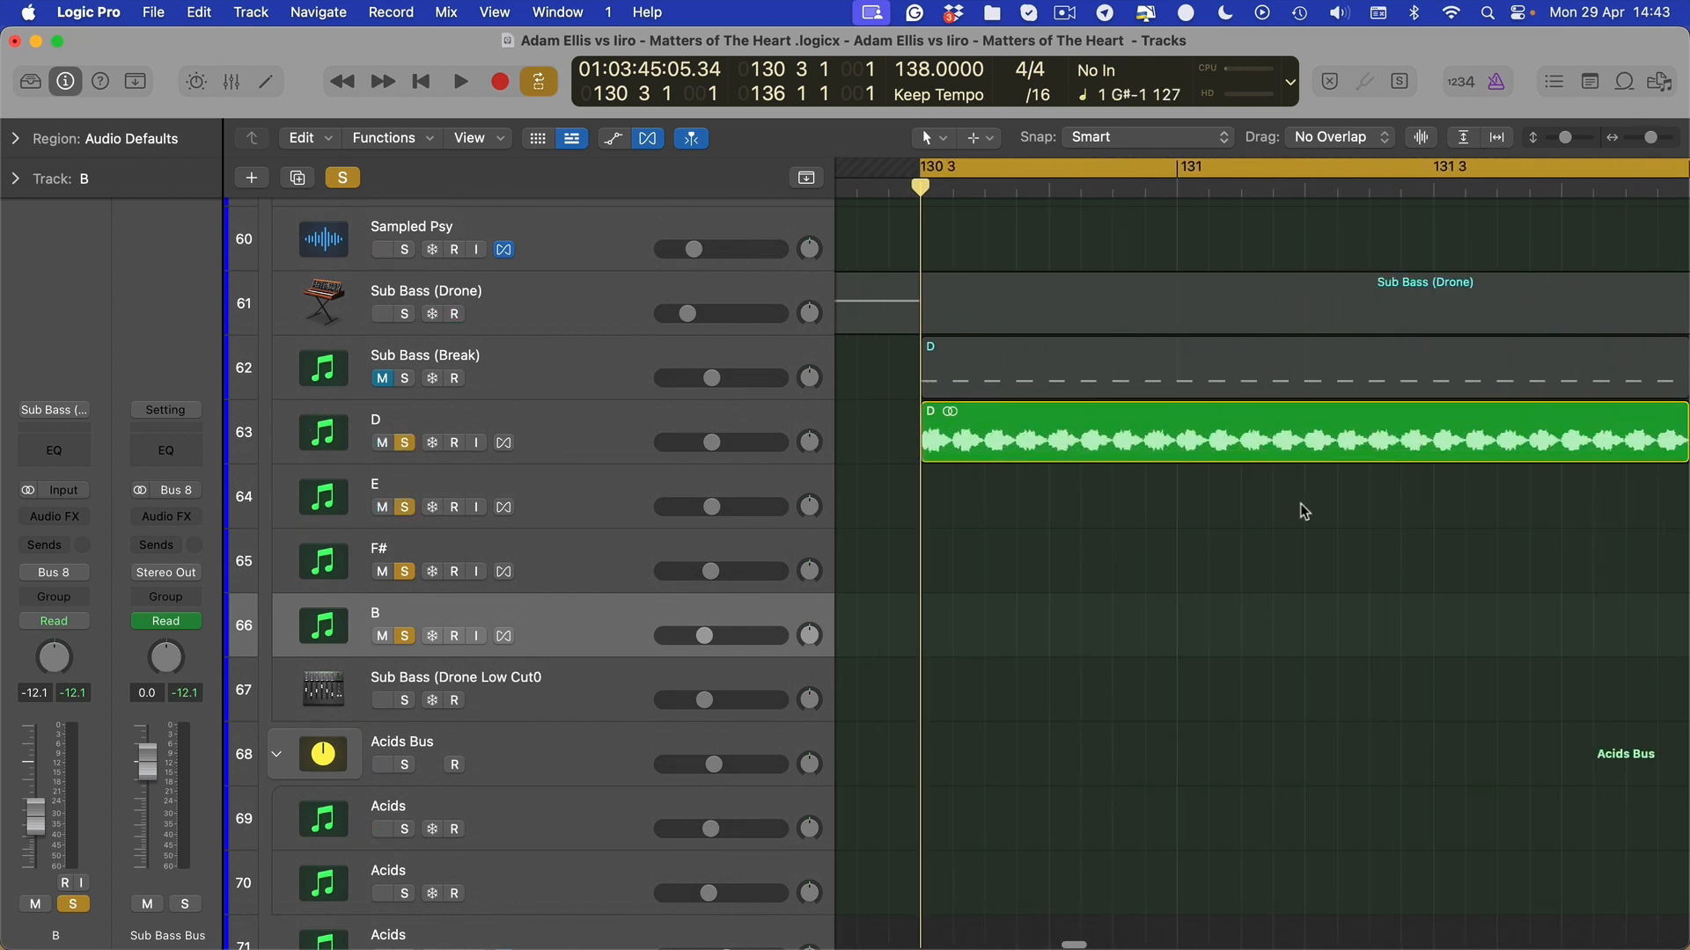
# Select the bounced D region and set the cycle range to its length
pyautogui.scroll(-4, 1301, 503)
pyautogui.hscroll(4, 1156, 498)
pyautogui.hscroll(-3, 1150, 483)
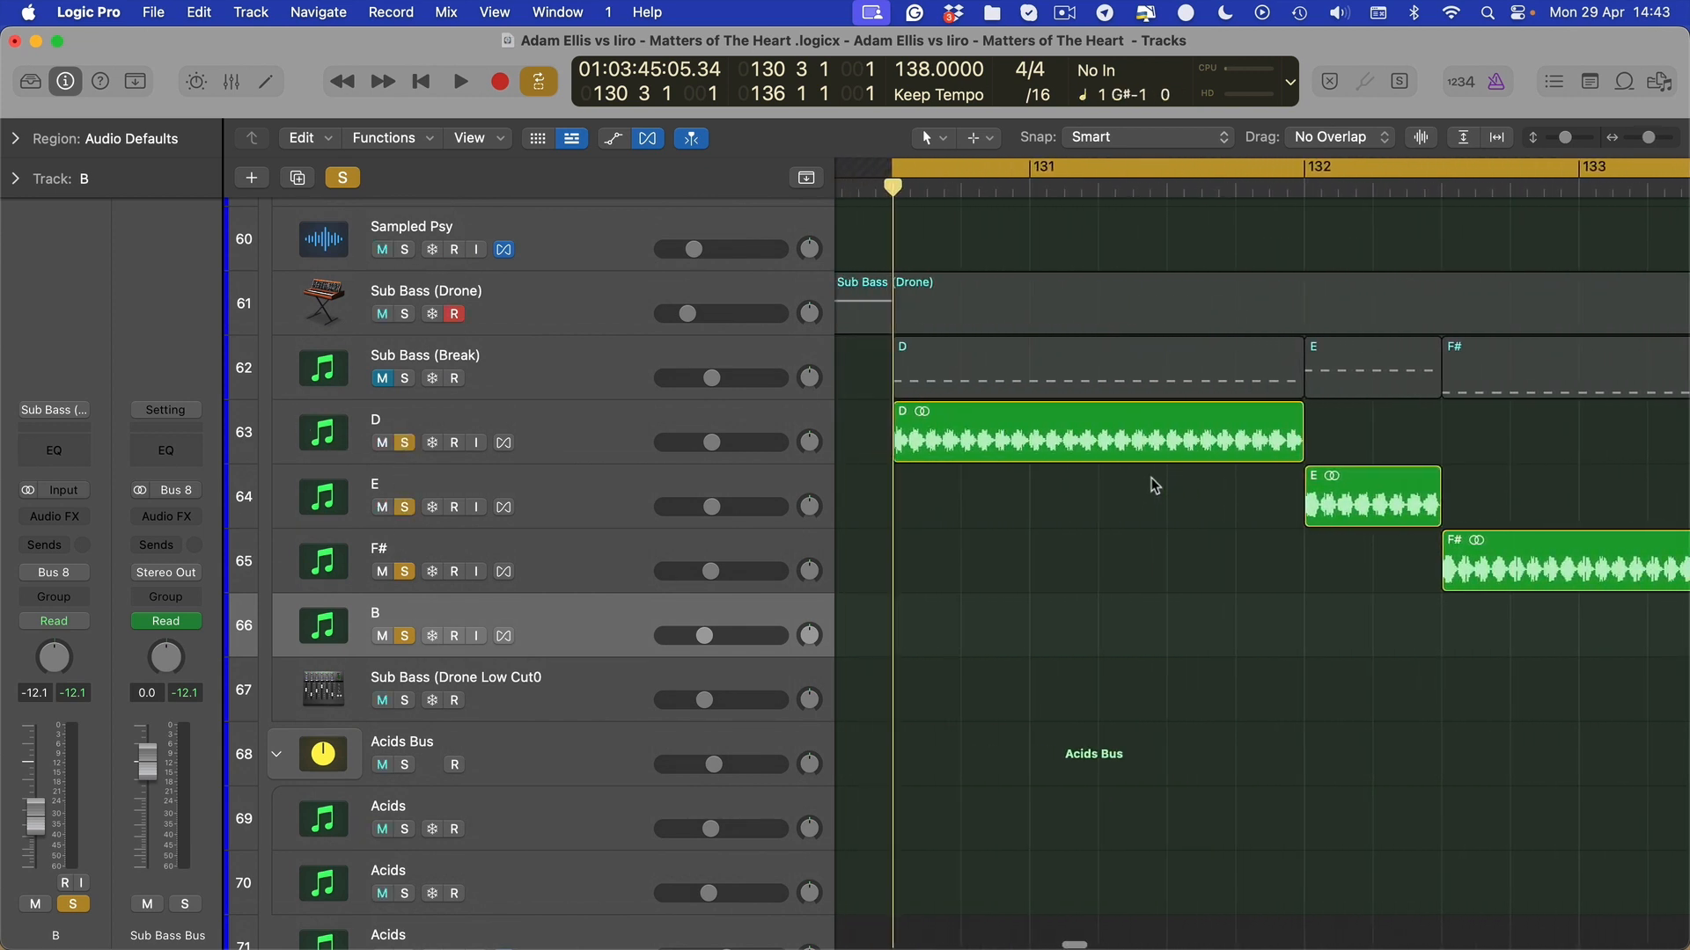
pyautogui.click(1131, 445)
pyautogui.press('u')
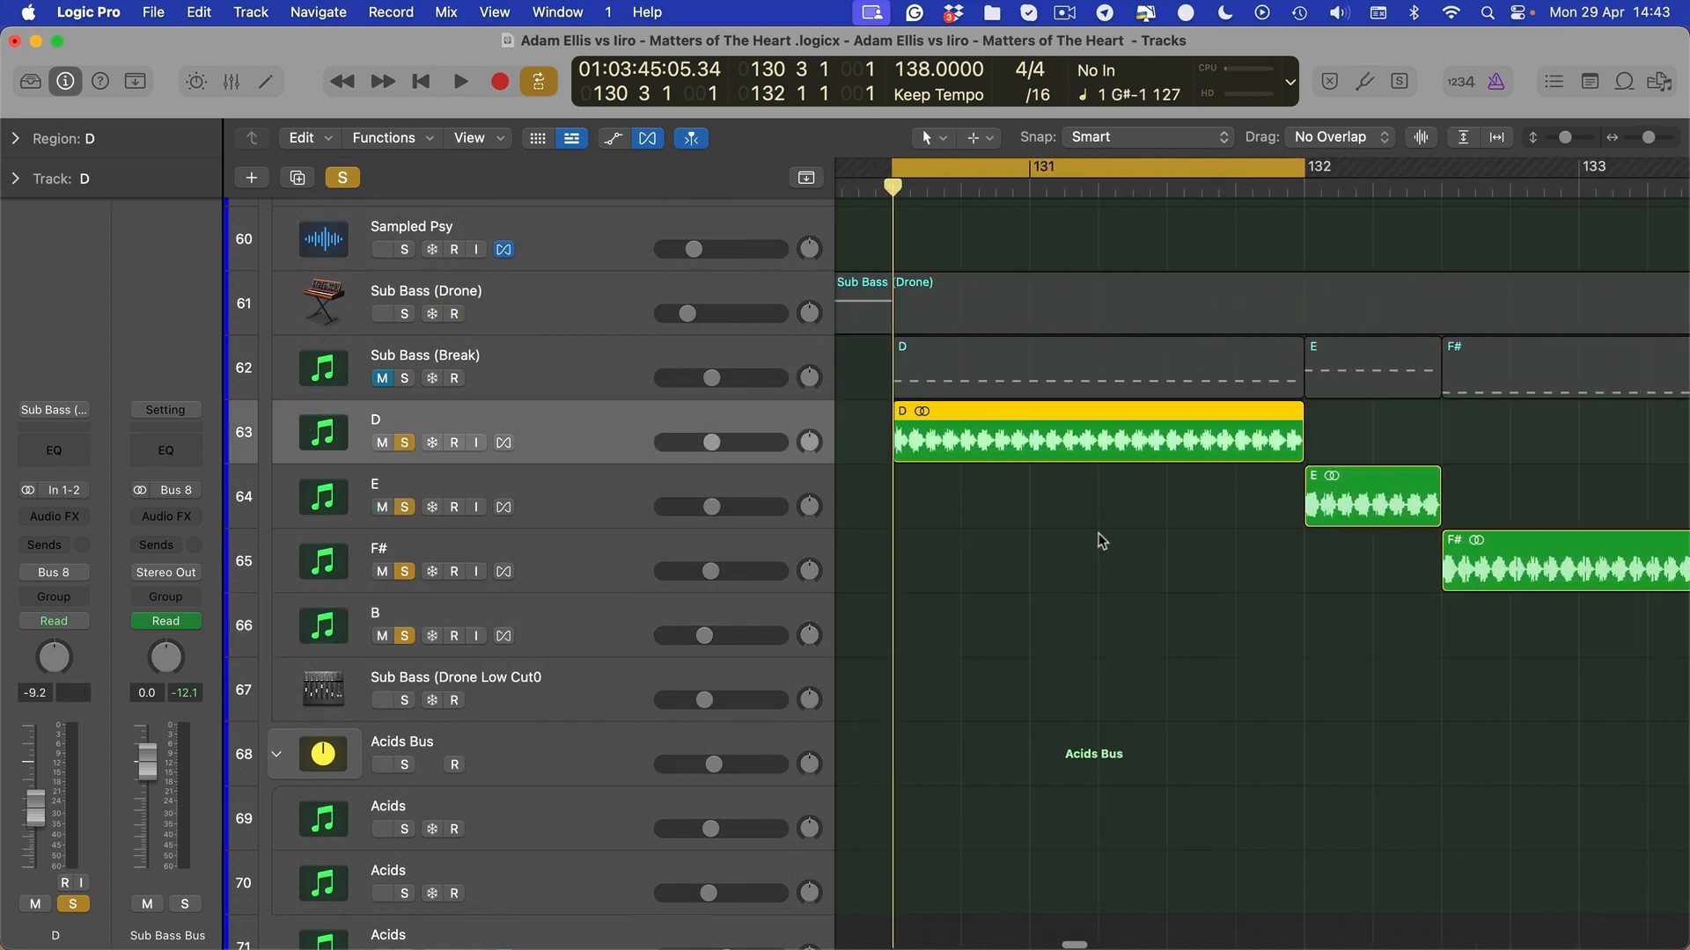
pyautogui.click(1069, 473)
pyautogui.click(1044, 451)
# Examine the D region's waveform up close, comparing the shape of its successive notes
pyautogui.press('super+Right')
pyautogui.press('super+Right')
pyautogui.press('super+Right')
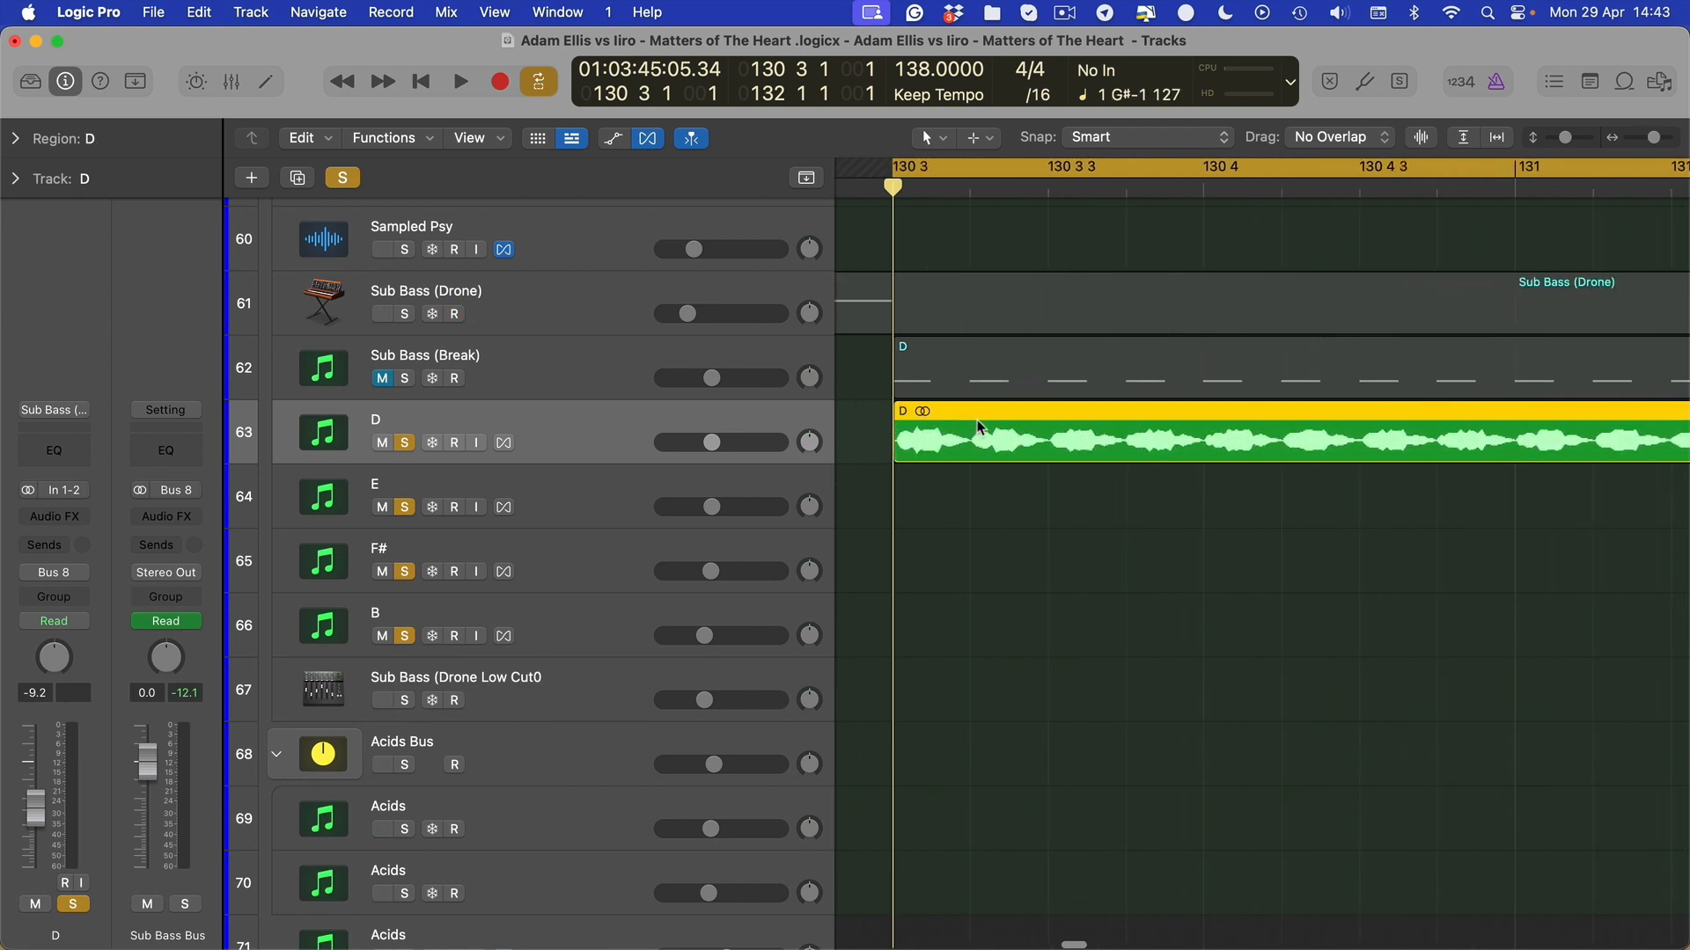
pyautogui.press('super+Down')
pyautogui.press('super+Down')
pyautogui.press('super+Down')
pyautogui.press('super+Down')
pyautogui.press('super+Right')
pyautogui.press('super+Right')
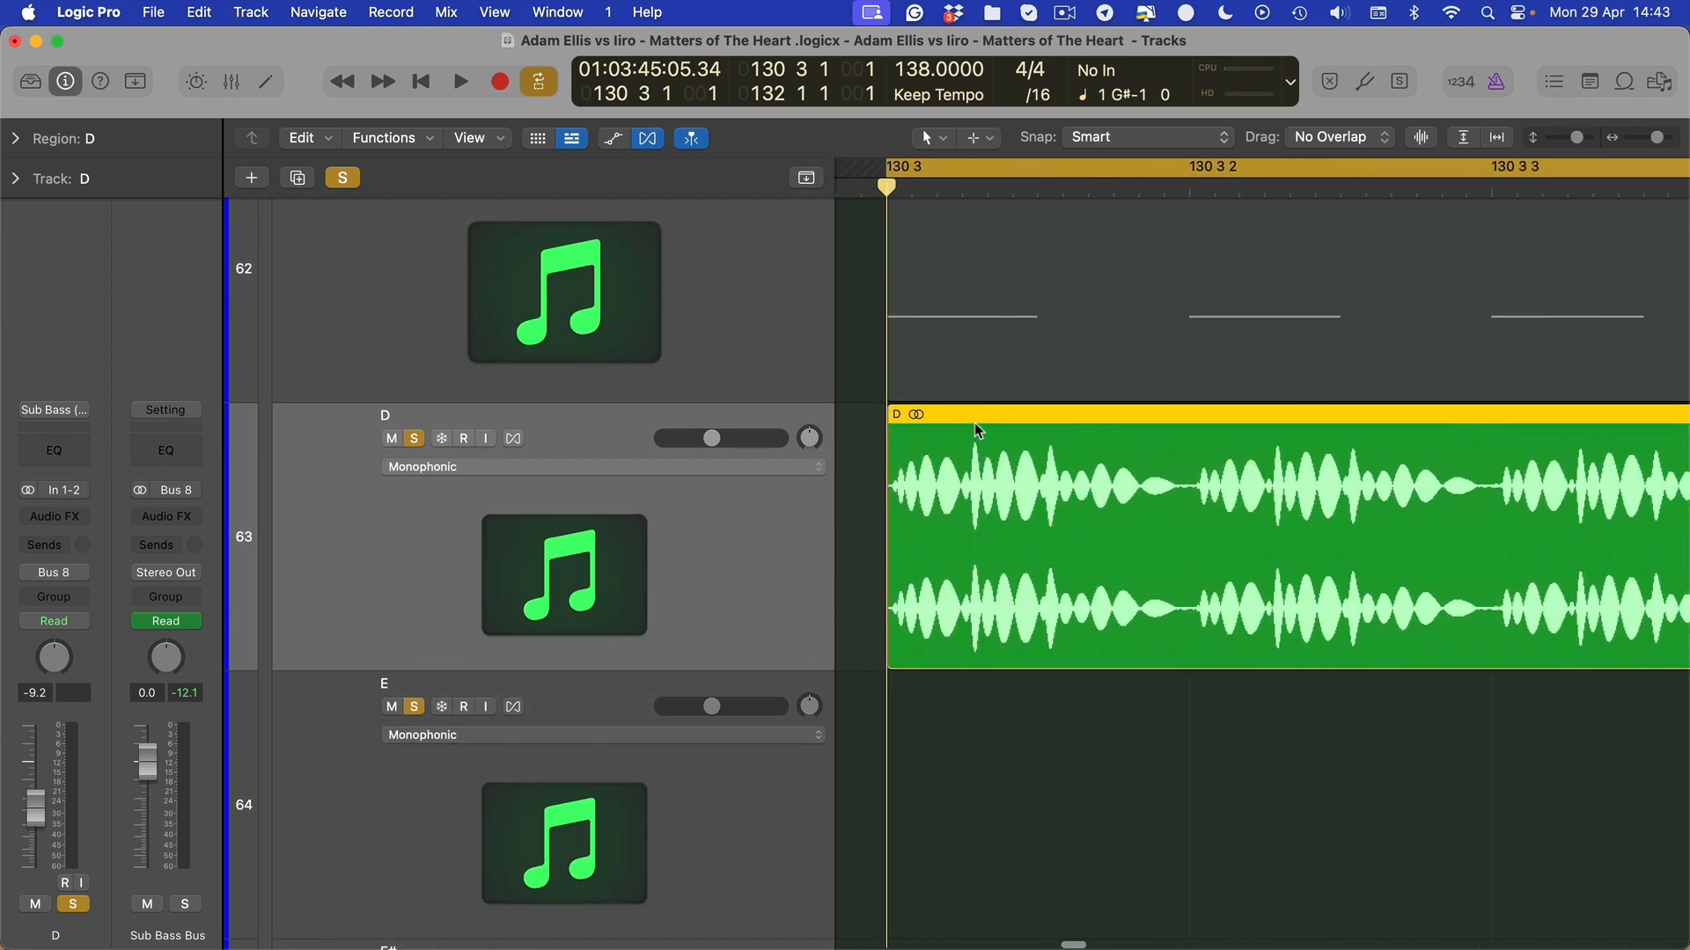
pyautogui.hscroll(2, 974, 422)
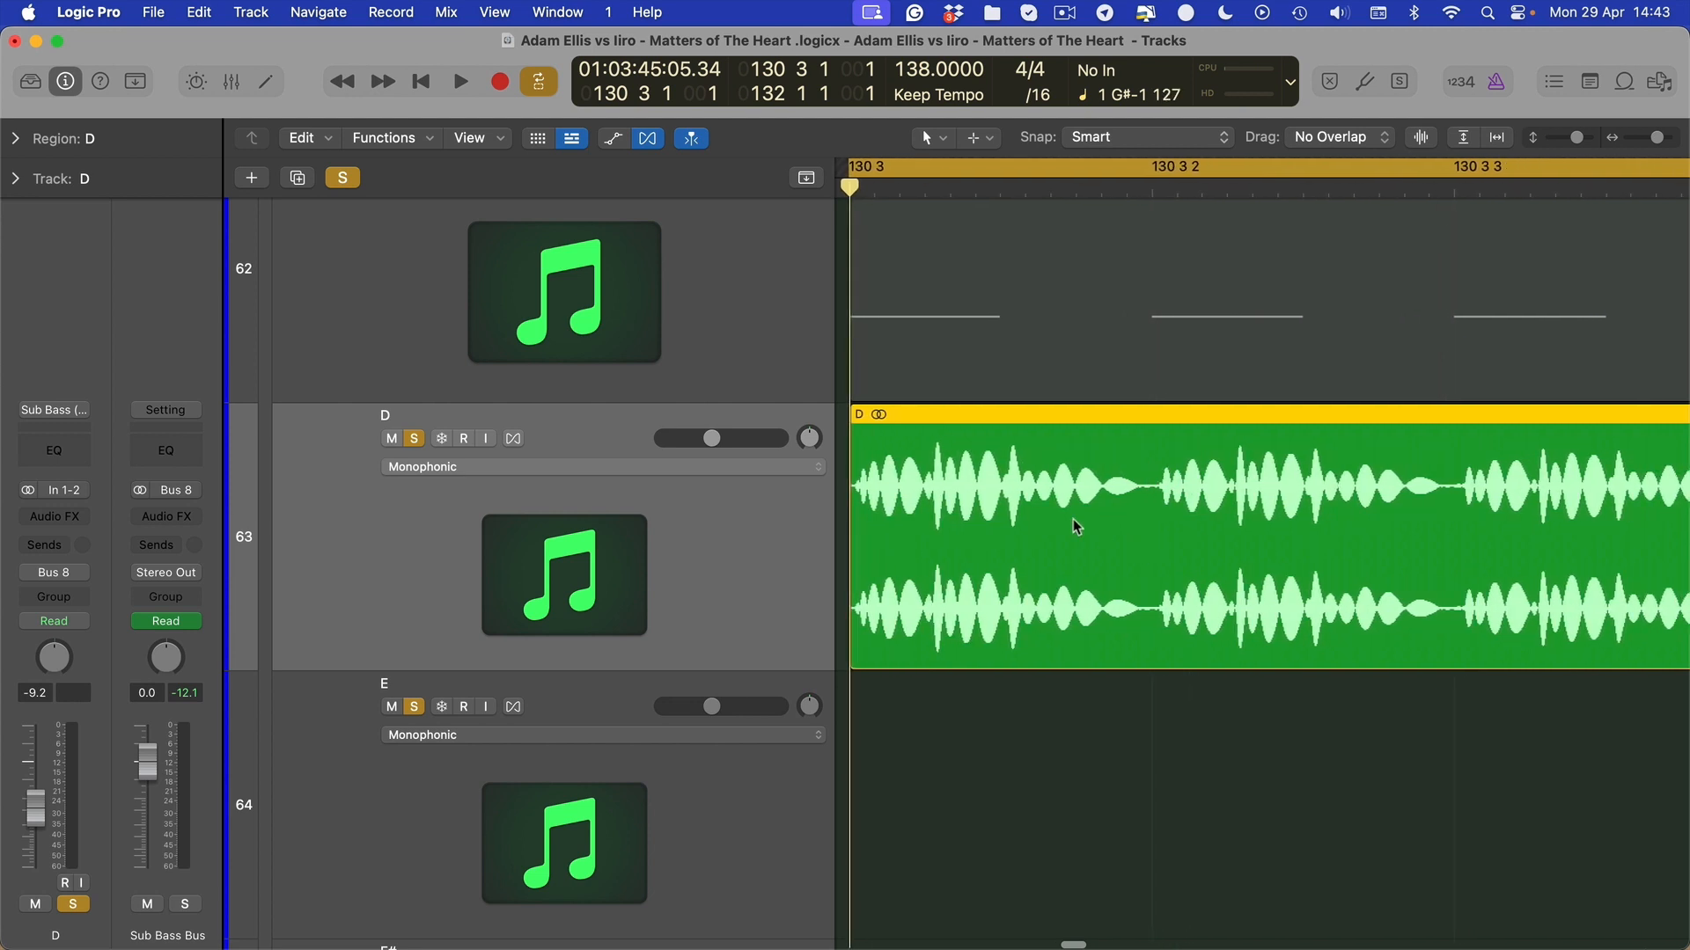
pyautogui.hscroll(4, 1070, 509)
pyautogui.hscroll(-4, 1067, 511)
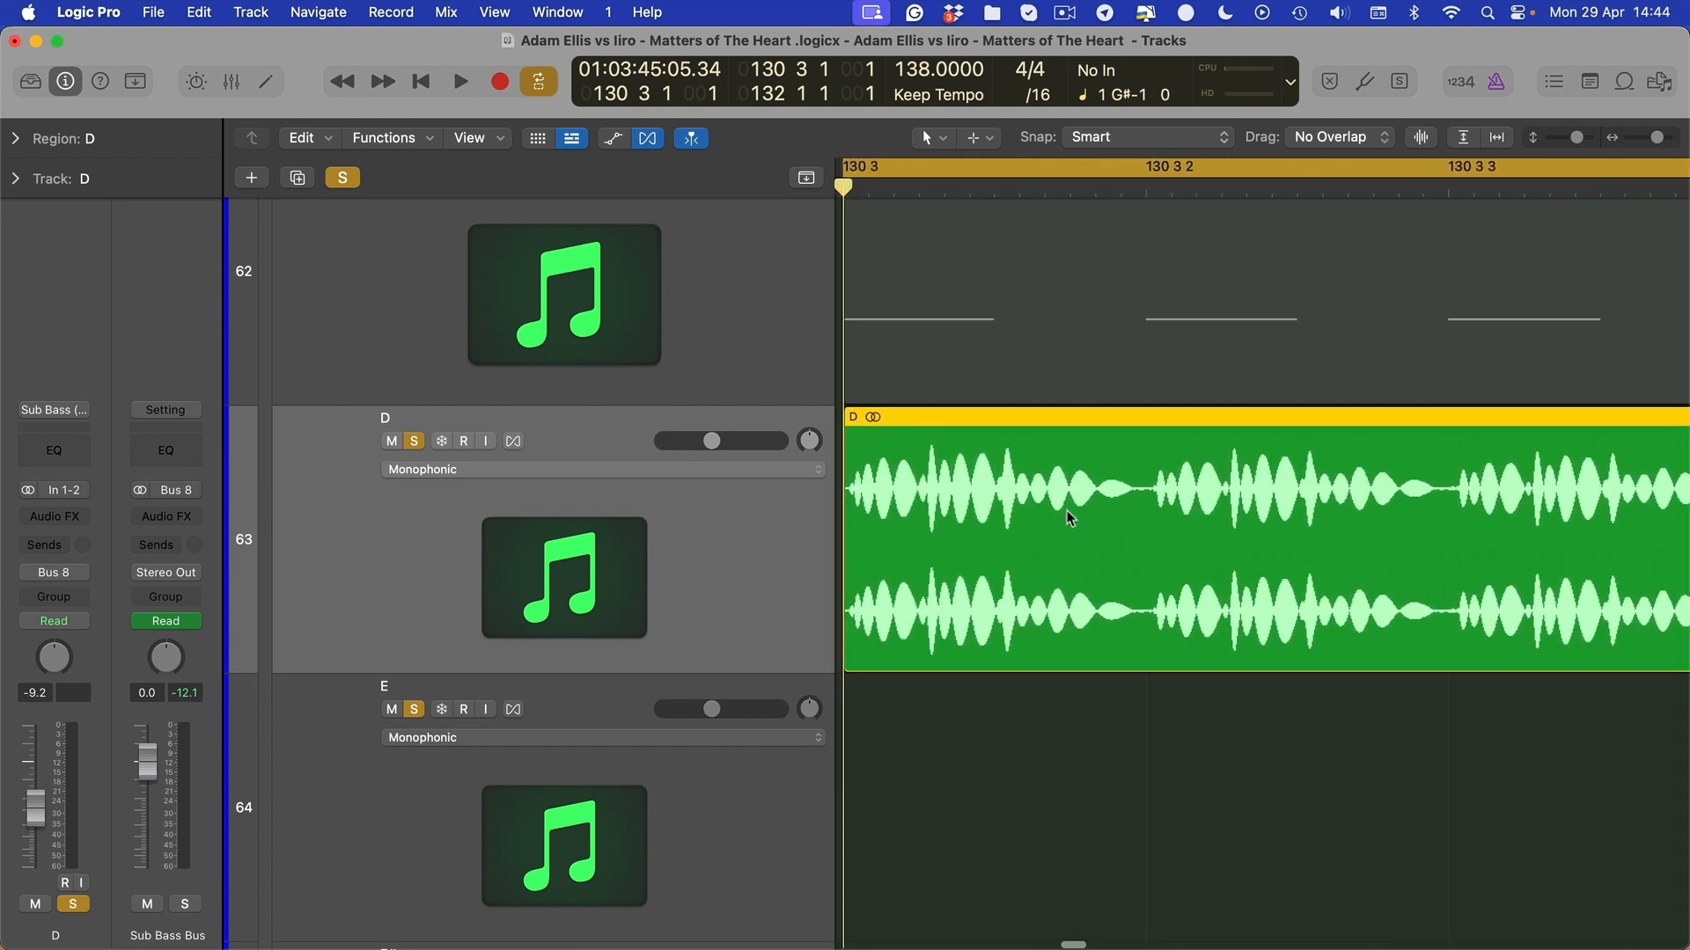
pyautogui.hscroll(20, 1070, 509)
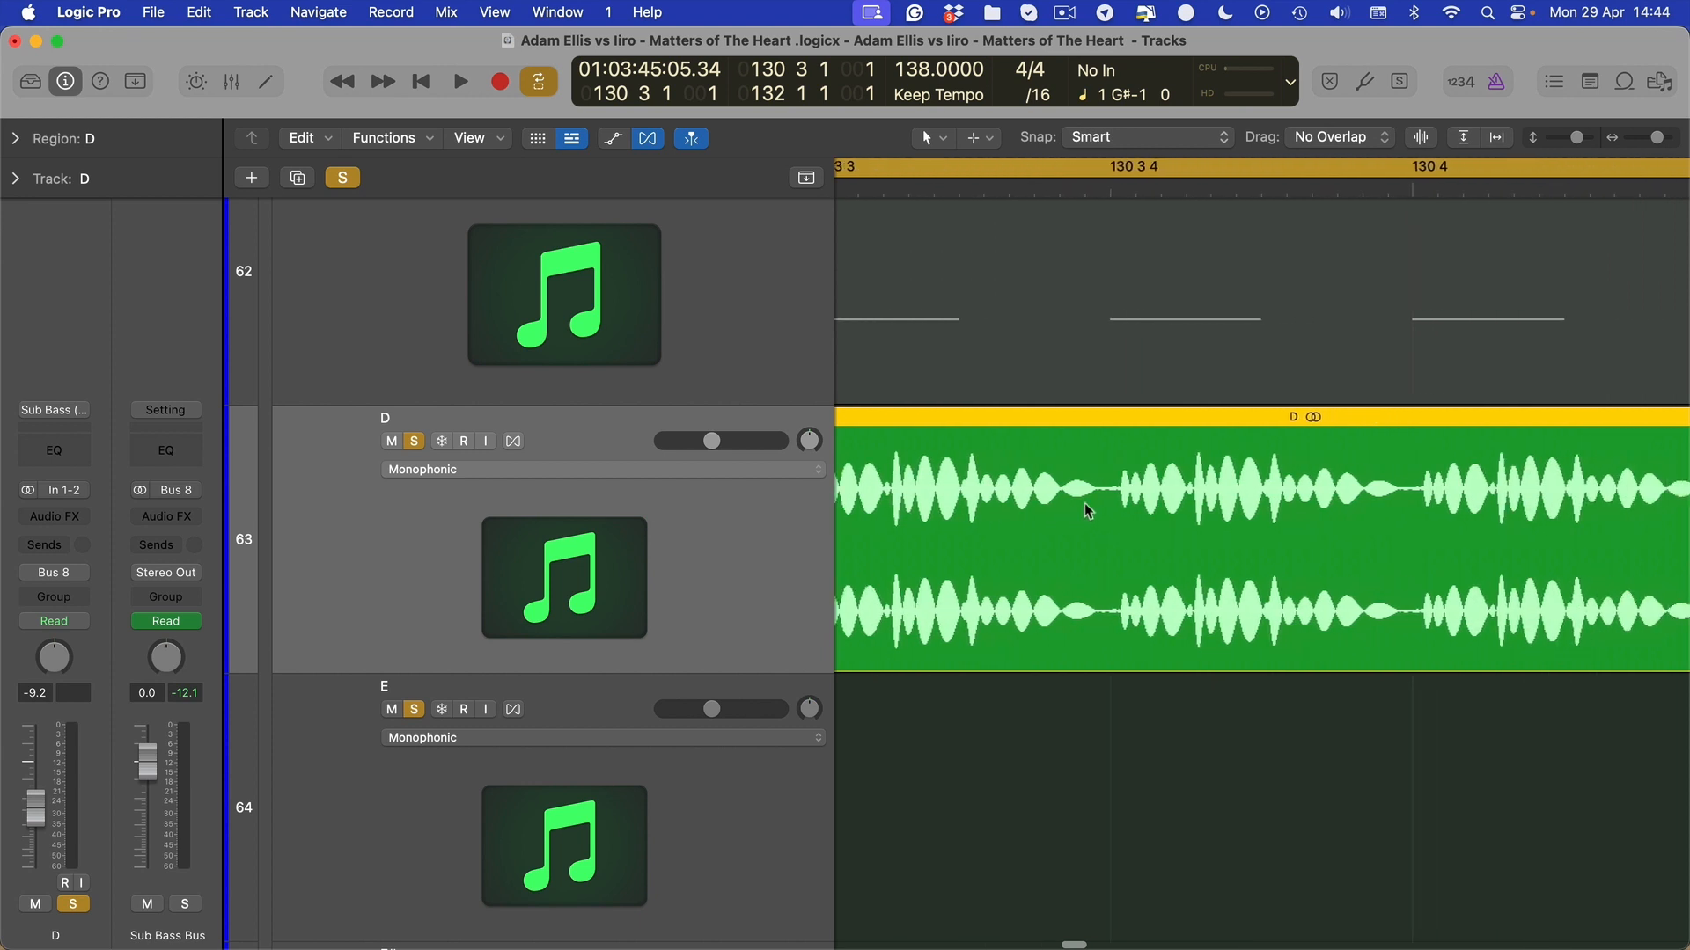
pyautogui.hscroll(18, 1076, 501)
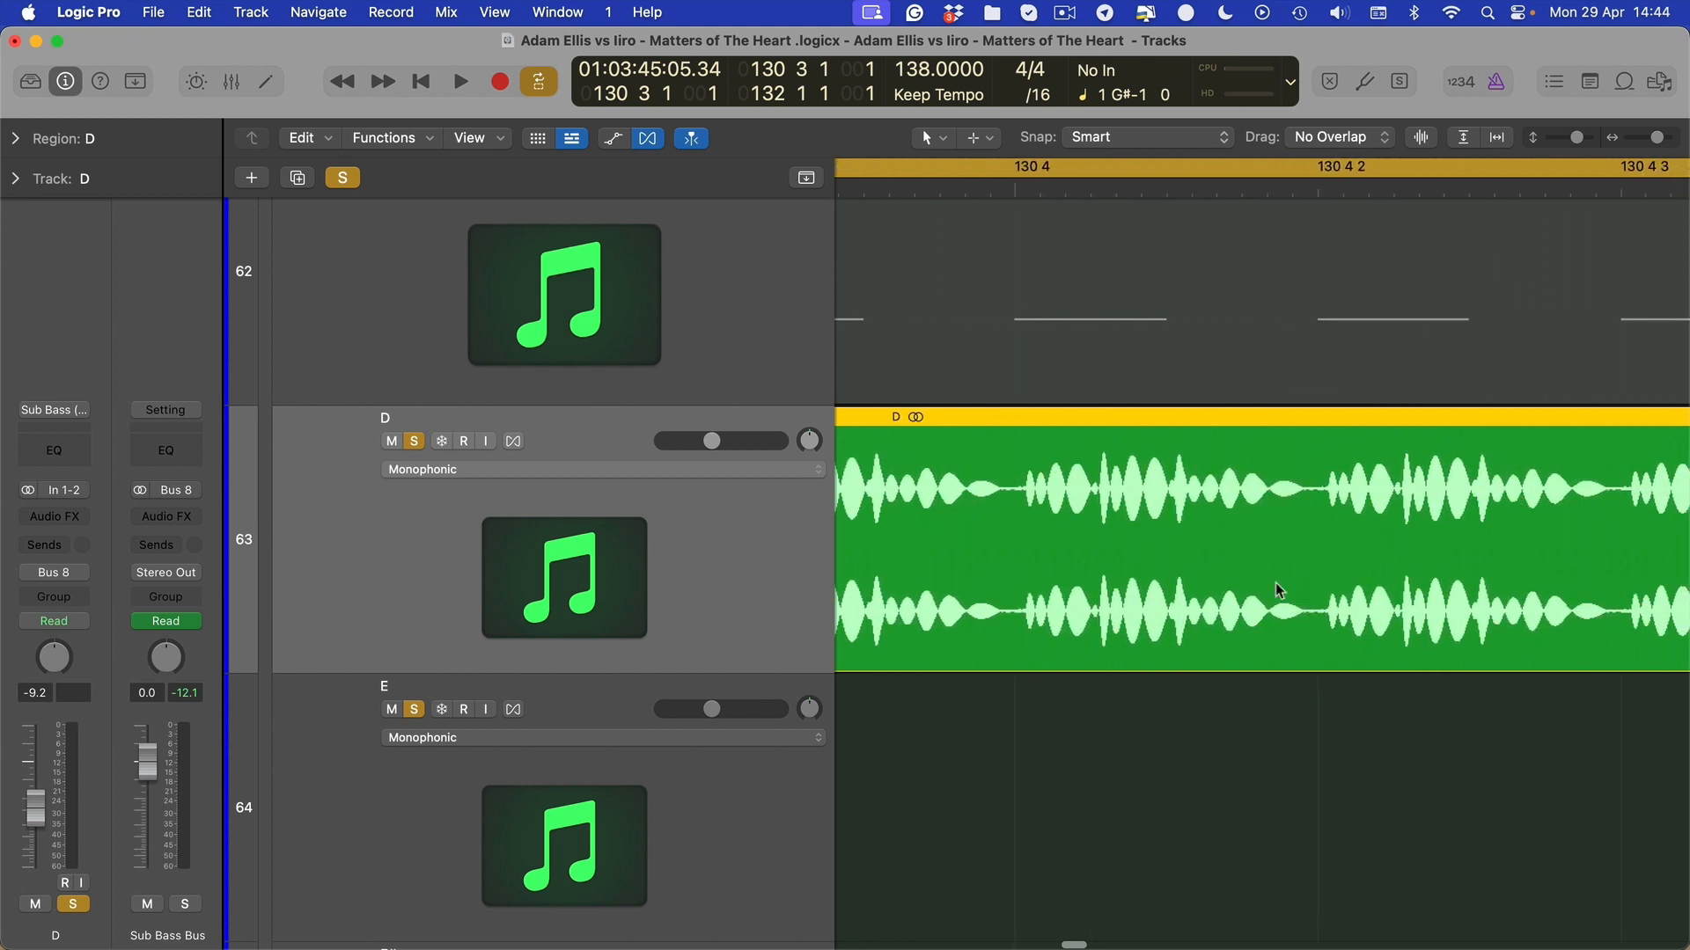
pyautogui.hscroll(-18, 1270, 619)
pyautogui.press('super+Left')
pyautogui.press('super+Left')
pyautogui.scroll(1, 1282, 621)
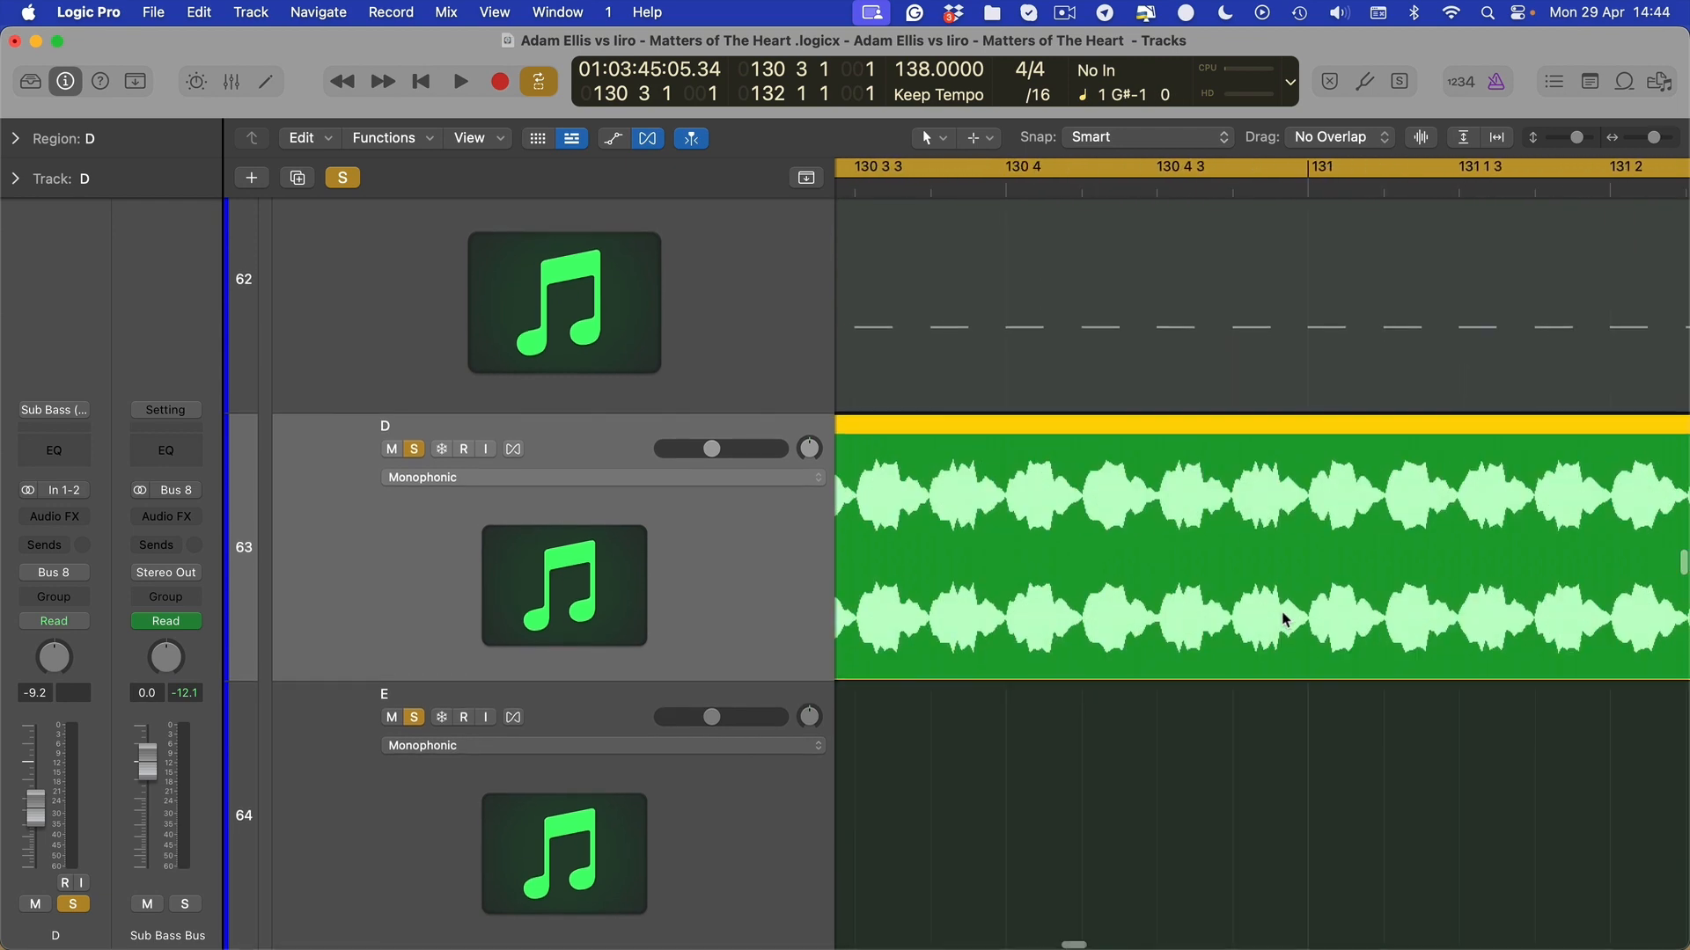
pyautogui.hscroll(-8, 1274, 636)
pyautogui.scroll(-5, 1184, 610)
# Shorten the D region to its first sixteenth note, ending at 130 3 2, and fit the cycle range to it
pyautogui.scroll(6, 1189, 617)
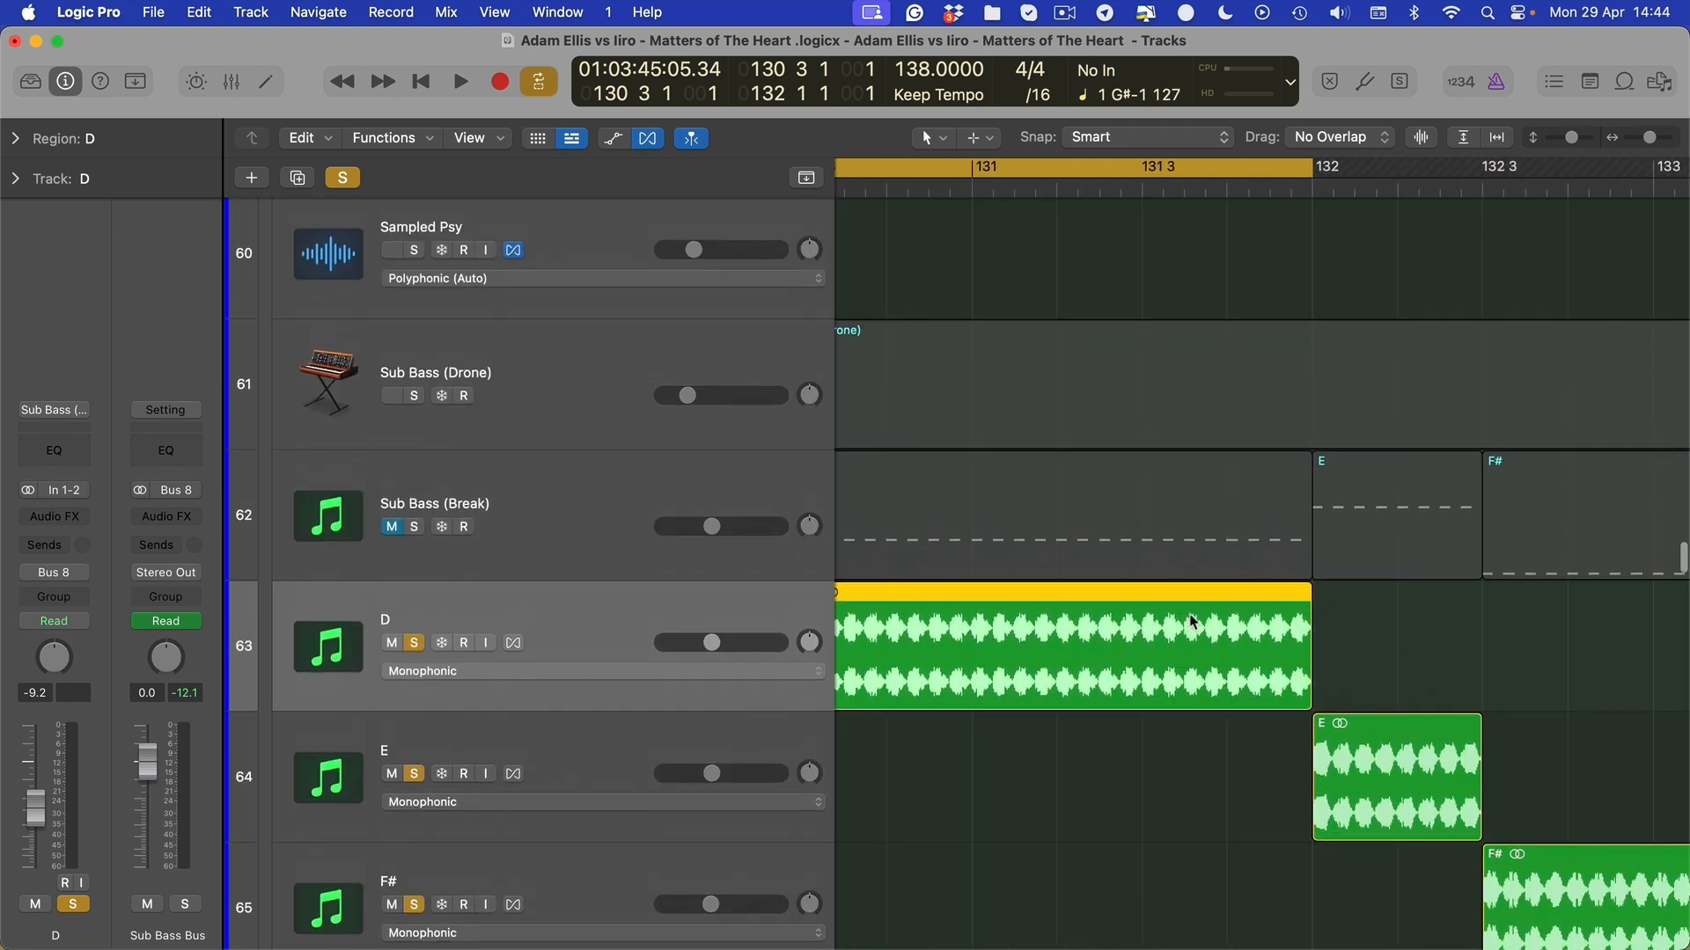
pyautogui.hscroll(-5, 1169, 671)
pyautogui.click(1238, 739)
pyautogui.press('super+Right')
pyautogui.press('super+Right')
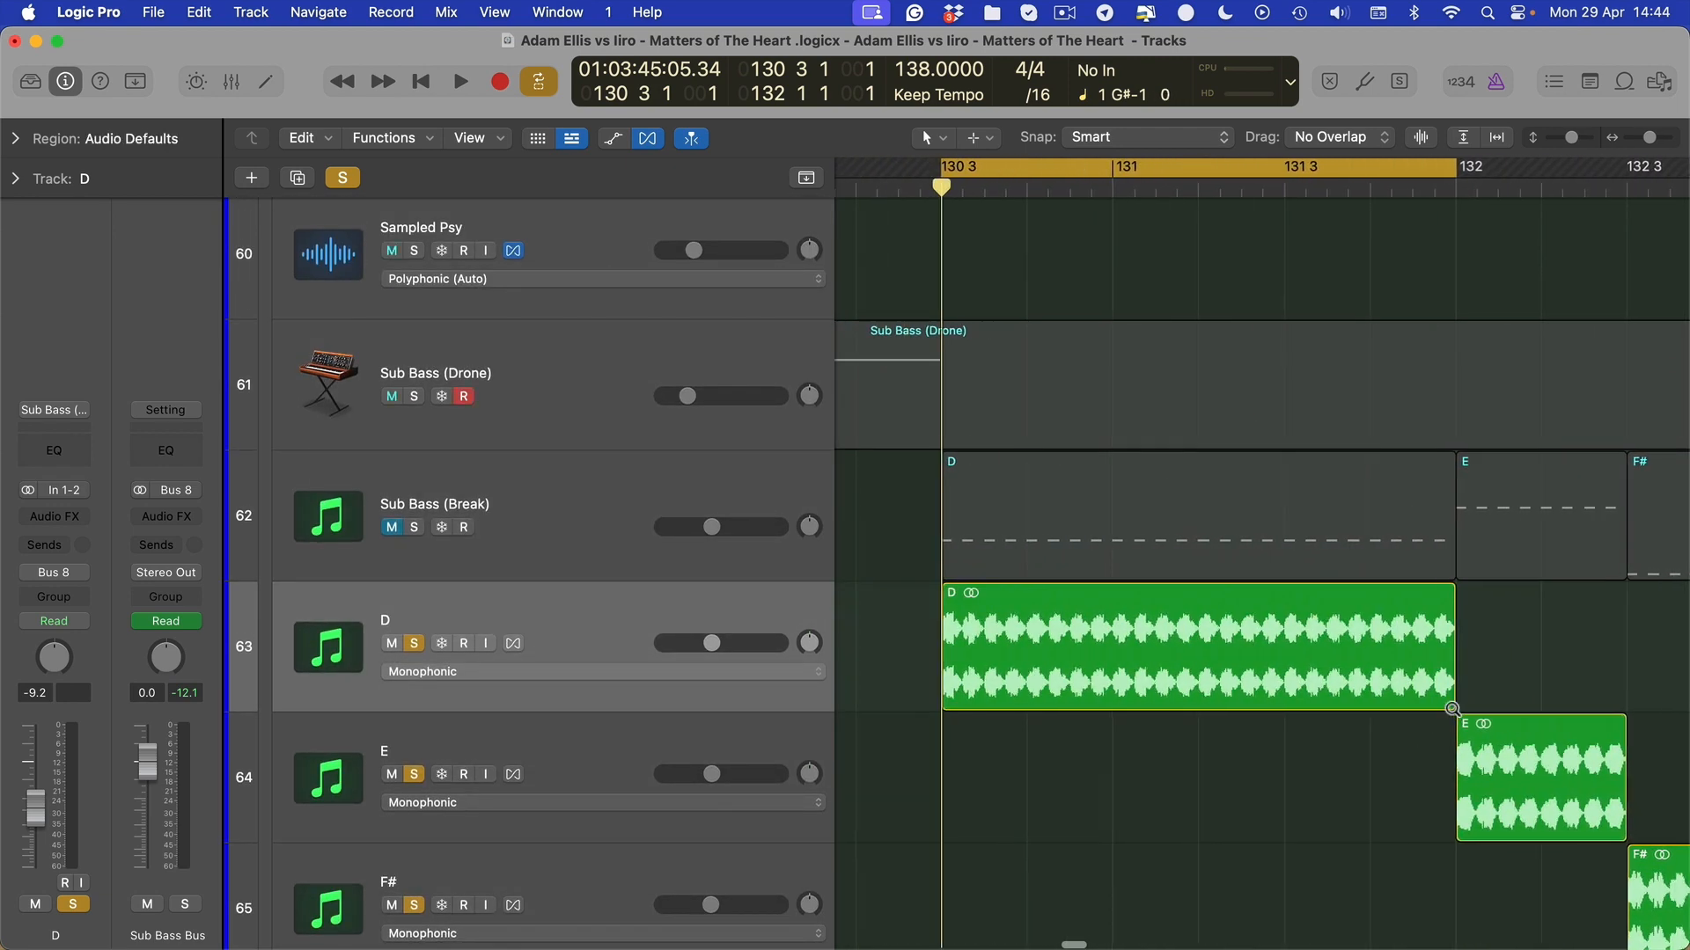
pyautogui.press('super+Left')
pyautogui.press('super+Left')
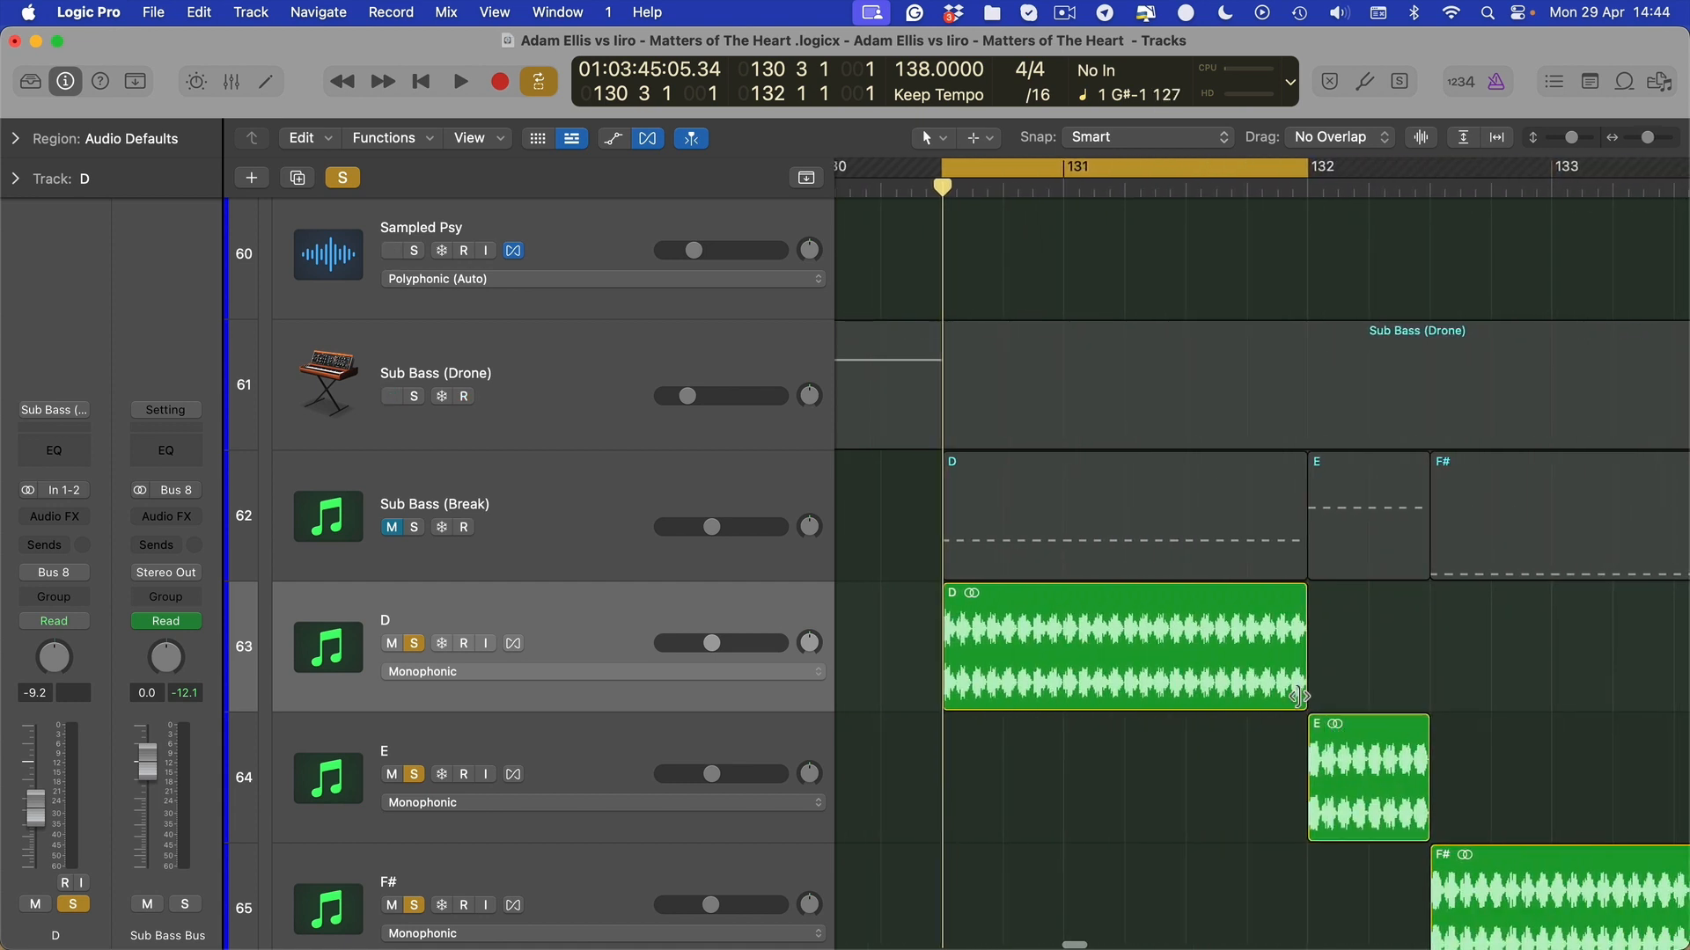
pyautogui.moveTo(1298, 696); pyautogui.dragTo(957, 695)
pyautogui.press('super+Right')
pyautogui.press('super+Right')
pyautogui.press('super+Right')
pyautogui.press('super+Right')
pyautogui.press('super+Right')
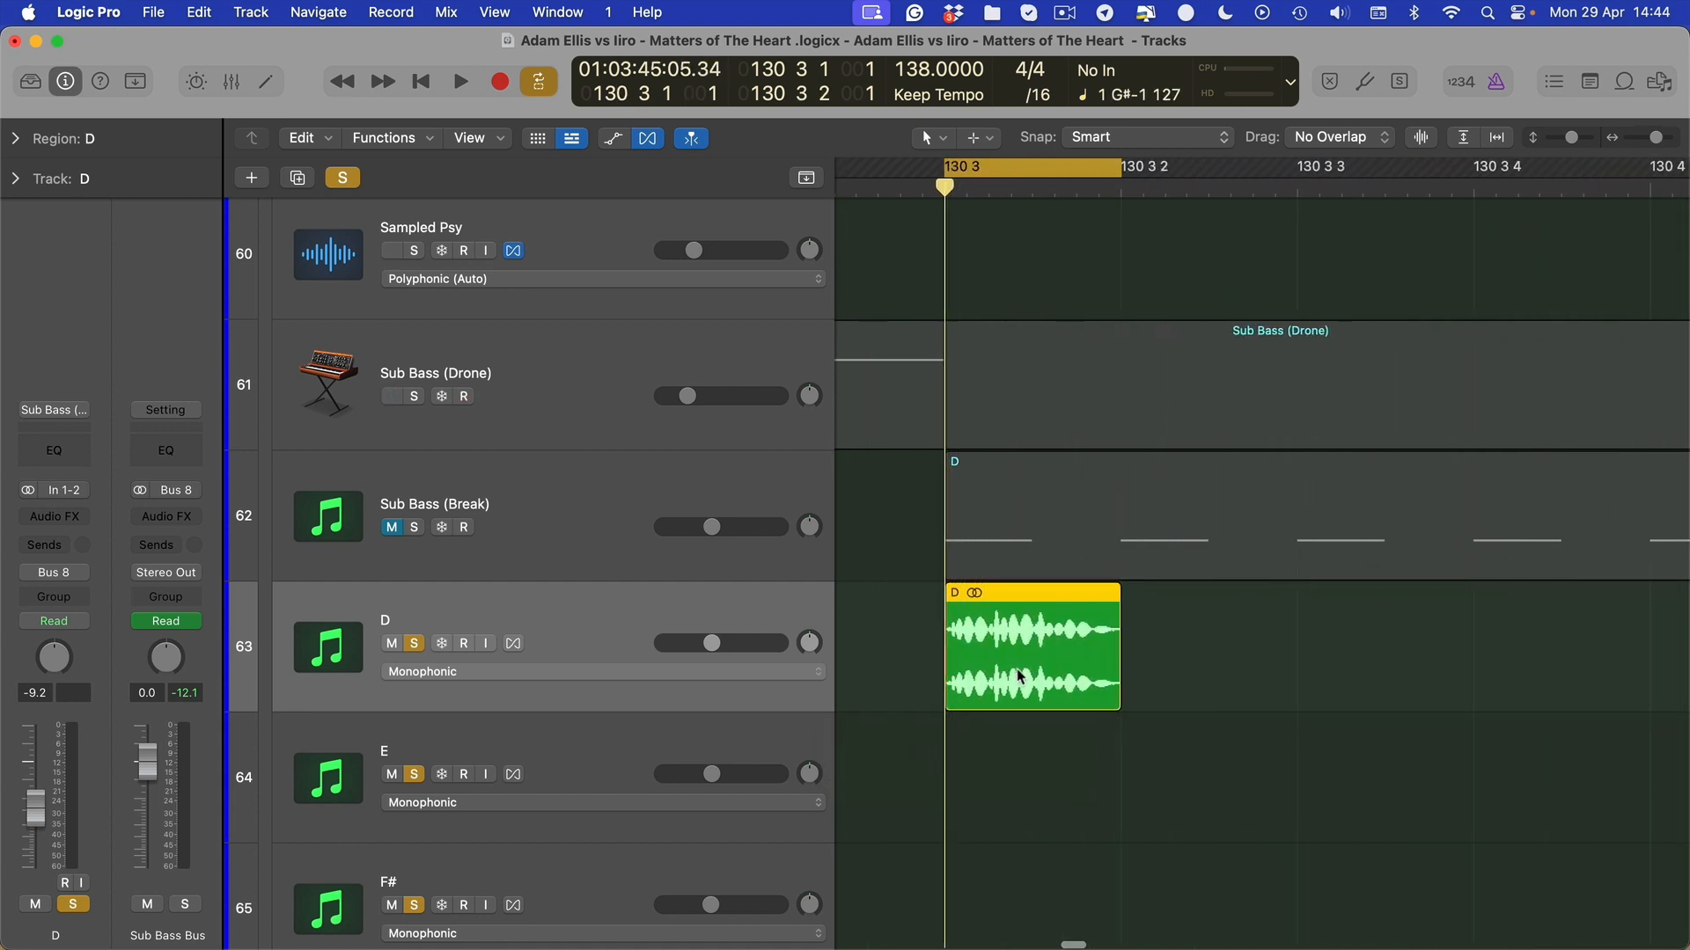
# Add short fades at the edges of the trimmed D region
pyautogui.press('super+Right')
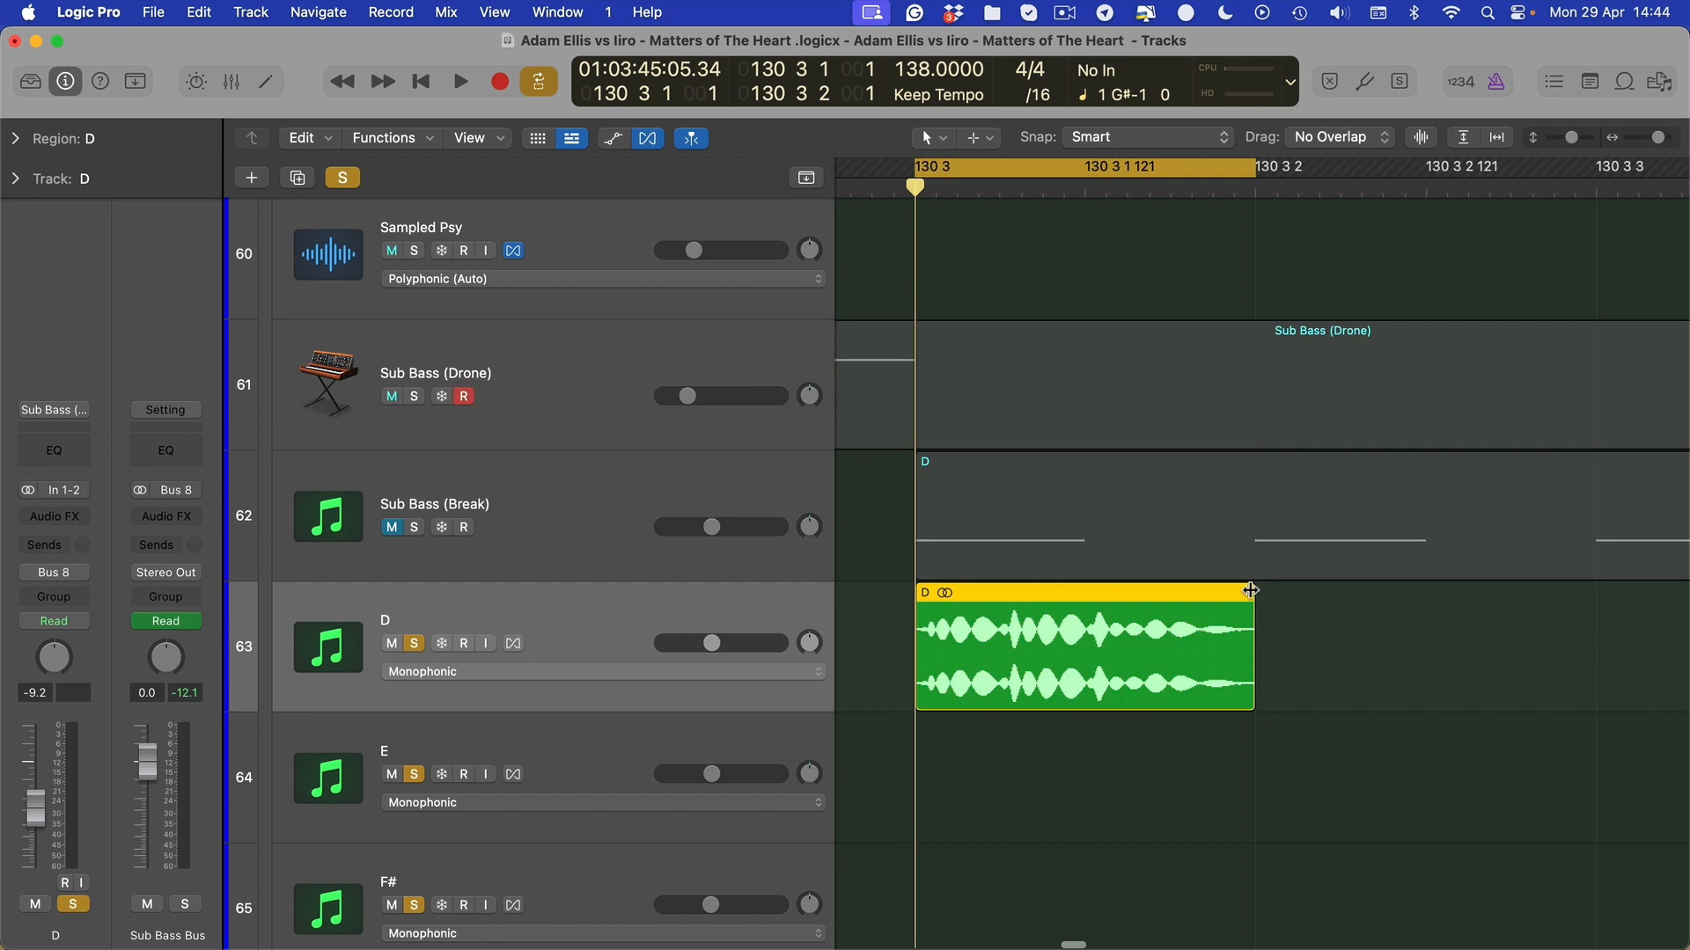
pyautogui.press('super+Right')
pyautogui.press('super+Right')
pyautogui.press('super+Right')
pyautogui.press('super+Right')
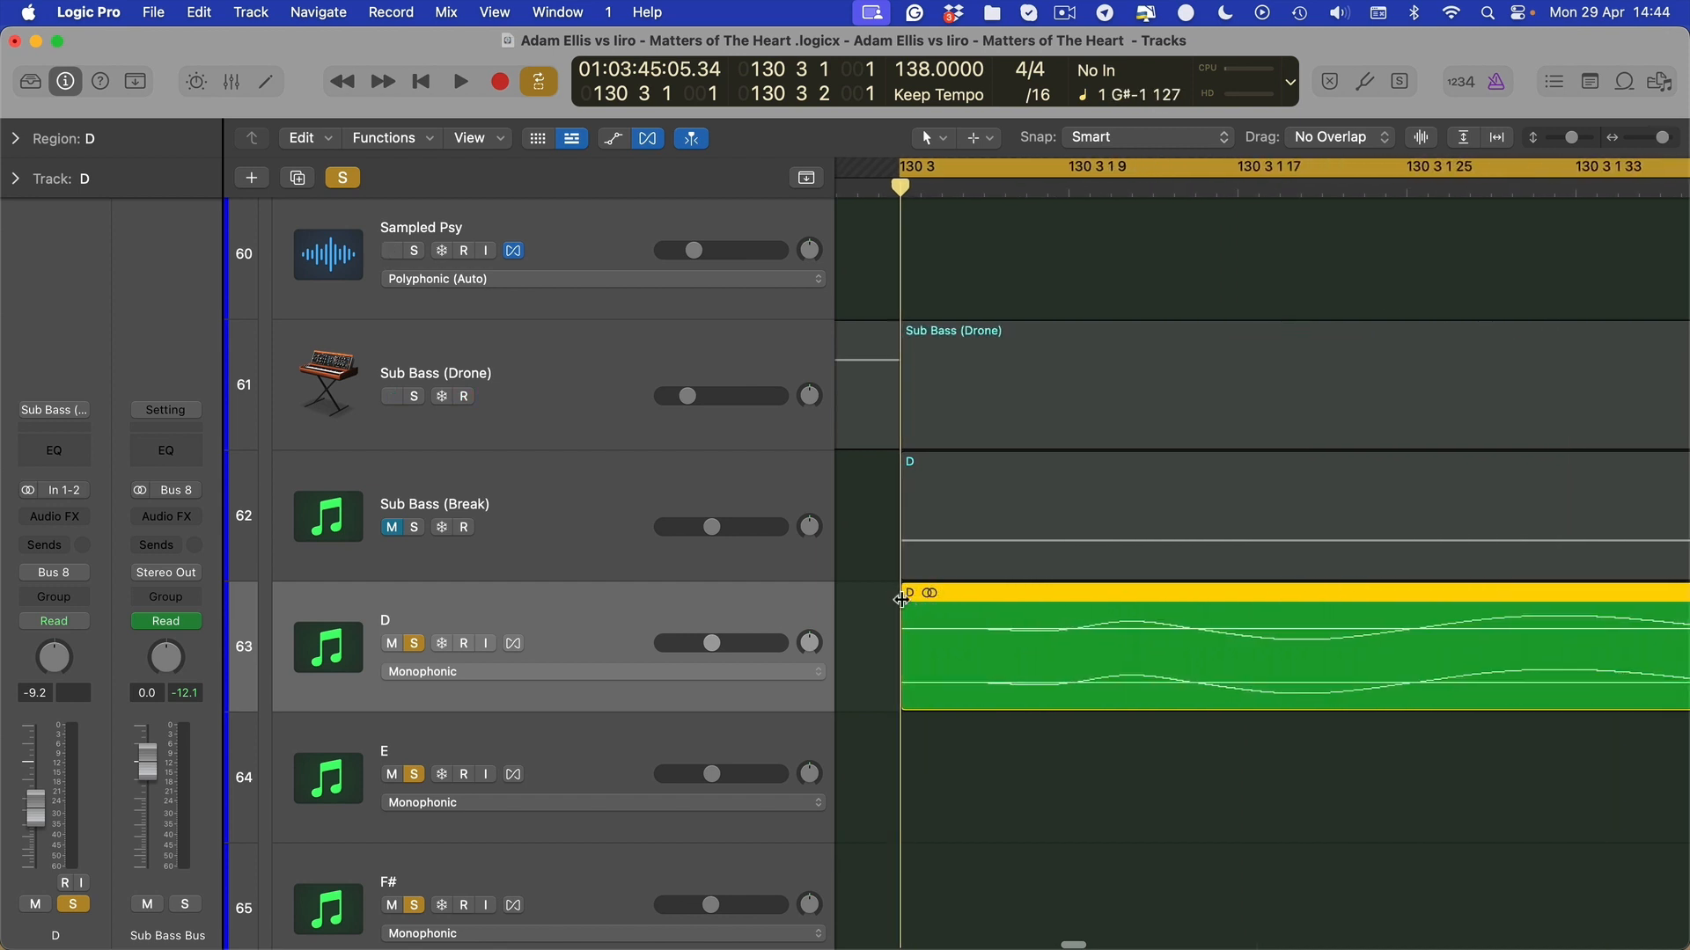
pyautogui.scroll(-10, 968, 599)
pyautogui.scroll(8, 1131, 616)
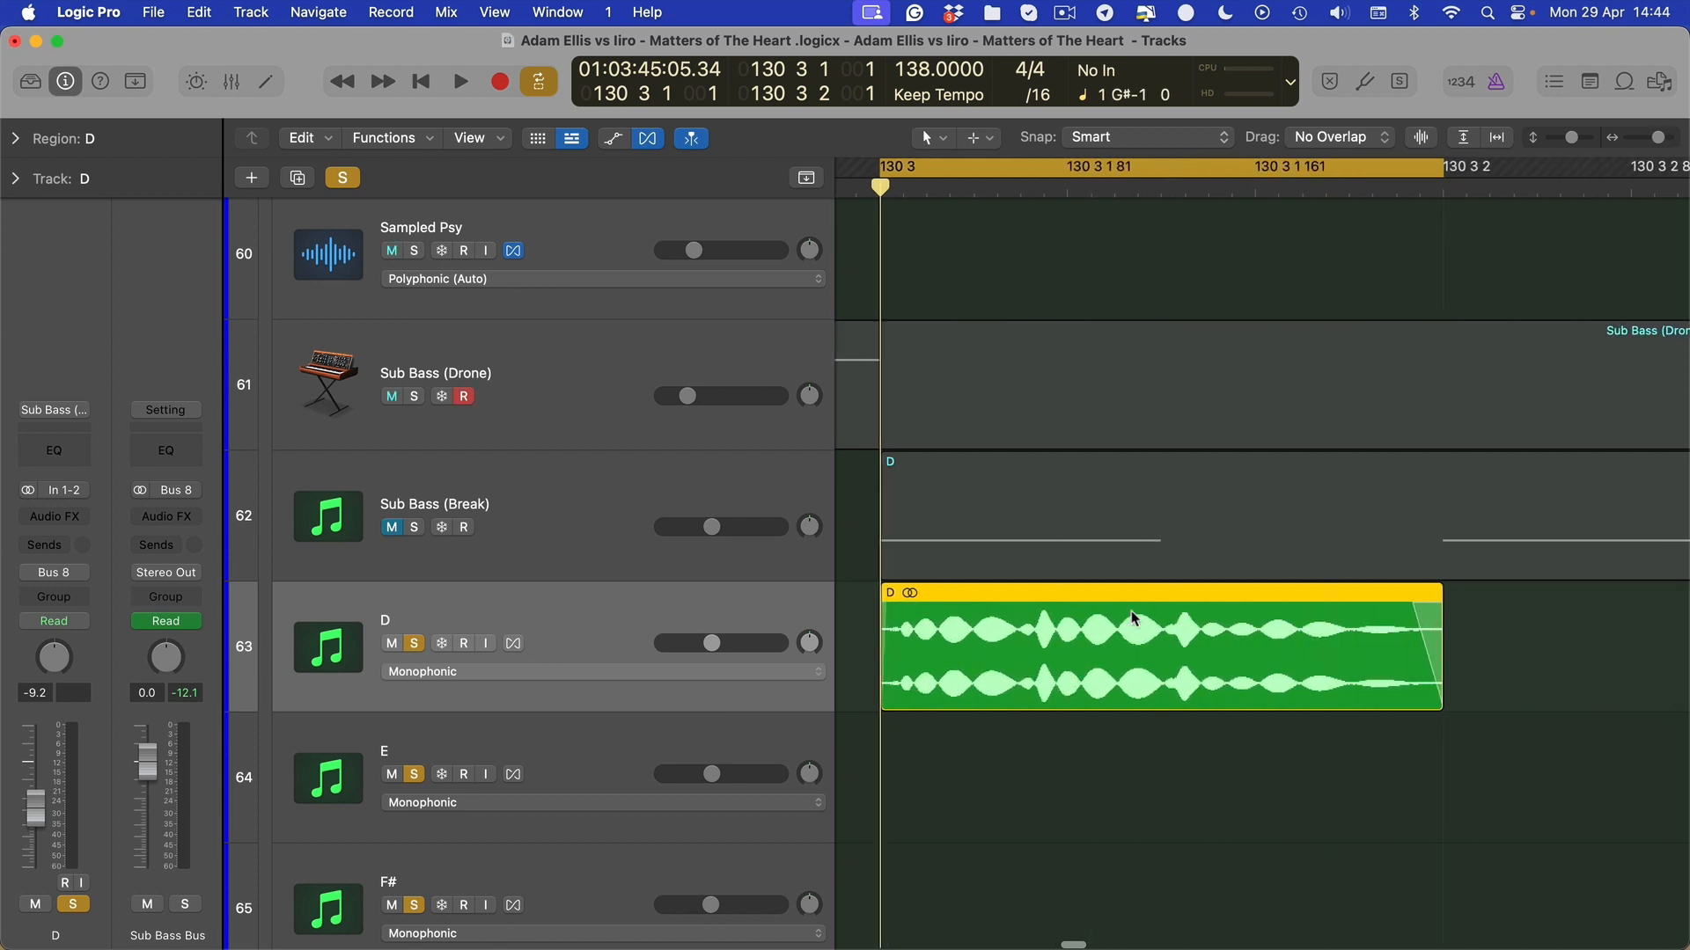
# Shorten the fade-out at the end of the trimmed D region
pyautogui.scroll(-7, 1260, 667)
pyautogui.scroll(5, 1082, 627)
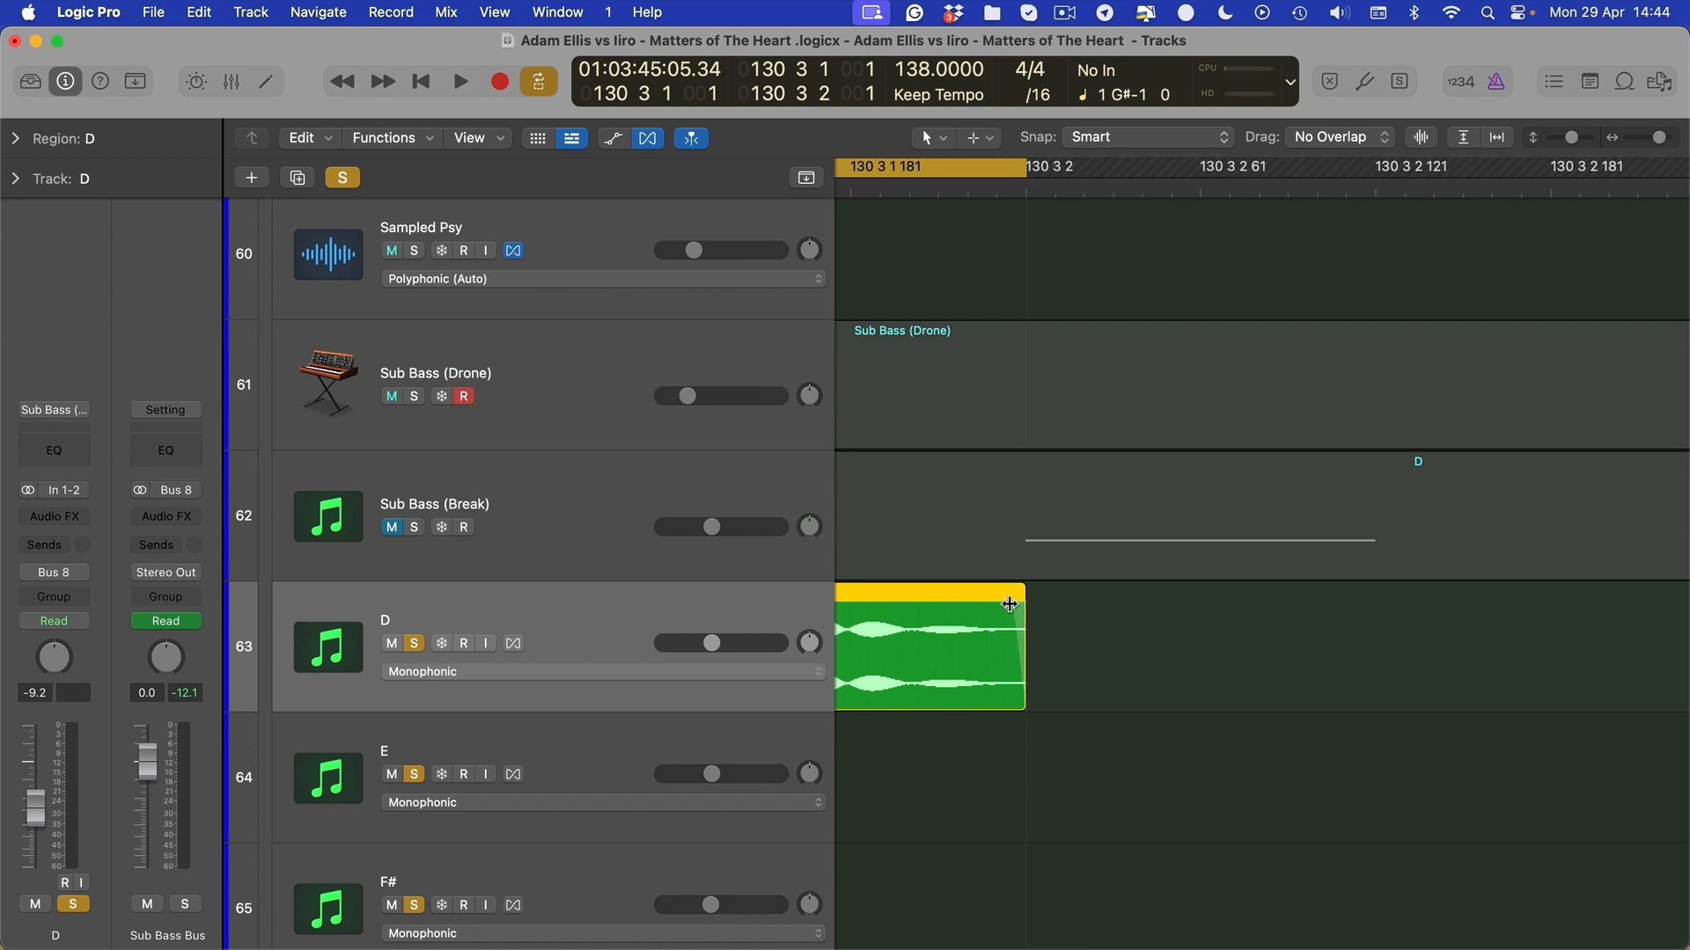
pyautogui.scroll(-10, 1013, 604)
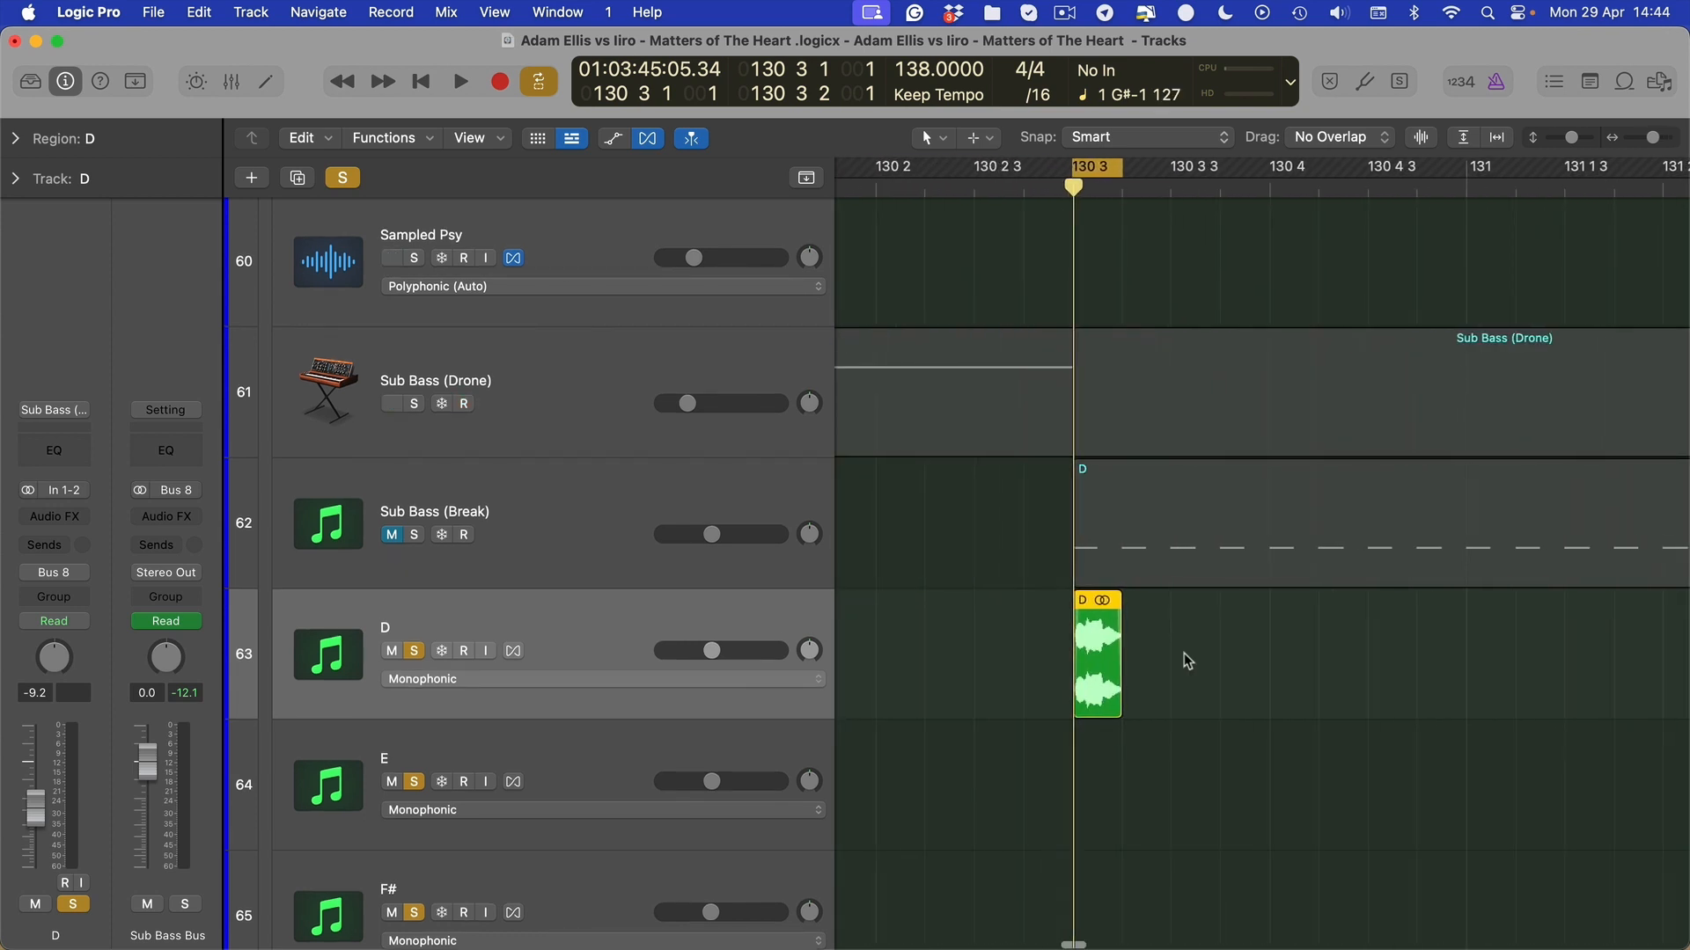
# Repeat the trimmed D note back to back until its copies reach bar 132, undoing the surplus copy past the bar line
pyautogui.scroll(-8, 1174, 670)
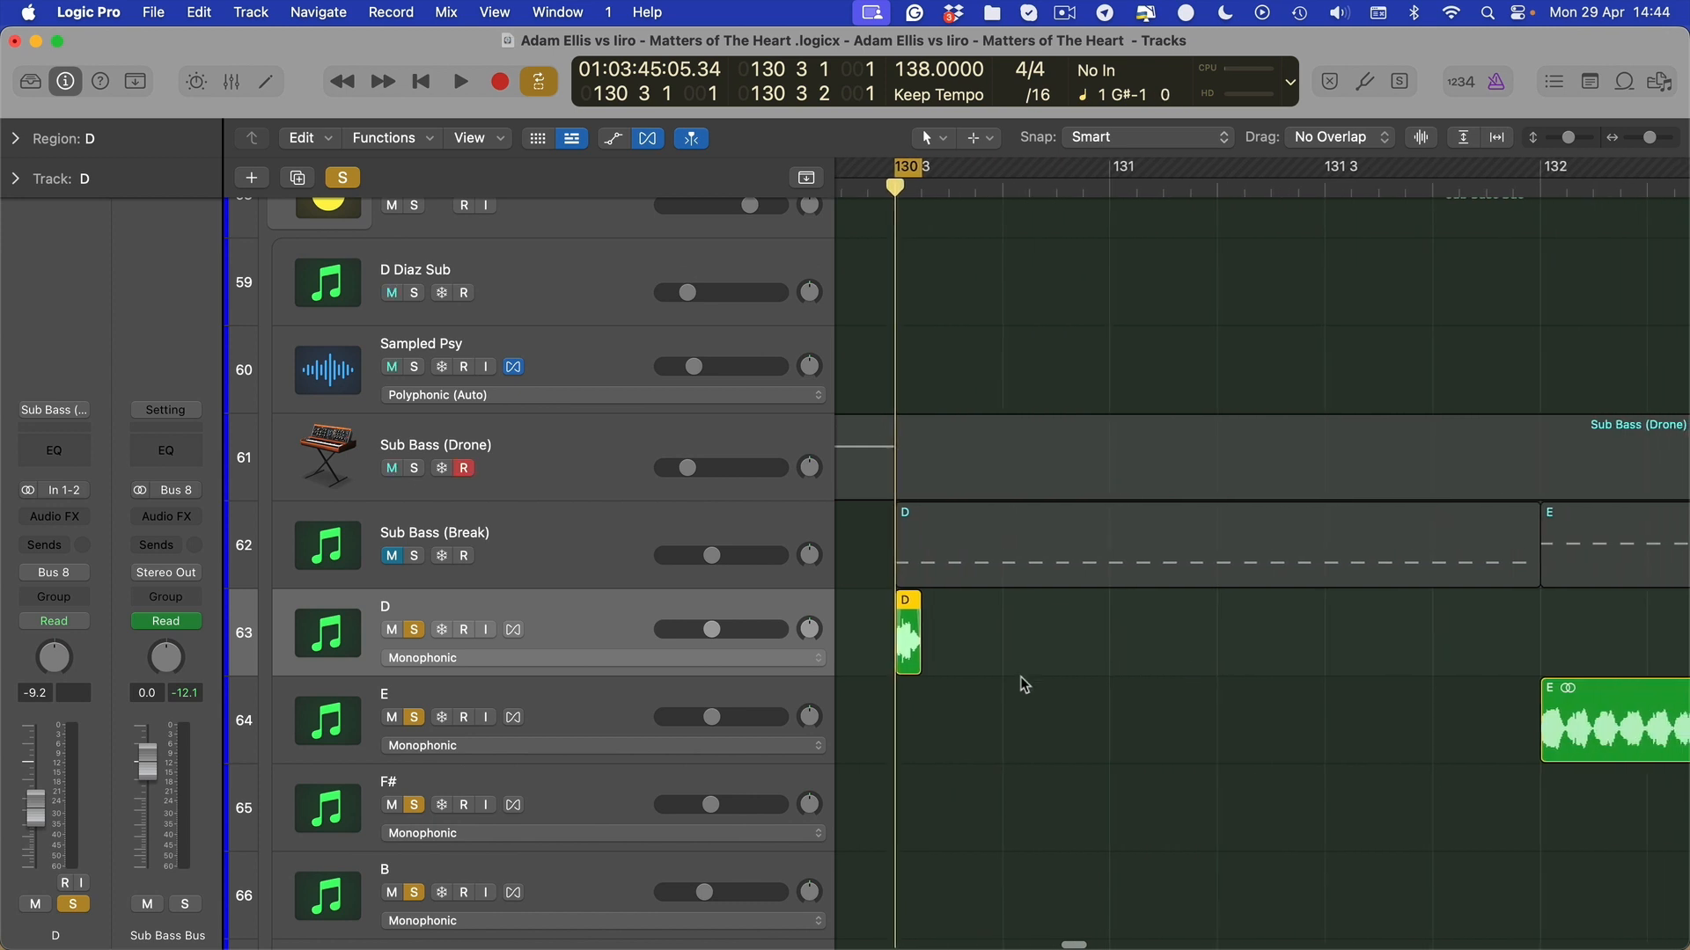
pyautogui.moveTo(922, 640); pyautogui.dragTo(905, 650)
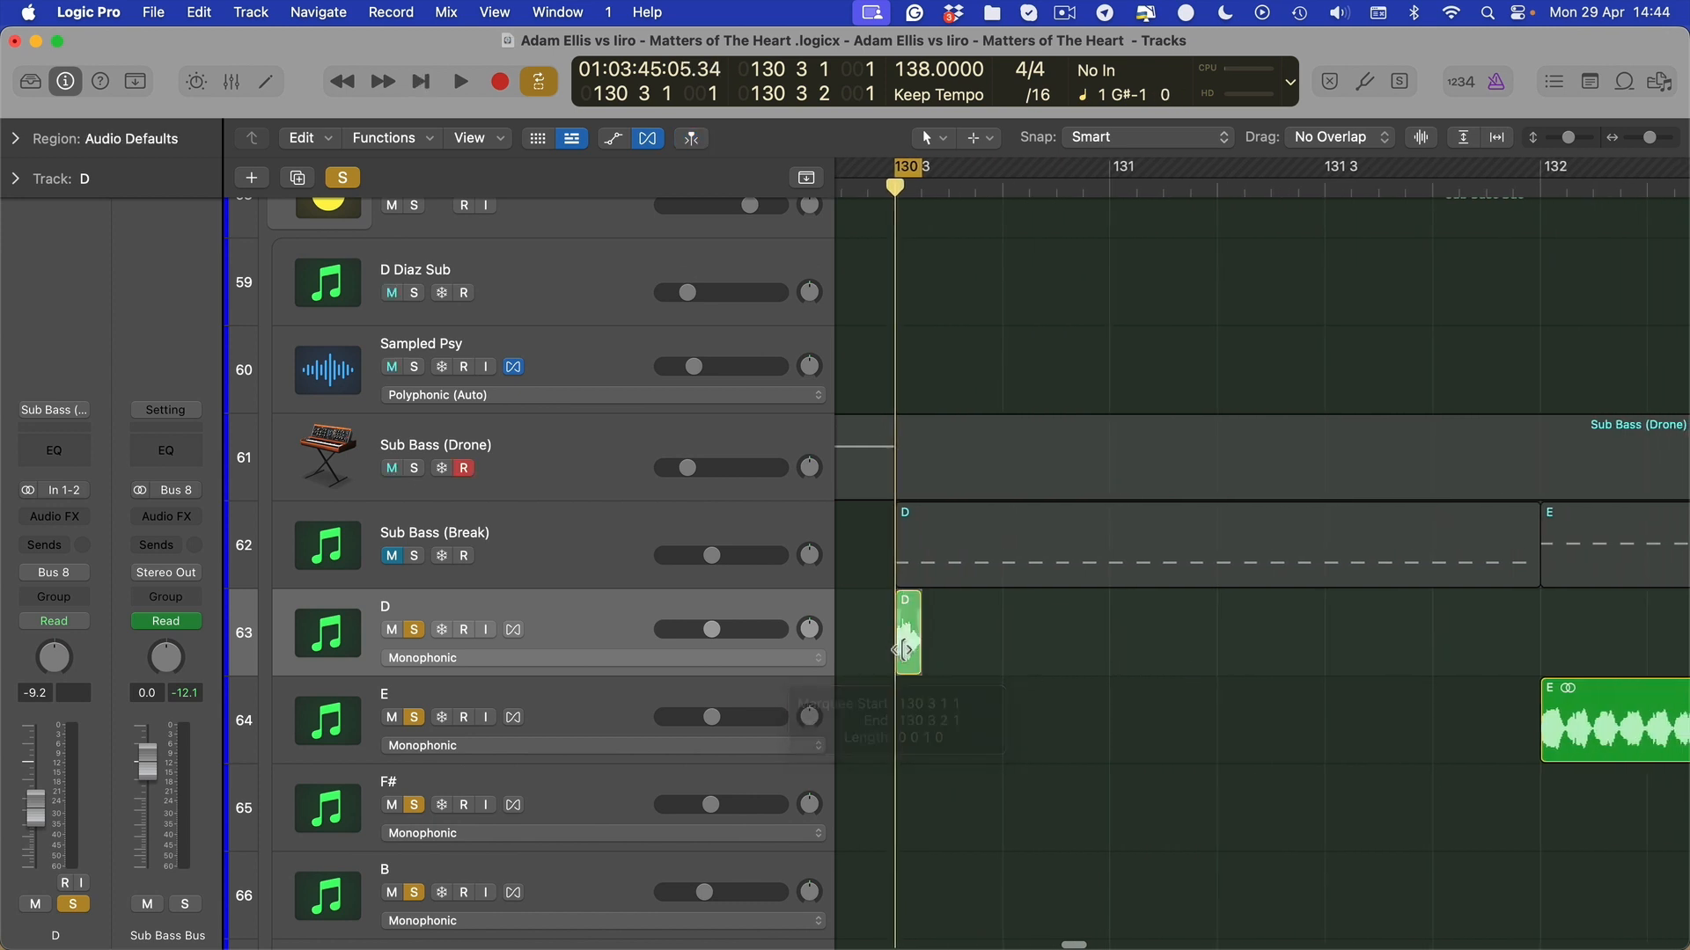
pyautogui.press('super+r')
pyautogui.press('super+r')
pyautogui.press('super+r')
pyautogui.press('super+r')
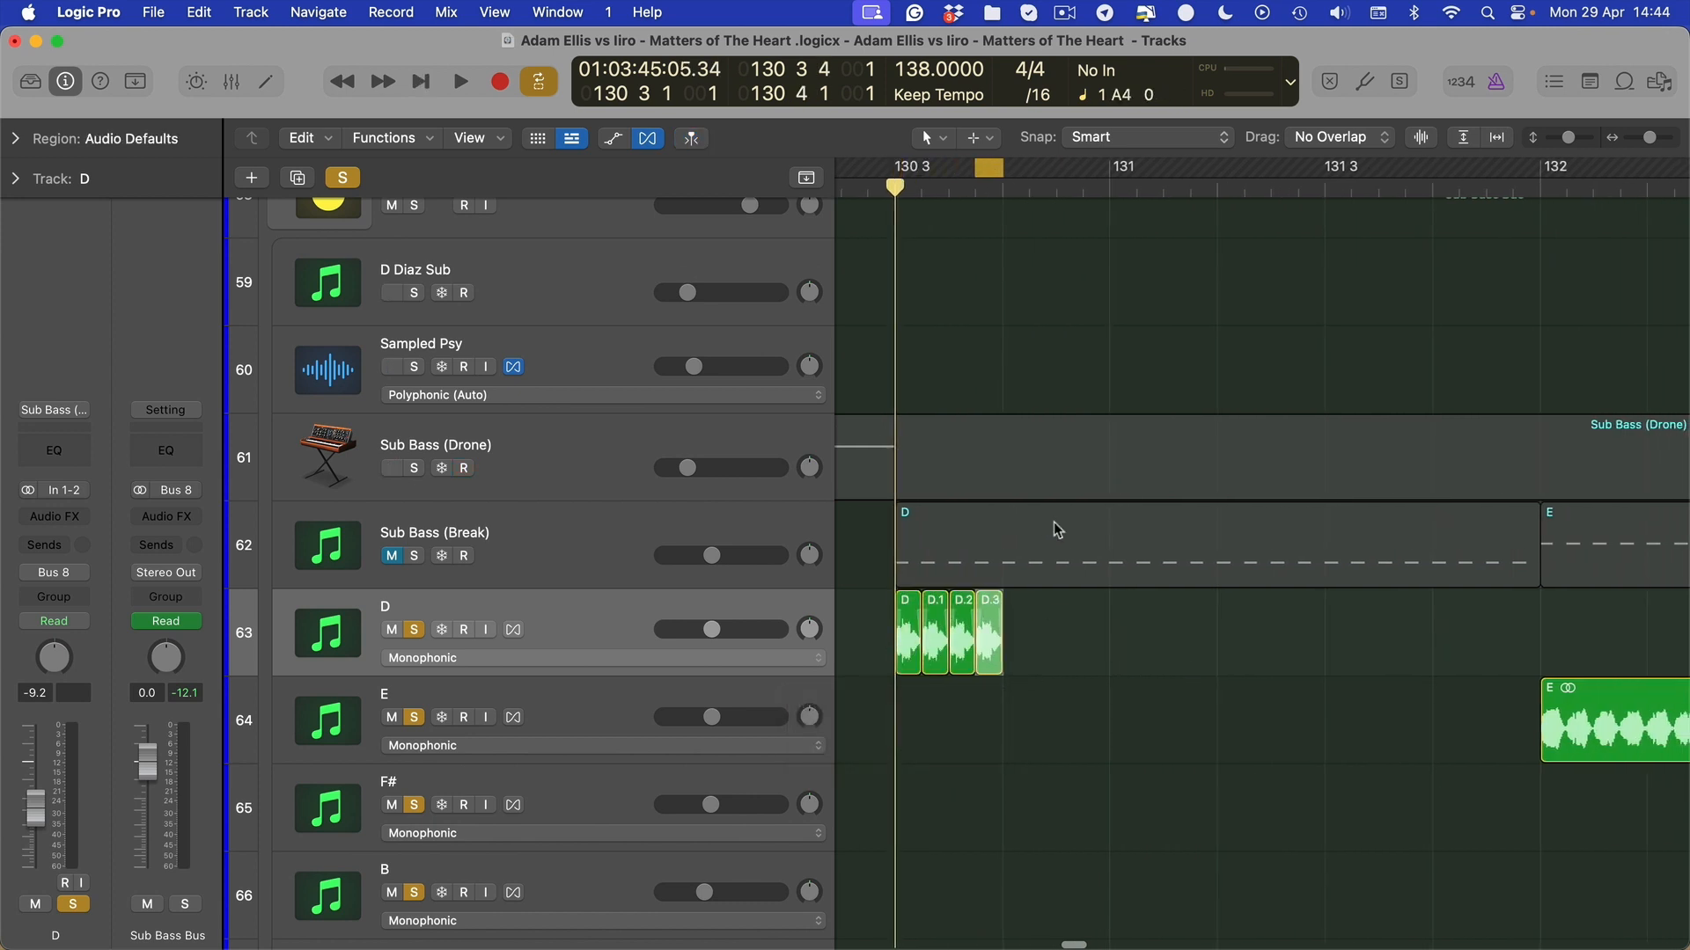
pyautogui.press('super+r')
pyautogui.press('super+r')
pyautogui.press('super+r')
pyautogui.press('super+r')
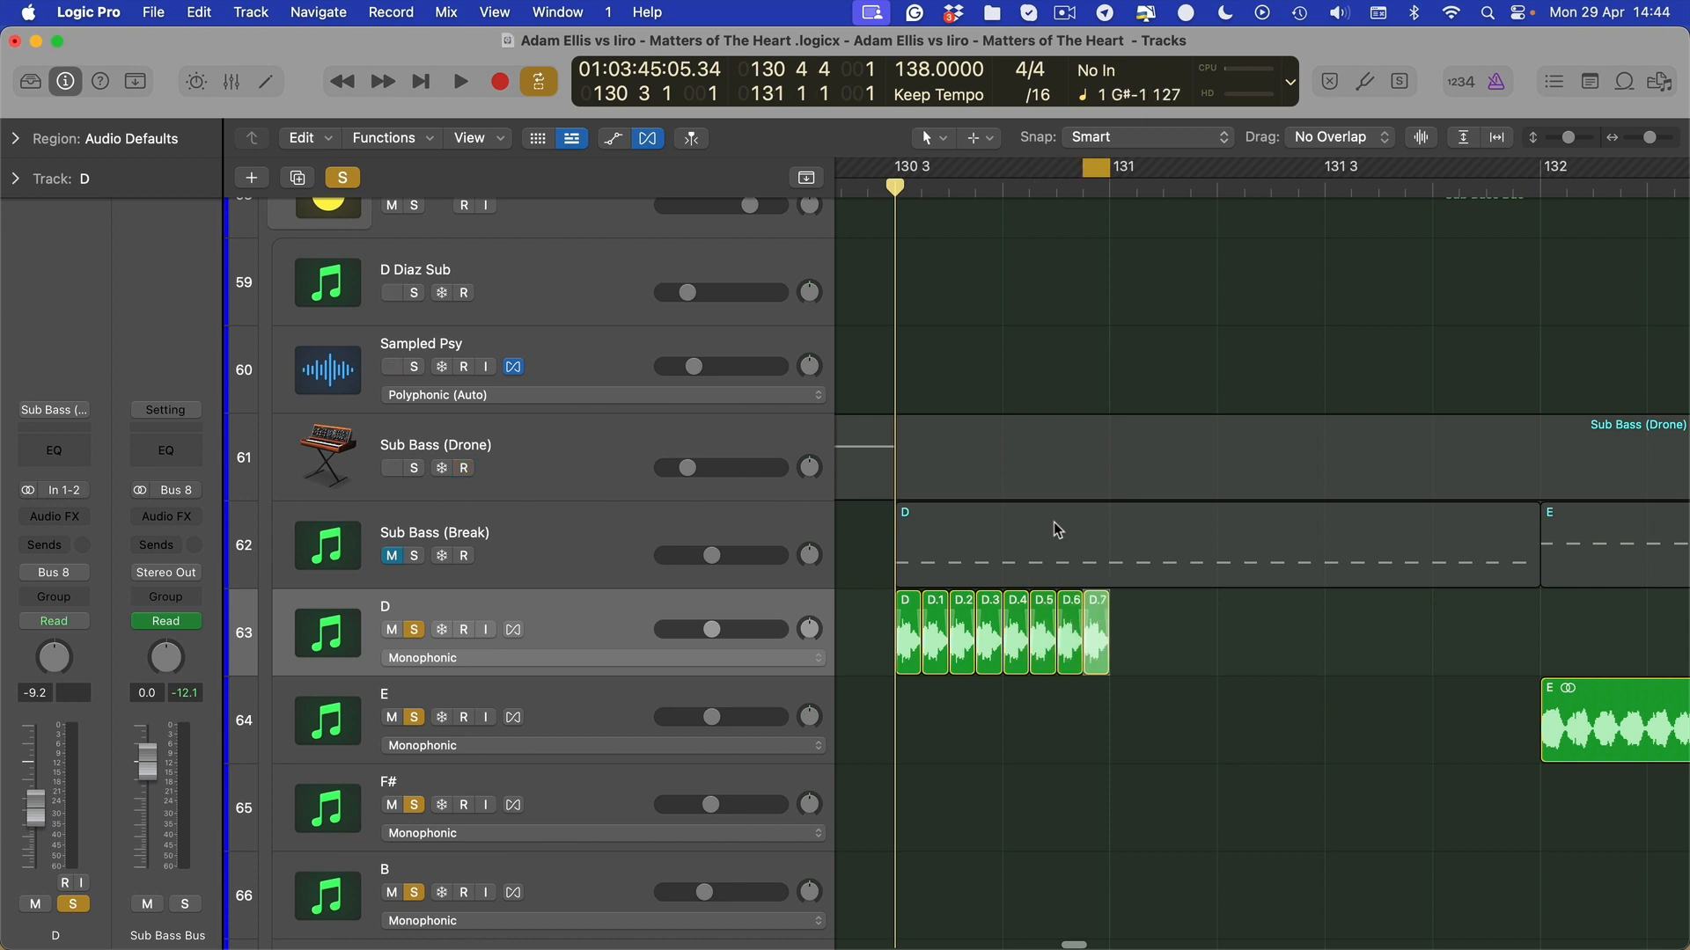
pyautogui.press('super+r')
pyautogui.press('super+r')
pyautogui.press('super+r')
pyautogui.press('super+r')
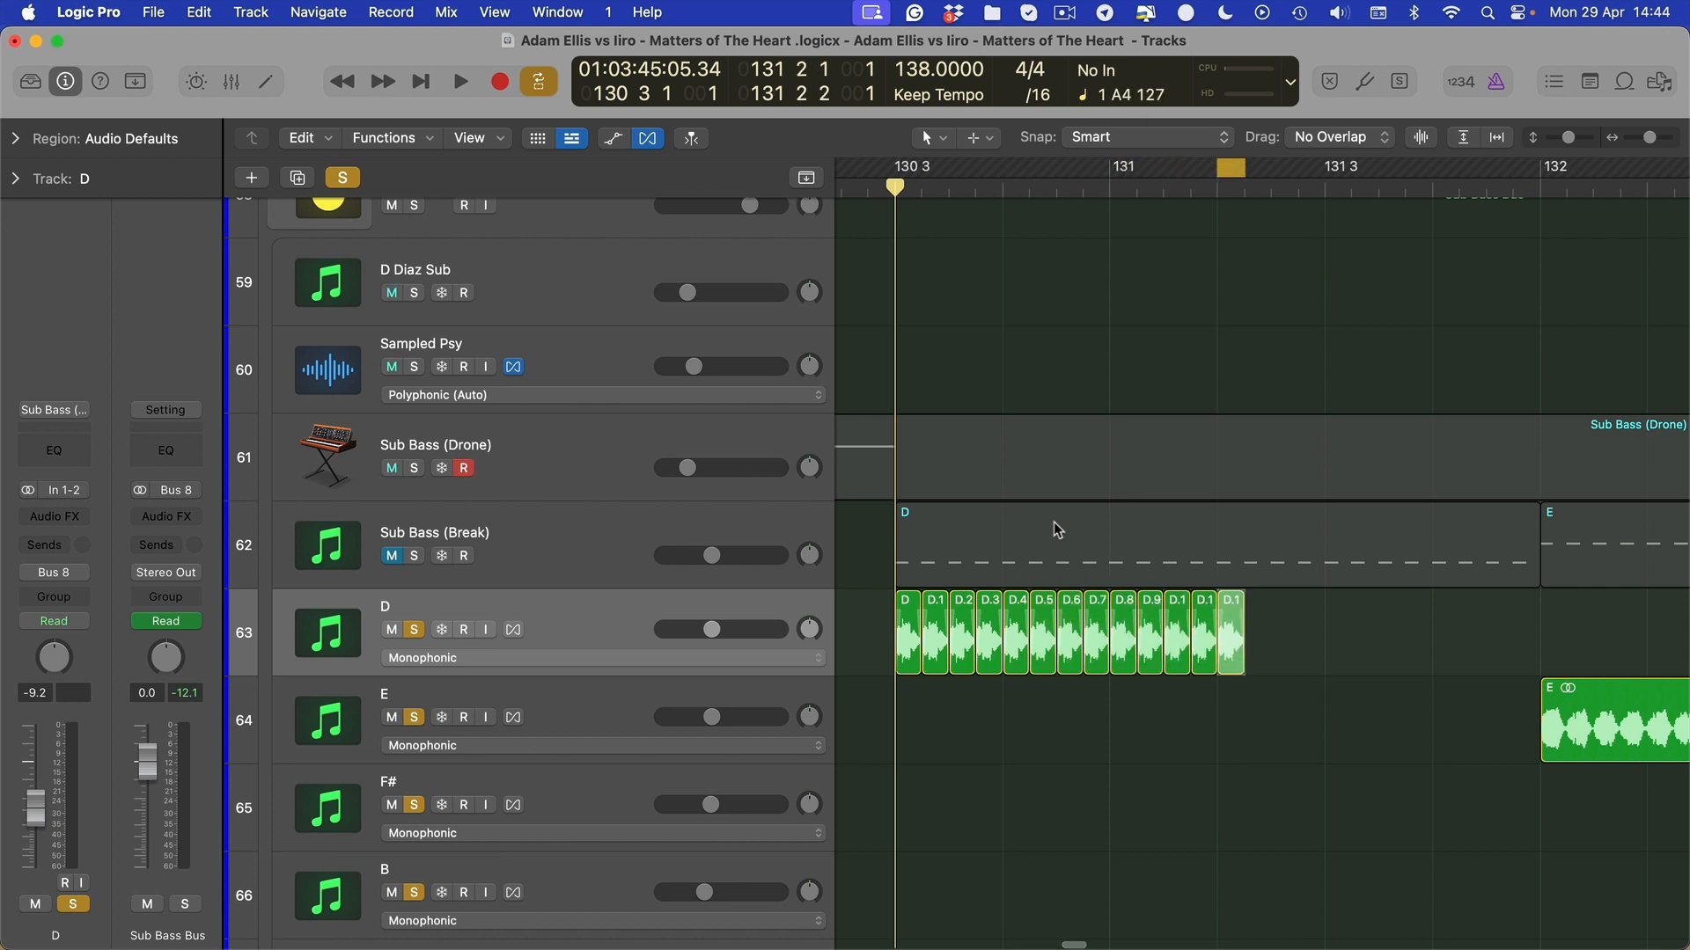
pyautogui.press('super+r')
pyautogui.press('super+r')
pyautogui.press('super+r')
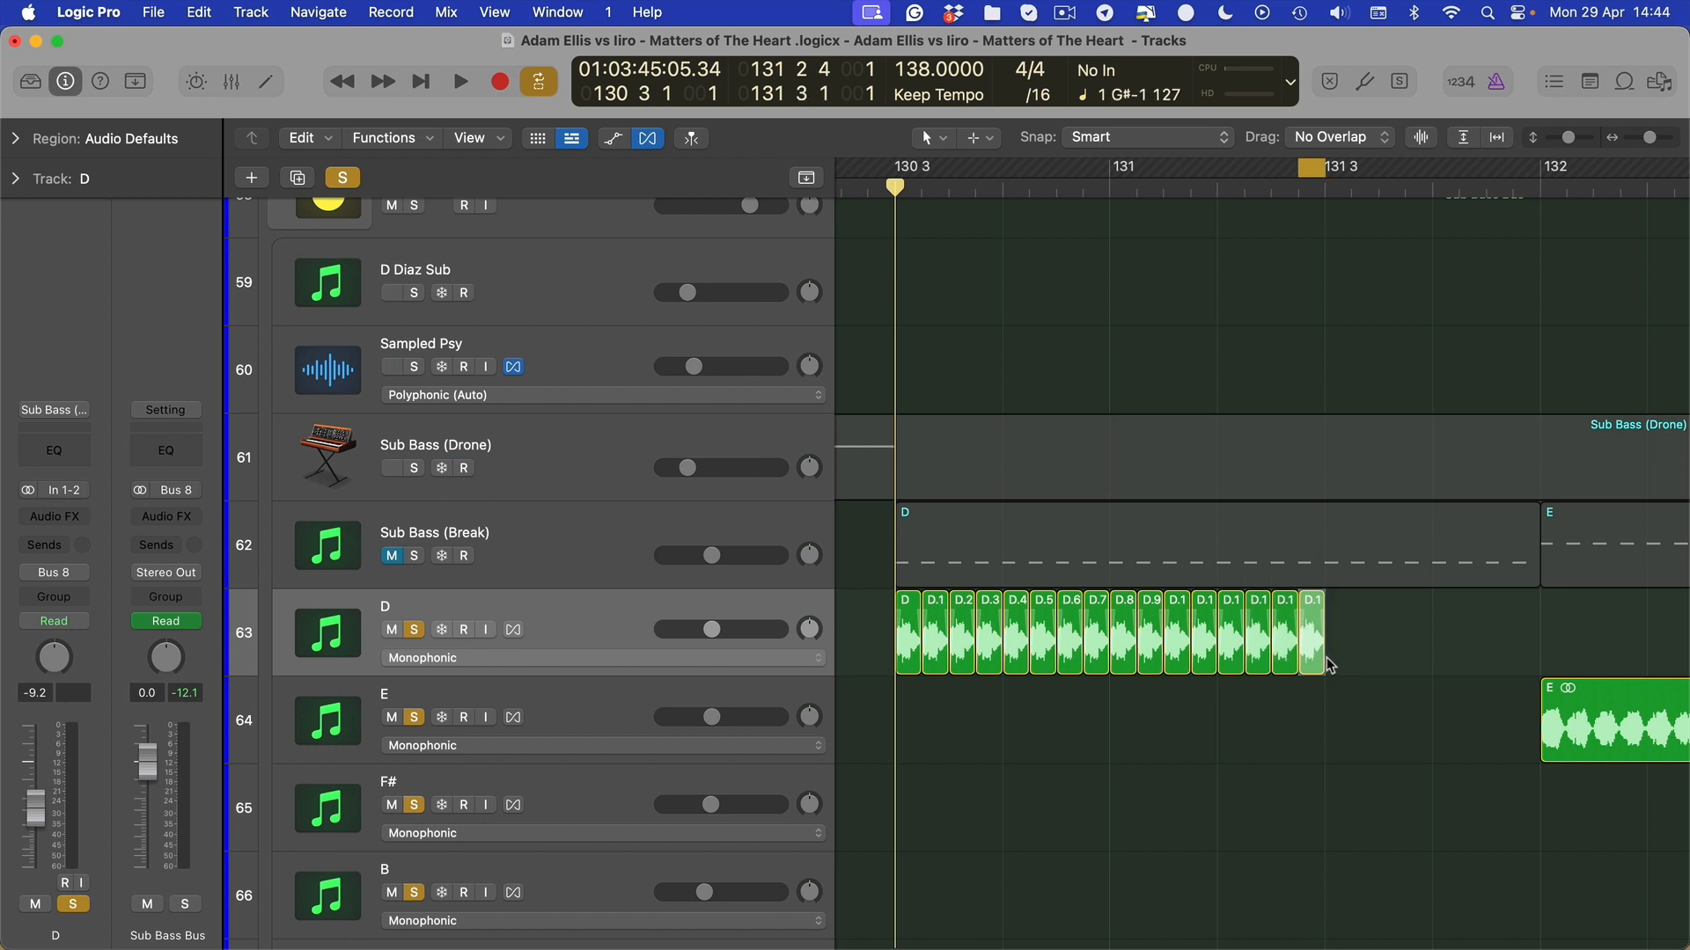
pyautogui.press('super+r')
pyautogui.press('super+r')
pyautogui.press('super+r')
pyautogui.press('super+r')
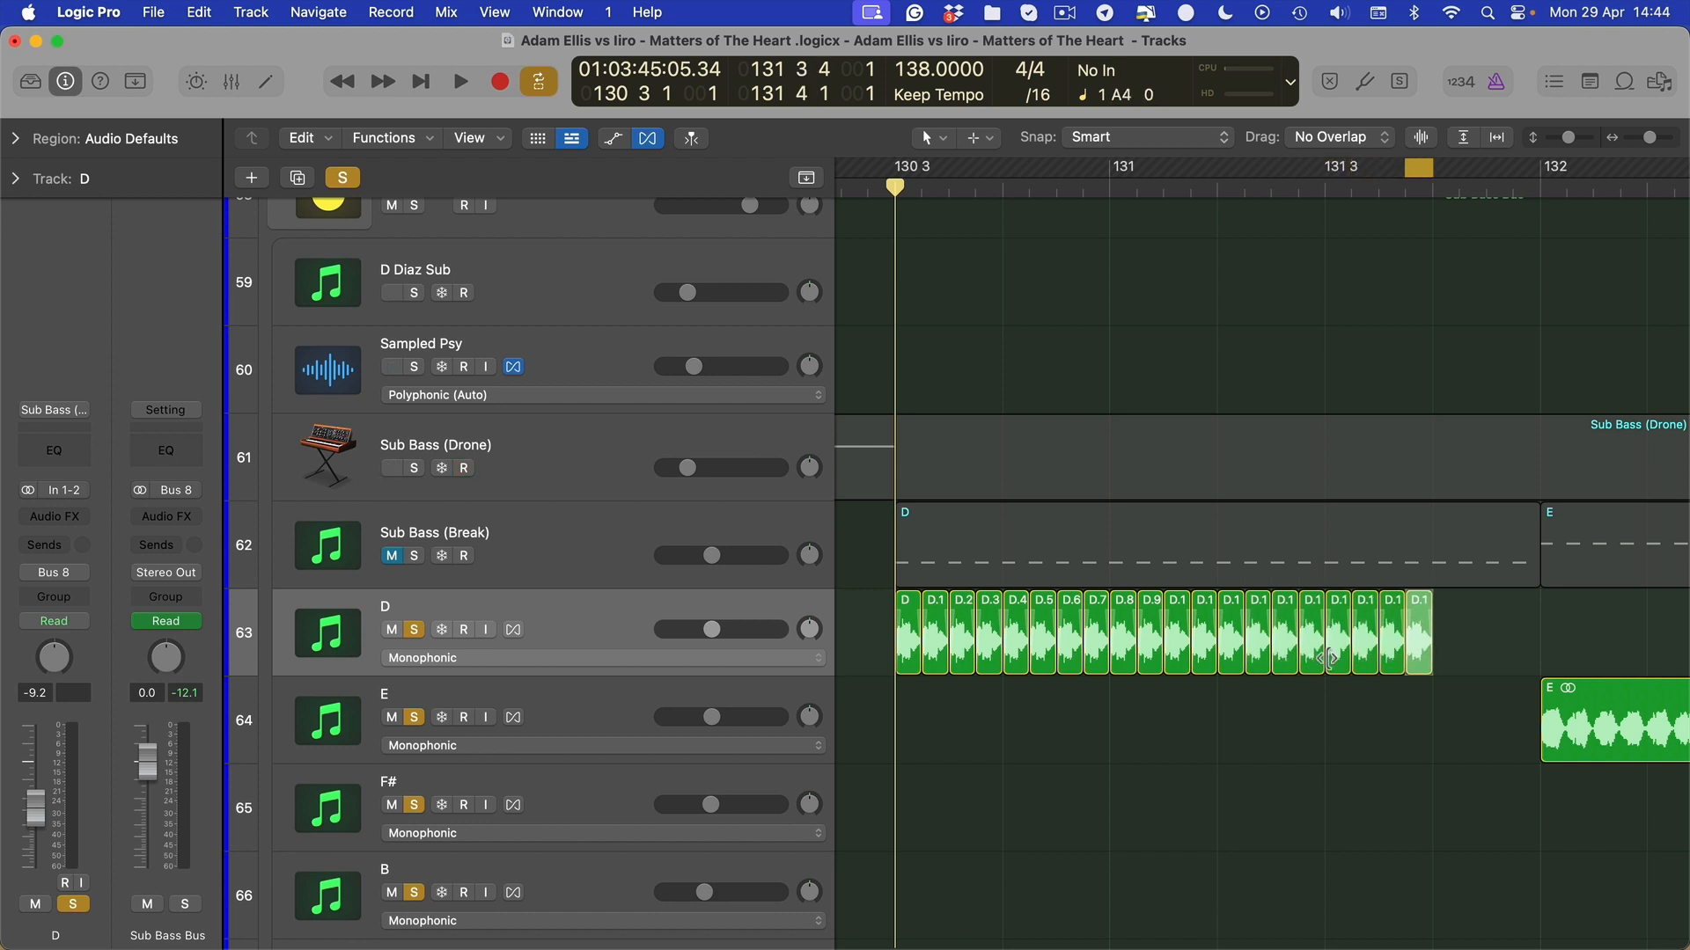
pyautogui.press('super+r')
pyautogui.press('super+r')
pyautogui.press('super+r')
pyautogui.press('super+r')
pyautogui.press('super+r')
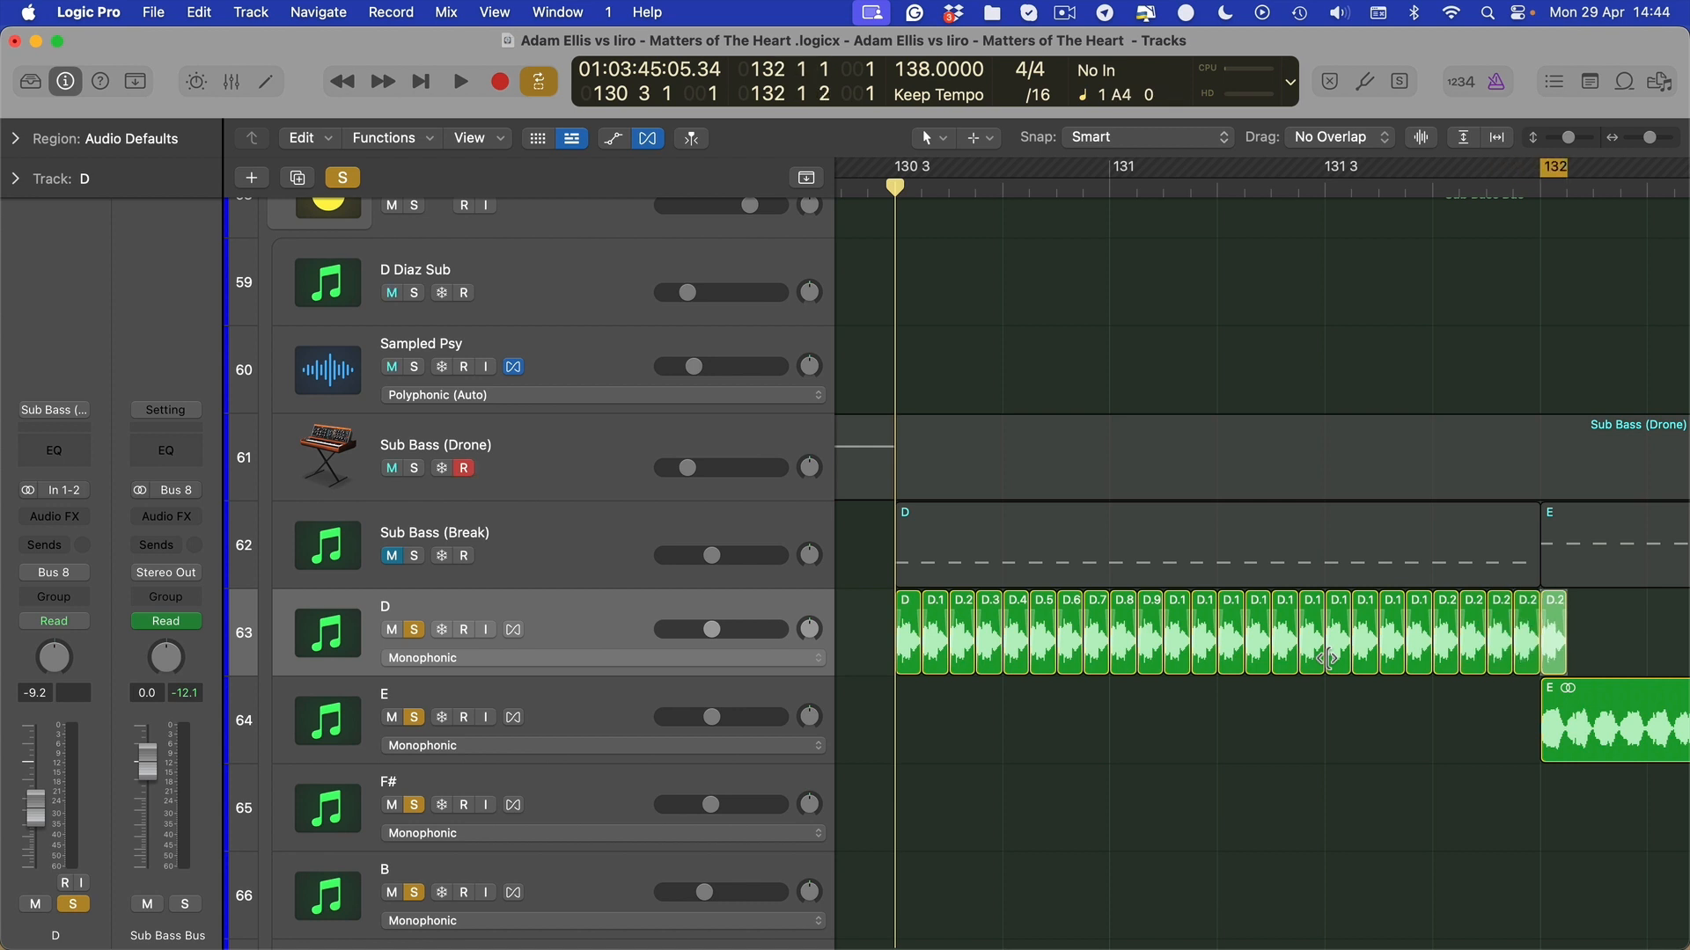
pyautogui.hscroll(5, 1331, 659)
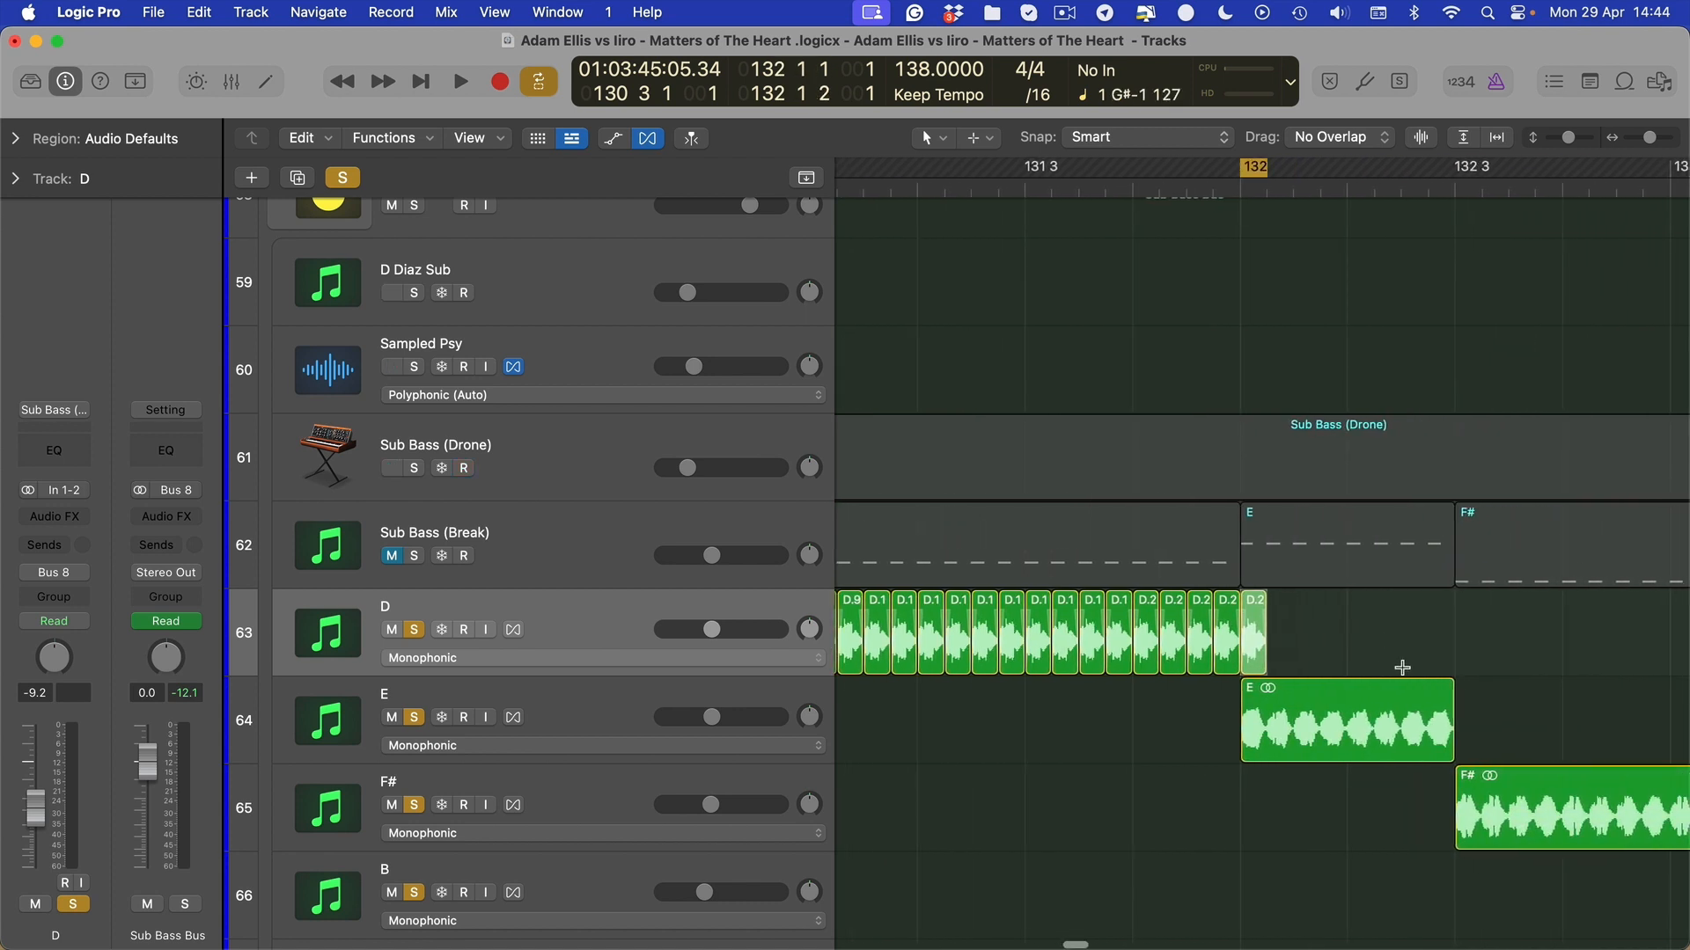
pyautogui.press('super+z')
# Cut the E region at bar 132 down to its first sixteenth note, deleting everything after 132 1 2
pyautogui.click(1291, 711)
pyautogui.scroll(5, 1290, 714)
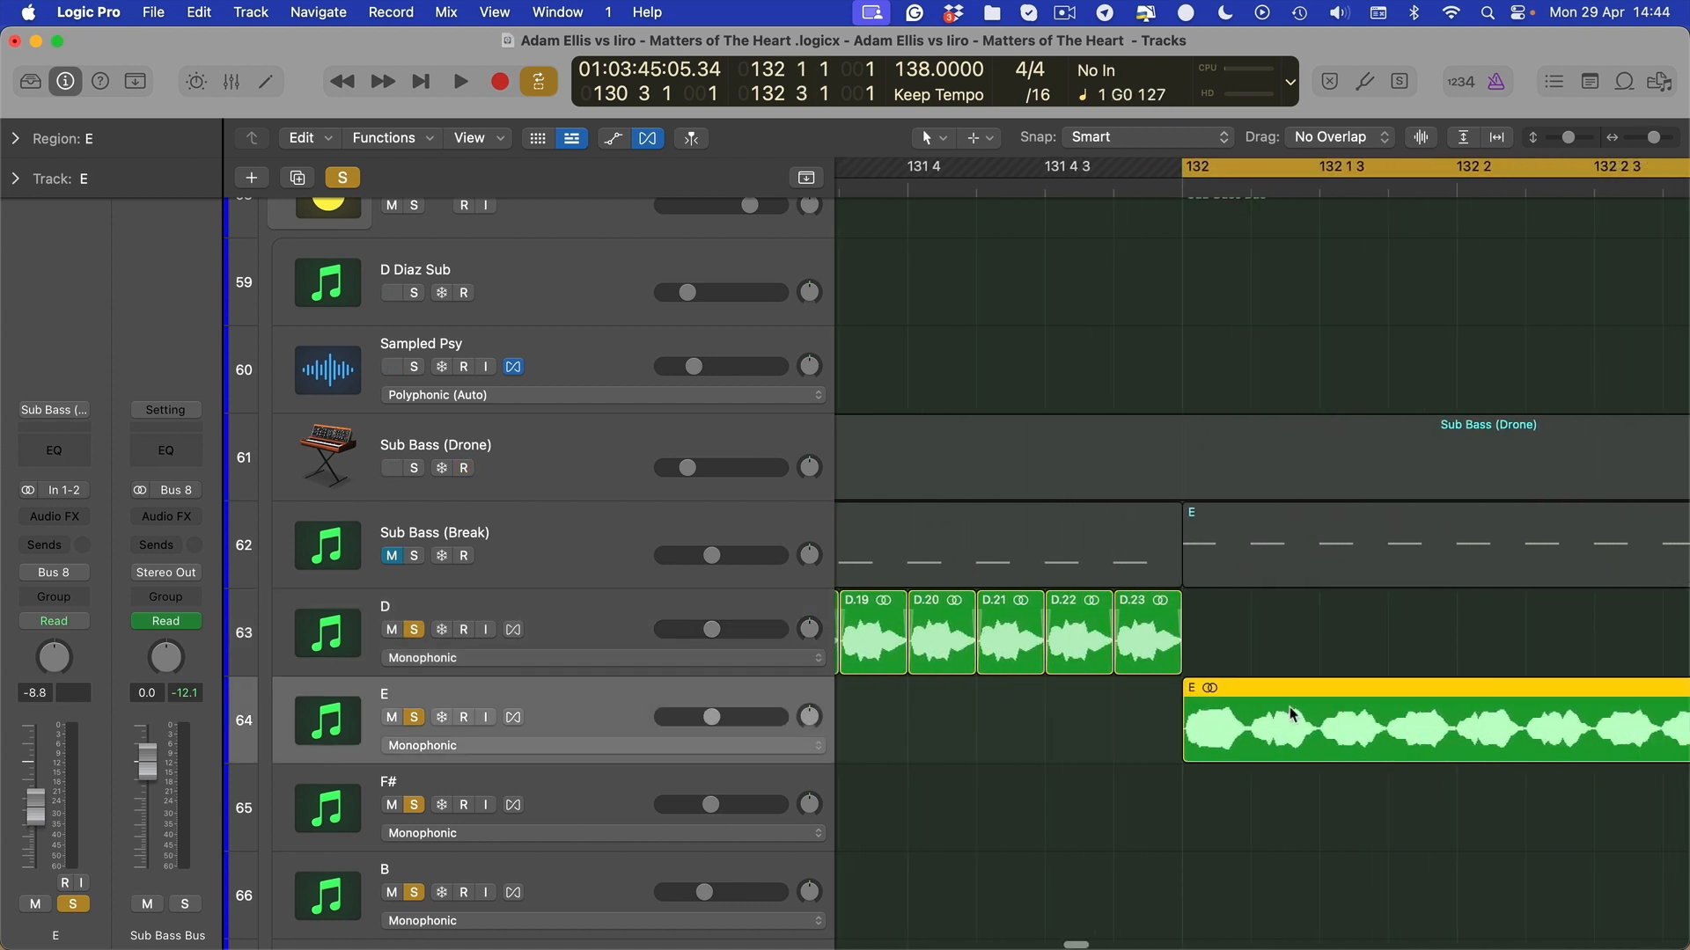
pyautogui.scroll(-2, 1460, 781)
pyautogui.hscroll(5, 1451, 781)
pyautogui.hscroll(-1, 967, 788)
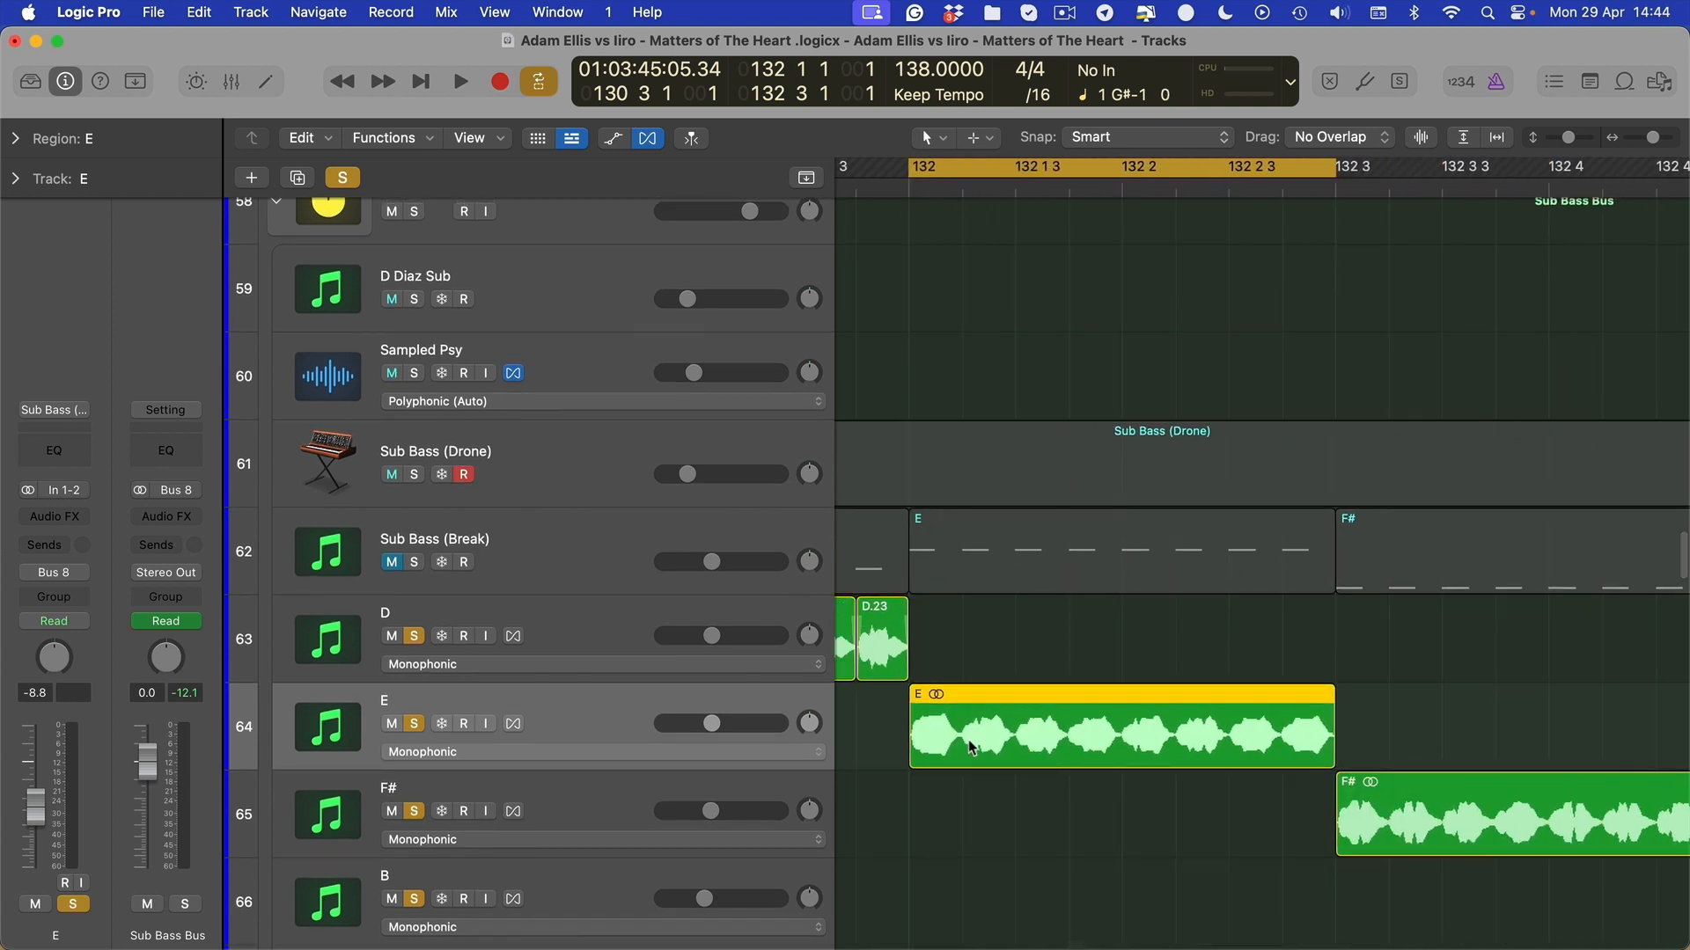
pyautogui.click(962, 724)
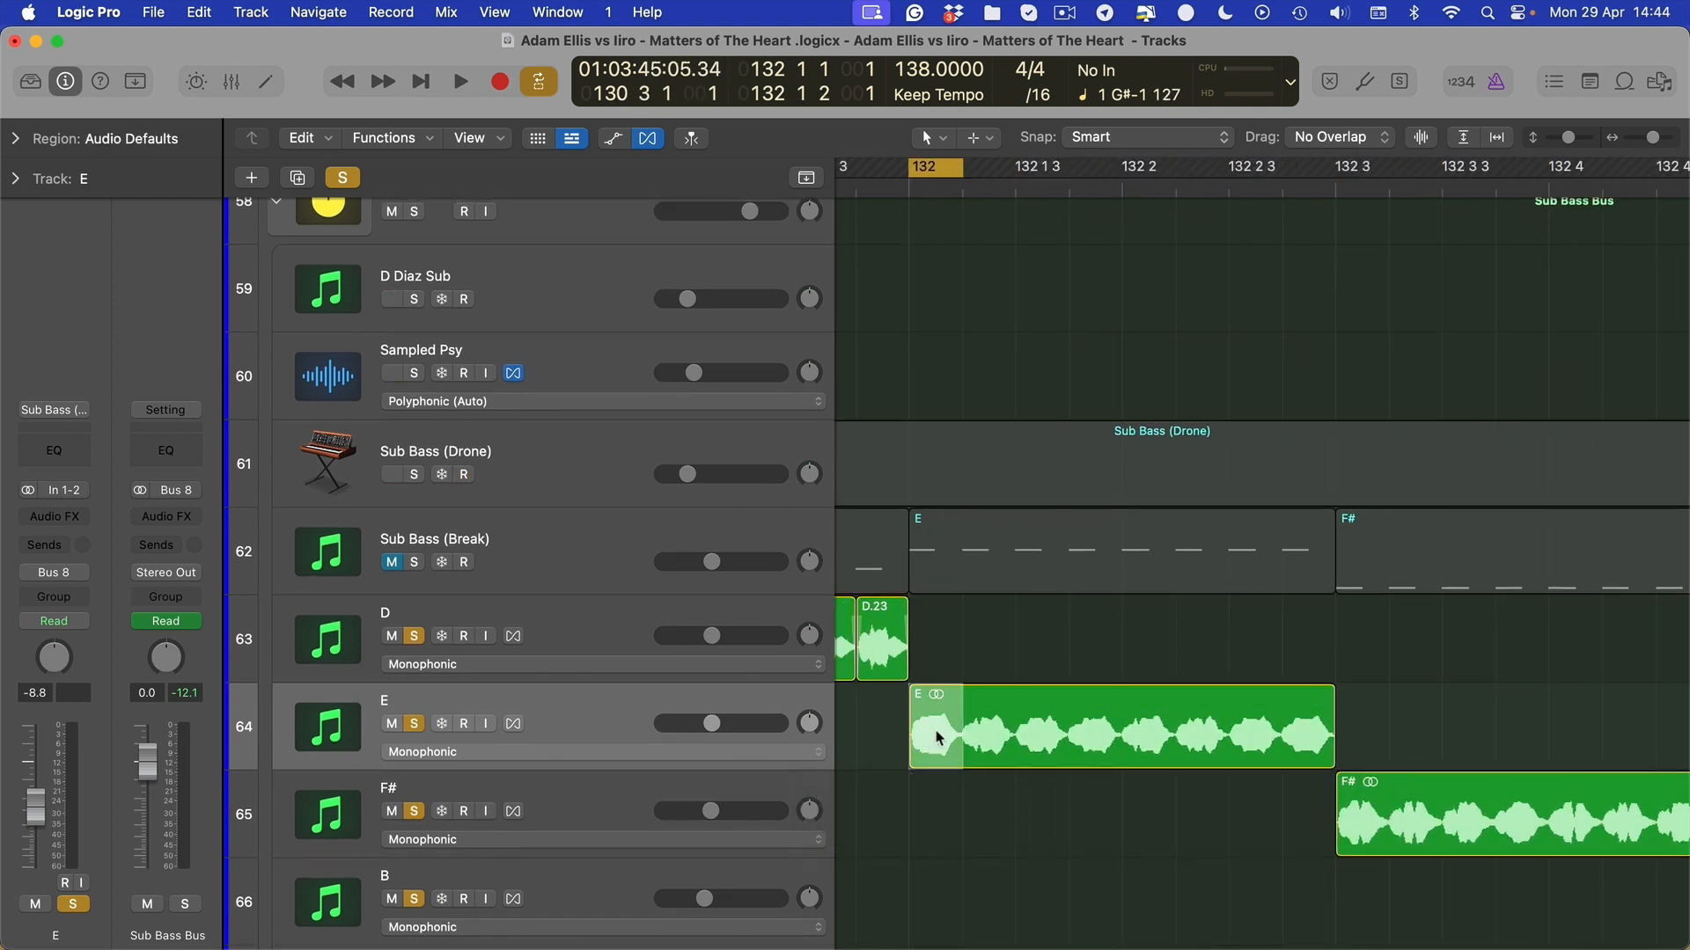
pyautogui.click(937, 737)
pyautogui.click(1009, 726)
pyautogui.press('Delete')
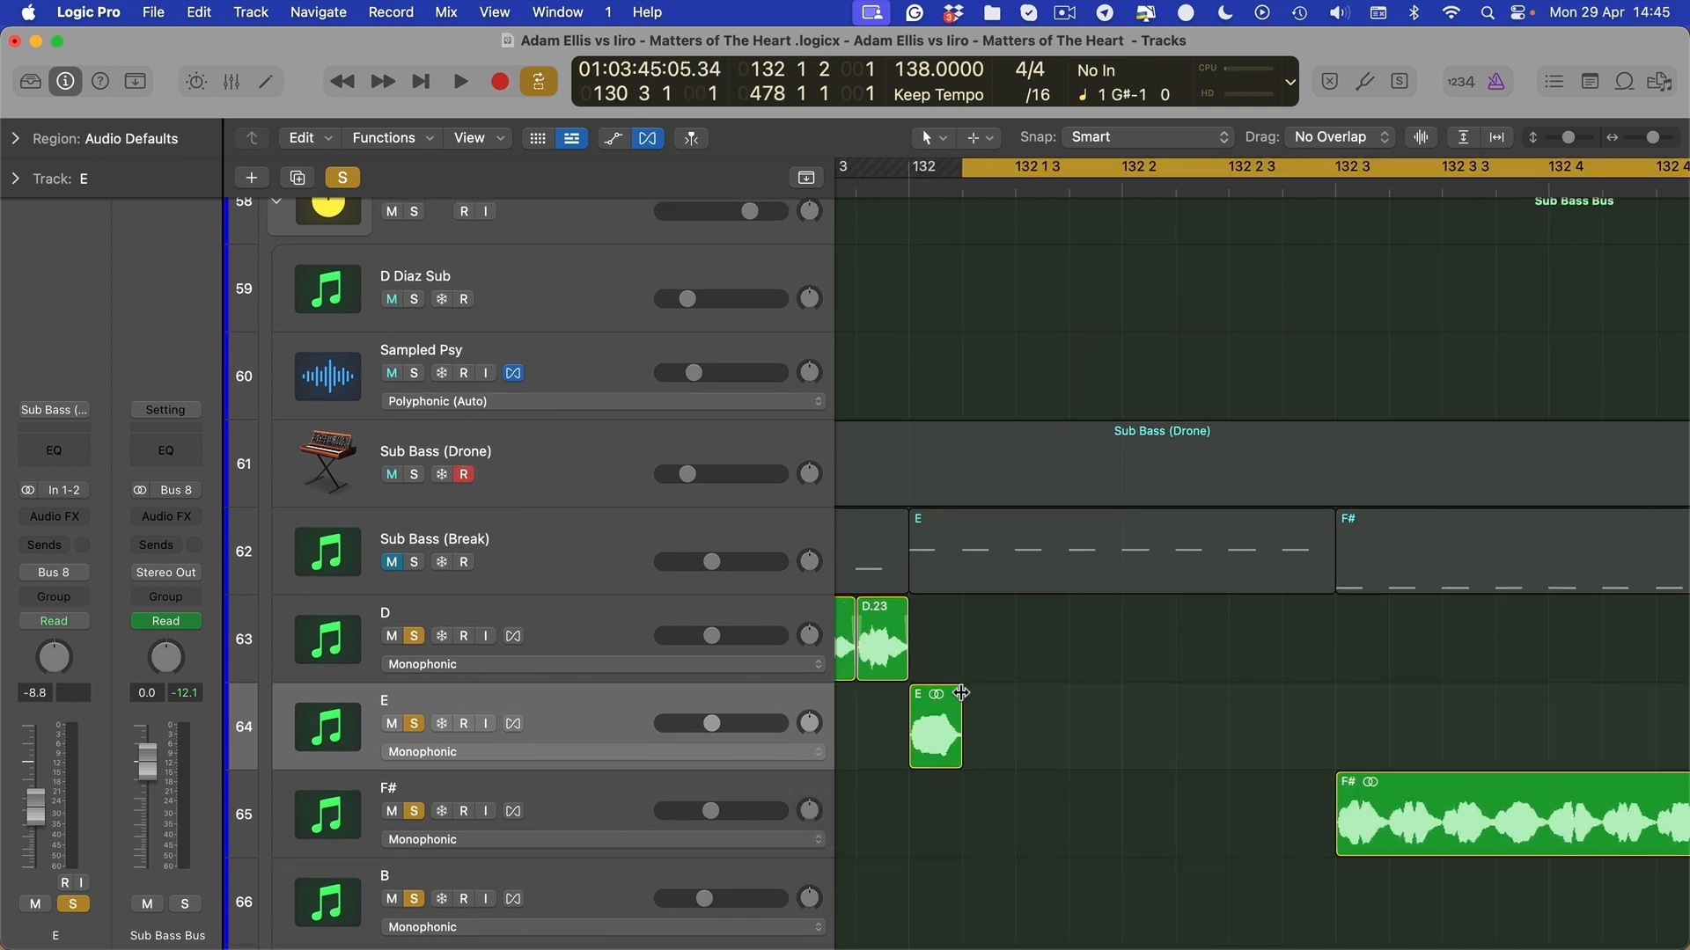
# Add very short fades at the start and end of the trimmed E note
pyautogui.press('super+Right')
pyautogui.press('super+Right')
pyautogui.click(1073, 695)
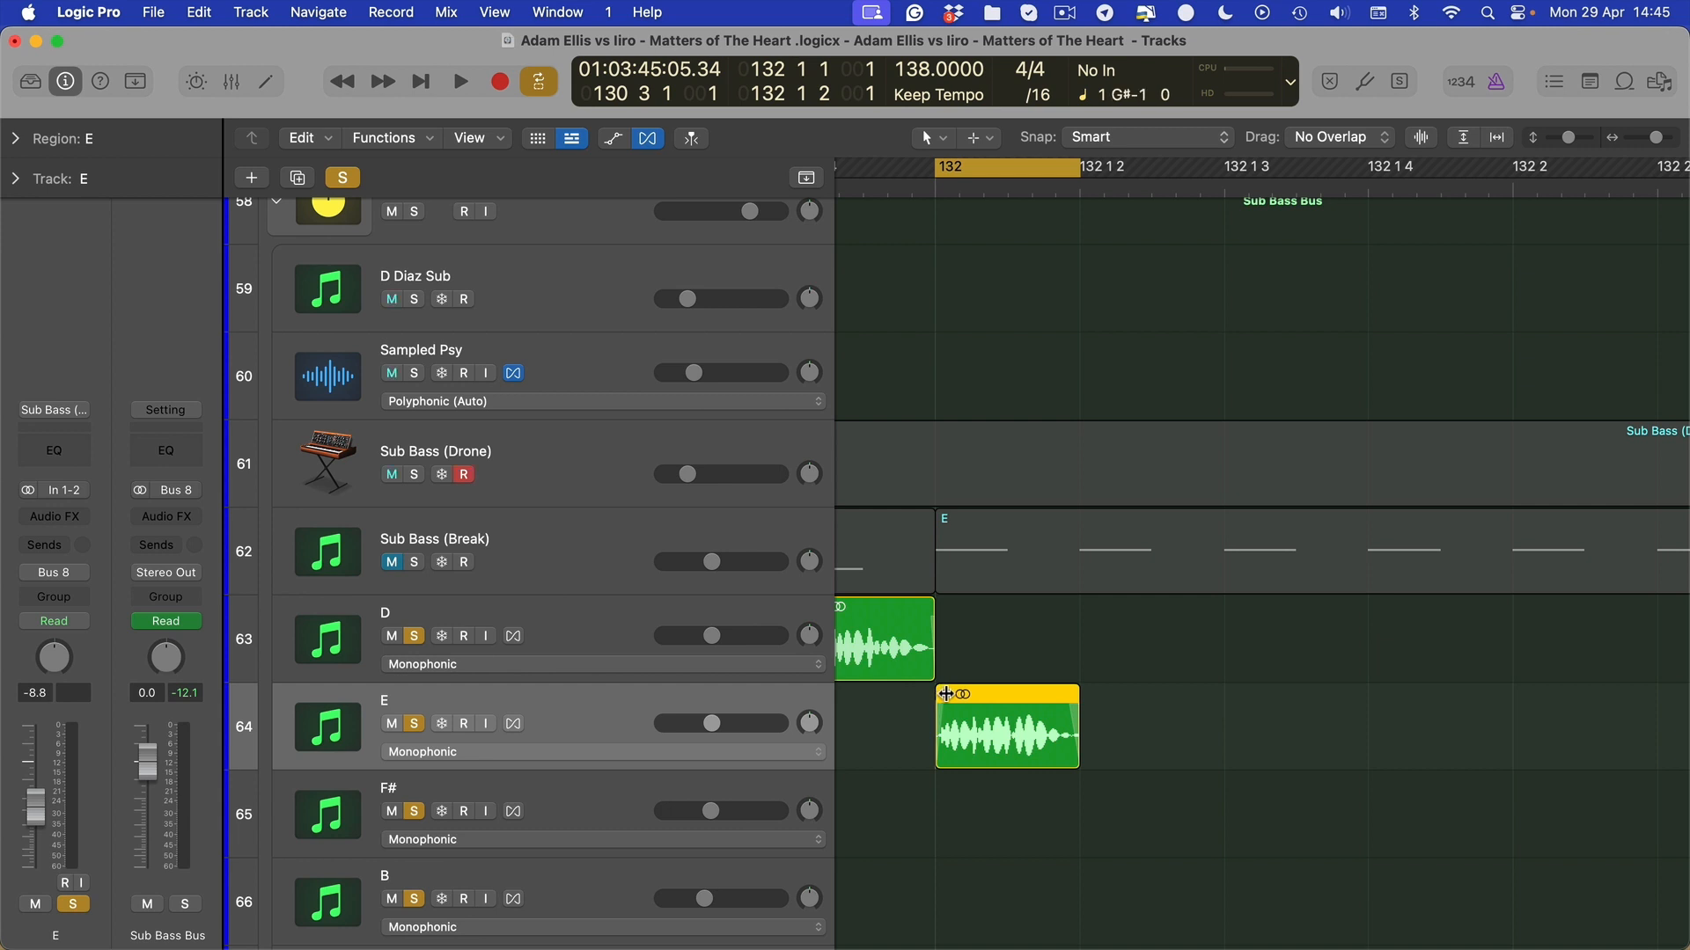
pyautogui.scroll(-5, 1264, 794)
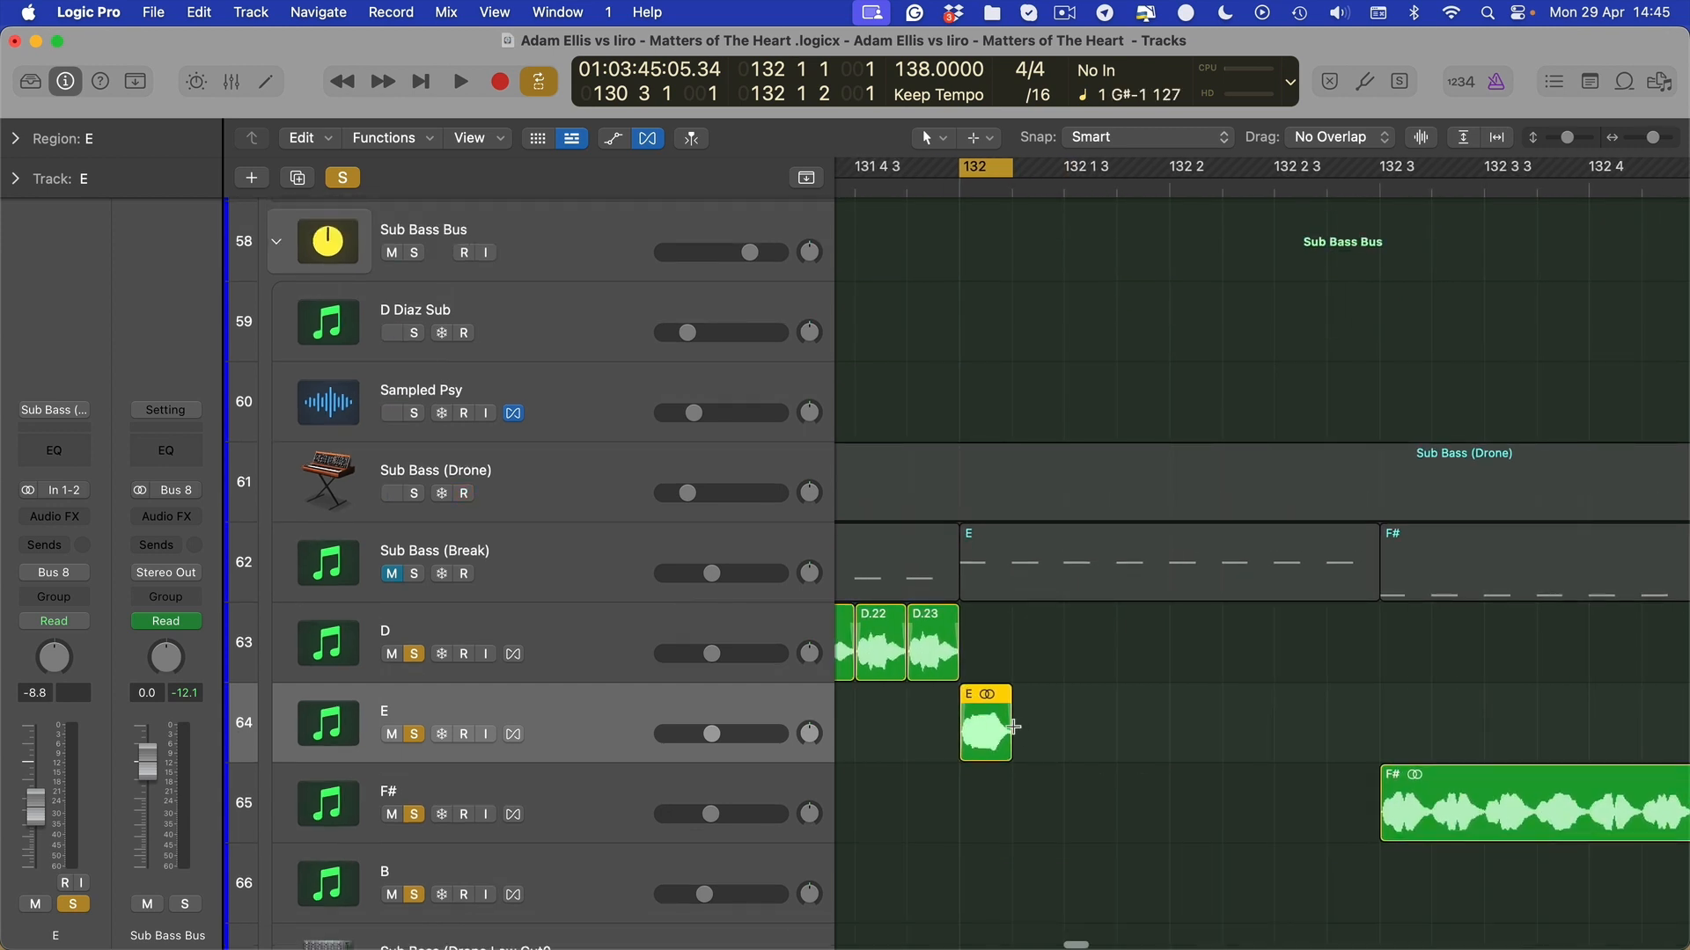
# Repeat the E note once, then repeat the two-note pair until the copies reach 132 3
pyautogui.moveTo(1013, 727); pyautogui.dragTo(958, 729)
pyautogui.press('super+r')
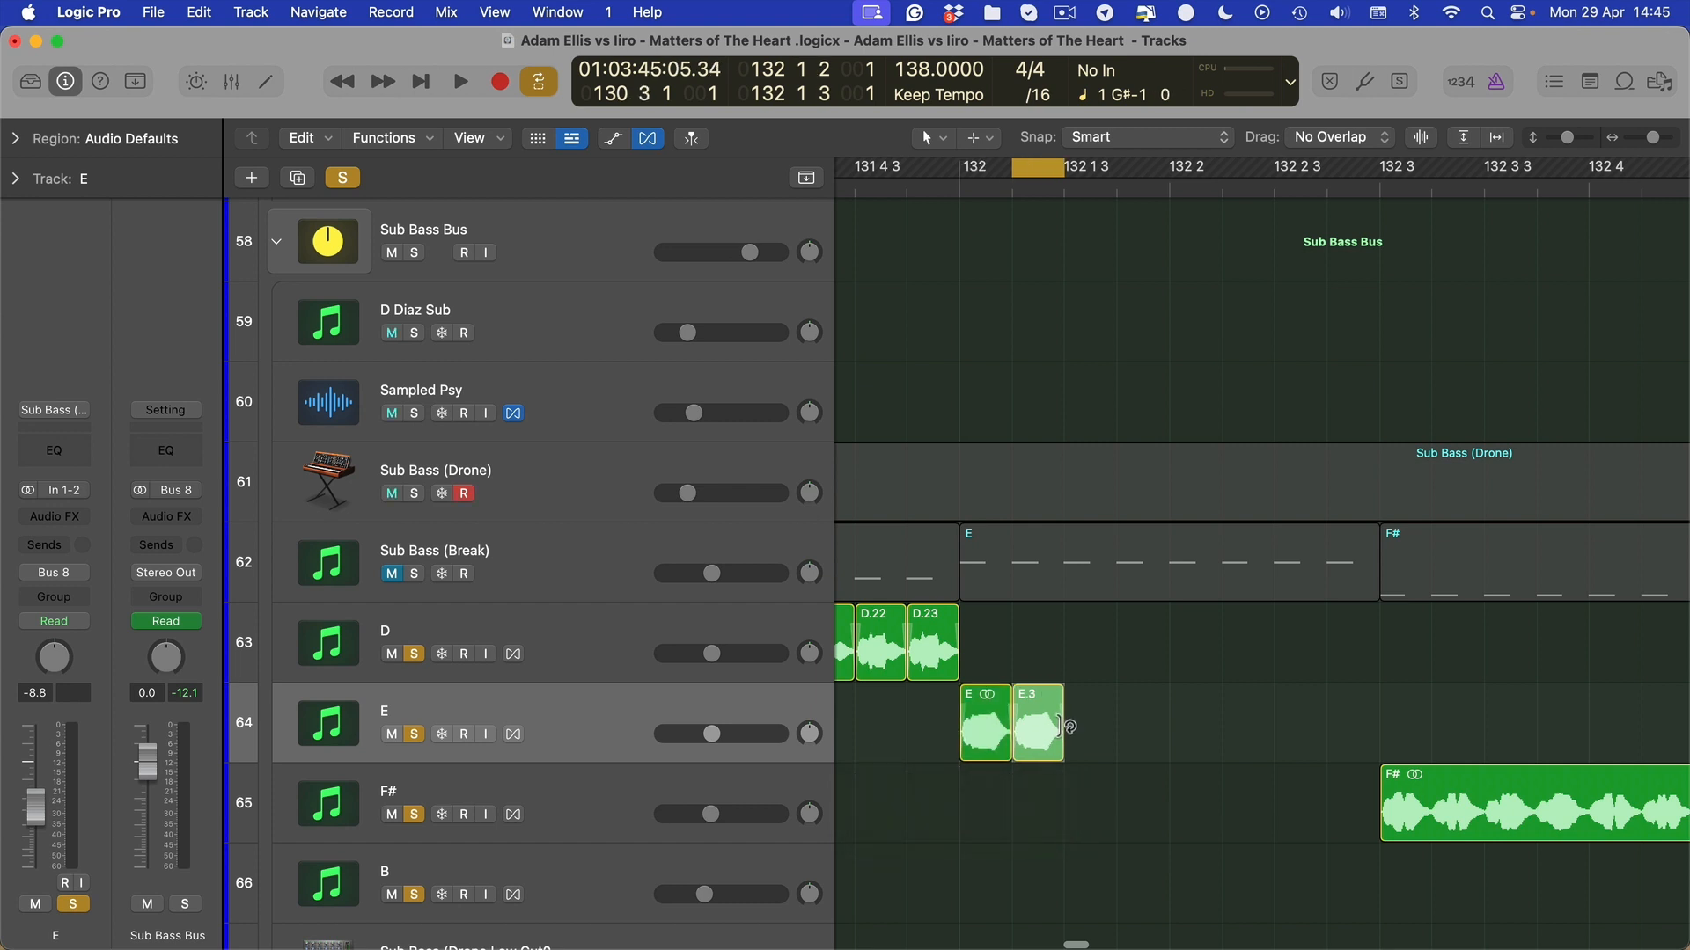
pyautogui.moveTo(1061, 724); pyautogui.dragTo(960, 729)
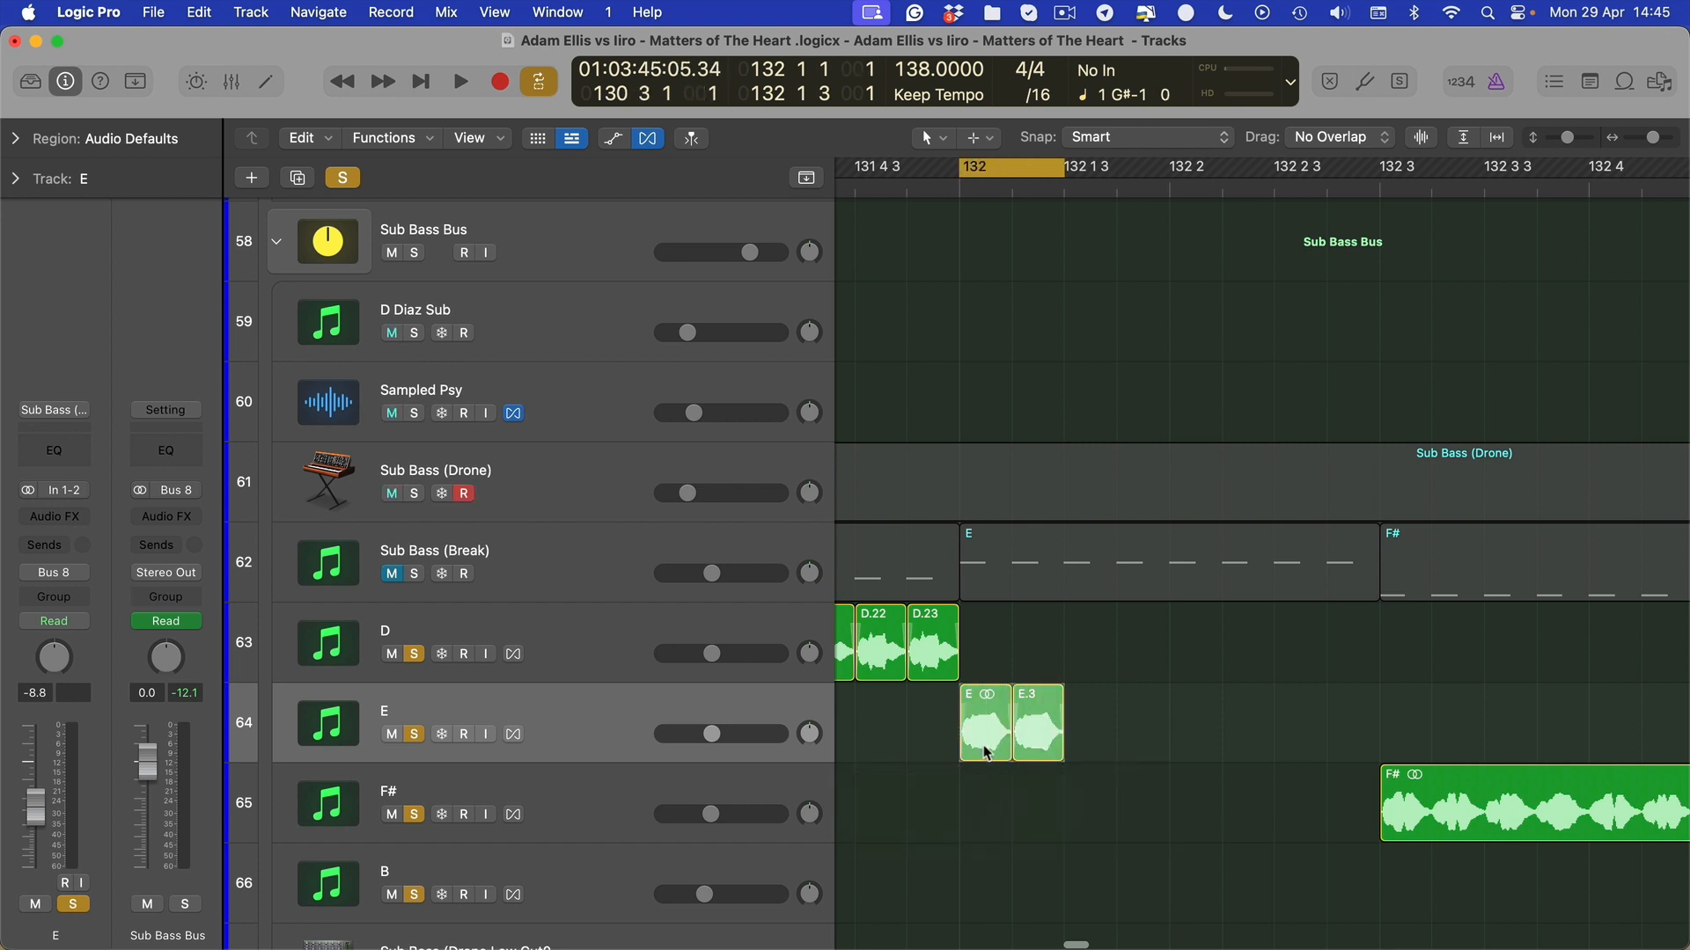
pyautogui.press('super+r')
pyautogui.press('super+r')
pyautogui.press('super+r')
# Shorten the F# region to its first sixteenth note, ending at 132 3 2
pyautogui.scroll(-3, 1188, 767)
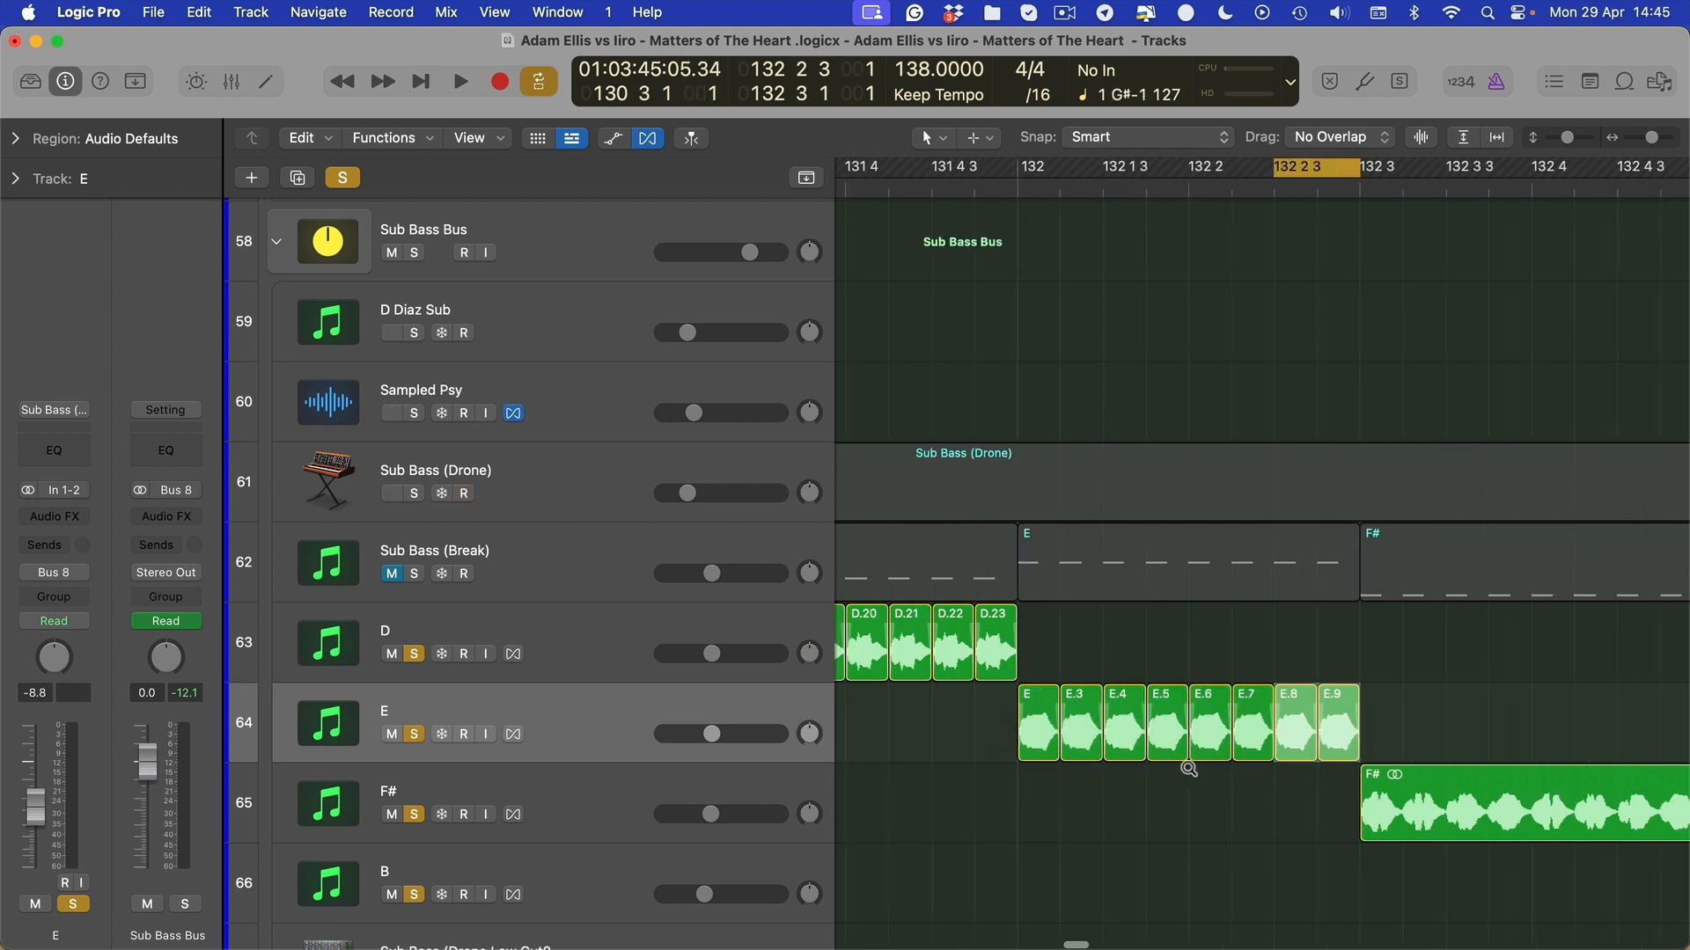
pyautogui.hscroll(5, 1199, 827)
pyautogui.press('super+Left')
pyautogui.press('super+Left')
pyautogui.press('super+Left')
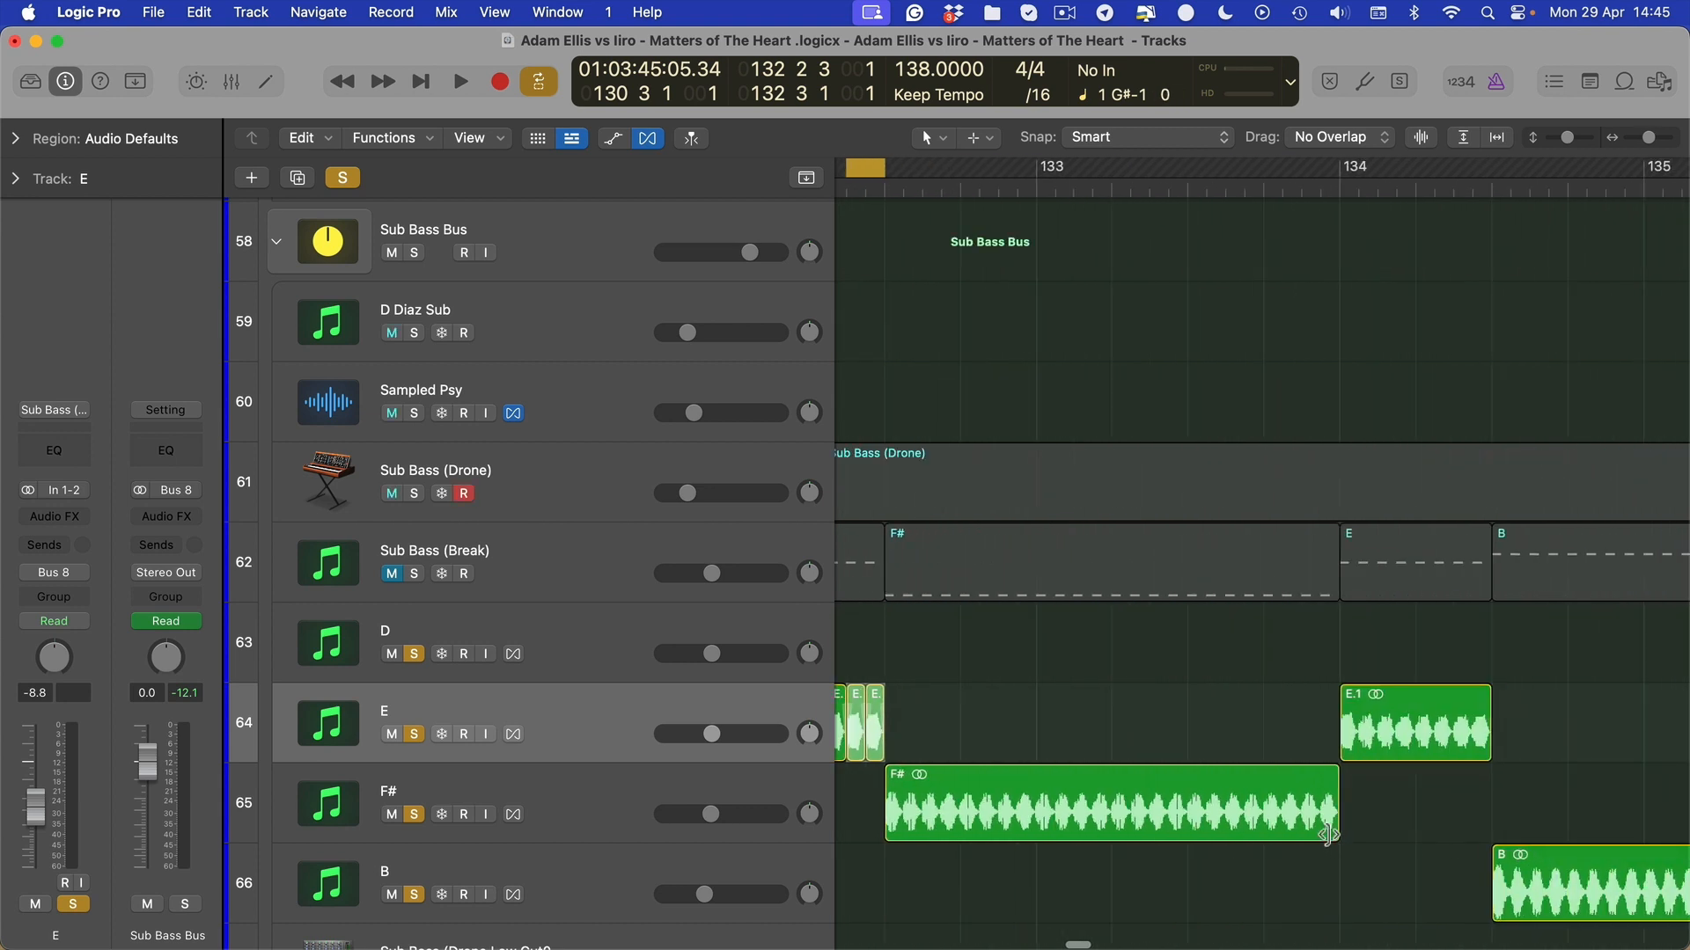
pyautogui.moveTo(1329, 834); pyautogui.dragTo(941, 835)
pyautogui.press('super+Right')
pyautogui.press('super+Right')
pyautogui.press('super+Right')
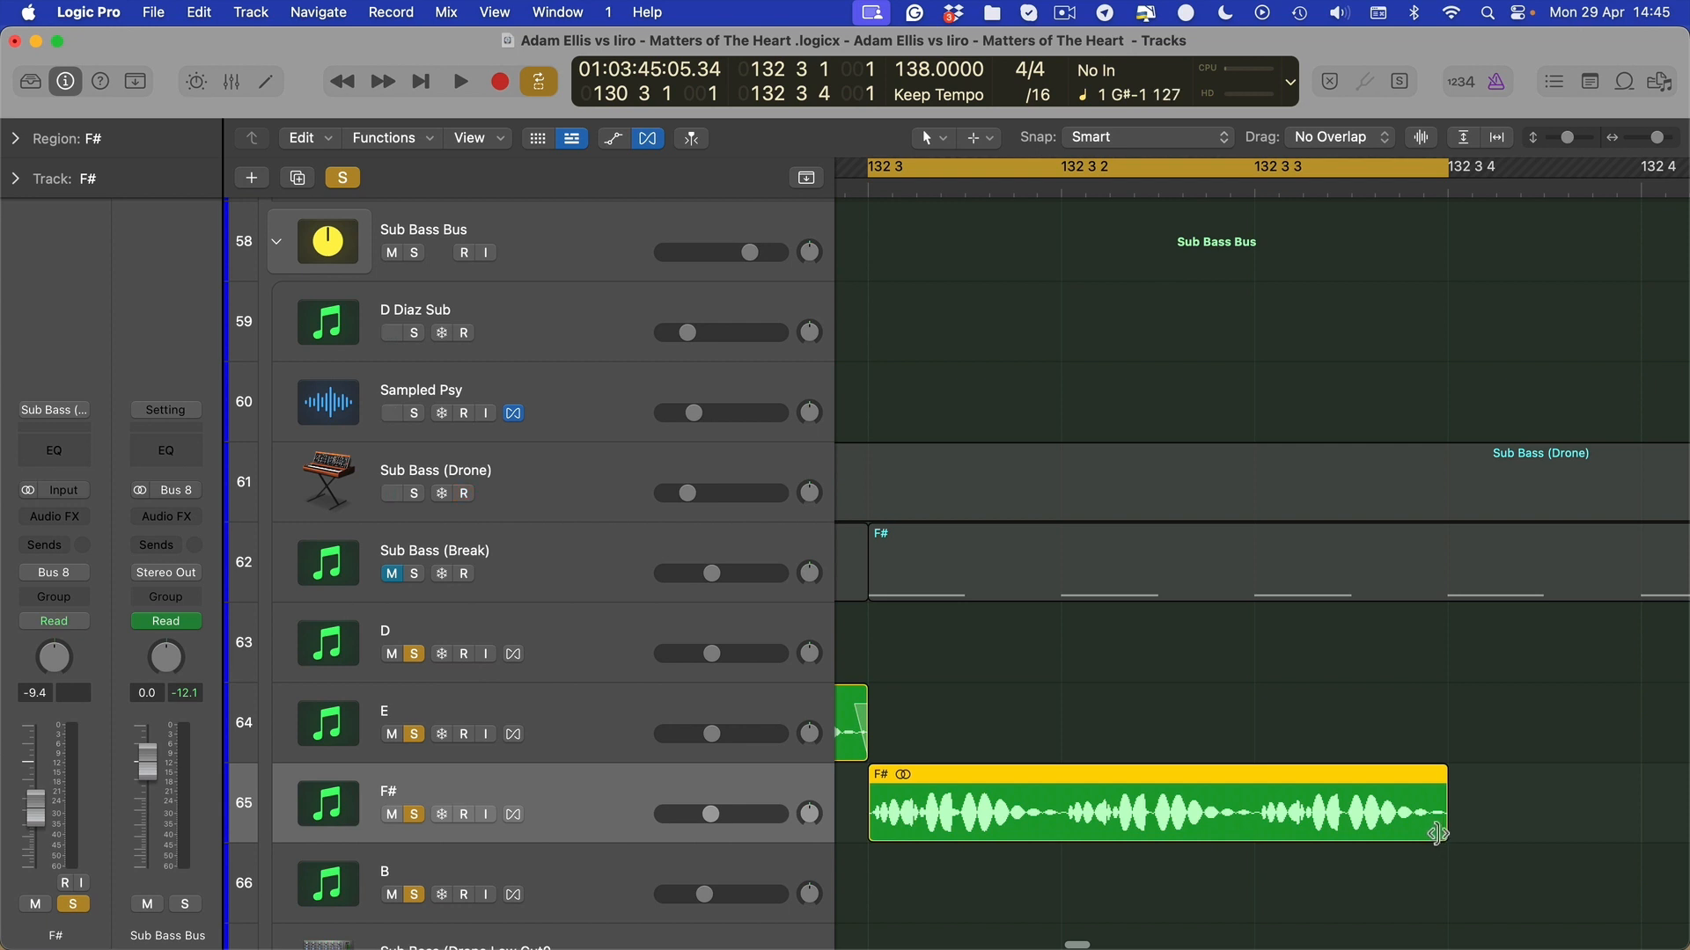
pyautogui.moveTo(1438, 834); pyautogui.dragTo(1060, 835)
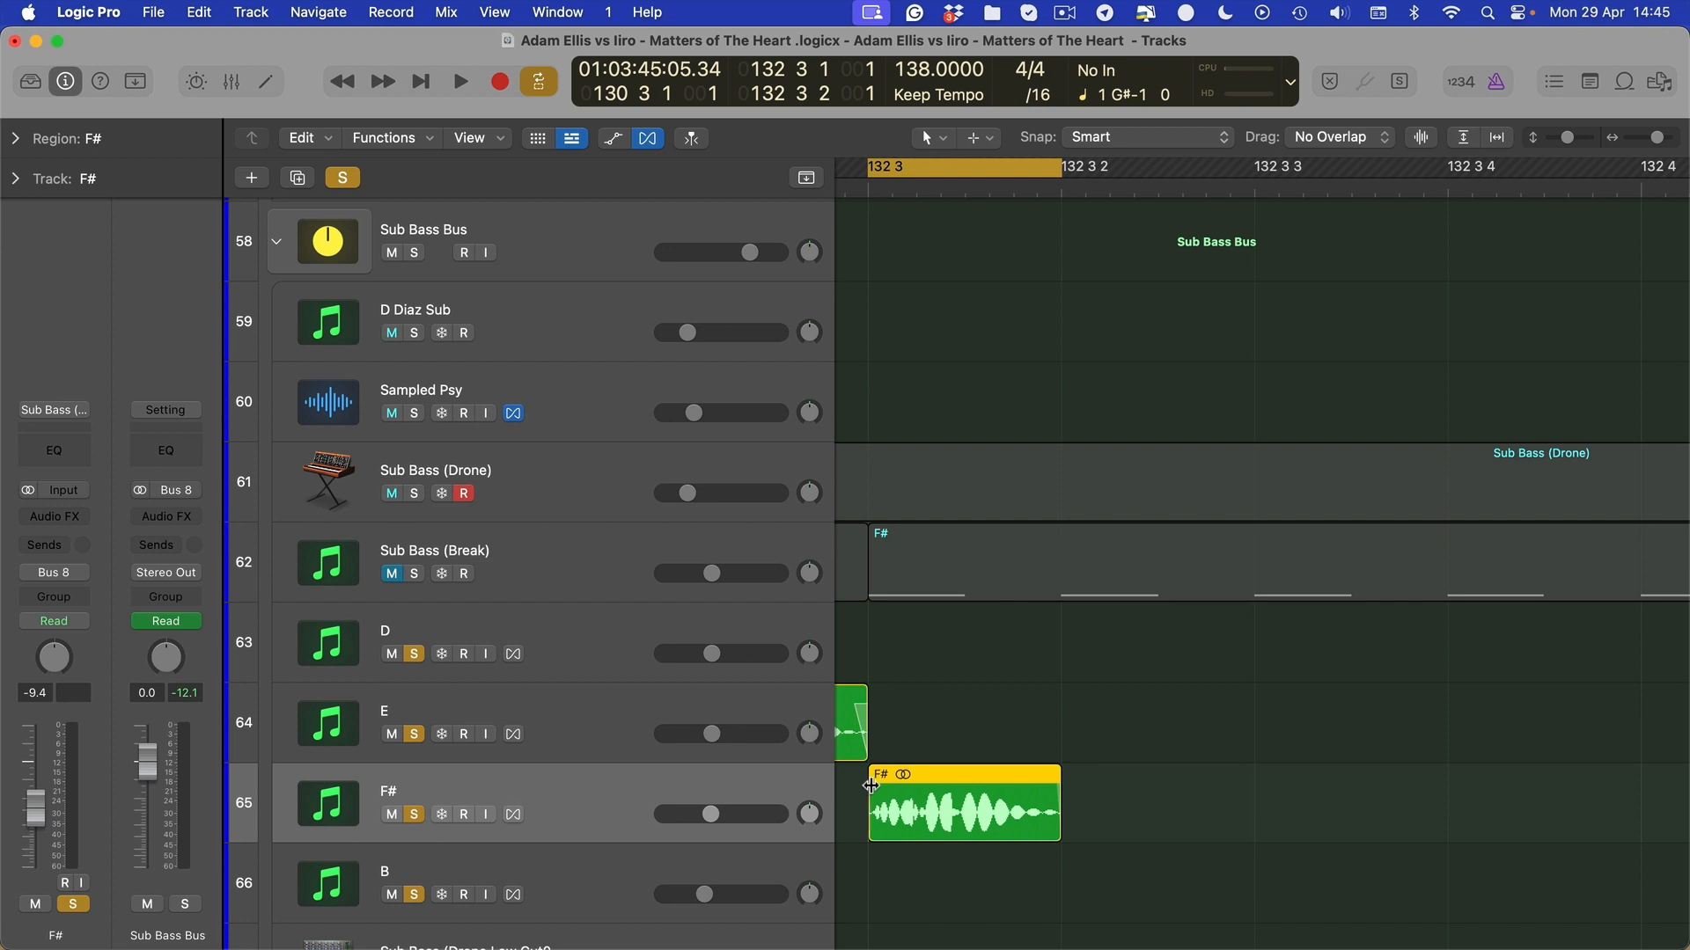
# Show the region parameters, check the last E note's fades, and give the F# note a fade-in and fade-out of 2
pyautogui.click(852, 720)
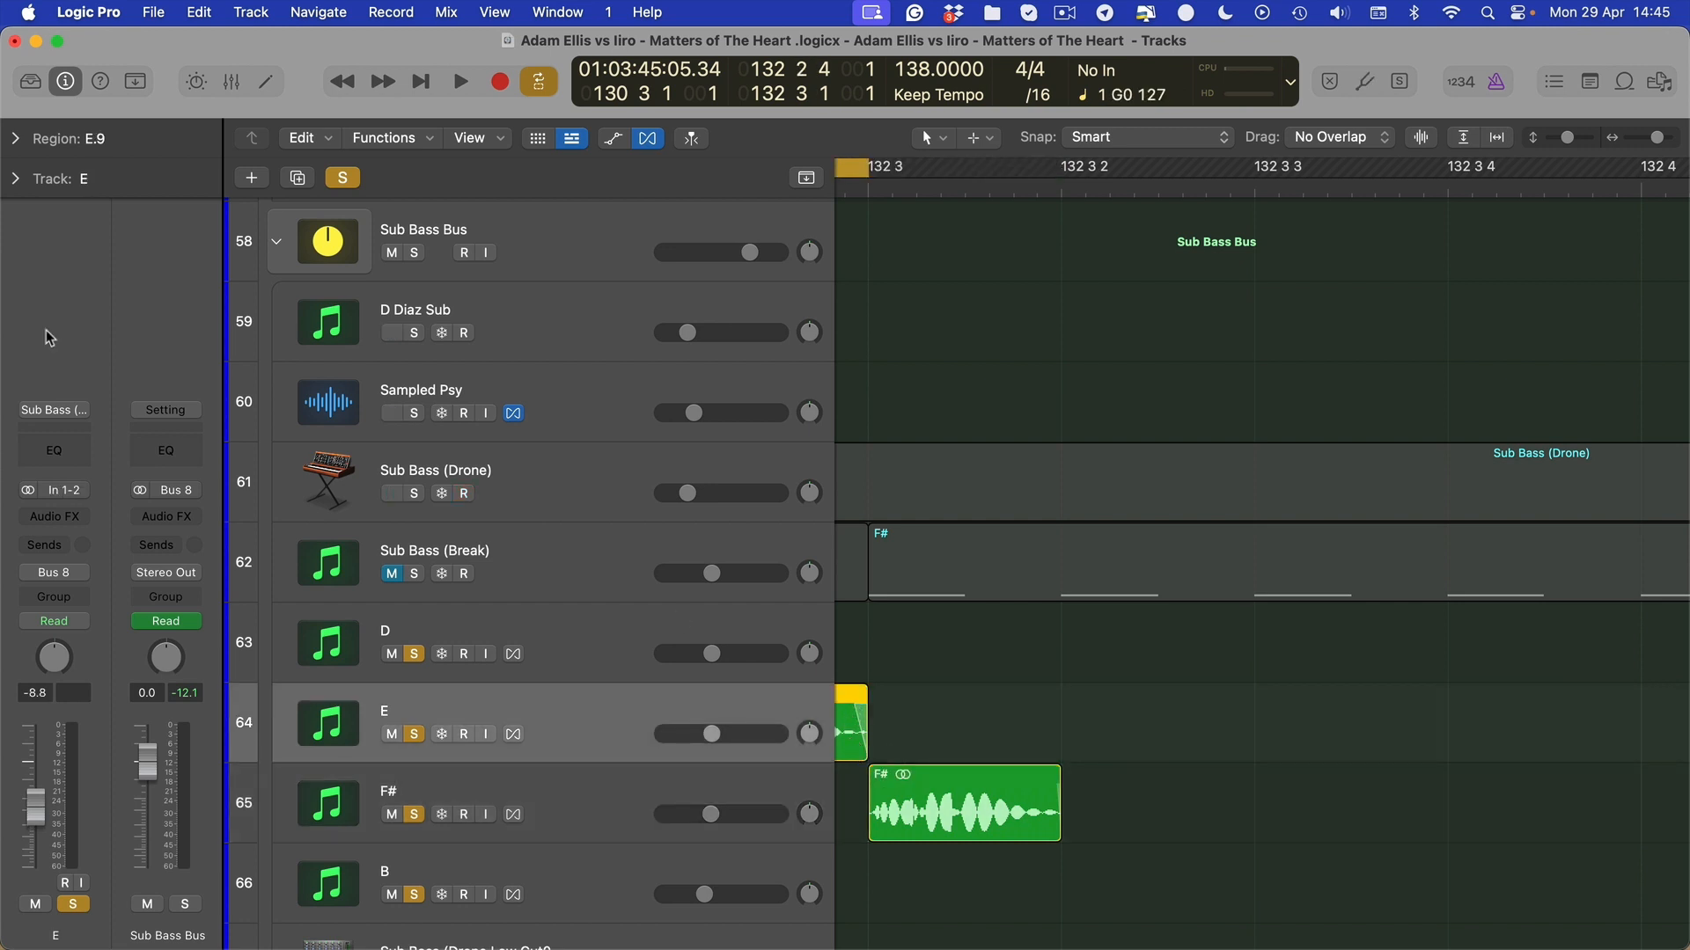
pyautogui.click(15, 138)
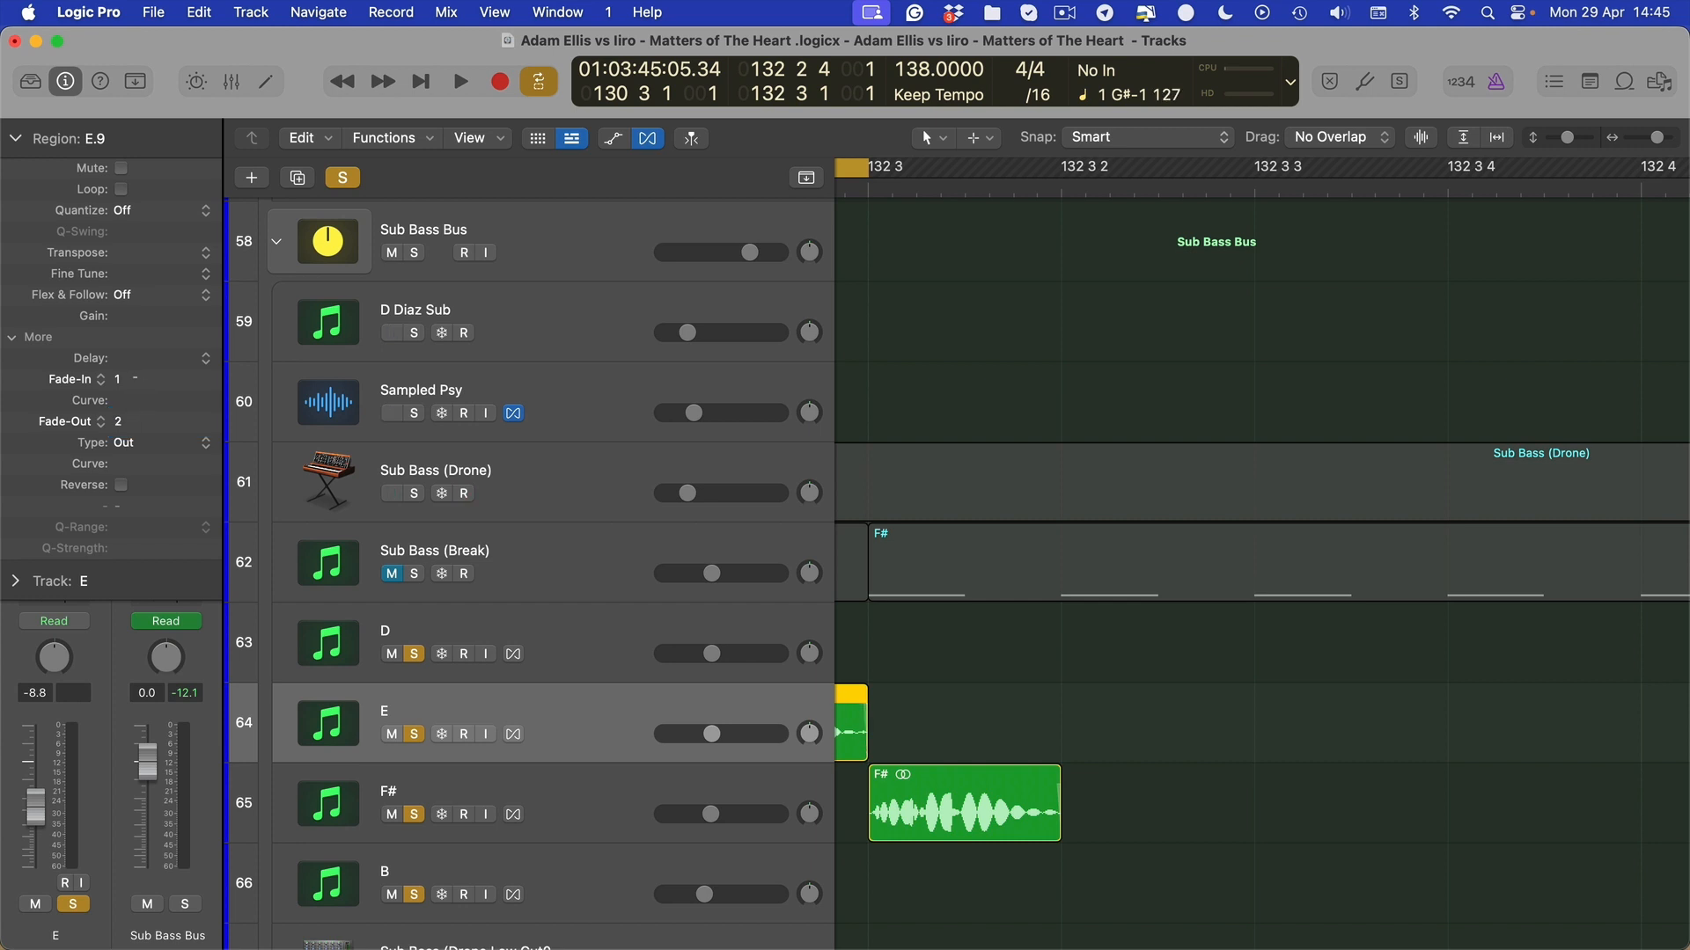
pyautogui.press('Return')
pyautogui.click(1041, 782)
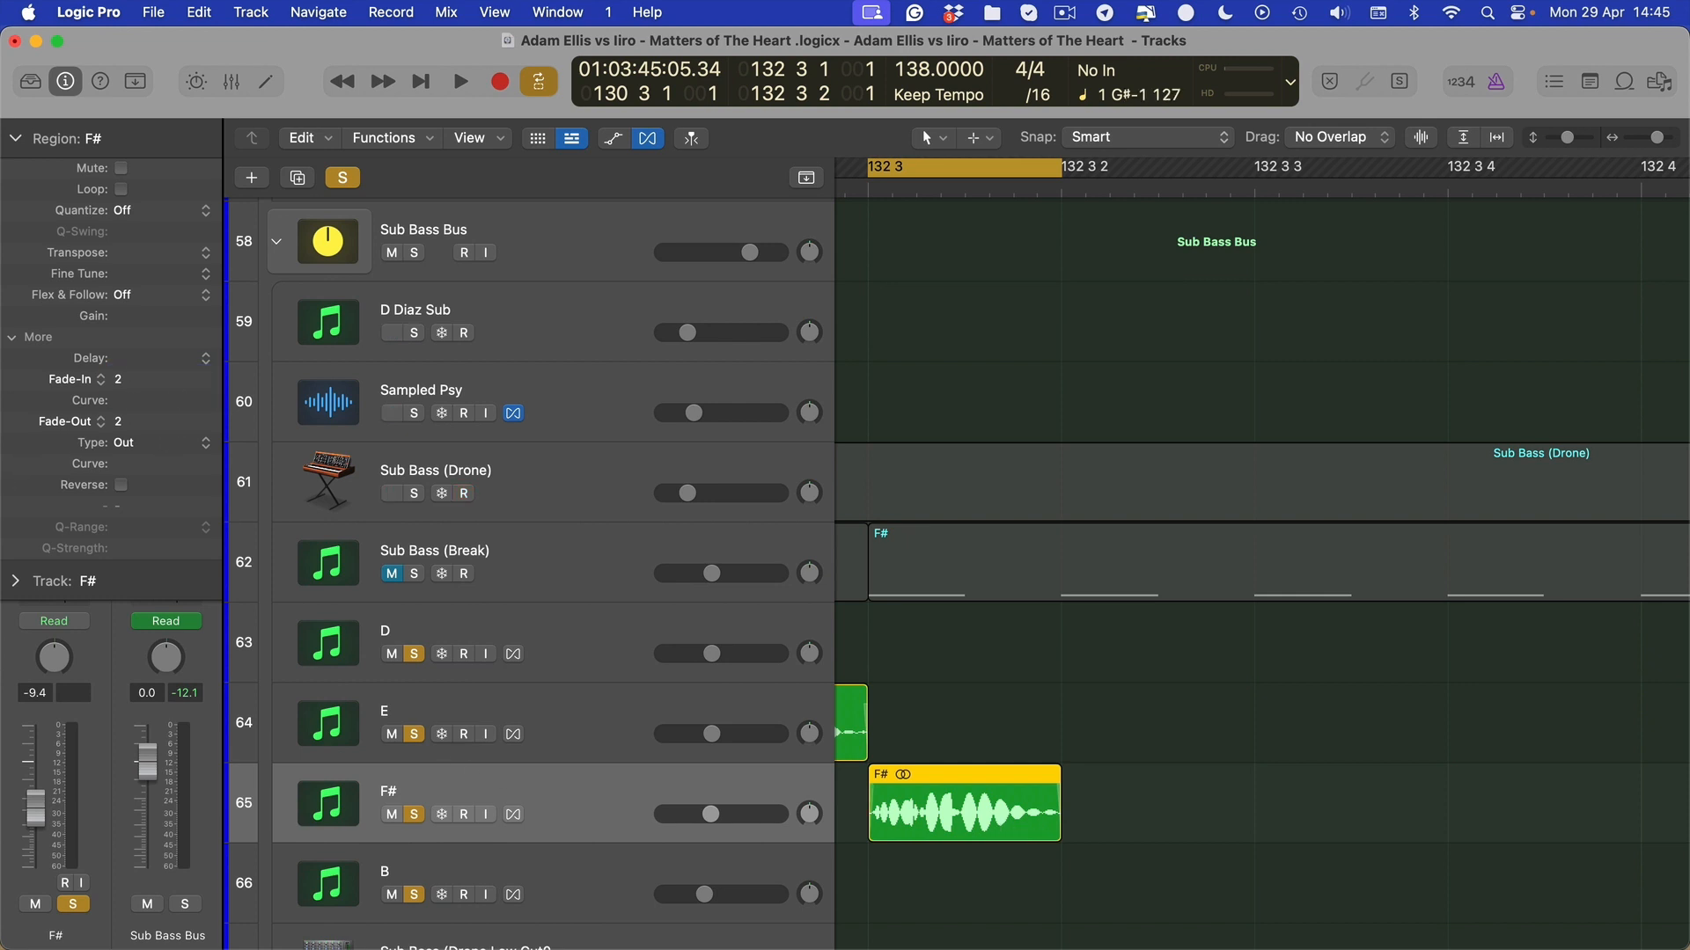
# Select all the D, E and F# note regions together and set their fade-in and fade-out to 2
pyautogui.hscroll(-10, 1248, 738)
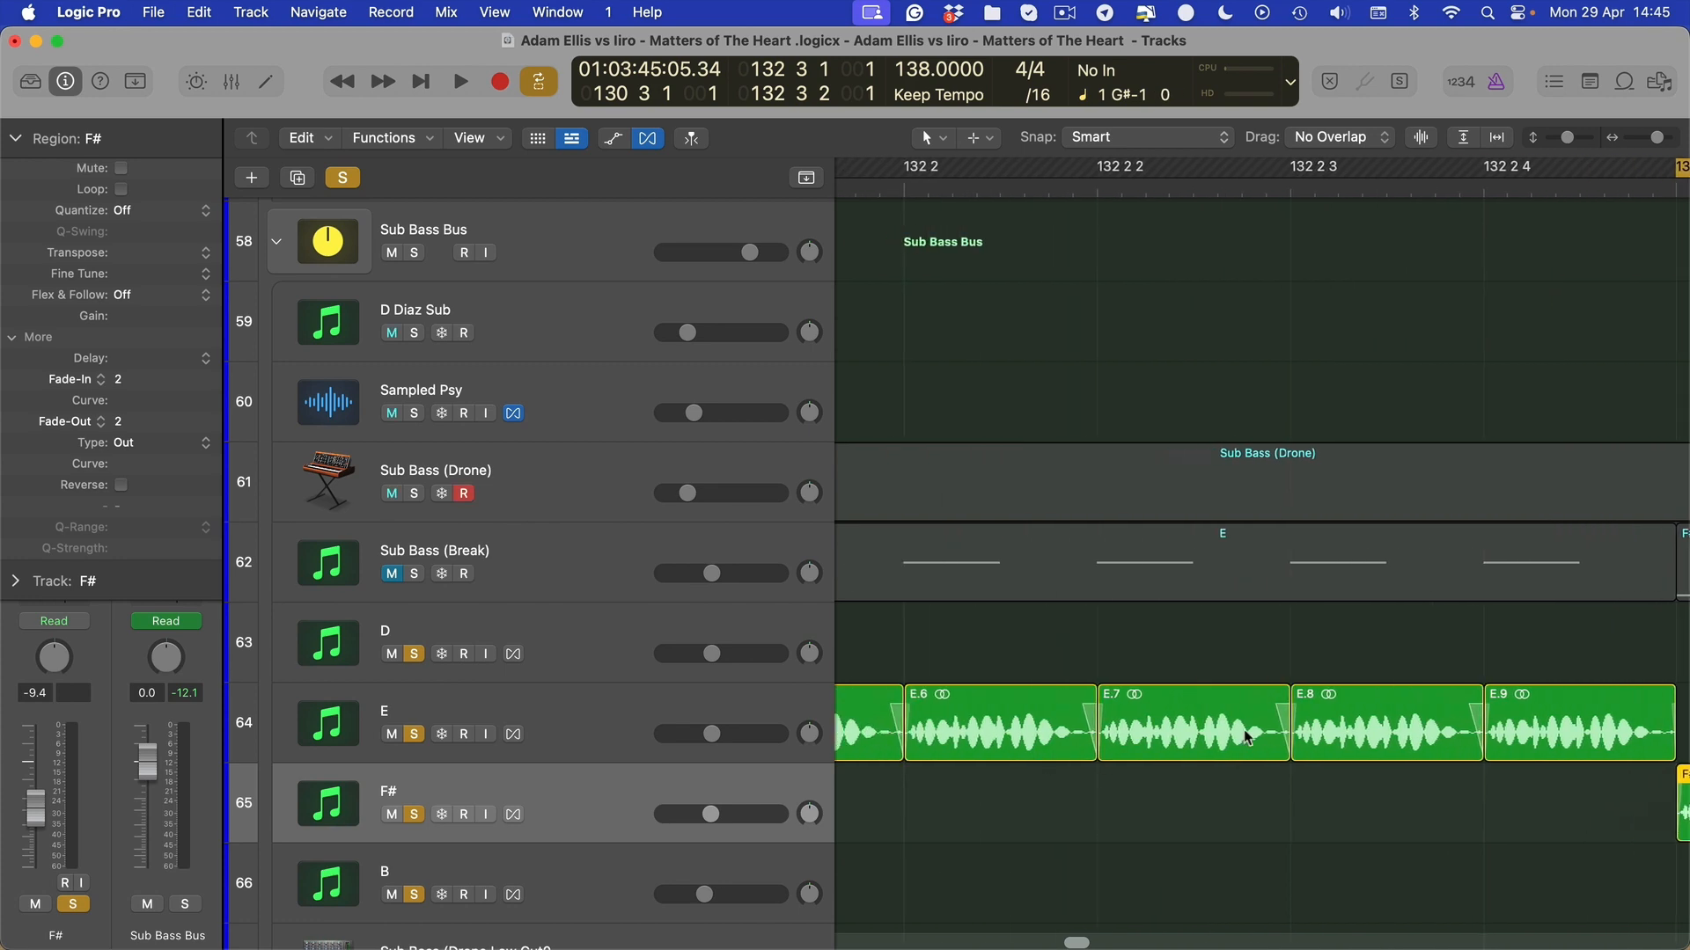
pyautogui.scroll(-10, 1436, 737)
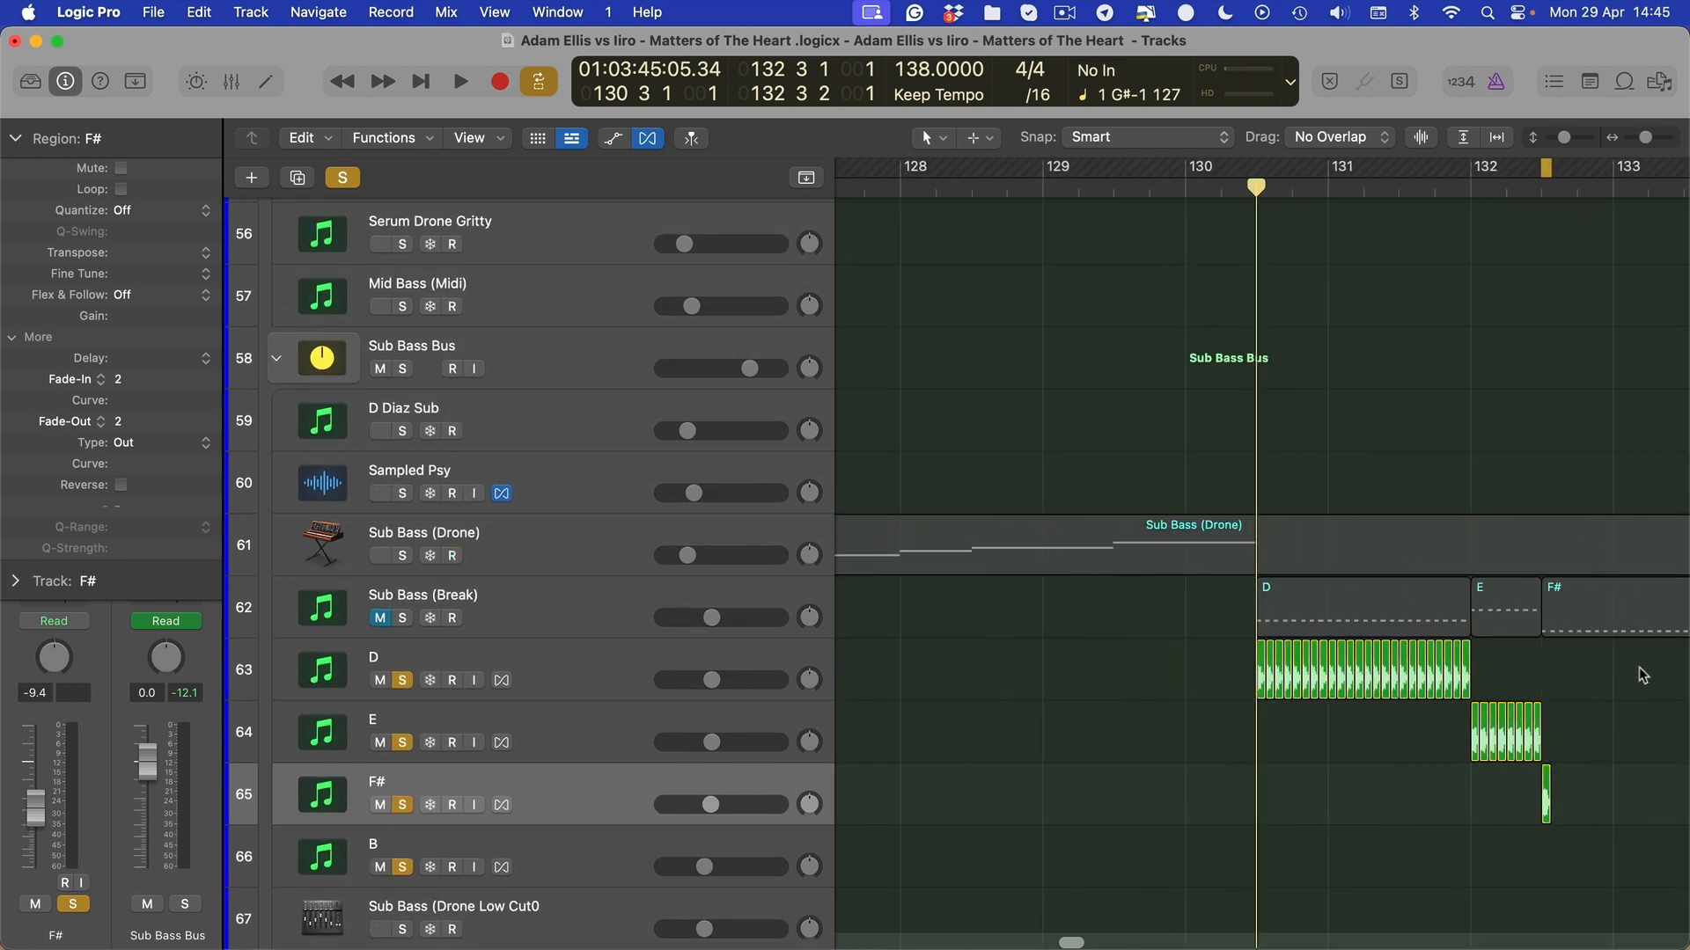
pyautogui.moveTo(1642, 675); pyautogui.dragTo(871, 786)
pyautogui.doubleClick(124, 378)
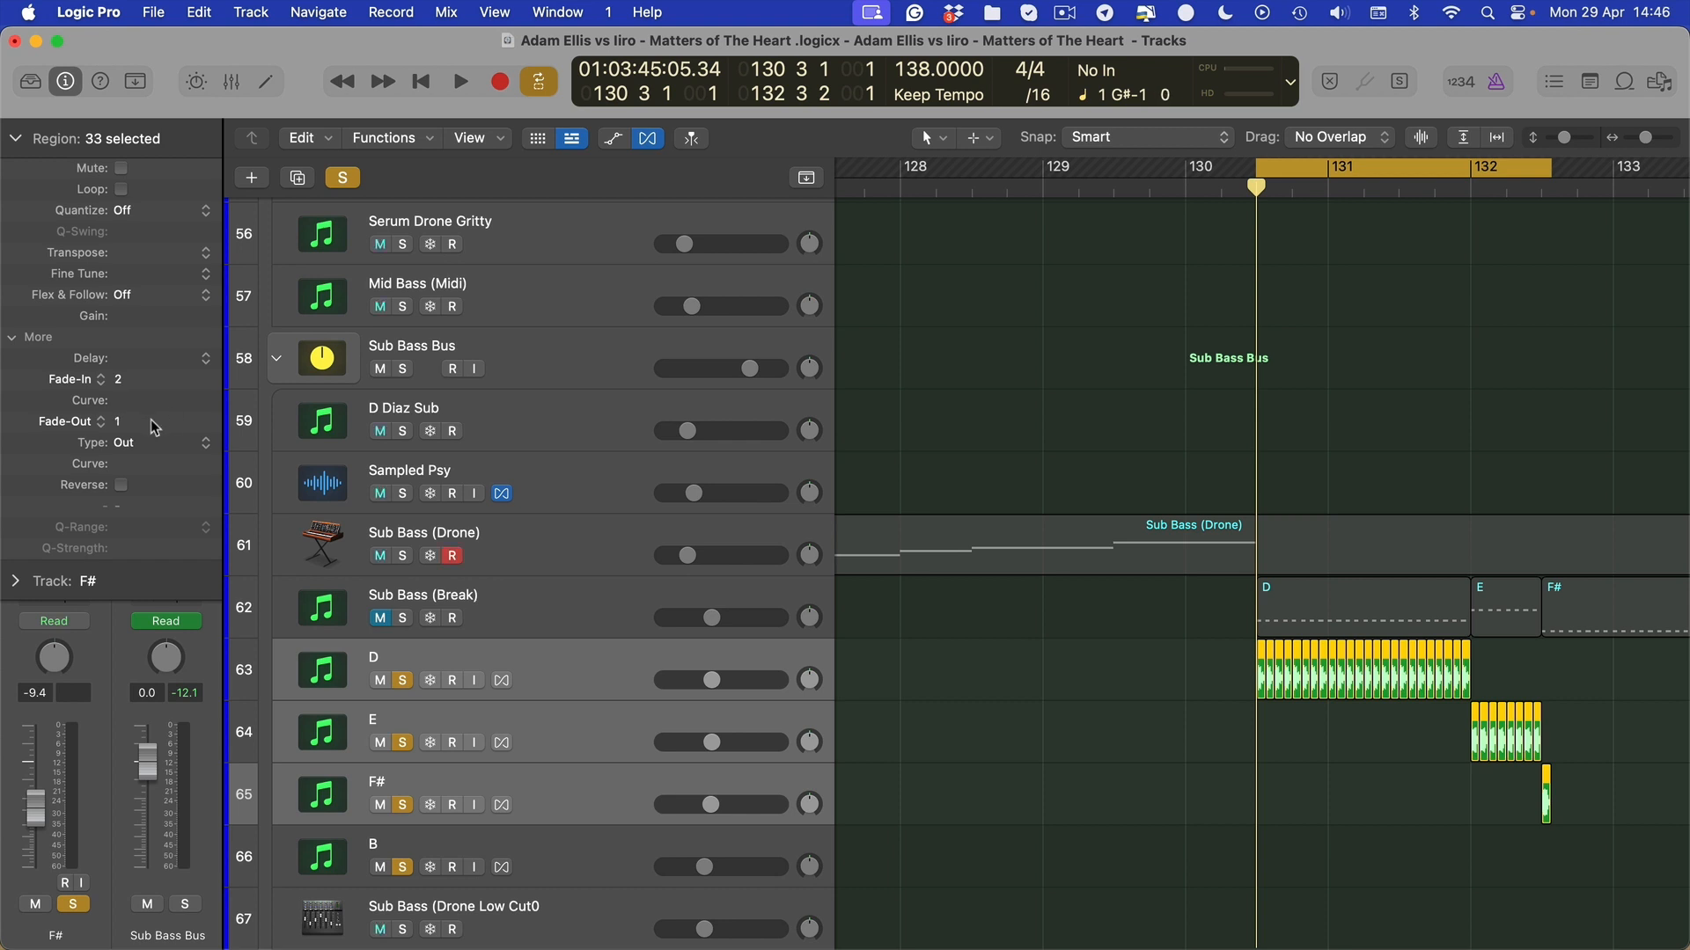
pyautogui.scroll(10, 1011, 622)
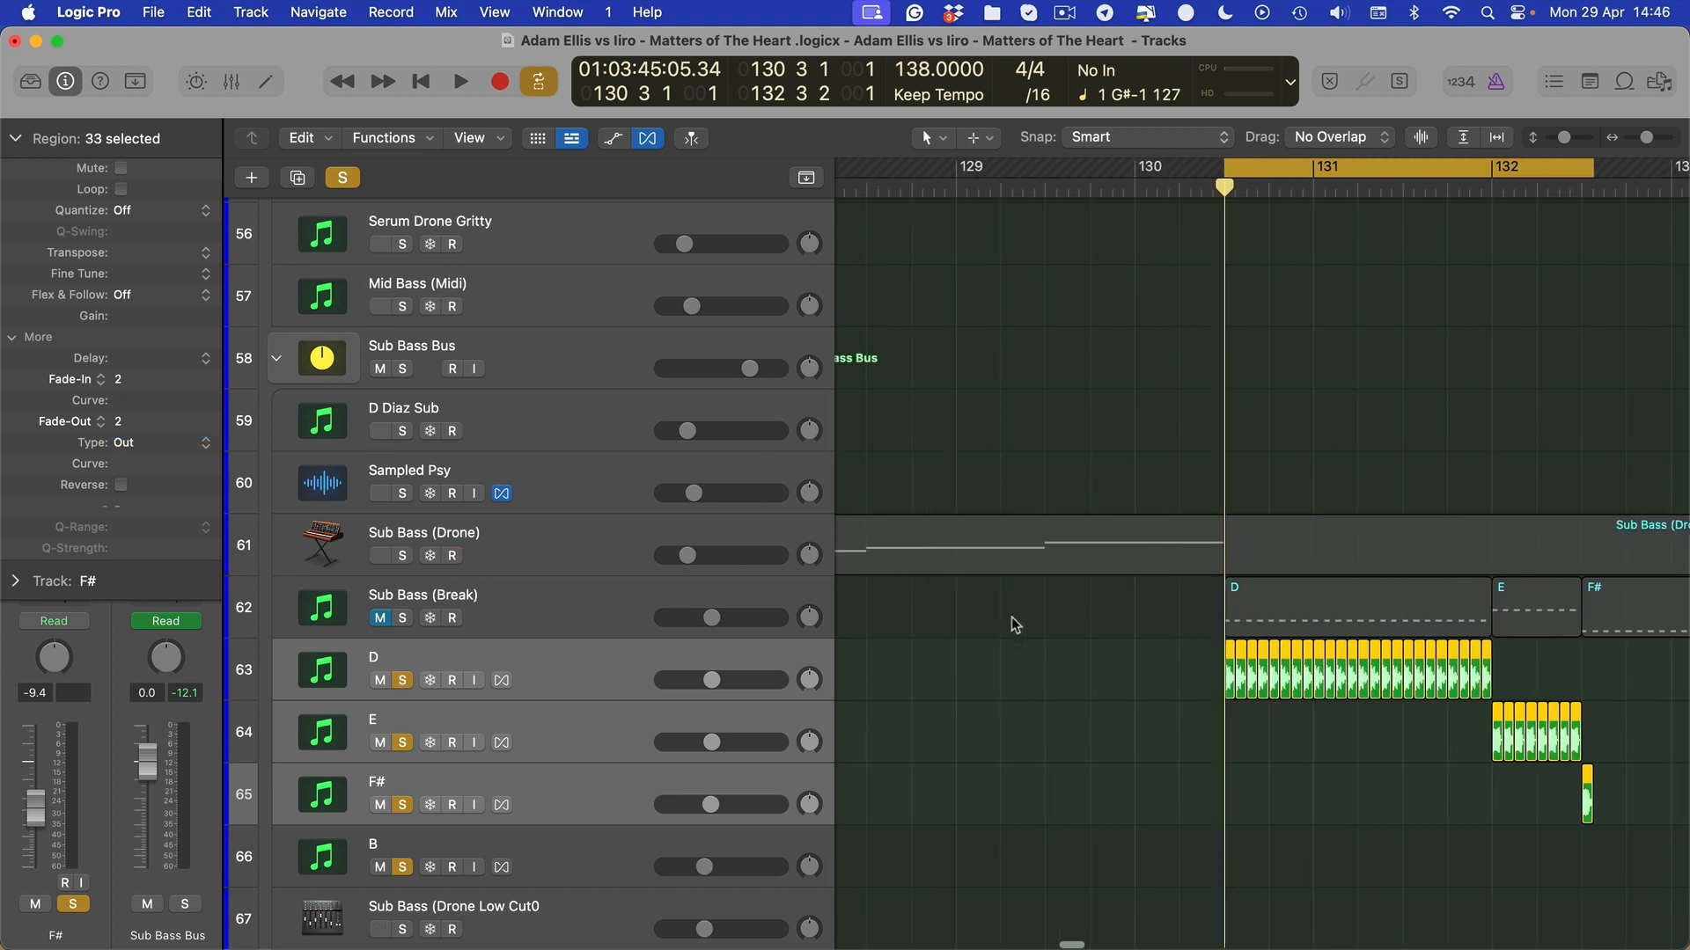
# Repeat the F# note three times directly after itself to make a group of four
pyautogui.scroll(3, 1052, 806)
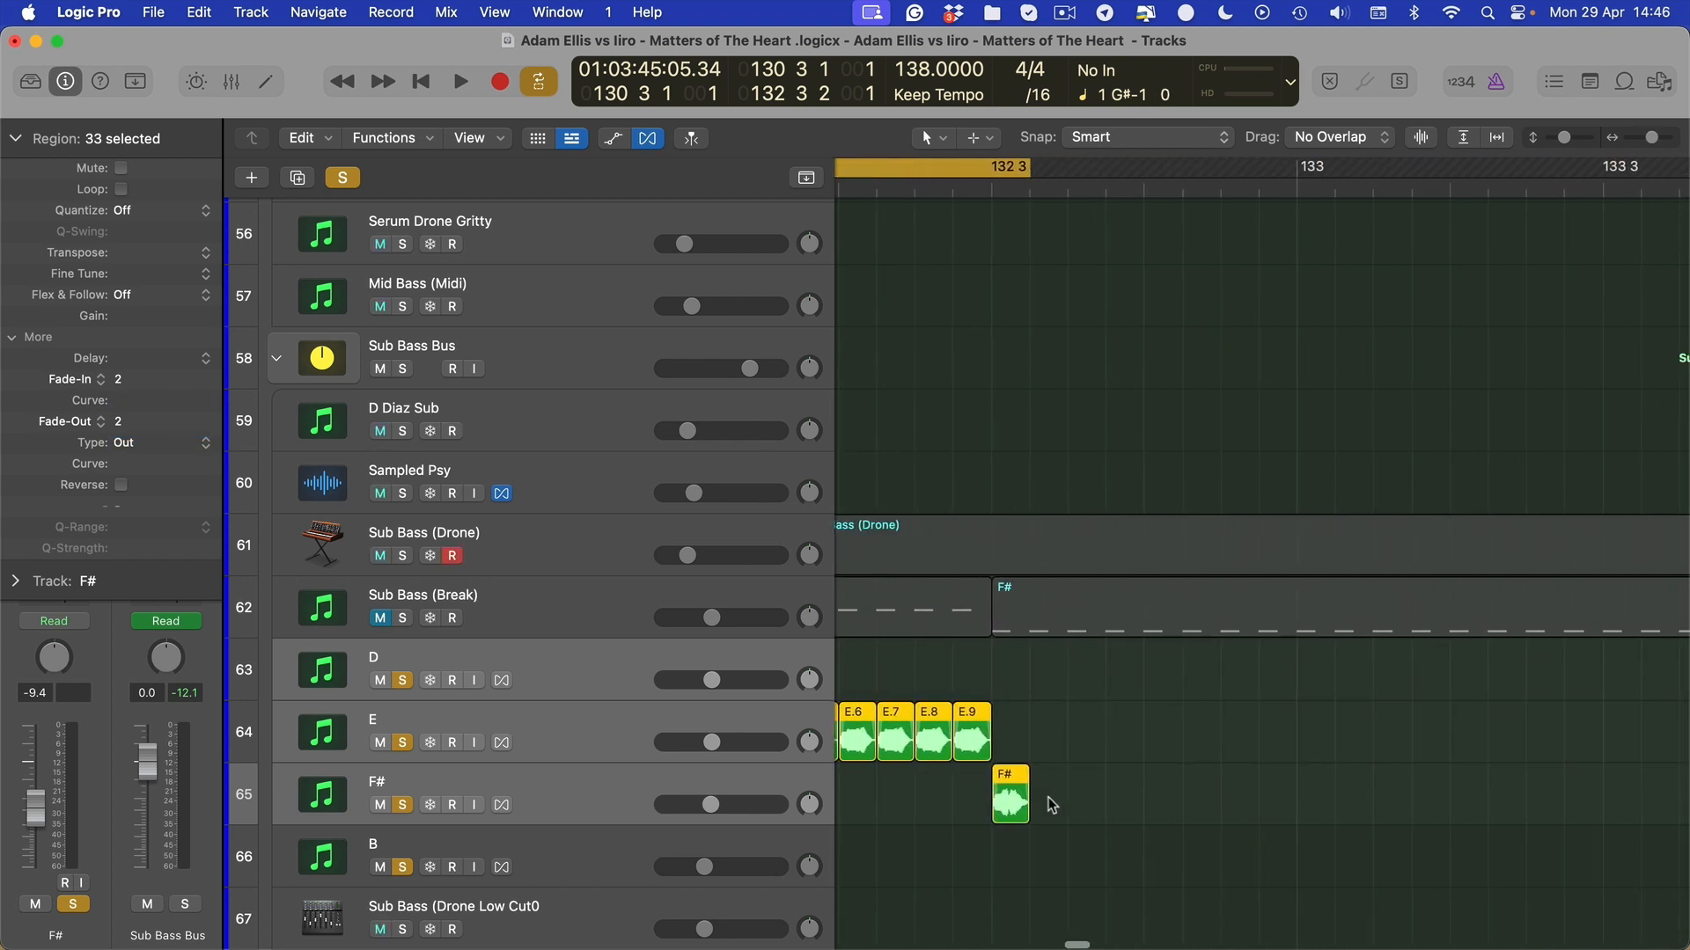
pyautogui.moveTo(1028, 802); pyautogui.dragTo(989, 802)
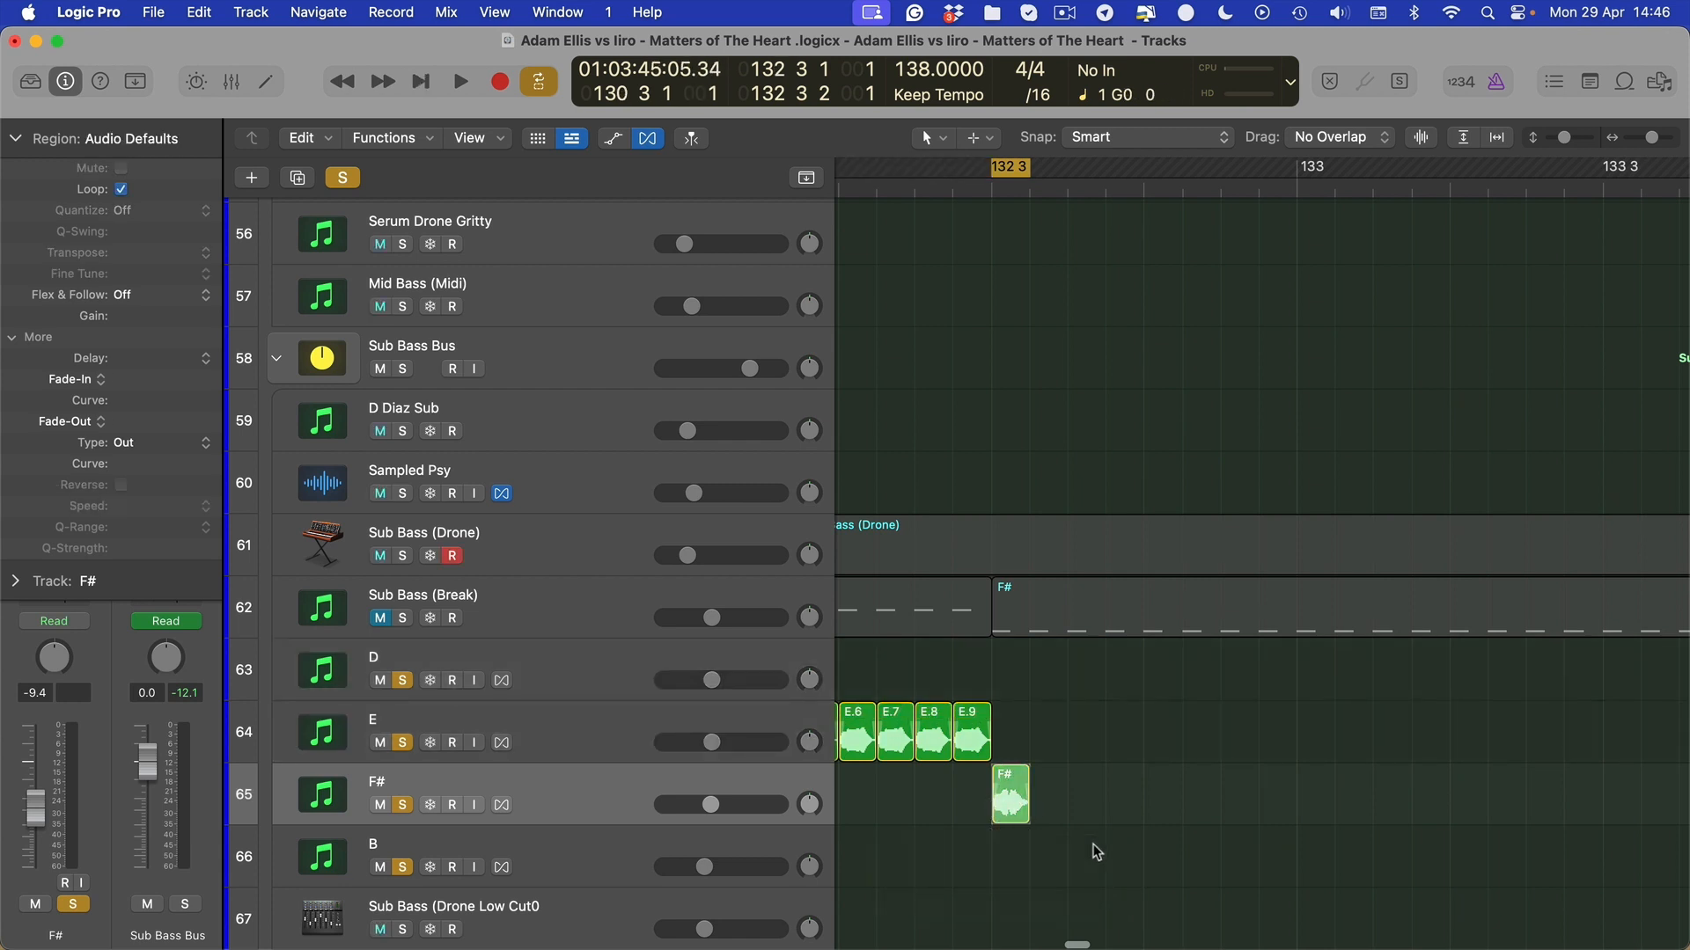
pyautogui.press('super+r')
pyautogui.press('super+r')
pyautogui.press('super+r')
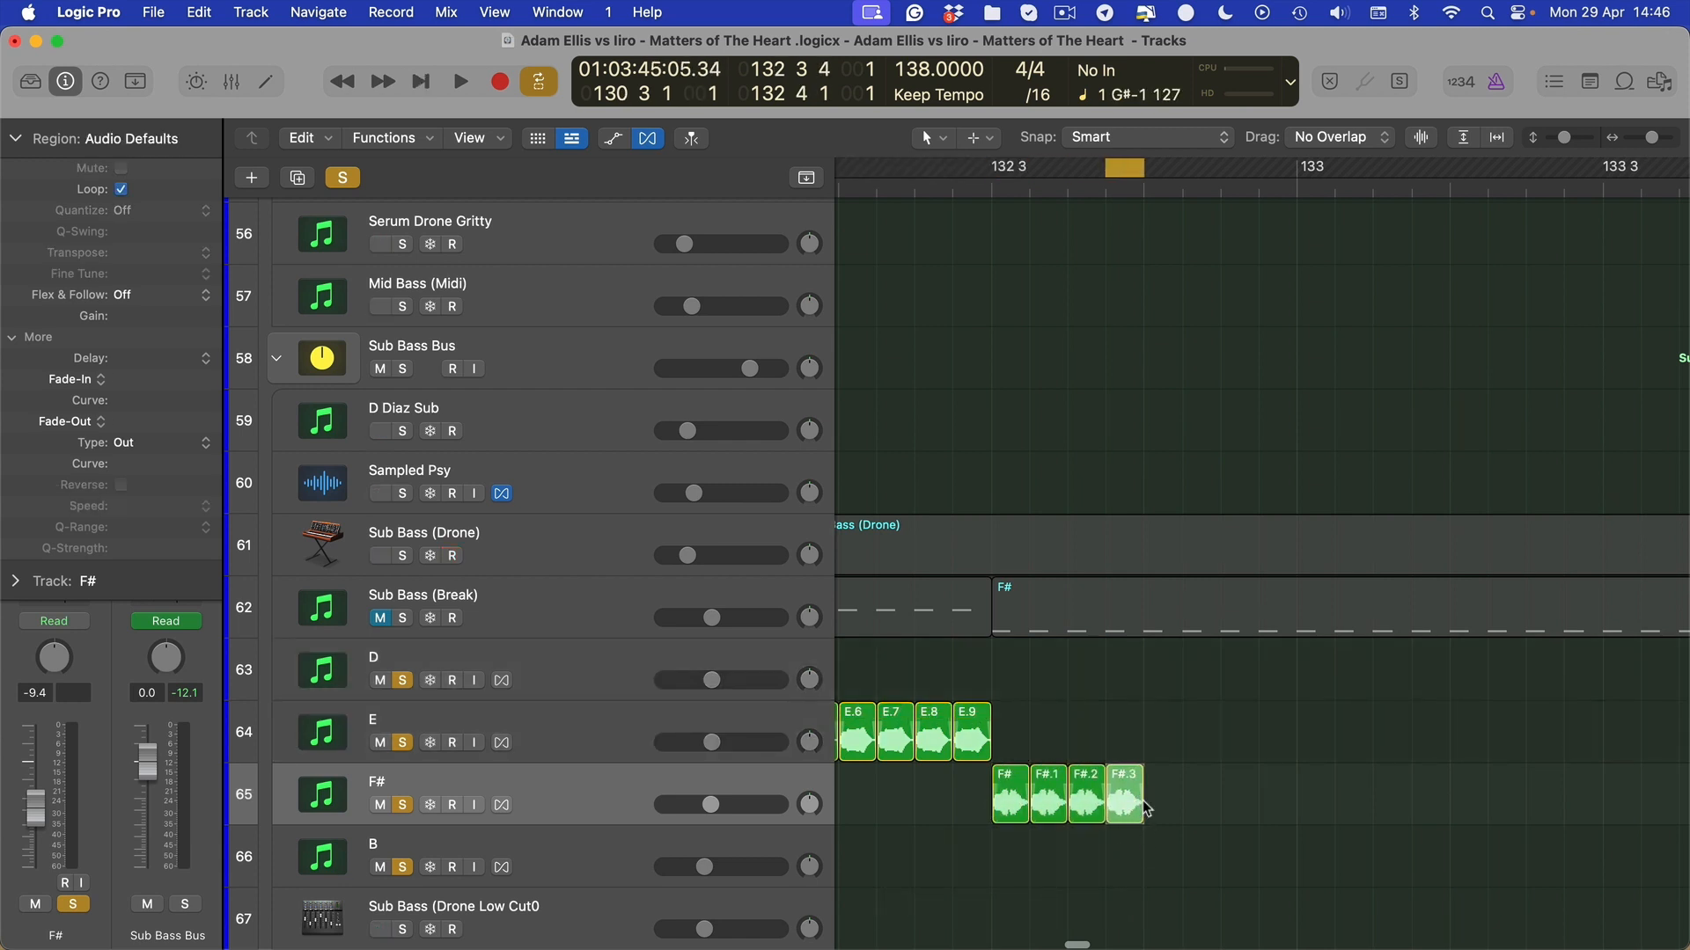
# Repeat the group of four F# notes until the copies reach bar 134
pyautogui.moveTo(1144, 796); pyautogui.dragTo(994, 802)
pyautogui.hscroll(-4, 1007, 819)
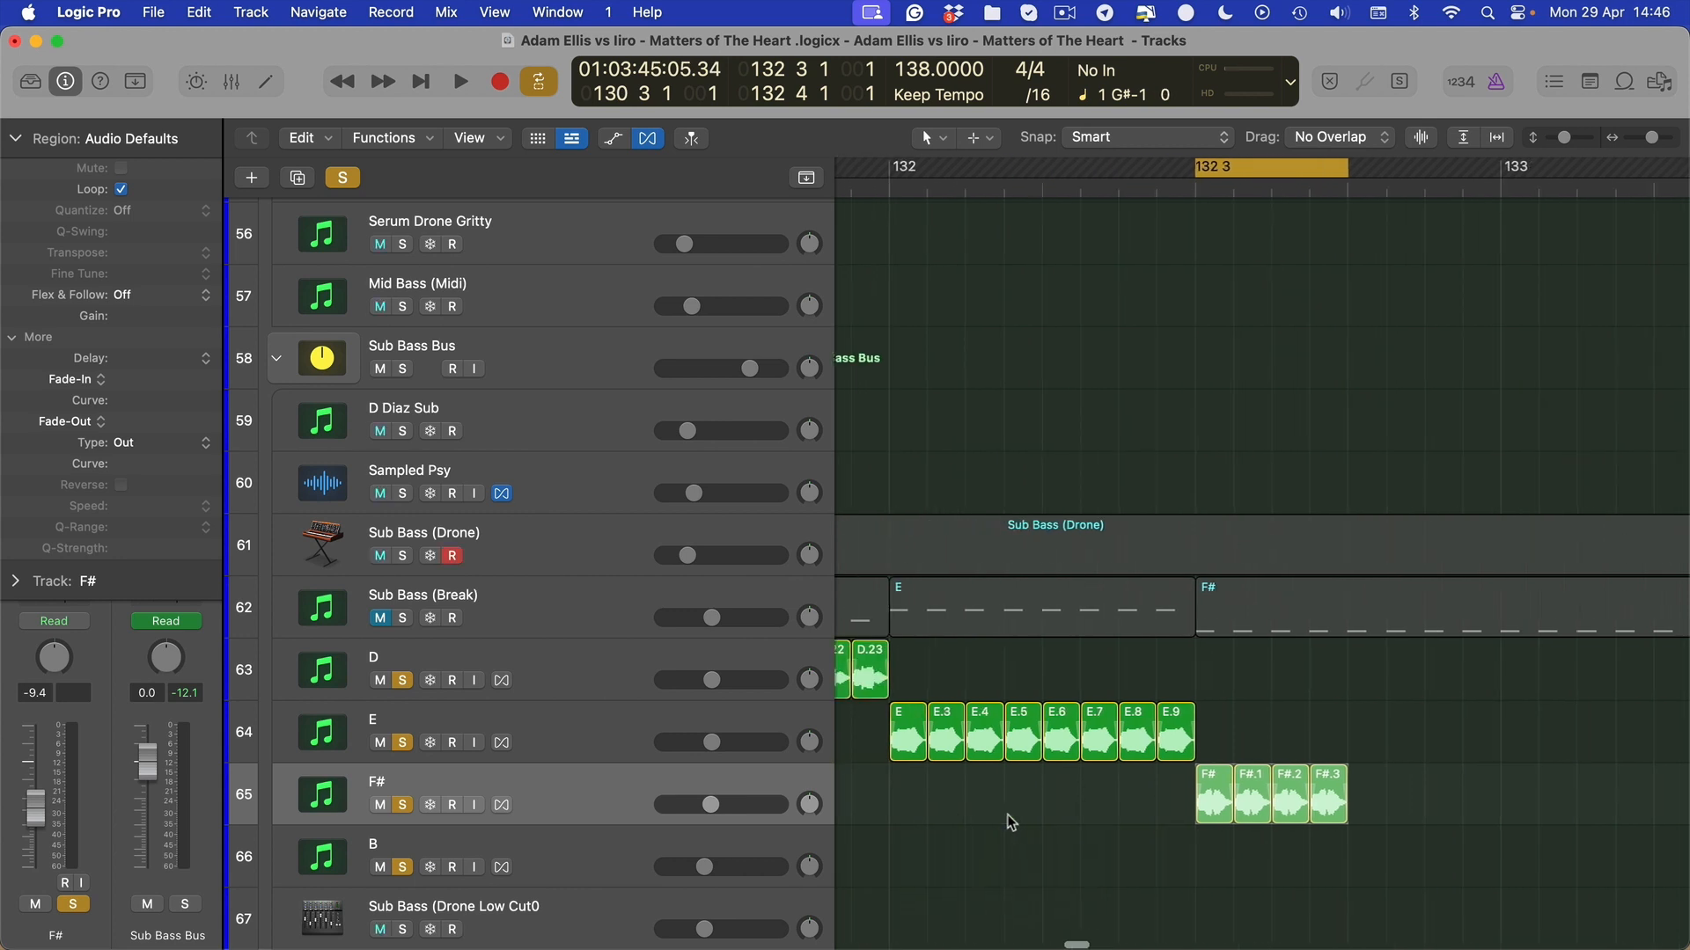
pyautogui.hscroll(5, 1178, 887)
pyautogui.press('super+Left')
pyautogui.press('super+r')
pyautogui.press('super+r')
pyautogui.press('super+r')
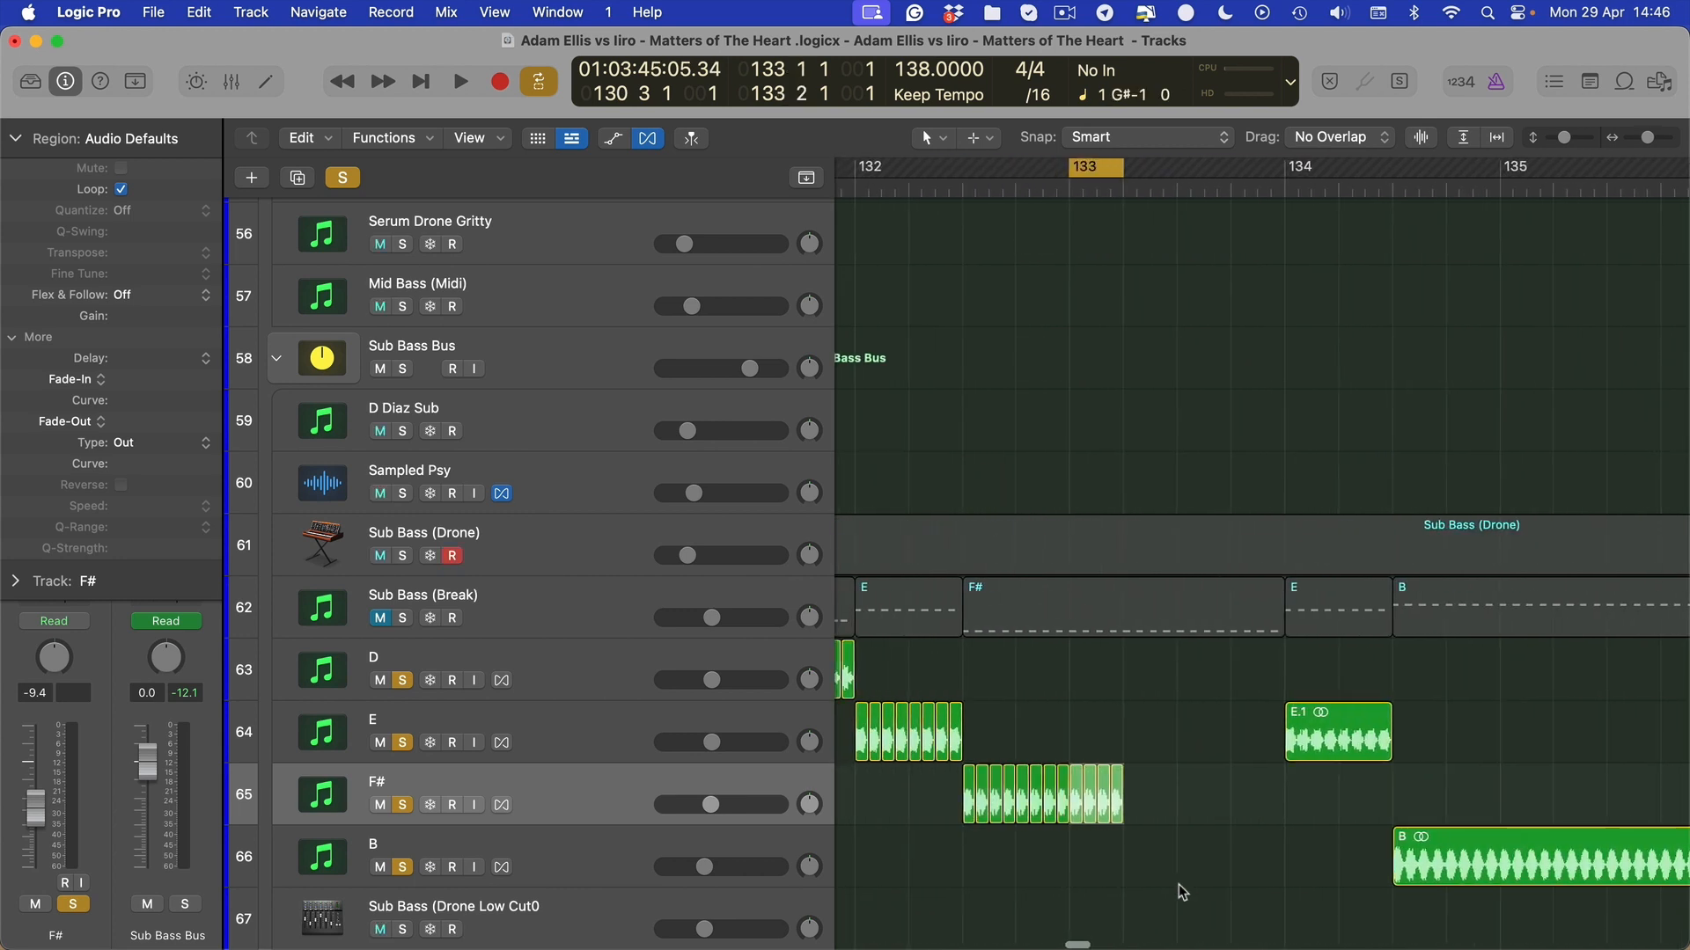
pyautogui.press('super+r')
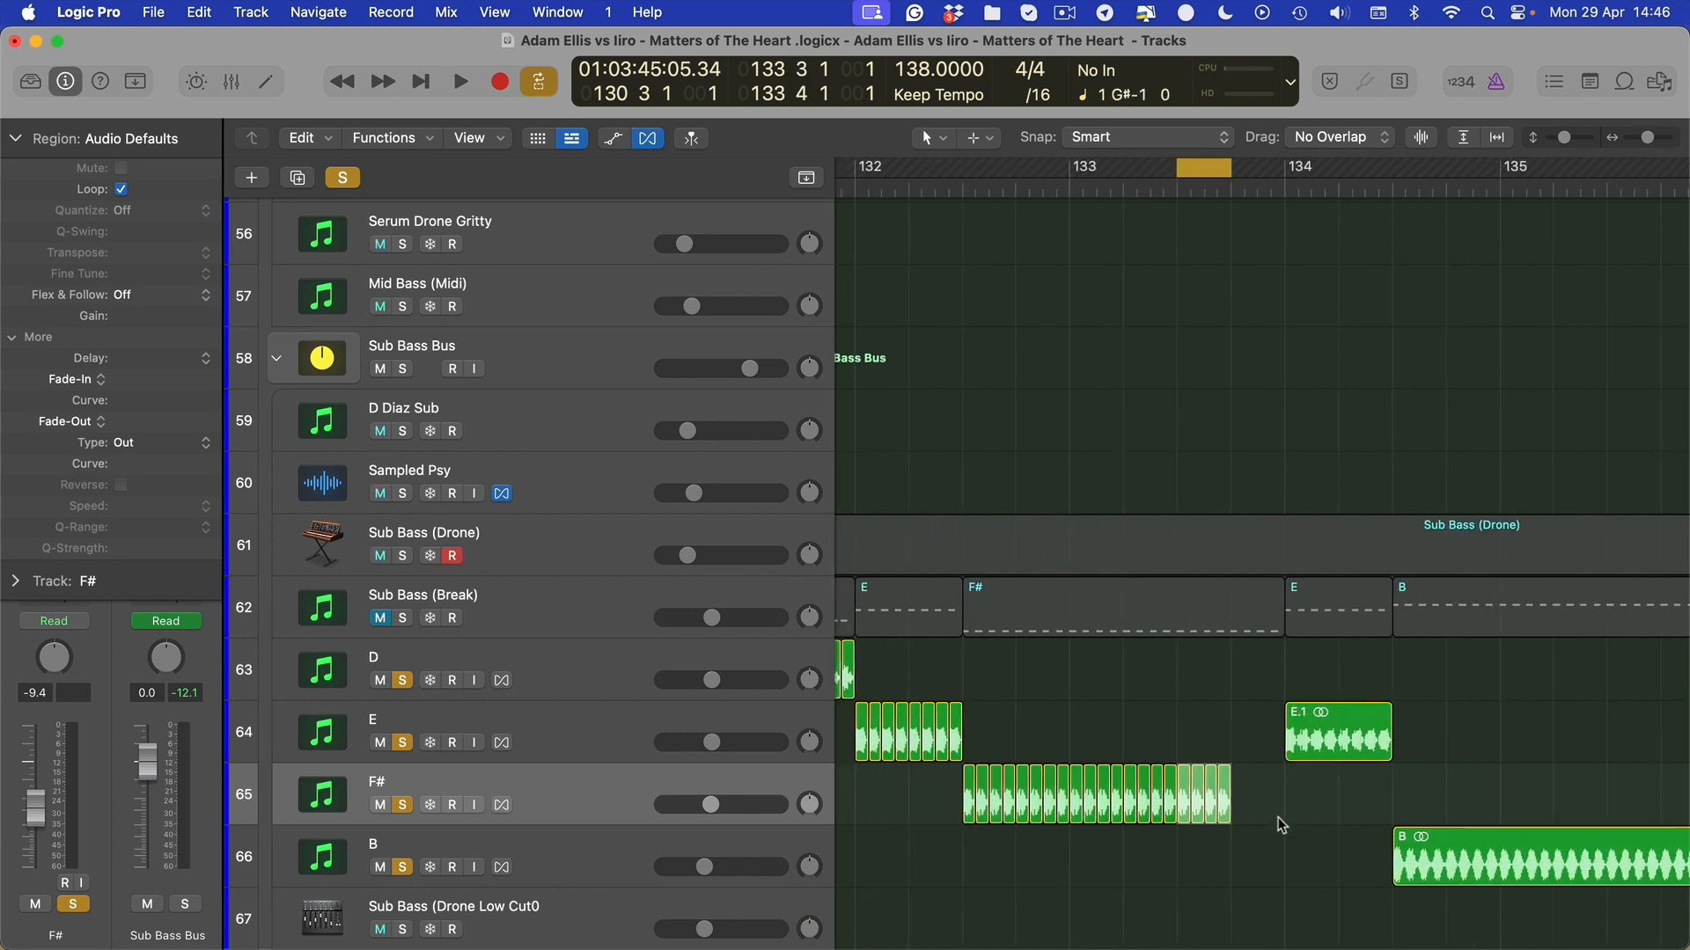
pyautogui.press('super+r')
# Delete the untrimmed E region at bar 134
pyautogui.click(1338, 748)
pyautogui.press('Delete')
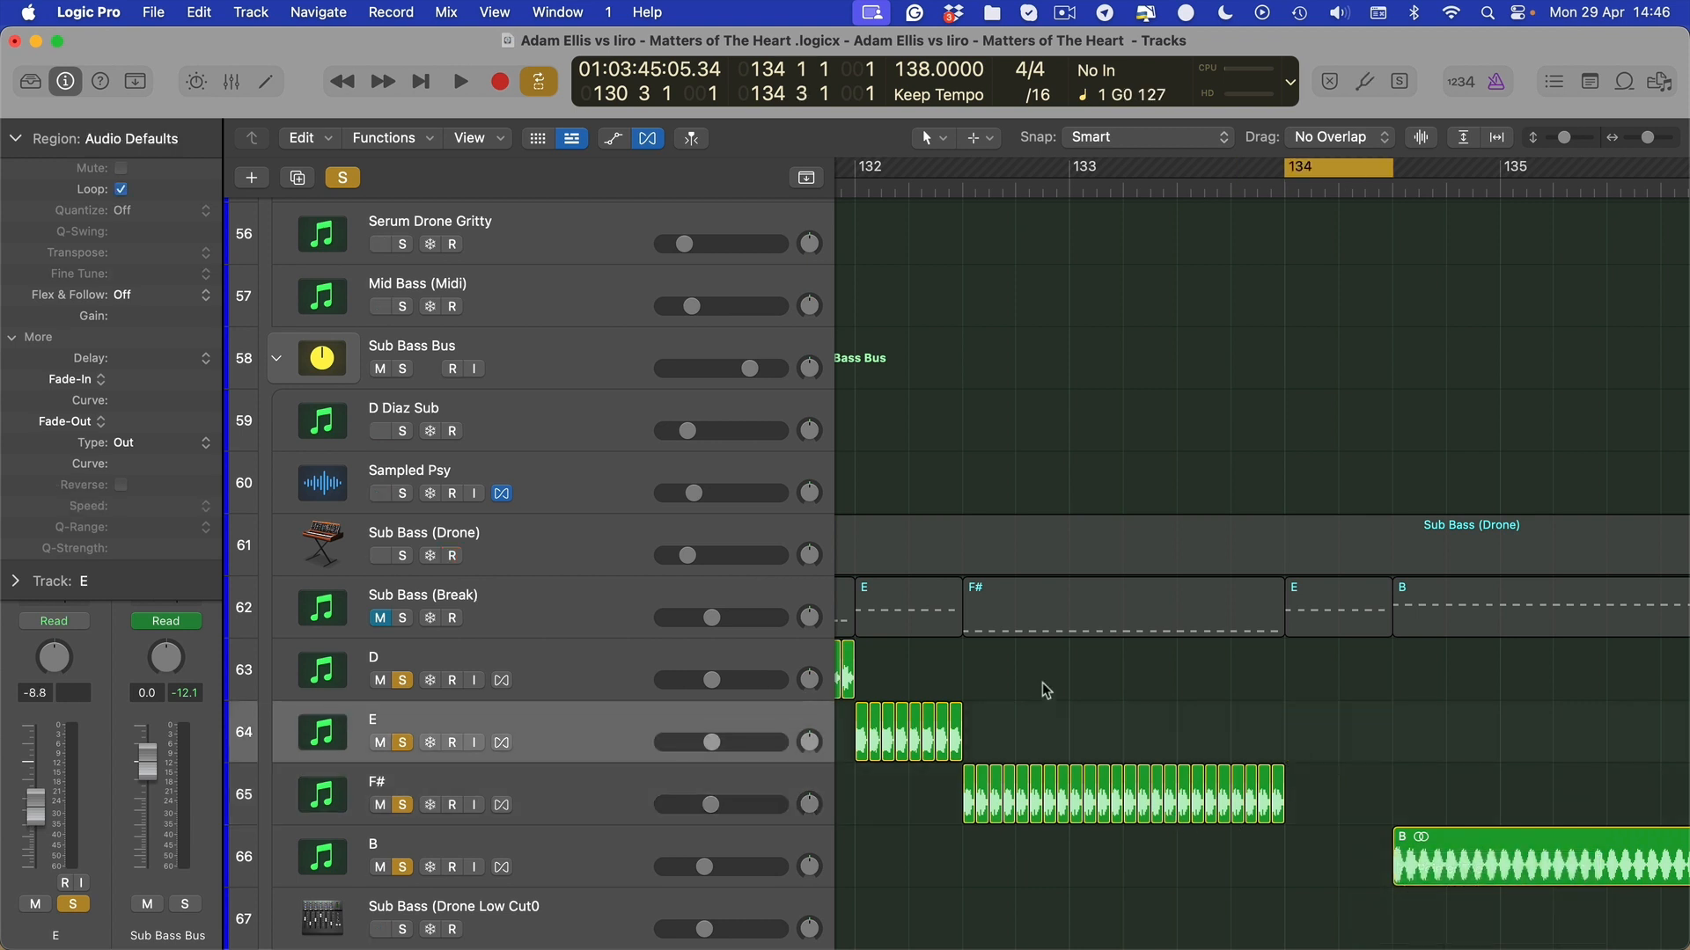
# Copy the group of eight E note regions to bar 134 on the E track
pyautogui.moveTo(1012, 732); pyautogui.dragTo(1331, 737)
pyautogui.hscroll(5, 1328, 539)
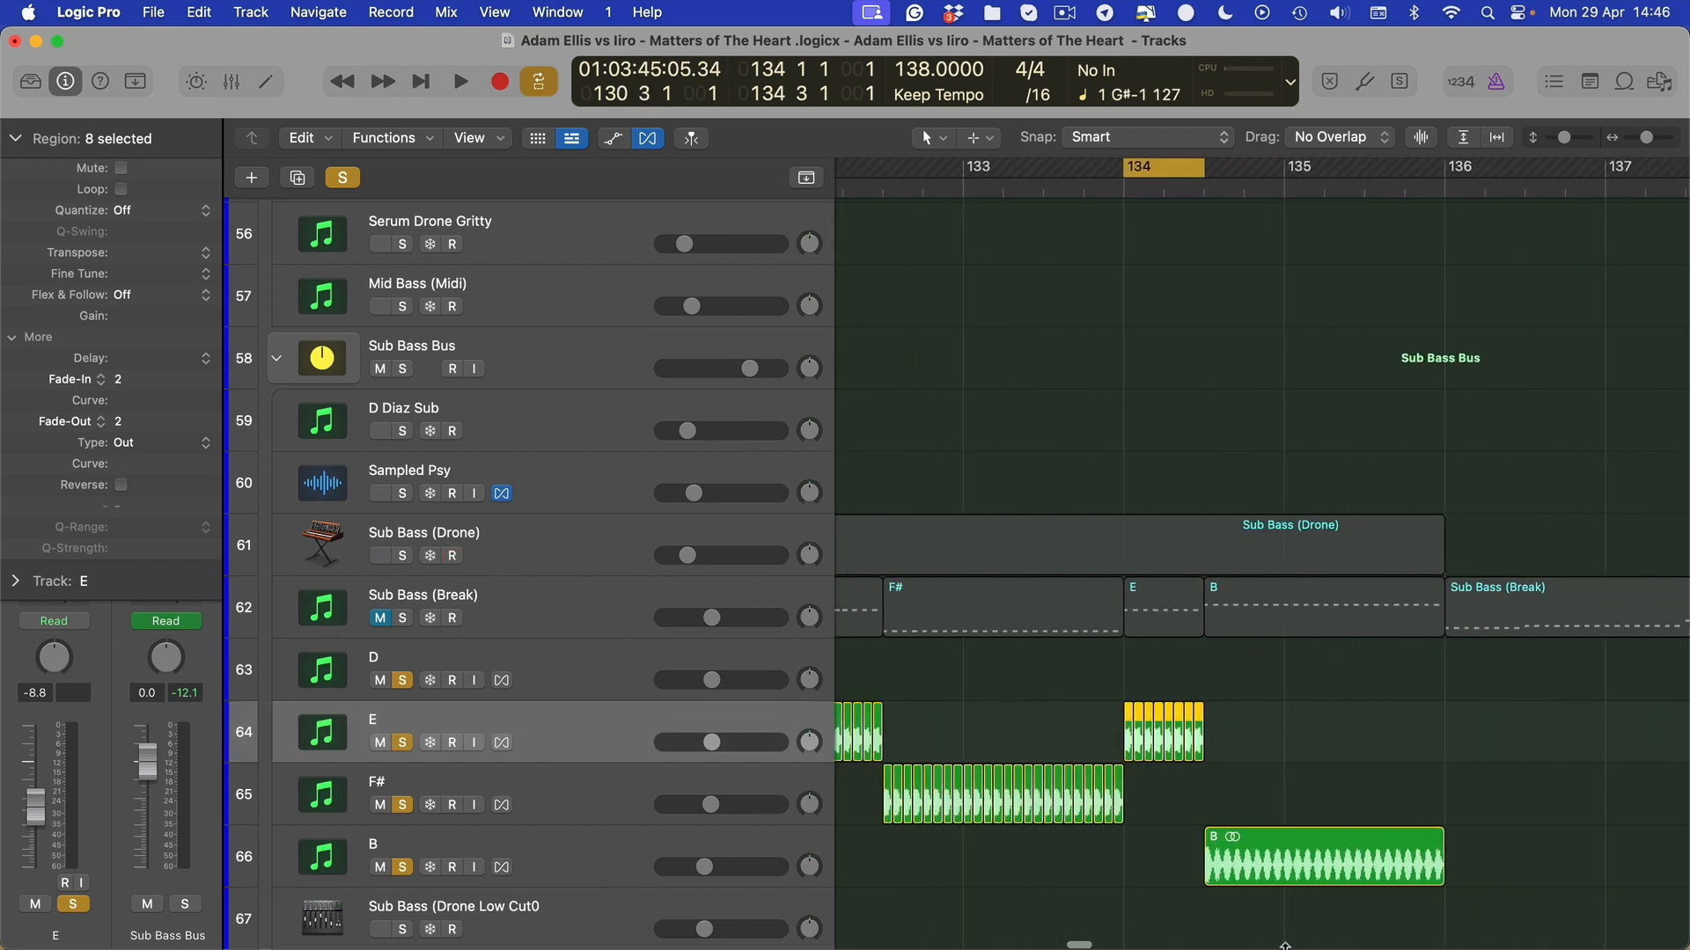
pyautogui.scroll(5, 1285, 942)
pyautogui.scroll(-5, 1416, 867)
pyautogui.hscroll(5, 1426, 827)
pyautogui.click(1438, 782)
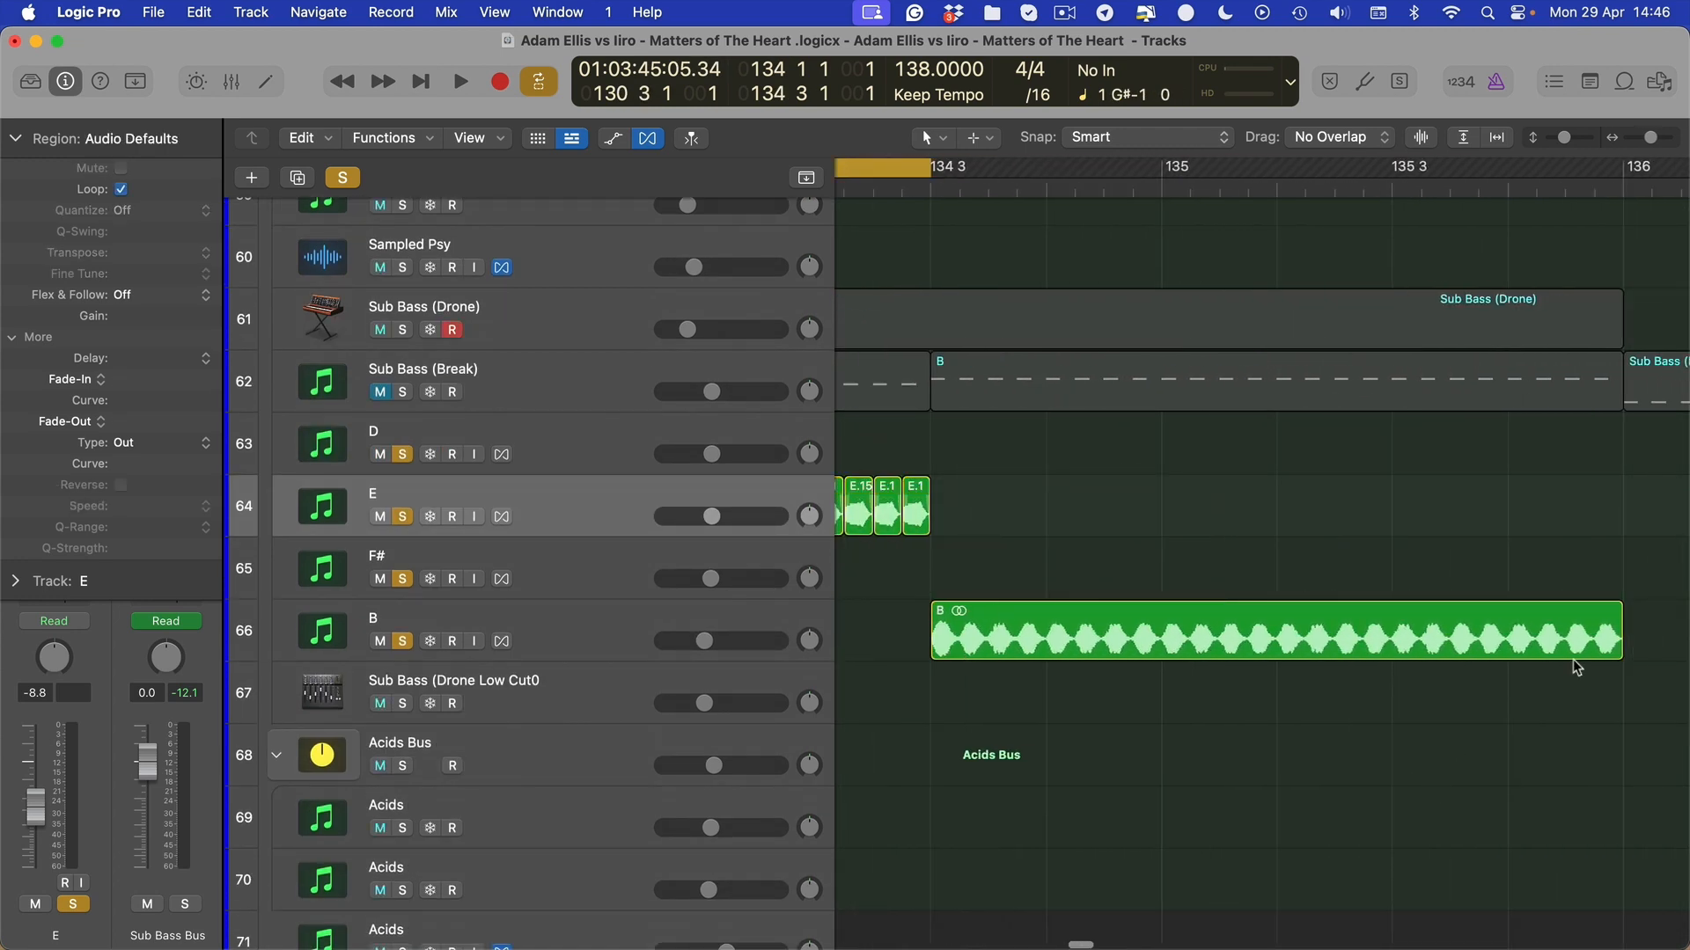
# Trim the long B region down to its first 1/16 note, from 134 3 1 to 134 3 2
pyautogui.moveTo(1617, 654); pyautogui.dragTo(956, 660)
pyautogui.scroll(5, 965, 660)
pyautogui.scroll(5, 1022, 663)
pyautogui.scroll(-3, 1023, 664)
pyautogui.scroll(3, 954, 644)
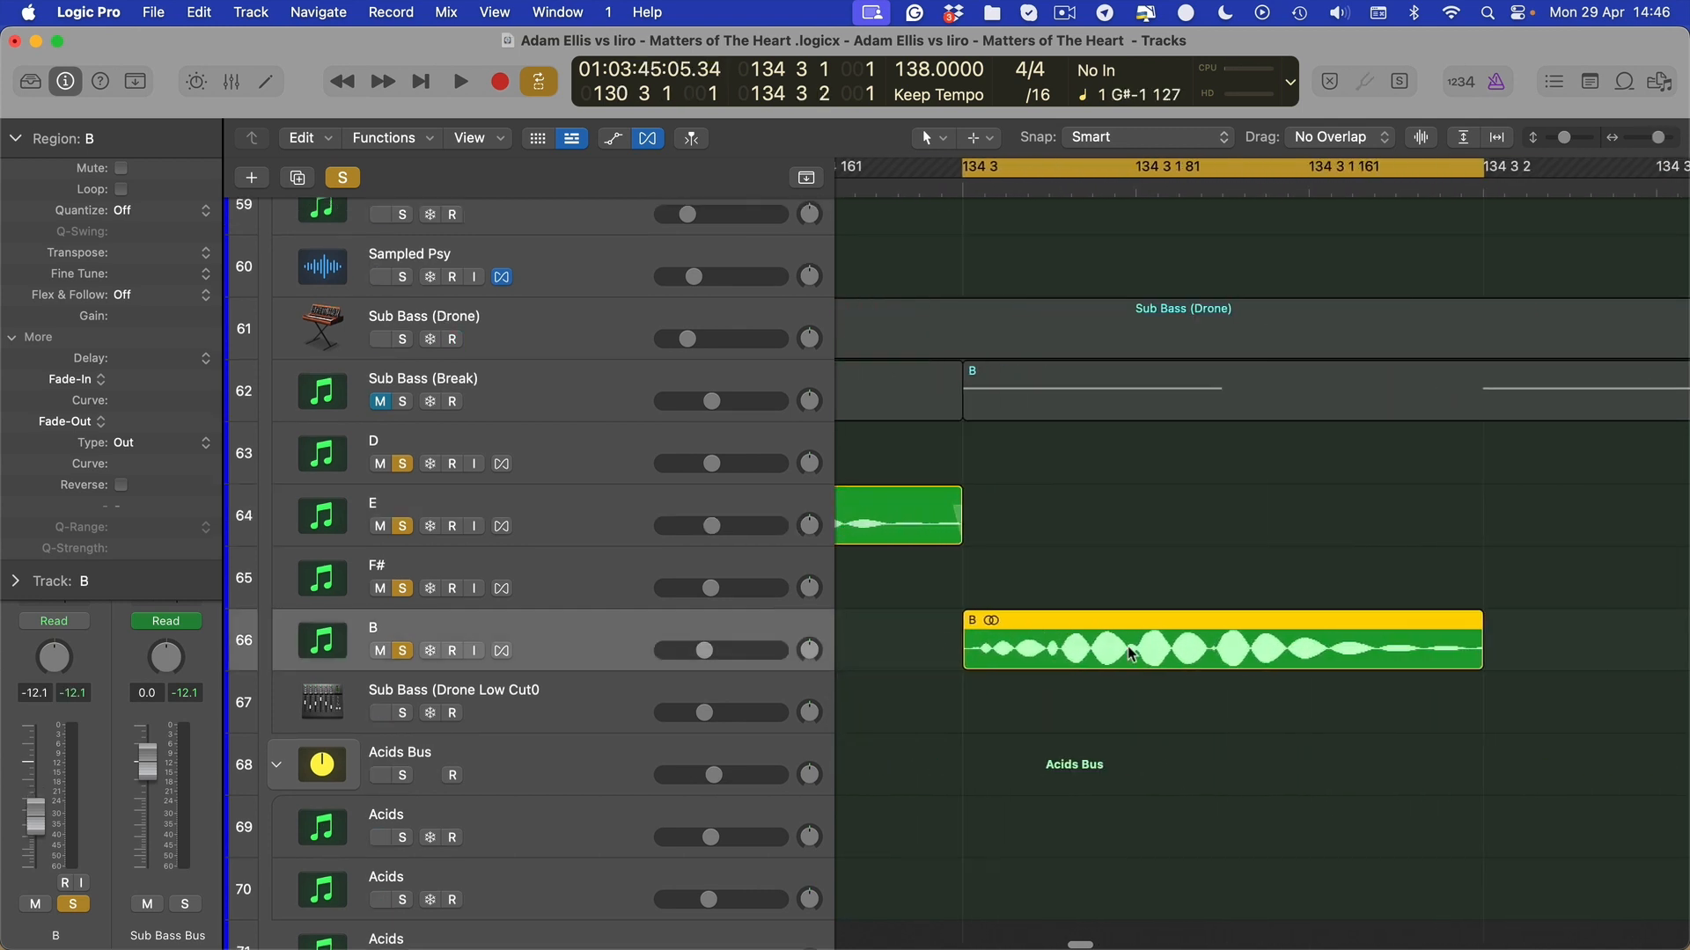
# Set the trimmed B note's fade-in and fade-out to 2
pyautogui.click(991, 593)
pyautogui.click(989, 637)
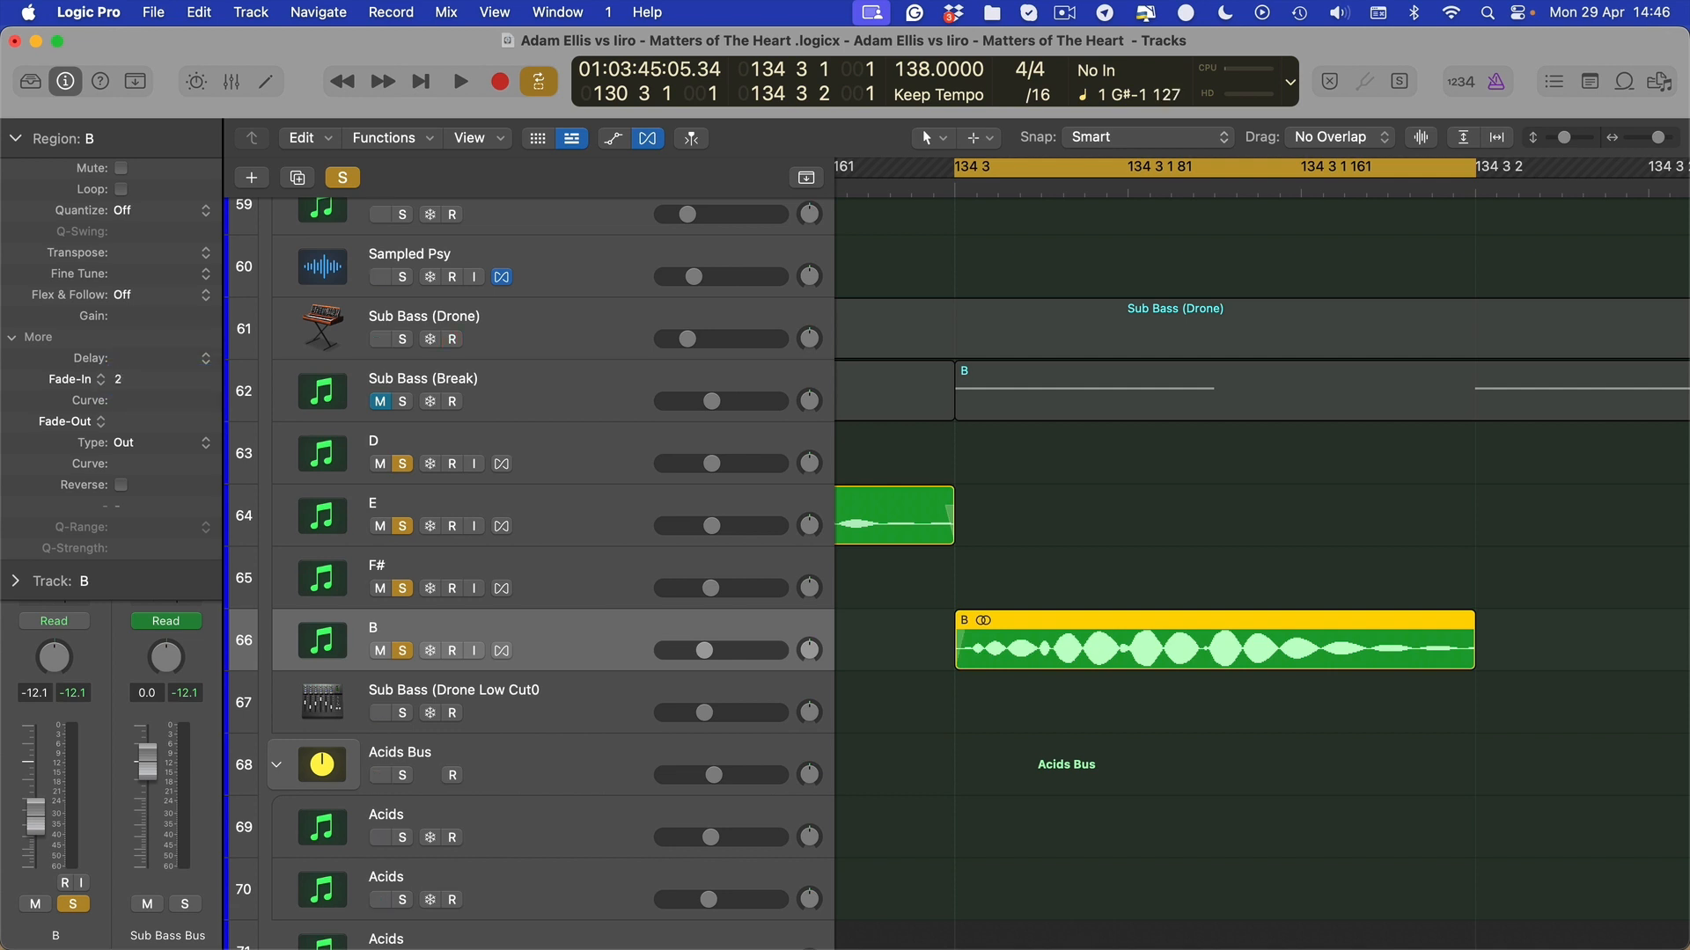
pyautogui.write('2')
pyautogui.press('Return')
pyautogui.scroll(-4, 1060, 660)
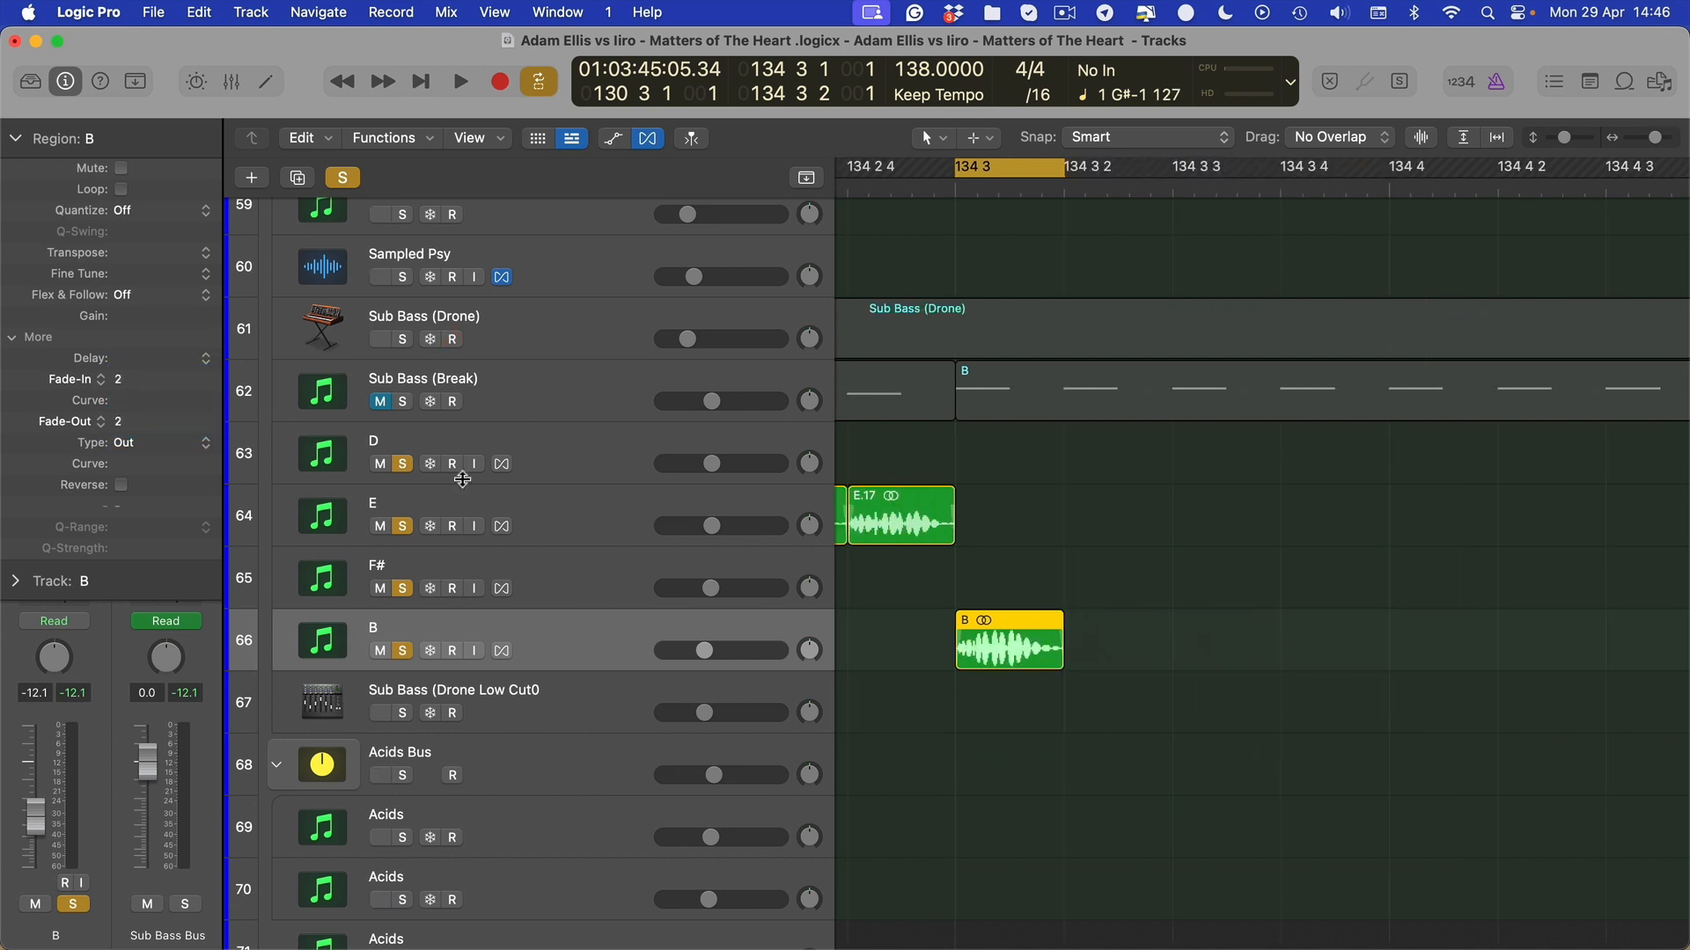
# Repeat the B note three times directly after itself to make a group of four
pyautogui.moveTo(1024, 651); pyautogui.dragTo(953, 657)
pyautogui.scroll(-4, 1030, 683)
pyautogui.scroll(-3, 1251, 699)
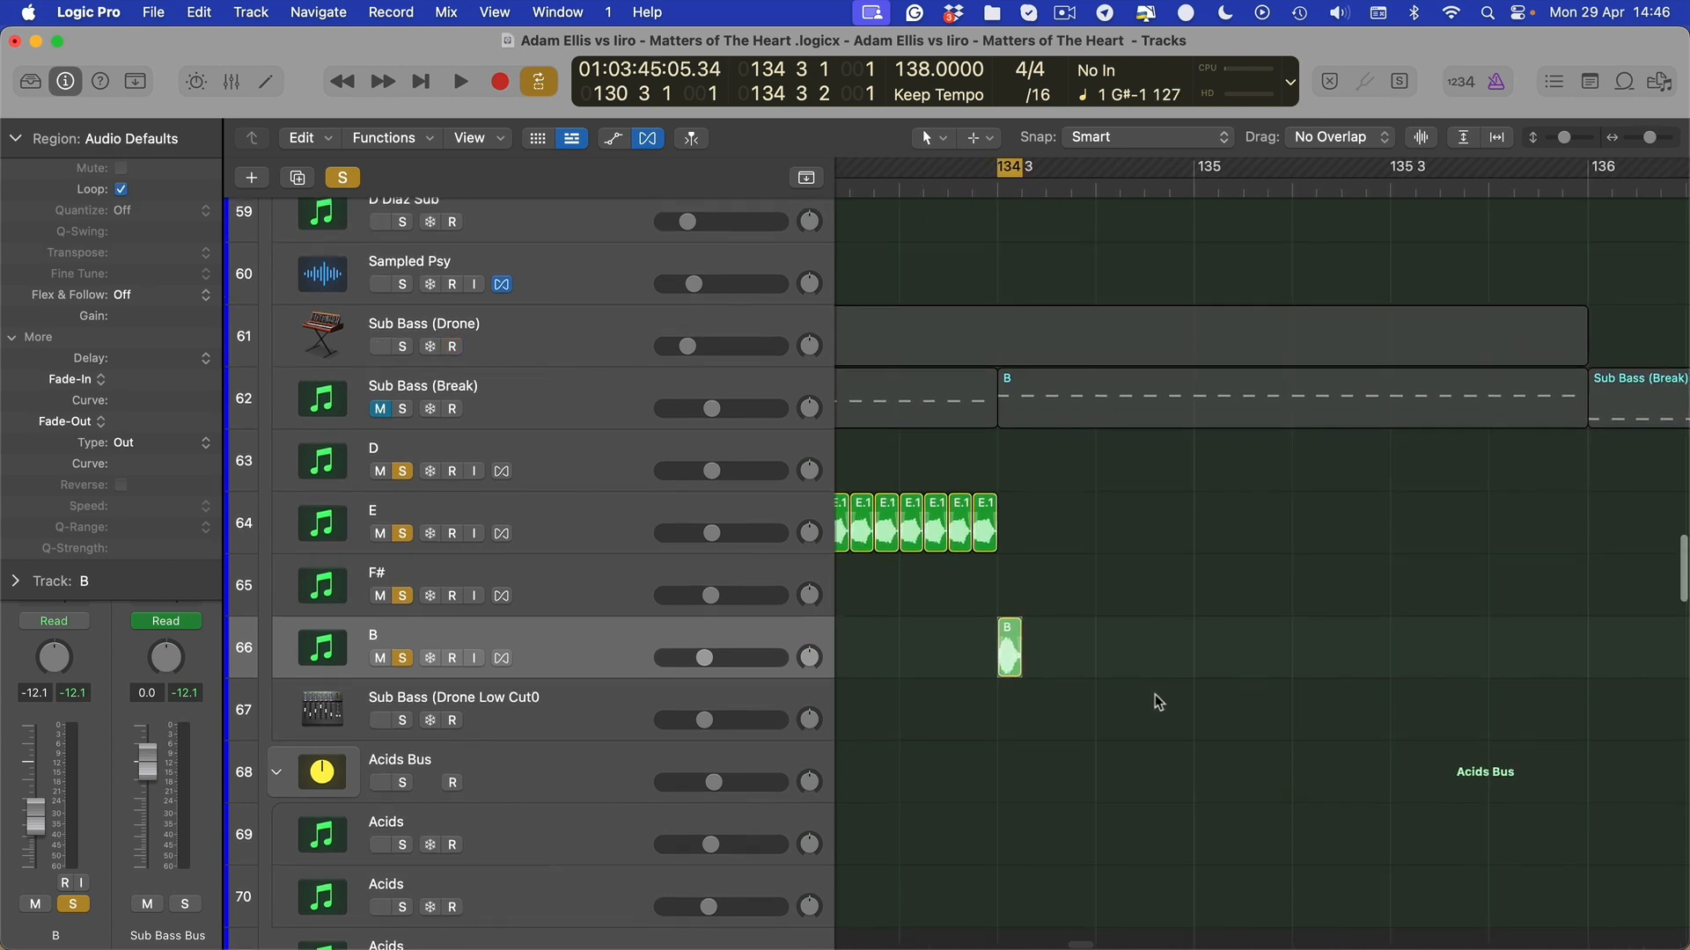
pyautogui.scroll(1, 1154, 694)
pyautogui.press('super+r')
pyautogui.press('super+r')
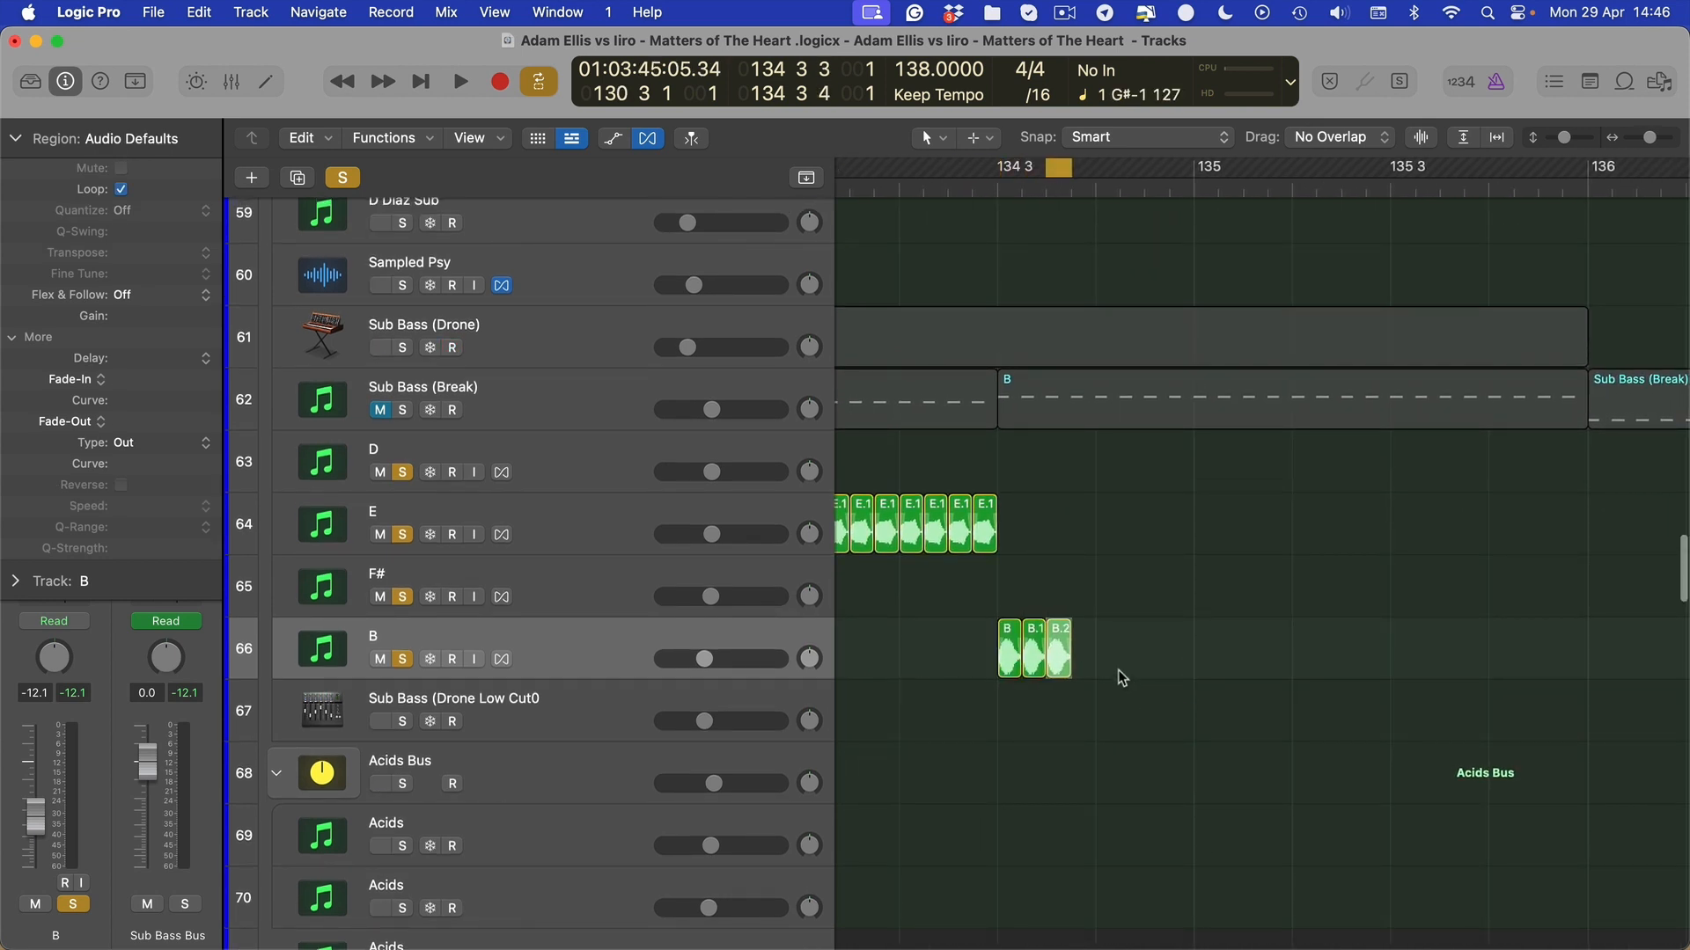
pyautogui.press('super+r')
# Repeat the group of four B notes until the copies reach bar 136
pyautogui.moveTo(1100, 647); pyautogui.dragTo(997, 651)
pyautogui.scroll(-3, 1338, 685)
pyautogui.press('super+r')
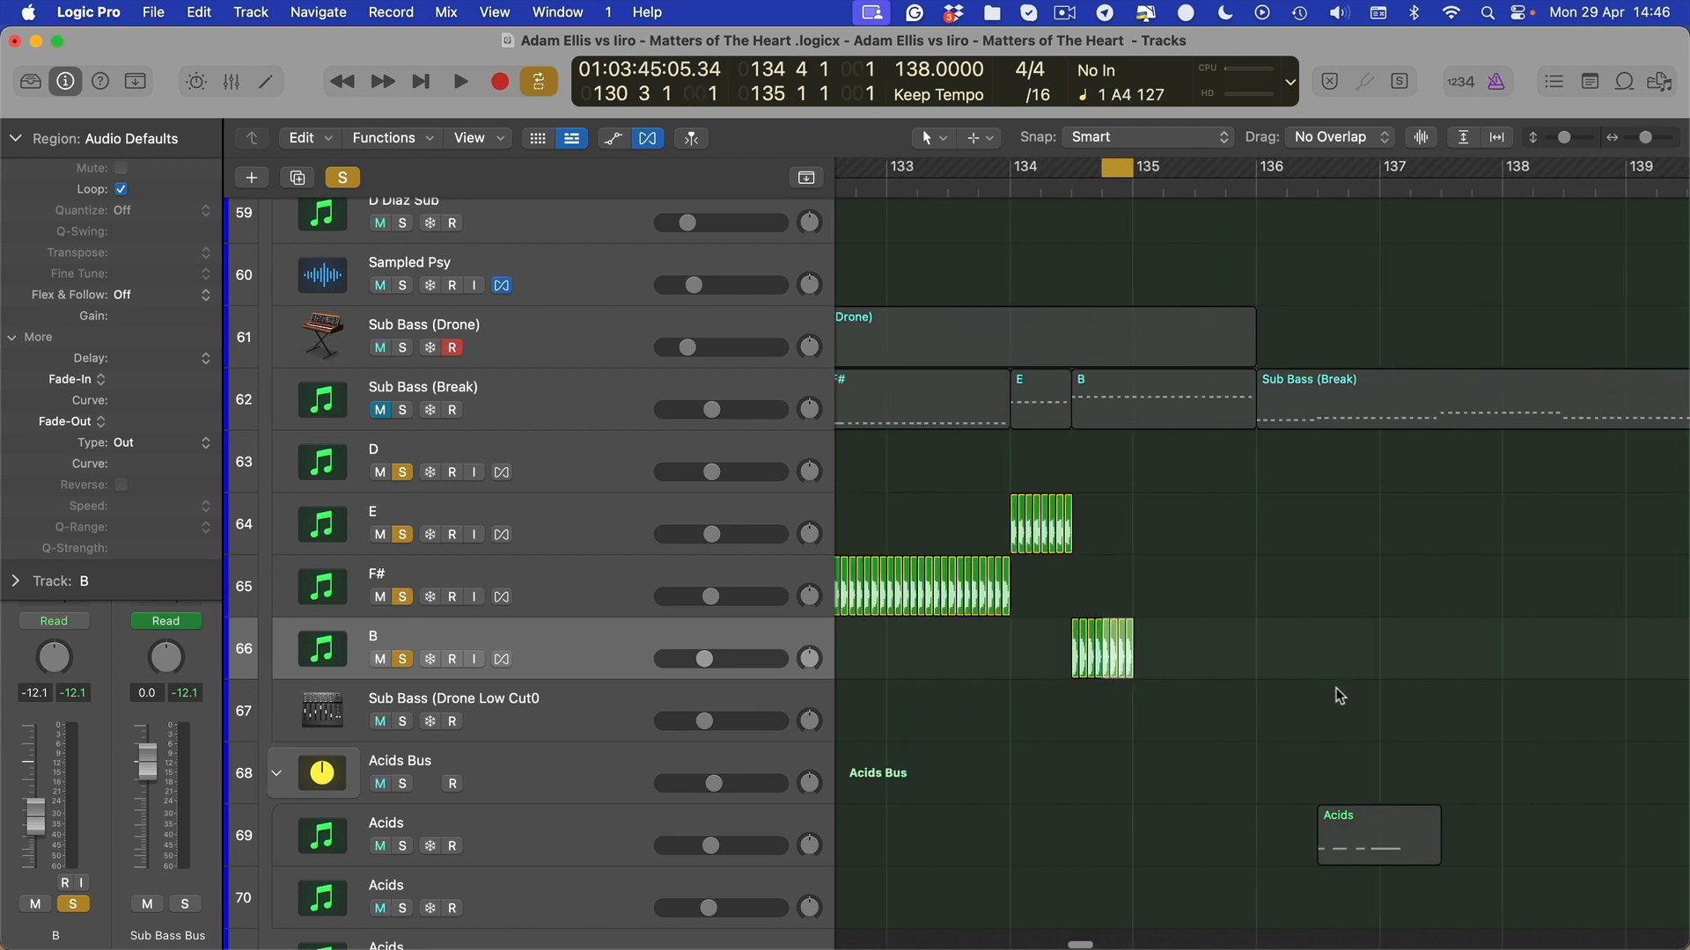
pyautogui.press('super+r')
pyautogui.press('super+r')
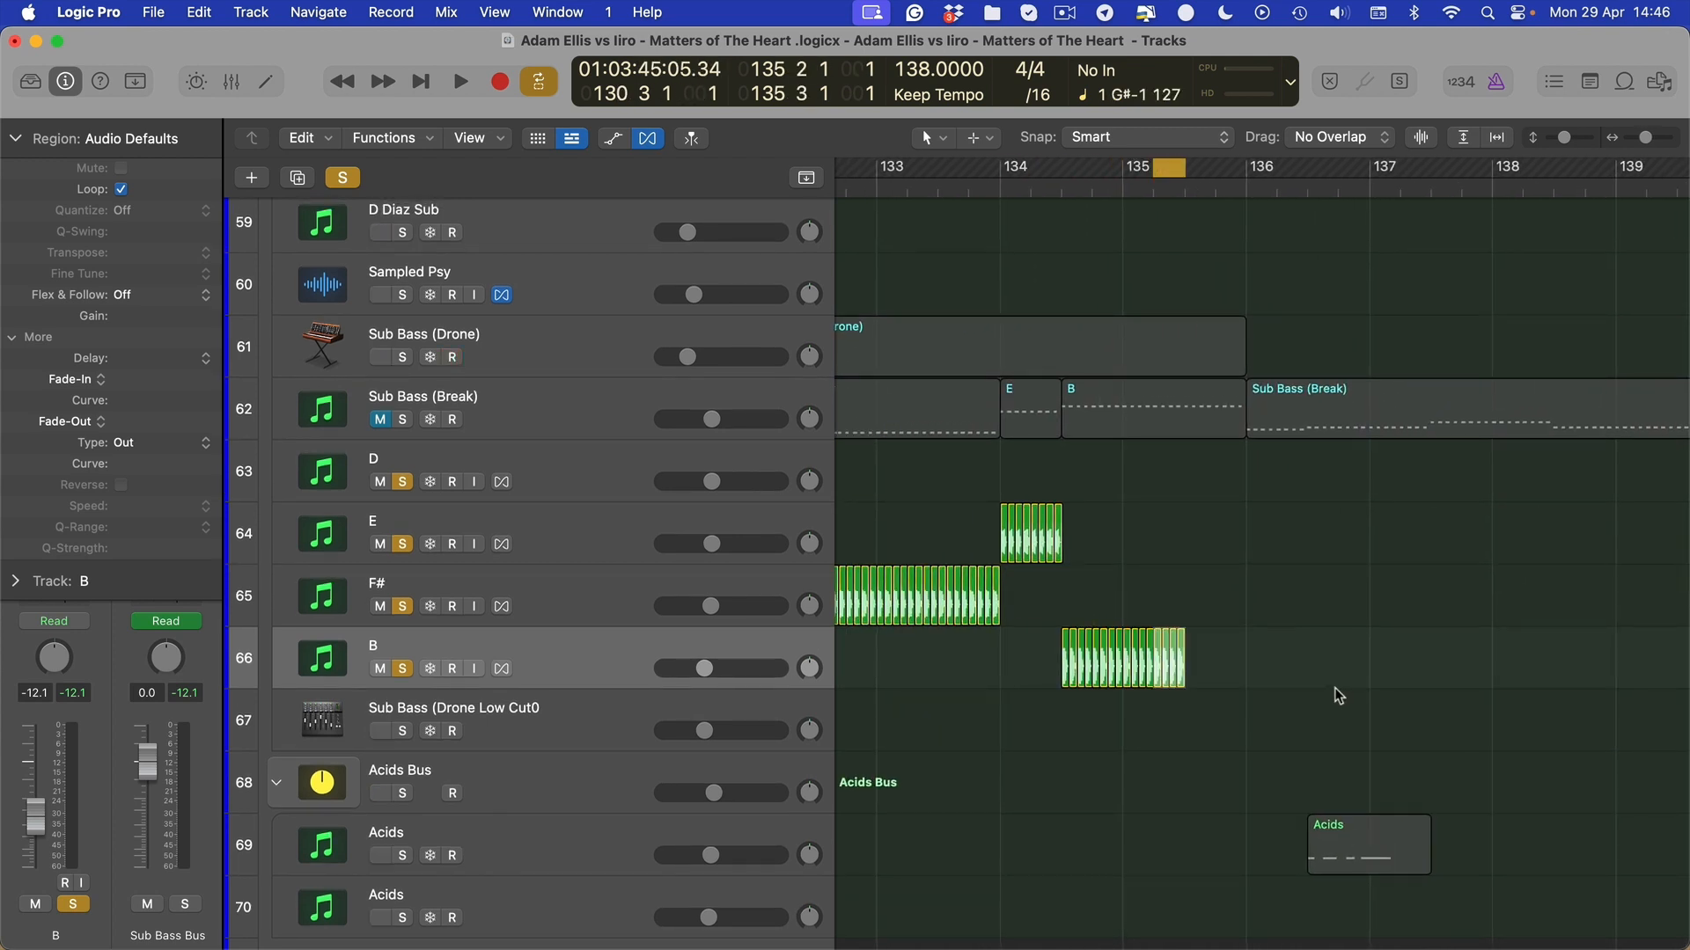
pyautogui.press('super+r')
pyautogui.press('super+r')
pyautogui.scroll(-3, 1271, 667)
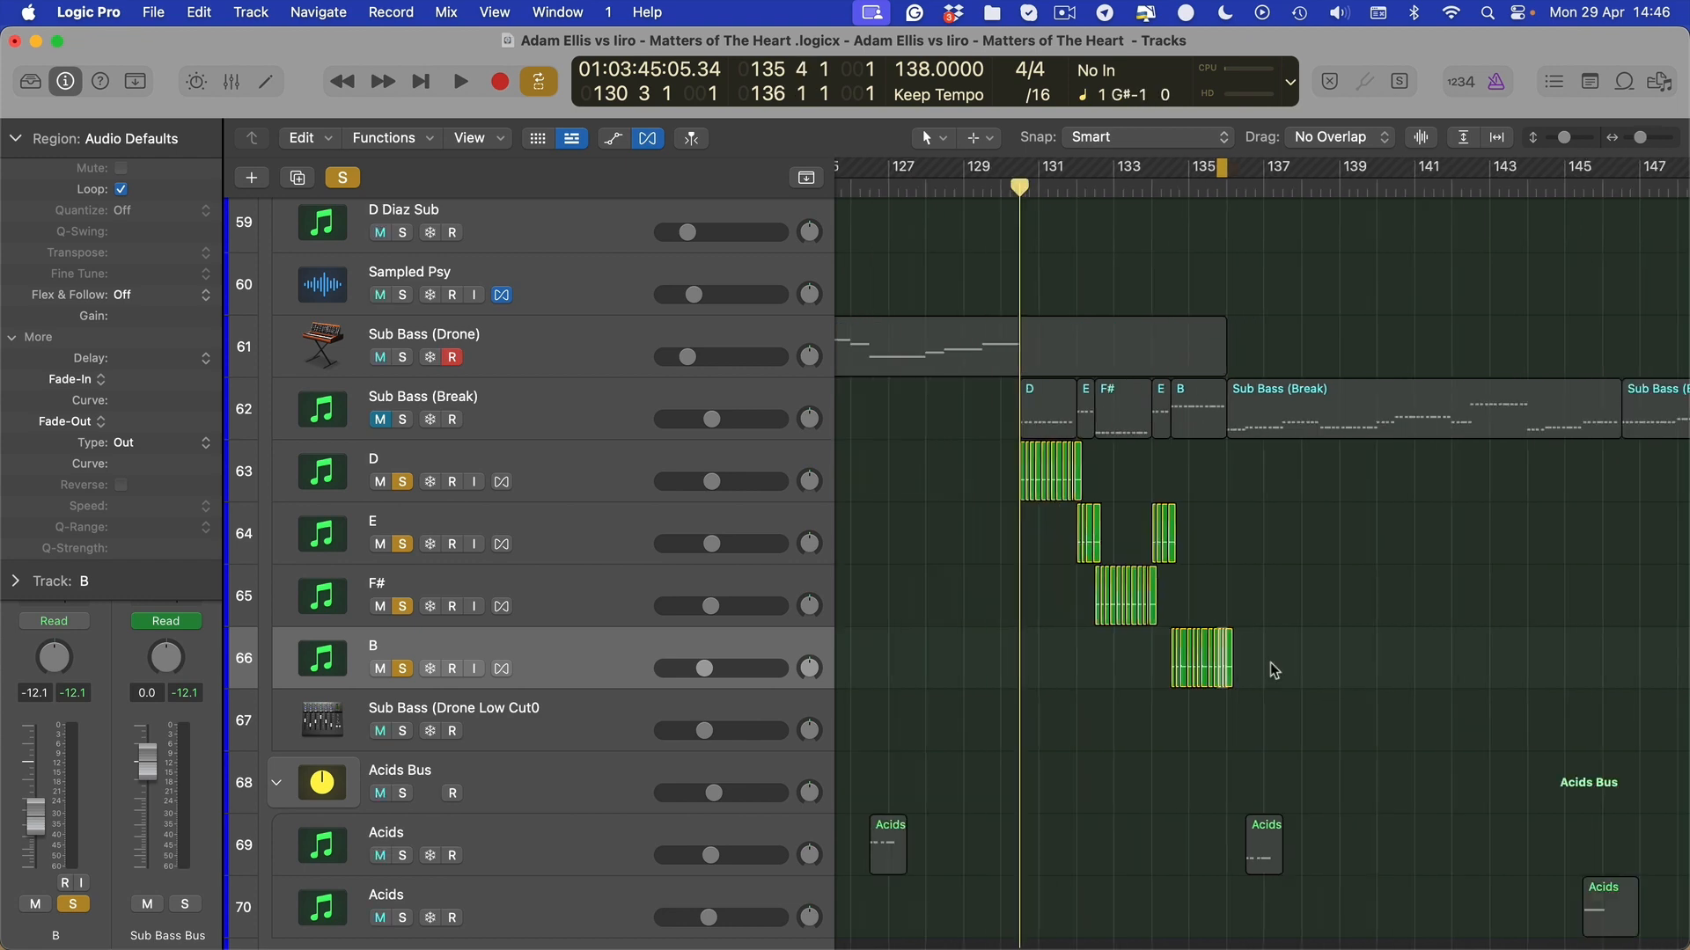
pyautogui.scroll(5, 1274, 670)
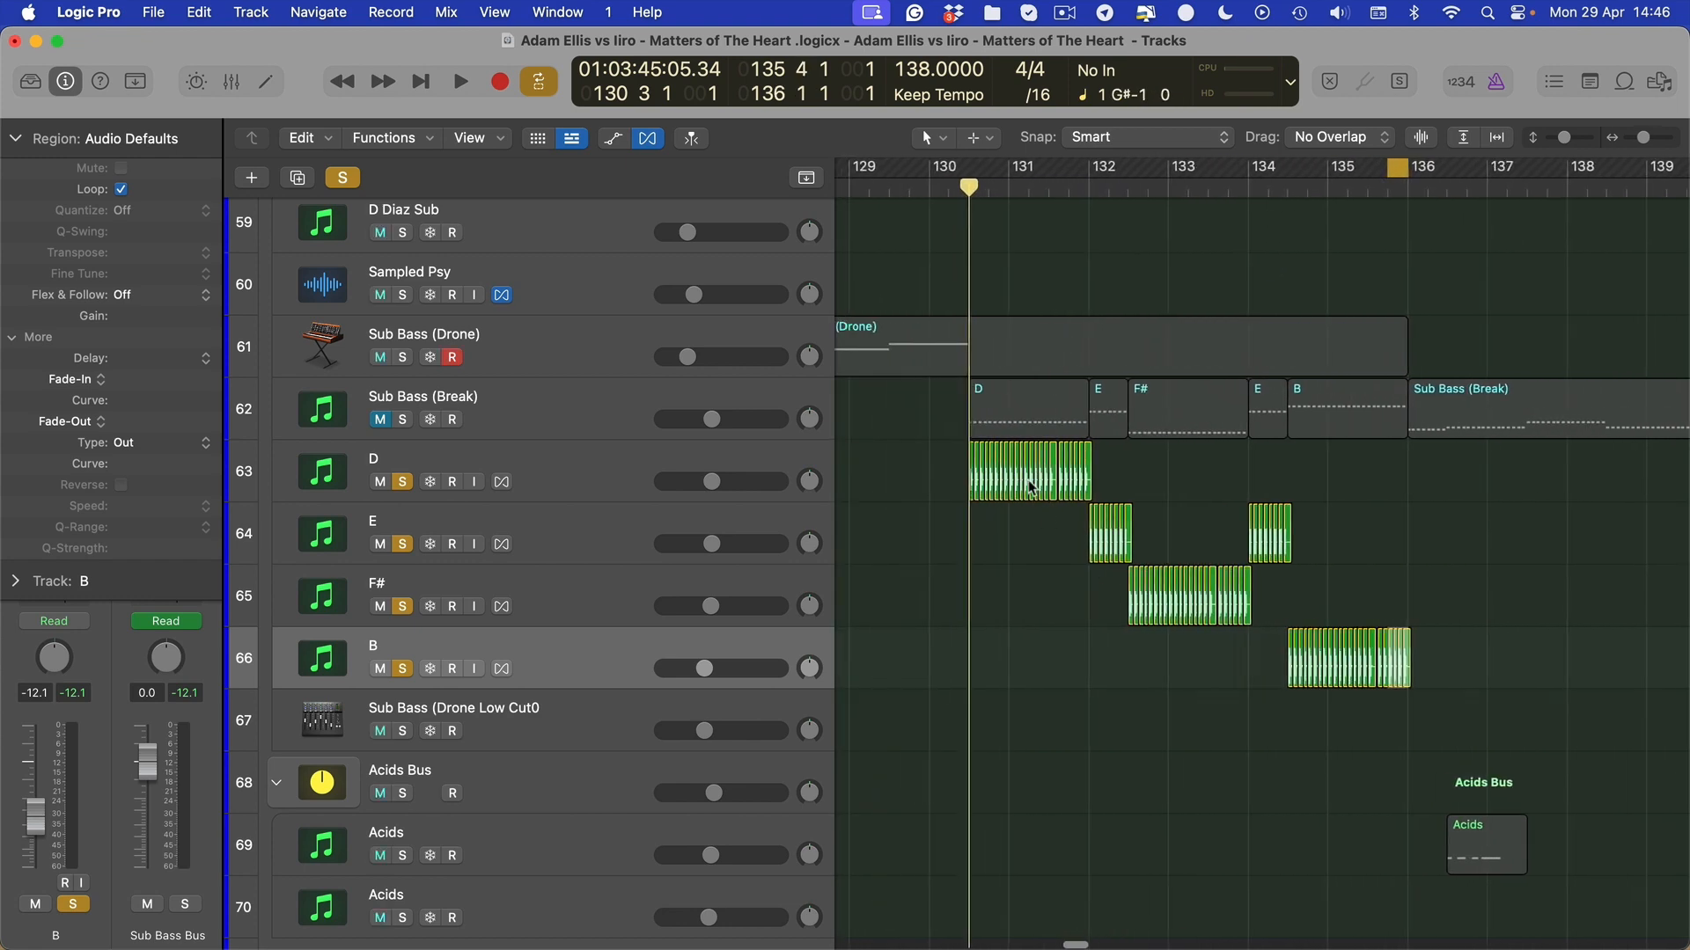
# Select all the rebuilt D, E, F# and B note regions and set the cycle range around them, from 130 3 to bar 136
pyautogui.moveTo(1010, 548); pyautogui.dragTo(1508, 739)
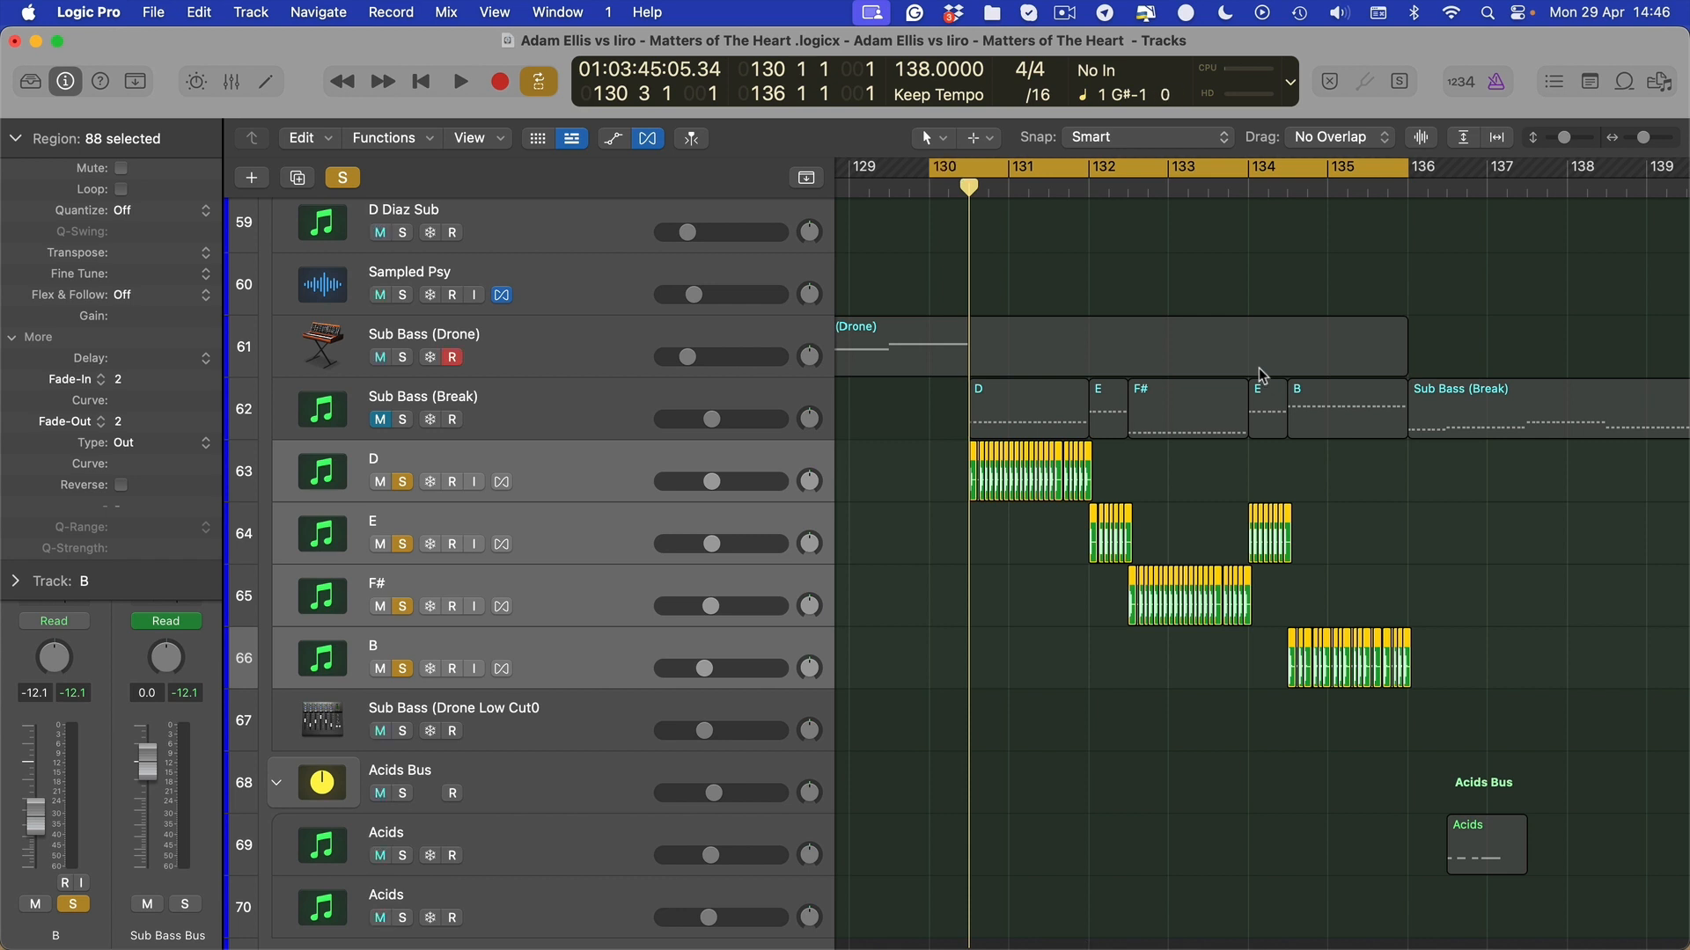
pyautogui.click(1259, 368)
pyautogui.scroll(1, 1085, 409)
pyautogui.click(1048, 454)
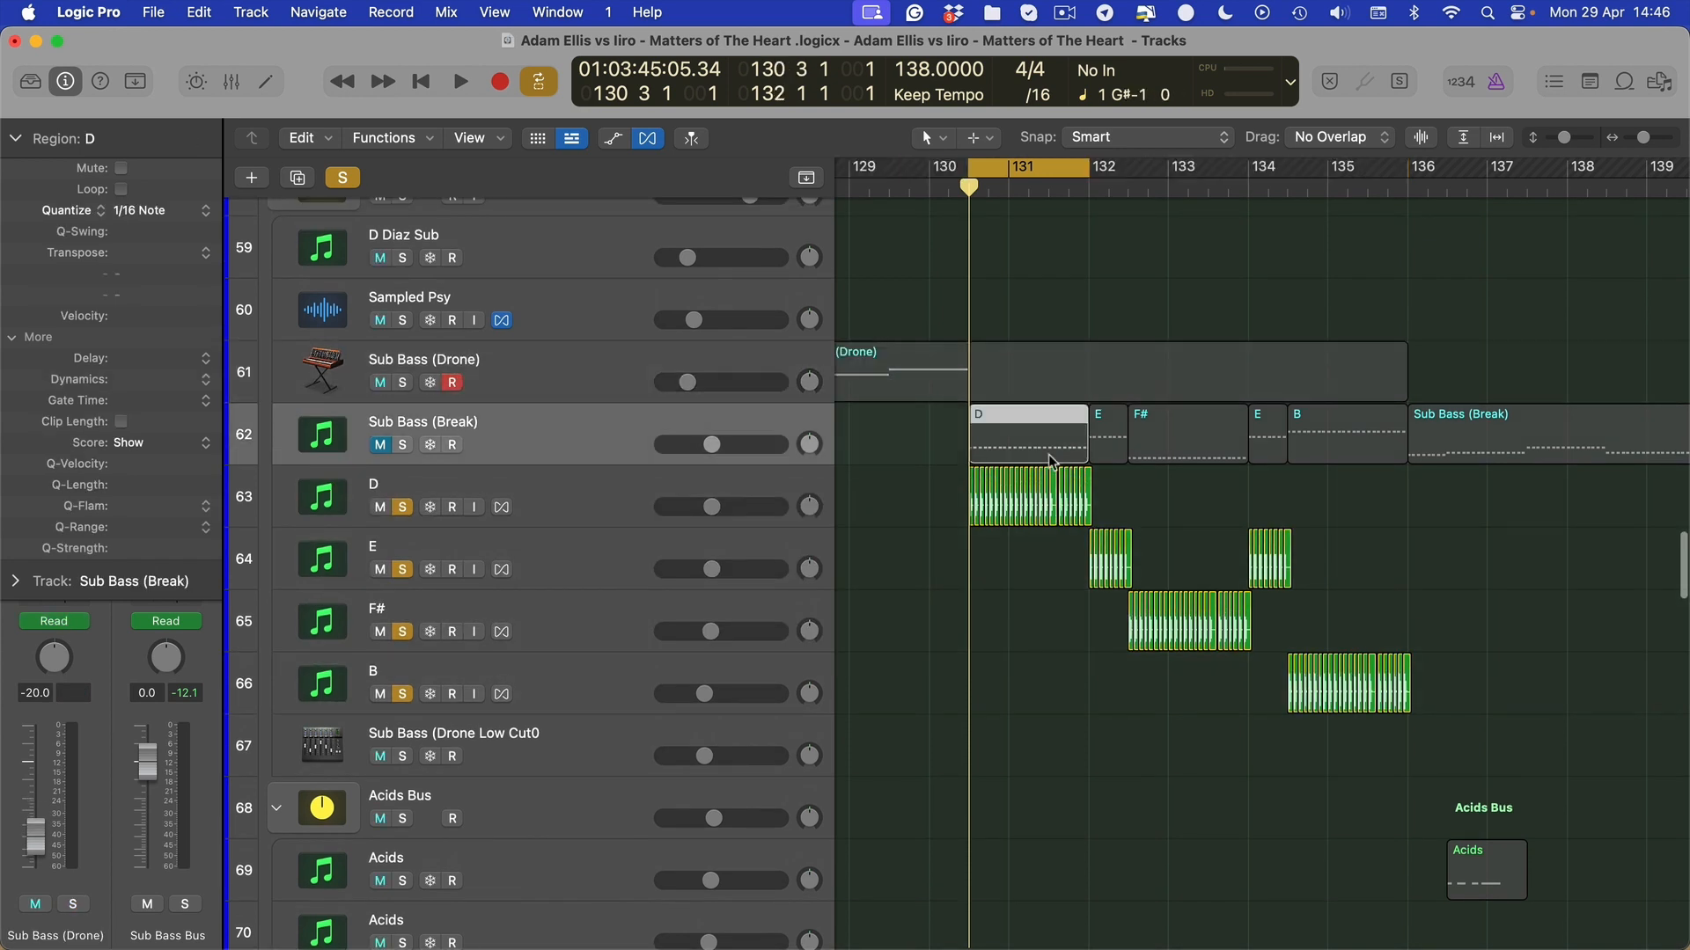
pyautogui.click(1190, 458)
pyautogui.moveTo(937, 493); pyautogui.dragTo(1417, 694)
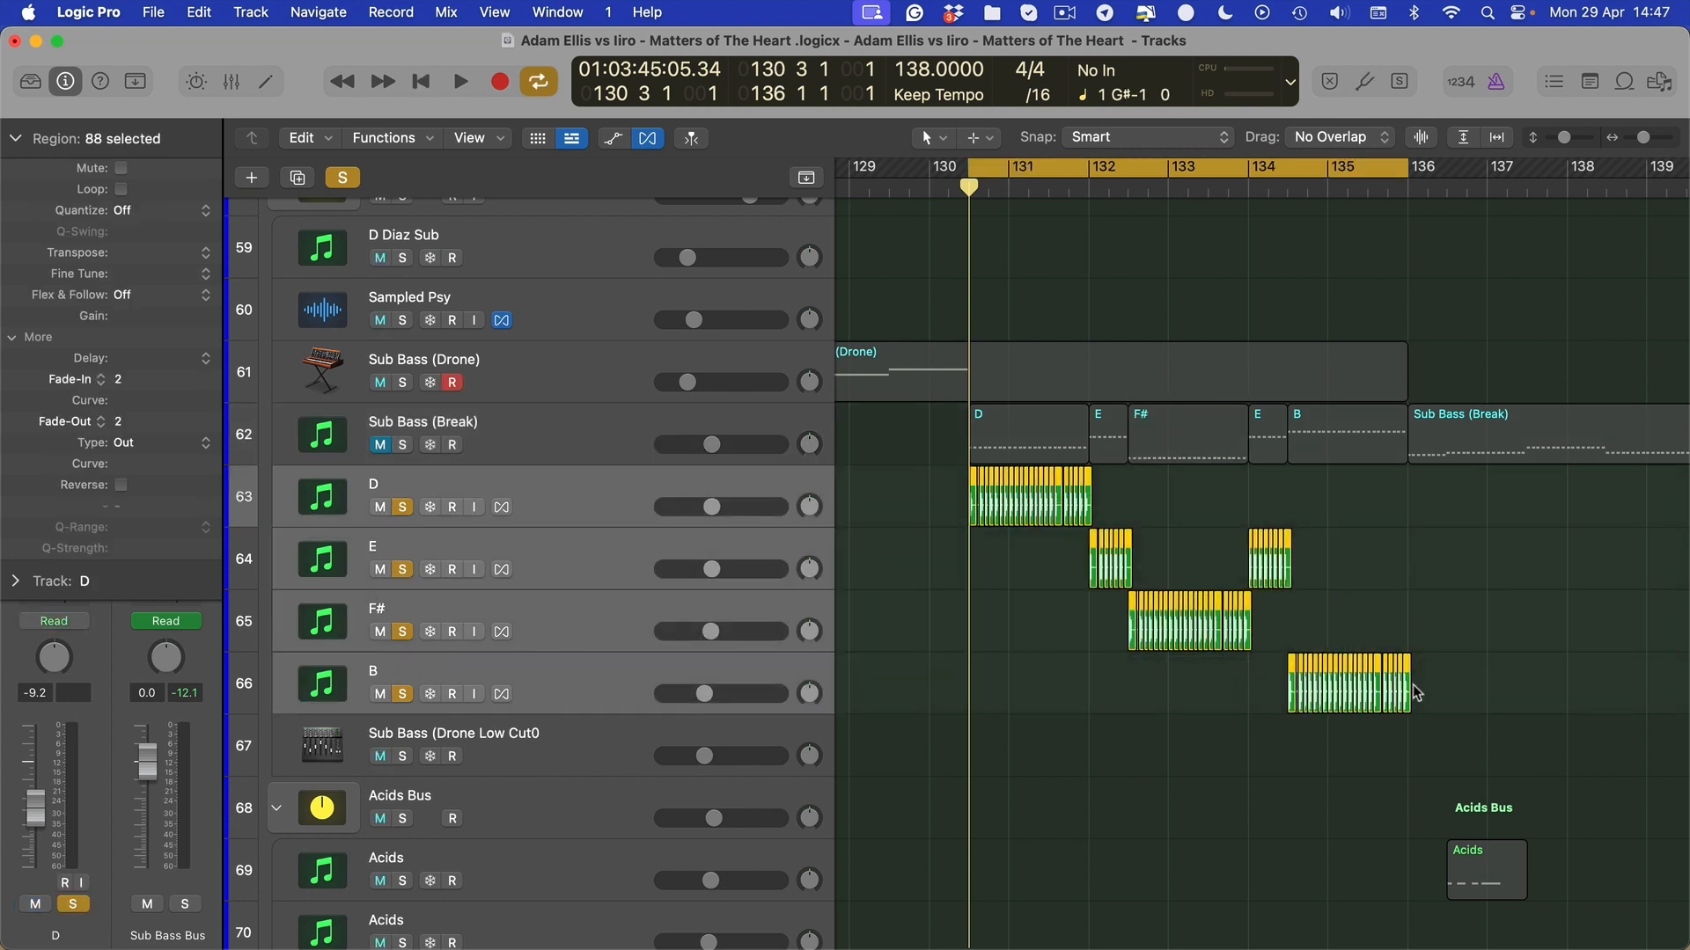
# Play the cycled D, E, F# and B notes and check the output level of each note track and the Sub Bass Bus
pyautogui.press('space')
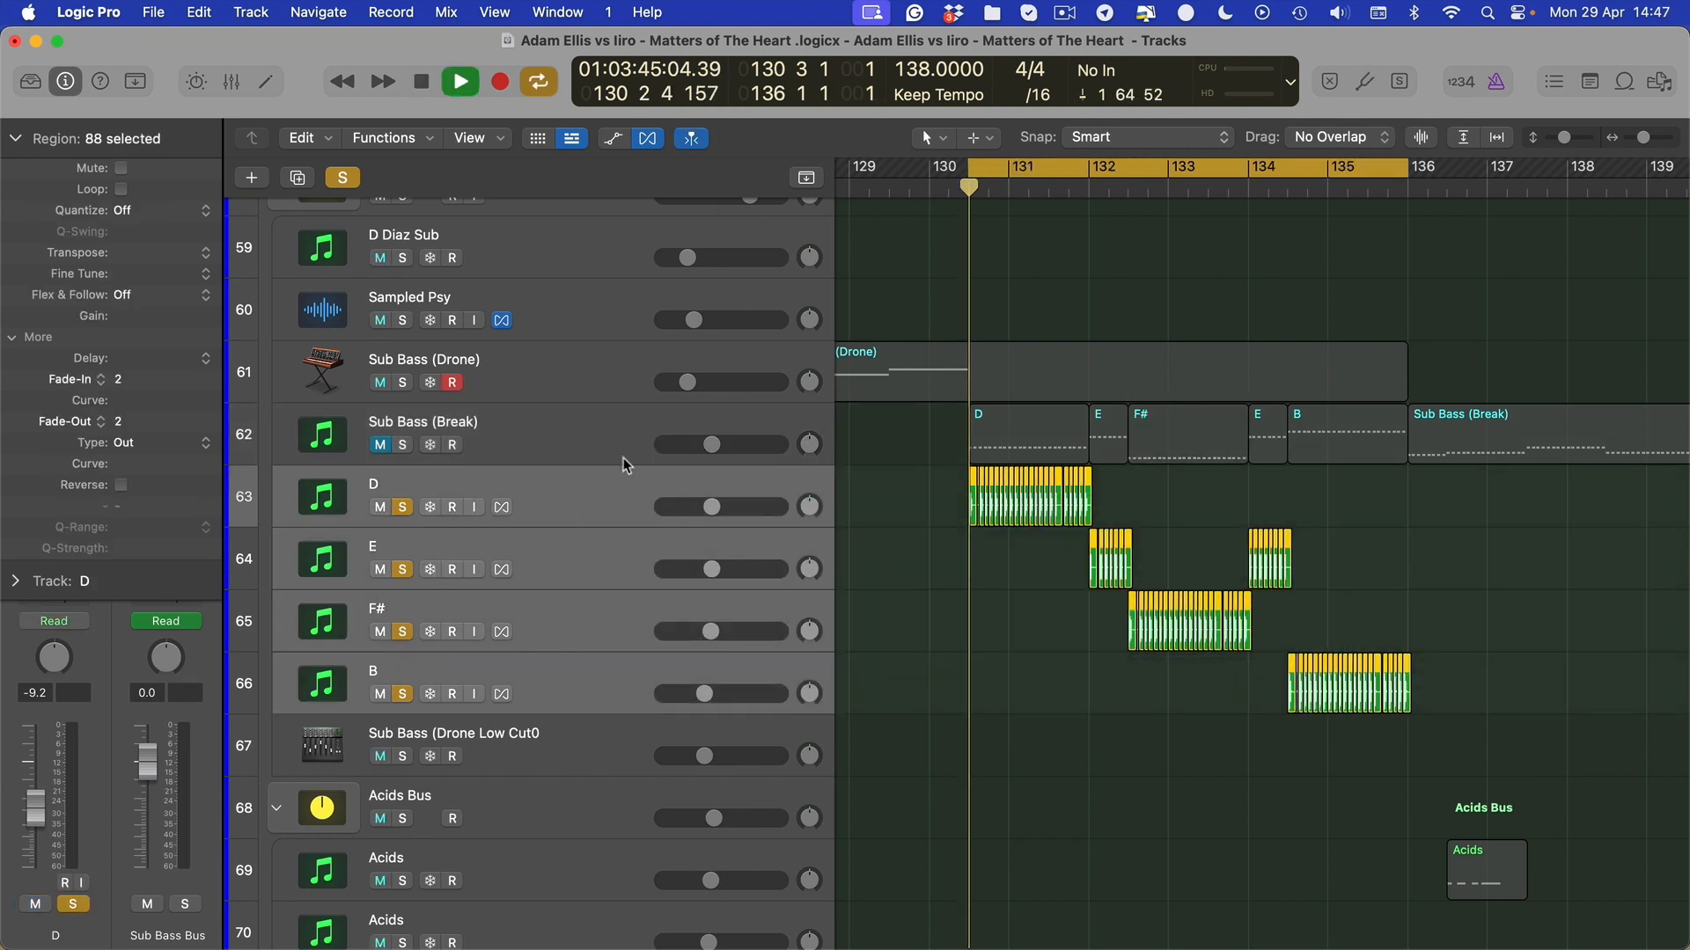
pyautogui.press('z')
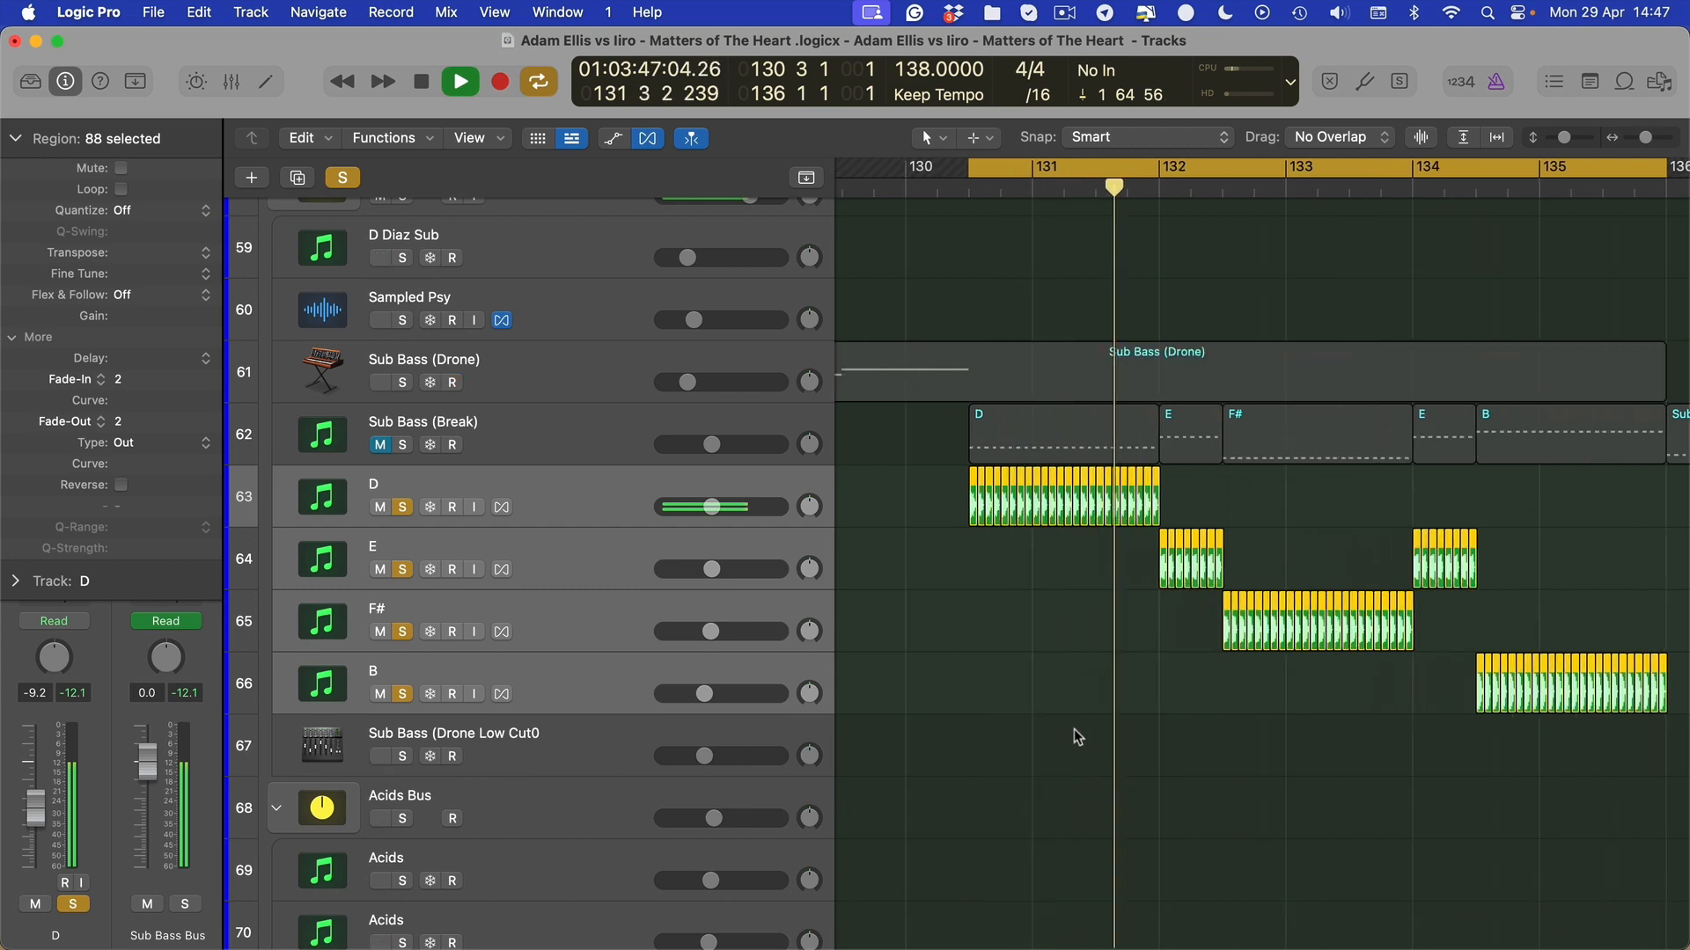
pyautogui.click(605, 510)
pyautogui.click(619, 579)
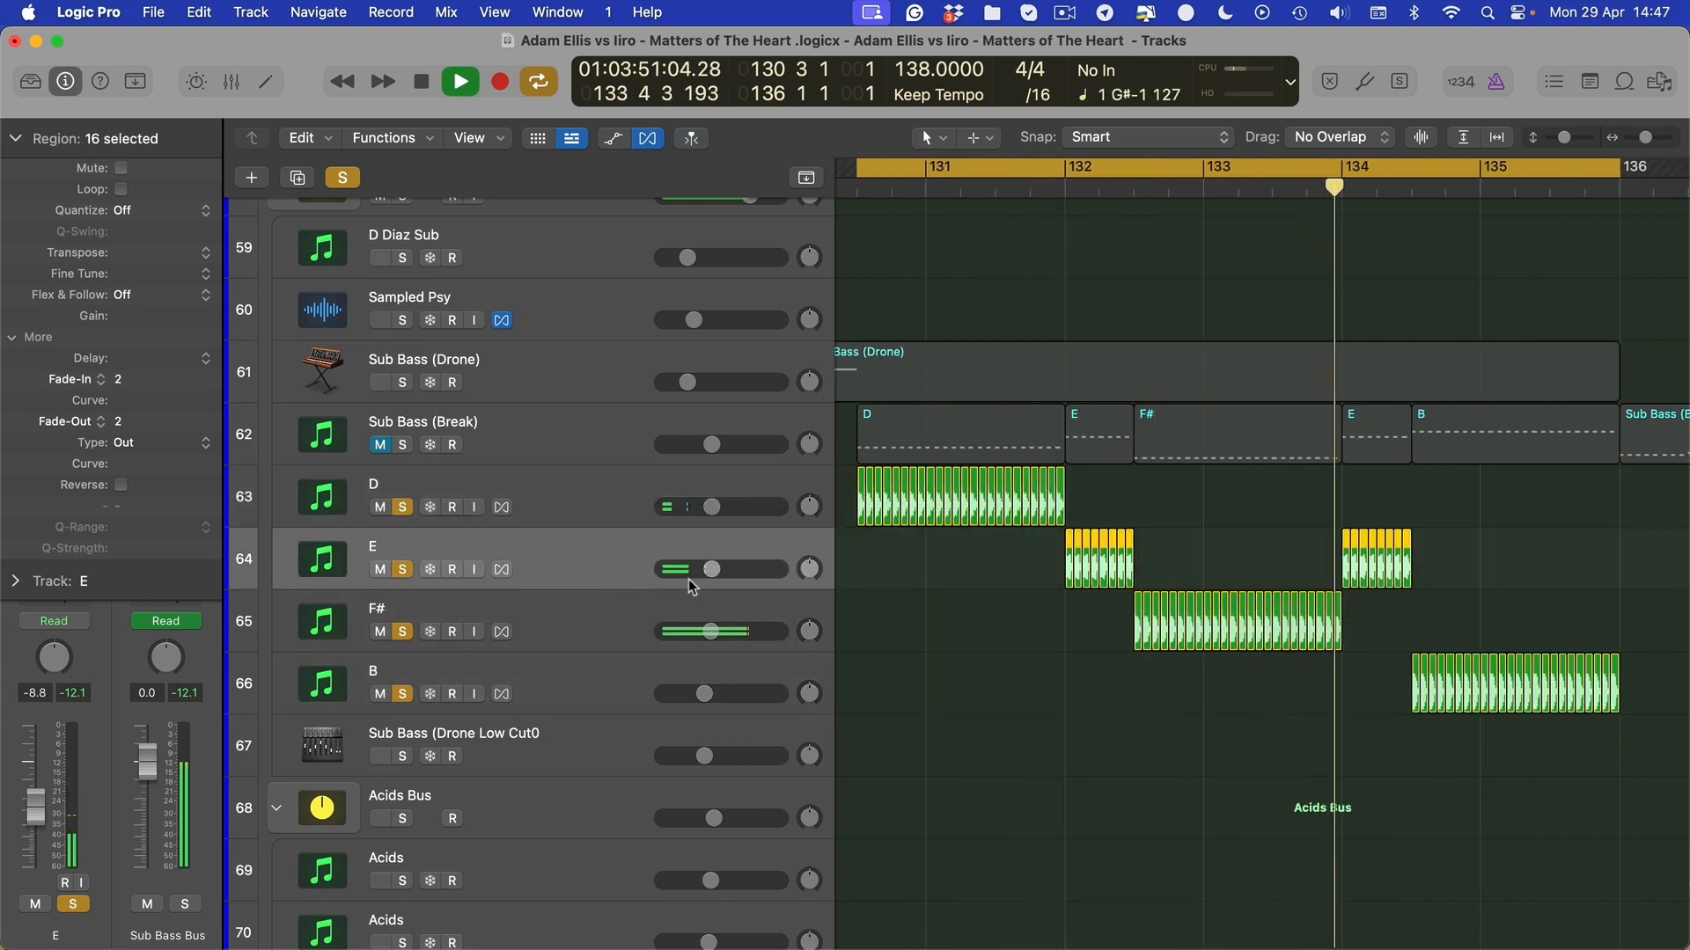
pyautogui.hscroll(3, 827, 598)
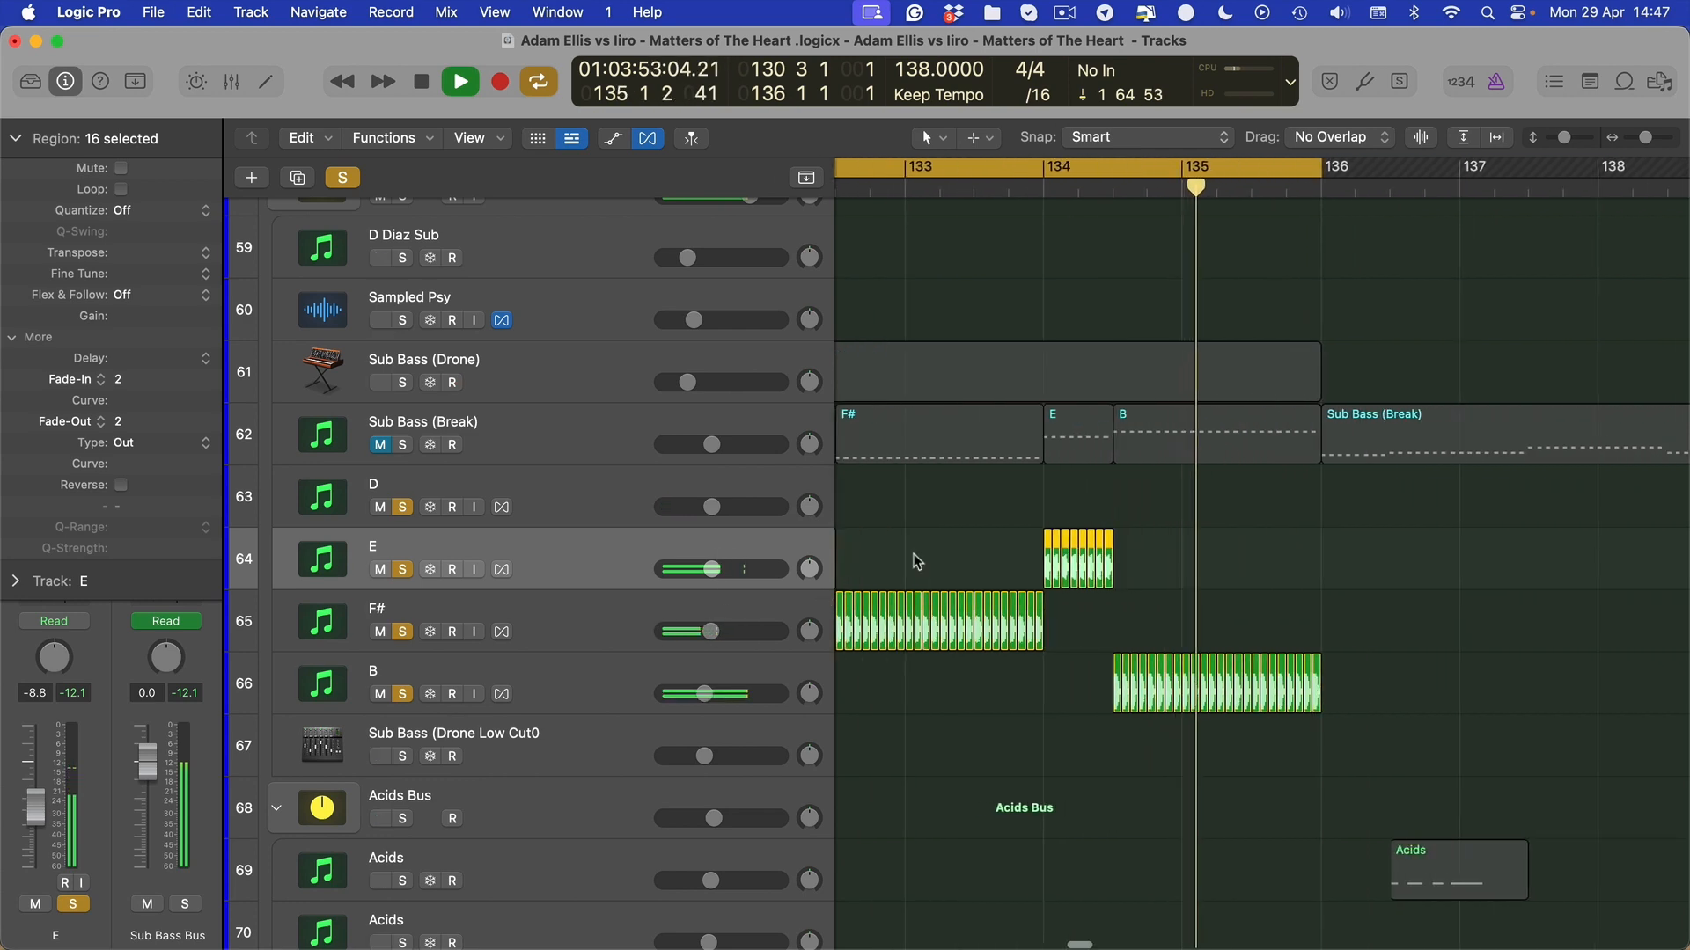
pyautogui.scroll(-4, 1067, 533)
pyautogui.hscroll(-3, 1060, 536)
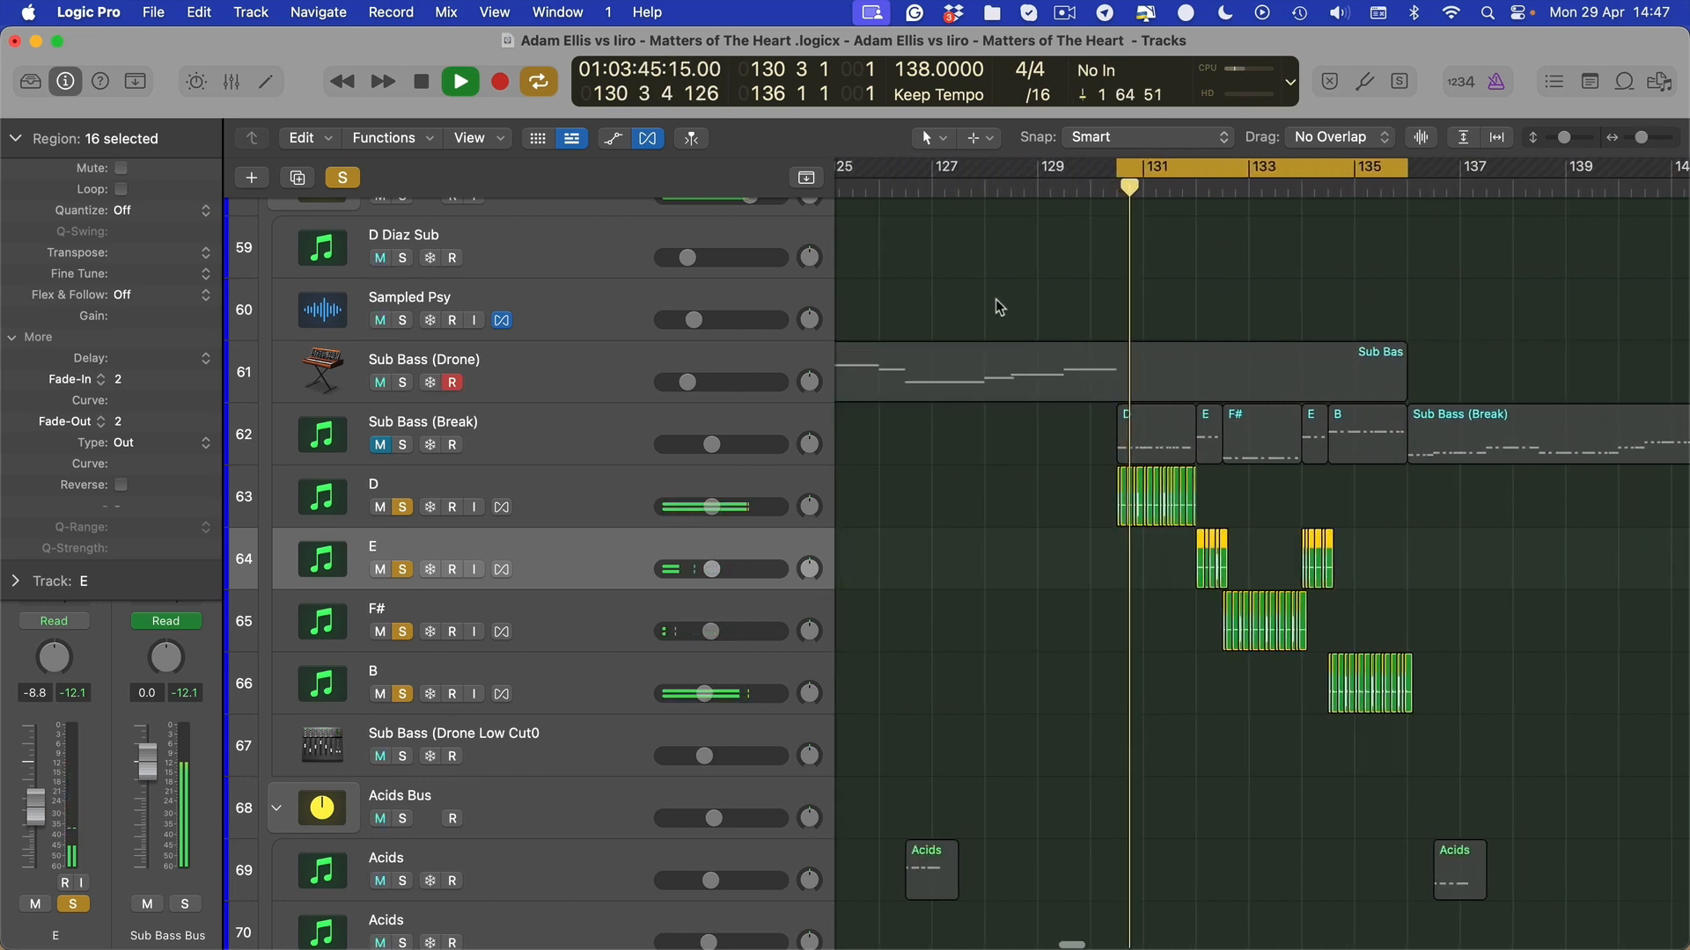
pyautogui.scroll(3, 995, 306)
pyautogui.press('space')
pyautogui.scroll(3, 1142, 231)
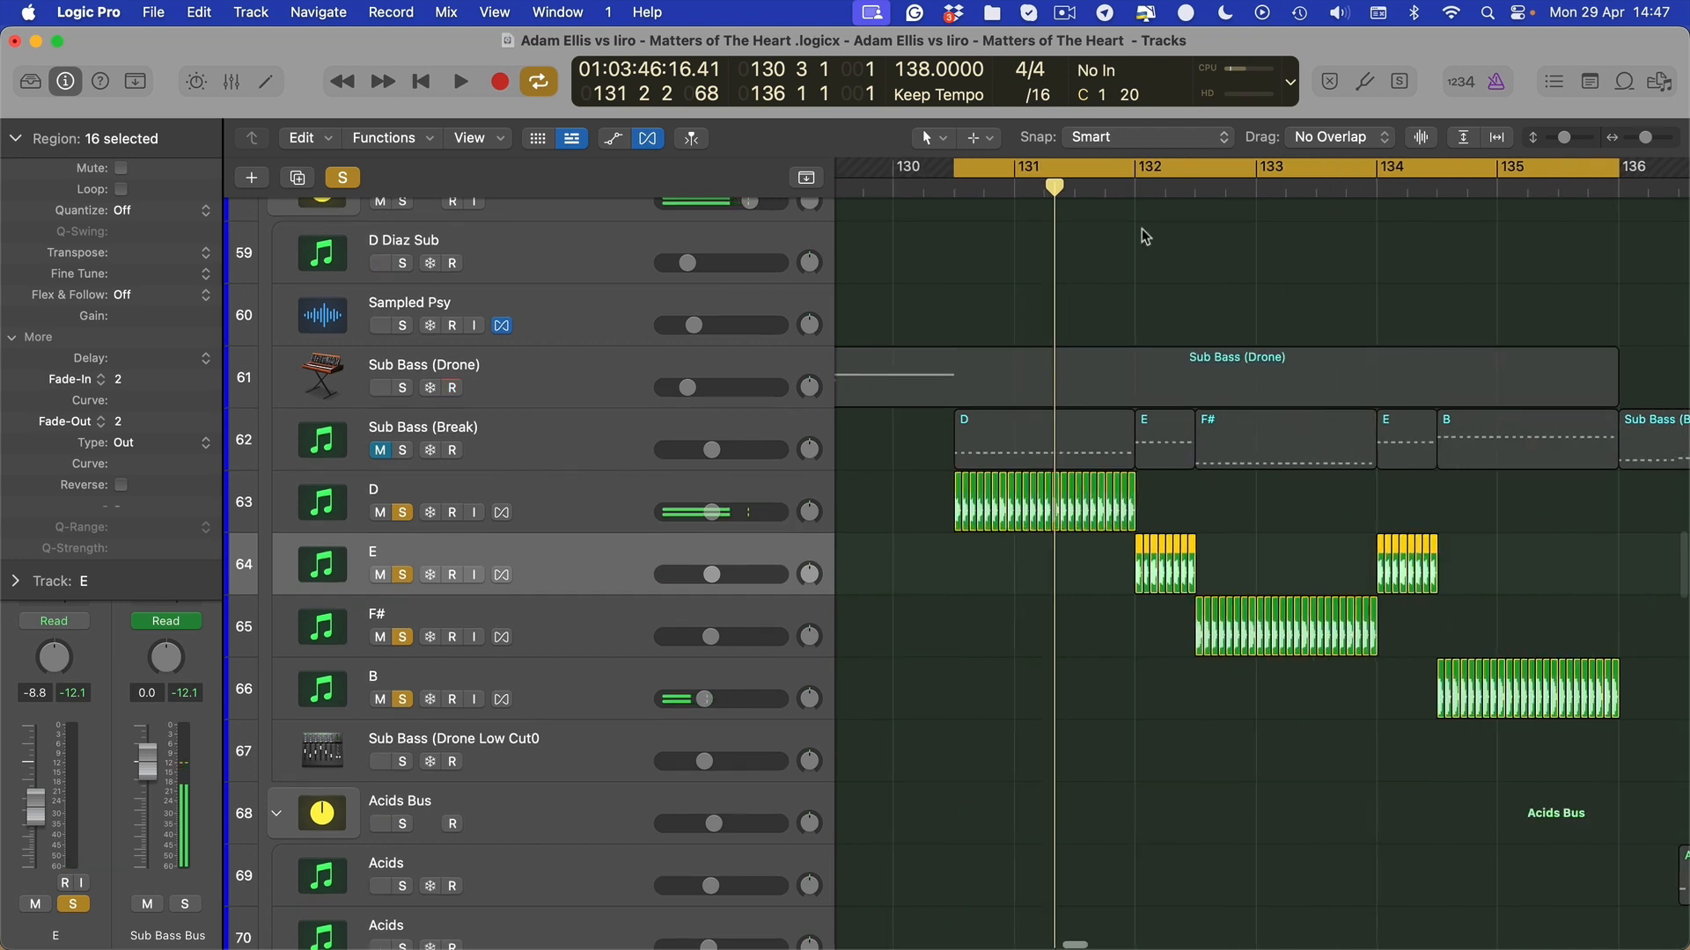
pyautogui.scroll(-3, 1122, 229)
pyautogui.scroll(-2, 1158, 304)
pyautogui.scroll(-4, 1376, 468)
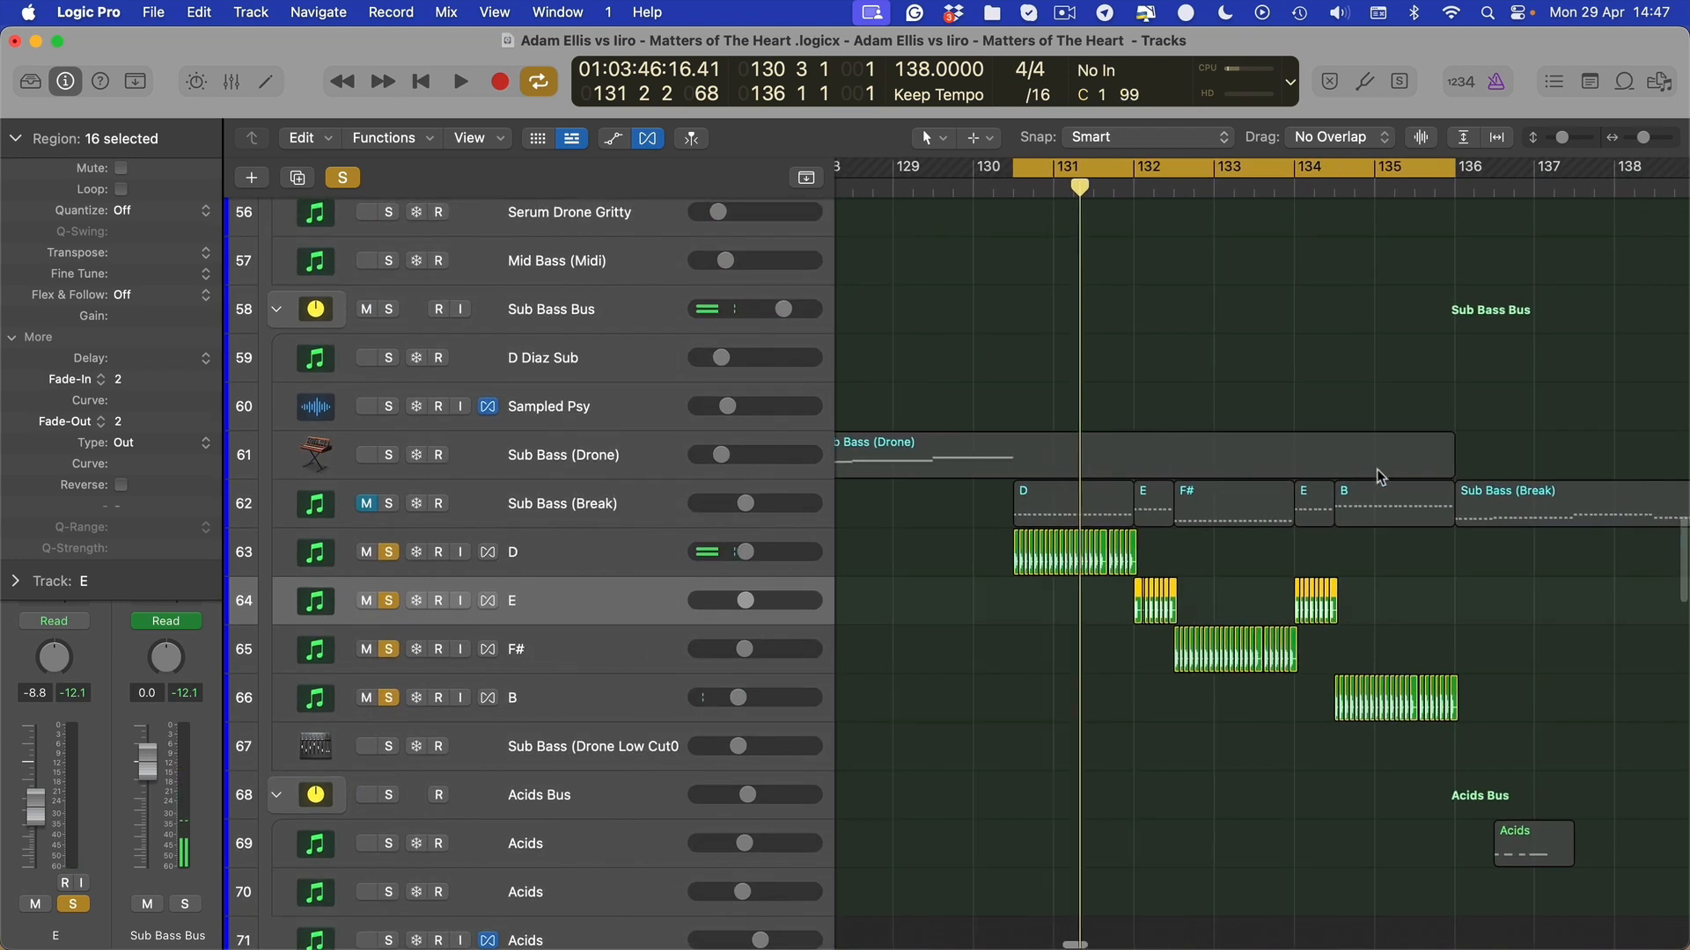
pyautogui.press('space')
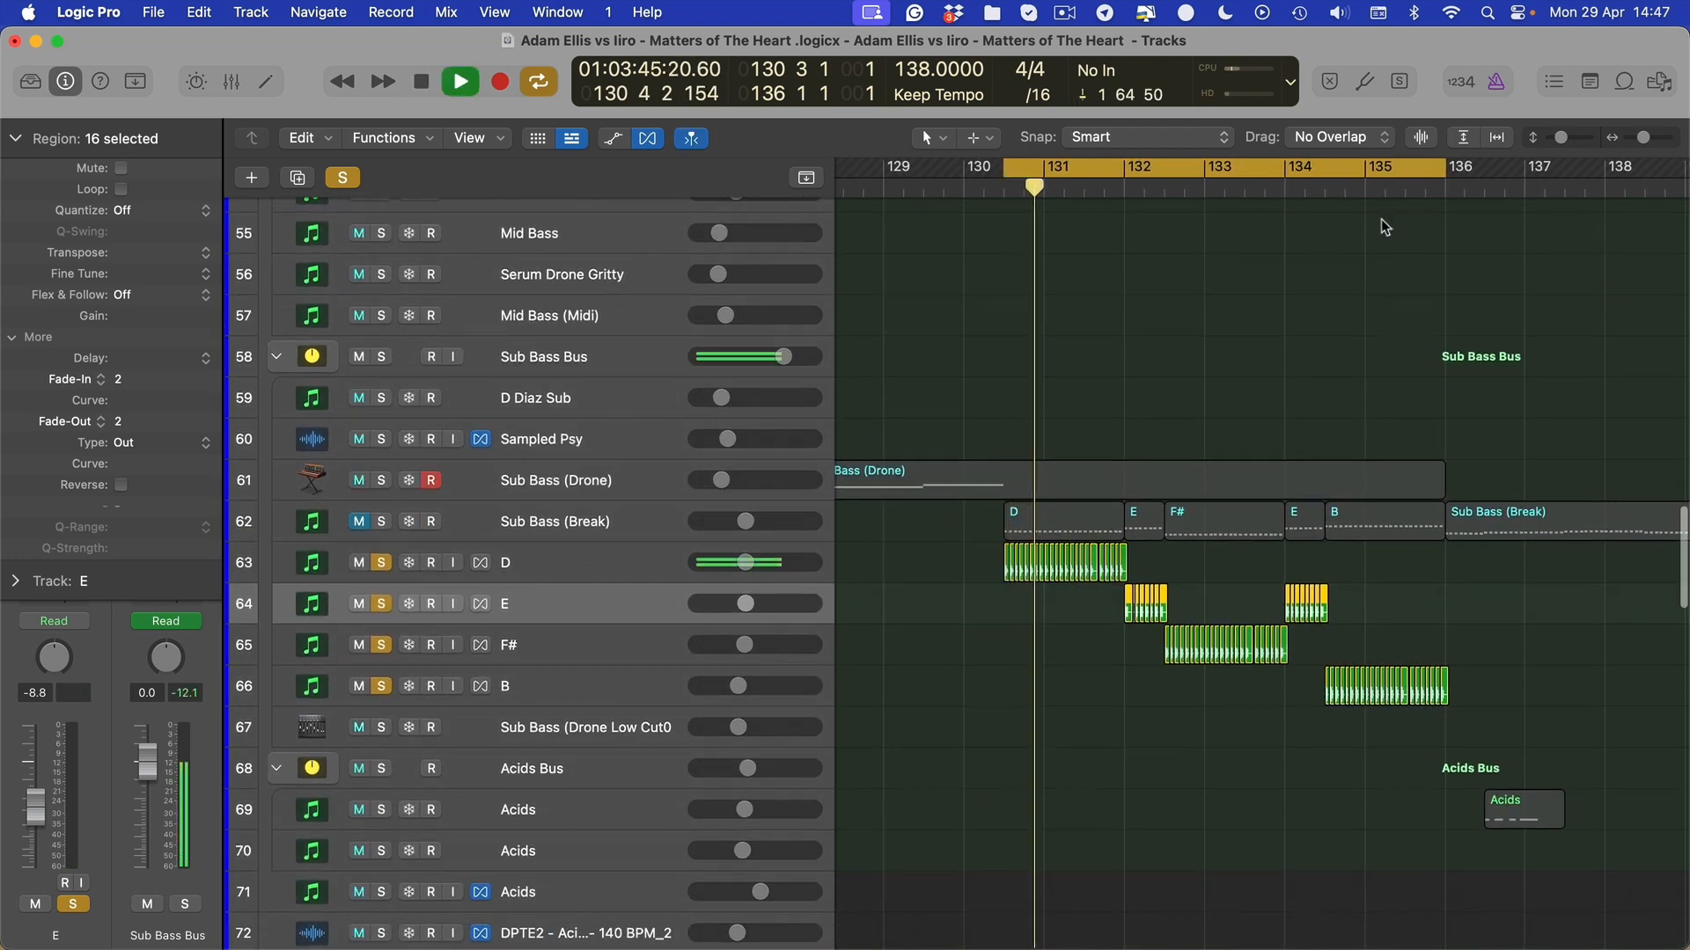
pyautogui.press('space')
# Set the cycle range to eight bars, from 130 3 to 138 3
pyautogui.moveTo(1058, 170); pyautogui.dragTo(1372, 211)
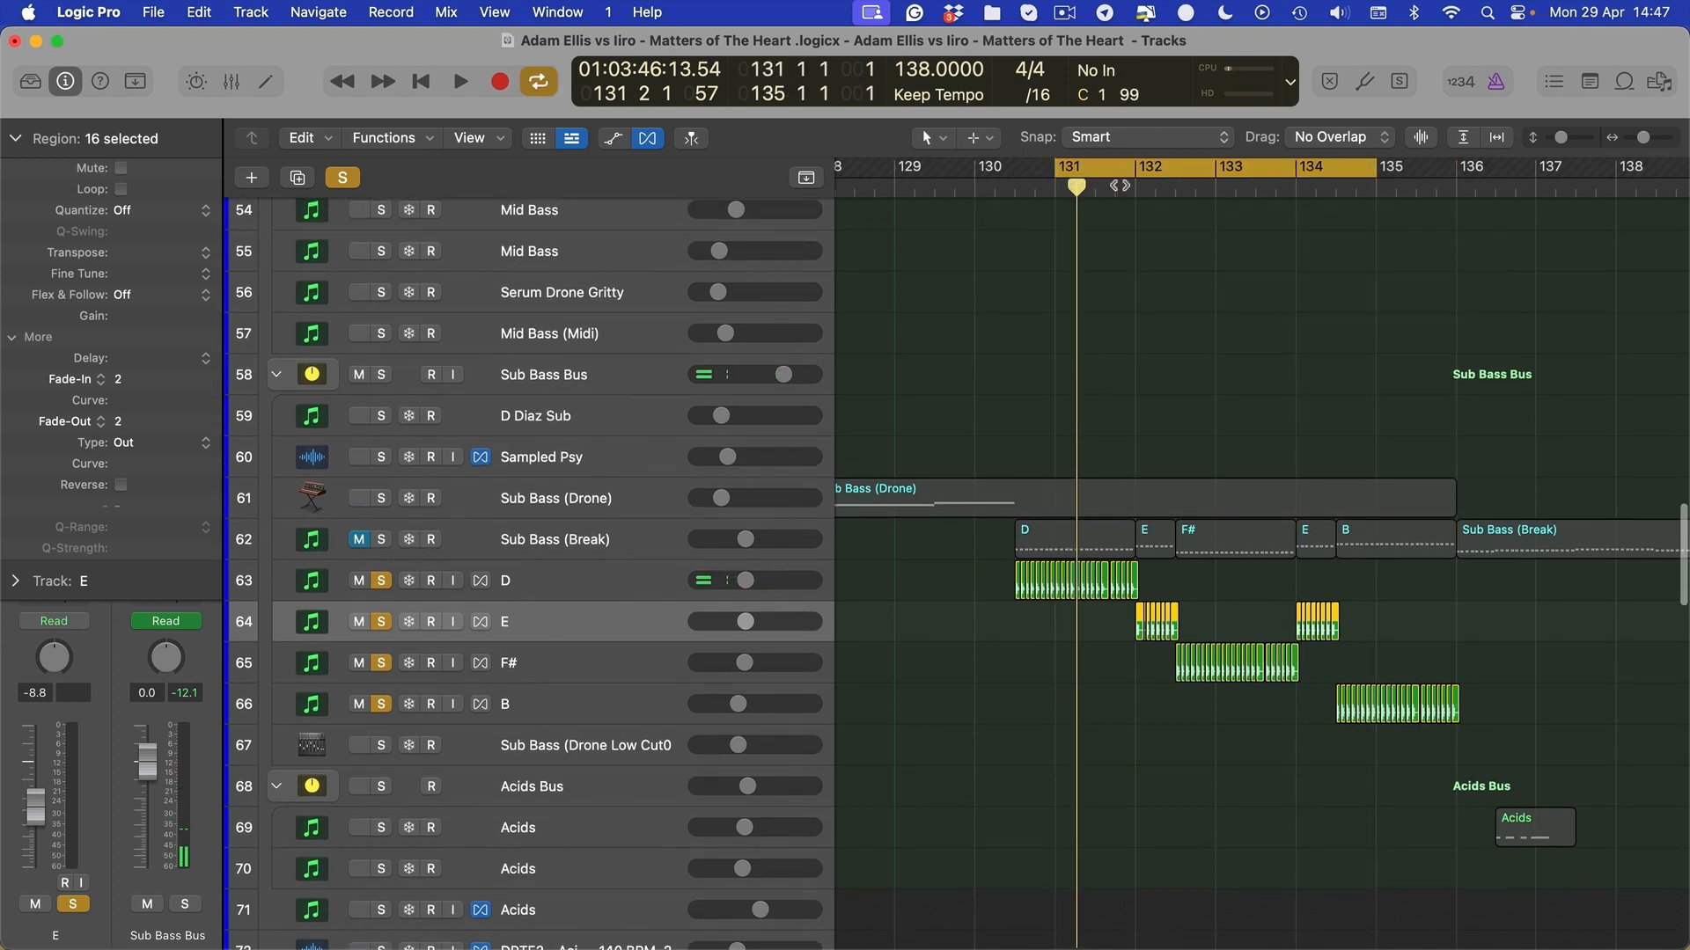
pyautogui.hscroll(-4, 1312, 212)
pyautogui.moveTo(1185, 170); pyautogui.dragTo(1437, 181)
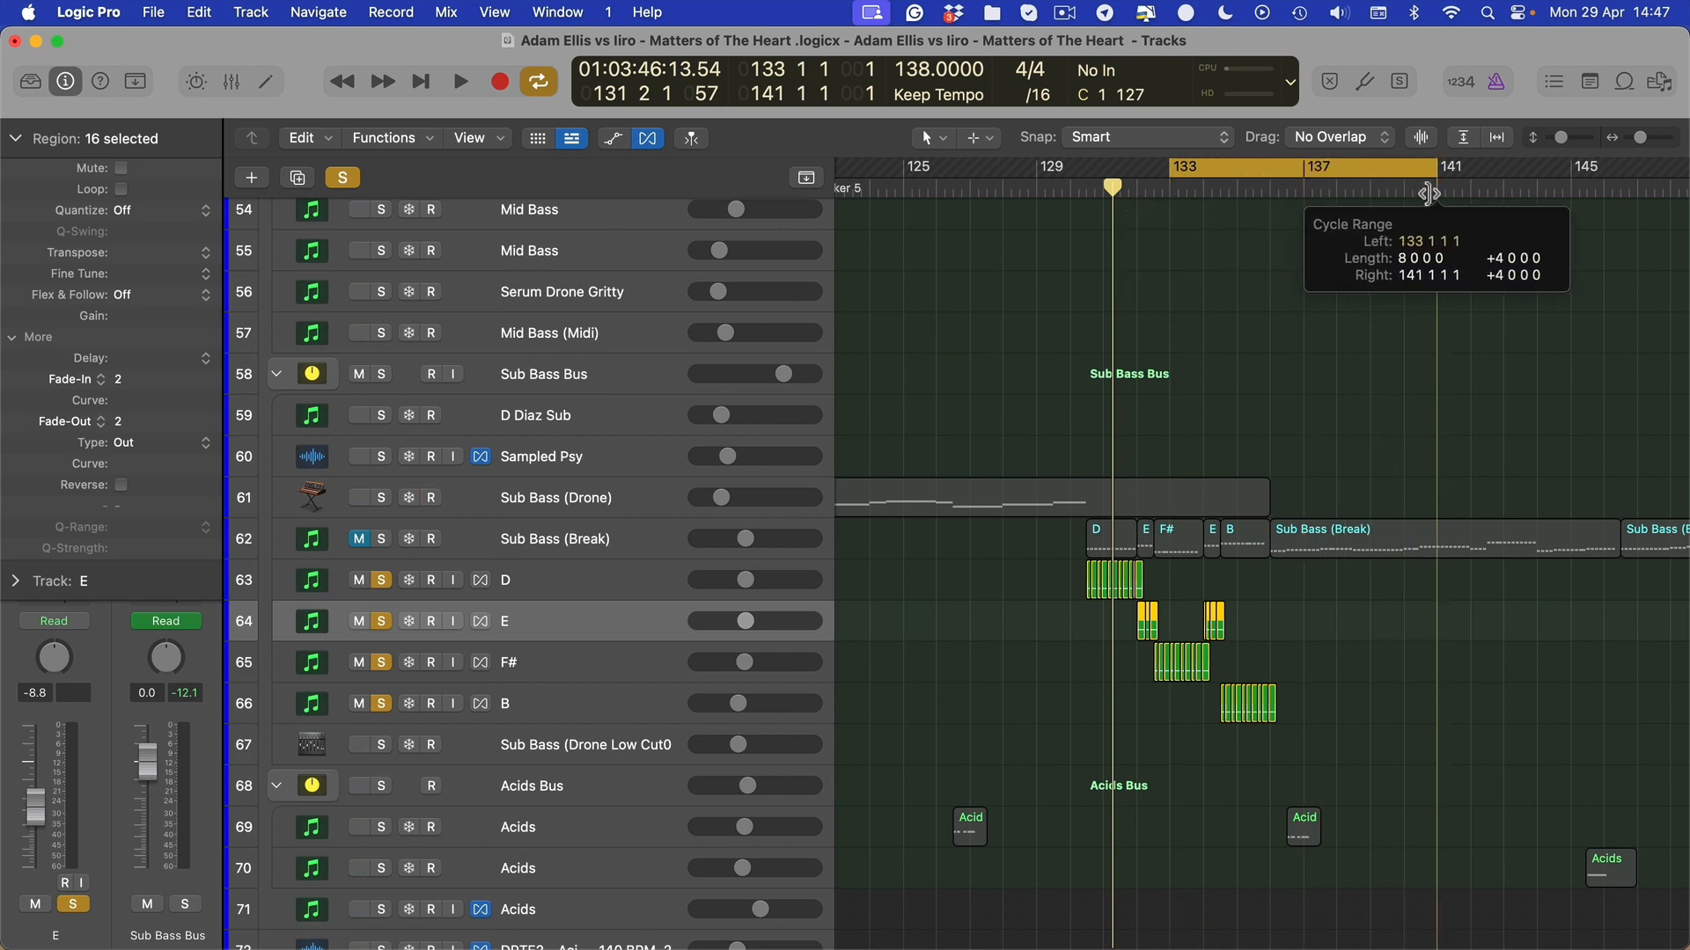
pyautogui.moveTo(1261, 170); pyautogui.dragTo(1177, 170)
pyautogui.hscroll(4, 1207, 192)
pyautogui.hscroll(-5, 1223, 202)
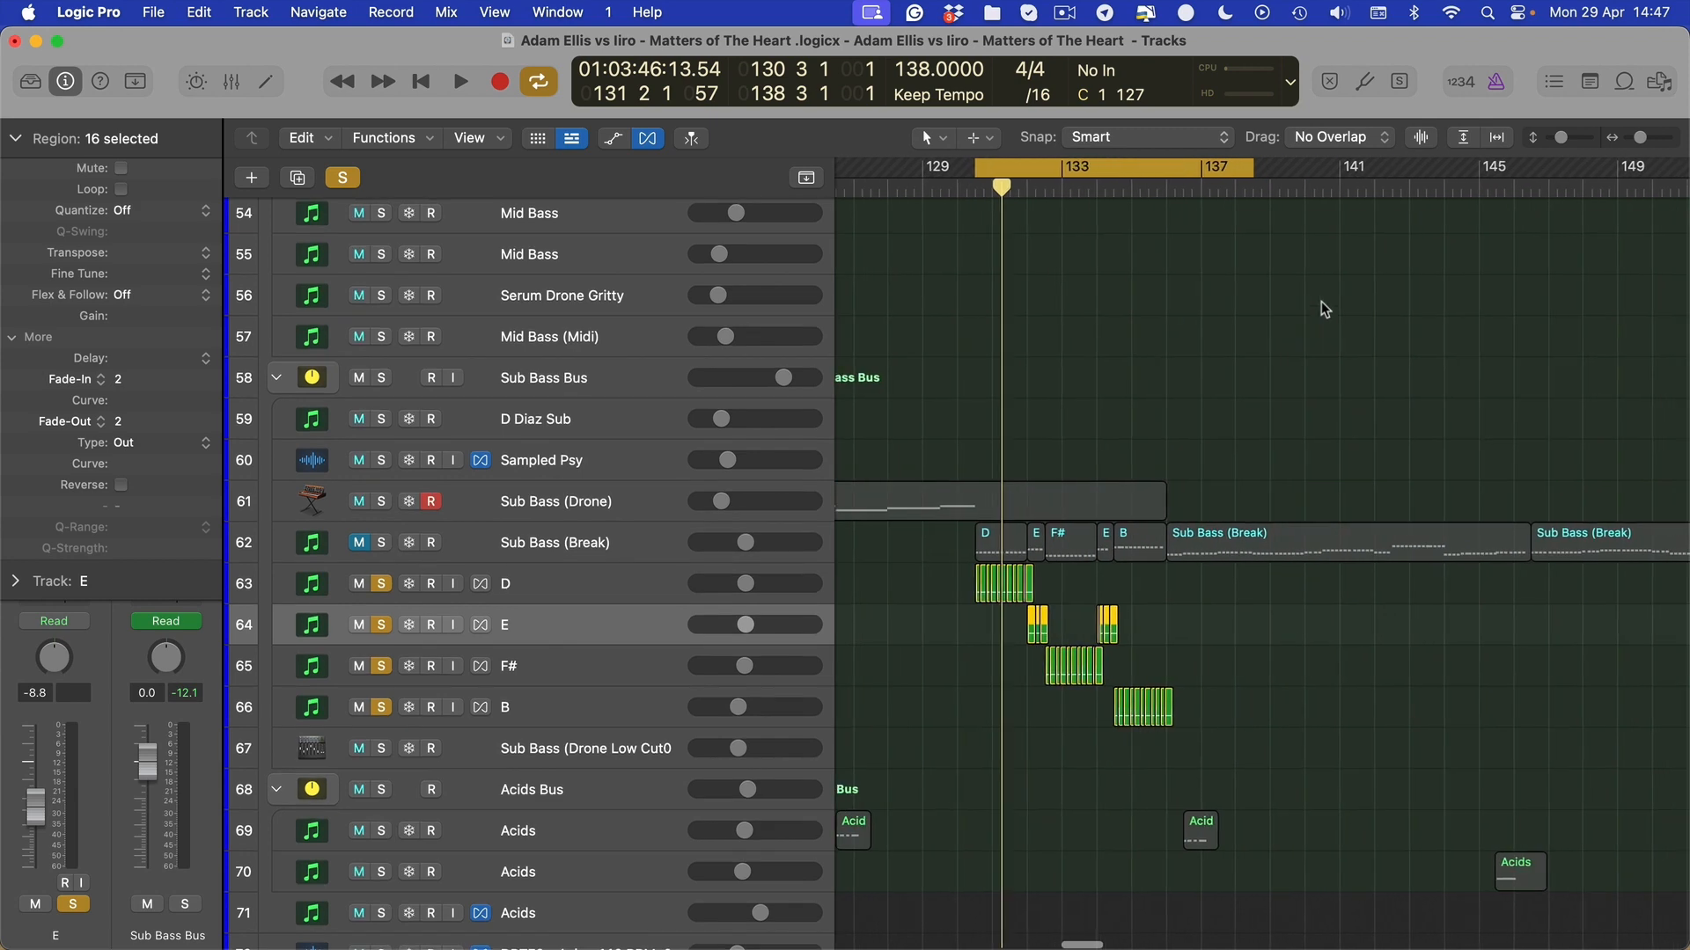
pyautogui.hscroll(2, 1324, 312)
# Mute and unsolo the D, E, F# and B audio tracks, and solo the unmuted original Sub Bass (Break) track
pyautogui.moveTo(357, 552); pyautogui.dragTo(373, 583)
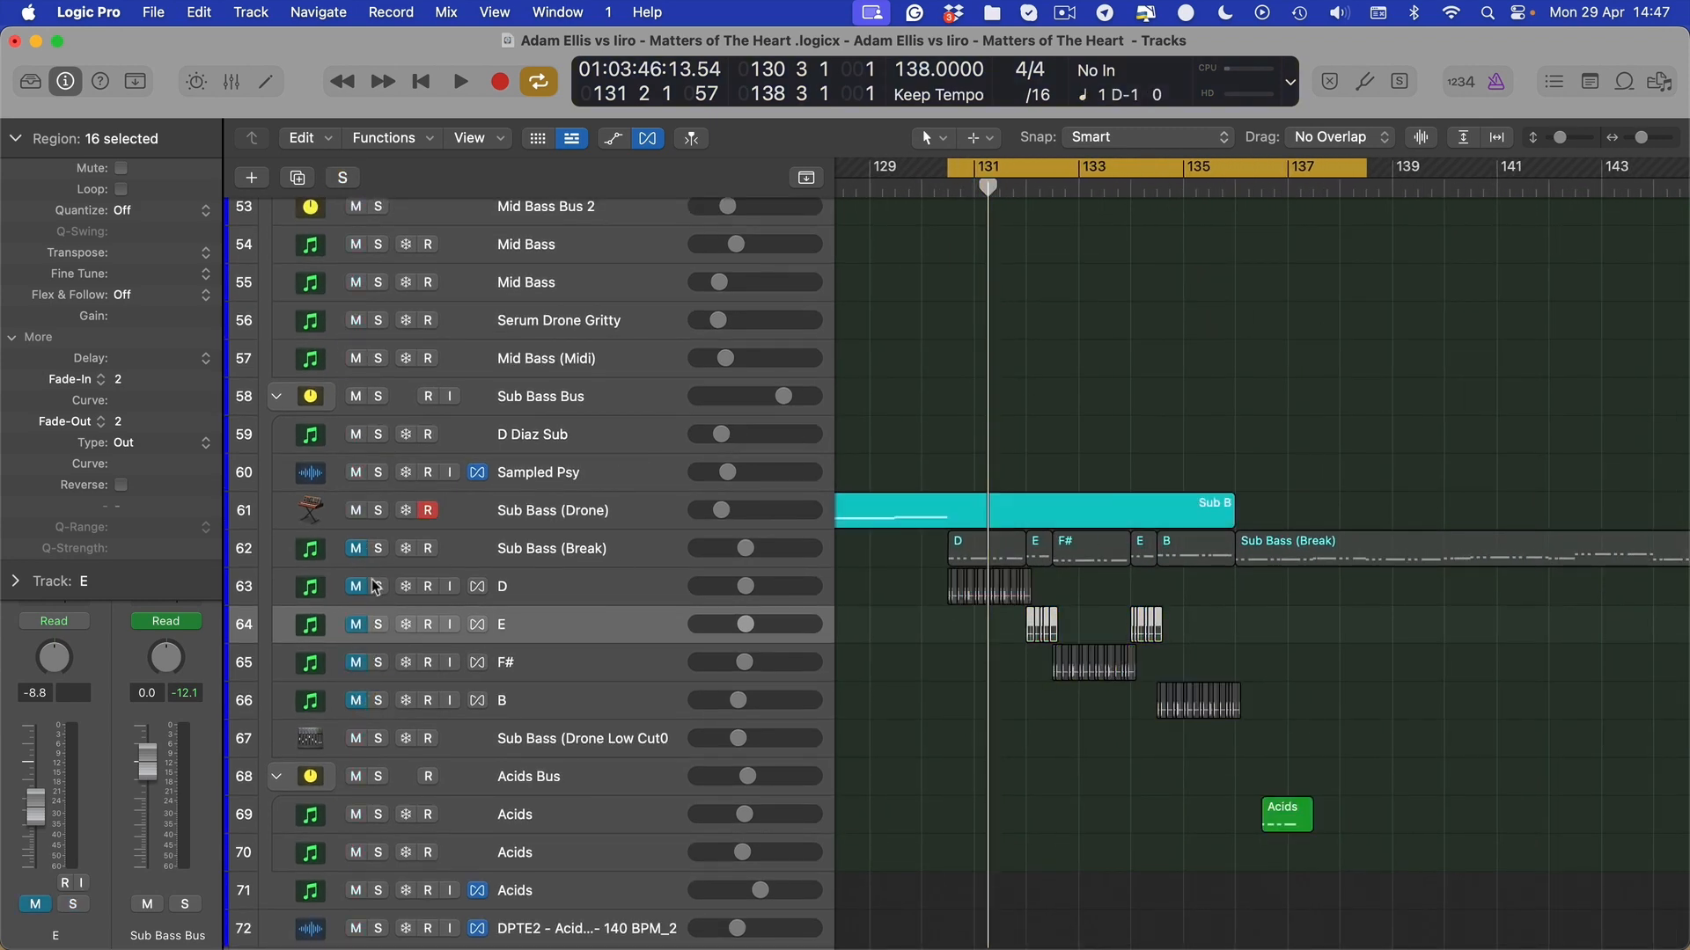
pyautogui.click(384, 524)
pyautogui.click(378, 546)
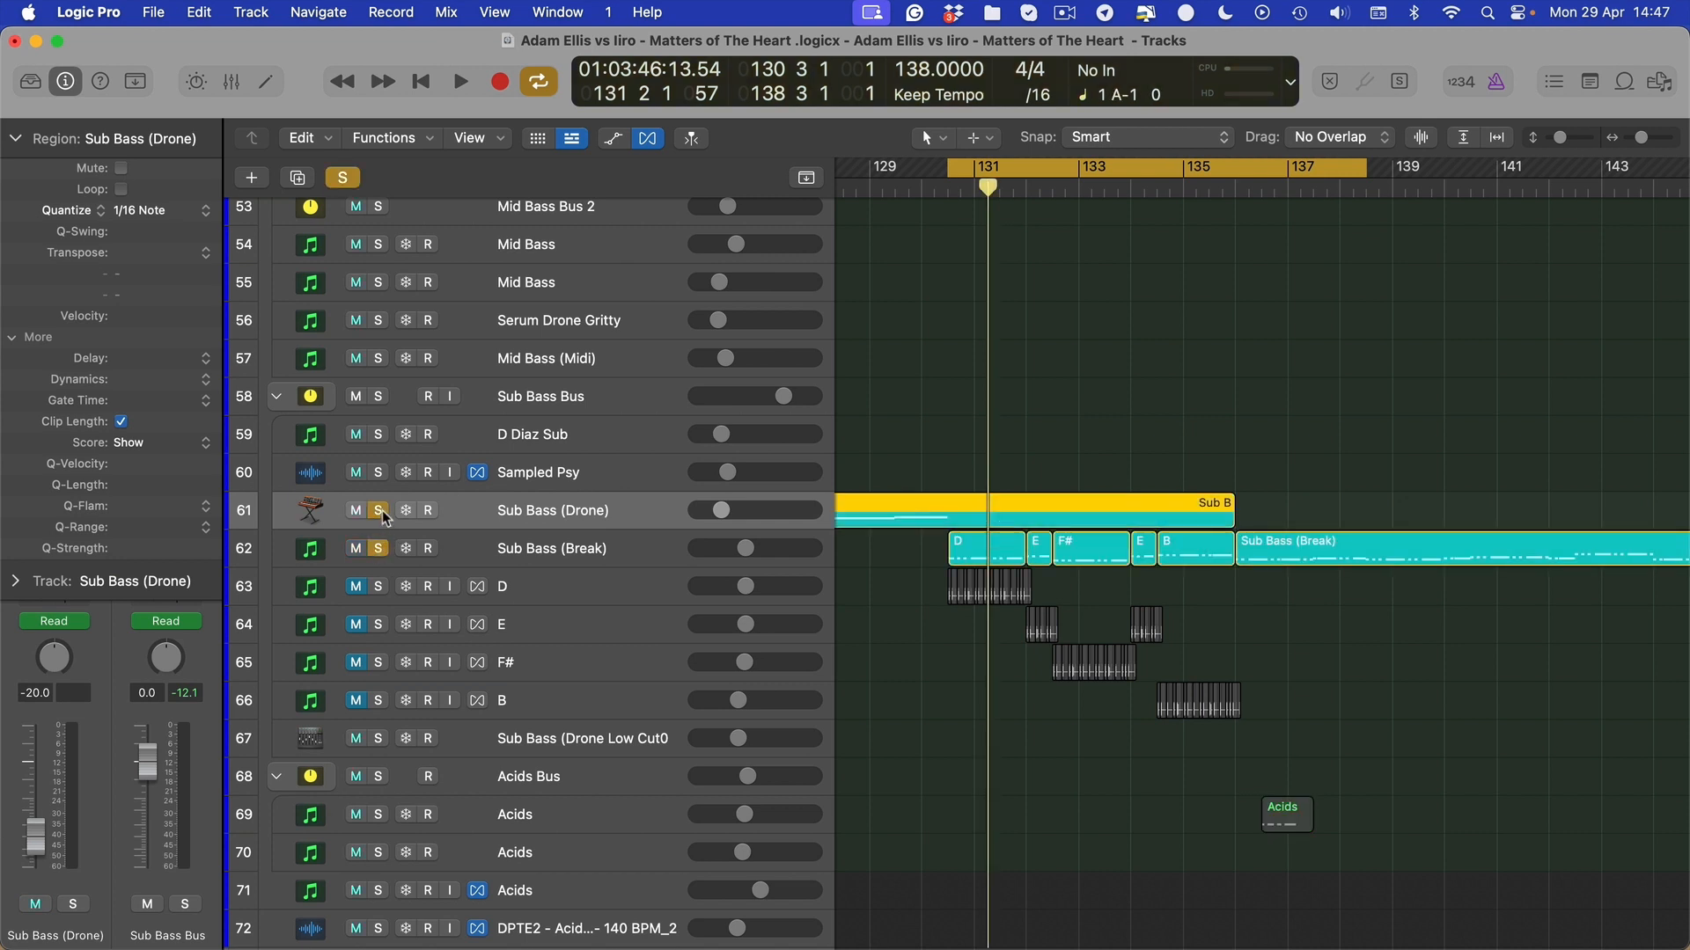
pyautogui.press('super+Right')
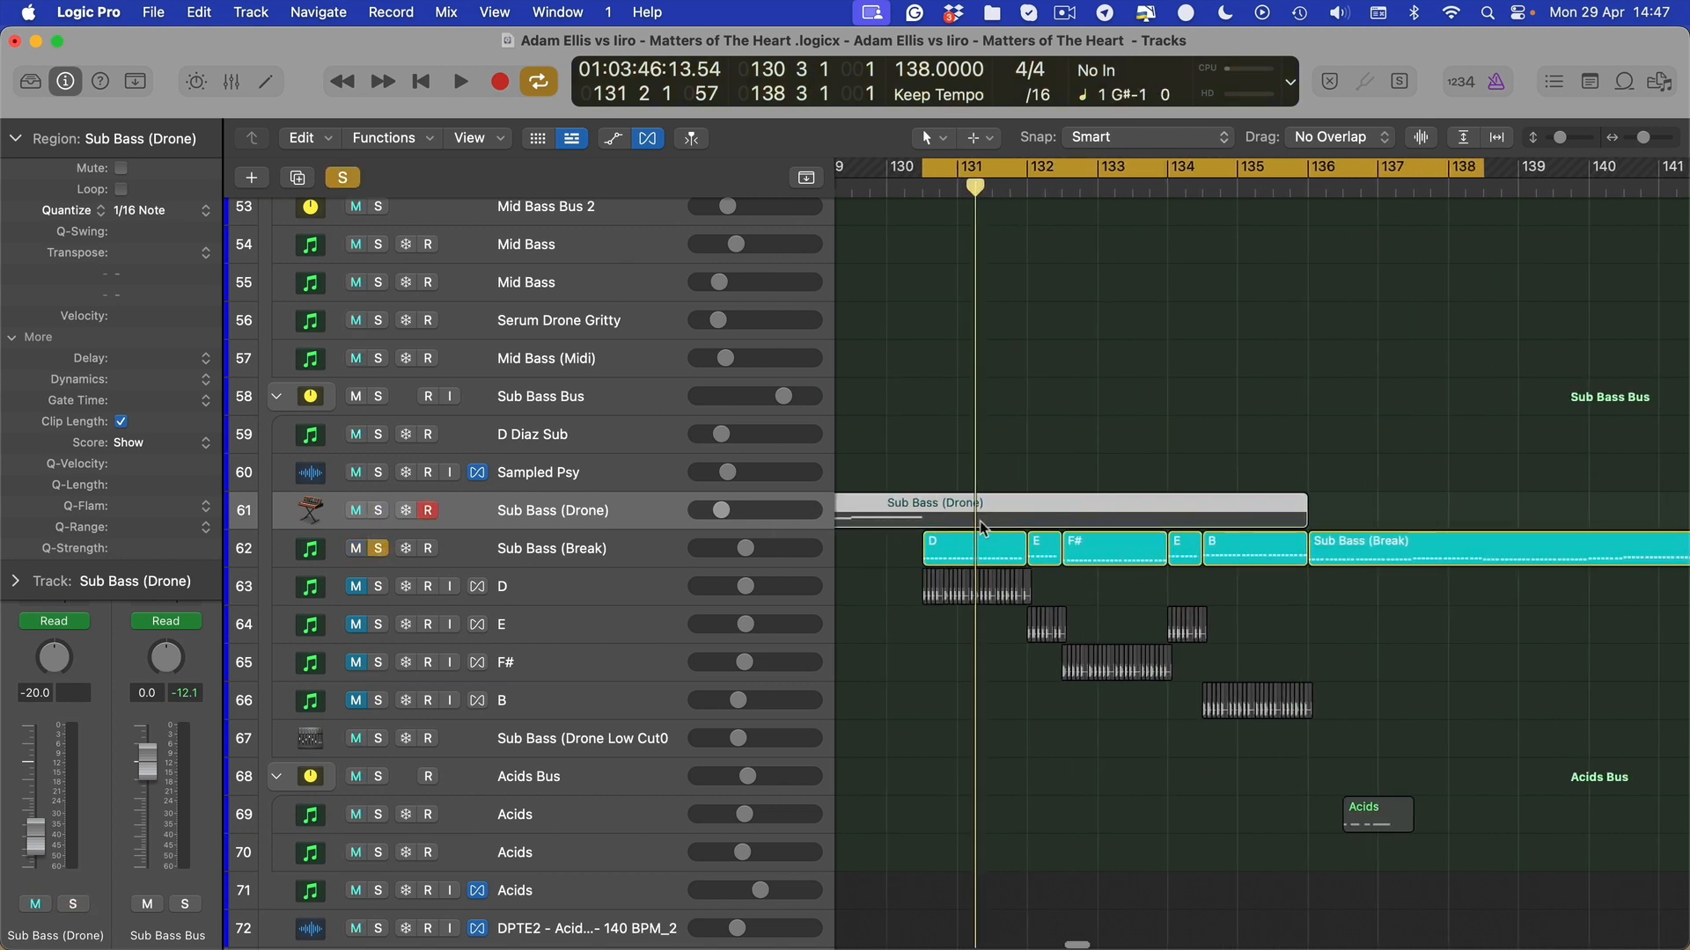
# Play the original Sub Bass (Break) part on its own over the cycle range and check its output level
pyautogui.press('space')
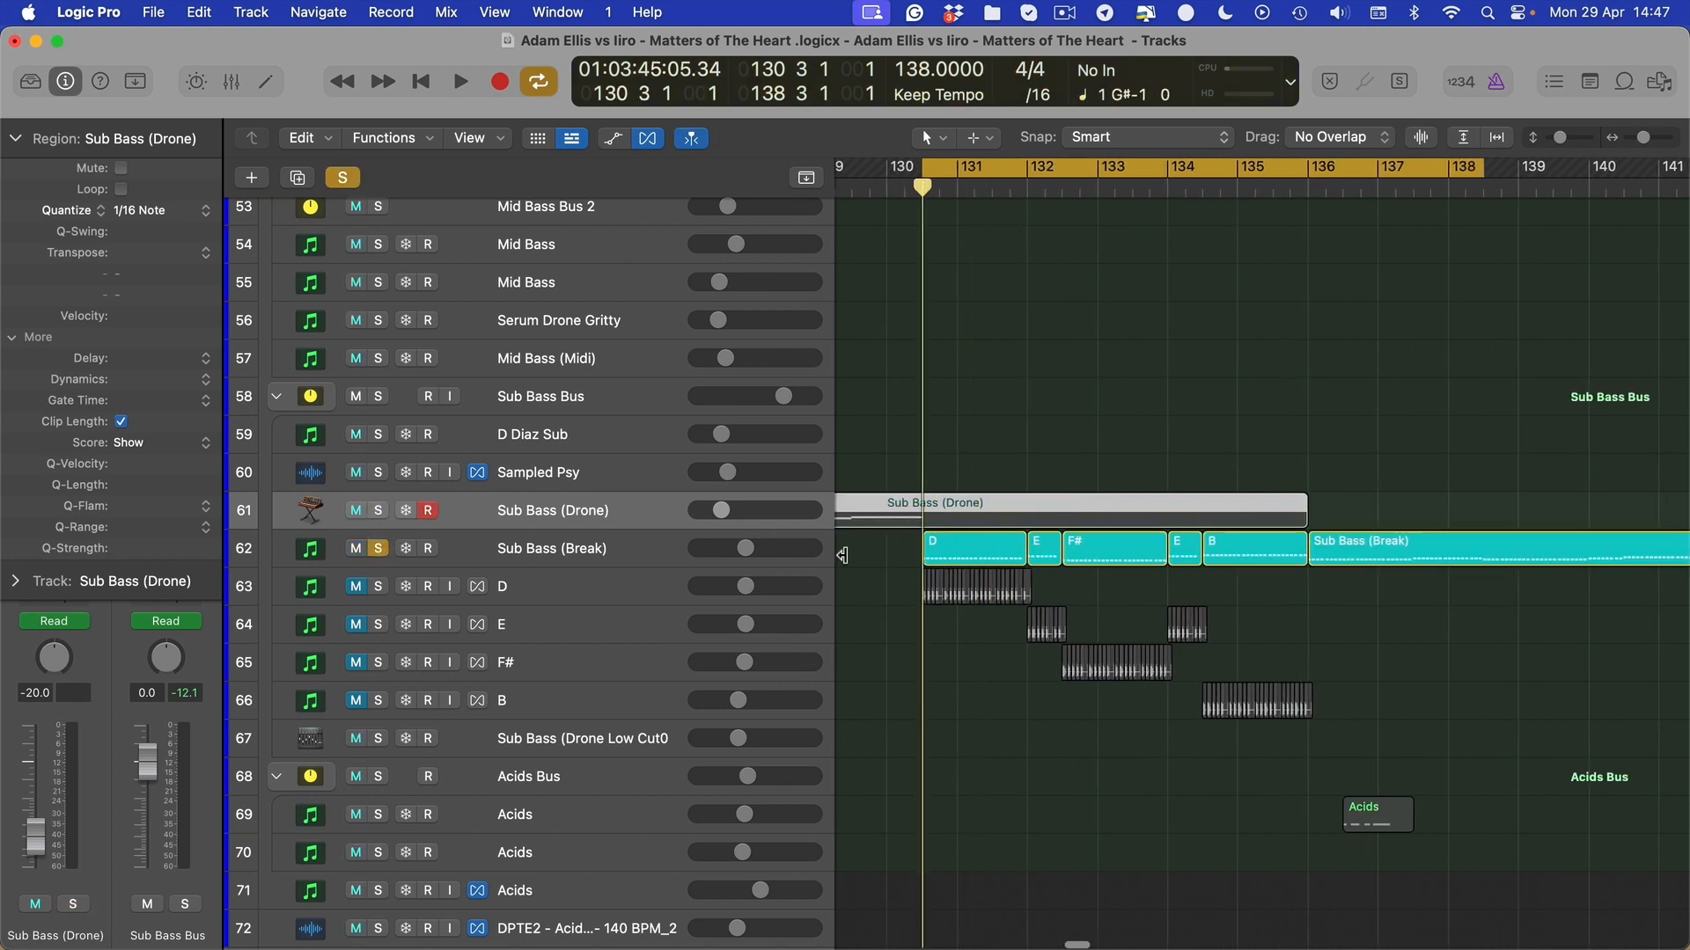
pyautogui.press('space')
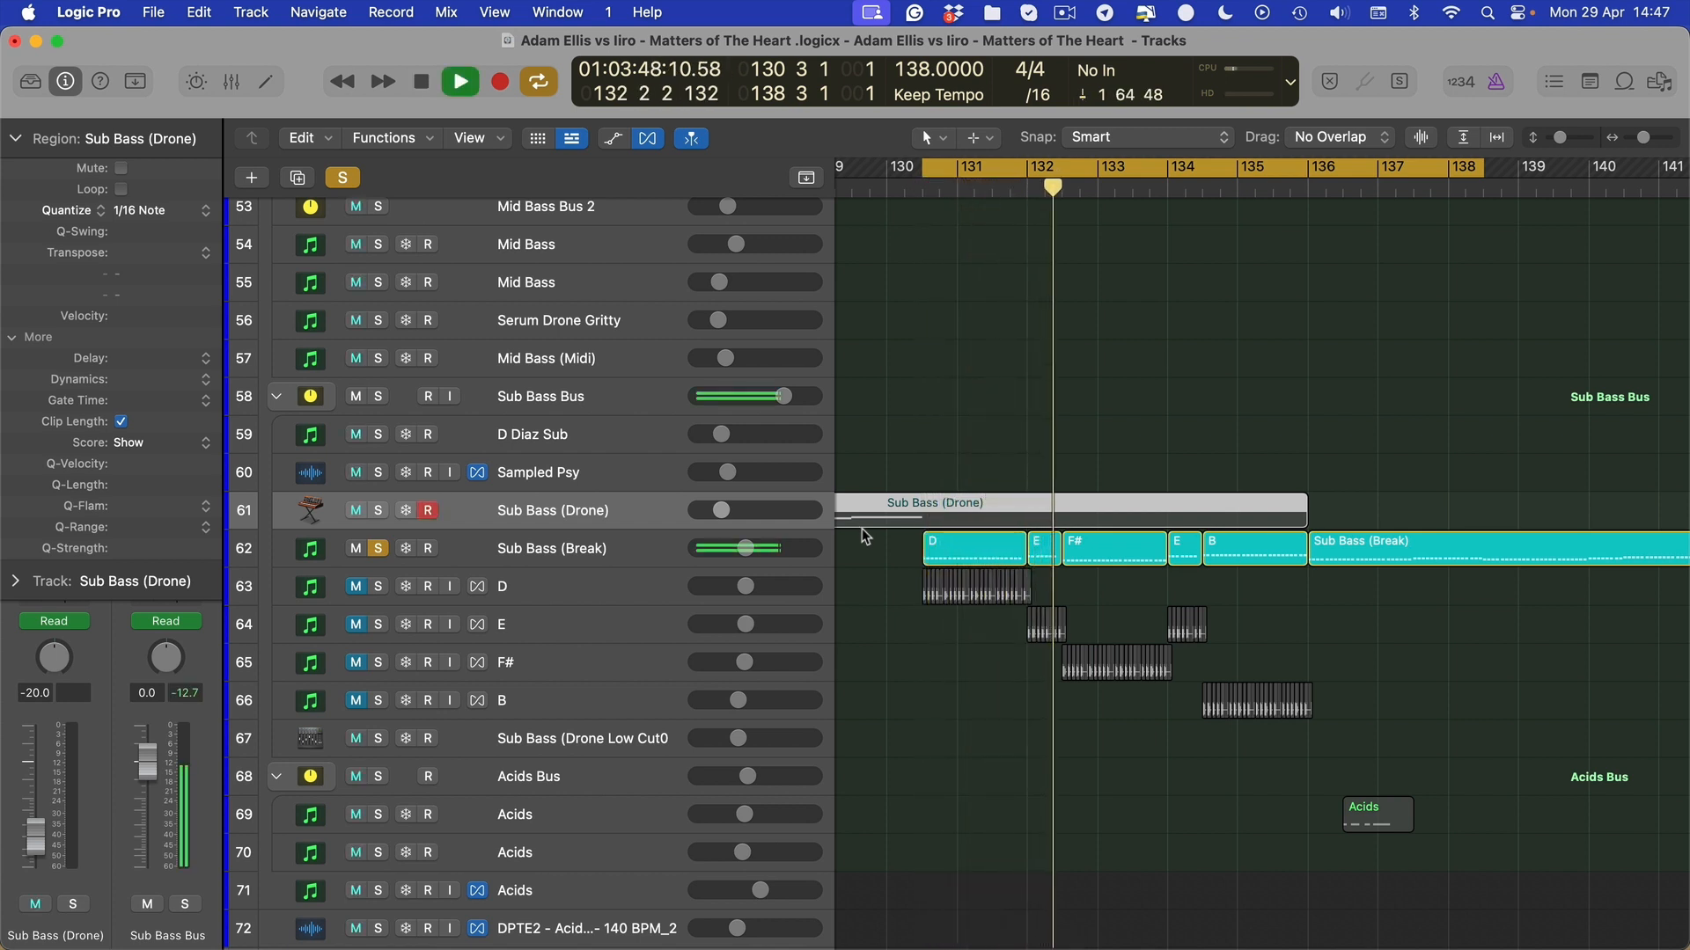
pyautogui.scroll(10, 880, 546)
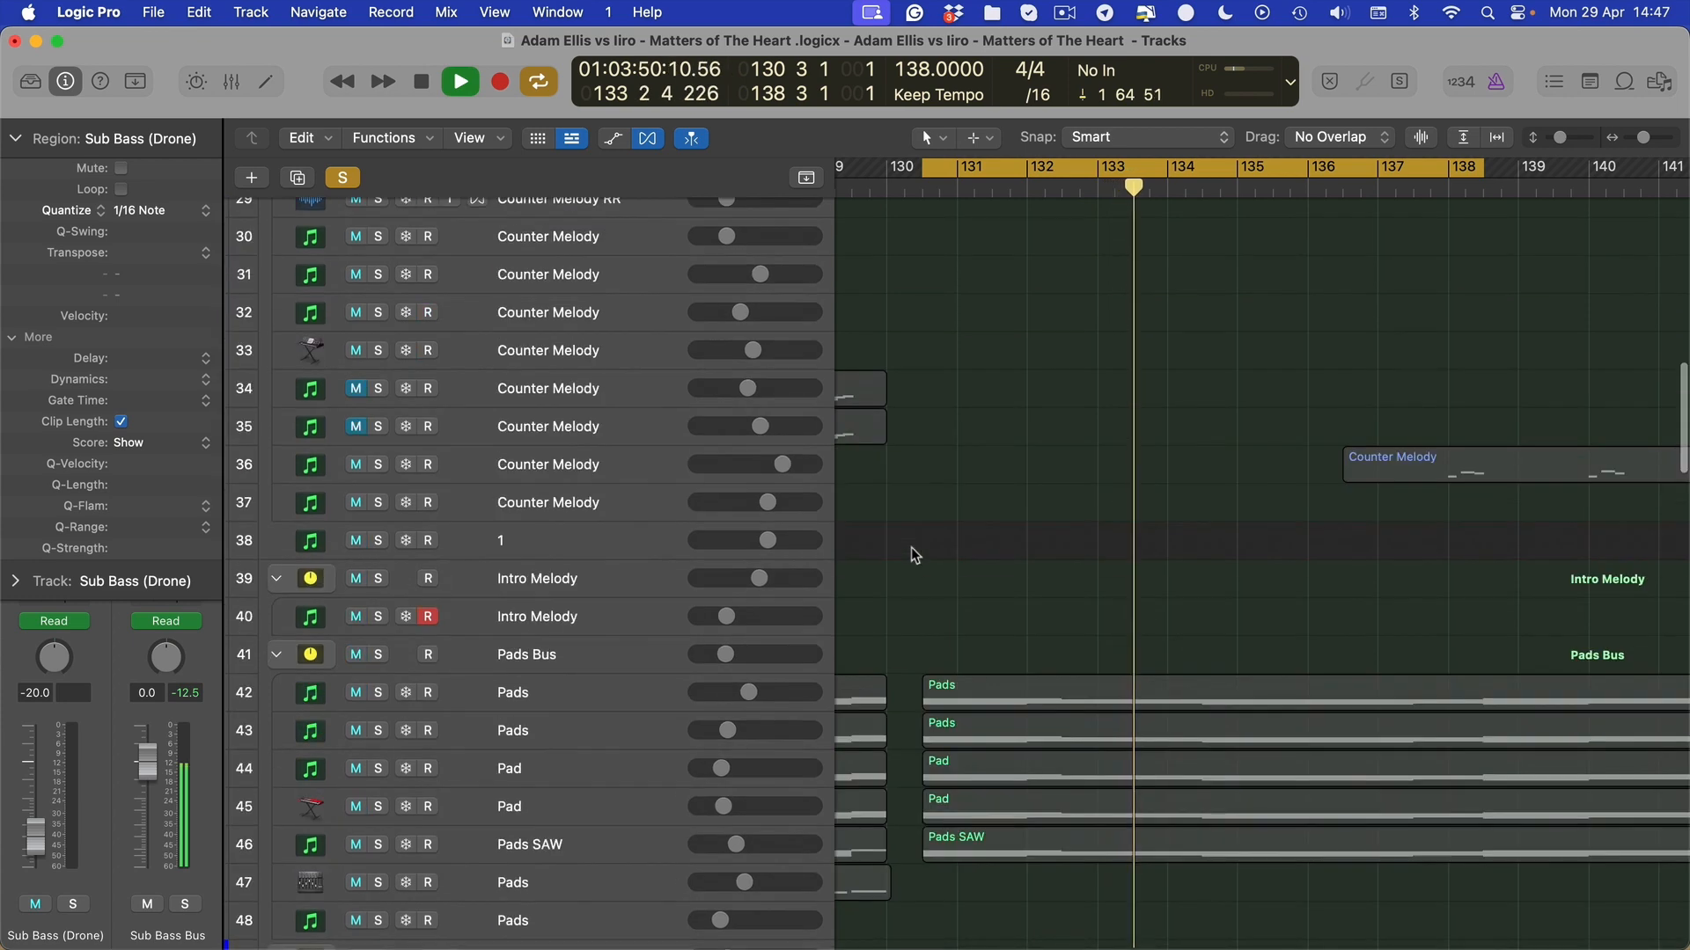
pyautogui.press('space')
# Solo the Pads Bus and Leads Bus alongside the original Sub Bass (Break) and play them together
pyautogui.click(377, 655)
pyautogui.scroll(8, 748, 805)
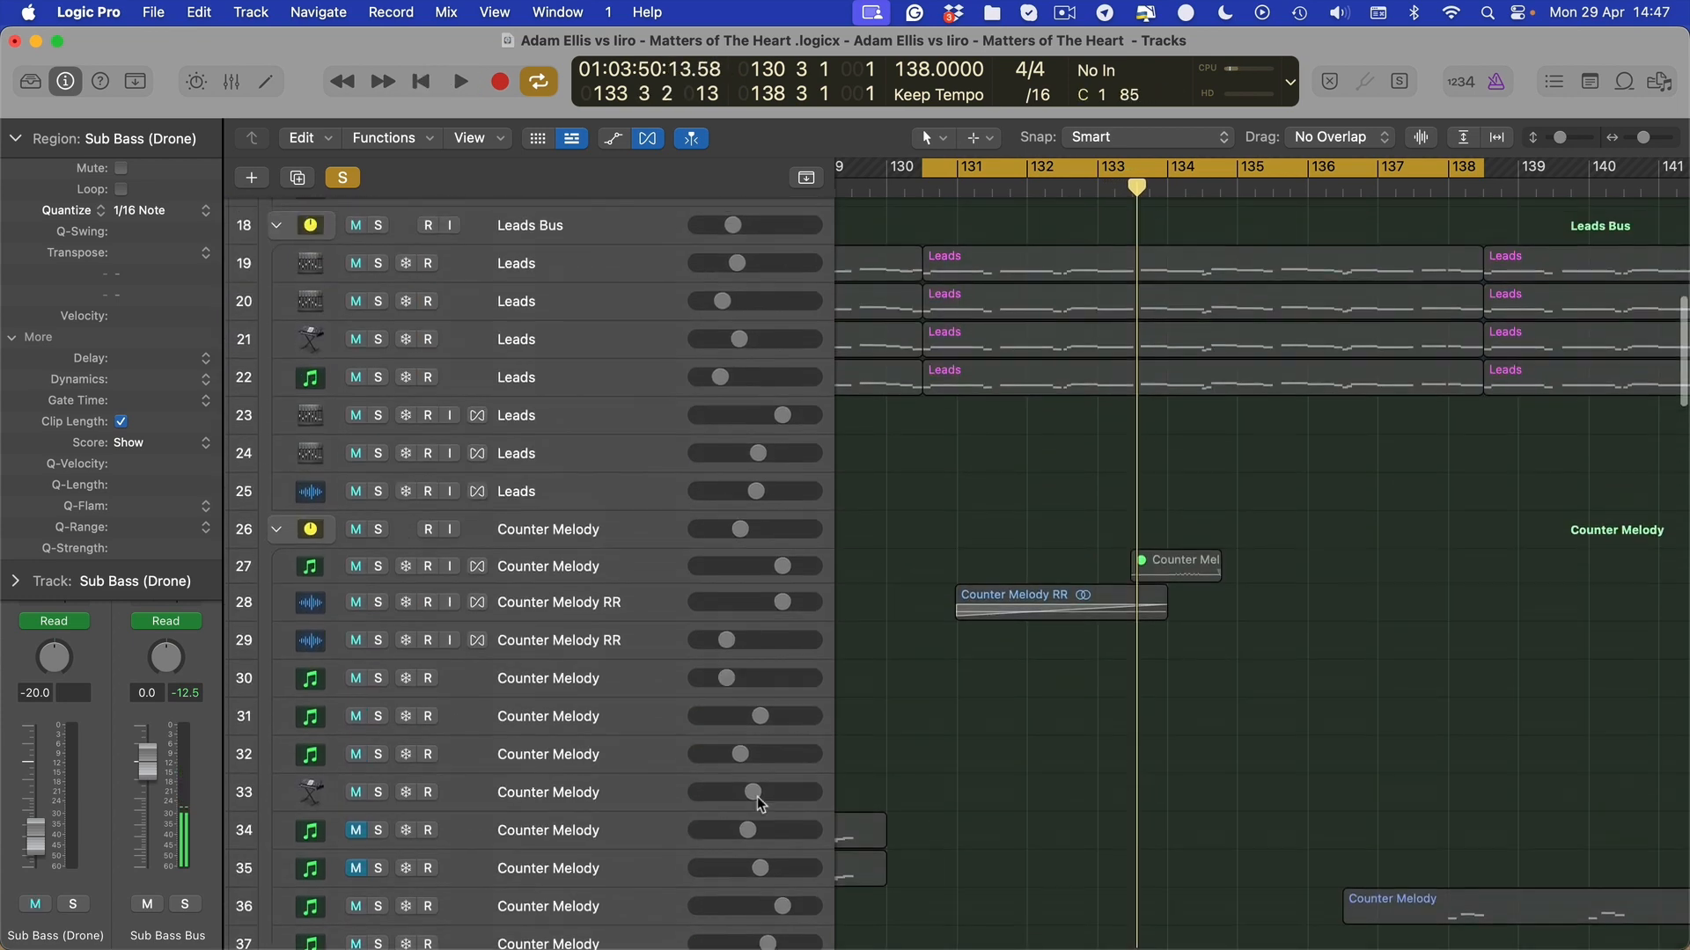
pyautogui.click(378, 358)
pyautogui.press('space')
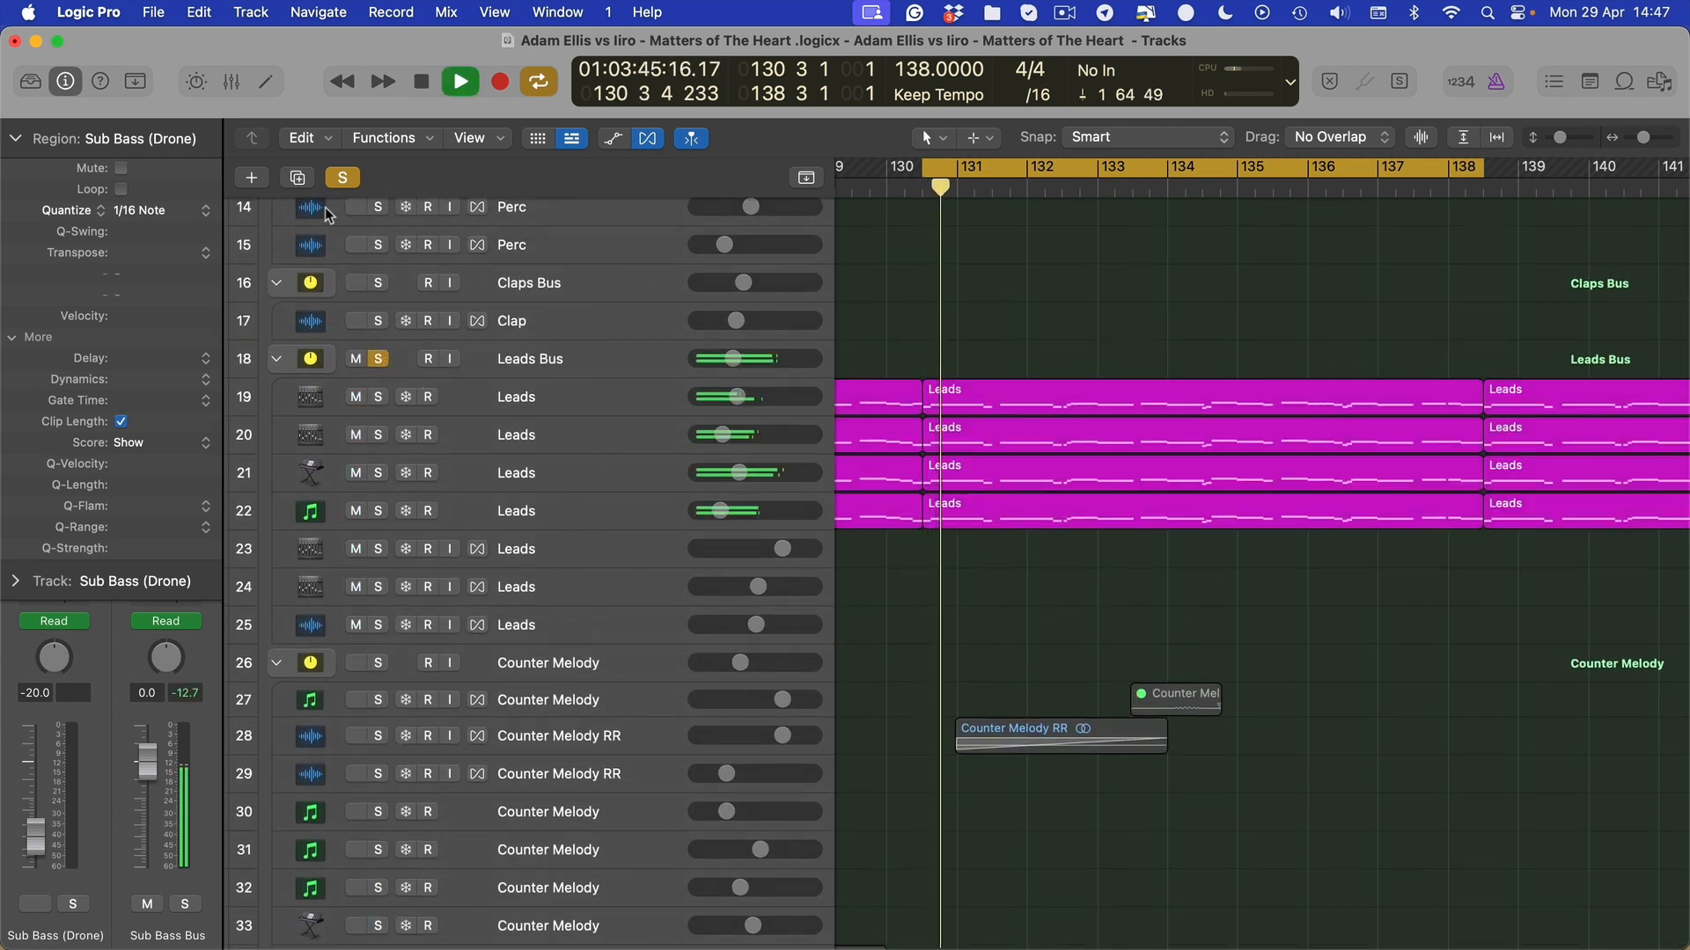
pyautogui.scroll(-12, 799, 563)
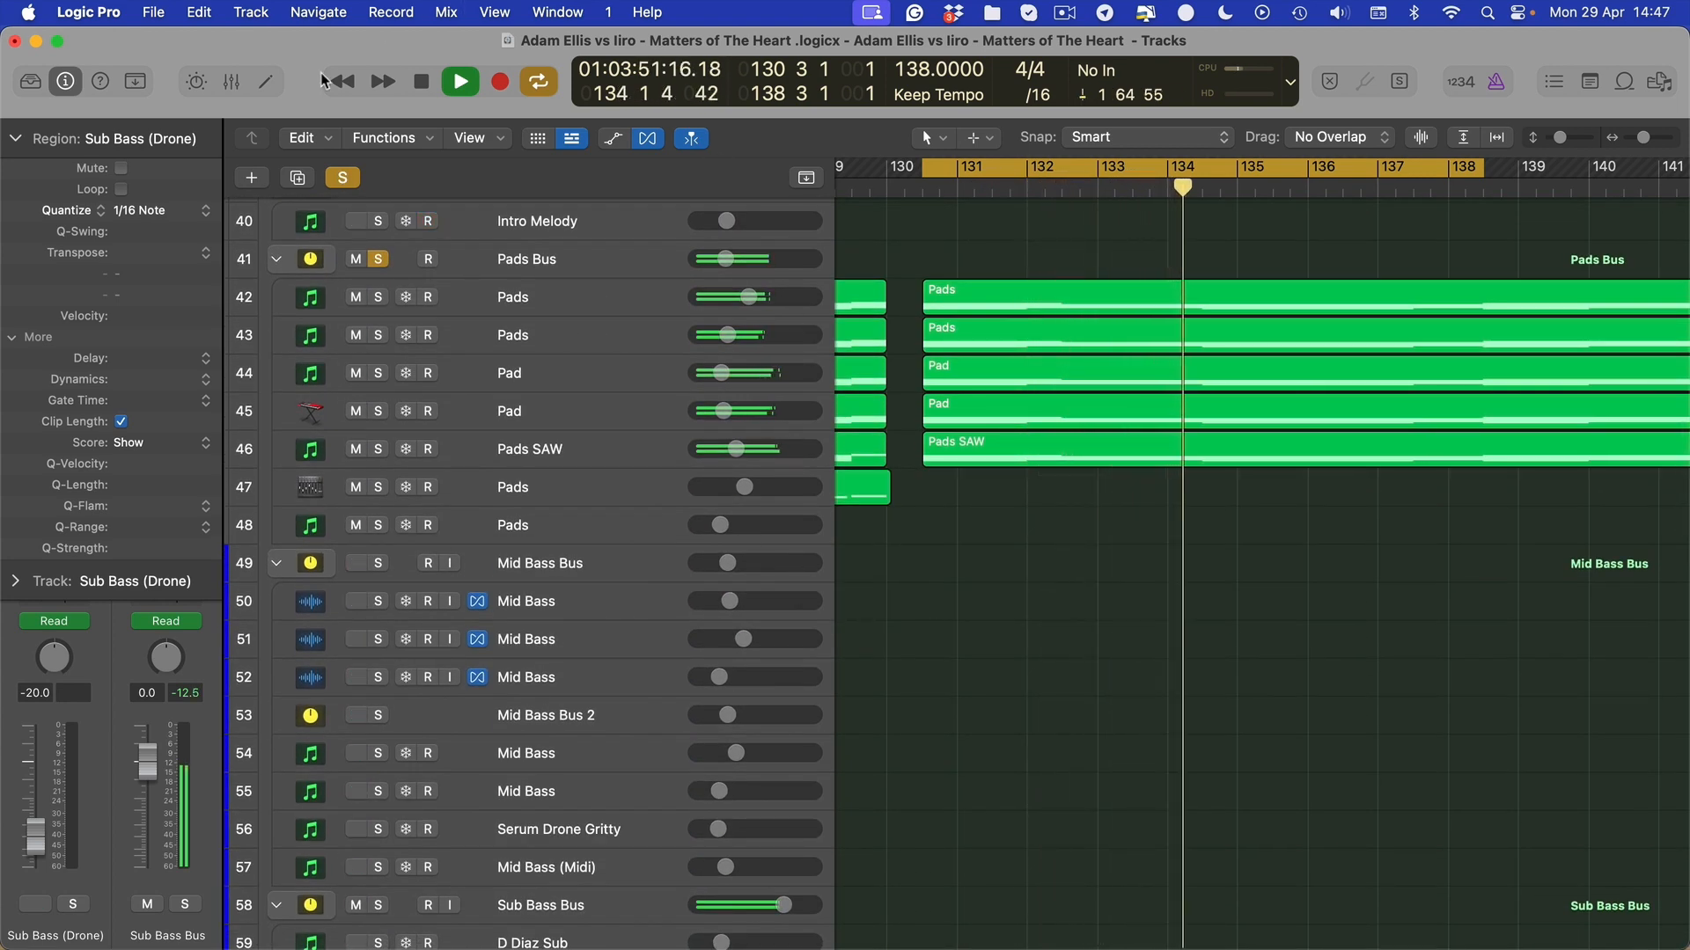
pyautogui.scroll(-4, 1084, 394)
pyautogui.scroll(-8, 1059, 336)
pyautogui.scroll(2, 1118, 352)
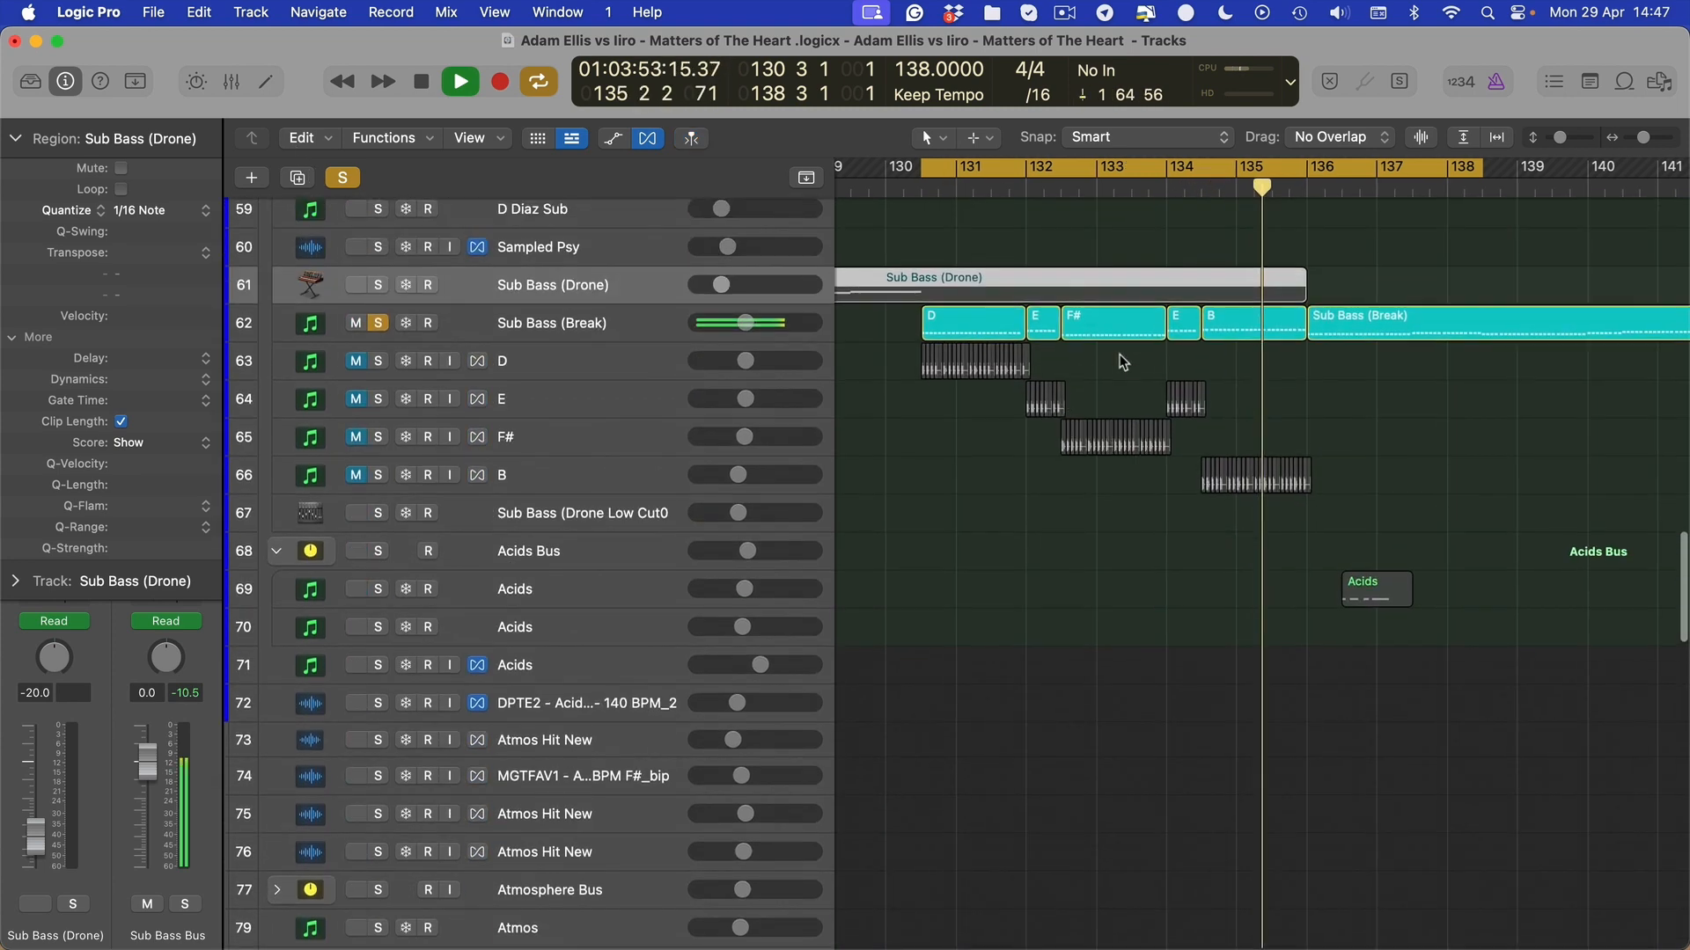
# Clear all solos and play the full mix with the original Sub Bass (Break) from about bar 128
pyautogui.hscroll(-4, 1010, 195)
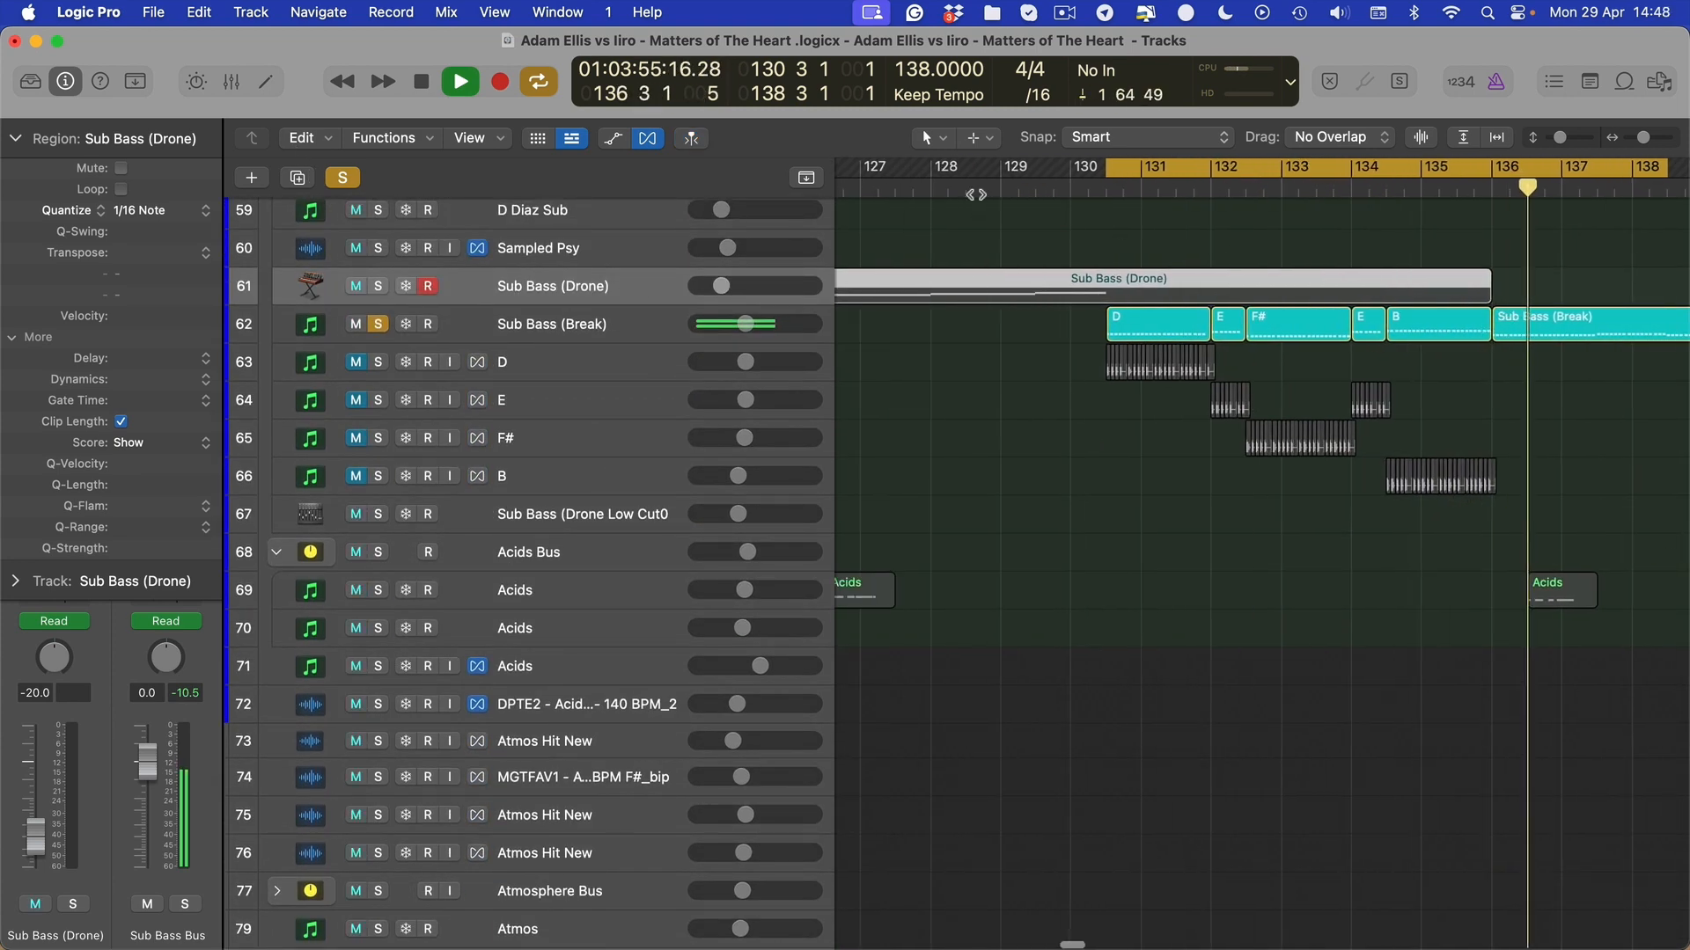
pyautogui.click(973, 195)
pyautogui.click(342, 178)
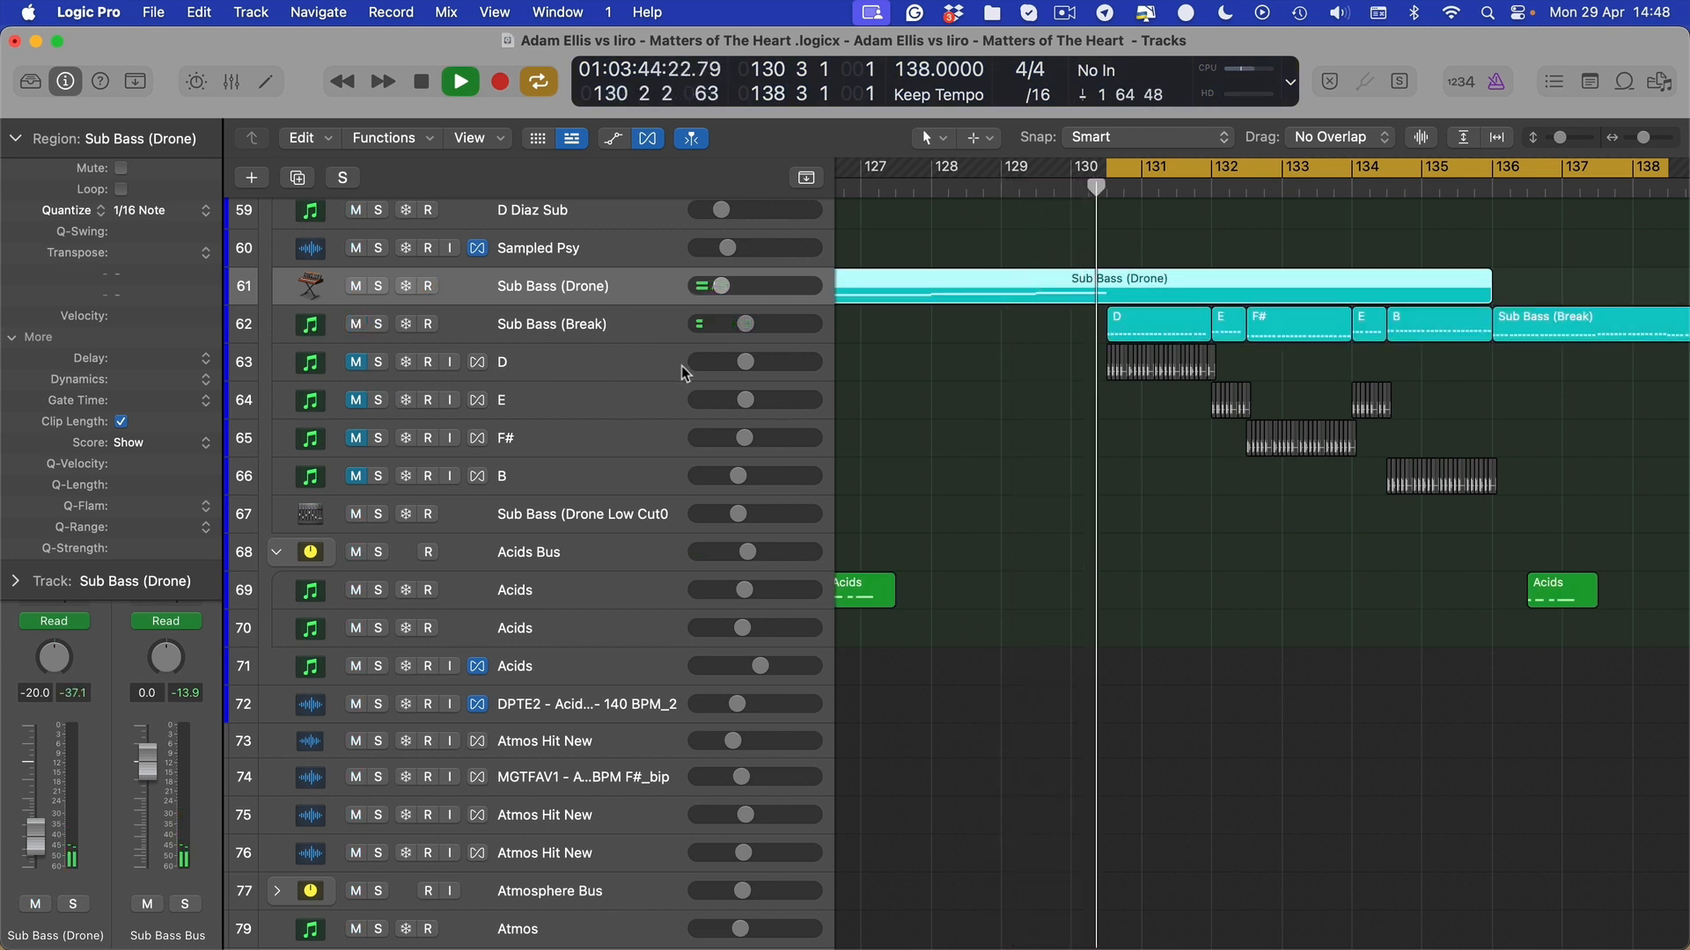
pyautogui.hscroll(2, 849, 384)
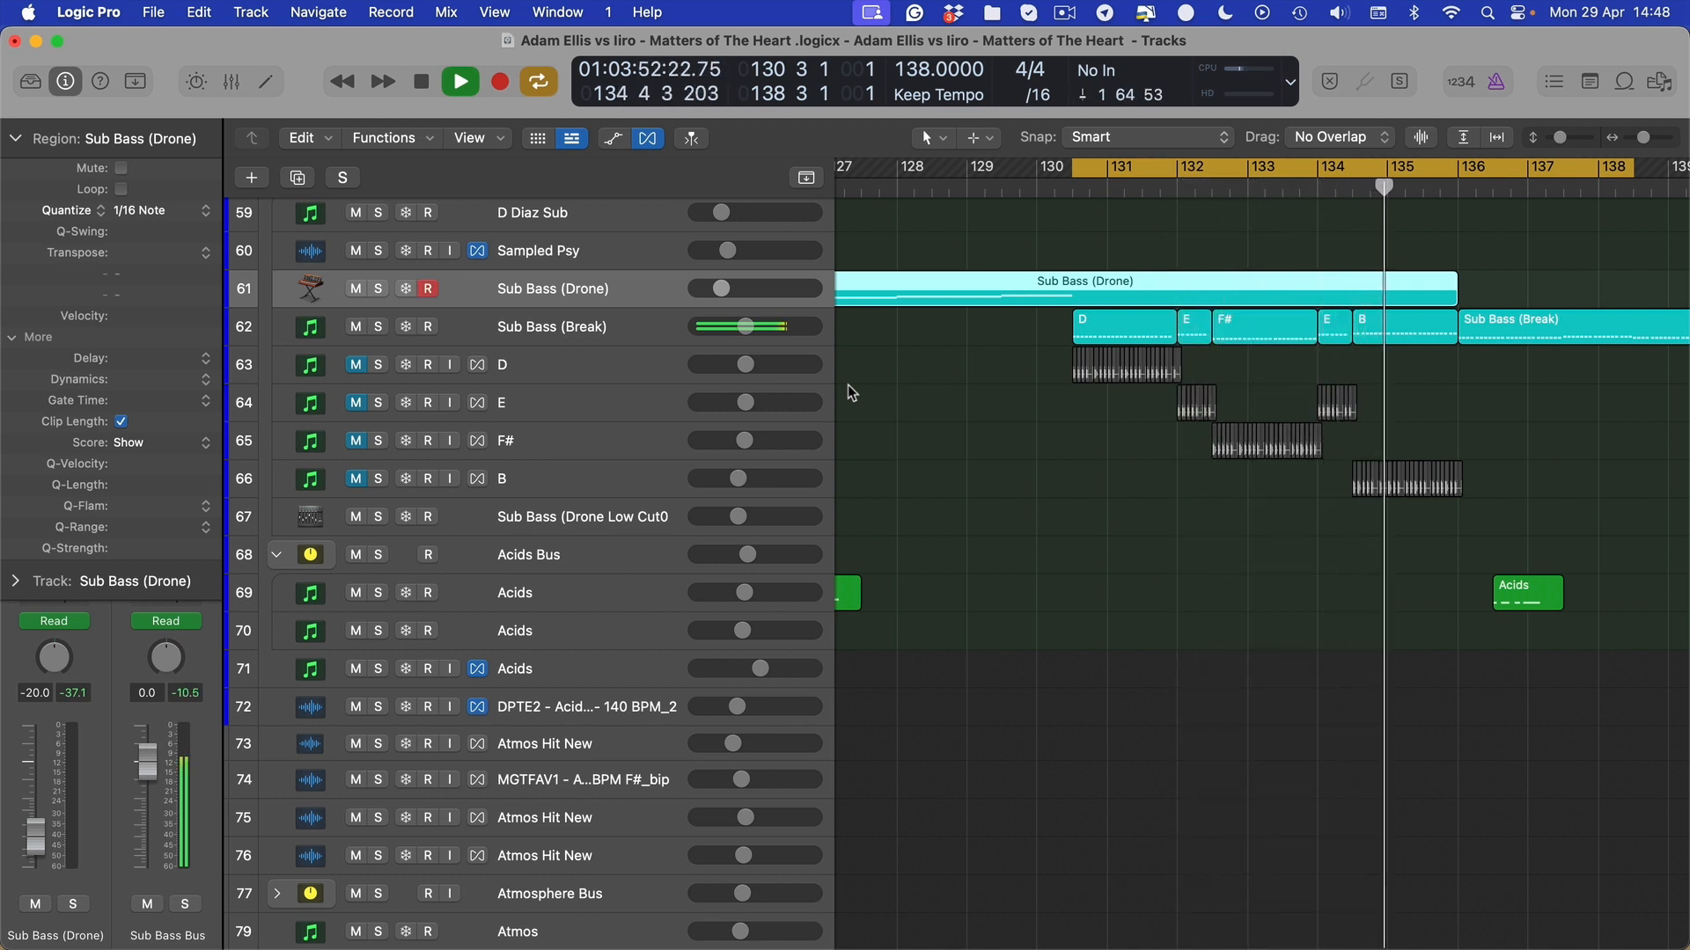
pyautogui.press('space')
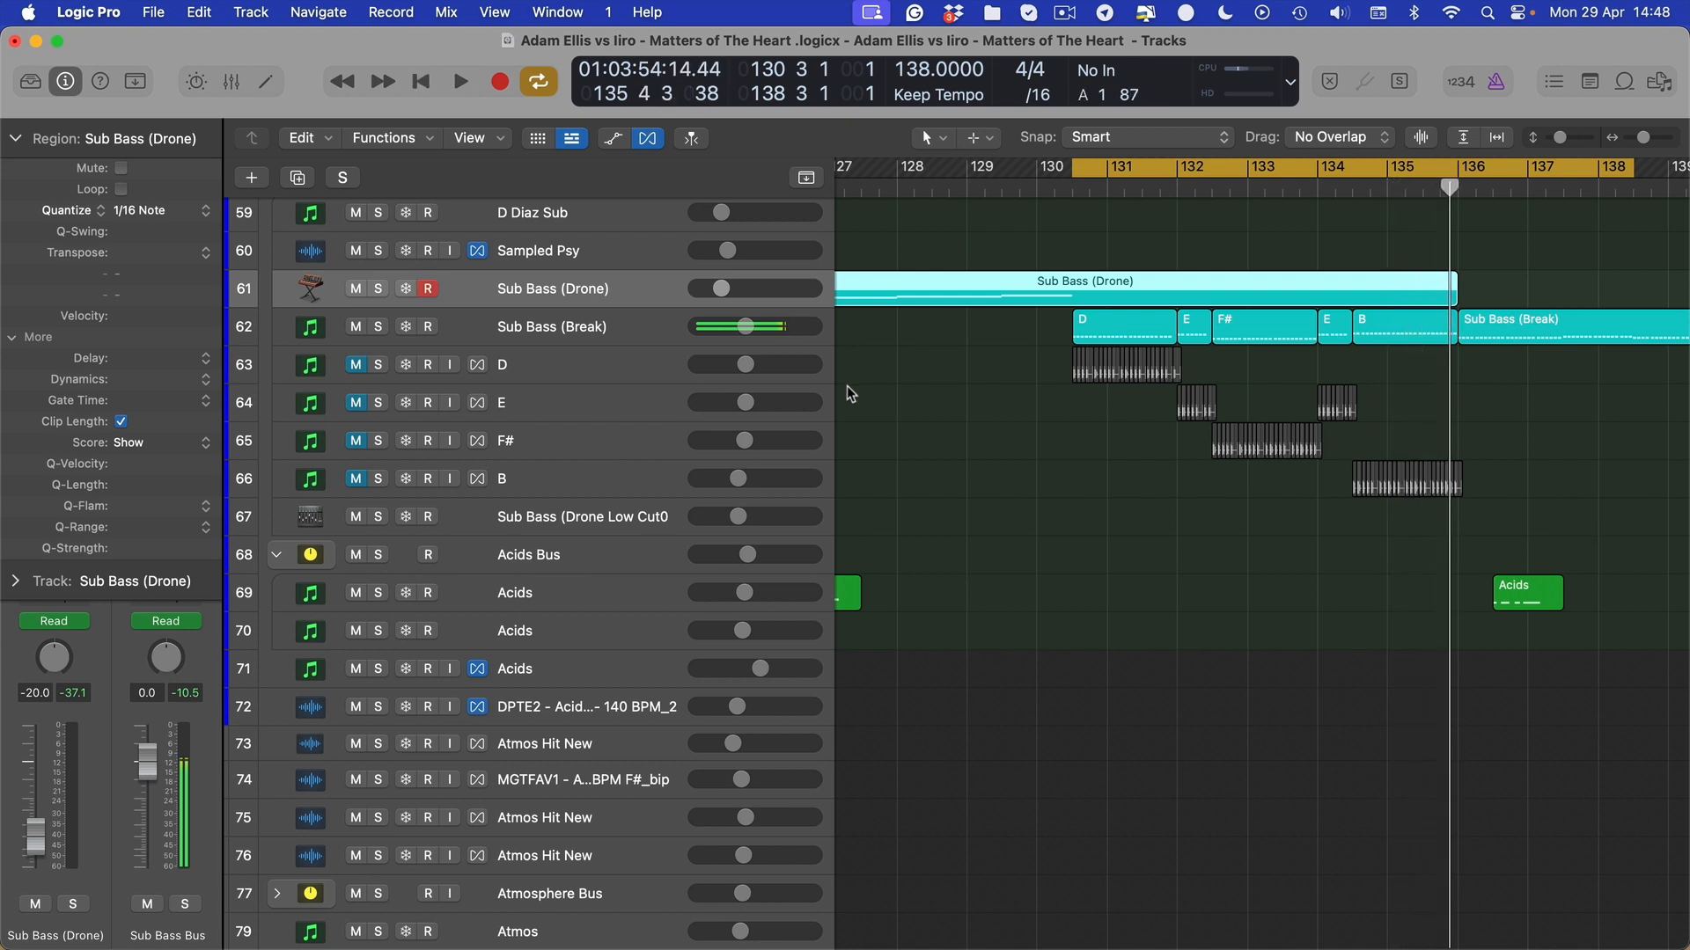
# Solo the Sub Bass (Break) track and select the D audio track's regions beneath it
pyautogui.click(376, 327)
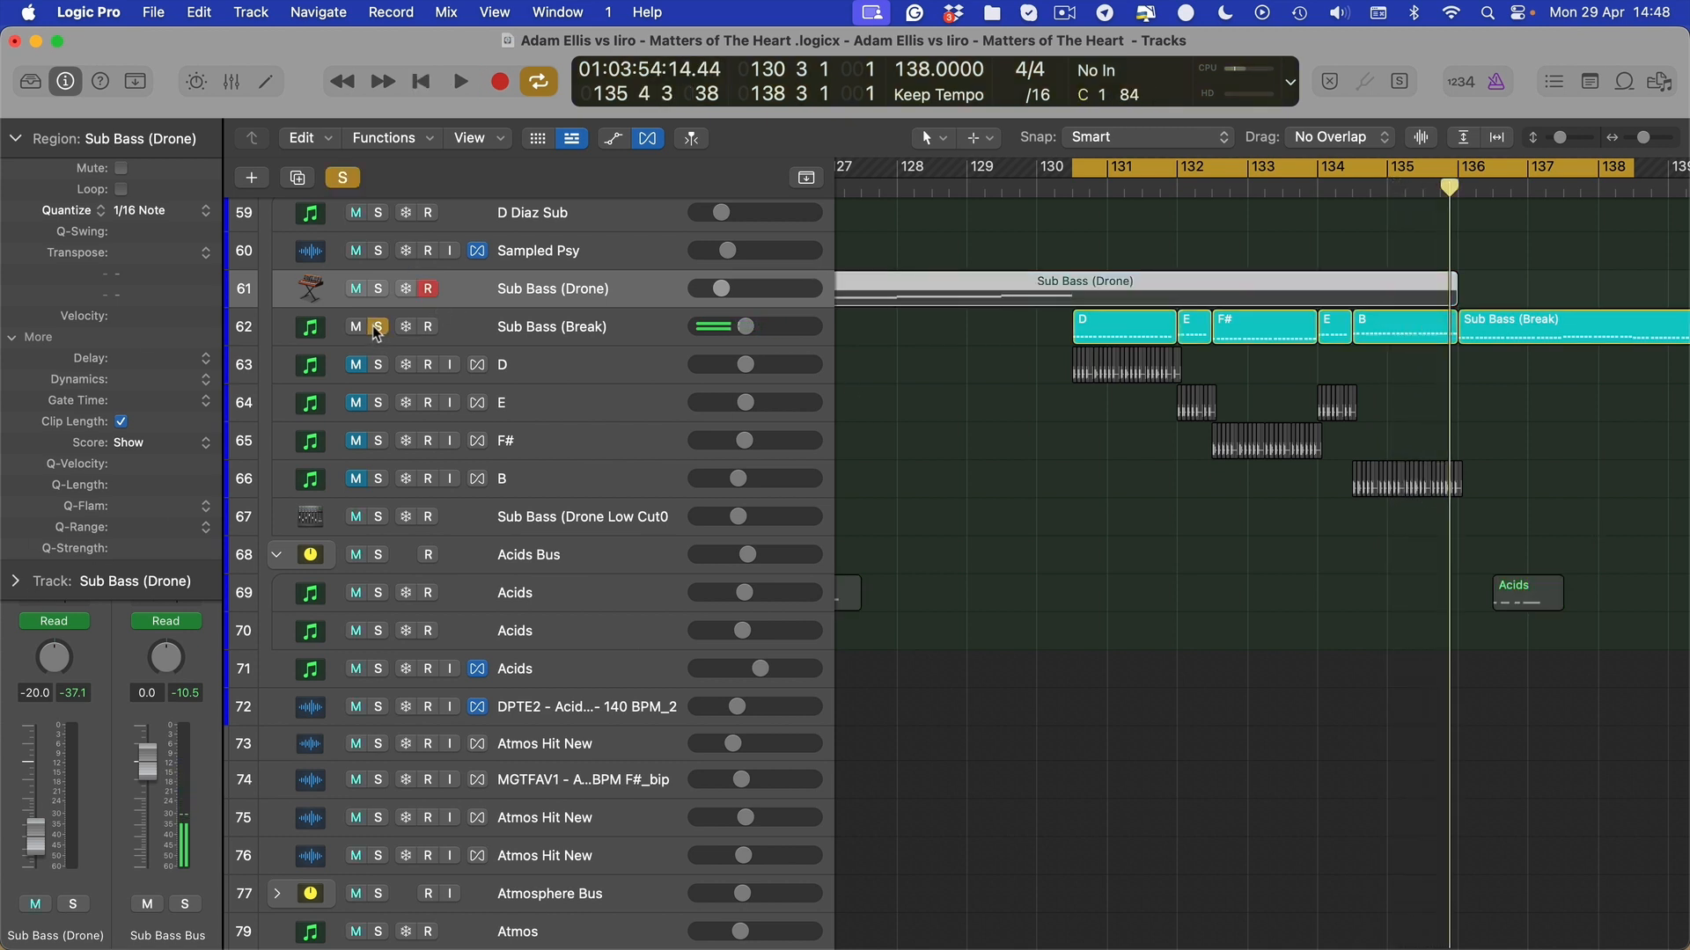
pyautogui.hscroll(3, 1026, 464)
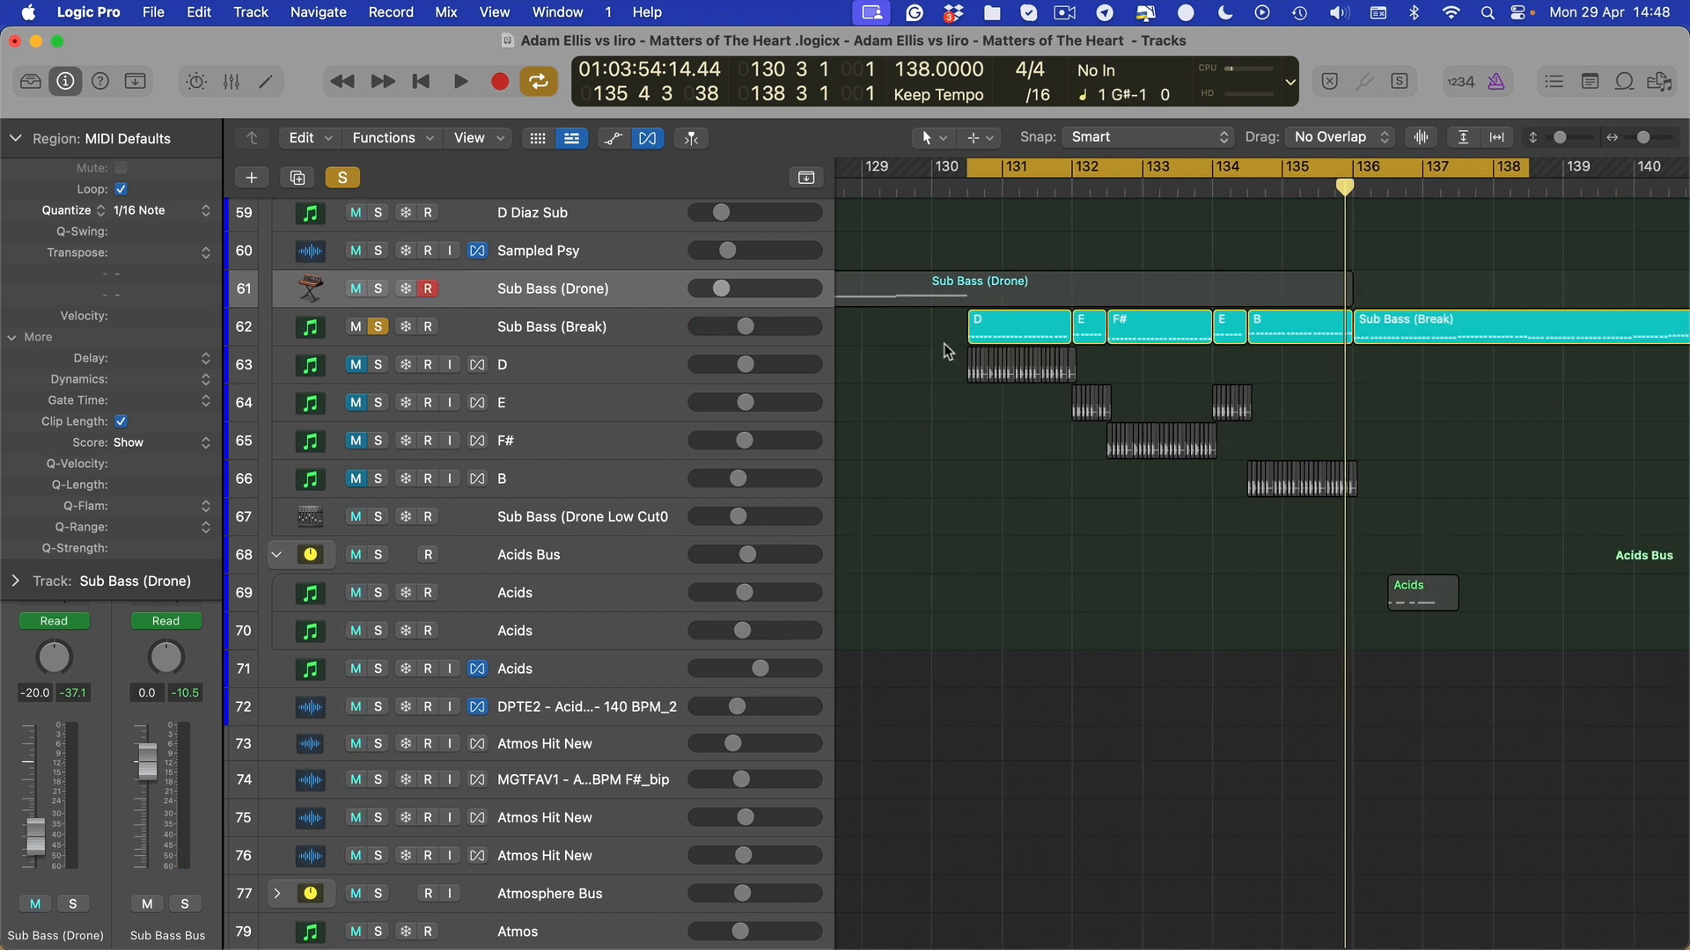
pyautogui.moveTo(929, 325); pyautogui.dragTo(1478, 616)
pyautogui.click(951, 468)
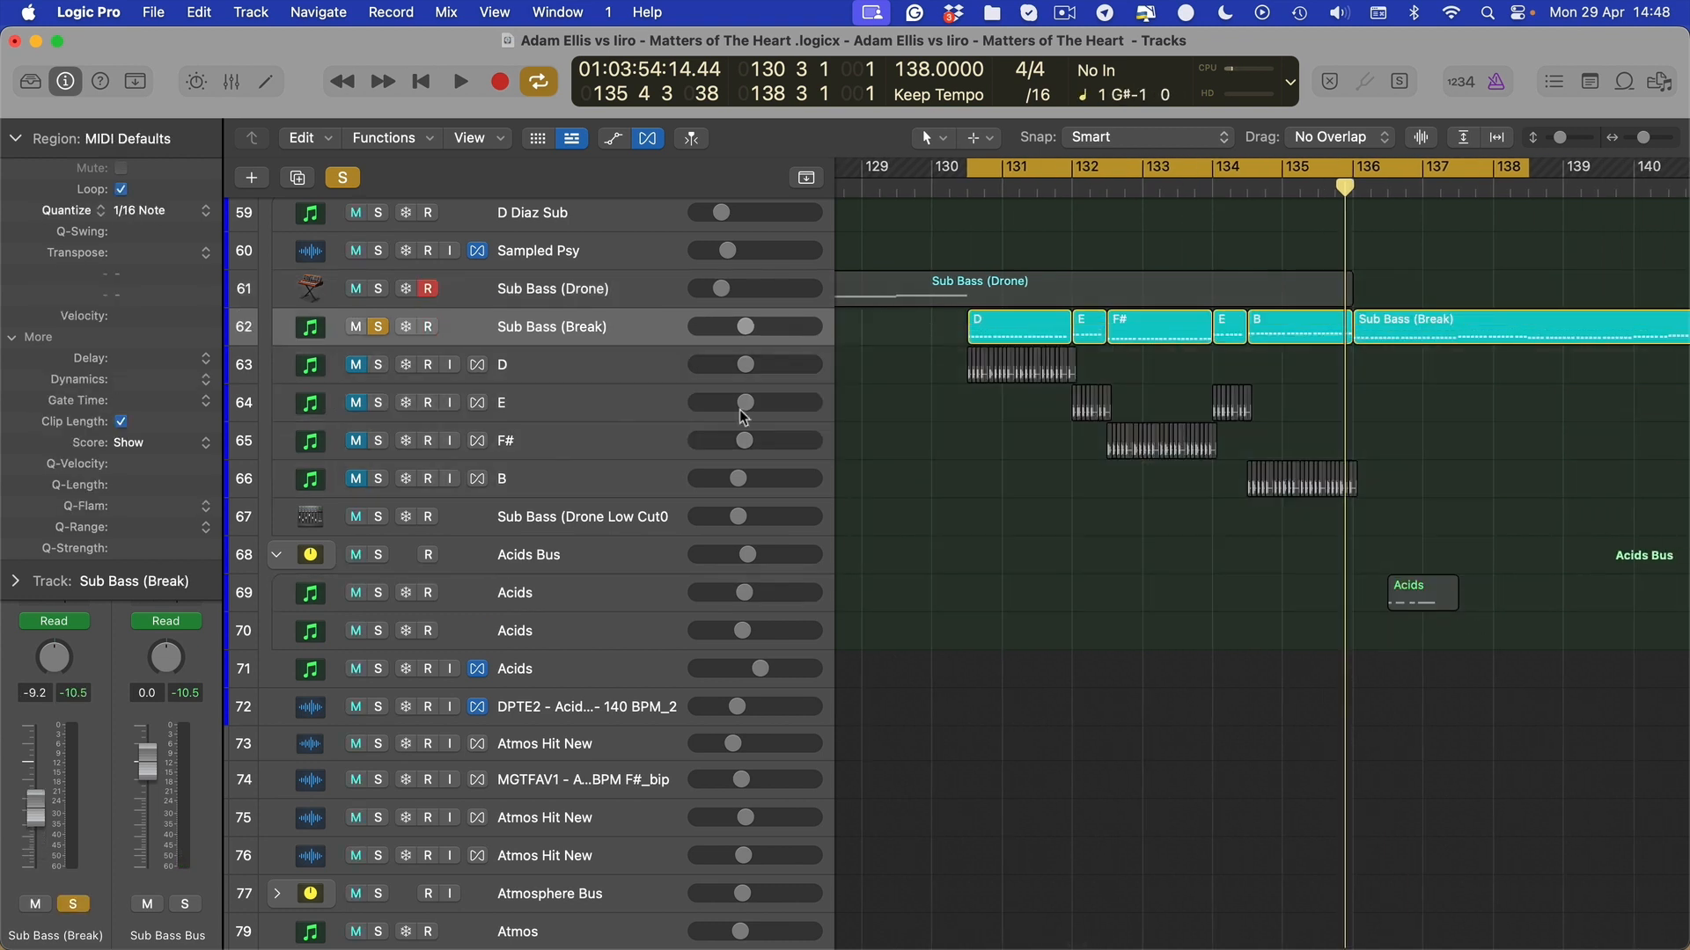
pyautogui.click(646, 373)
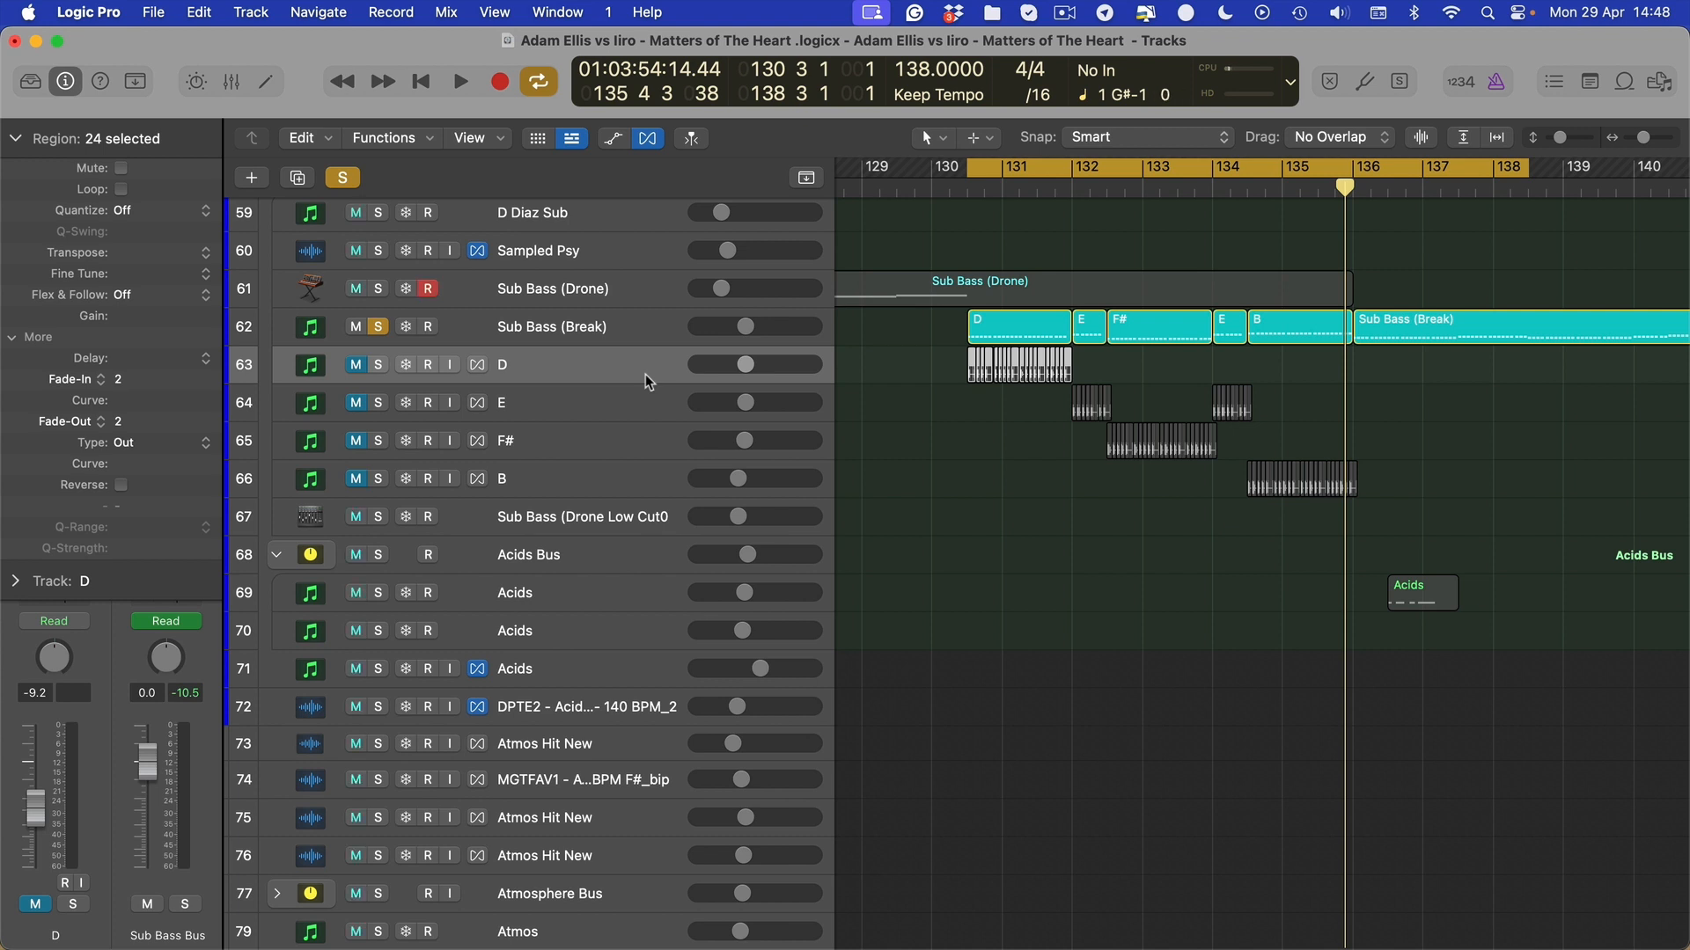
pyautogui.click(1006, 514)
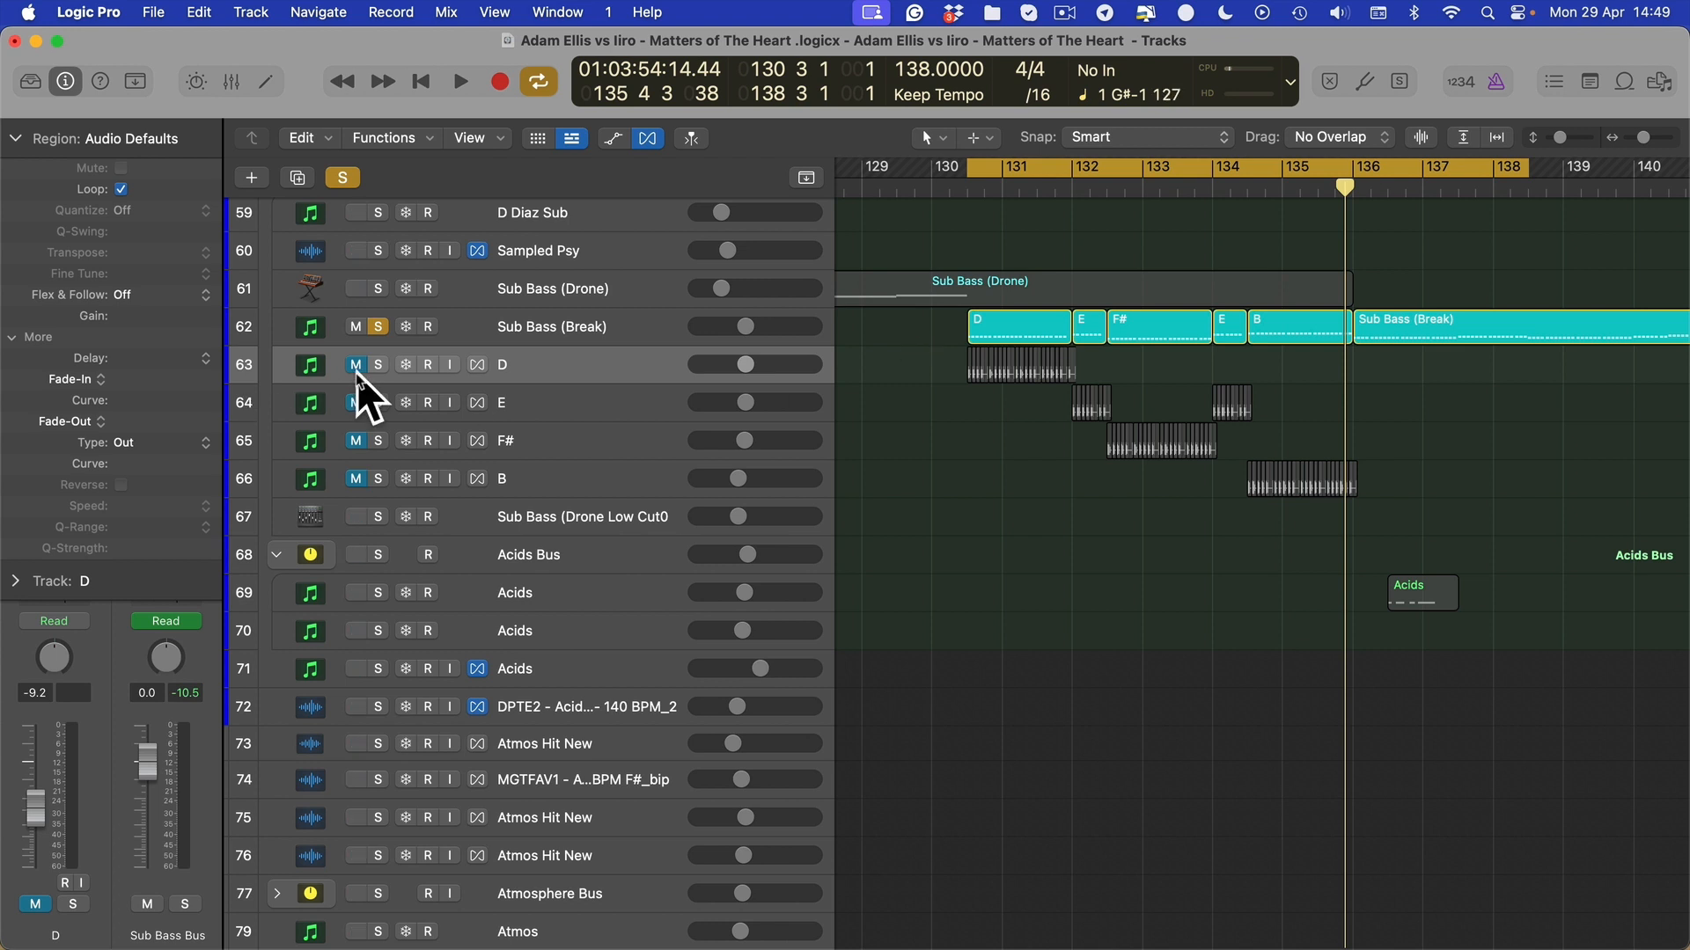
# Solo the D, E, F# and B audio tracks, and clear all solos again
pyautogui.moveTo(377, 364); pyautogui.dragTo(375, 477)
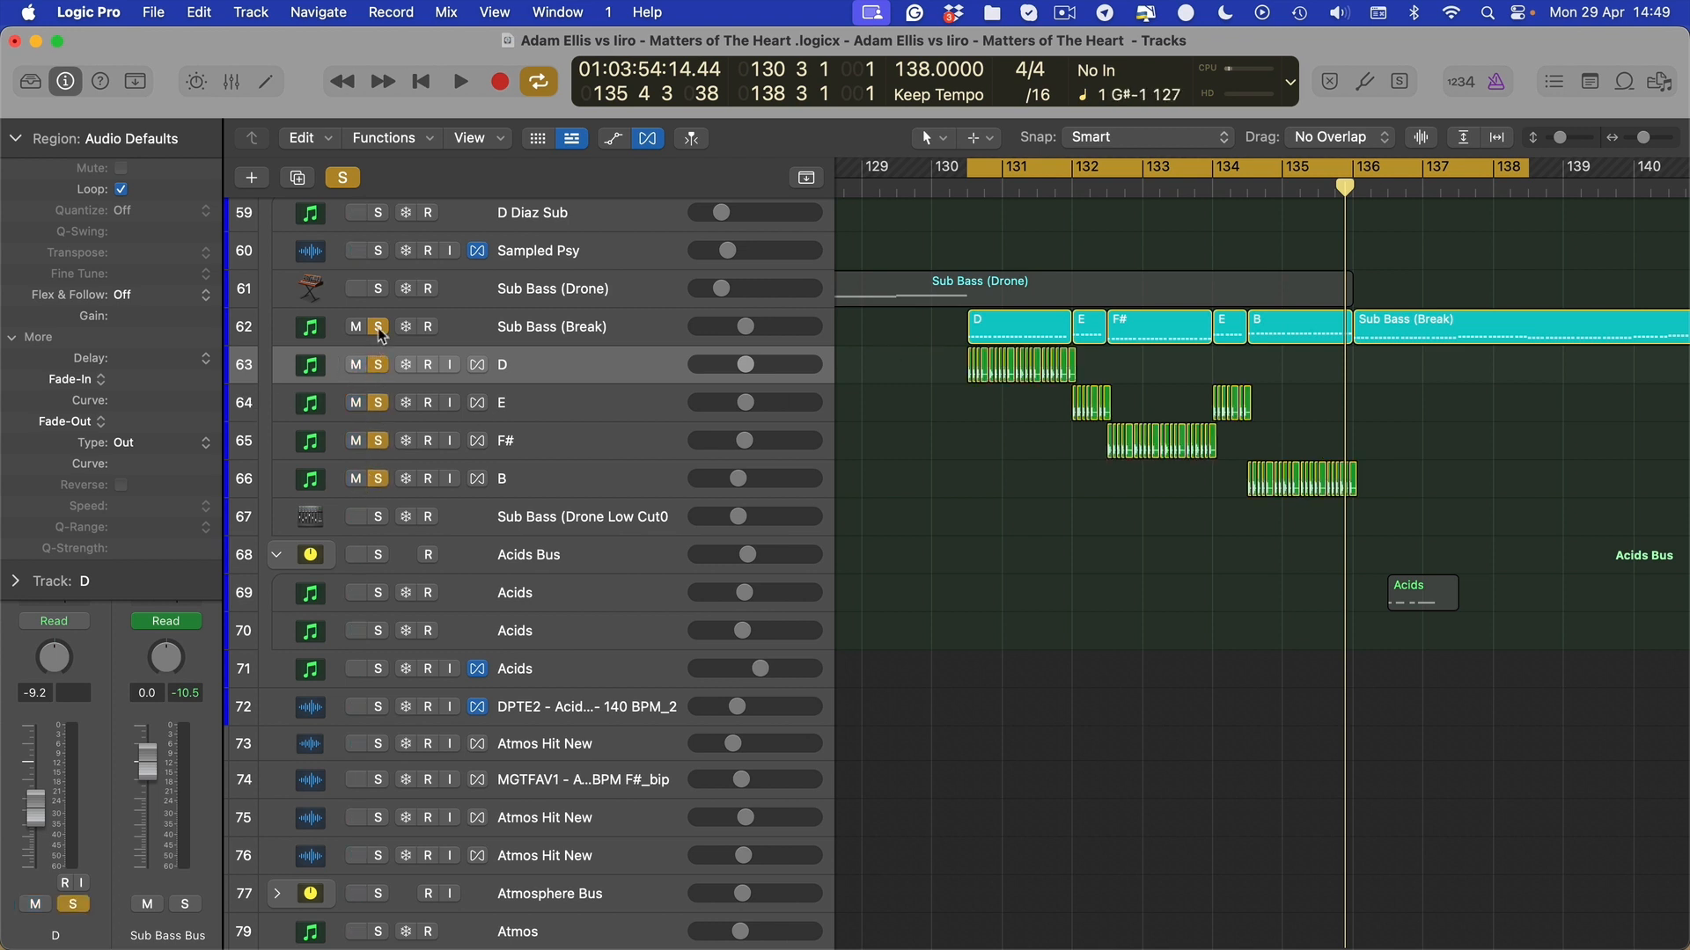
pyautogui.keyDown('alt'); pyautogui.click(378, 478); pyautogui.keyUp('alt')
pyautogui.click(370, 479)
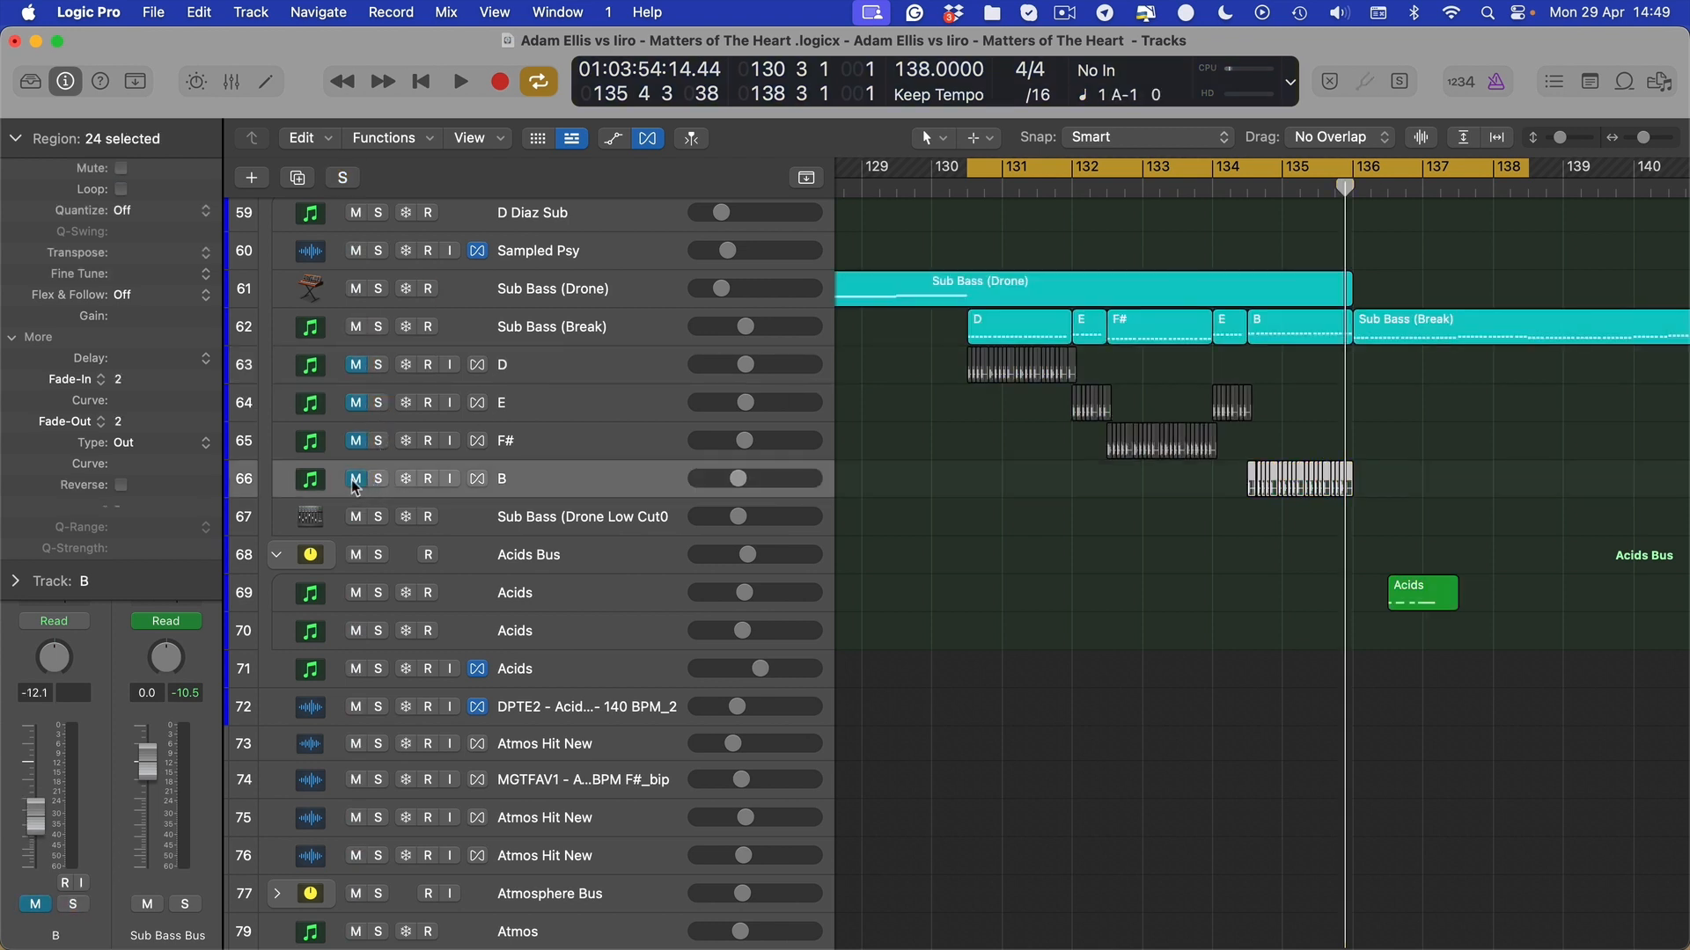
pyautogui.click(360, 478)
pyautogui.click(1012, 512)
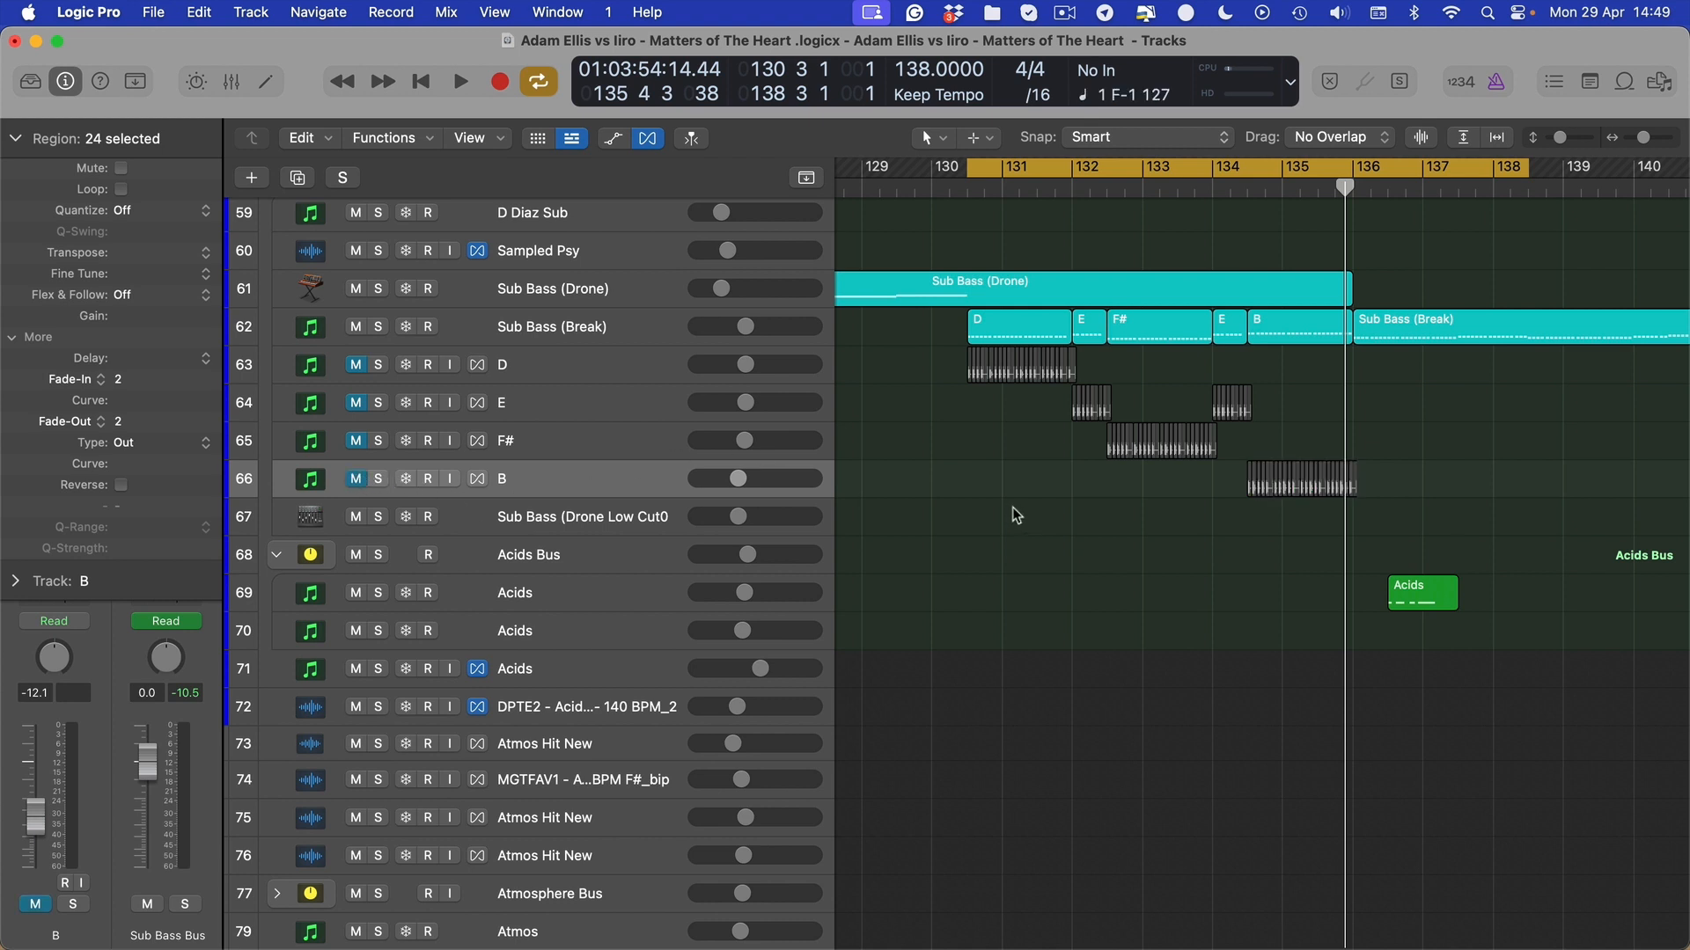
# Return the playhead to the cycle start at 130 3 and examine the MIDI sub bass beside its audio note regions
pyautogui.click(898, 338)
pyautogui.press('Return')
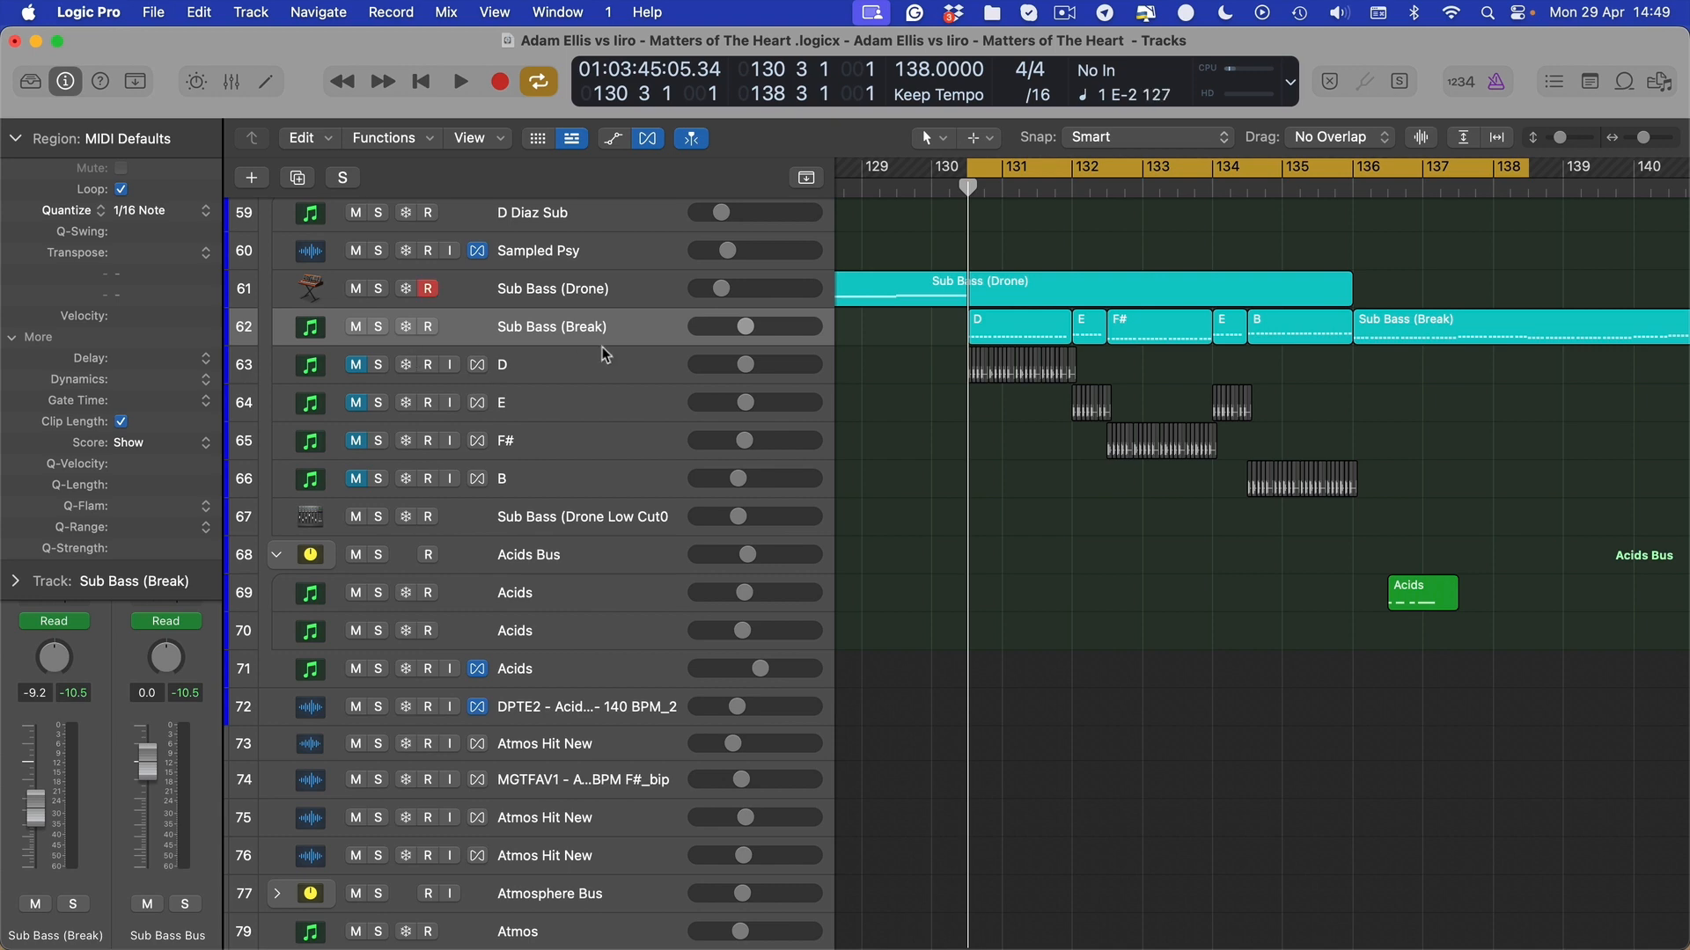
pyautogui.scroll(10, 1090, 459)
pyautogui.scroll(-10, 1089, 459)
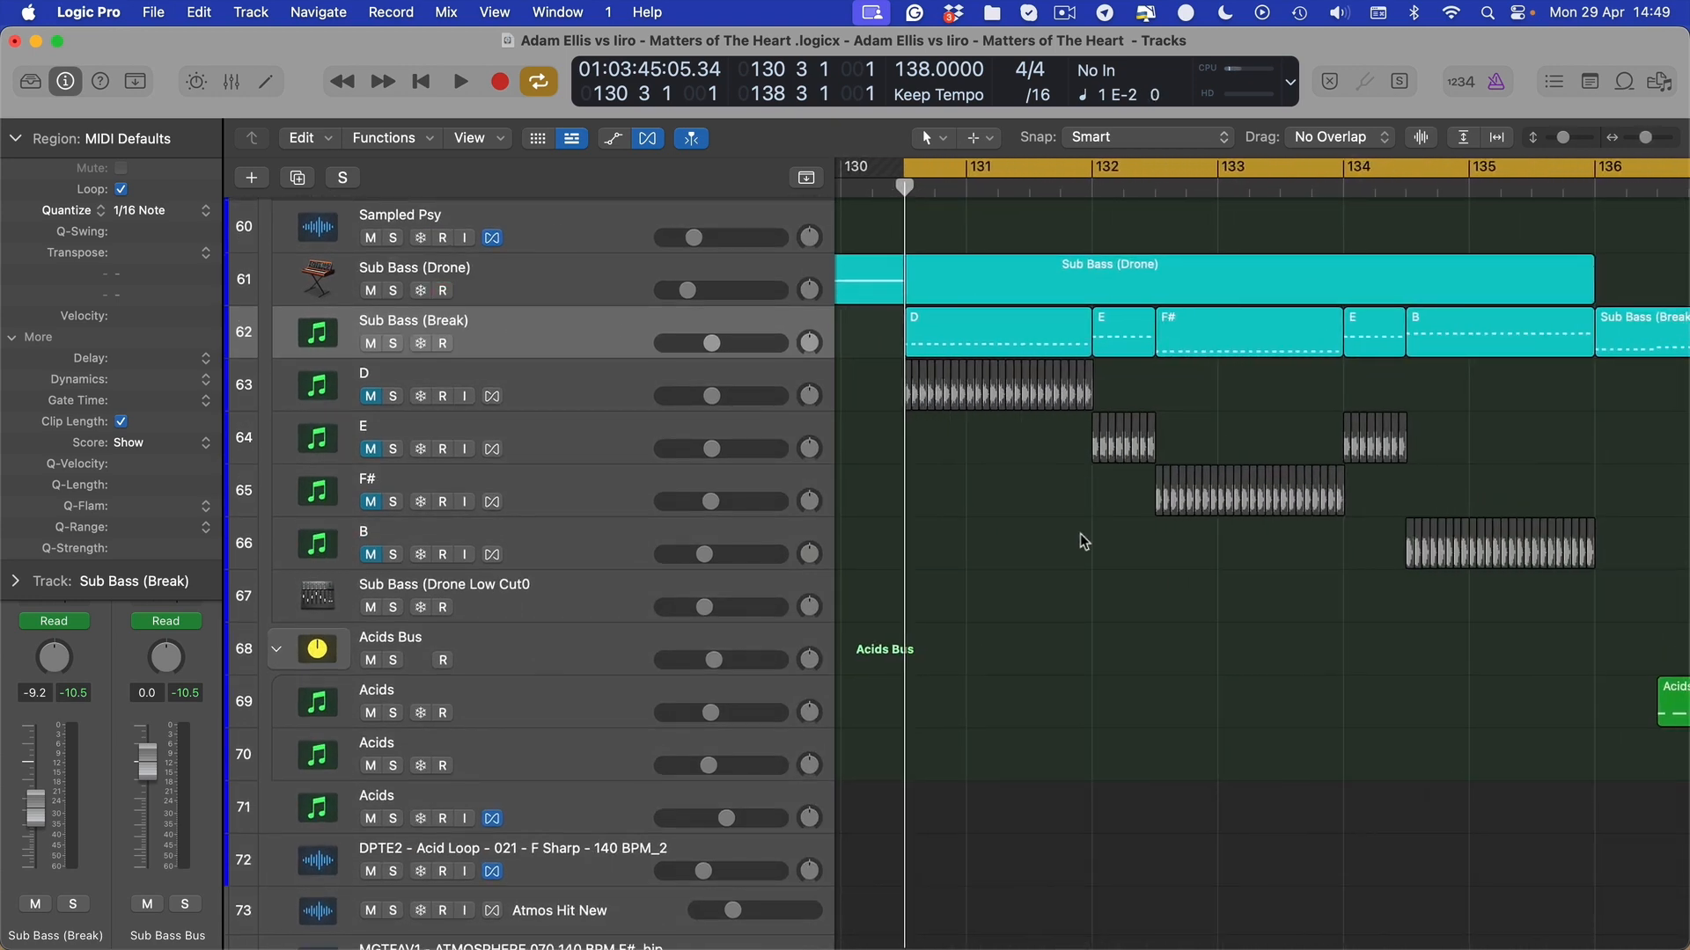
pyautogui.scroll(-5, 1004, 379)
pyautogui.scroll(3, 1002, 377)
pyautogui.hscroll(3, 1001, 377)
pyautogui.scroll(1, 1004, 383)
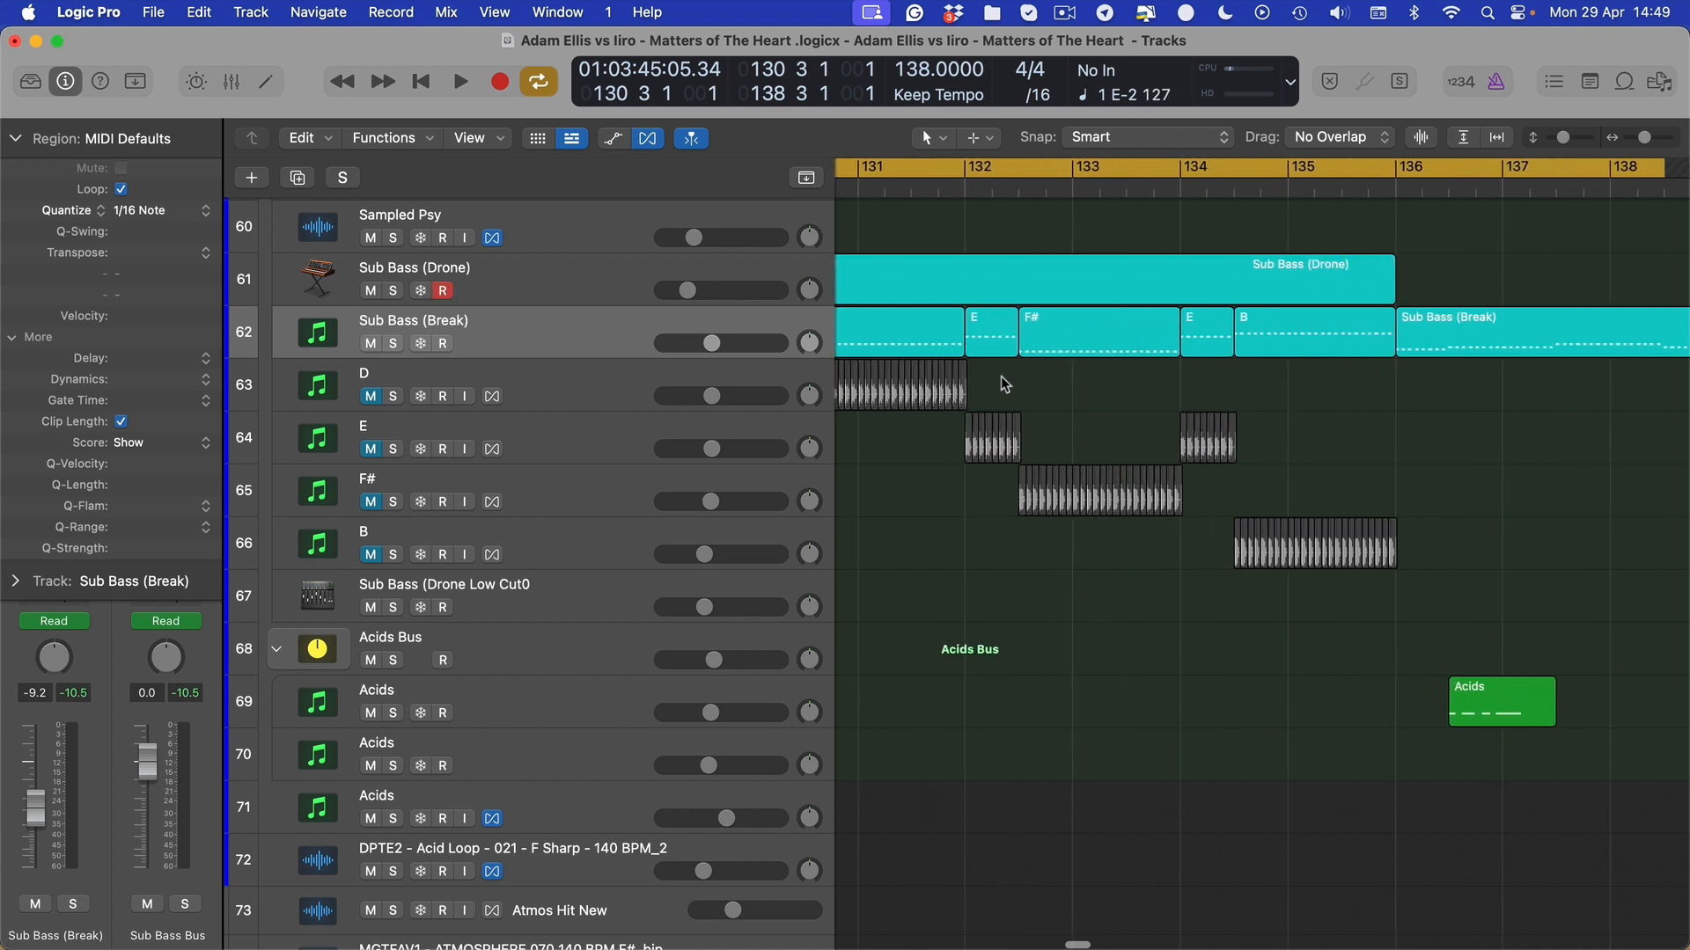
pyautogui.scroll(-6, 1000, 377)
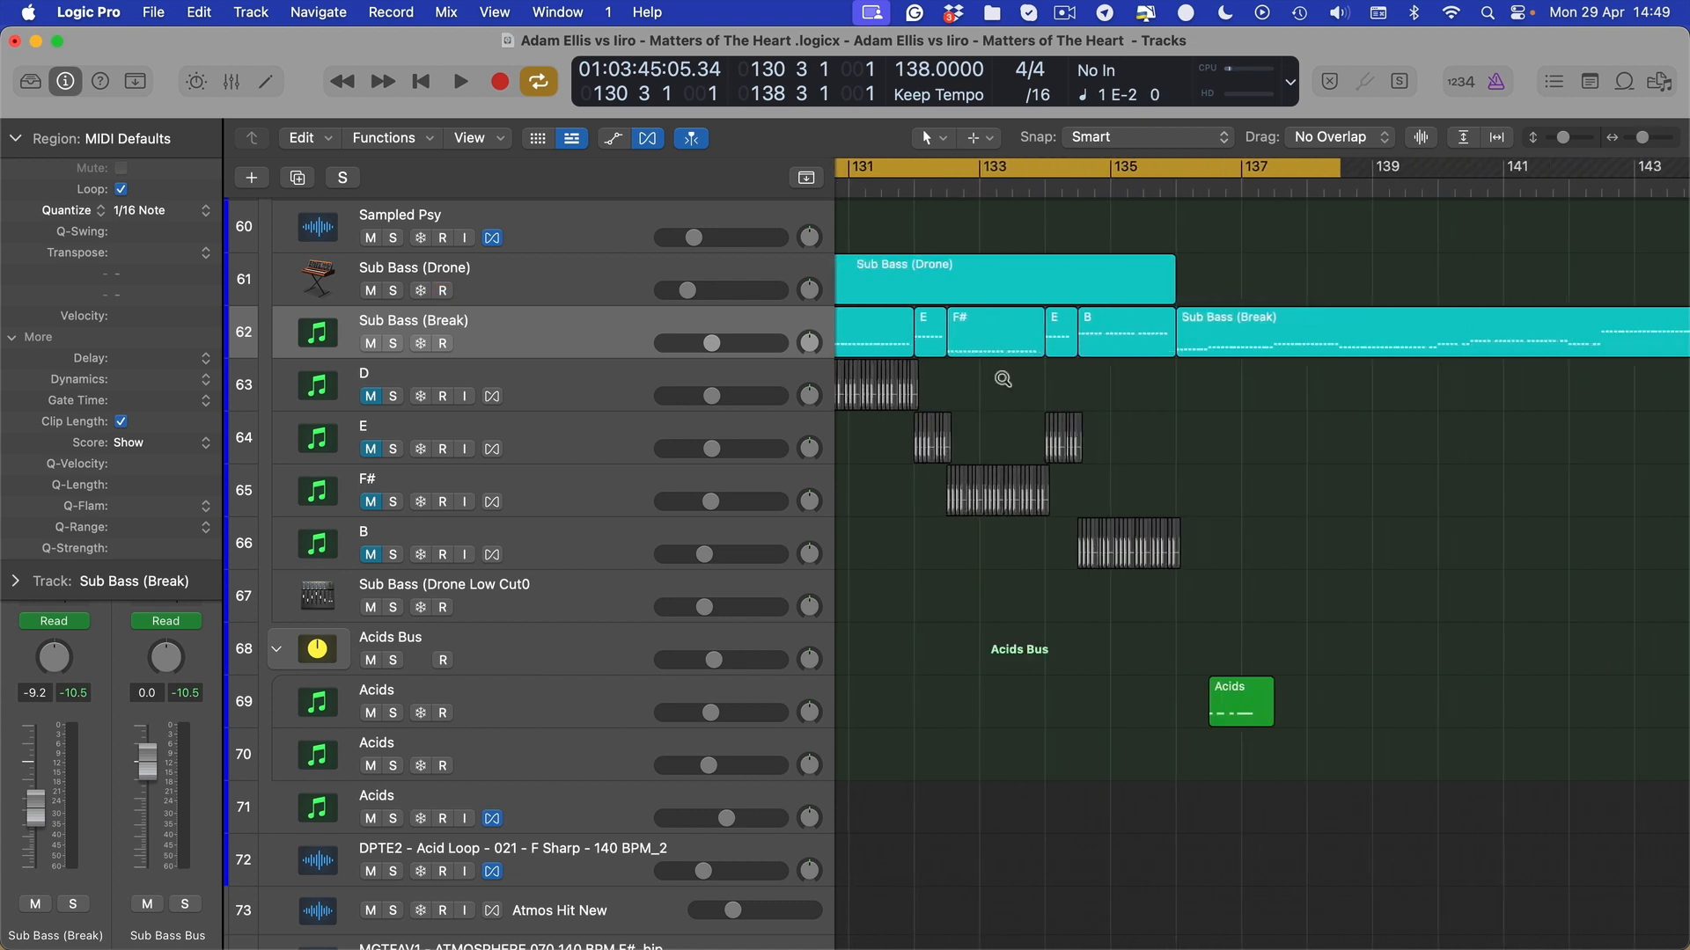
pyautogui.hscroll(-2, 1056, 440)
# Go through the D, E, F# and B audio tracks one by one and examine their regions
pyautogui.click(614, 432)
pyautogui.click(609, 382)
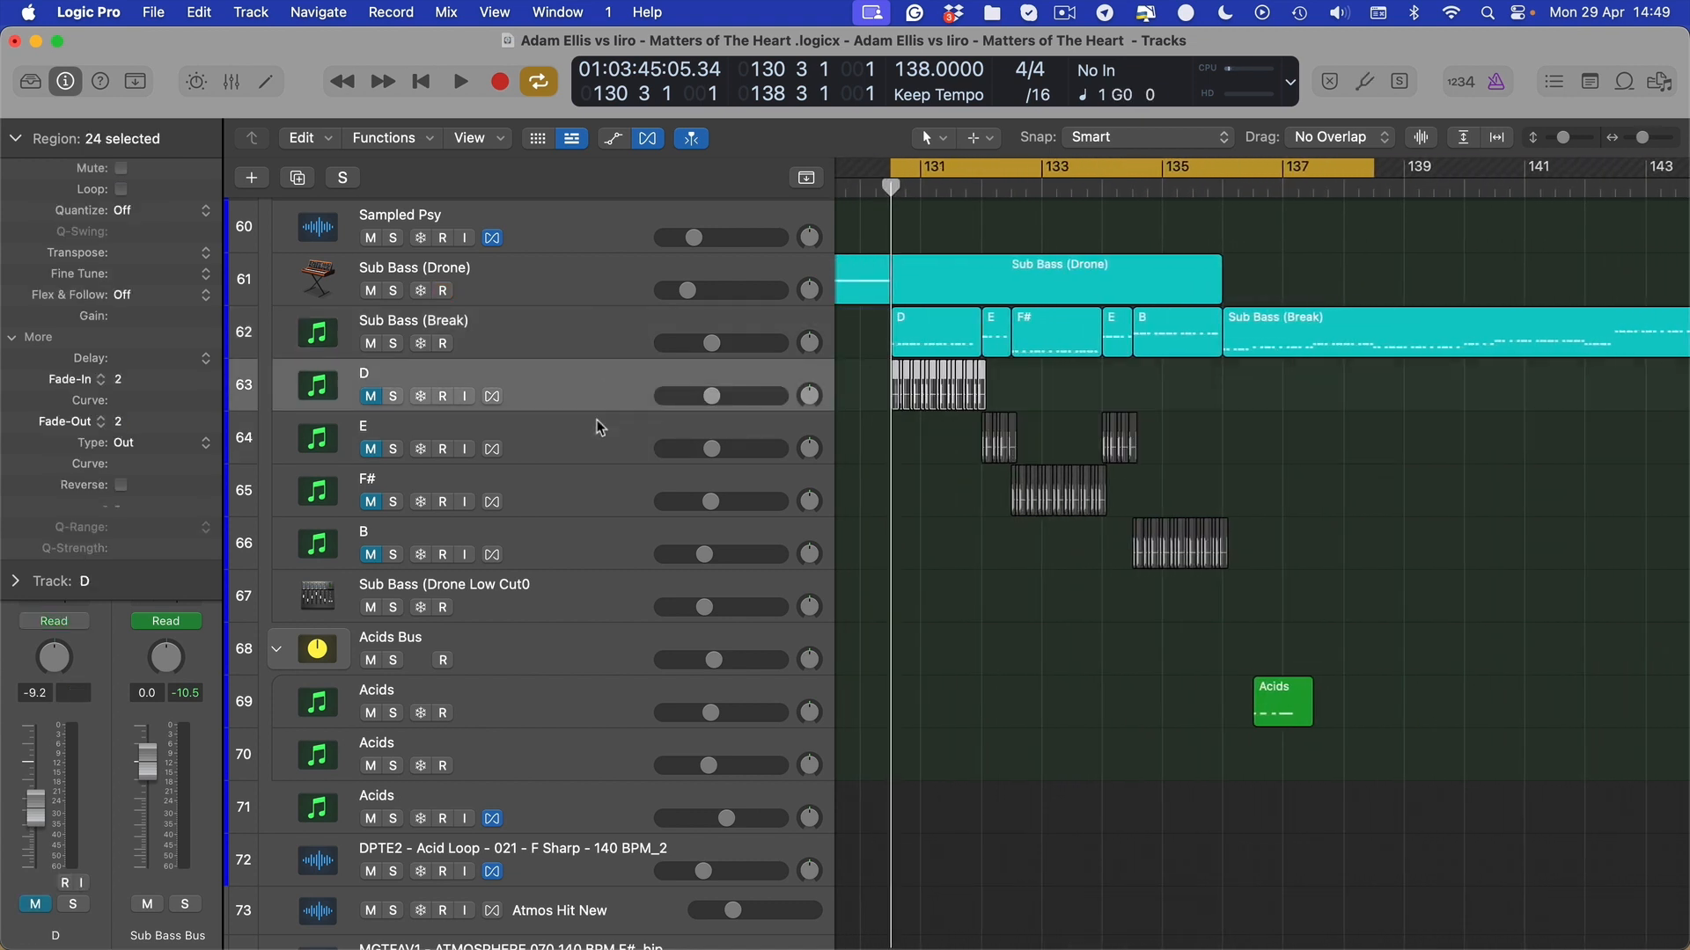
pyautogui.click(597, 430)
pyautogui.click(604, 488)
pyautogui.click(584, 540)
pyautogui.click(623, 479)
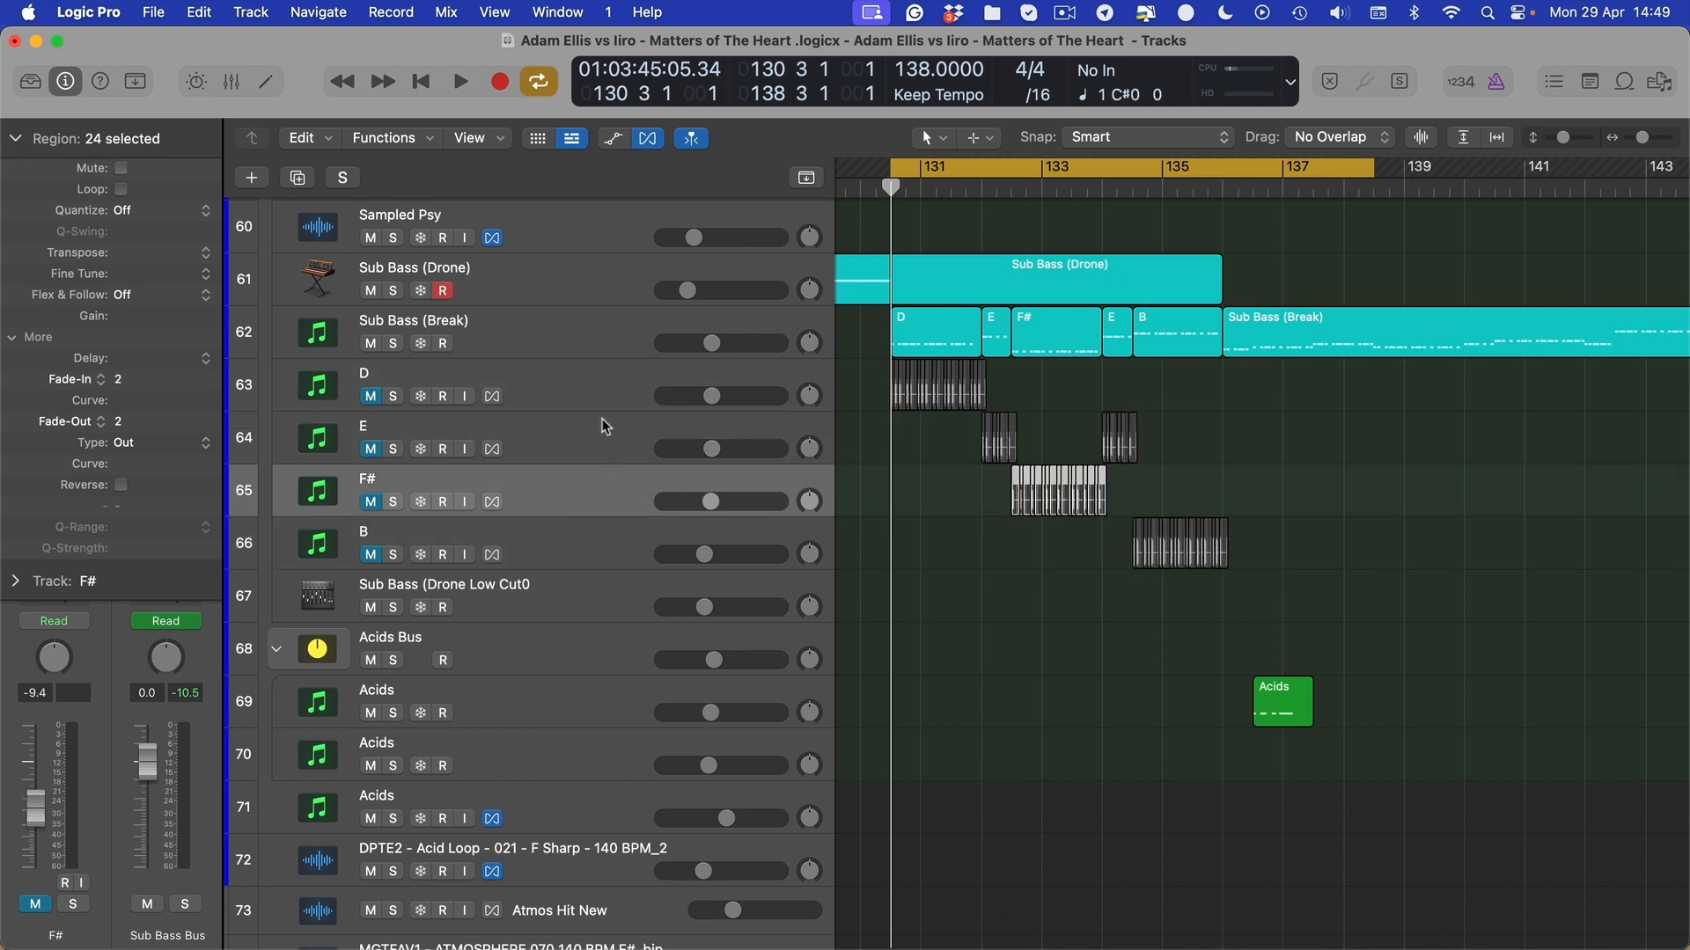
pyautogui.click(604, 422)
pyautogui.click(584, 388)
pyautogui.moveTo(861, 392); pyautogui.dragTo(1333, 594)
pyautogui.click(616, 445)
pyautogui.click(616, 393)
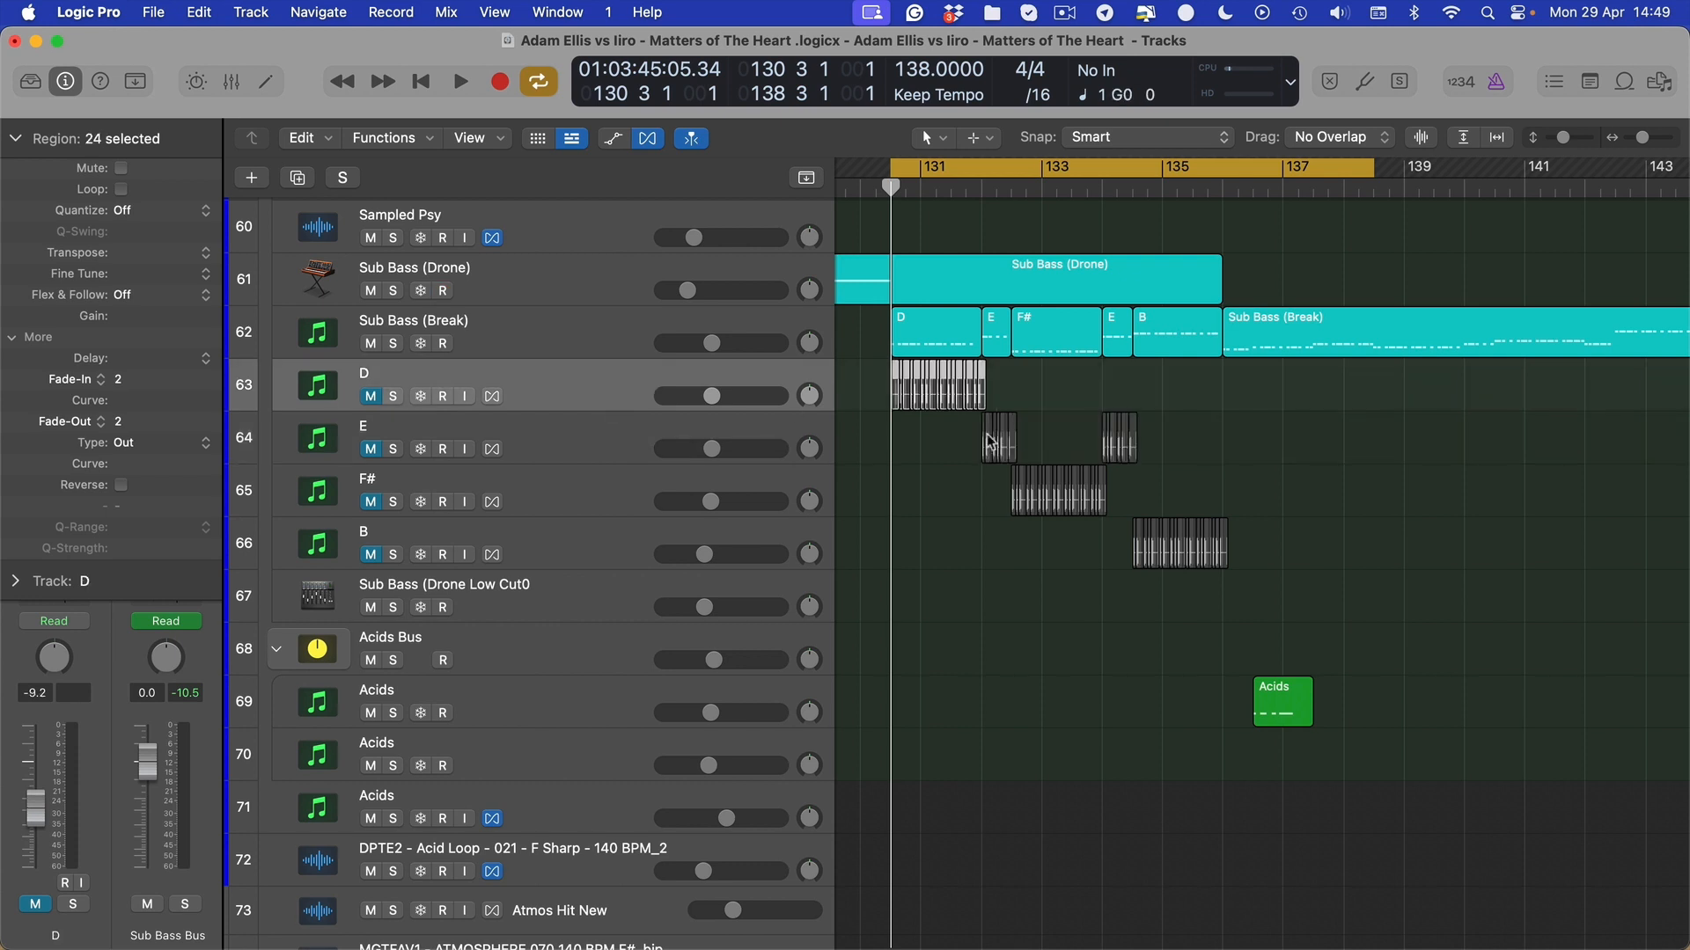
# Mute the Sub Bass (Break) track and start full-mix playback from just before bar 128
pyautogui.scroll(3, 1012, 439)
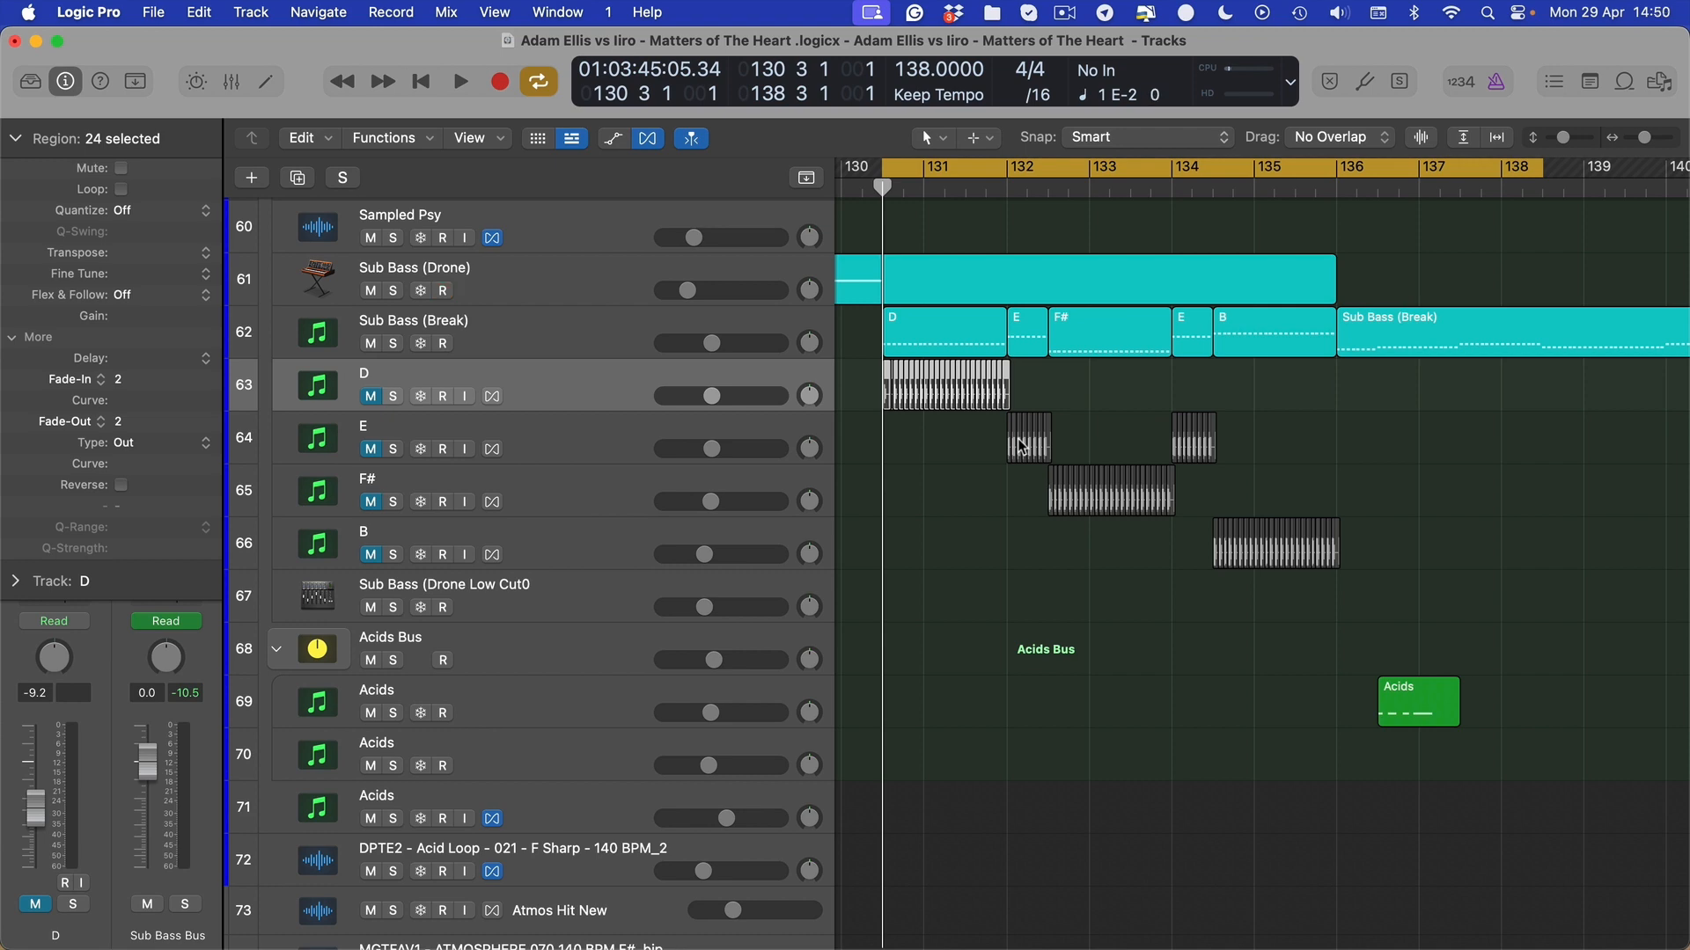
pyautogui.scroll(5, 834, 478)
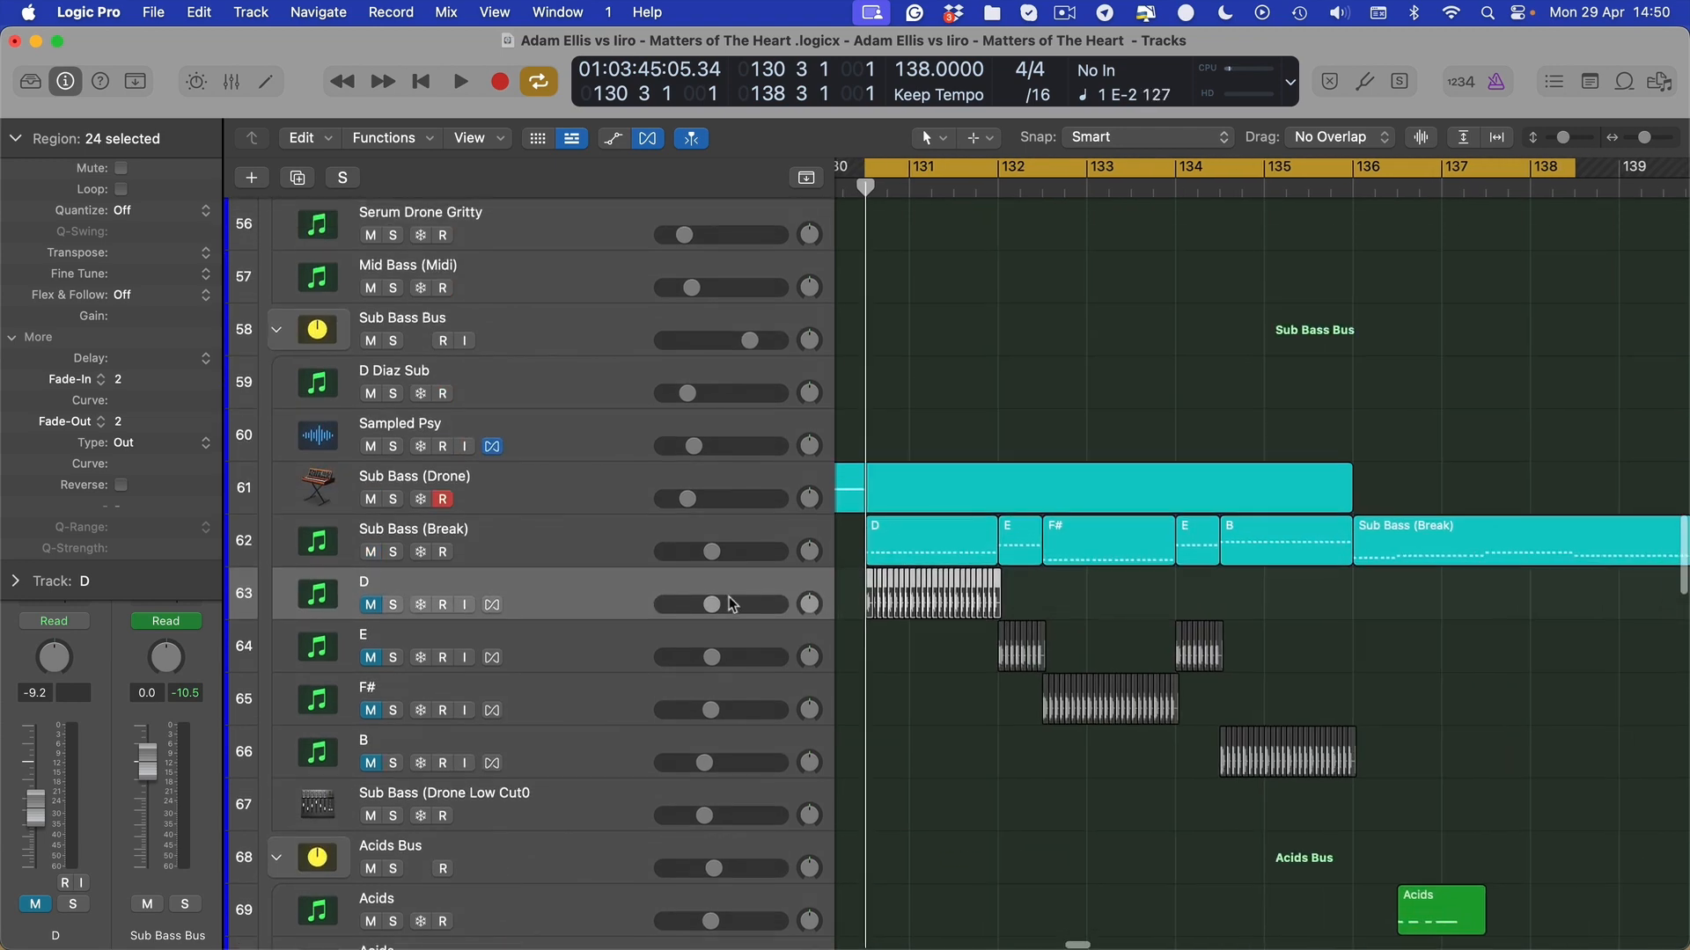
pyautogui.hscroll(-3, 606, 613)
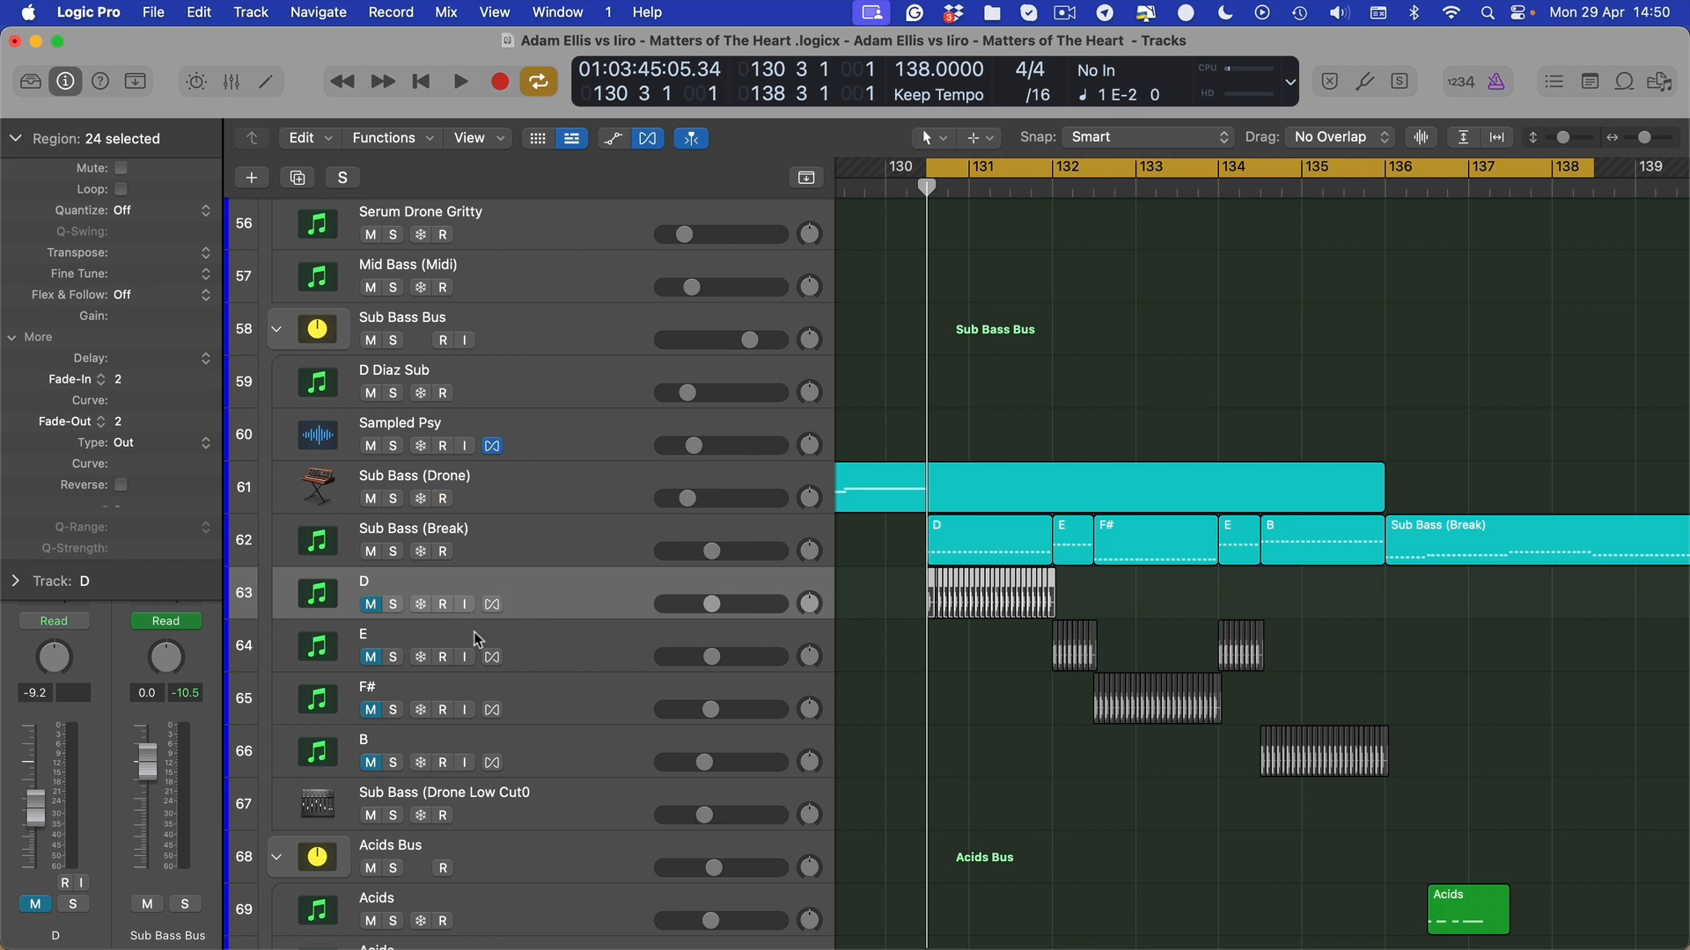
pyautogui.scroll(2, 730, 704)
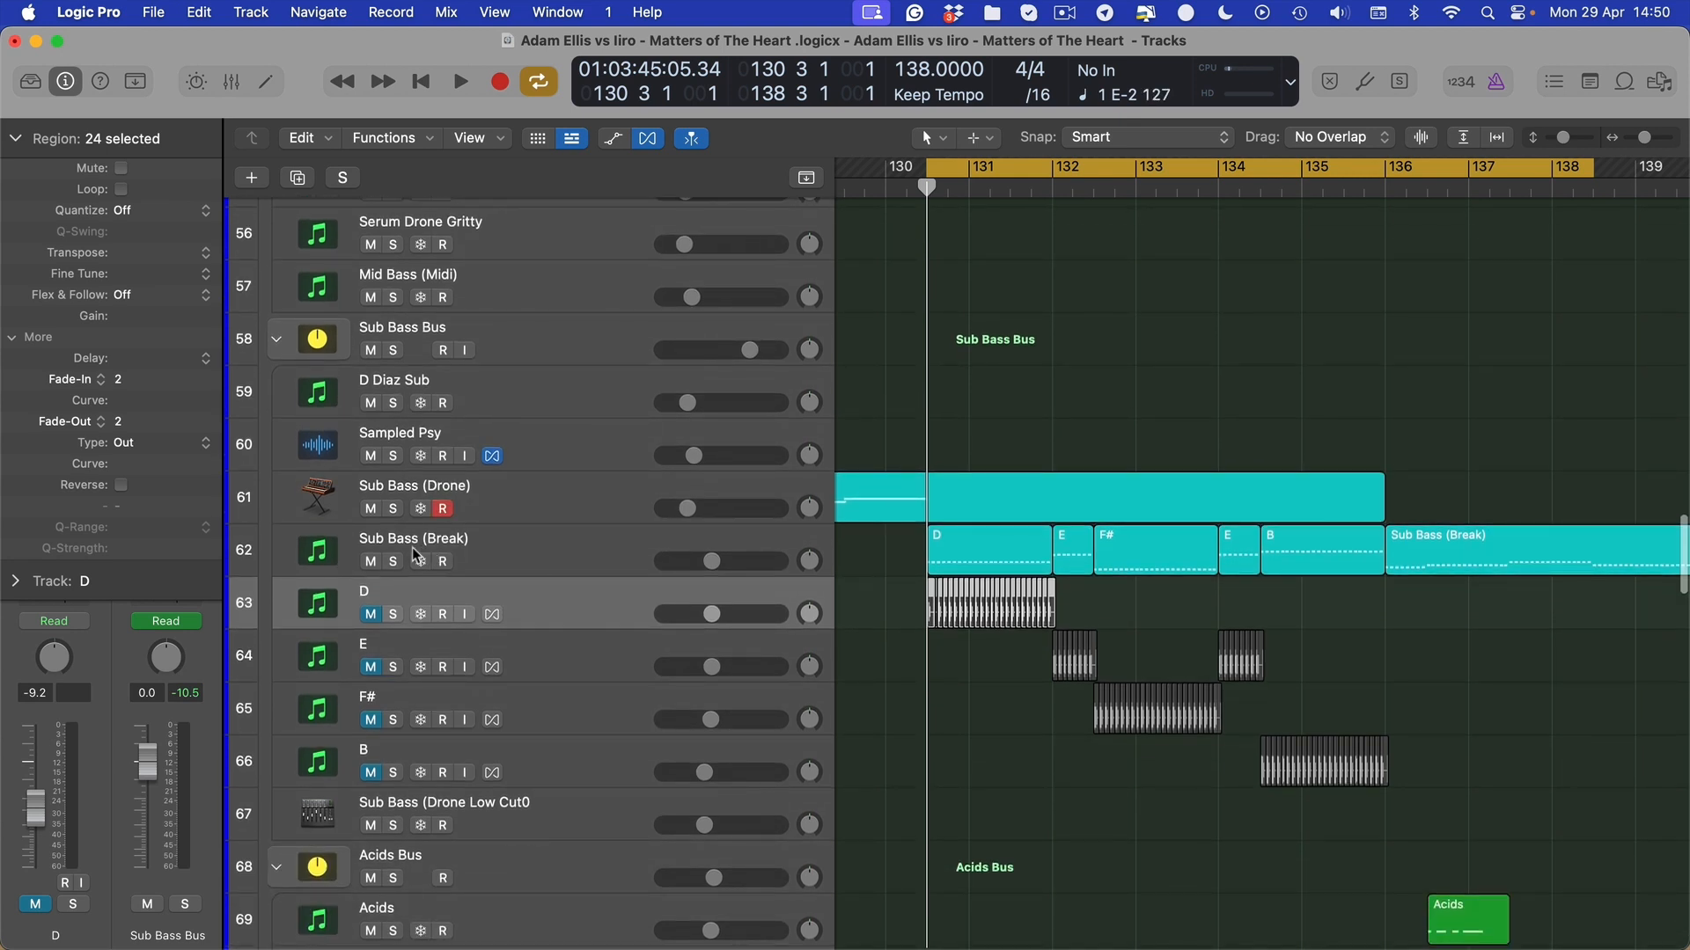
pyautogui.click(379, 563)
pyautogui.hscroll(-3, 820, 236)
pyautogui.click(858, 186)
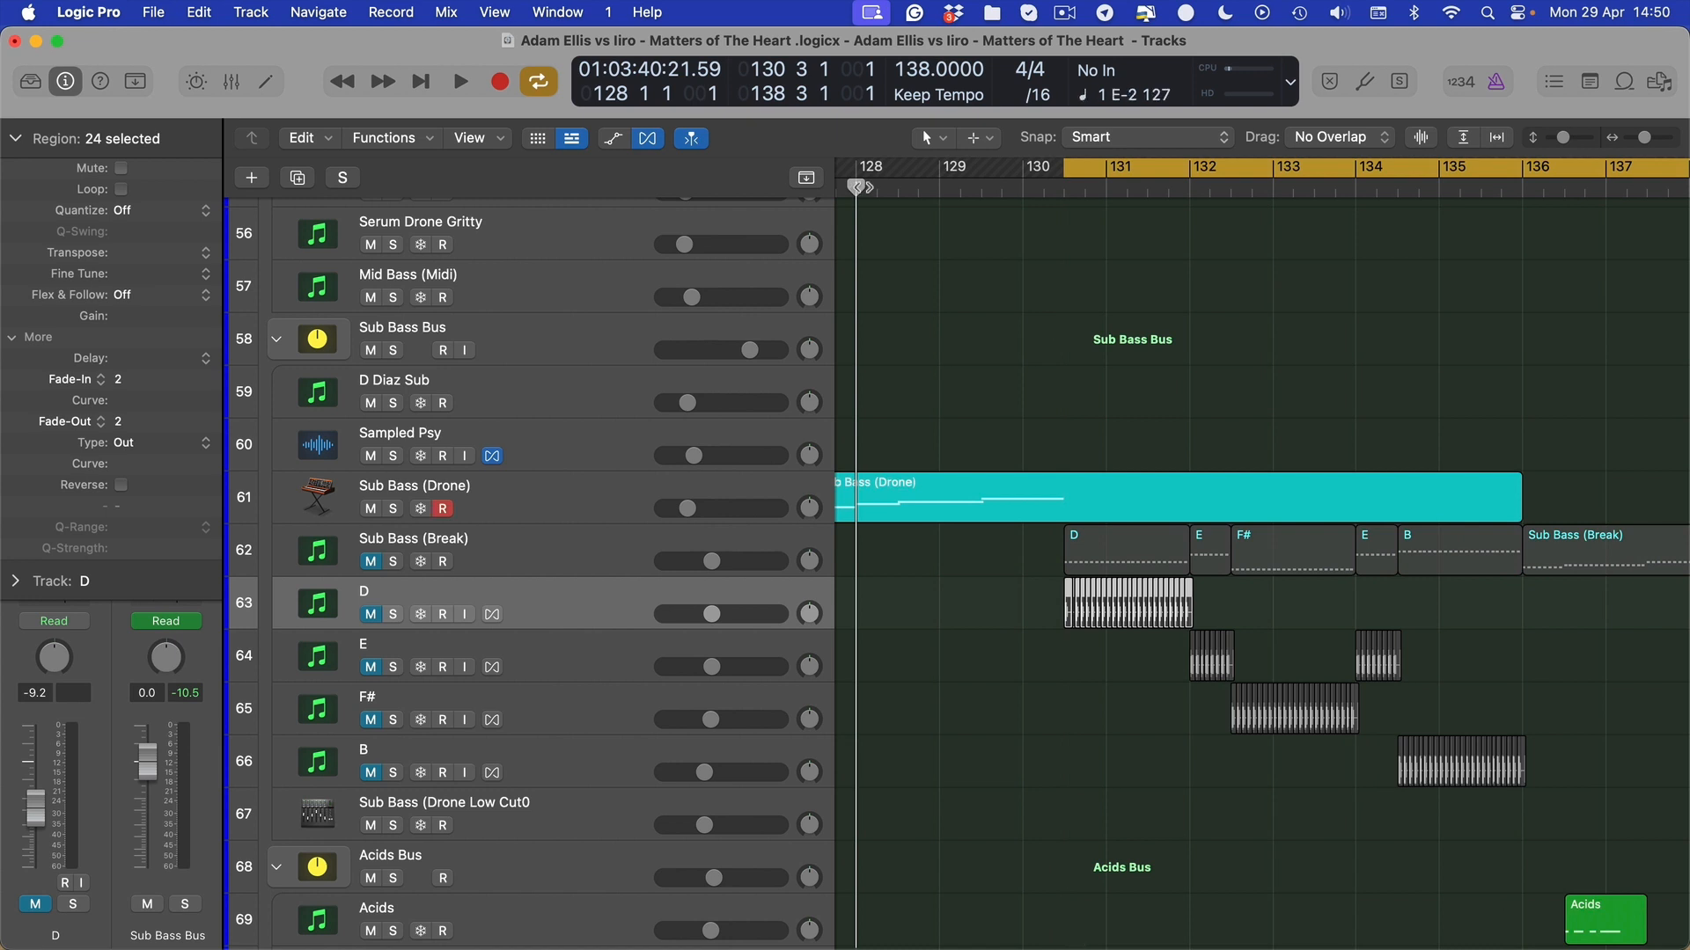
pyautogui.click(836, 186)
pyautogui.press('space')
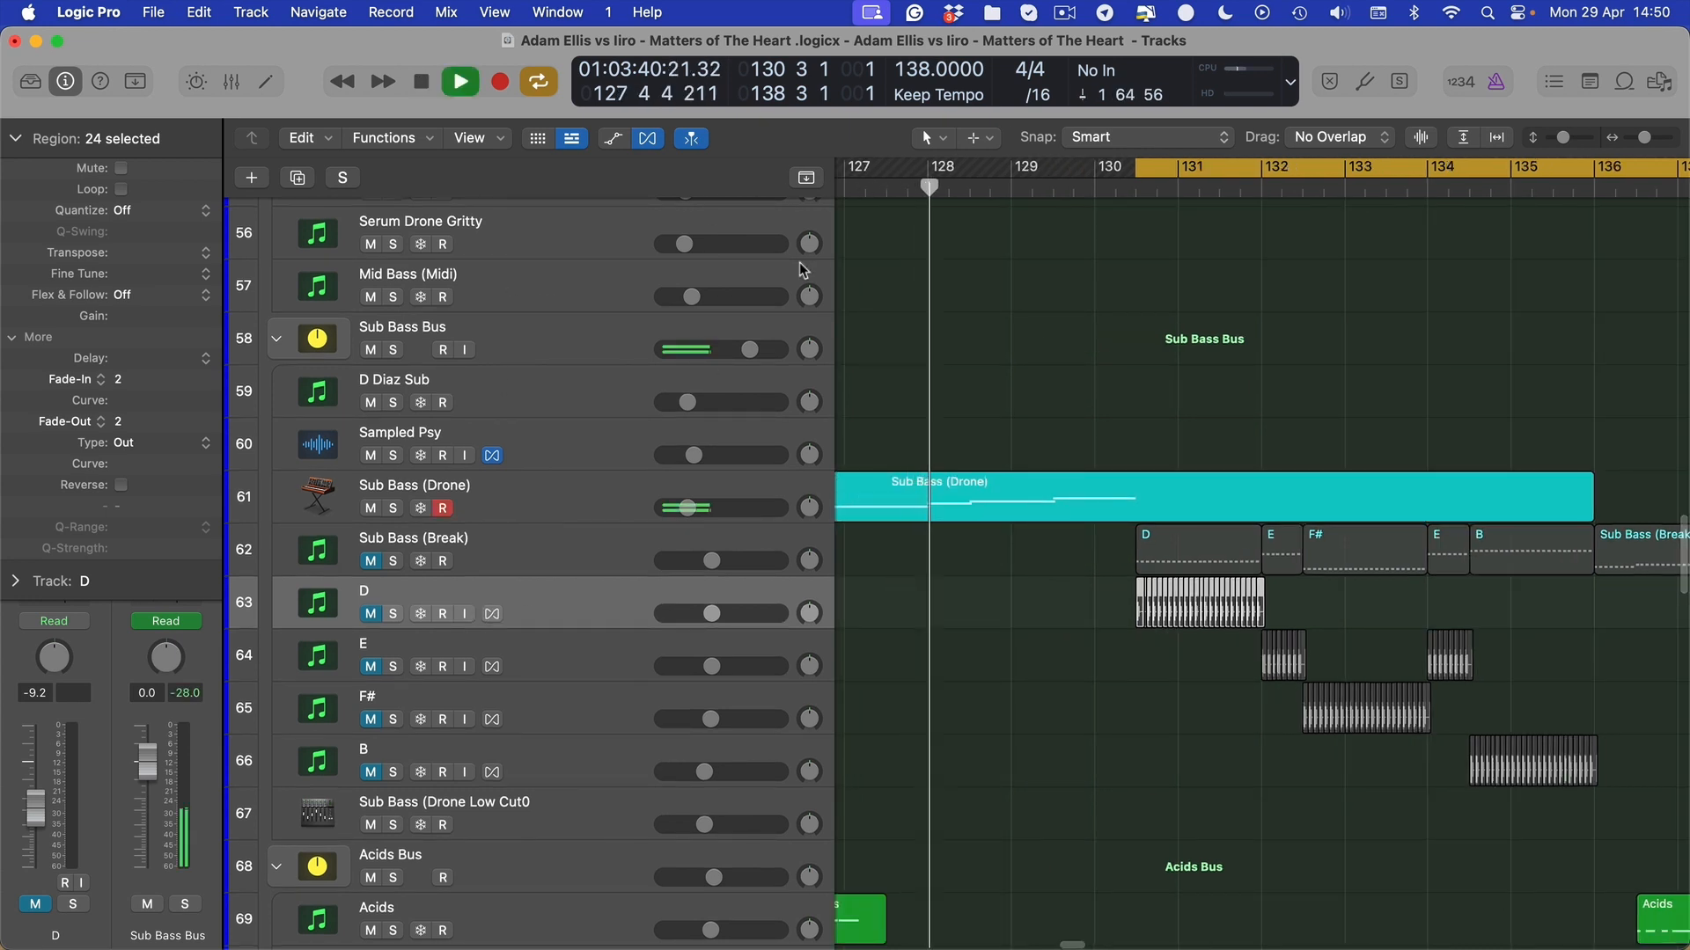
# Turn cycle mode off, unmute the D, E, F# and B tracks, and listen to the audio sub bass in the full mix
pyautogui.press('c')
pyautogui.moveTo(376, 629); pyautogui.dragTo(371, 789)
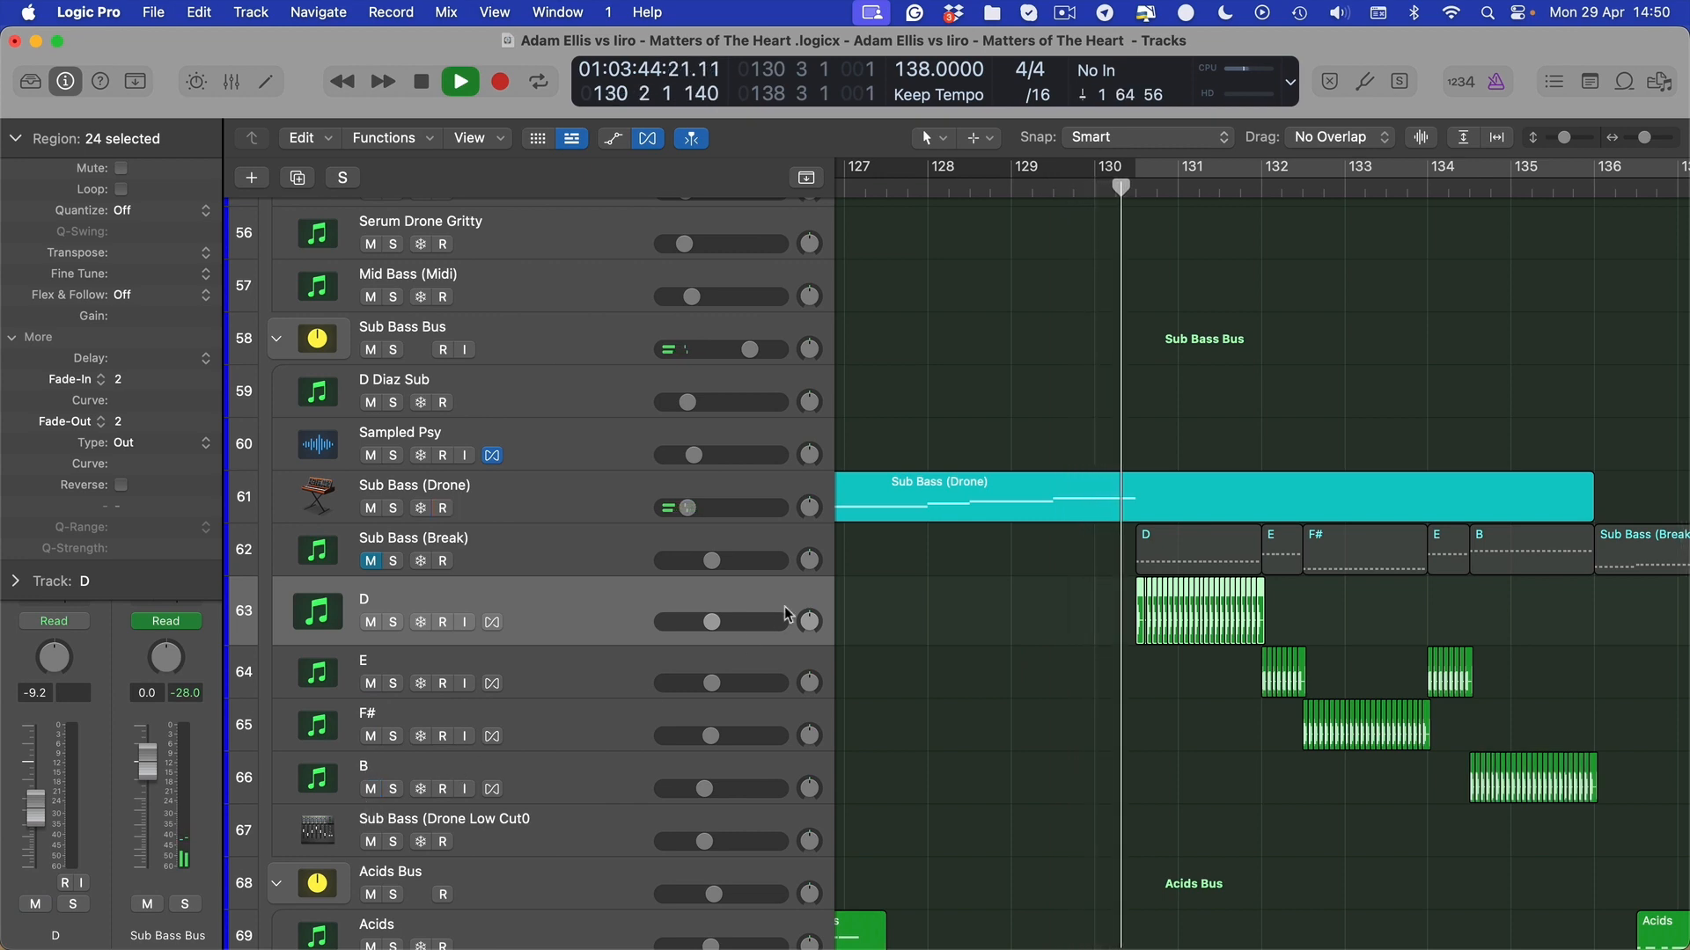
pyautogui.hscroll(2, 1170, 615)
pyautogui.press('super+Up')
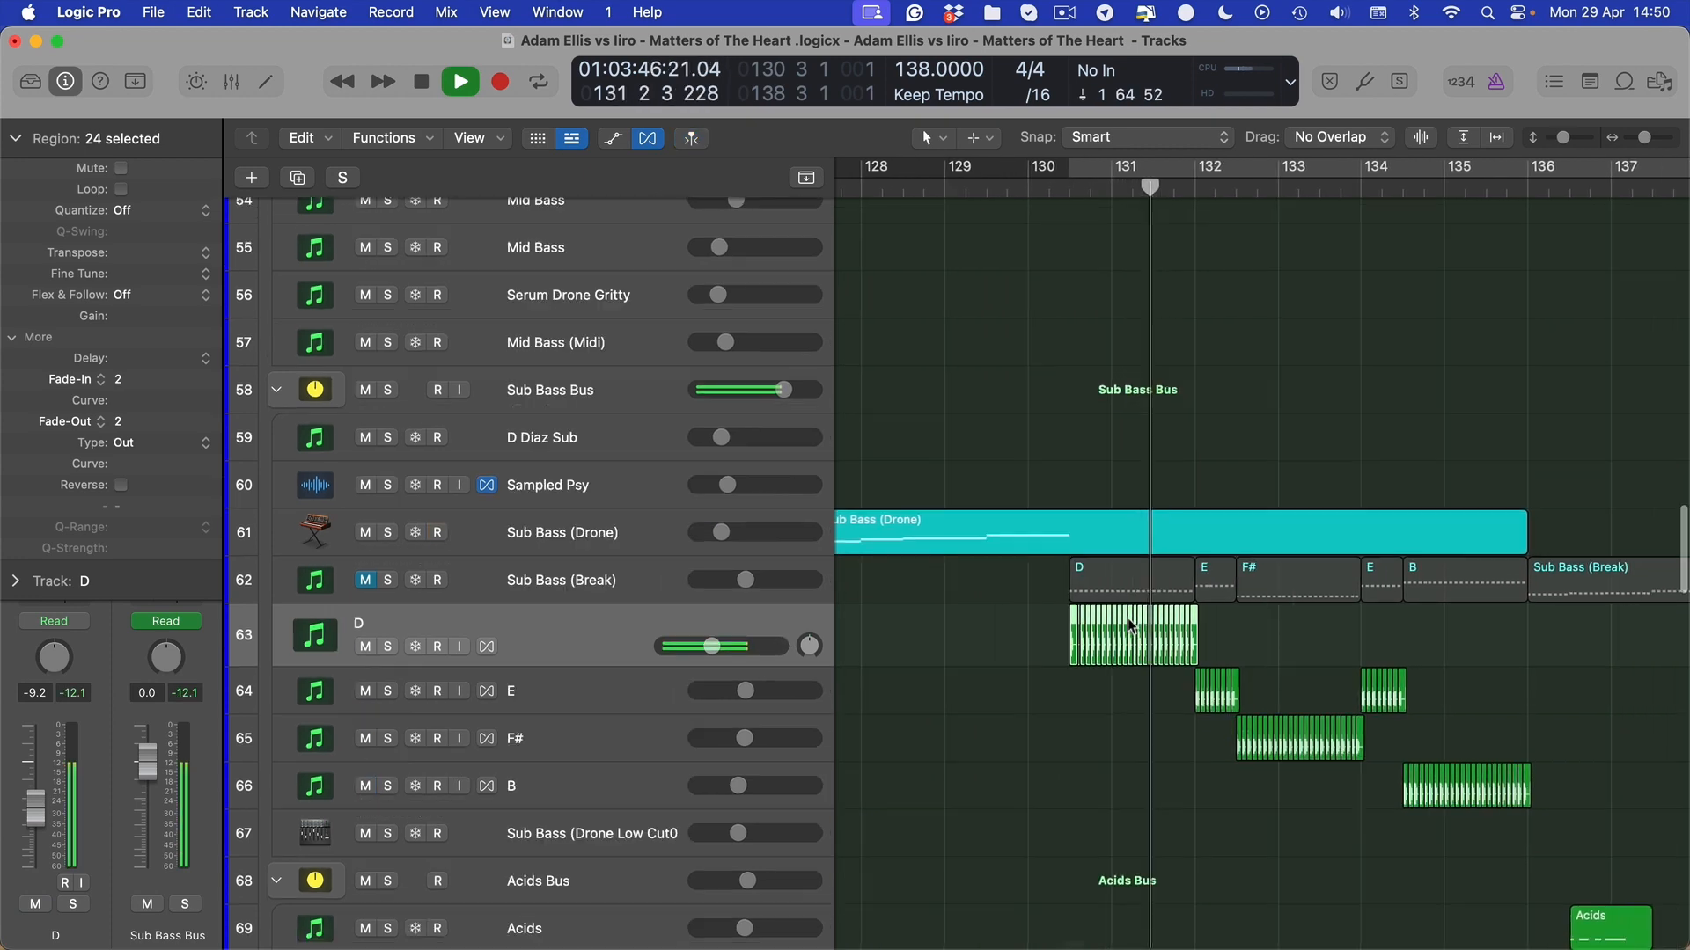
pyautogui.hscroll(4, 995, 613)
pyautogui.press('super+Up')
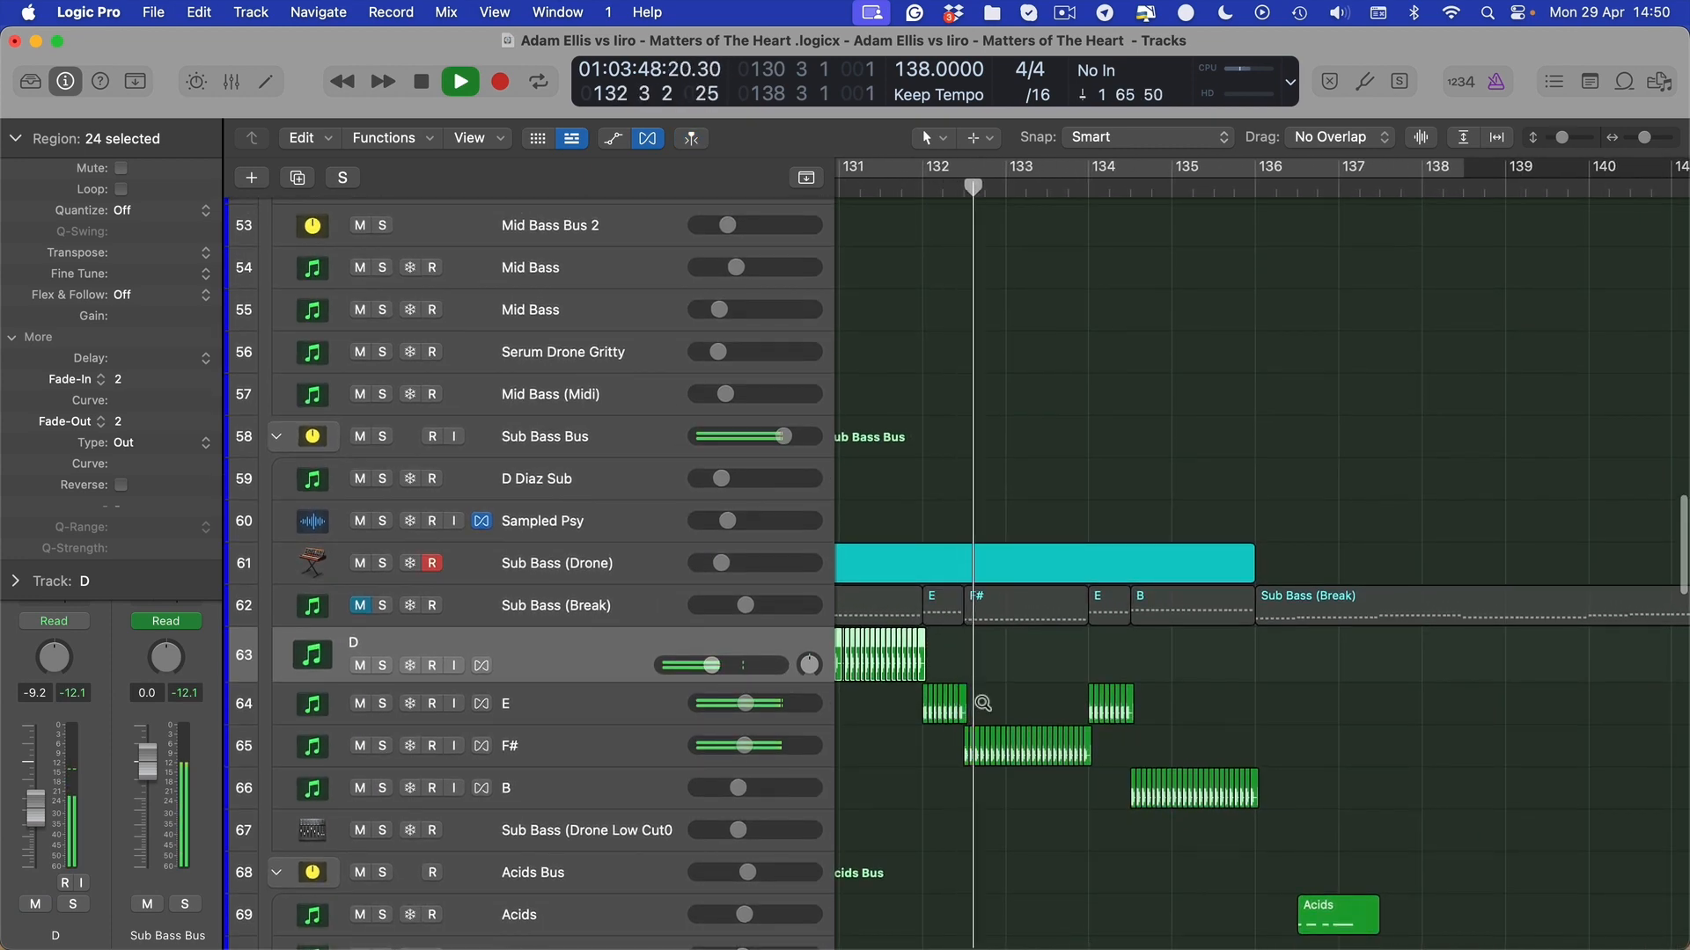
pyautogui.press('super+Up')
pyautogui.press('super+Right')
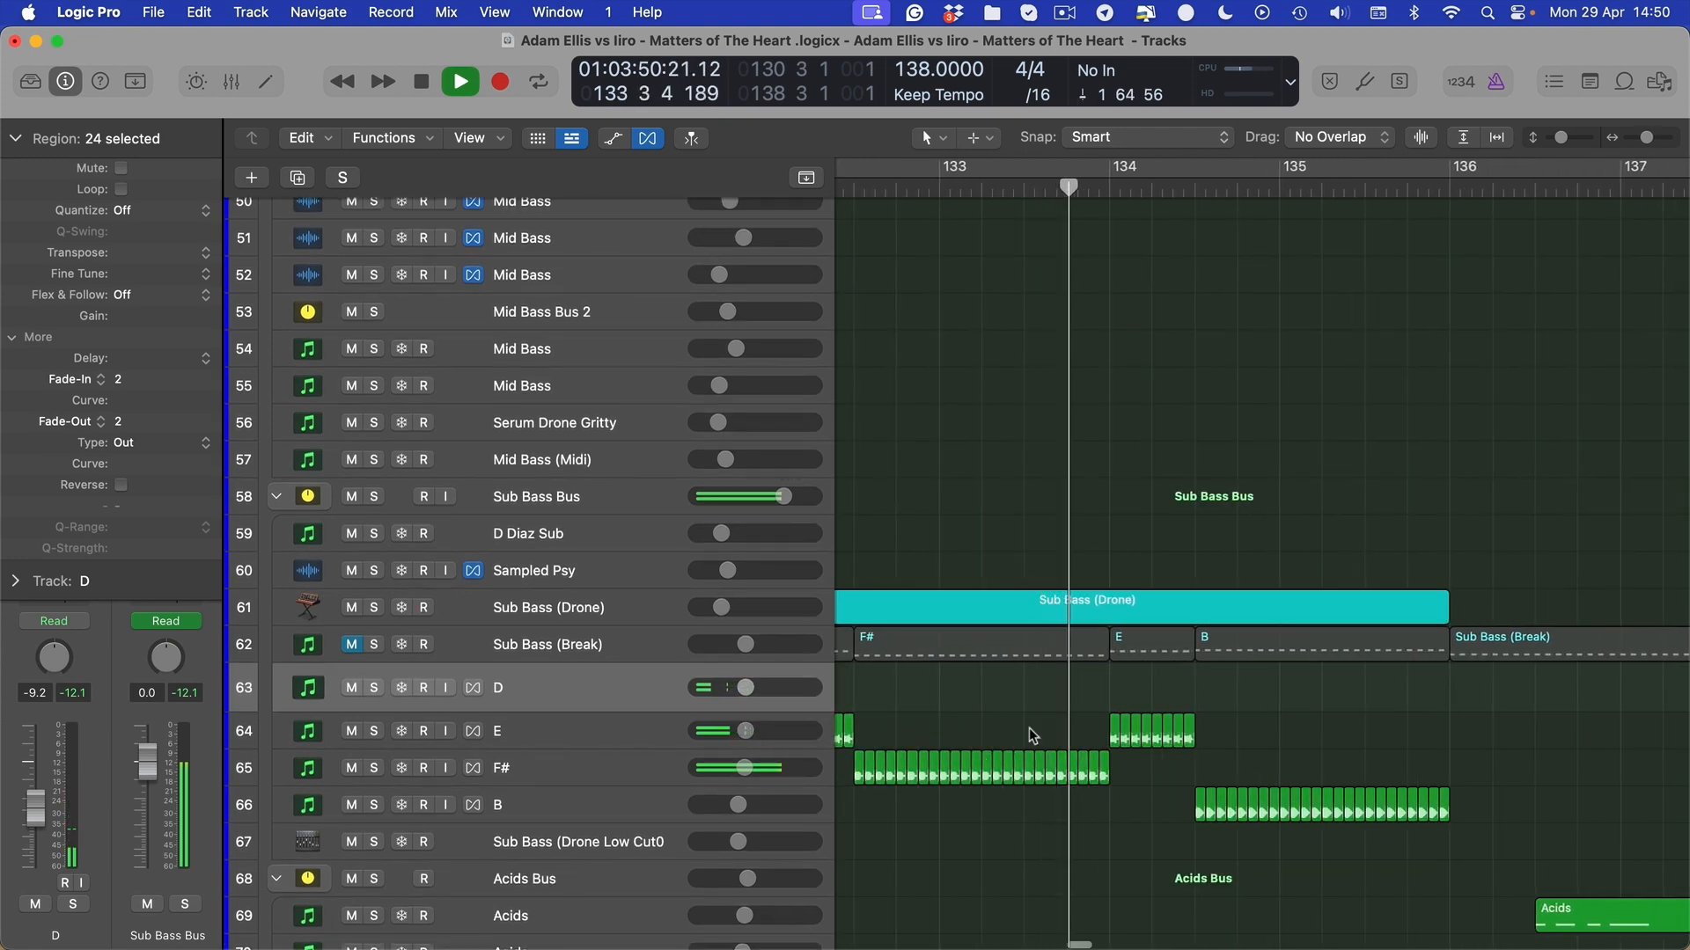
pyautogui.press('super+Left')
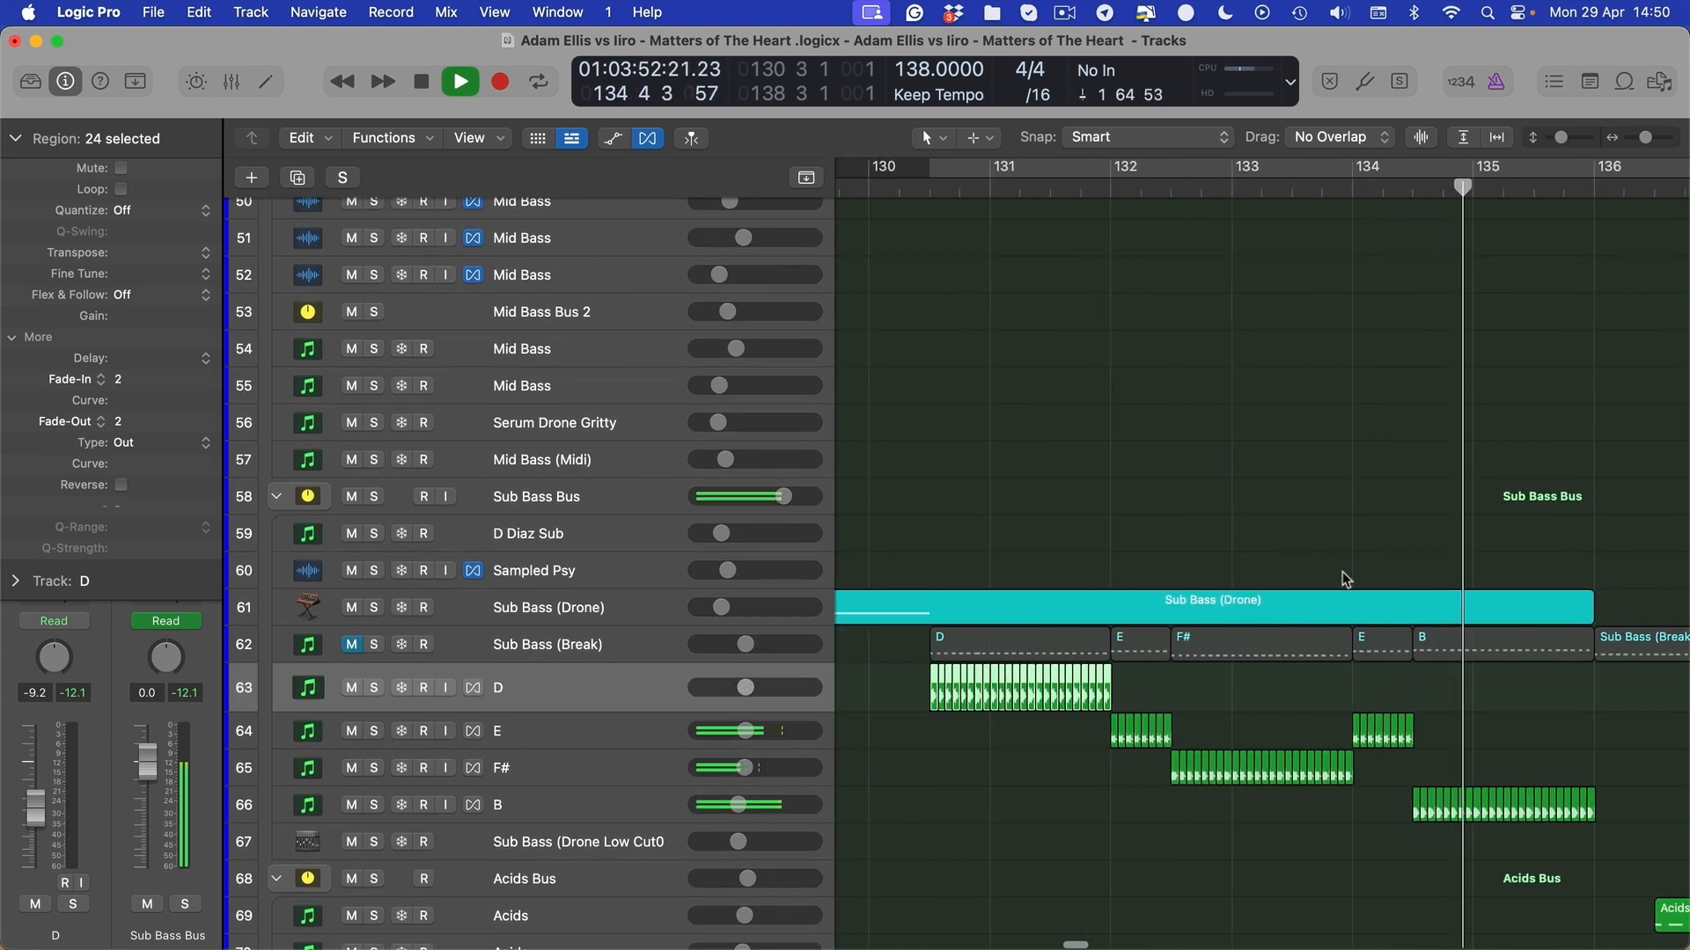
pyautogui.press('space')
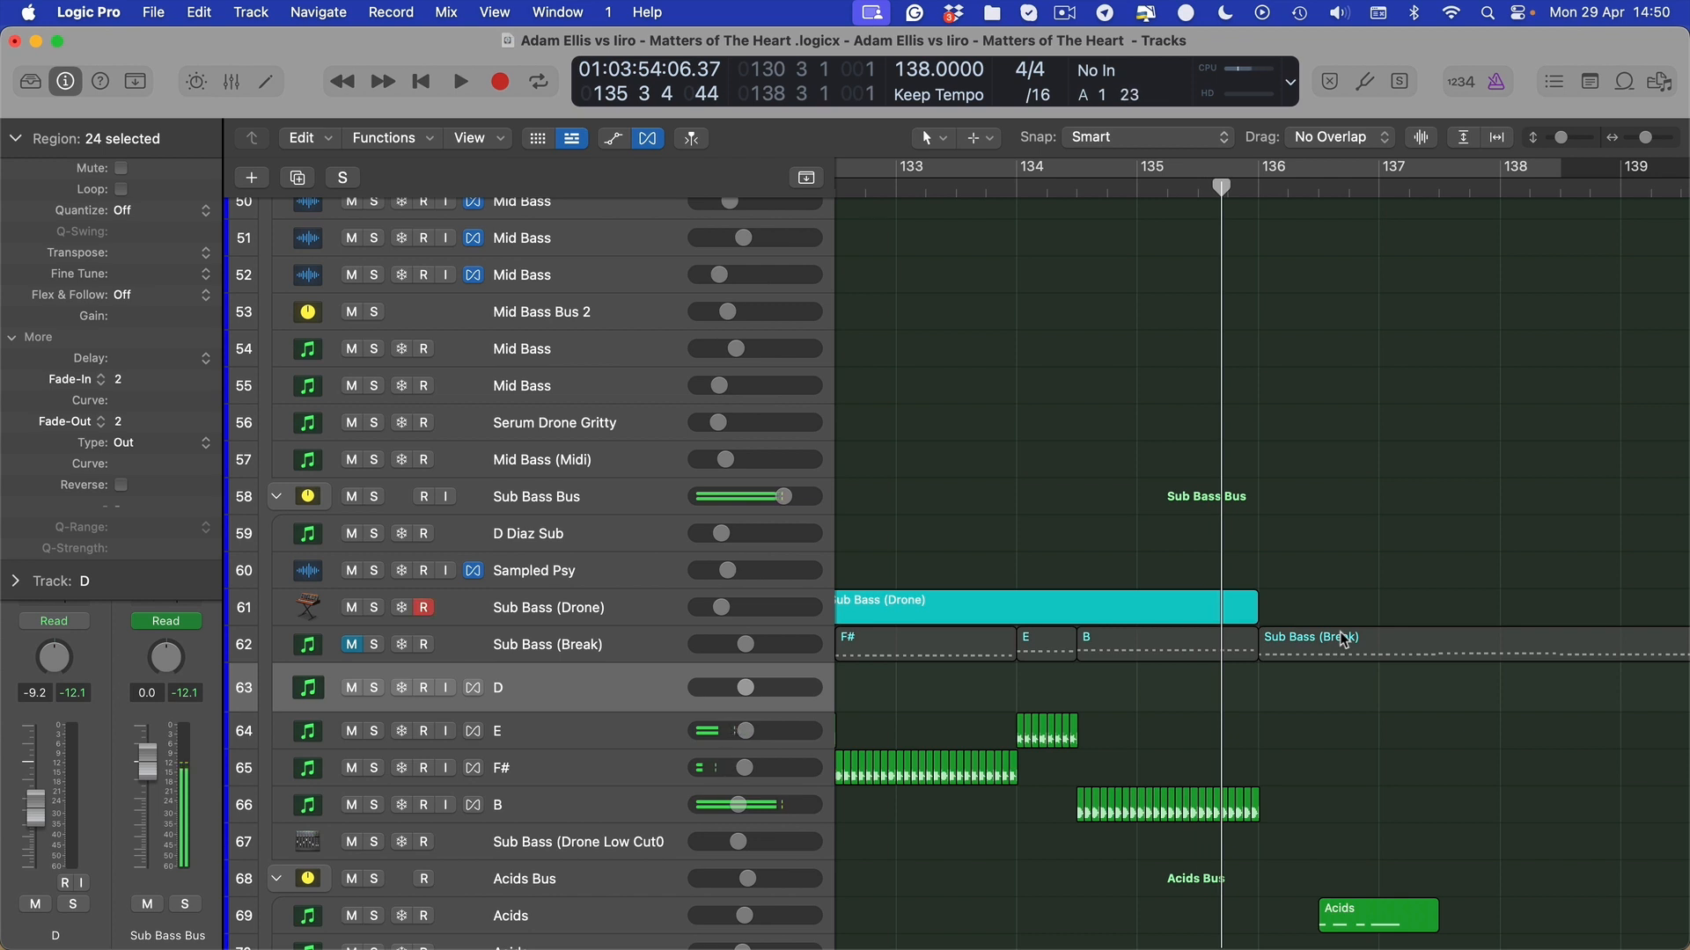
# Mute the D audio track and solo the D Diaz Sub track
pyautogui.click(351, 688)
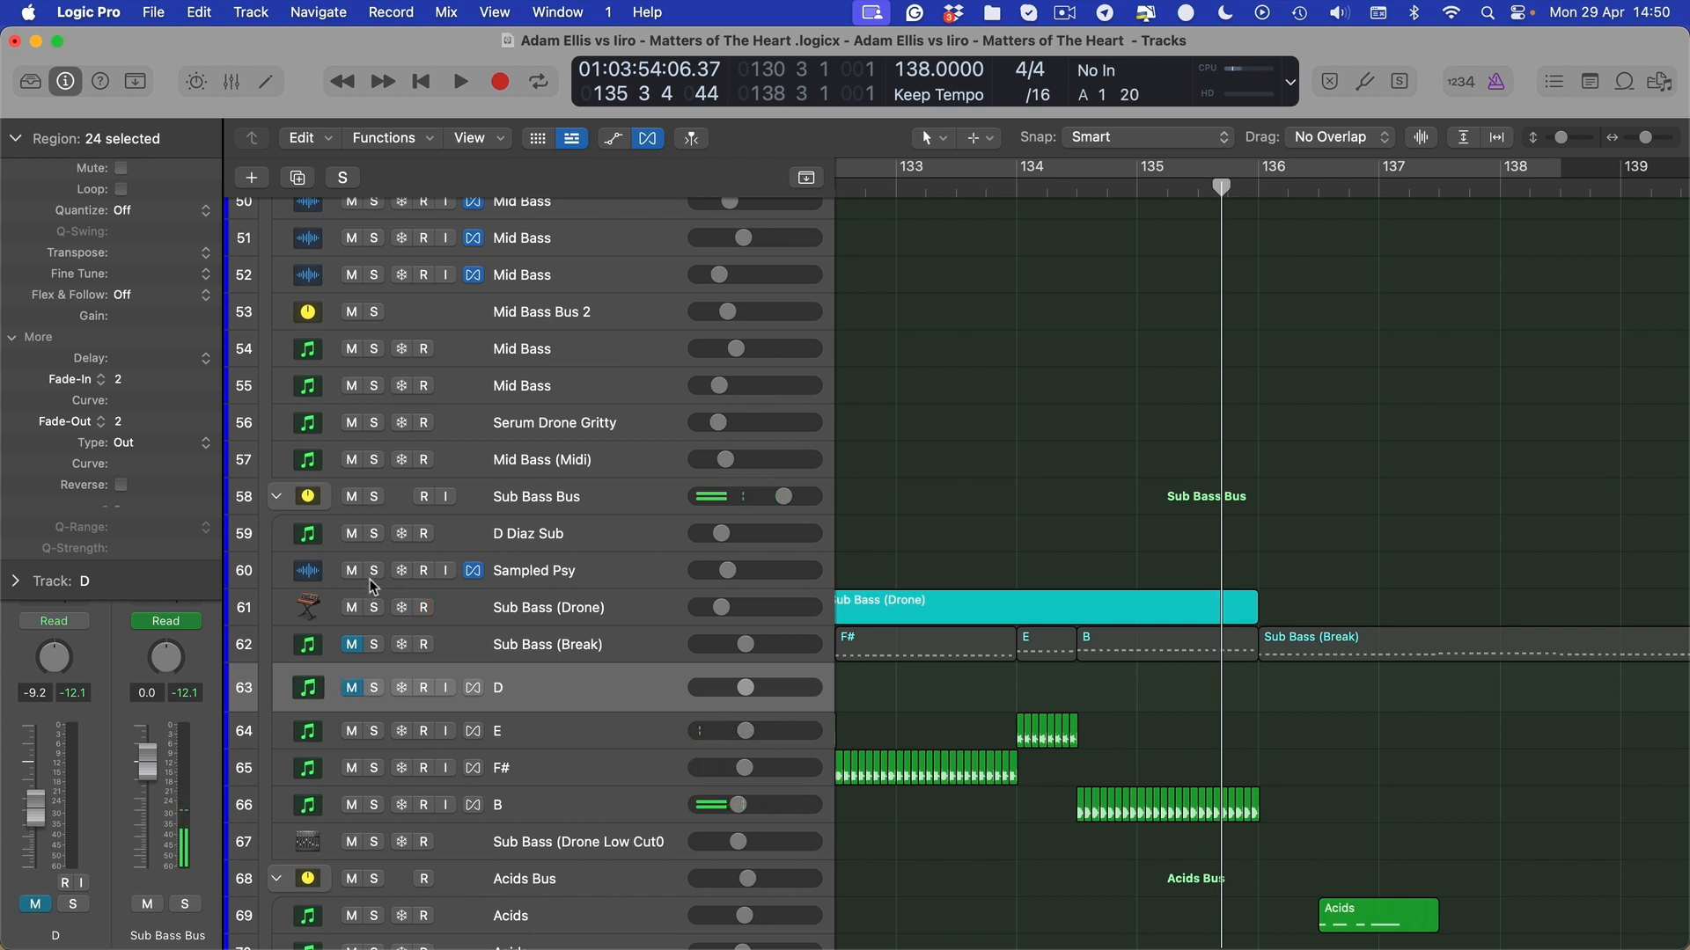
pyautogui.click(375, 535)
pyautogui.press('super+Left')
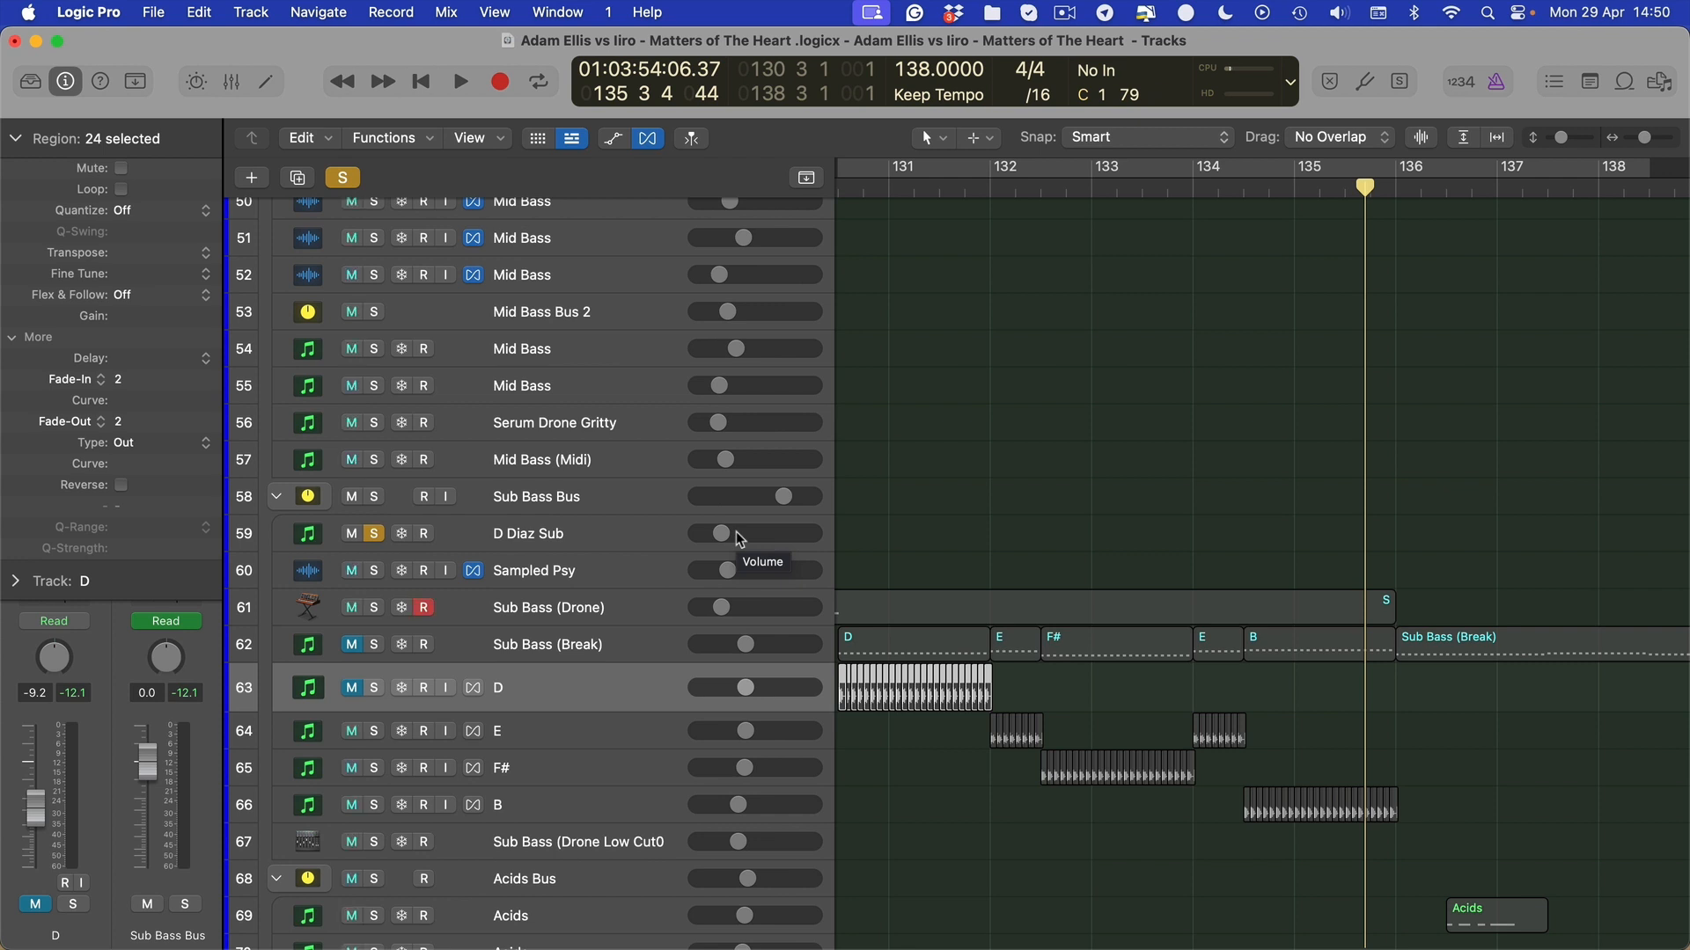
pyautogui.press('super+Left')
pyautogui.press('super+Left')
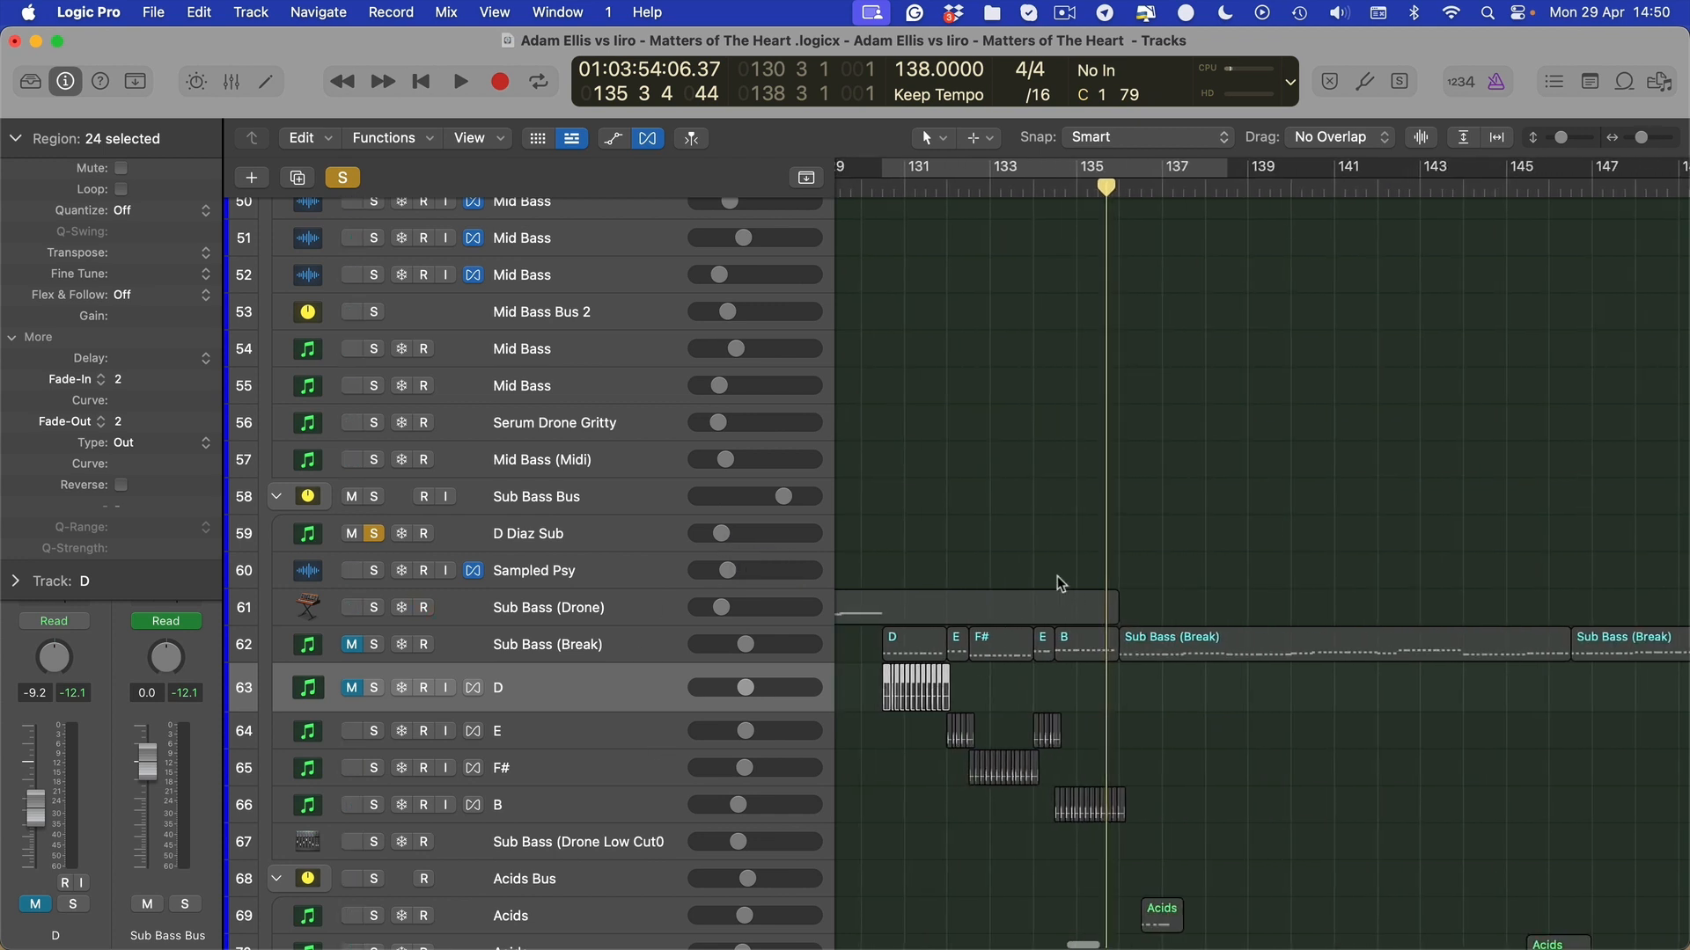
pyautogui.hscroll(-2, 1058, 578)
# Examine the Sub Bass (Drone) and Sub Bass (Break) regions alongside the D, E, F# and B audio regions
pyautogui.click(581, 607)
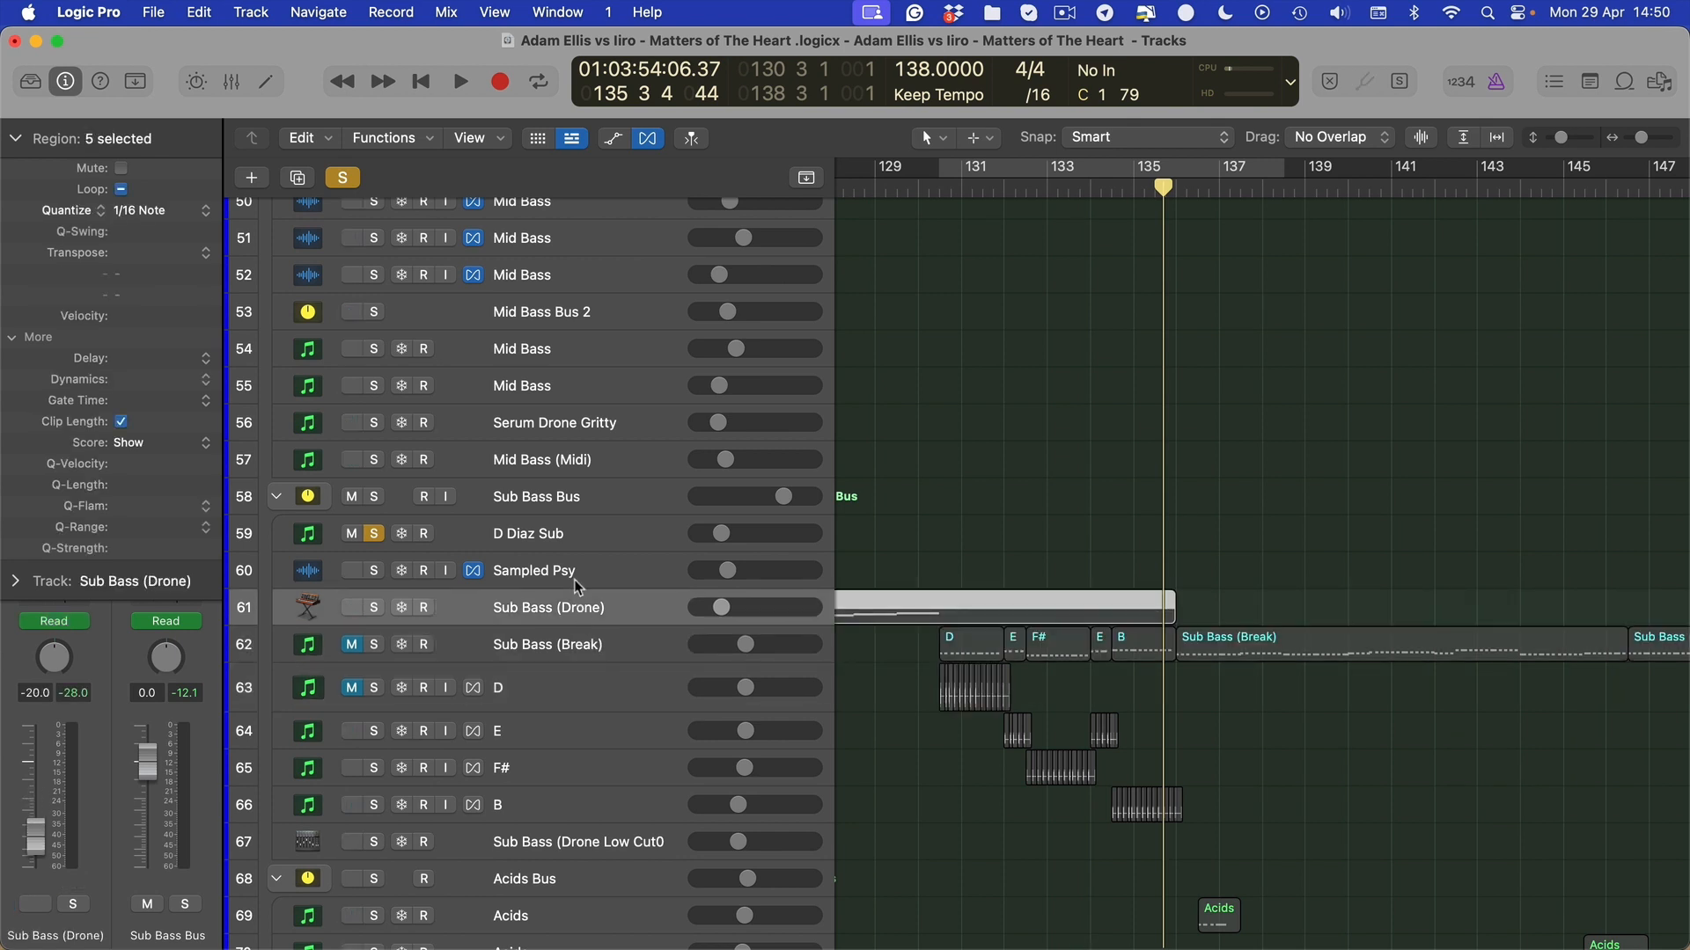
pyautogui.click(573, 579)
pyautogui.click(583, 637)
pyautogui.click(604, 611)
pyautogui.press('super+Right')
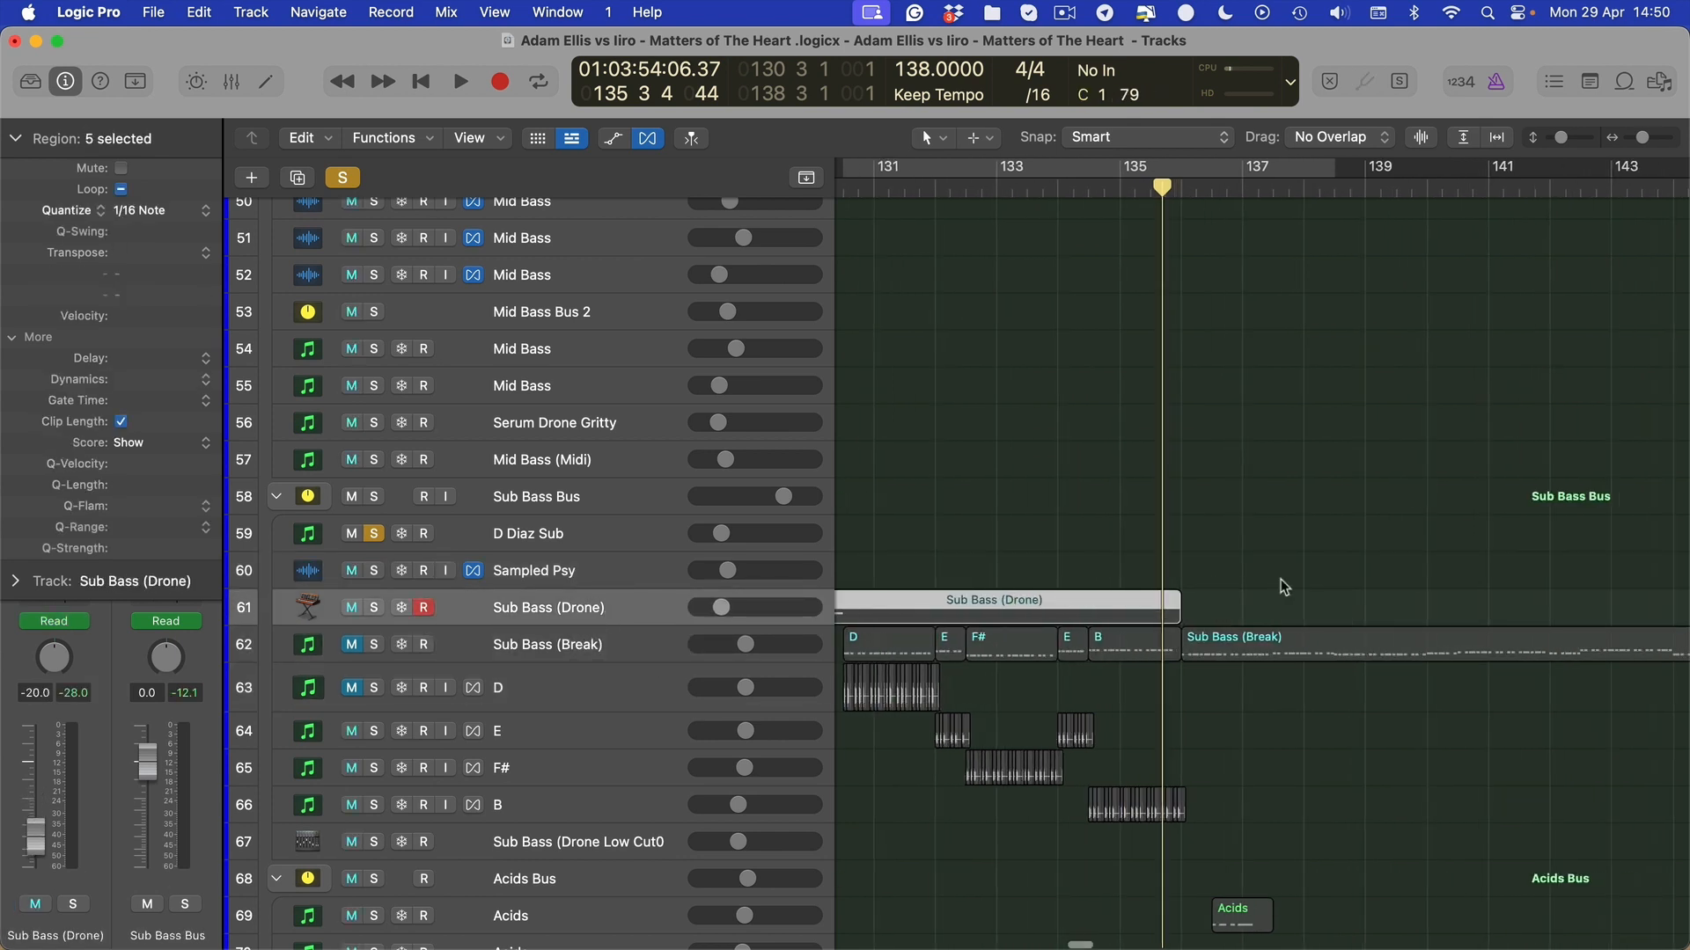
pyautogui.click(1304, 607)
pyautogui.scroll(-1, 1315, 599)
pyautogui.hscroll(-2, 1188, 587)
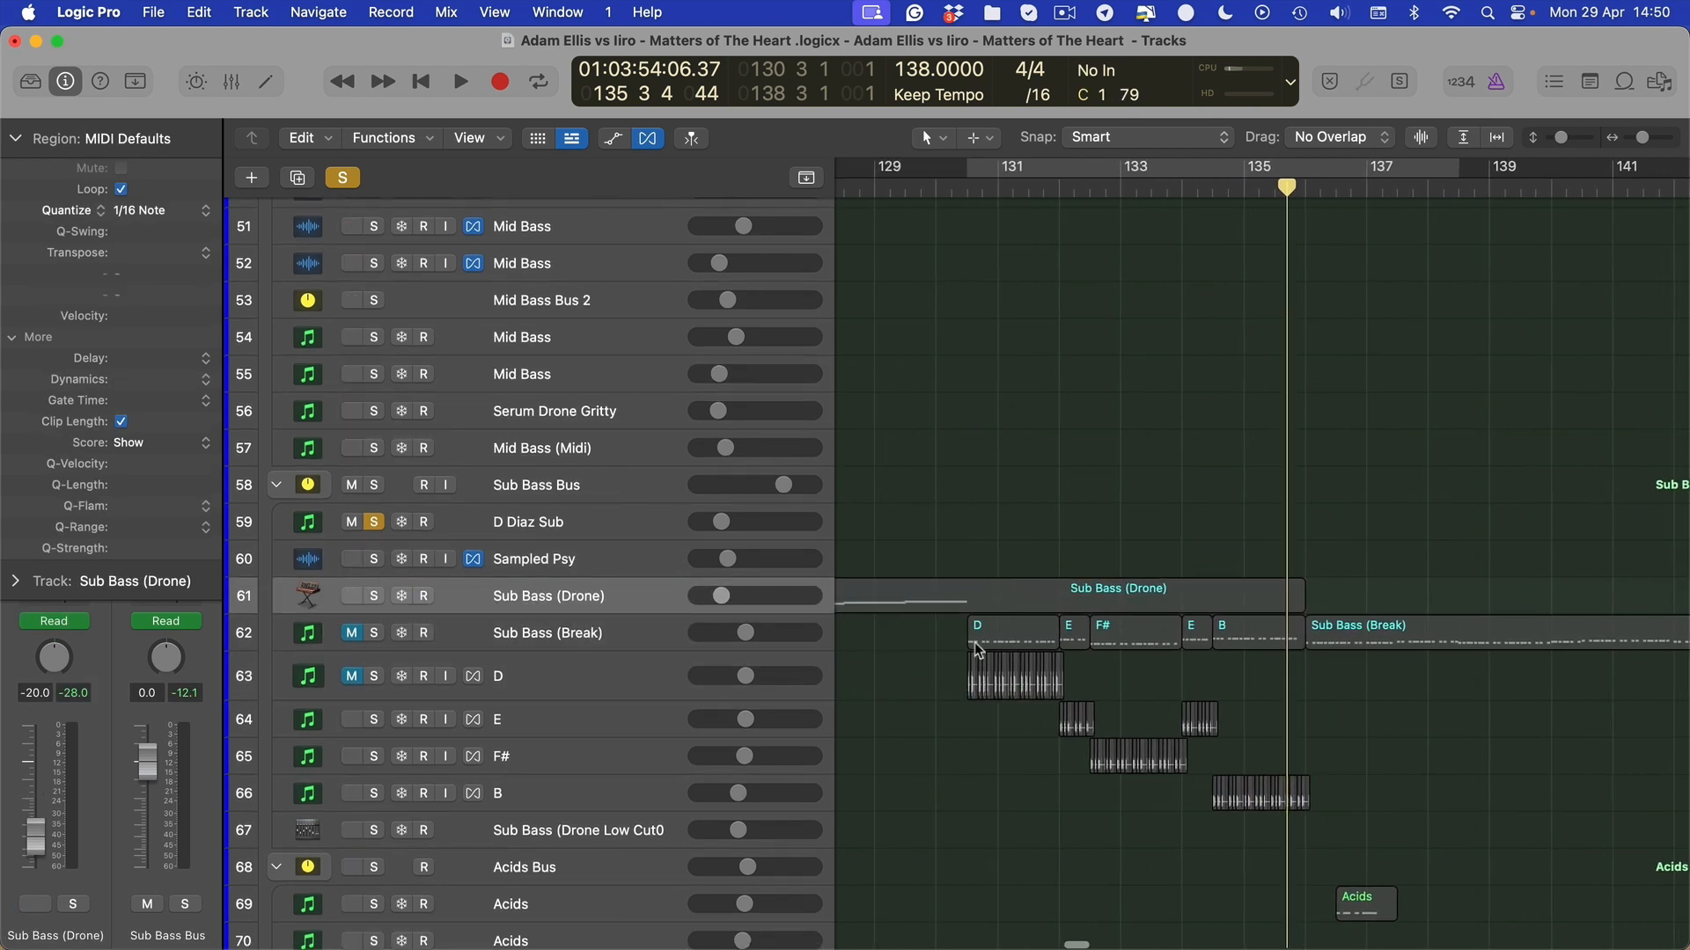
pyautogui.moveTo(943, 633); pyautogui.dragTo(1435, 883)
pyautogui.click(1418, 855)
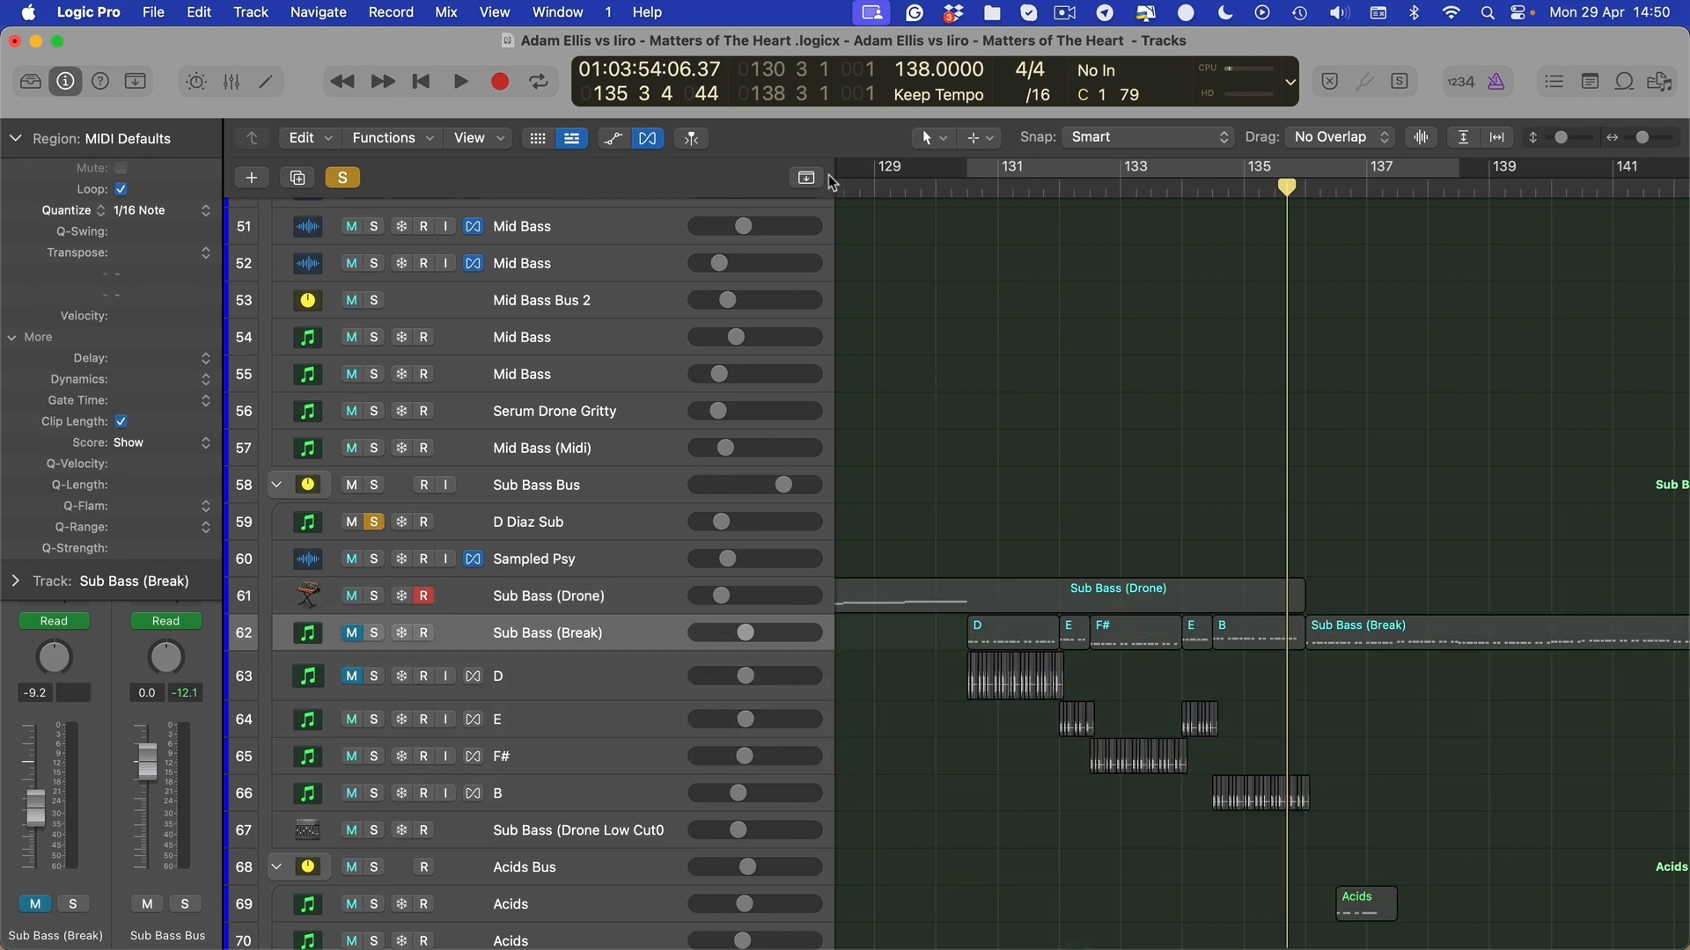
pyautogui.click(1065, 12)
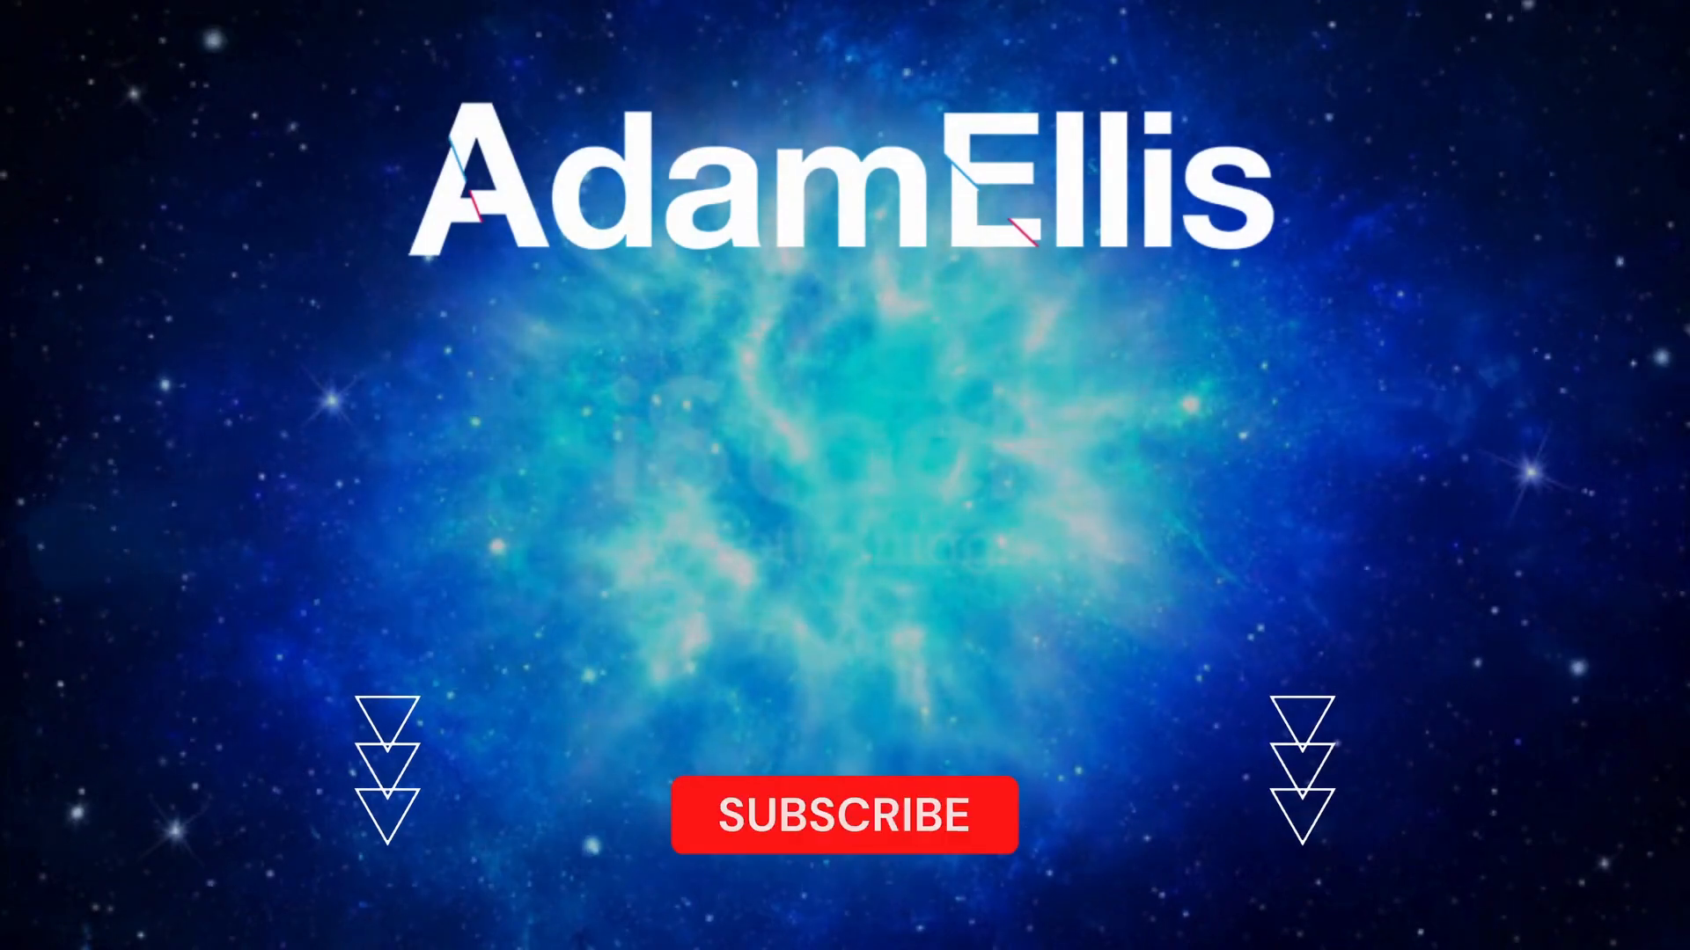